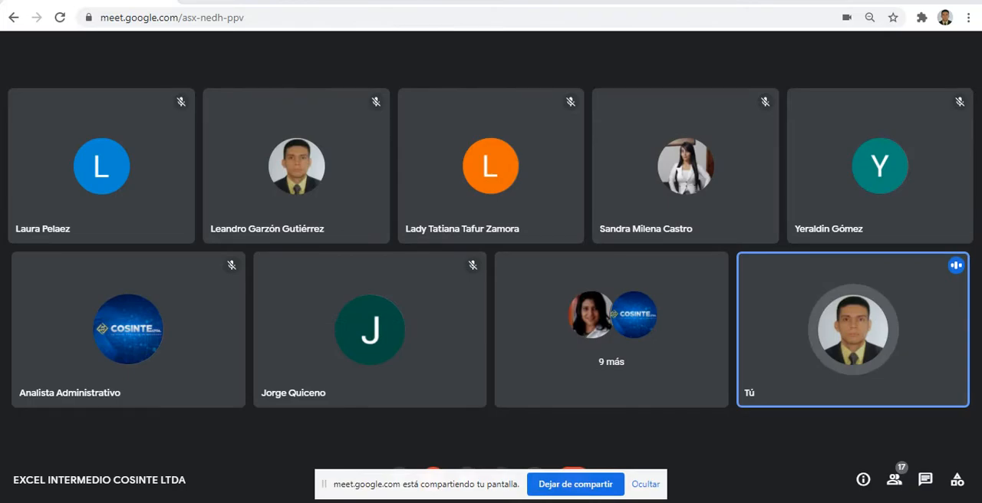
# Switch to the Excel workbook and hide the screen-sharing notice.
pyautogui.hotkey('alt', 'Tab')
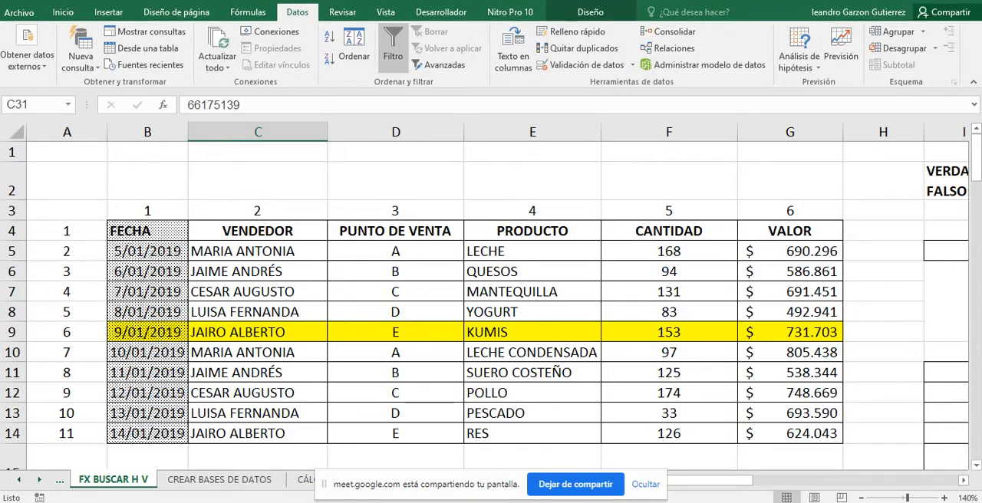
pyautogui.click(645, 484)
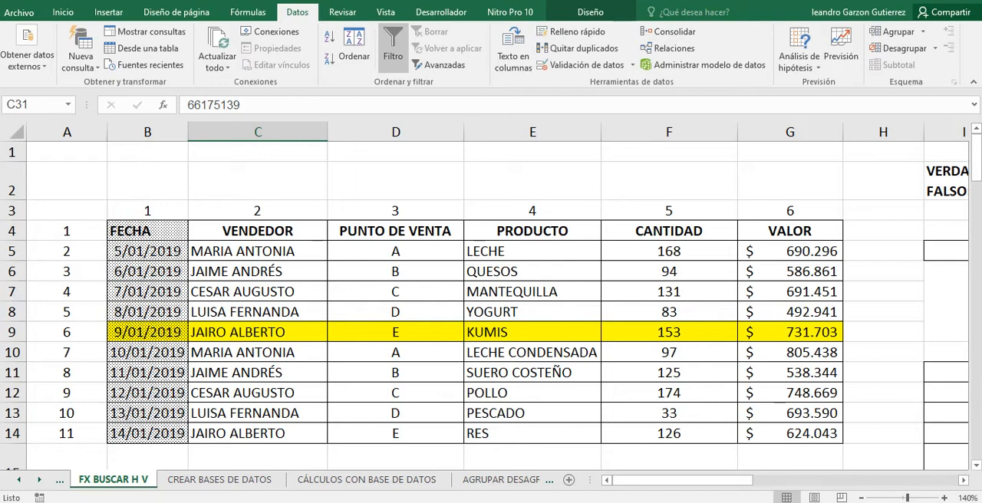
pyautogui.scroll(-2, 491, 306)
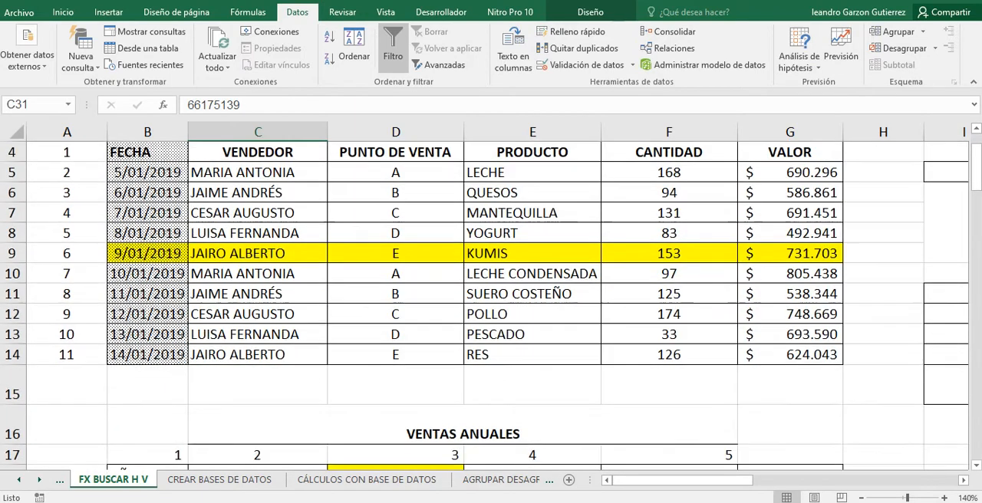
pyautogui.scroll(1, 491, 306)
pyautogui.scroll(1, 490, 307)
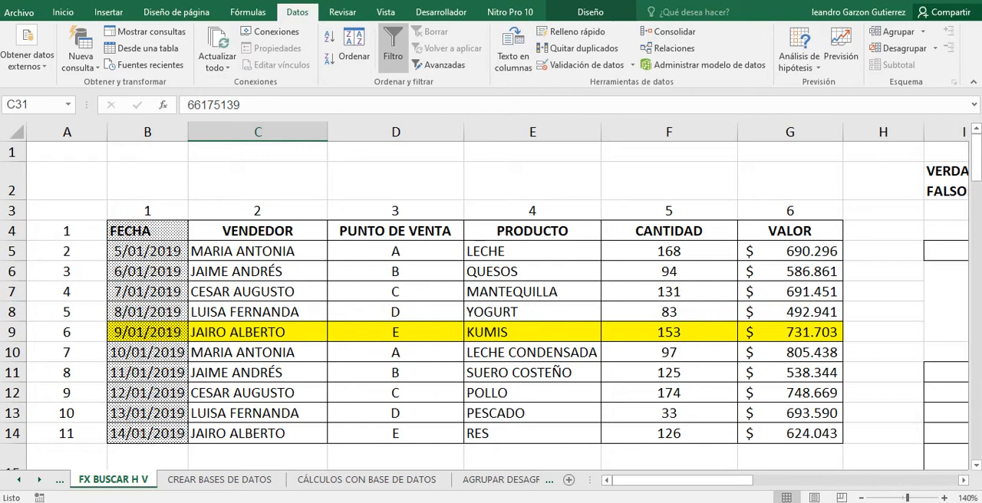
# Select the sales table B4:G14 and examine its headers and records.
pyautogui.moveTo(147, 230); pyautogui.dragTo(790, 433)
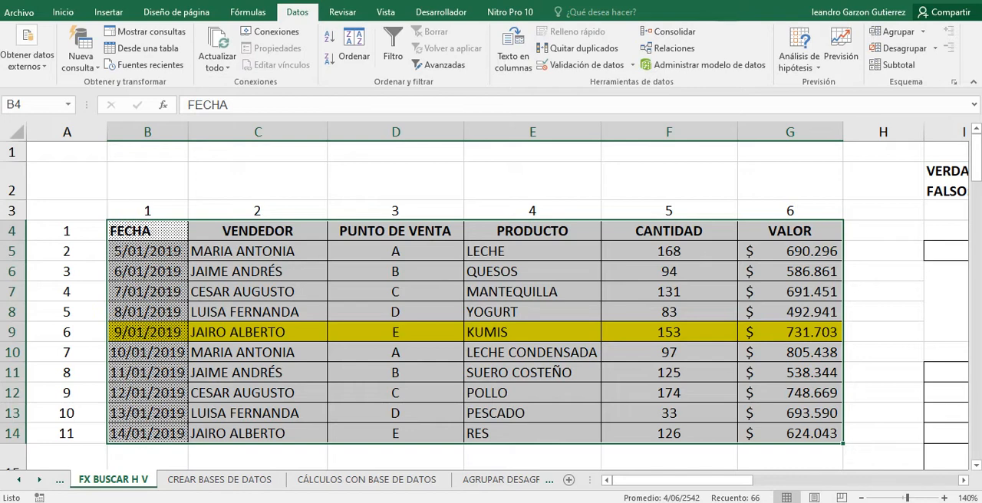
pyautogui.click(257, 231)
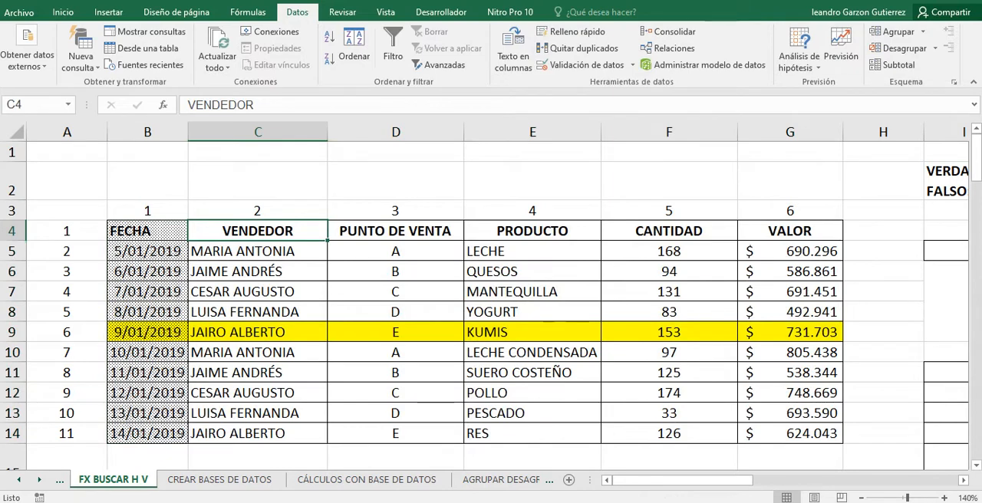
pyautogui.scroll(-1, 491, 306)
pyautogui.scroll(1, 491, 307)
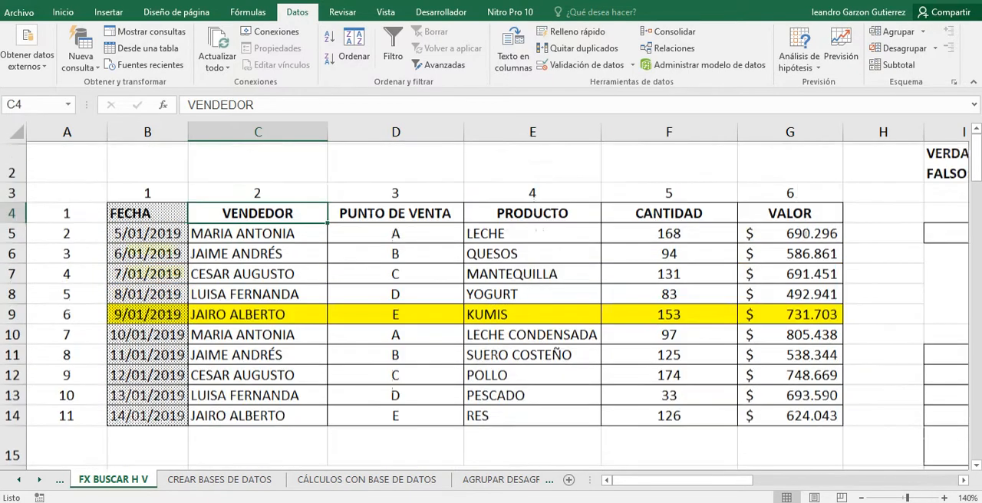
# Examine the BUSCARV and BUSCARH syntax, the vertical and horizontal lookup blocks, and the COINCIDIR formula in N16.
pyautogui.moveTo(682, 480); pyautogui.dragTo(777, 480)
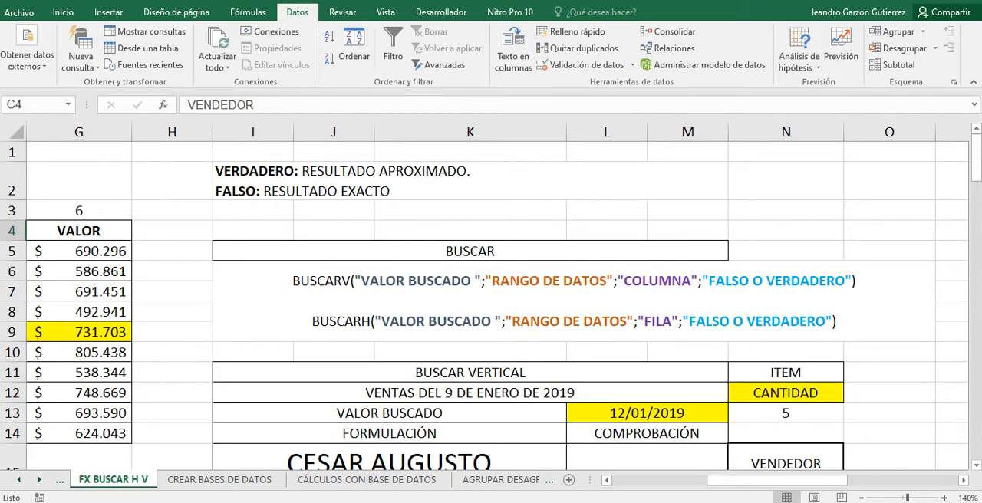
pyautogui.scroll(-4, 491, 307)
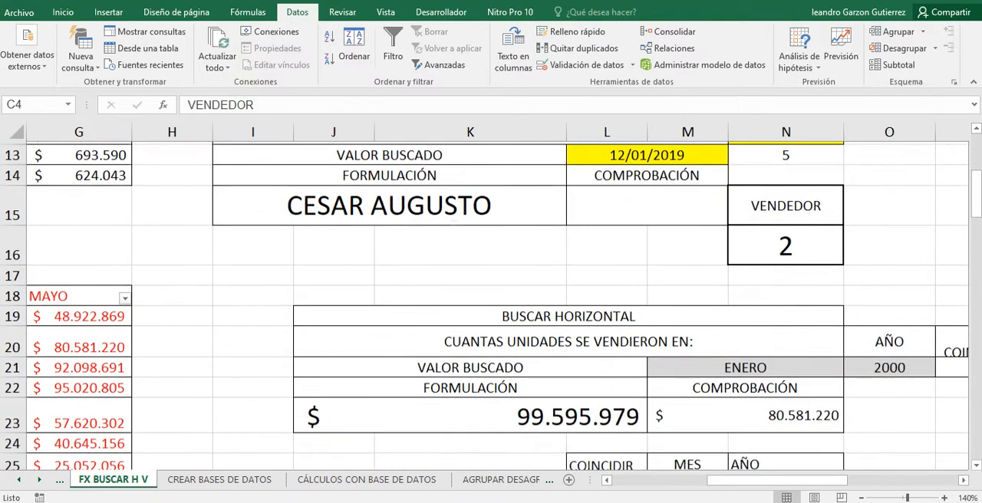
pyautogui.click(785, 203)
pyautogui.click(785, 242)
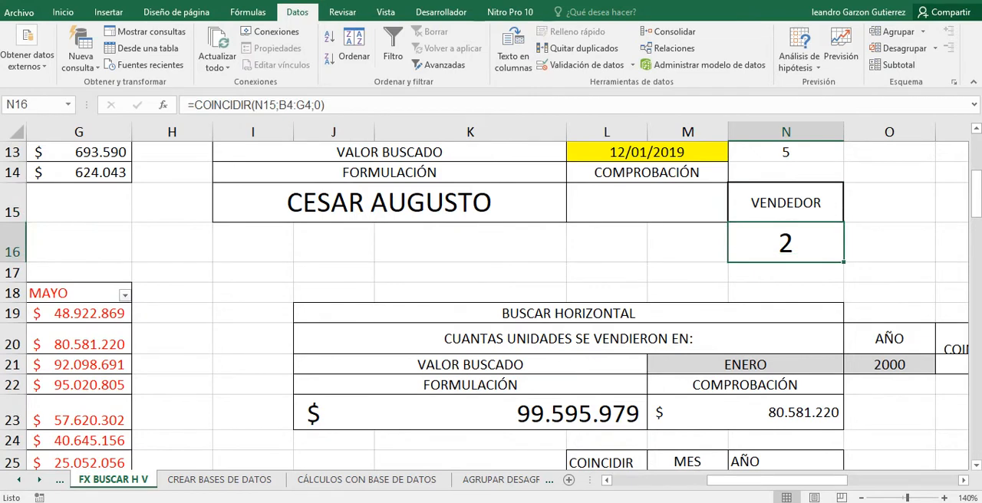
pyautogui.scroll(-1, 786, 242)
pyautogui.scroll(-3, 491, 306)
pyautogui.scroll(4, 491, 307)
pyautogui.scroll(-1, 490, 306)
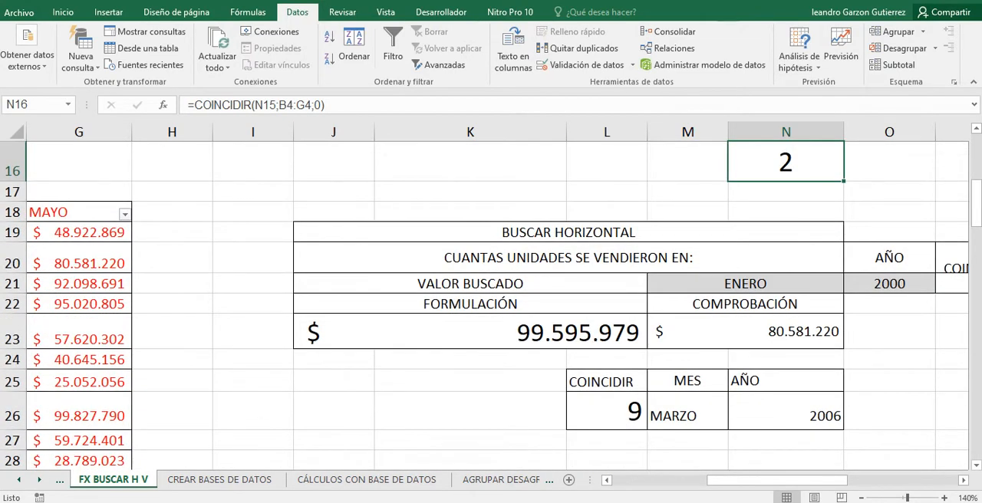
pyautogui.scroll(-3, 490, 306)
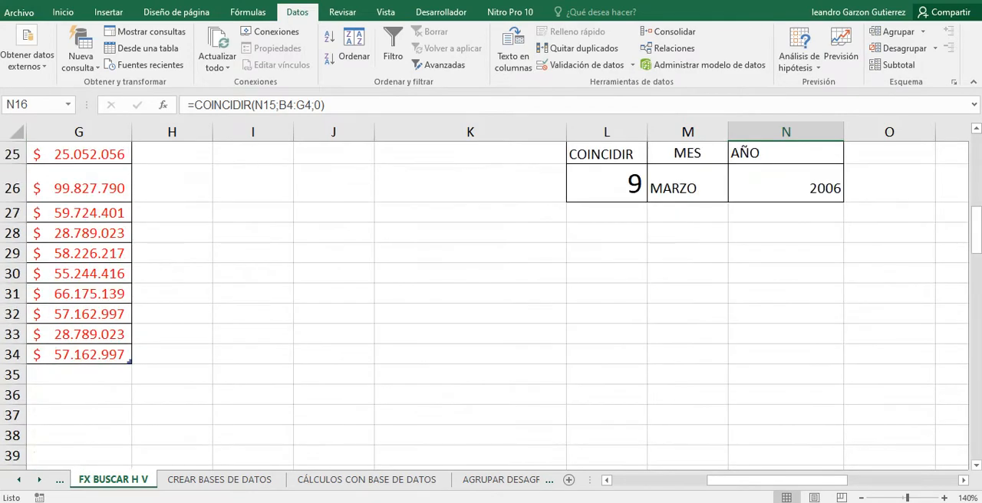
# Examine the VENTAS ANUALES table with its yearly rows and monthly columns.
pyautogui.moveTo(776, 480); pyautogui.dragTo(681, 480)
pyautogui.scroll(2, 681, 480)
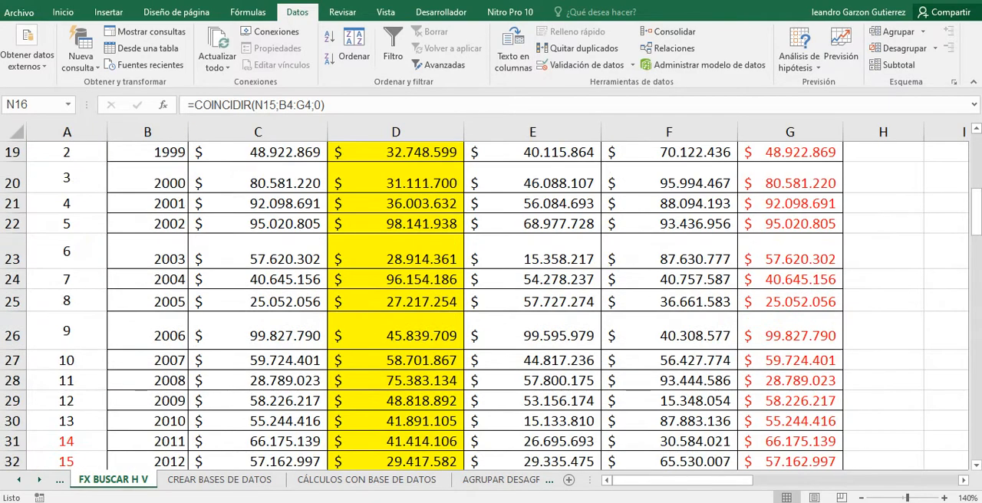
pyautogui.scroll(3, 491, 307)
pyautogui.scroll(-2, 491, 307)
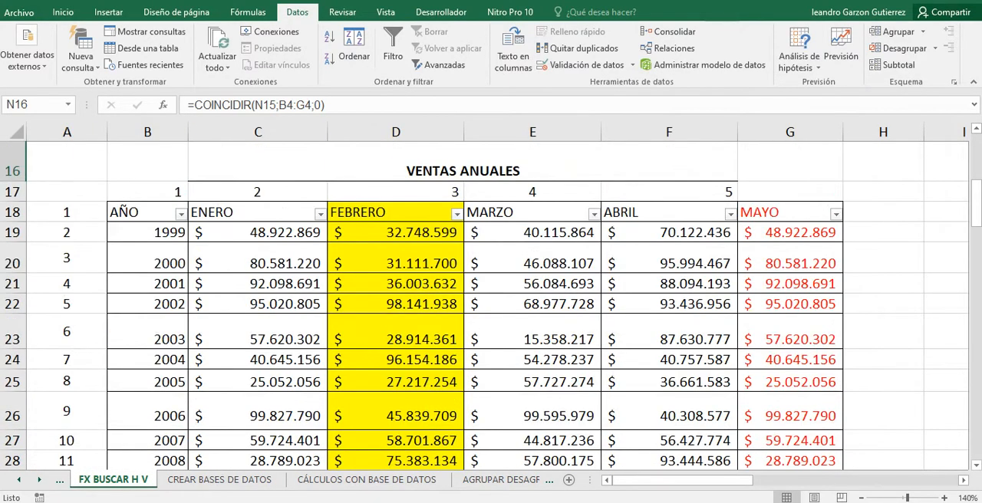
pyautogui.scroll(-2, 491, 307)
pyautogui.scroll(1, 491, 307)
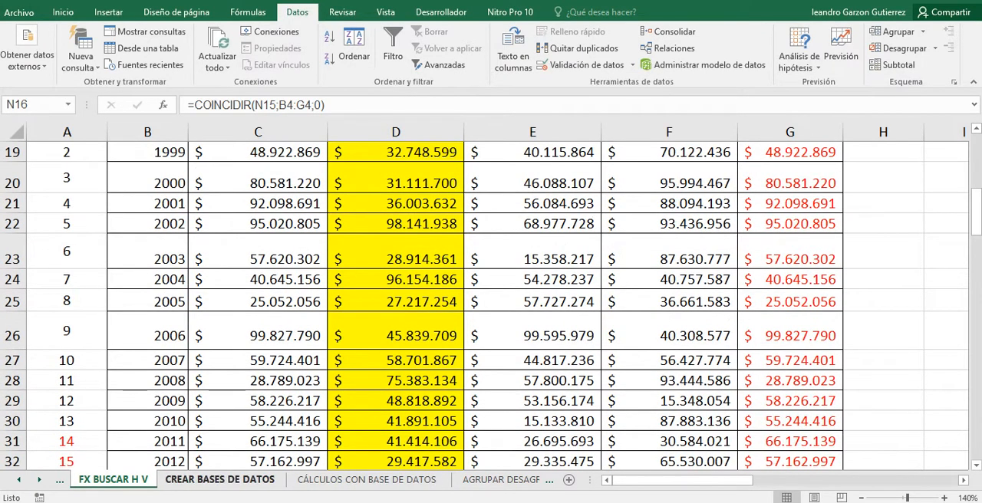
# Open the CREAR BASES DE DATOS sheet and select cell C7 in the plain sales table.
pyautogui.click(220, 479)
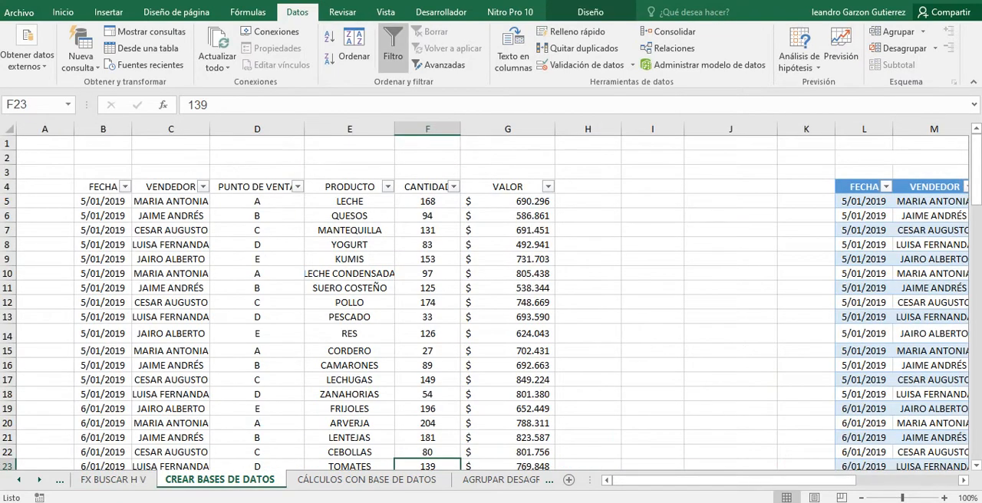
pyautogui.click(350, 303)
pyautogui.click(171, 230)
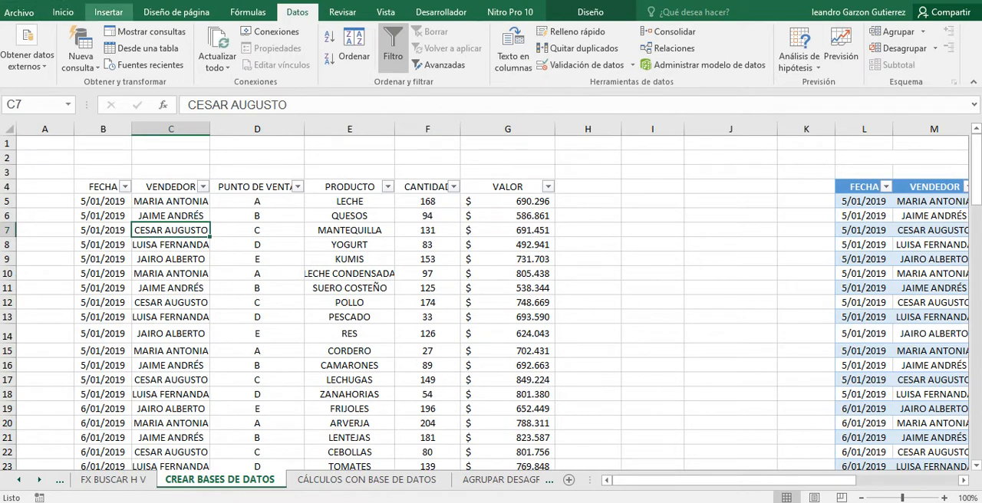
pyautogui.click(109, 12)
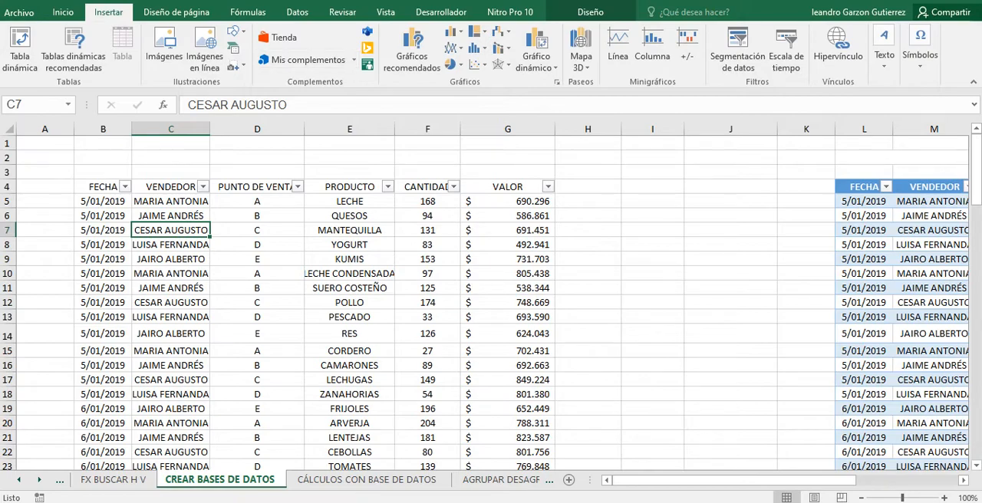
pyautogui.scroll(-9, 491, 306)
pyautogui.scroll(9, 491, 307)
# Clear all formats from columns B to G, which hold the plain sales table.
pyautogui.moveTo(102, 129); pyautogui.dragTo(549, 129)
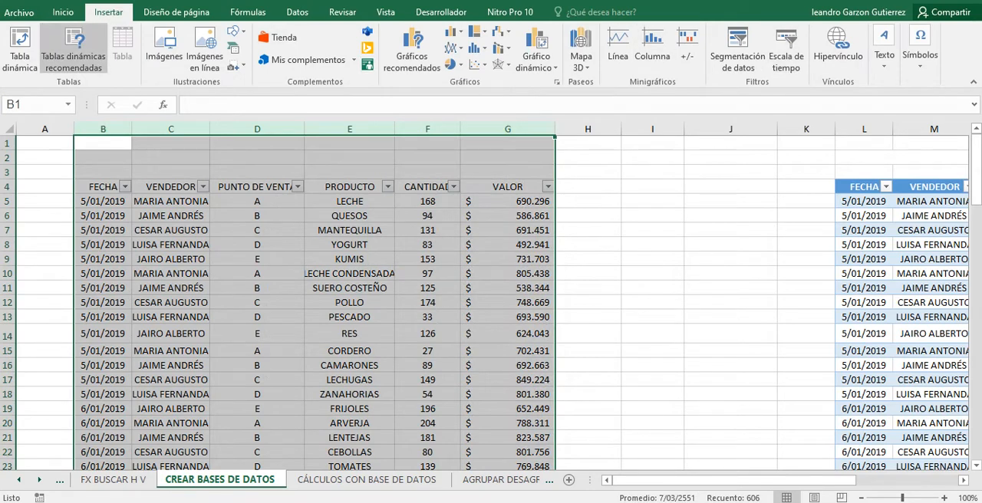
pyautogui.click(63, 12)
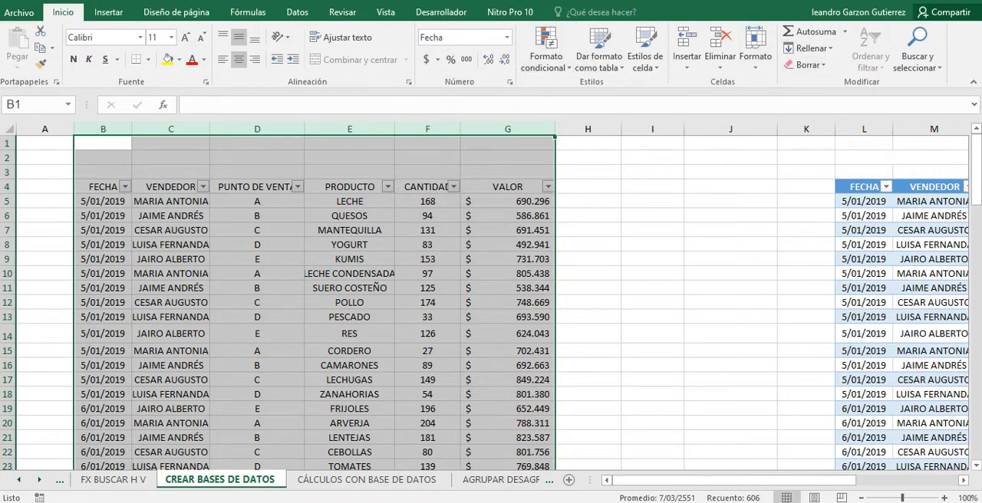
pyautogui.click(807, 64)
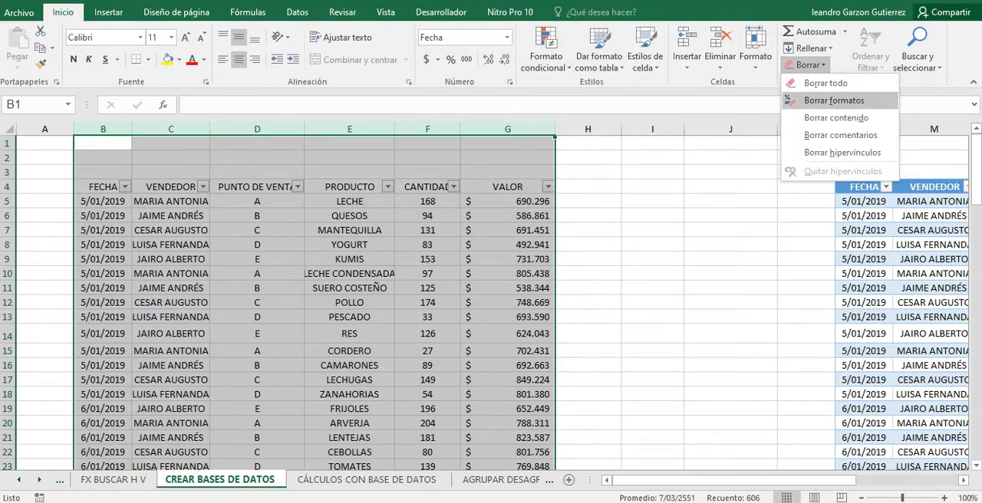
pyautogui.click(833, 100)
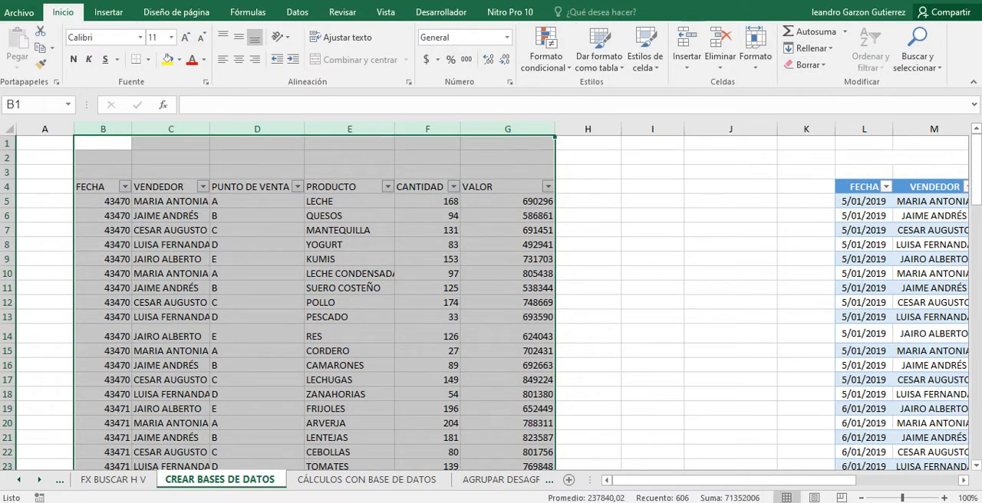
pyautogui.click(257, 230)
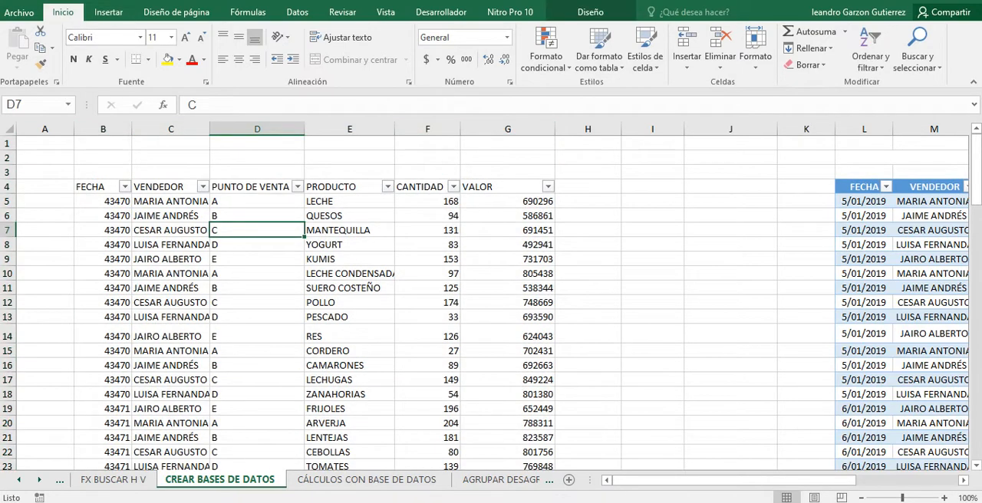
pyautogui.click(108, 13)
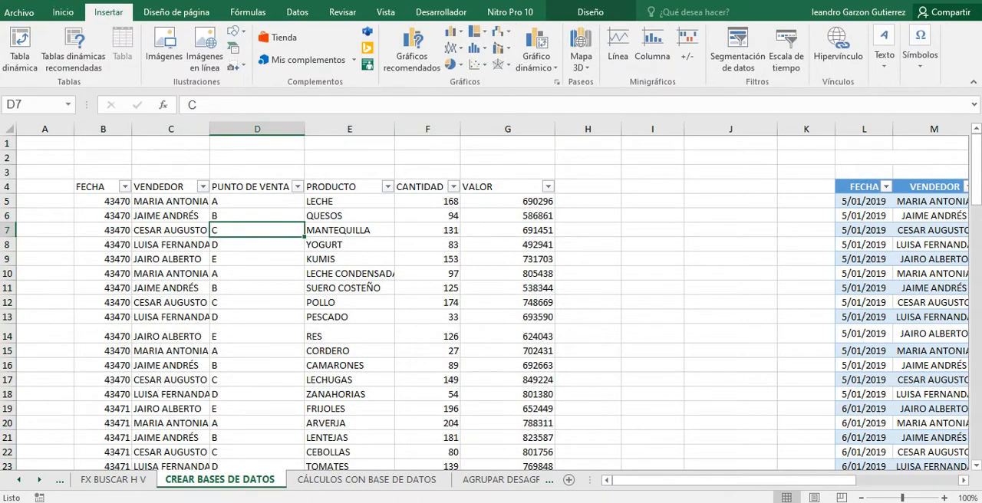
pyautogui.scroll(-3, 491, 299)
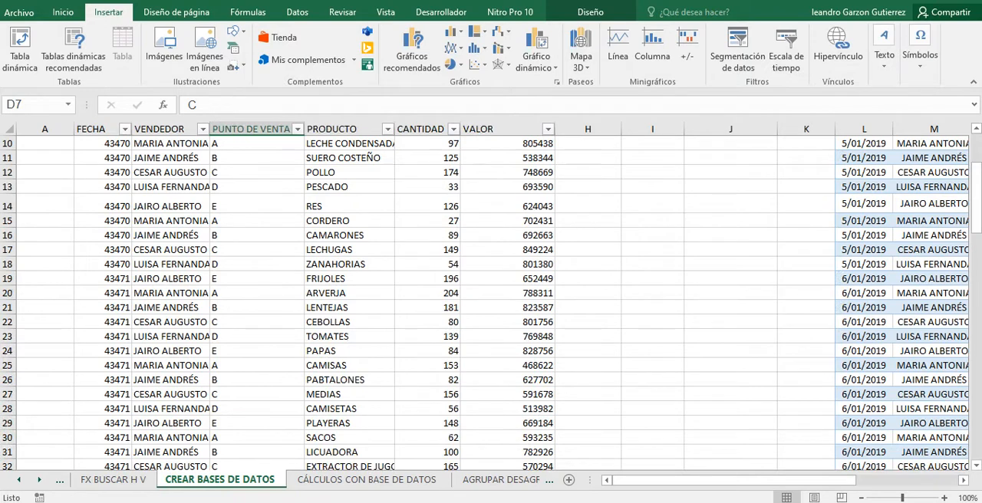
pyautogui.scroll(2, 491, 299)
pyautogui.click(169, 241)
pyautogui.scroll(-2, 491, 299)
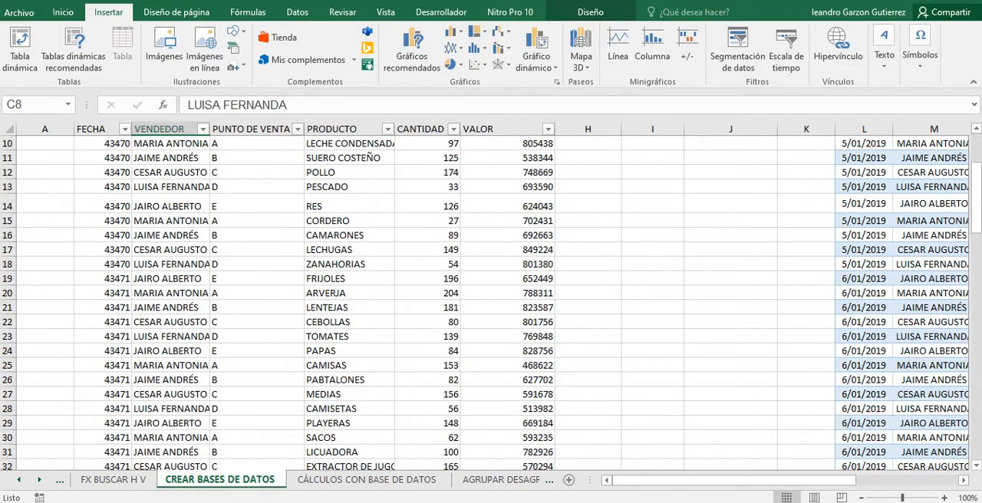
pyautogui.scroll(3, 490, 299)
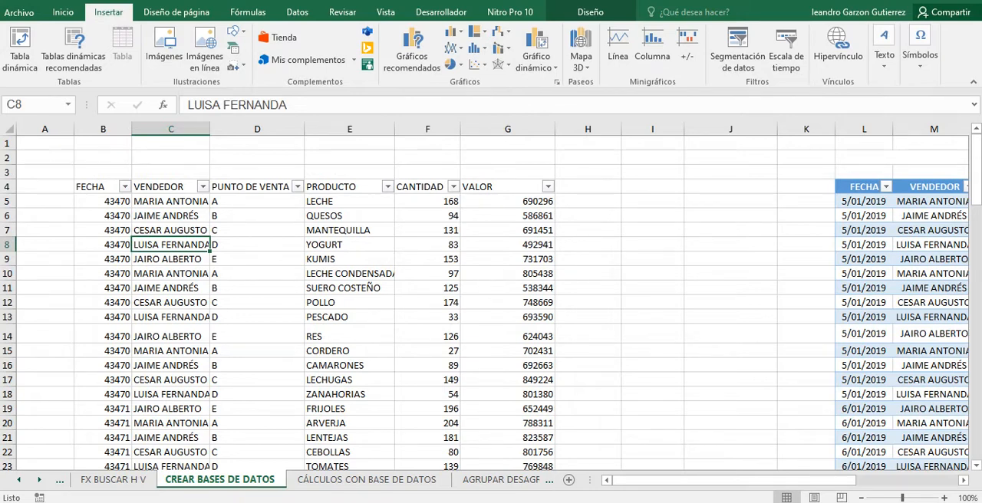
# Apply all borders to the sales table in columns B to G, from the header row 4 through its last record.
pyautogui.moveTo(101, 187); pyautogui.dragTo(556, 411)
pyautogui.scroll(19, 555, 411)
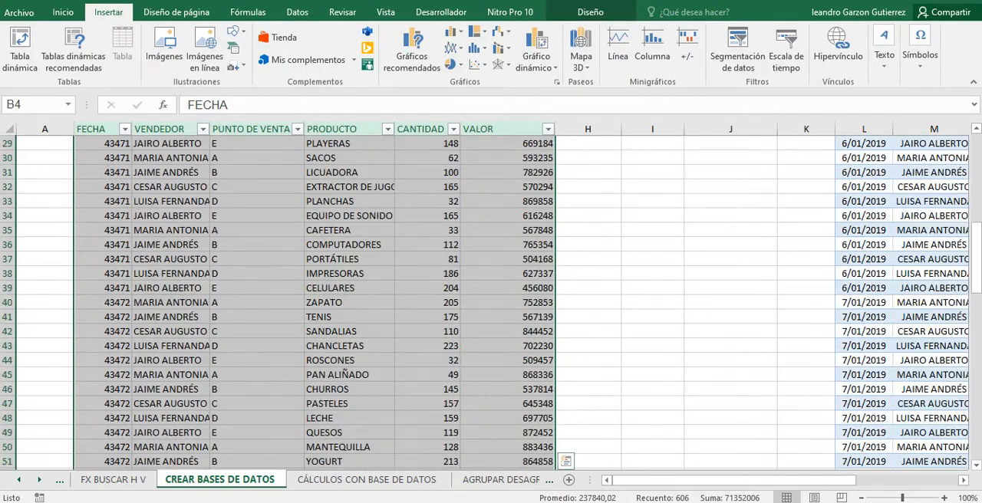
pyautogui.scroll(9, 491, 307)
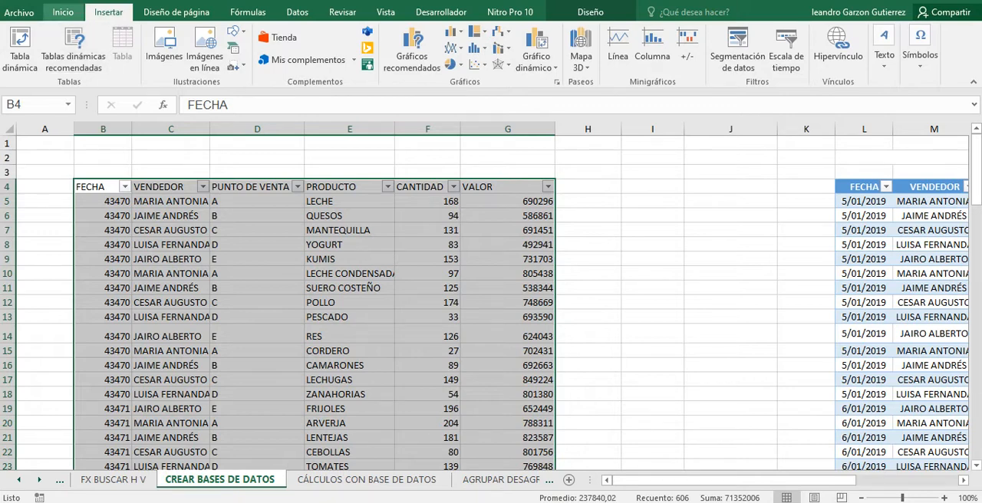
pyautogui.click(65, 12)
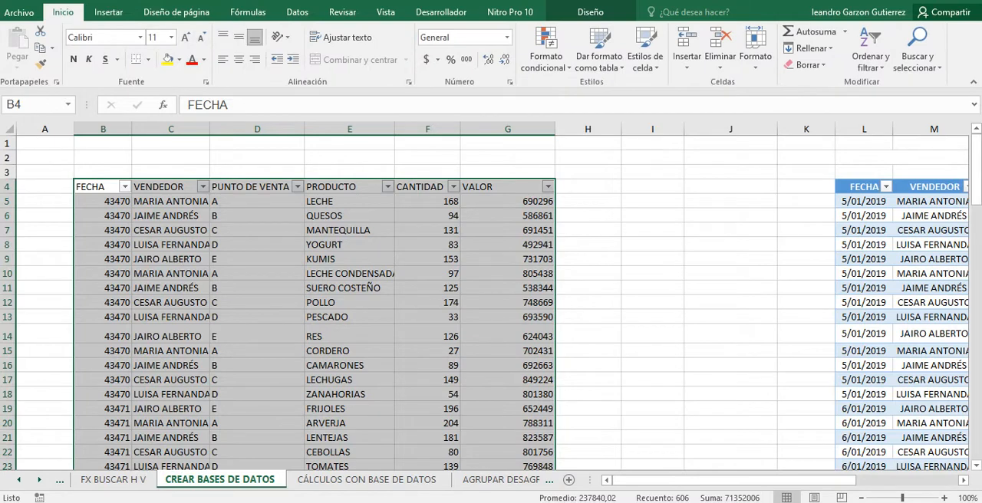
pyautogui.click(148, 59)
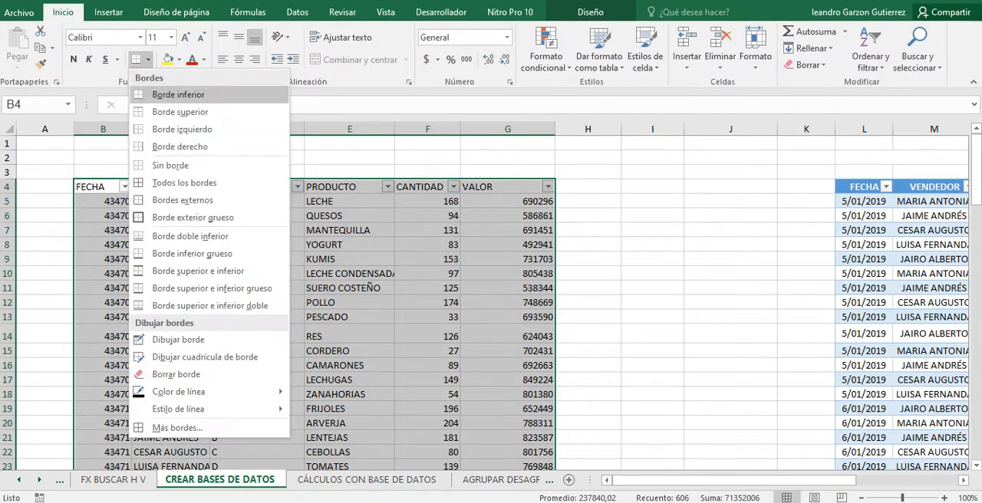
pyautogui.click(184, 183)
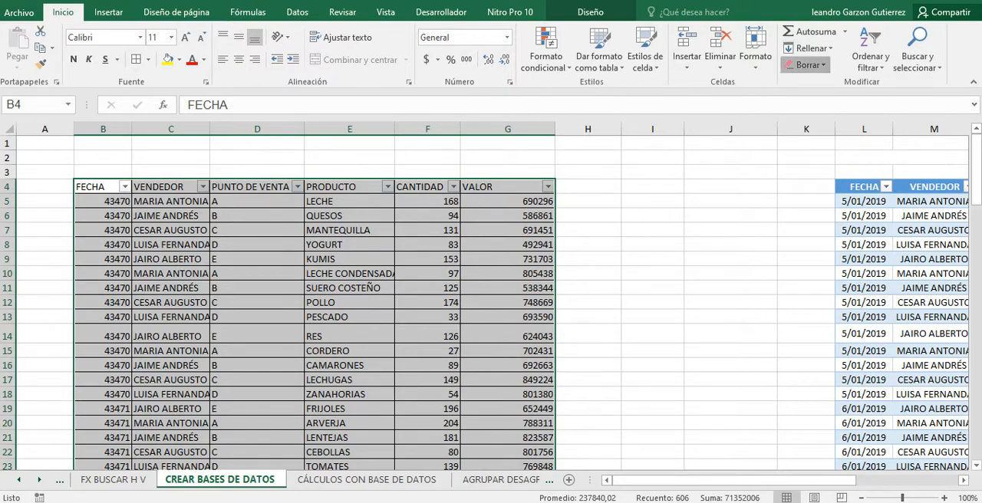
# Look at the clearing options for the selected sales table and check the borders down its rows.
pyautogui.click(807, 64)
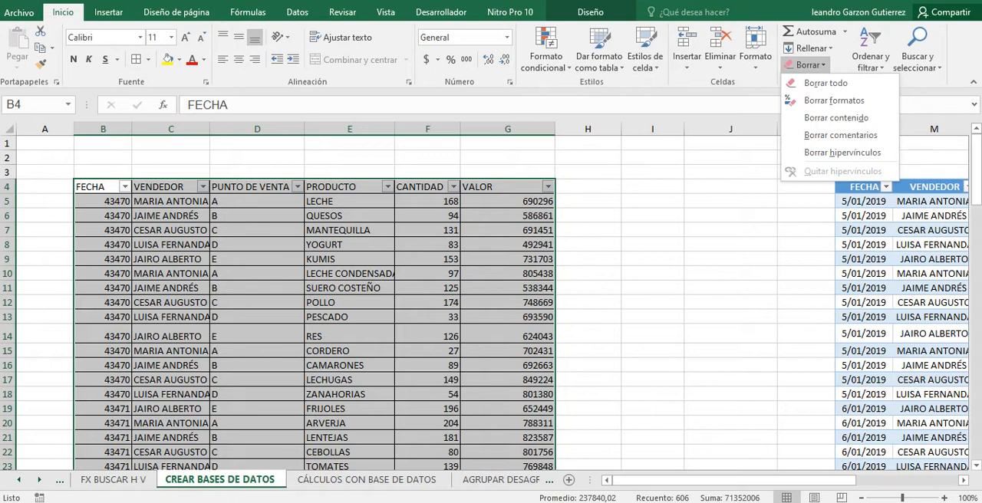
pyautogui.click(834, 100)
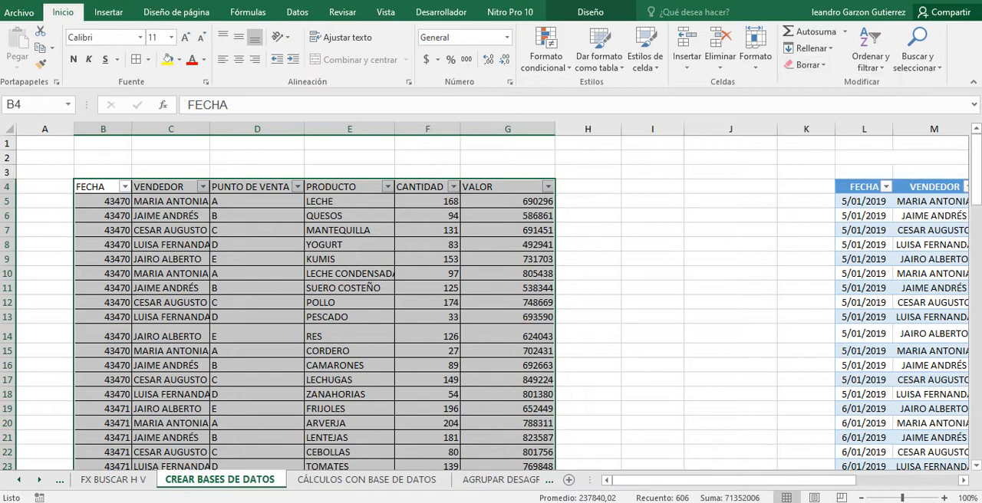
pyautogui.click(170, 186)
pyautogui.scroll(-3, 491, 306)
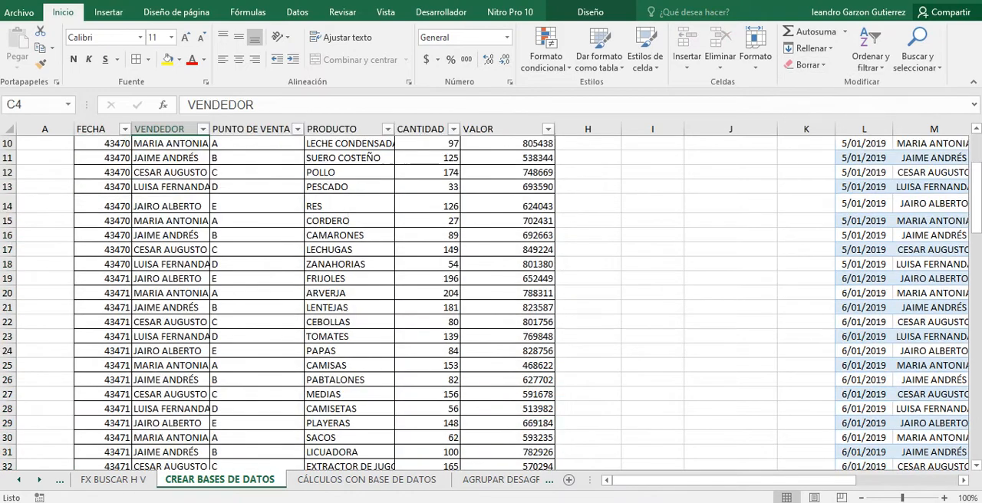
# Select the plain sales table from the FECHA header in B4 through its last record in column G, with the insert options showing.
pyautogui.scroll(-1, 491, 306)
pyautogui.scroll(4, 491, 307)
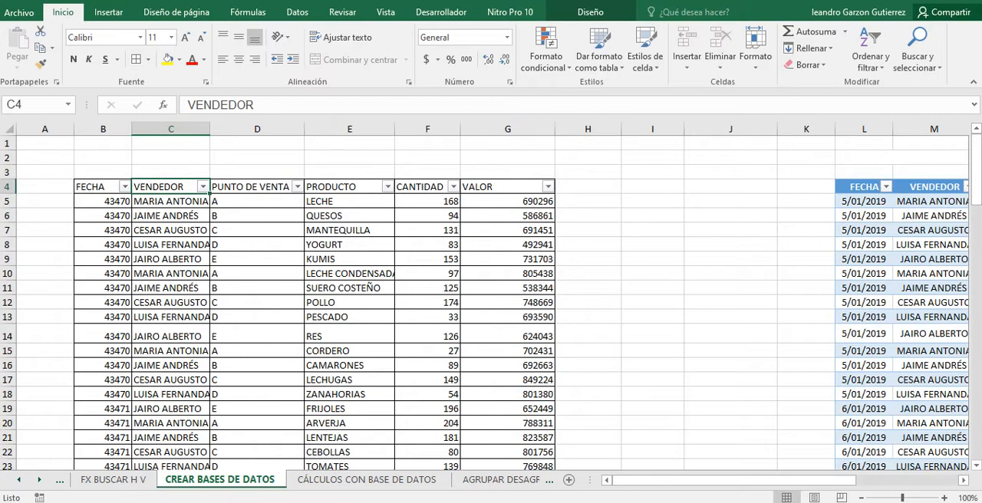
pyautogui.click(97, 187)
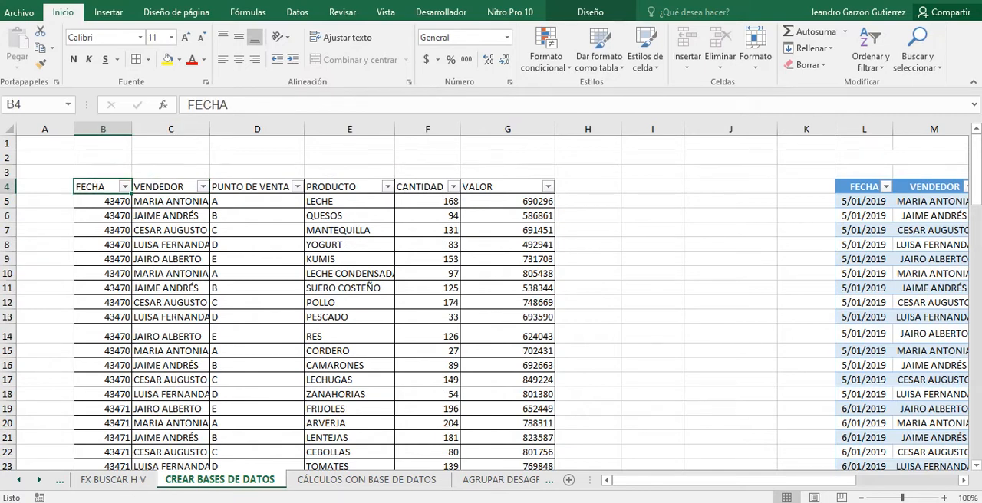
pyautogui.click(108, 12)
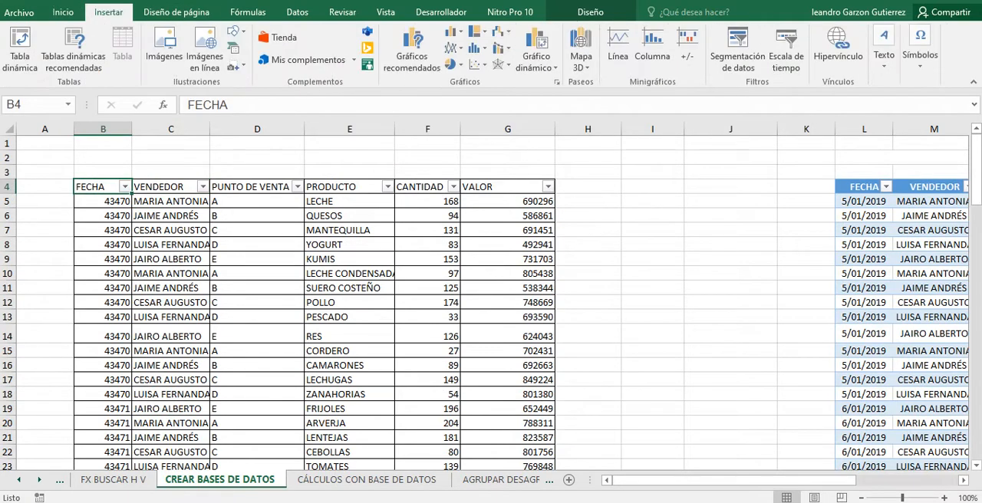
pyautogui.moveTo(97, 186); pyautogui.dragTo(554, 438)
pyautogui.scroll(10, 554, 438)
pyautogui.scroll(18, 554, 438)
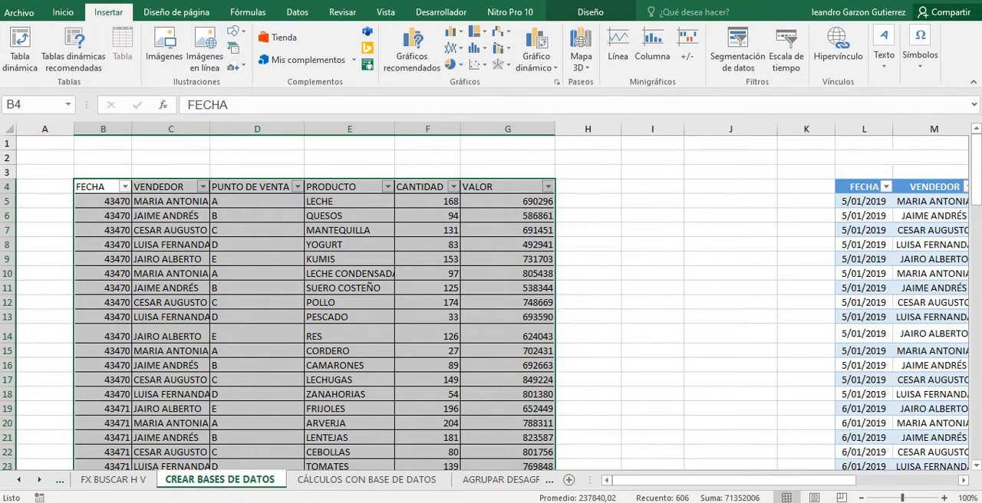
# Examine the headers and records of the plain sales table in columns B to G.
pyautogui.scroll(-2, 315, 299)
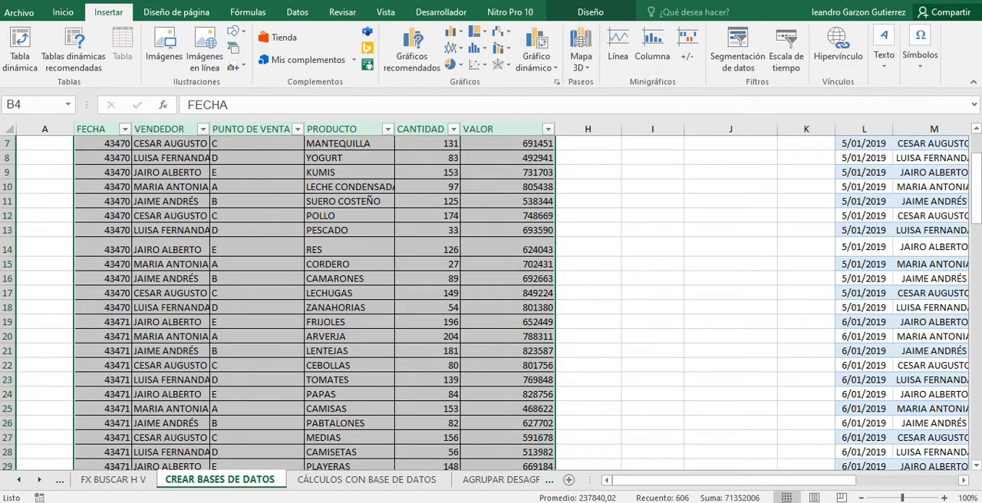
pyautogui.scroll(-3, 315, 299)
pyautogui.scroll(5, 314, 299)
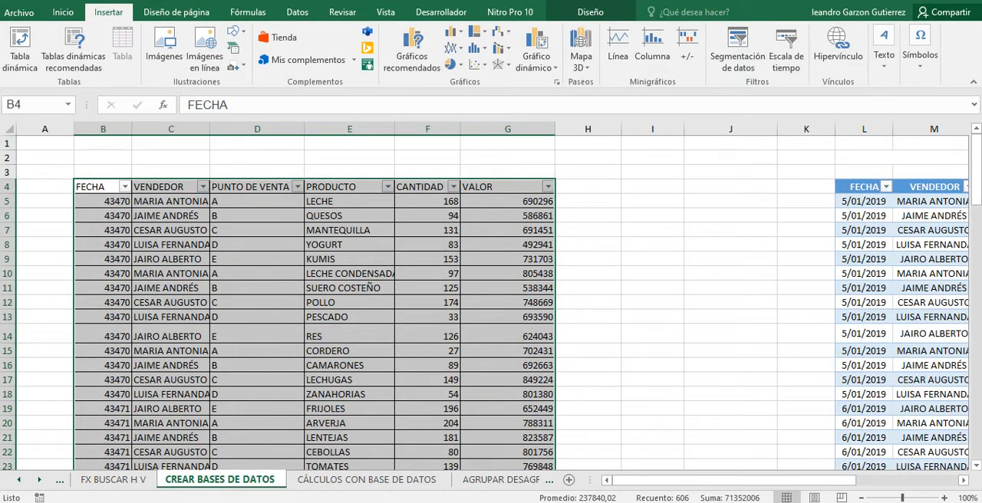
pyautogui.scroll(-3, 315, 299)
pyautogui.scroll(4, 314, 299)
pyautogui.scroll(-5, 315, 299)
pyautogui.scroll(3, 314, 299)
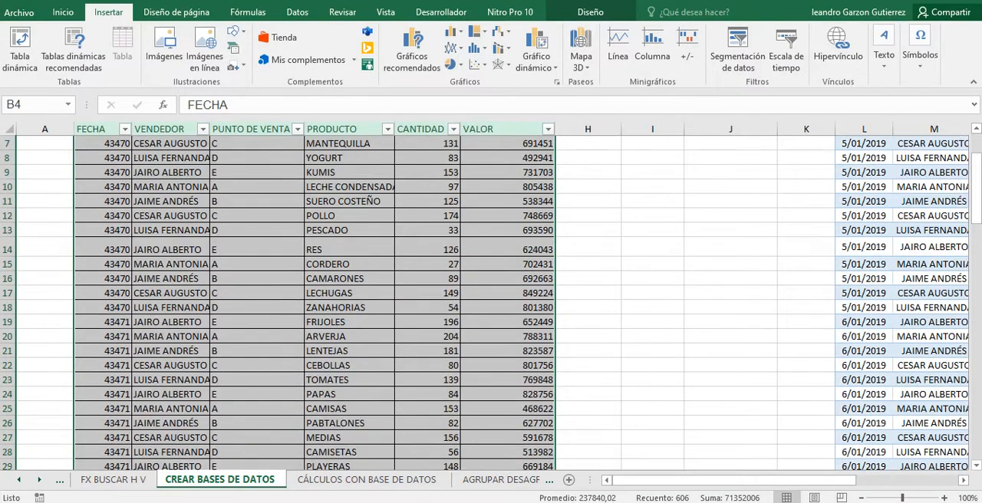
pyautogui.scroll(2, 314, 299)
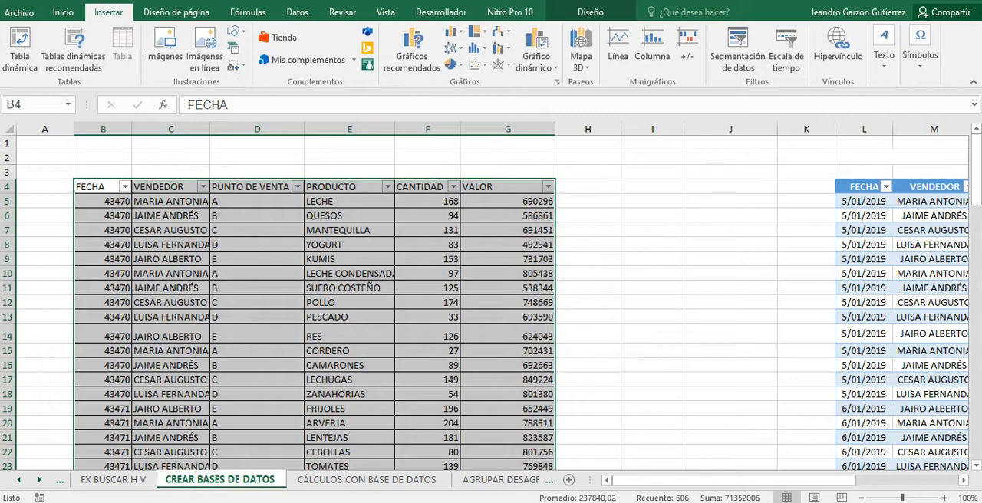
pyautogui.scroll(-3, 292, 284)
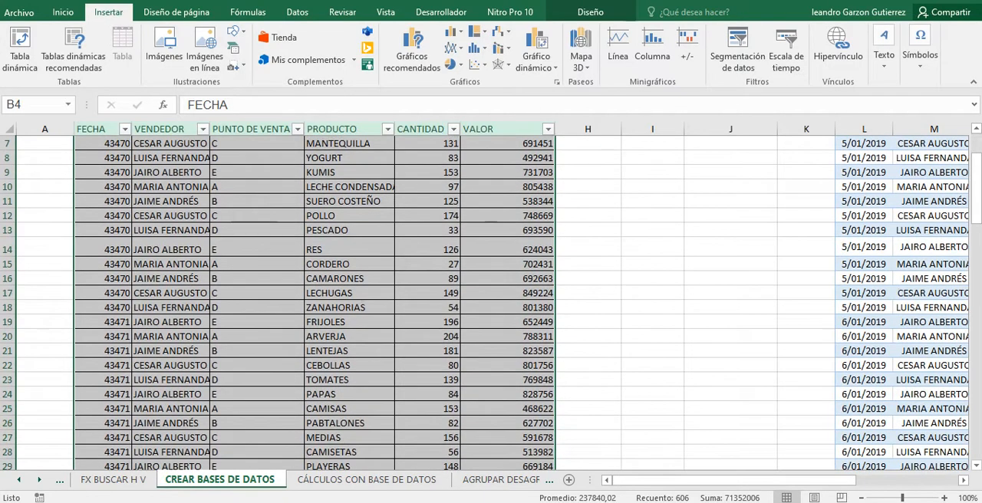
pyautogui.click(257, 250)
pyautogui.scroll(-1, 257, 249)
pyautogui.scroll(1, 257, 249)
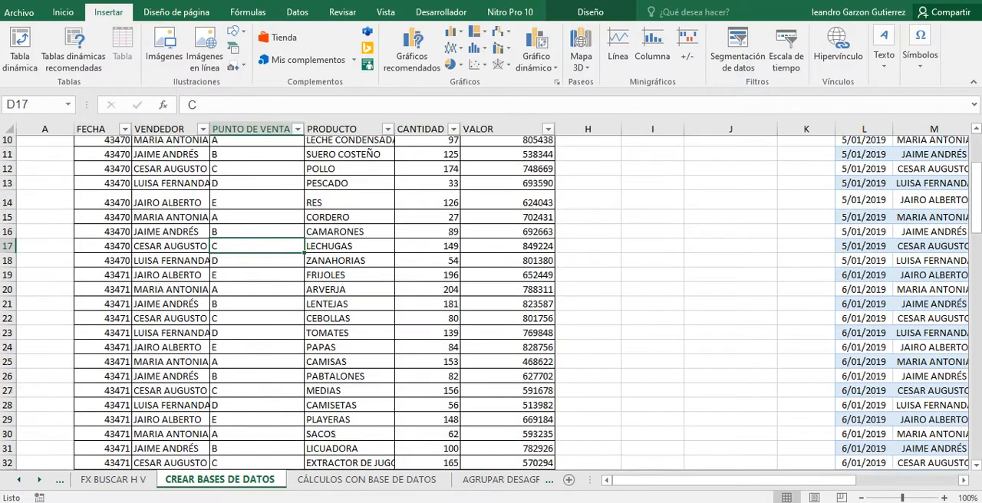
pyautogui.click(44, 264)
pyautogui.click(257, 221)
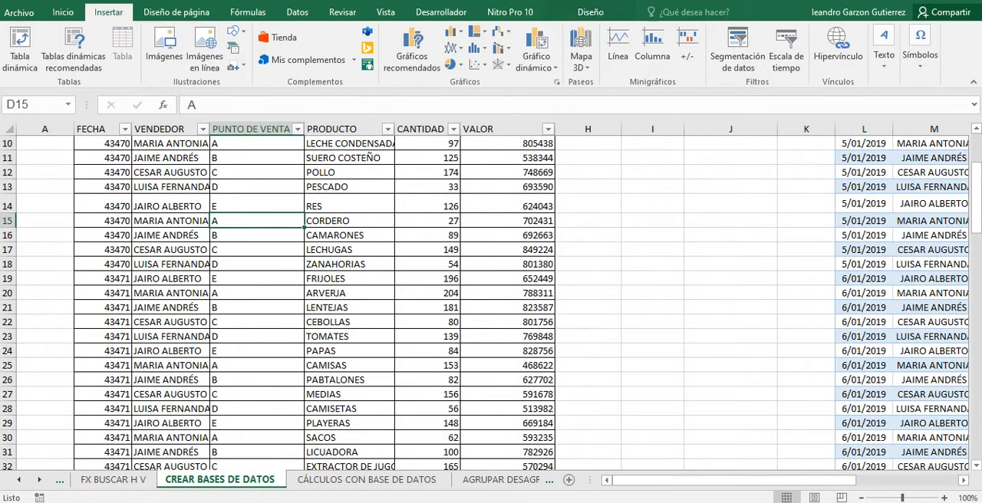
pyautogui.scroll(3, 257, 221)
pyautogui.scroll(-2, 257, 221)
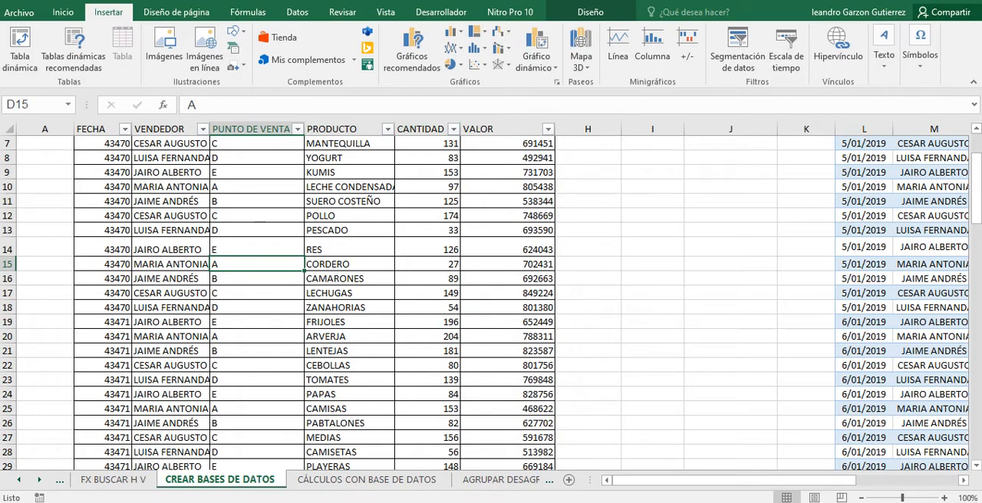
pyautogui.scroll(2, 490, 299)
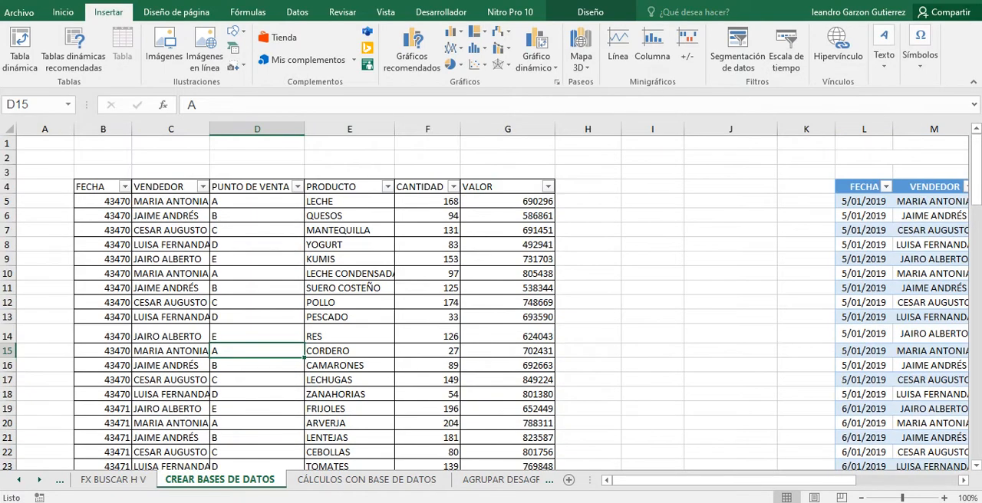
pyautogui.scroll(-3, 491, 299)
pyautogui.scroll(3, 490, 299)
# Copy the plain sales table from the FECHA header in B4 through its last record in G104.
pyautogui.moveTo(103, 187); pyautogui.dragTo(553, 395)
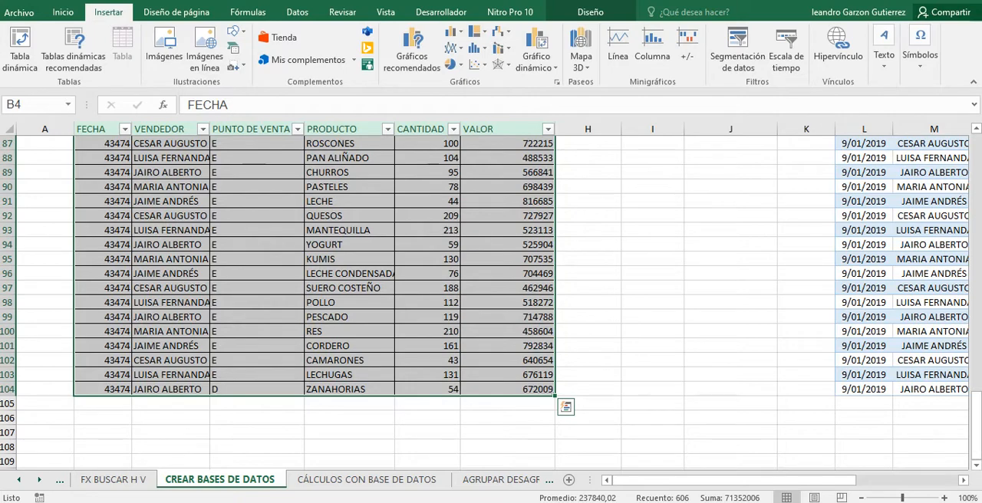
pyautogui.rightClick(263, 158)
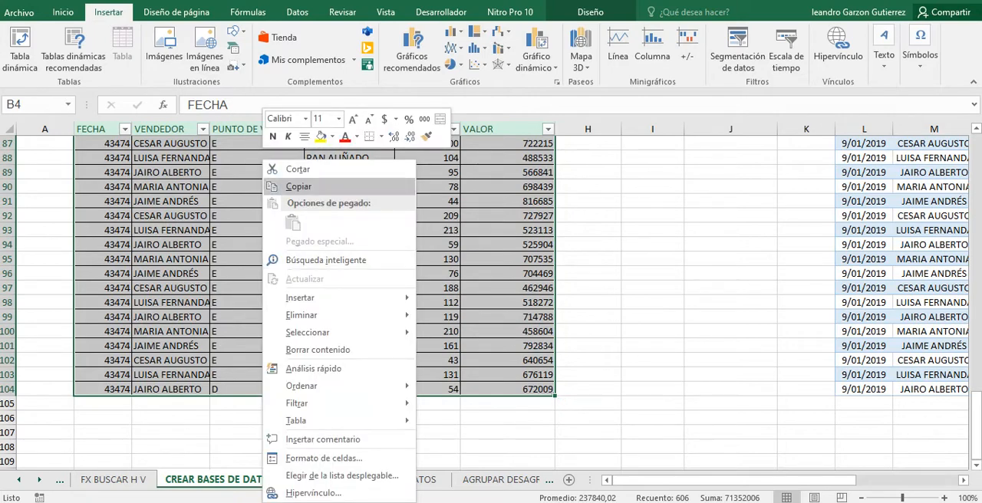
pyautogui.click(298, 186)
pyautogui.scroll(20, 298, 186)
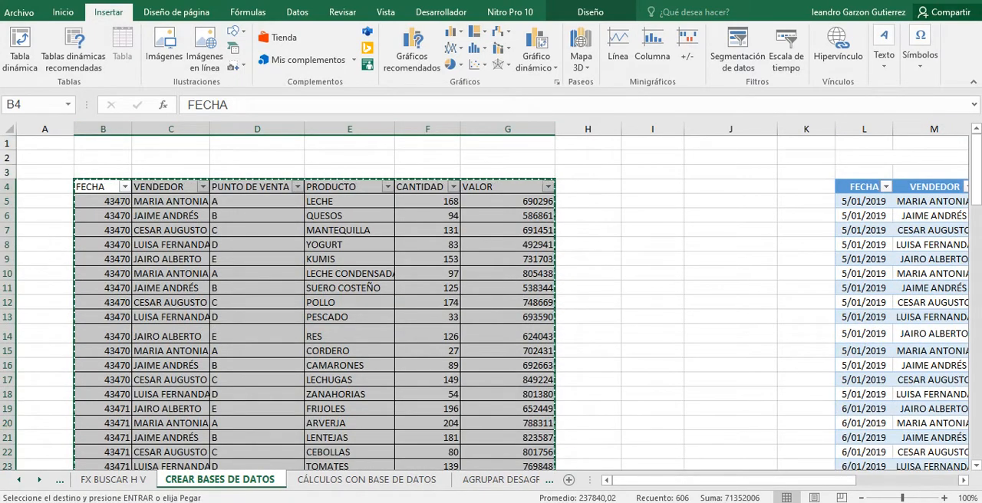
pyautogui.moveTo(661, 480); pyautogui.dragTo(764, 480)
pyautogui.click(942, 288)
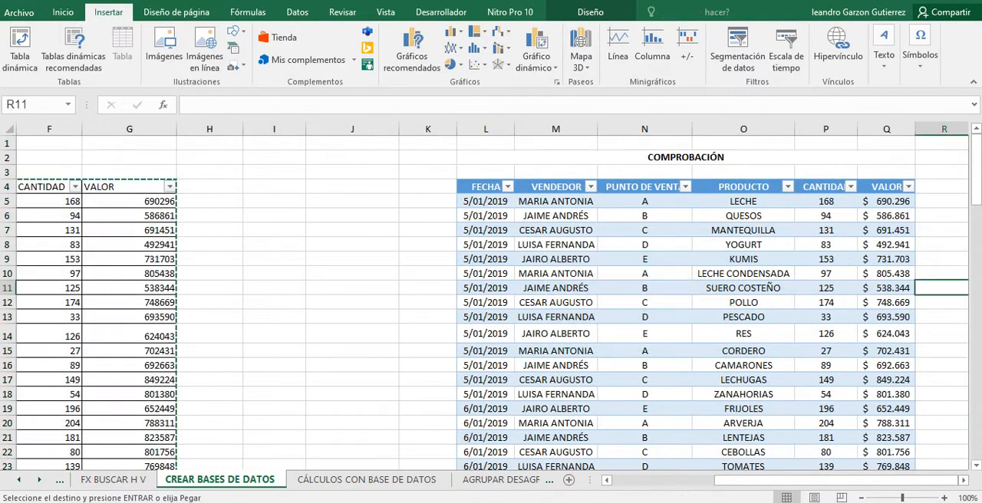
pyautogui.press('Right')
pyautogui.press('Right')
pyautogui.press('Right')
pyautogui.press('Right')
pyautogui.press('Right')
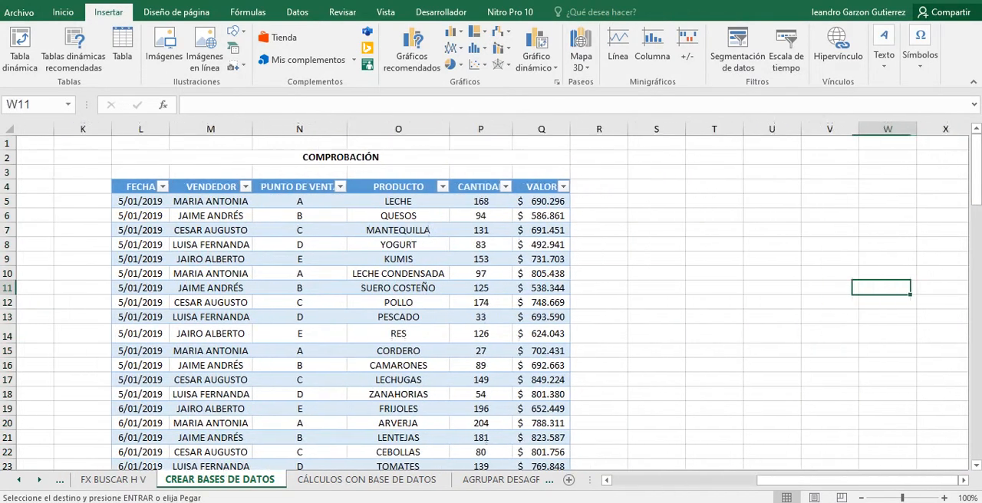
pyautogui.press('Right')
pyautogui.press('Up')
pyautogui.press('Up')
pyautogui.press('Up')
pyautogui.press('Left')
pyautogui.press('Left')
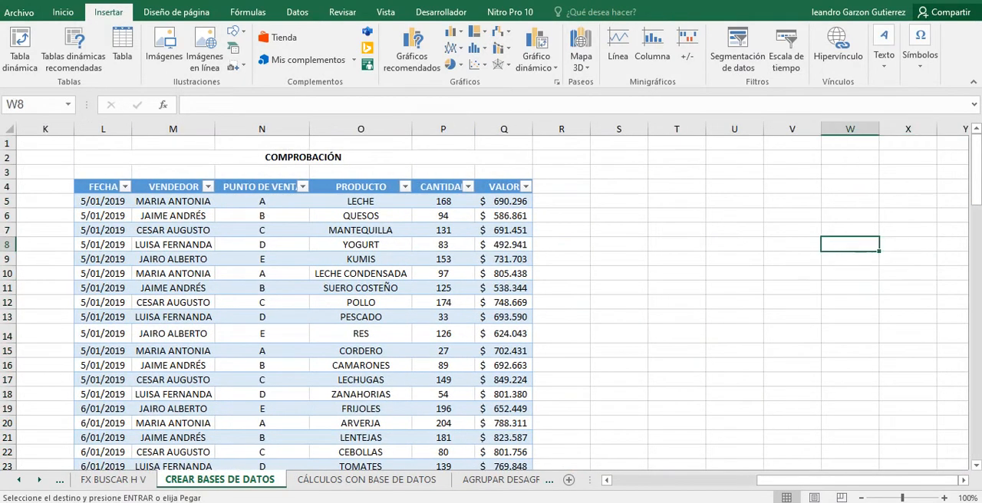
pyautogui.press('Up')
pyautogui.press('Up')
pyautogui.press('Up')
pyautogui.press('Up')
pyautogui.press('Left')
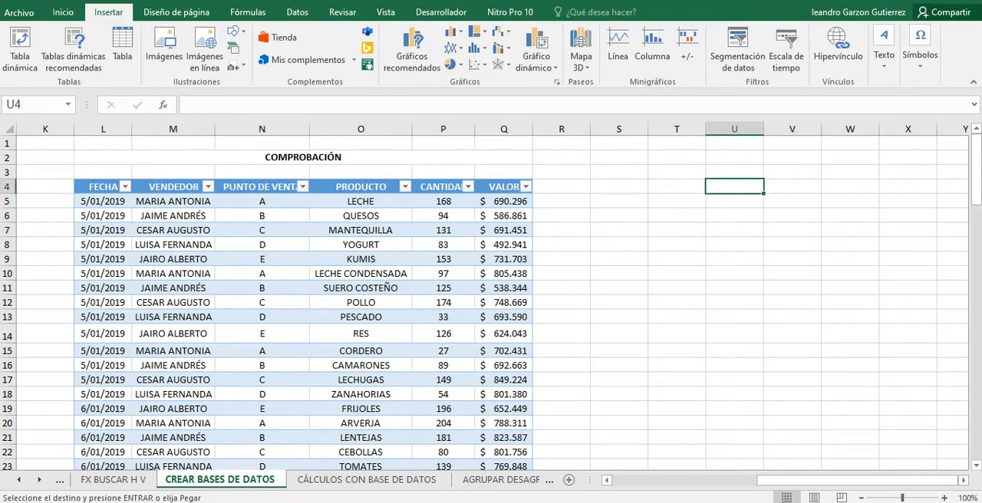
pyautogui.moveTo(851, 480); pyautogui.dragTo(704, 480)
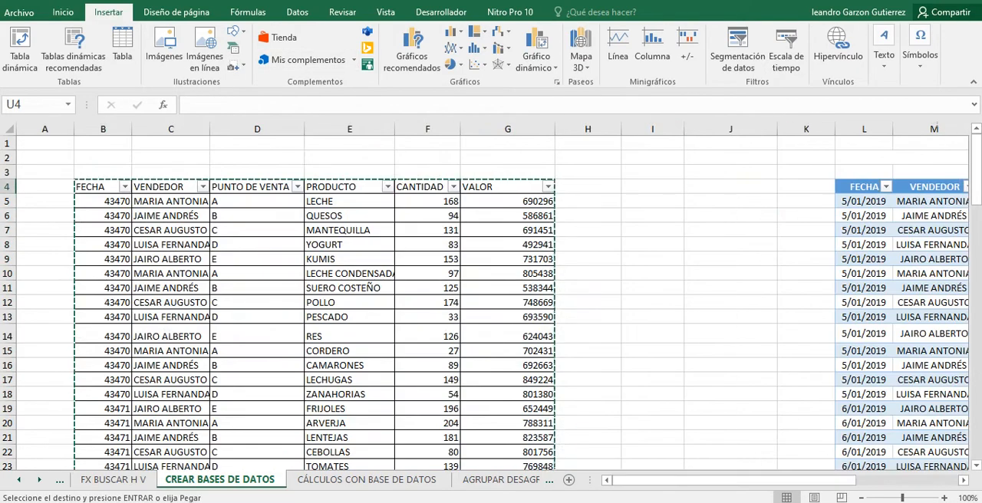
pyautogui.click(103, 181)
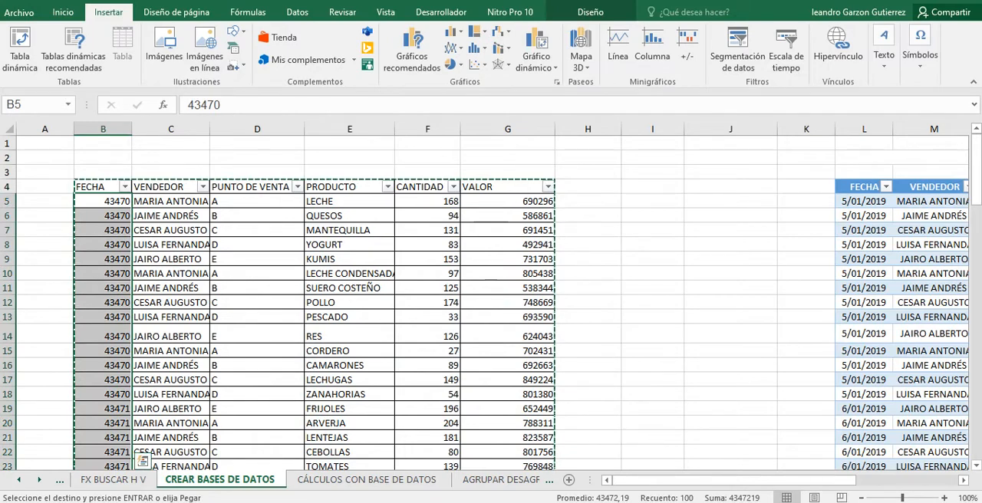
# Paste the copied sales table as values only, starting at cell T4 beyond the COMPROBACIÓN table.
pyautogui.moveTo(805, 480); pyautogui.dragTo(906, 480)
pyautogui.click(943, 273)
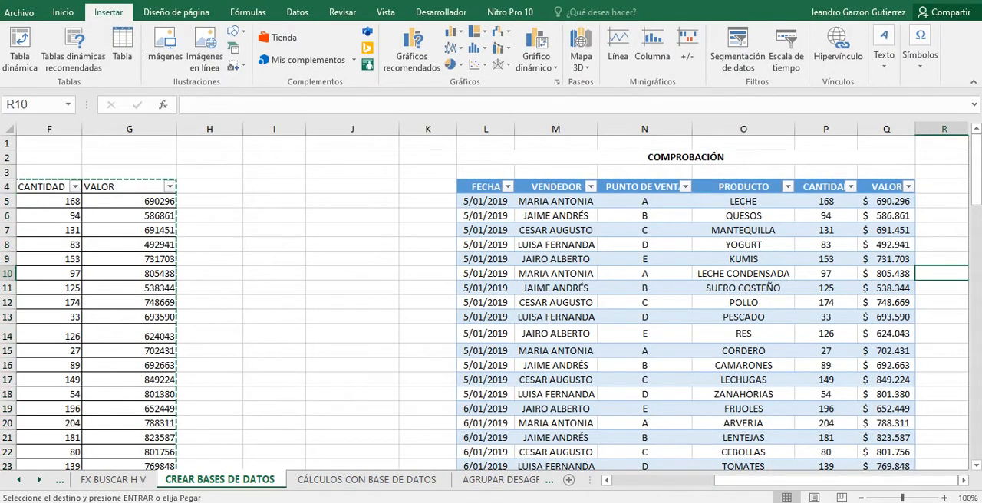
pyautogui.press('Right')
pyautogui.press('Right')
pyautogui.press('Right')
pyautogui.press('Up')
pyautogui.press('Up')
pyautogui.press('Up')
pyautogui.press('Up')
pyautogui.press('Up')
pyautogui.press('Up')
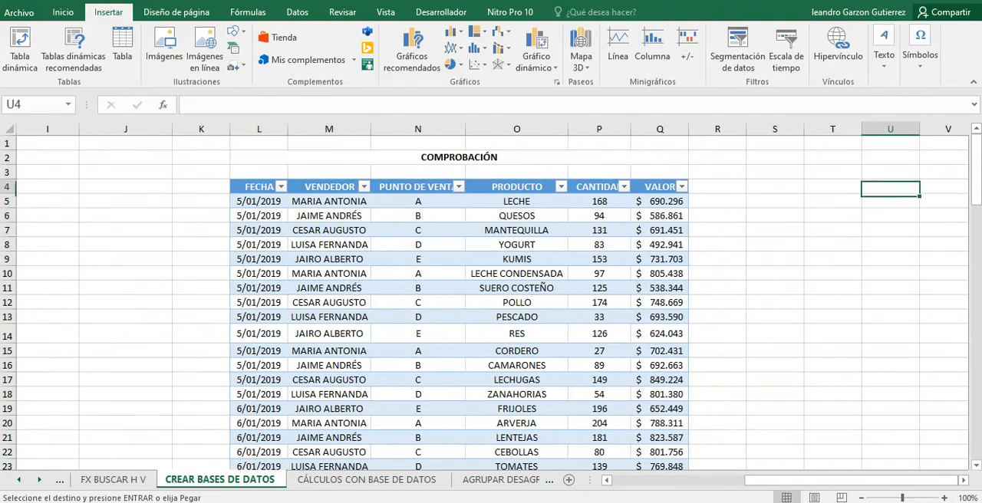
pyautogui.press('Left')
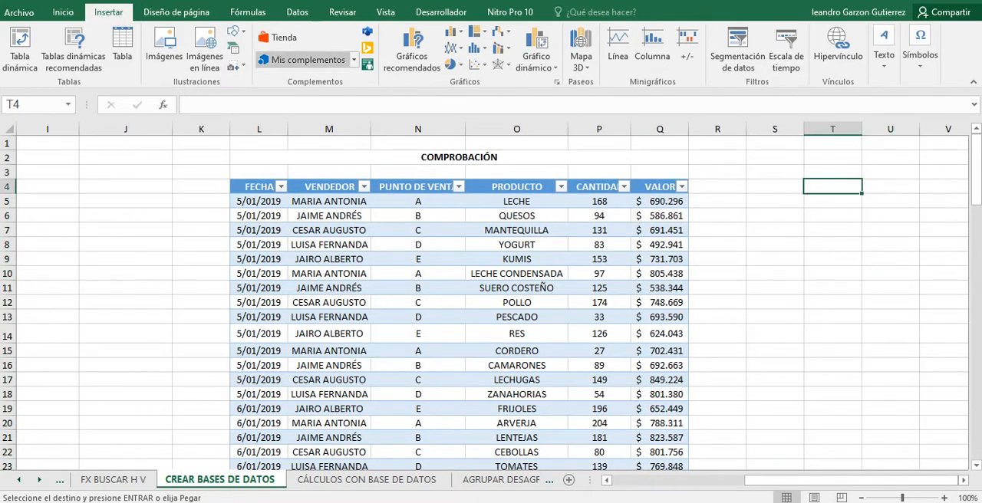
pyautogui.click(63, 11)
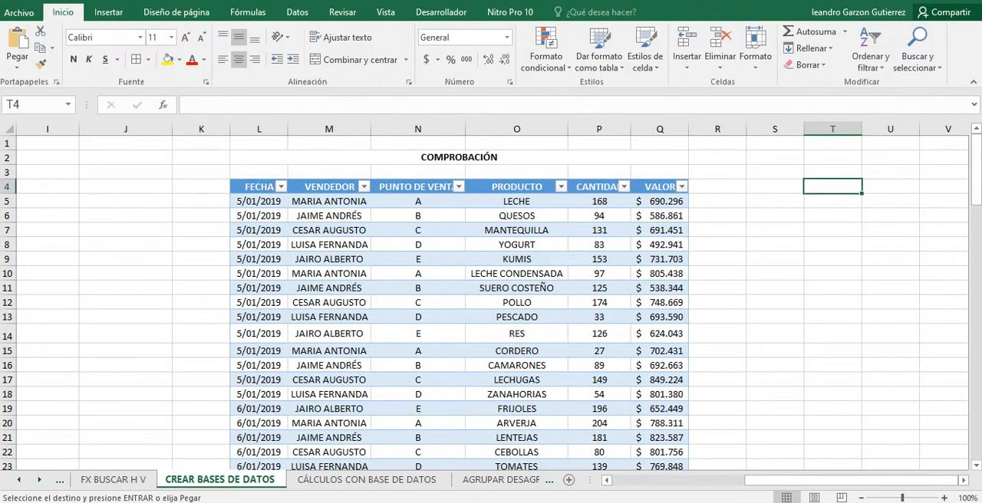
pyautogui.click(16, 67)
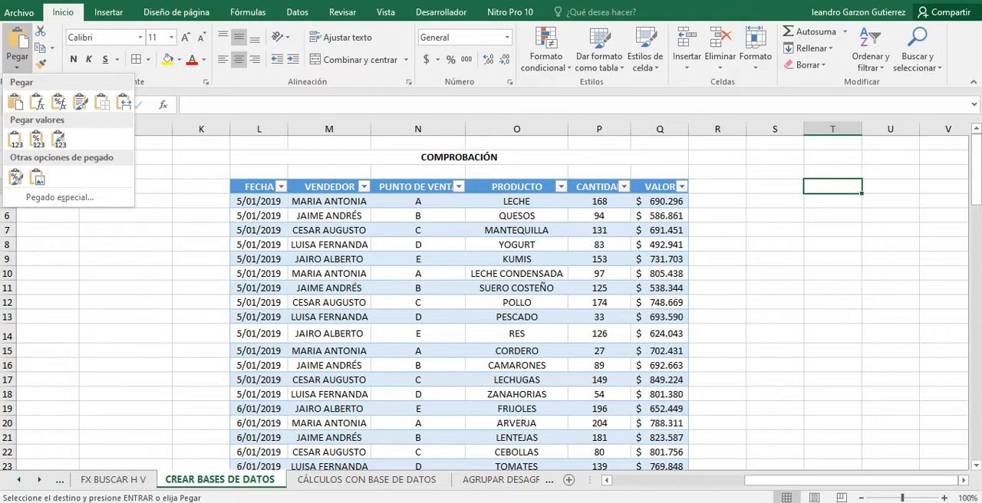
pyautogui.click(17, 66)
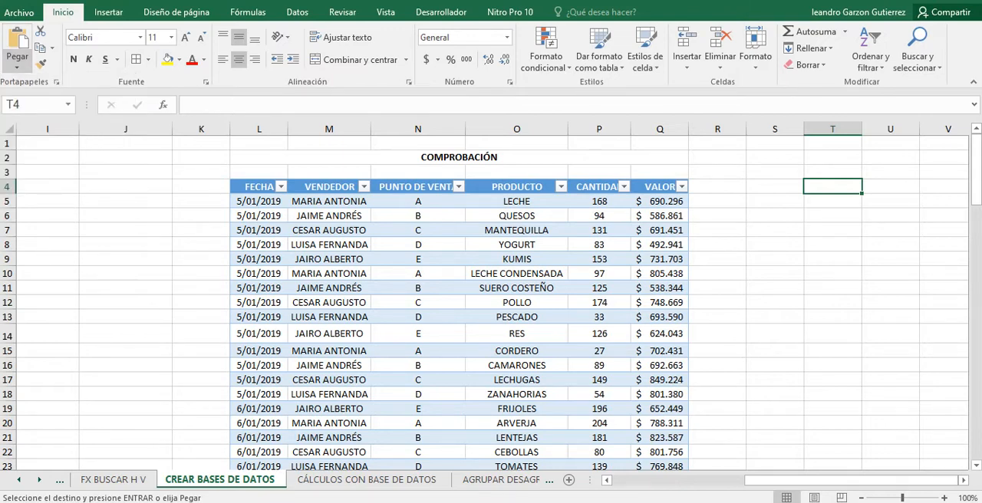
pyautogui.click(17, 63)
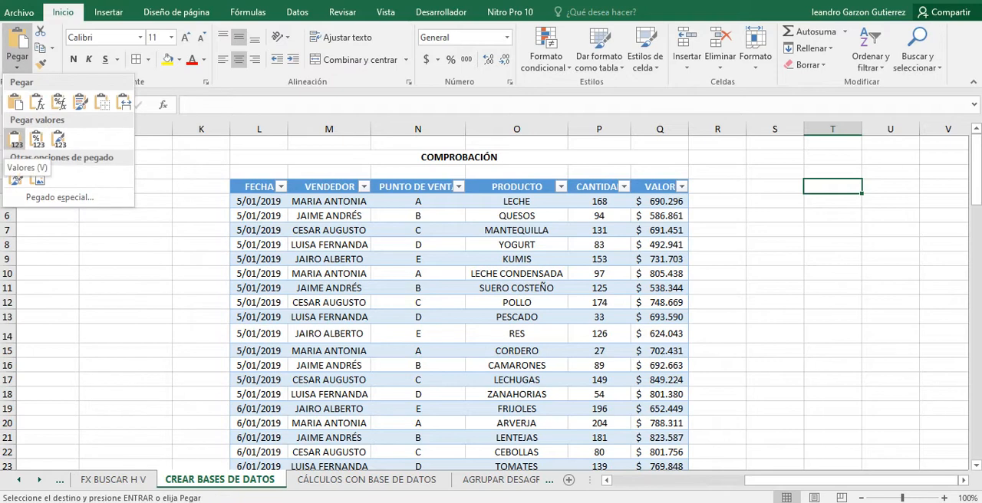
pyautogui.click(16, 139)
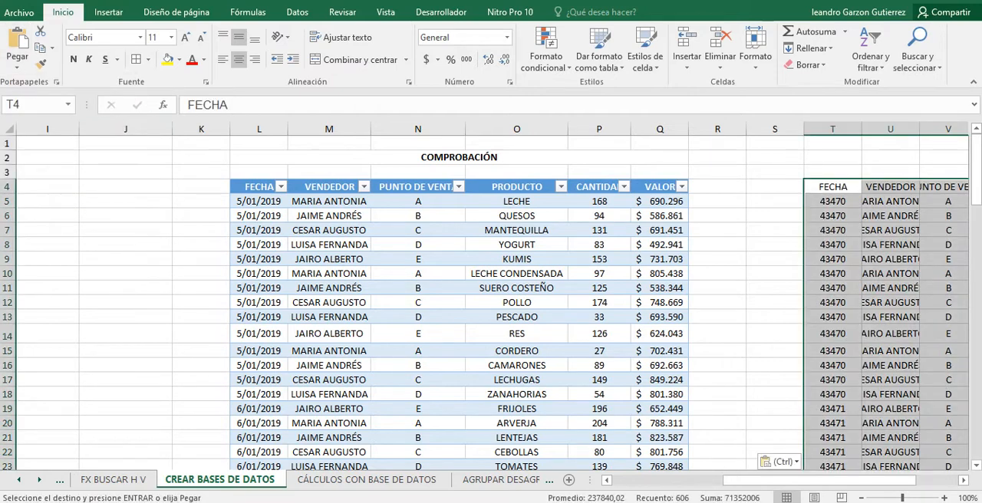
# Look over the pasted sales data in columns T to Y and select its FECHA header in T4.
pyautogui.moveTo(776, 480); pyautogui.dragTo(818, 480)
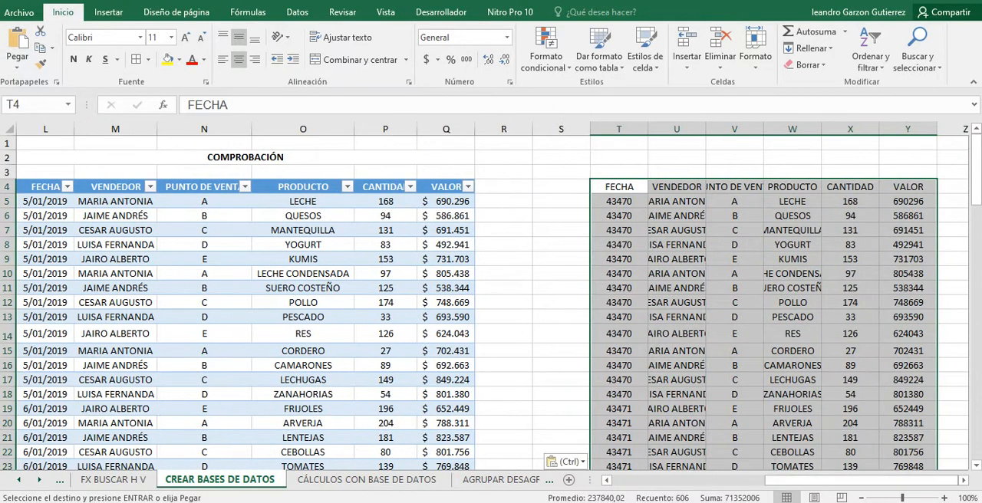
pyautogui.scroll(-2, 733, 307)
pyautogui.click(733, 264)
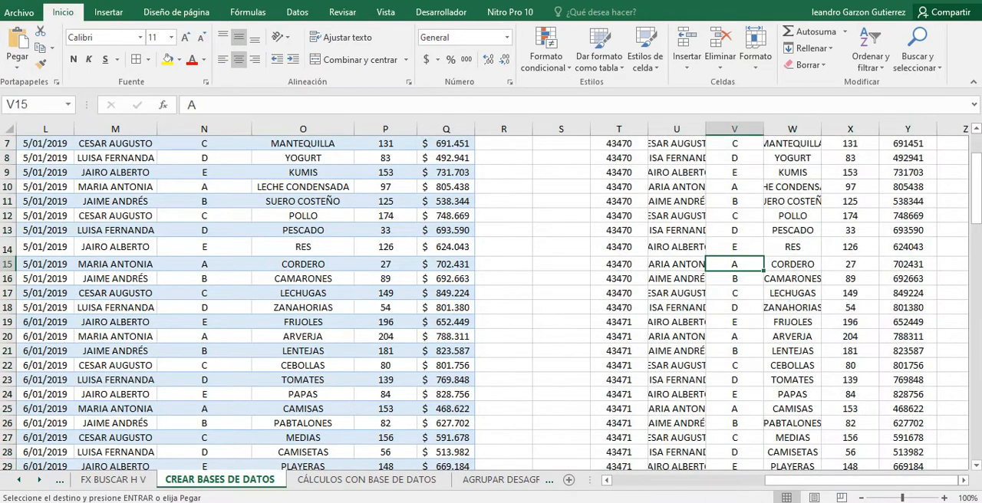
pyautogui.click(108, 12)
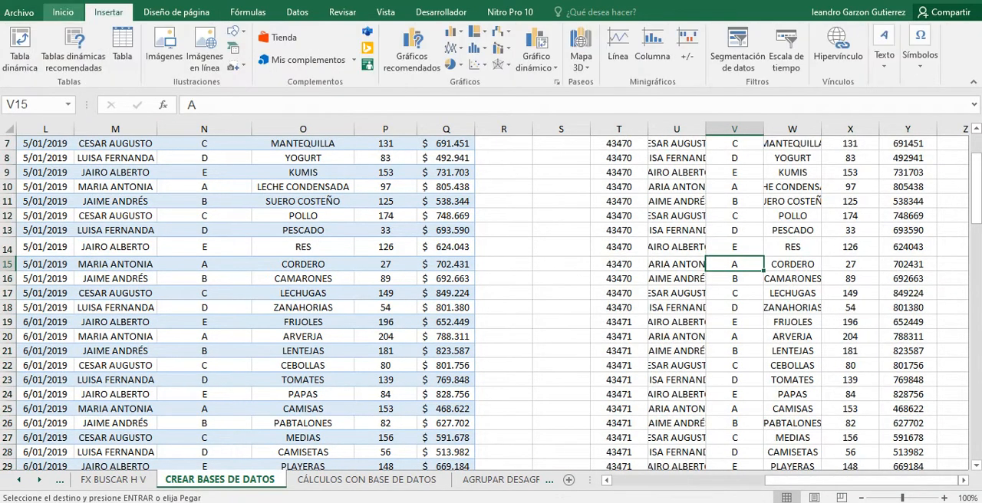
pyautogui.click(63, 12)
pyautogui.scroll(2, 491, 299)
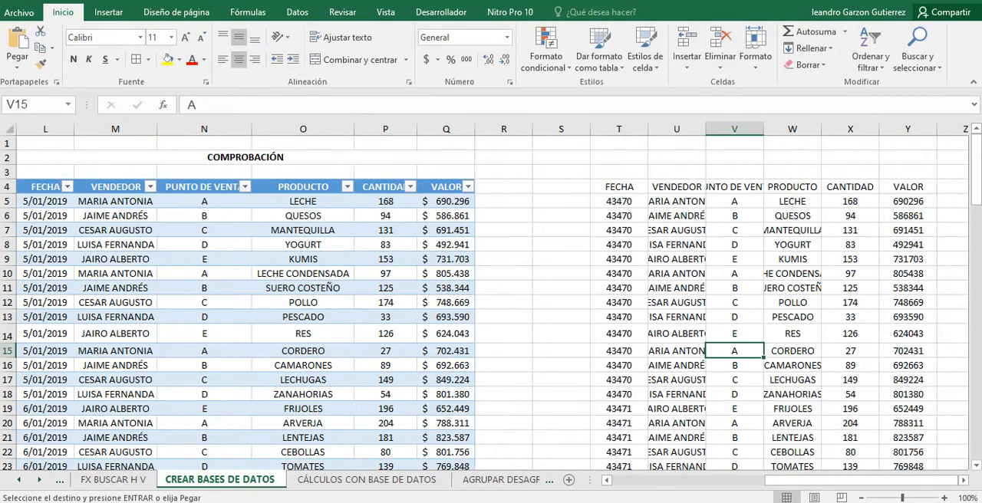
pyautogui.click(618, 187)
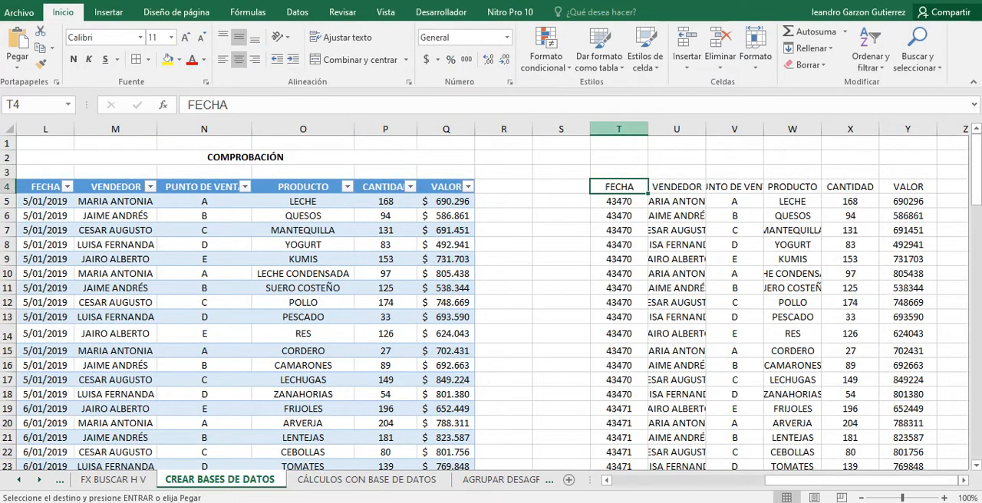
# Narrow the VALOR column Y slightly in the pasted sales data.
pyautogui.click(619, 129)
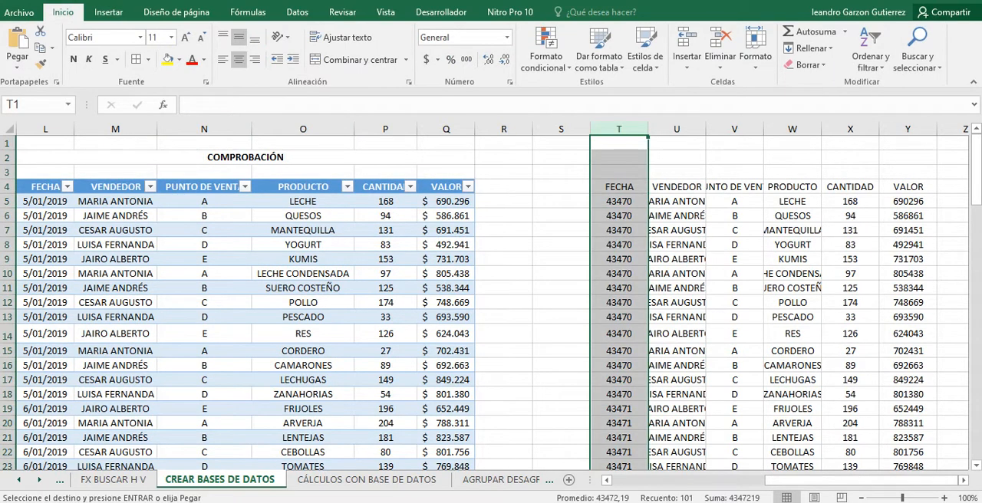
pyautogui.moveTo(787, 481); pyautogui.dragTo(786, 480)
pyautogui.hotkey('ctrl', 'v')
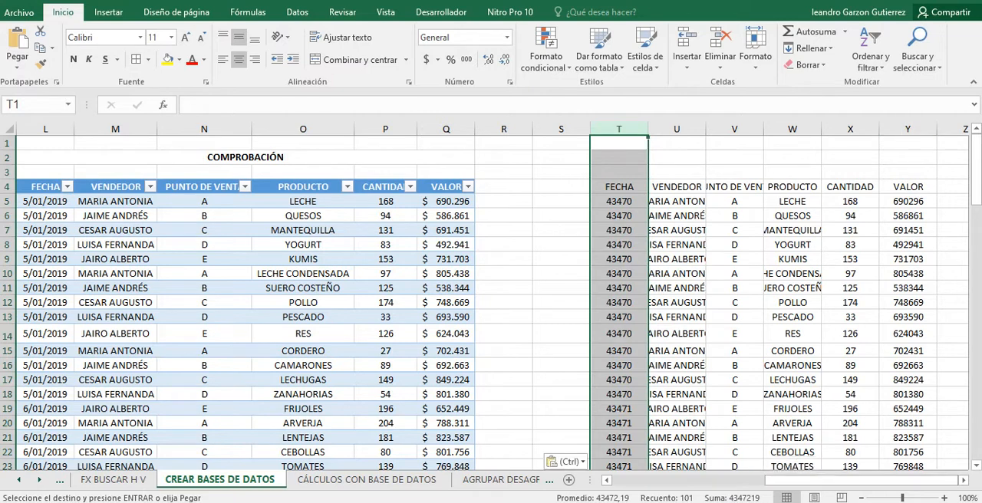
pyautogui.moveTo(937, 129); pyautogui.dragTo(932, 129)
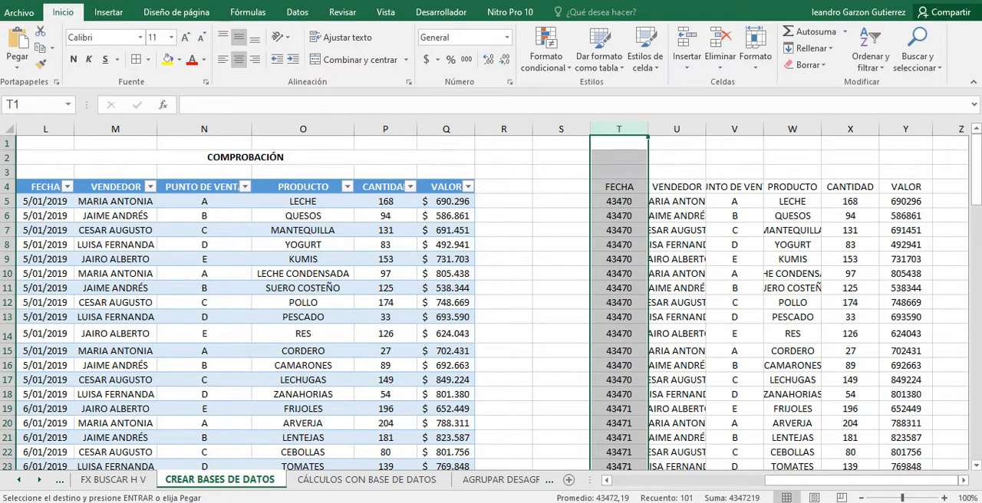
# Format the FECHA column T of the pasted data as Fecha corta.
pyautogui.click(676, 230)
pyautogui.click(618, 201)
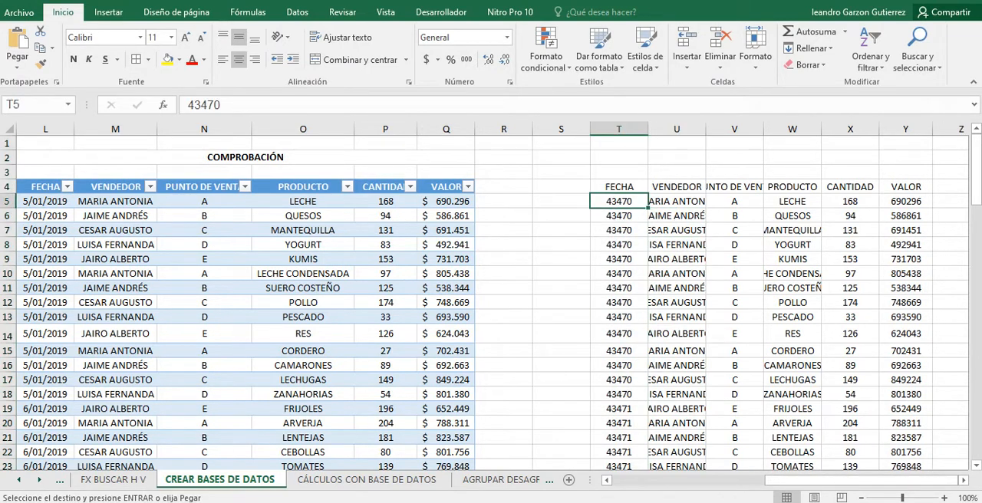
pyautogui.click(619, 128)
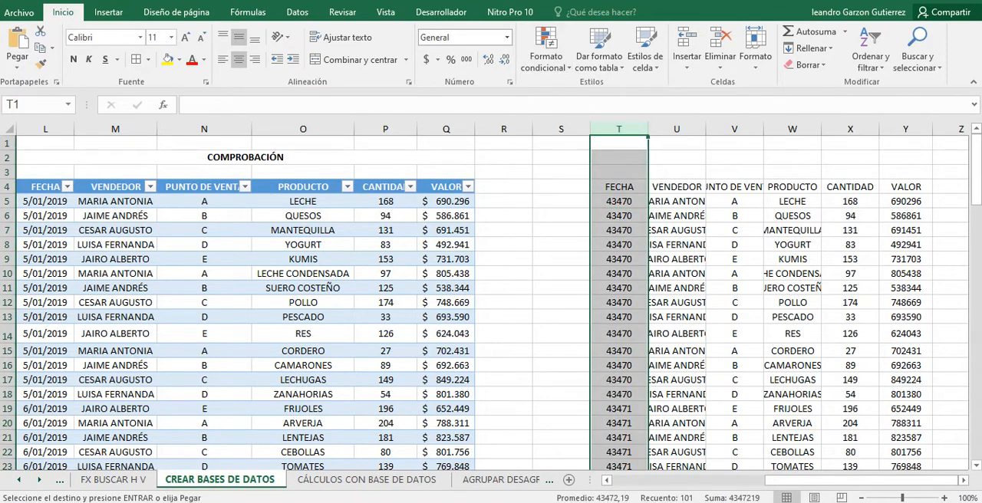
pyautogui.click(506, 37)
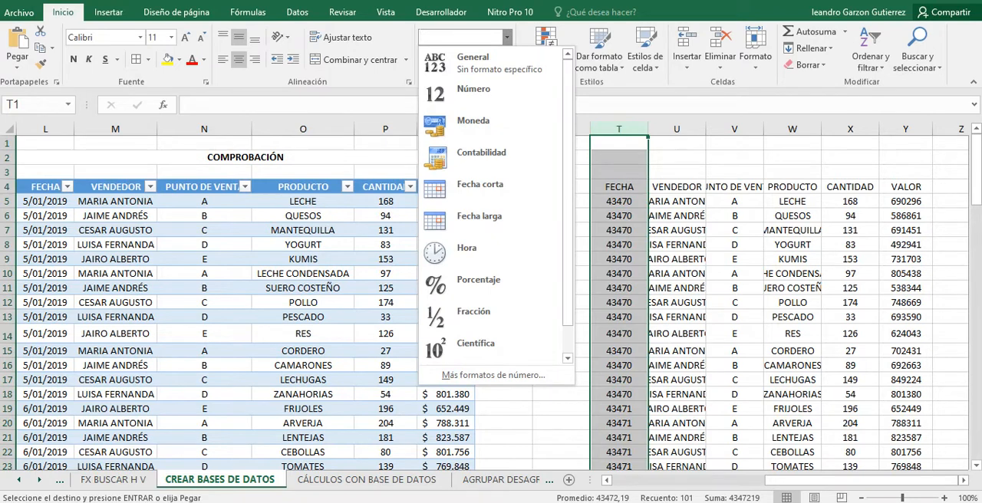
pyautogui.click(480, 185)
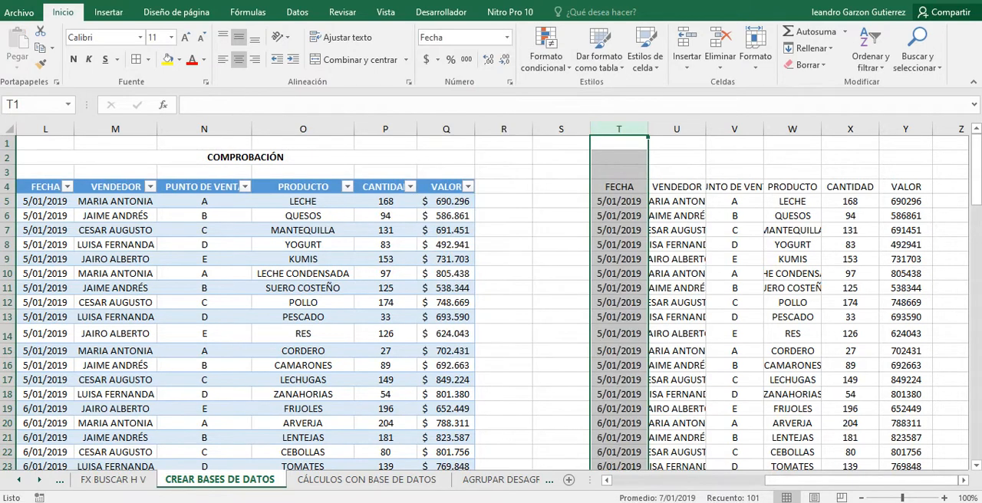
pyautogui.click(618, 259)
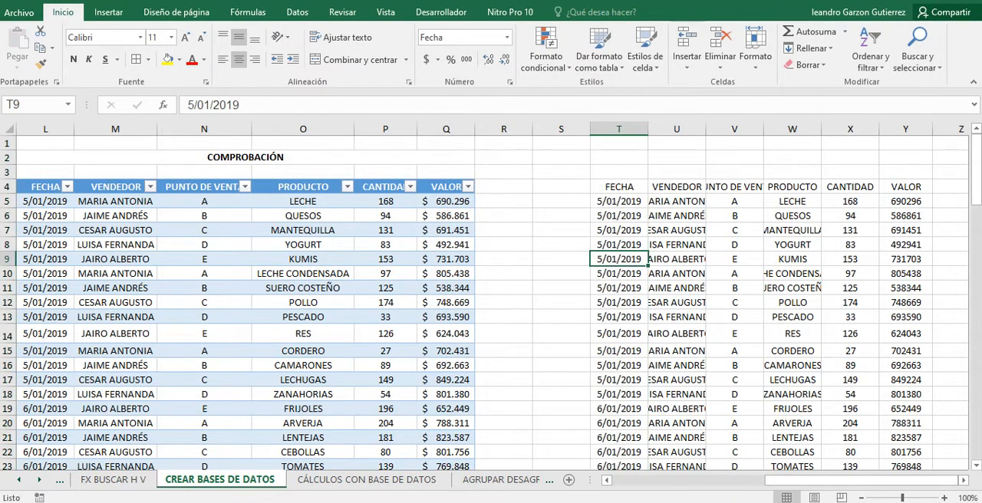
# Widen the VENDEDOR column U so the full seller names fit.
pyautogui.moveTo(705, 129); pyautogui.dragTo(728, 129)
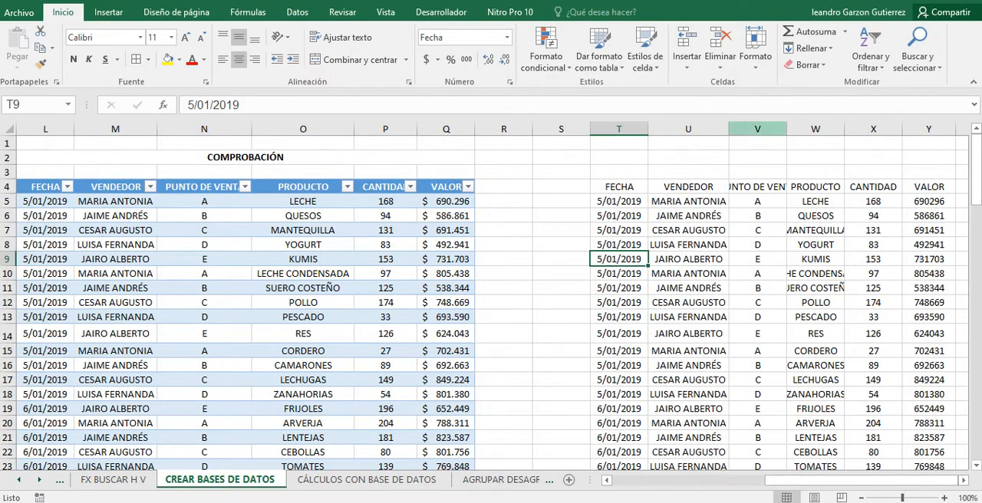
pyautogui.click(757, 216)
pyautogui.click(816, 231)
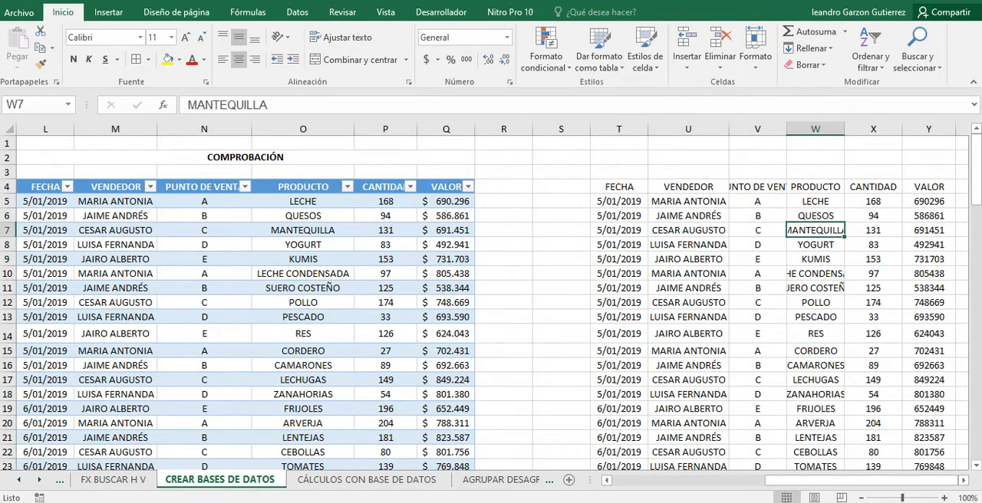
# Apply the accounting currency format with the $ symbol to the VALOR column Y.
pyautogui.click(928, 128)
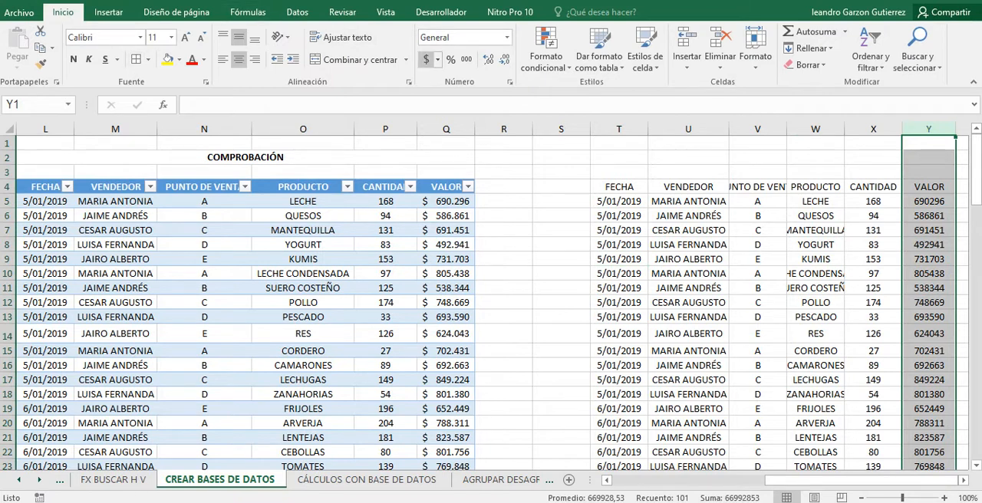
pyautogui.click(426, 59)
pyautogui.click(928, 287)
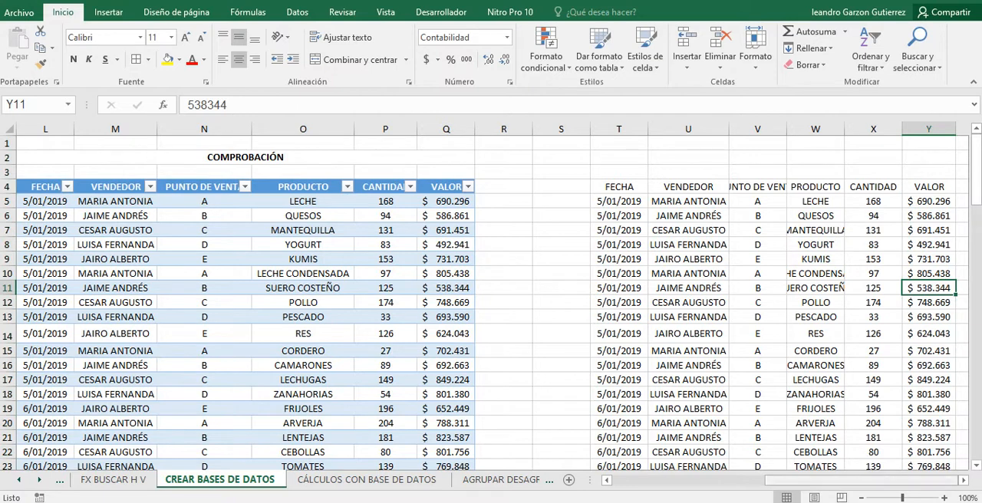
# Convert the pasted sales data in T4:Y104 into a table that has headers.
pyautogui.press('Right')
pyautogui.press('Right')
pyautogui.press('Right')
pyautogui.press('Right')
pyautogui.press('Right')
pyautogui.press('Right')
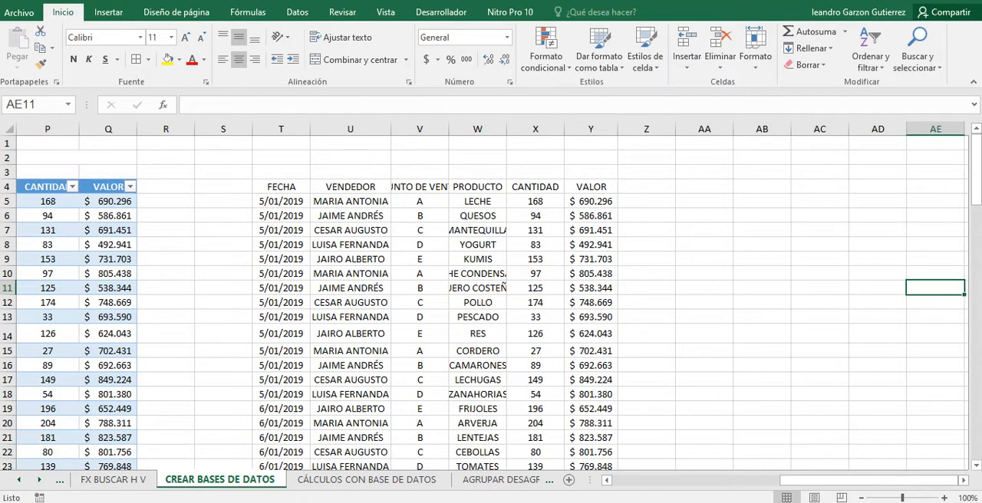
pyautogui.click(350, 244)
pyautogui.moveTo(281, 187); pyautogui.dragTo(615, 435)
pyautogui.scroll(5, 615, 434)
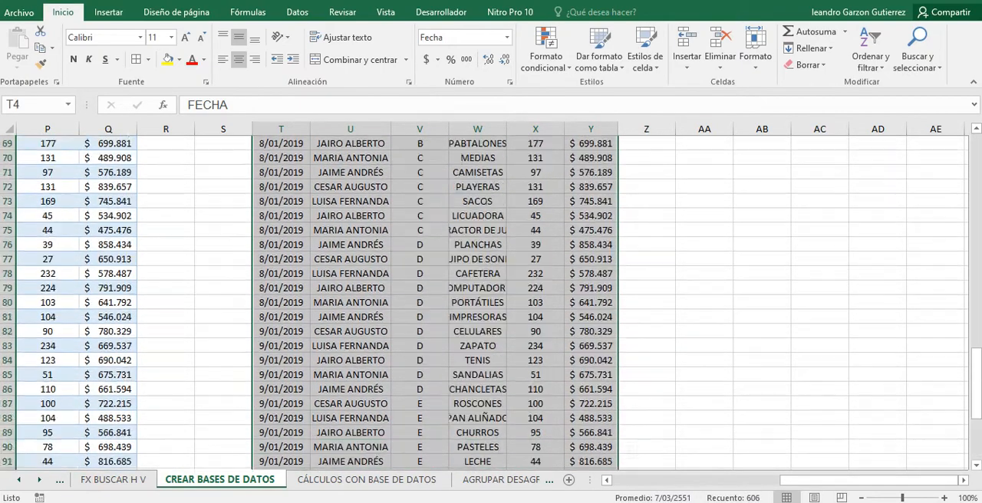
pyautogui.scroll(20, 491, 307)
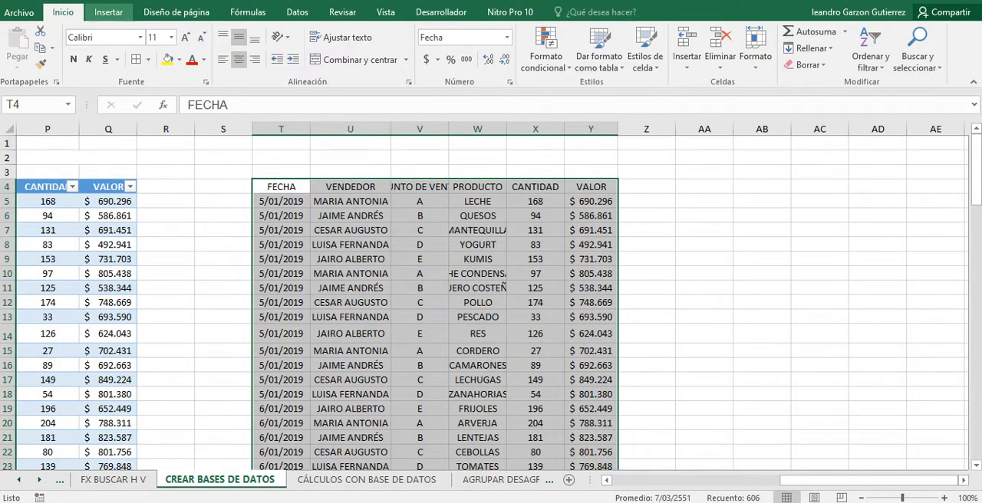
pyautogui.click(108, 11)
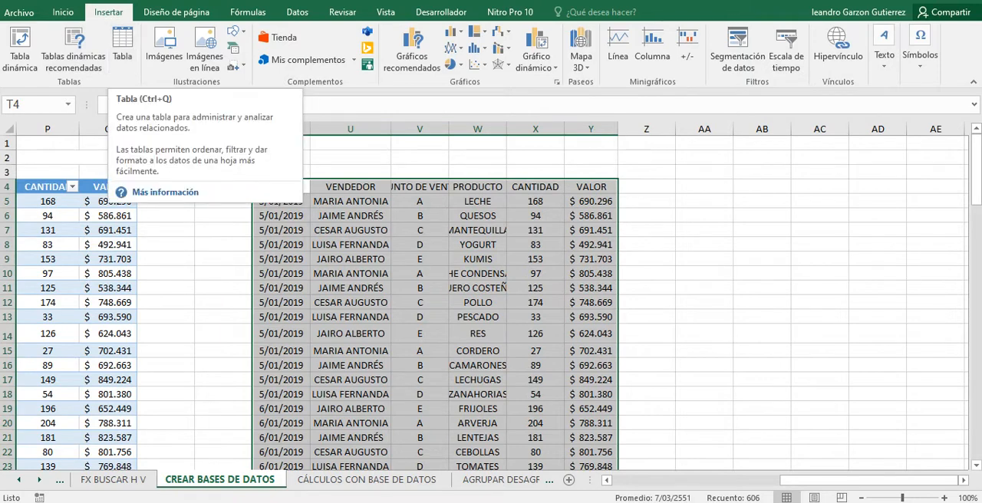
pyautogui.click(122, 46)
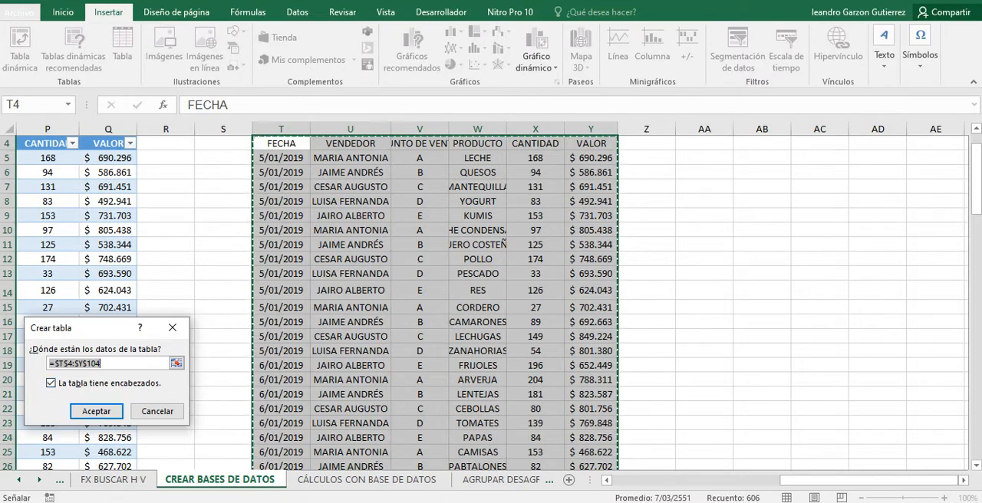
pyautogui.click(96, 411)
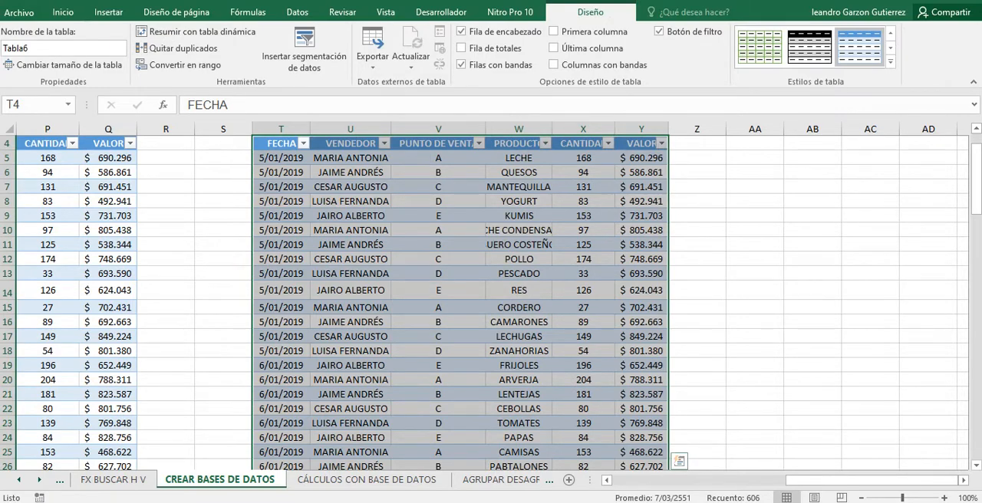
# Restyle the new sales table with the light black style that has grey banded rows.
pyautogui.moveTo(870, 480)
pyautogui.mouseDown()
pyautogui.moveTo(769, 480)
pyautogui.moveTo(871, 480)
pyautogui.mouseUp()
pyautogui.click(890, 33)
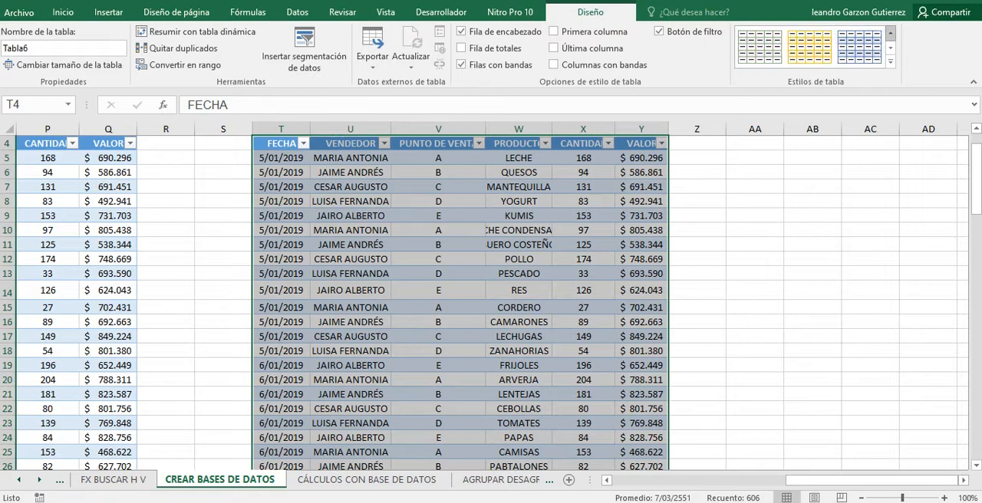
pyautogui.click(890, 33)
pyautogui.click(889, 33)
pyautogui.click(890, 33)
pyautogui.click(890, 33)
pyautogui.click(889, 33)
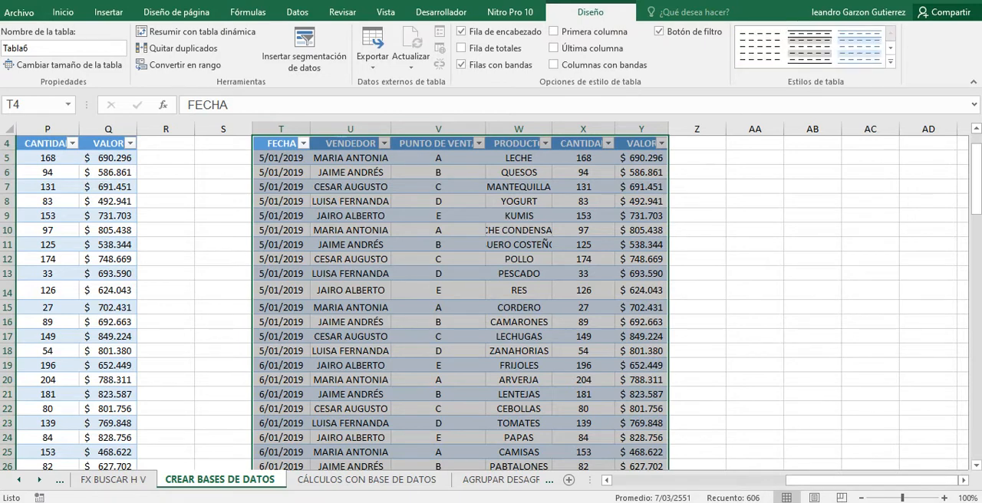
pyautogui.click(759, 46)
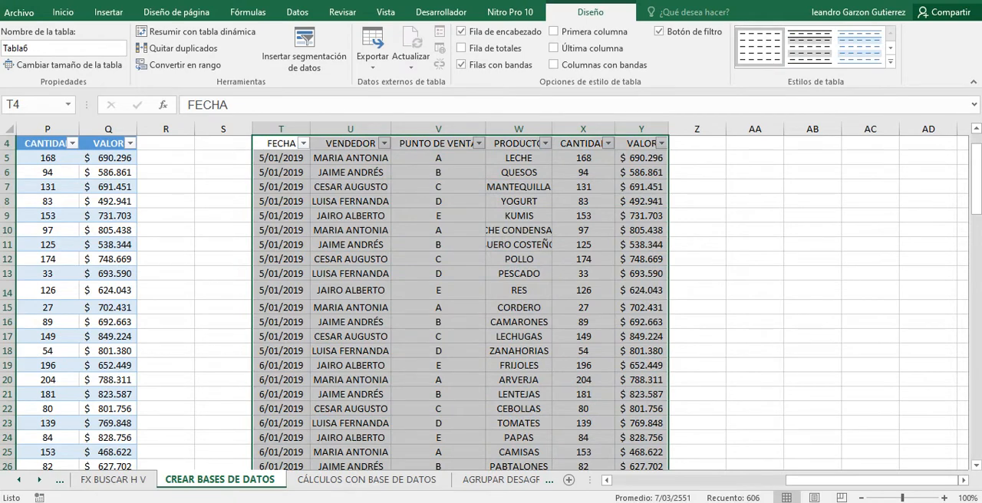
pyautogui.click(809, 47)
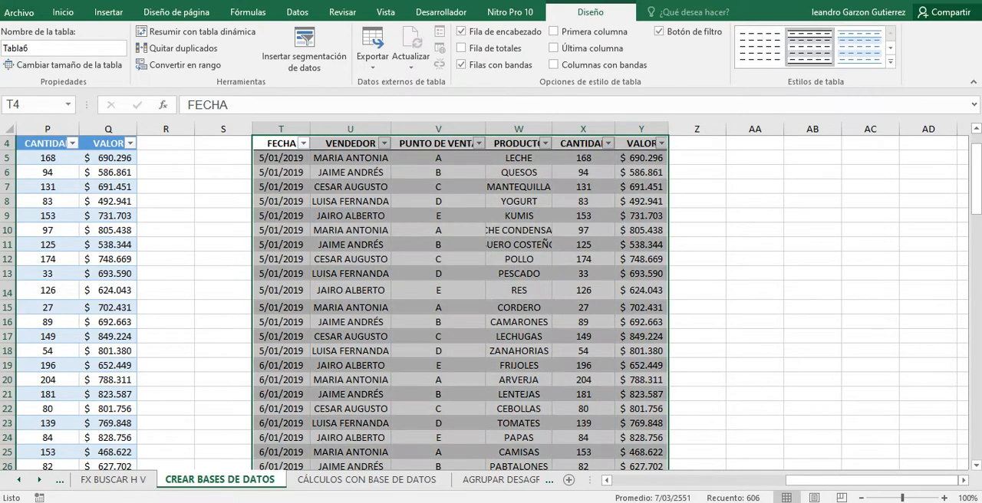
pyautogui.click(438, 322)
pyautogui.scroll(1, 491, 302)
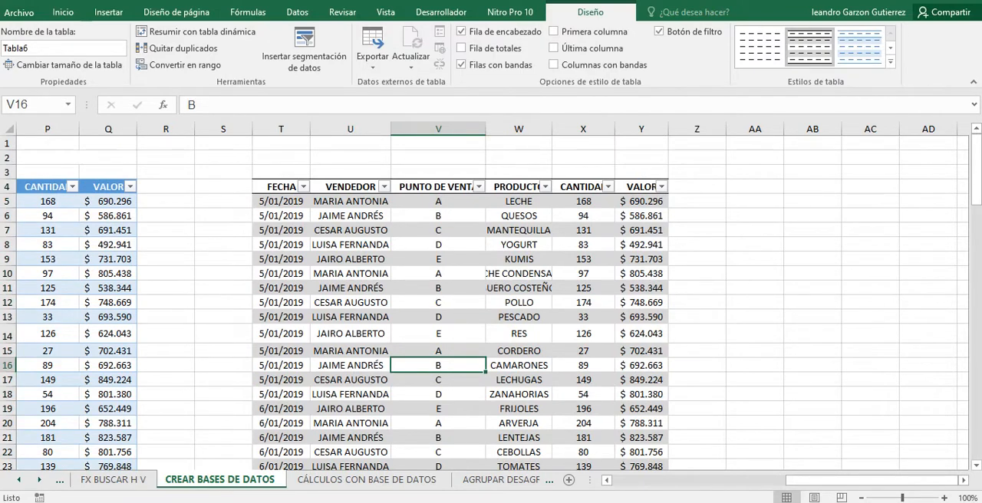
# Examine how the new table's headers are displayed while moving down through its records and back.
pyautogui.click(351, 259)
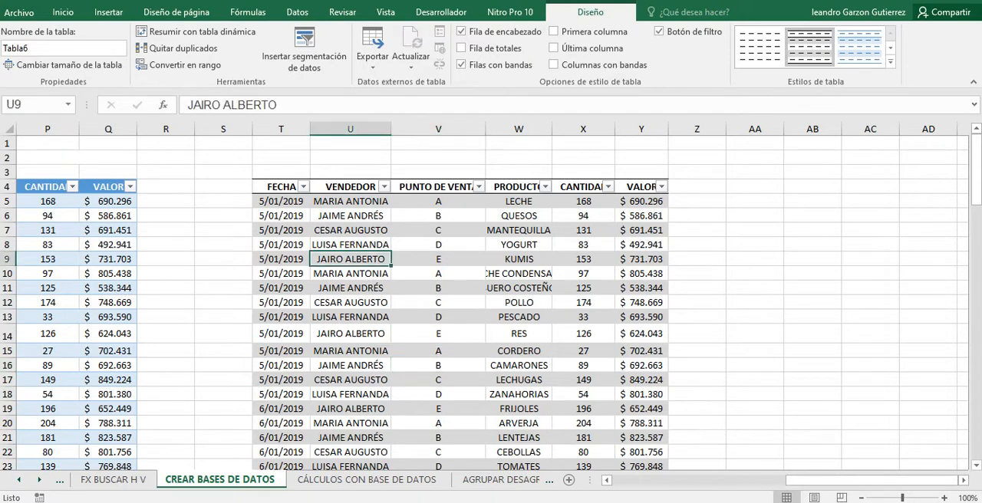
pyautogui.scroll(-2, 491, 302)
pyautogui.scroll(1, 491, 302)
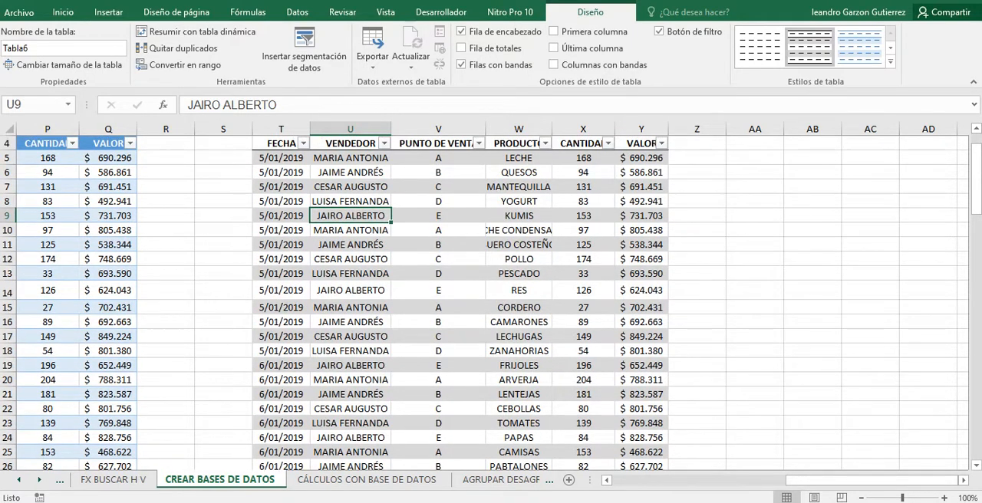
pyautogui.scroll(1, 491, 302)
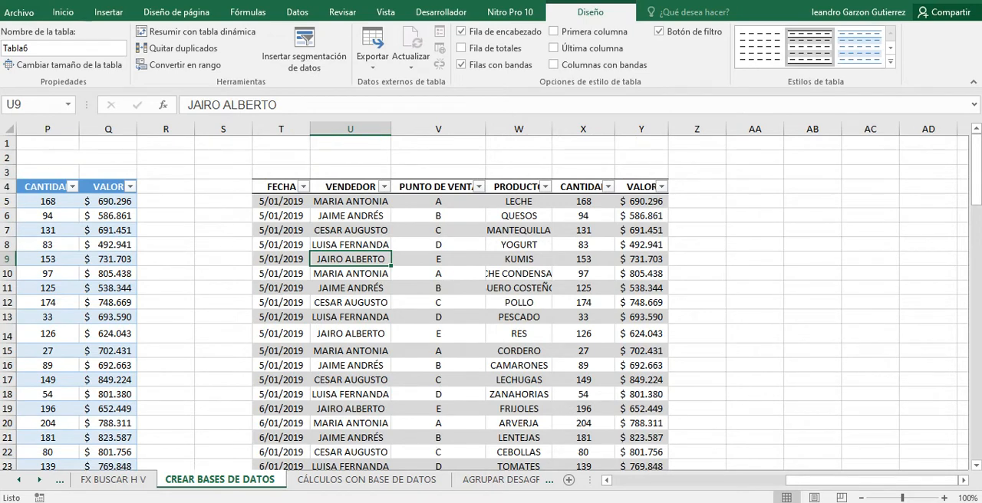
pyautogui.scroll(-2, 491, 302)
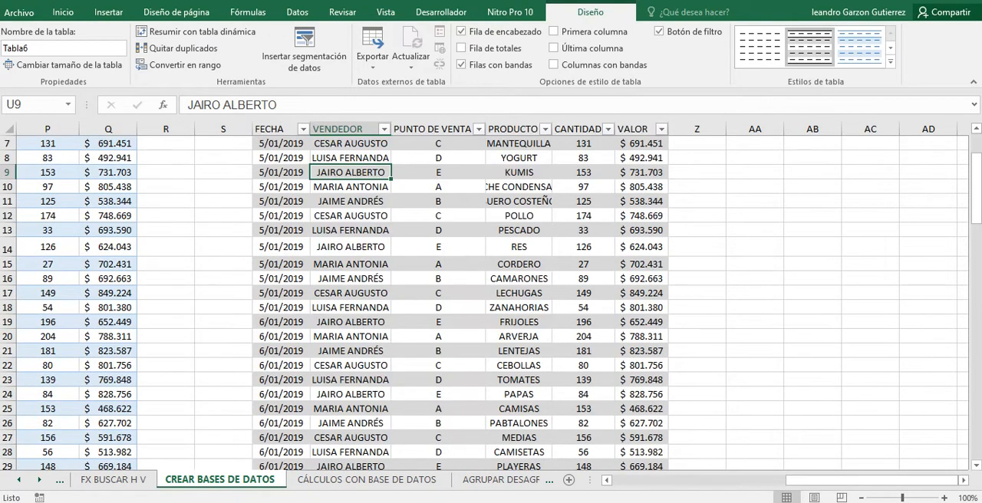
pyautogui.scroll(2, 490, 303)
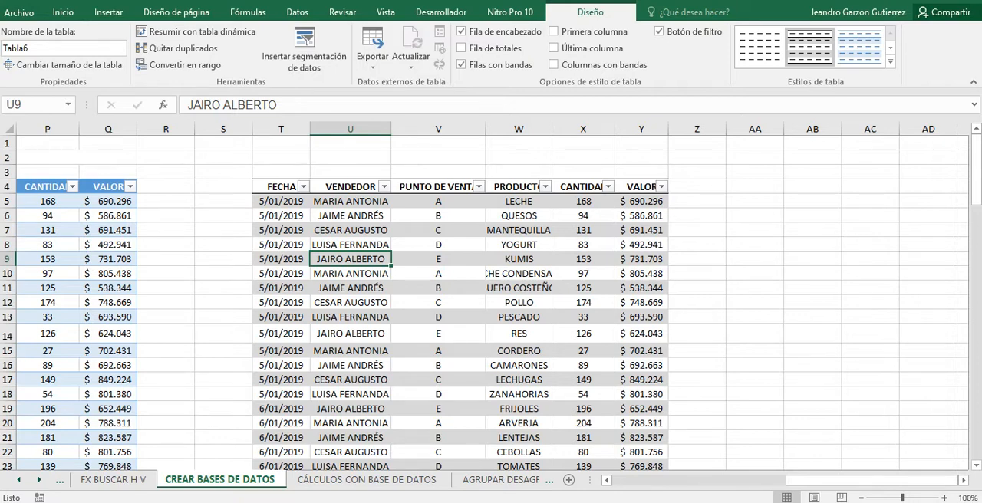
pyautogui.scroll(-2, 491, 307)
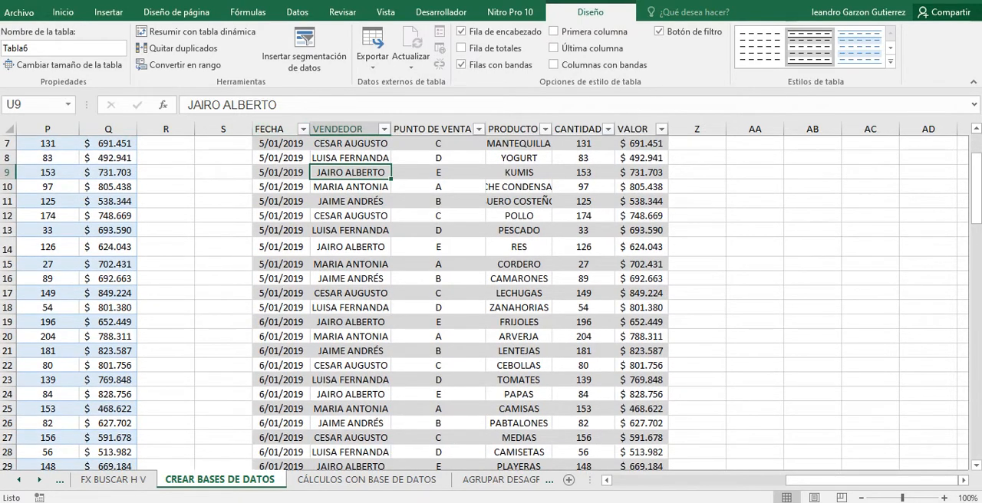
pyautogui.scroll(2, 491, 299)
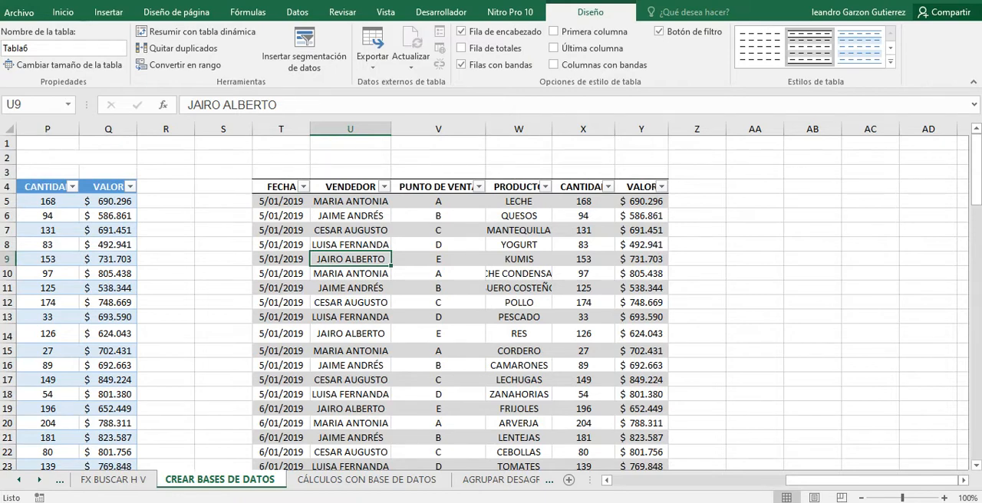
pyautogui.scroll(-2, 490, 299)
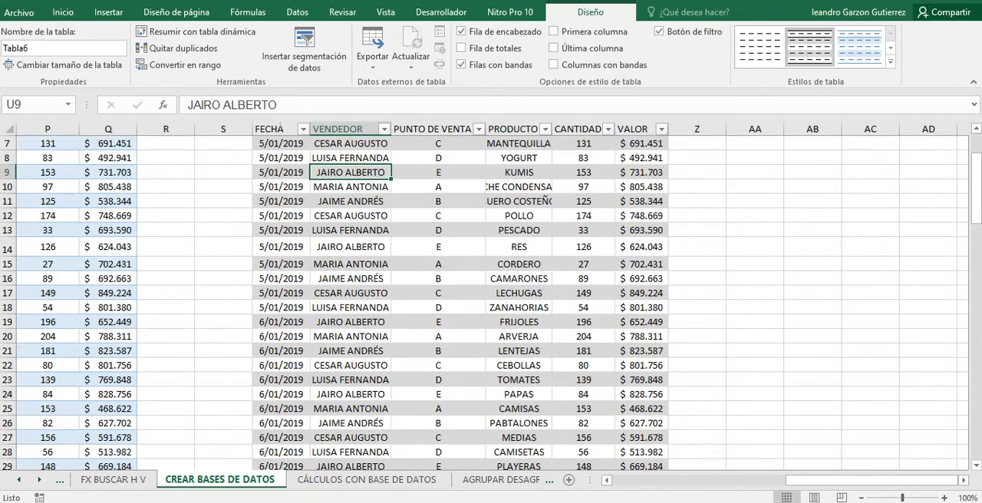
pyautogui.scroll(2, 491, 300)
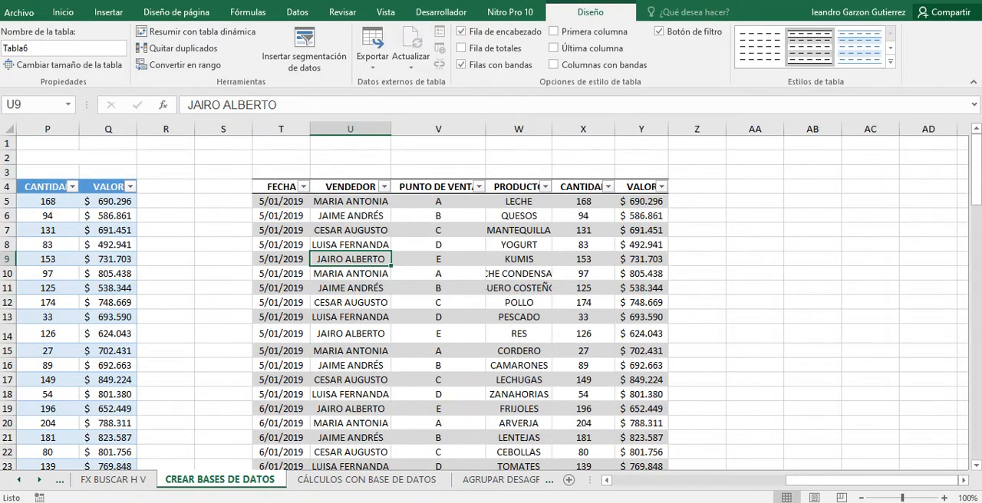
# Review the new table's records down to the last one and select its VALOR cell, Y104.
pyautogui.scroll(-4, 491, 304)
pyautogui.scroll(4, 491, 303)
pyautogui.scroll(-5, 491, 304)
pyautogui.scroll(-19, 491, 304)
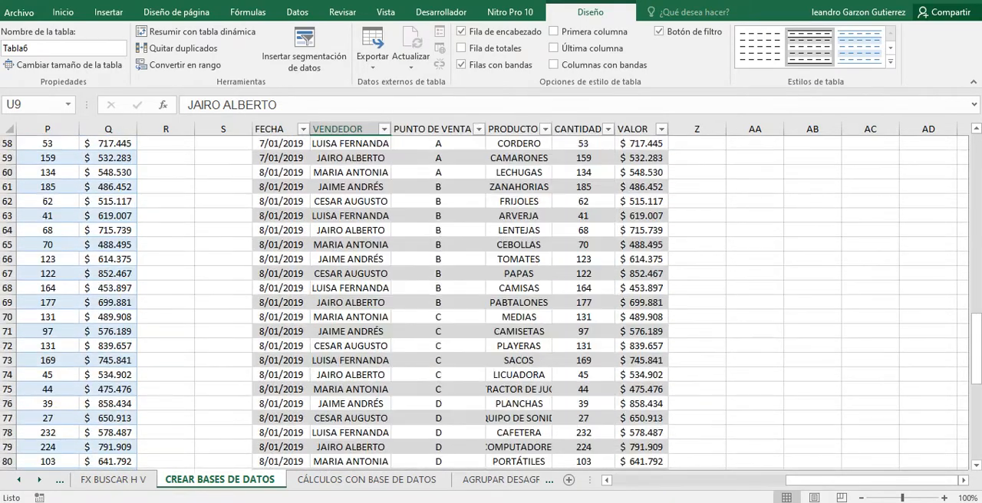
pyautogui.scroll(-8, 490, 304)
pyautogui.scroll(3, 491, 303)
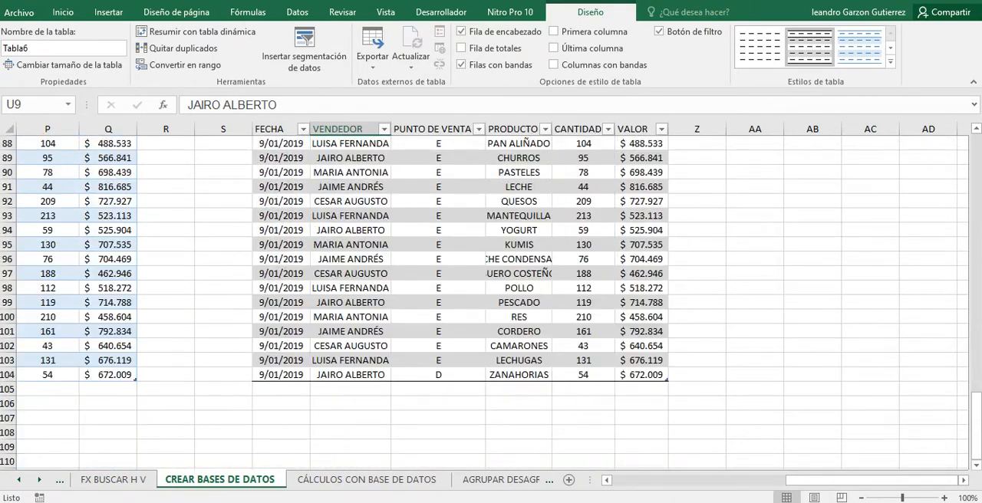
pyautogui.click(641, 375)
pyautogui.scroll(7, 491, 303)
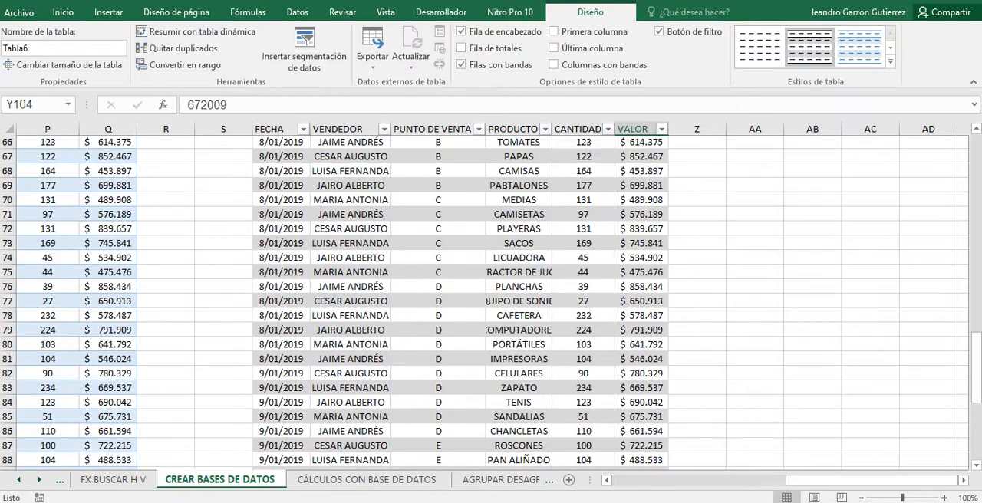
# Rename the new grey-banded sales table in T4:Y104 as T_COSINTE_230921.
pyautogui.scroll(20, 491, 304)
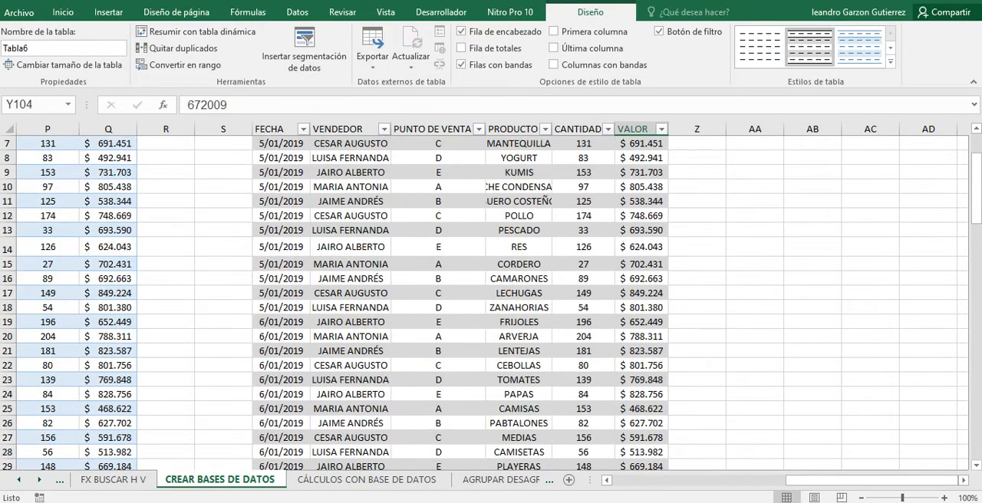
pyautogui.scroll(2, 491, 304)
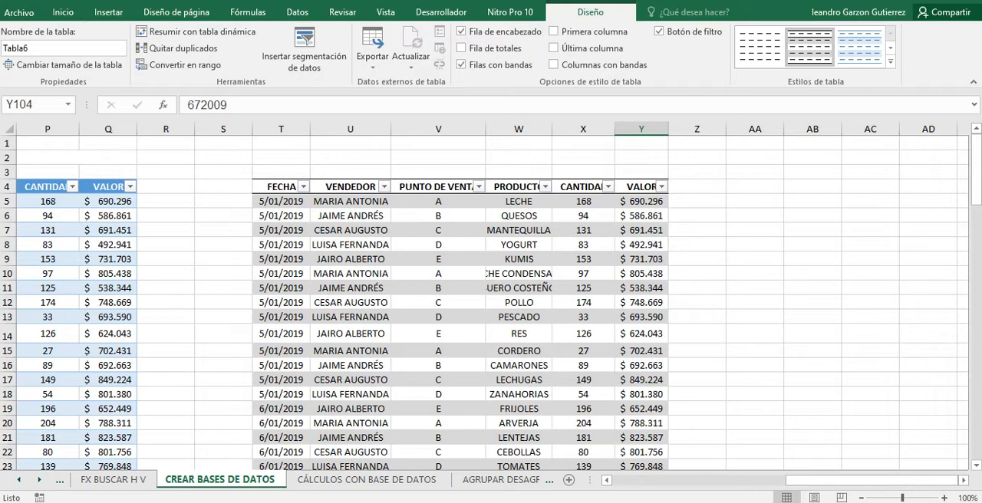
pyautogui.click(351, 230)
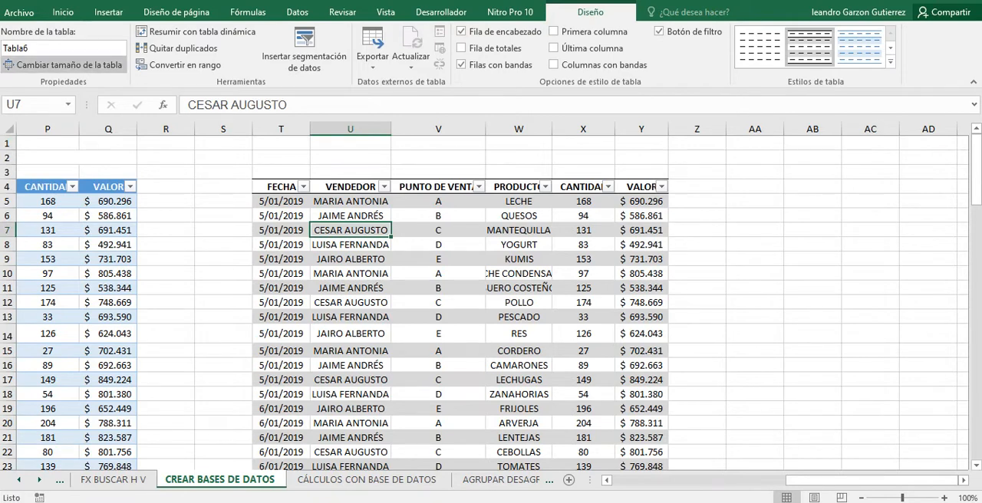
pyautogui.click(46, 47)
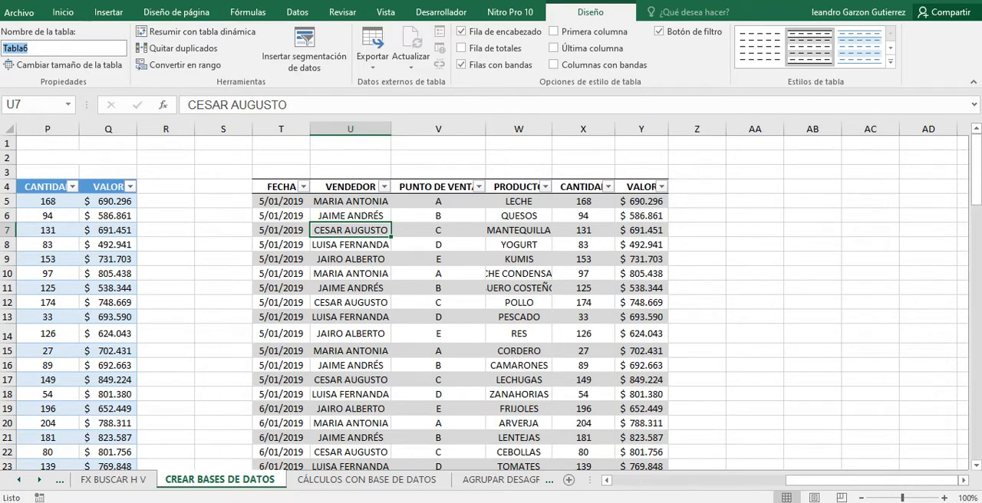
pyautogui.write('TABLA CI')
pyautogui.press('BackSpace')
pyautogui.press('BackSpace')
pyautogui.press('BackSpace')
pyautogui.press('BackSpace')
pyautogui.press('BackSpace')
pyautogui.press('BackSpace')
pyautogui.press('BackSpace')
pyautogui.write('_COSINTE_')
pyautogui.write('2')
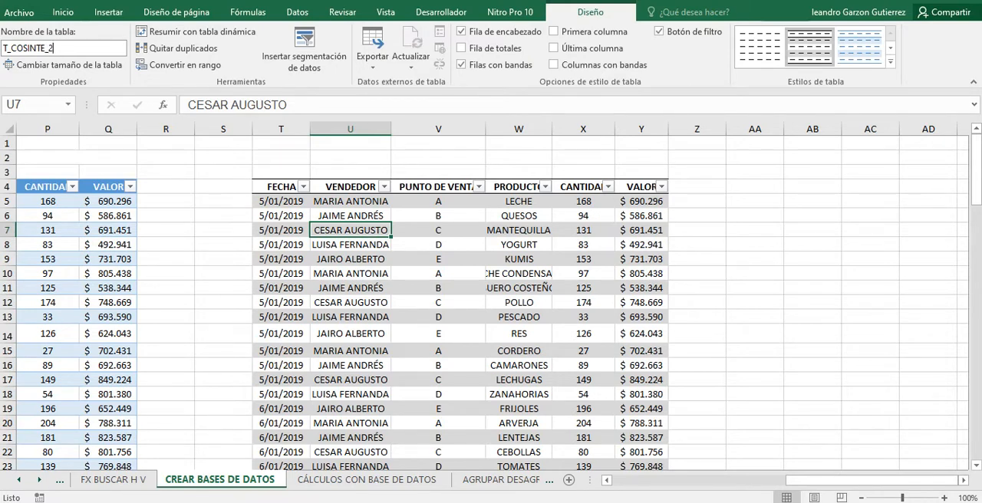
pyautogui.write('30921')
pyautogui.press('Return')
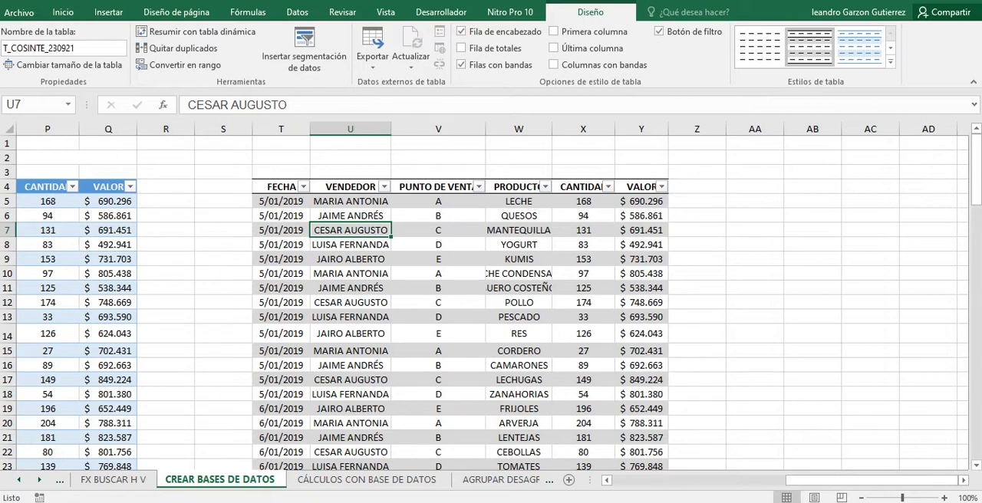
# Check how the table design options respond to selecting cells inside and outside the sales table, ending on V10 with its table properties displayed.
pyautogui.click(350, 288)
pyautogui.click(223, 215)
pyautogui.click(351, 230)
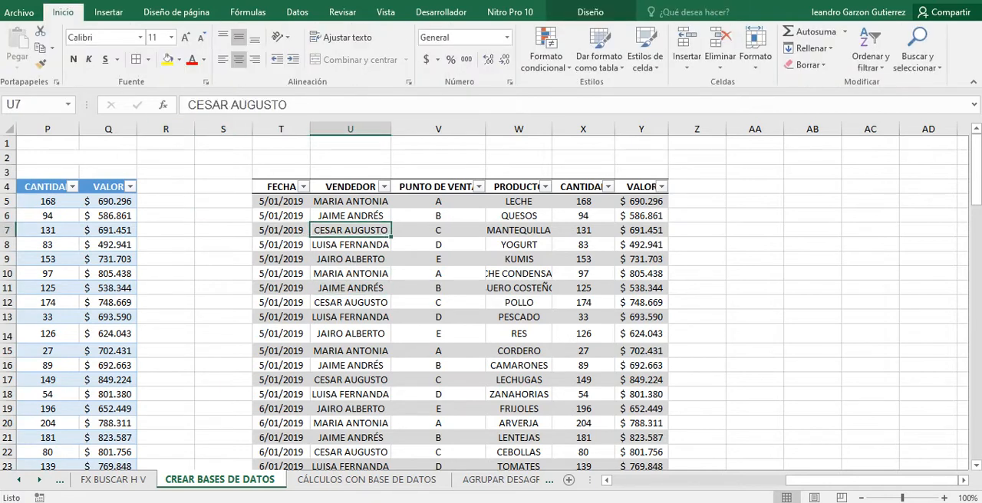
pyautogui.click(223, 274)
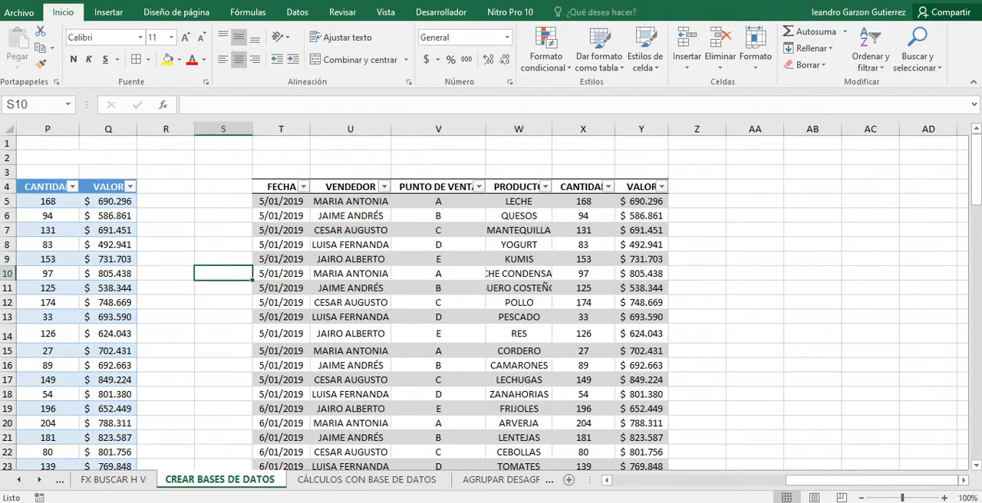
pyautogui.click(438, 274)
pyautogui.click(591, 12)
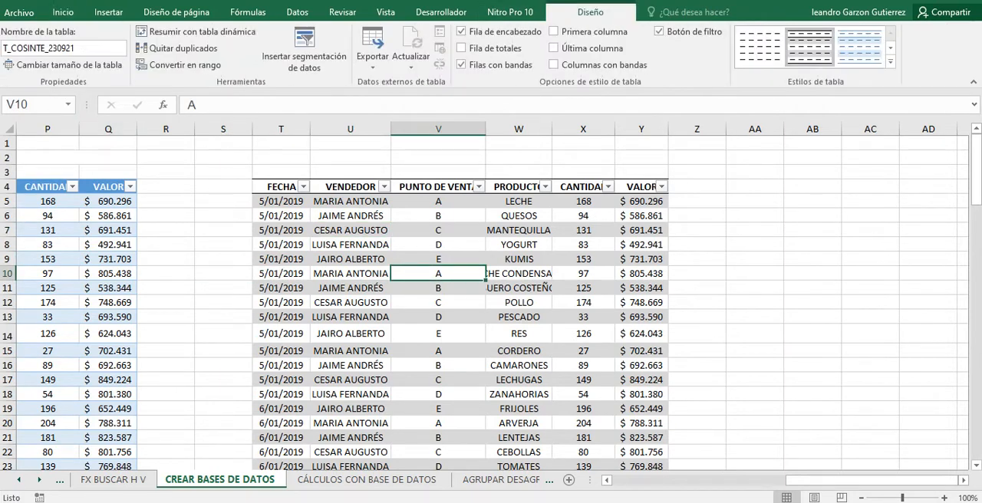
pyautogui.scroll(-4, 491, 303)
pyautogui.scroll(3, 491, 303)
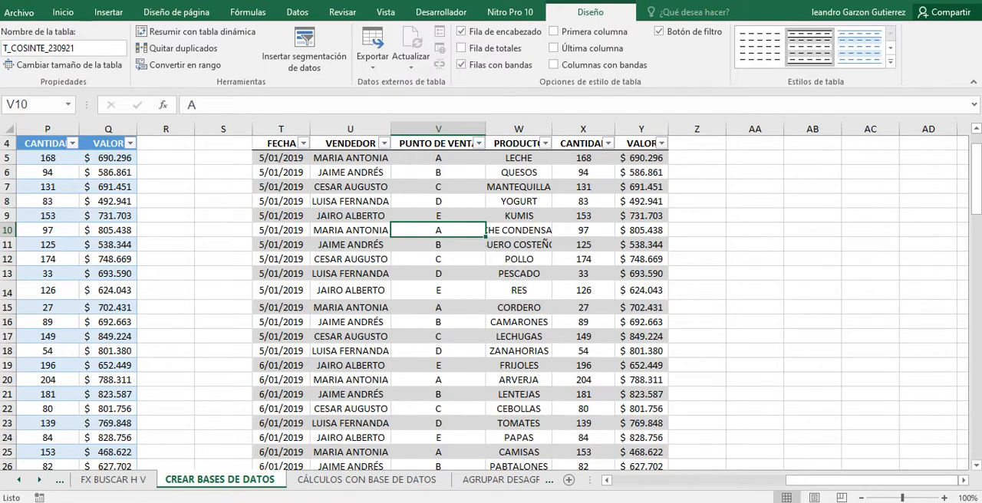
pyautogui.scroll(1, 491, 303)
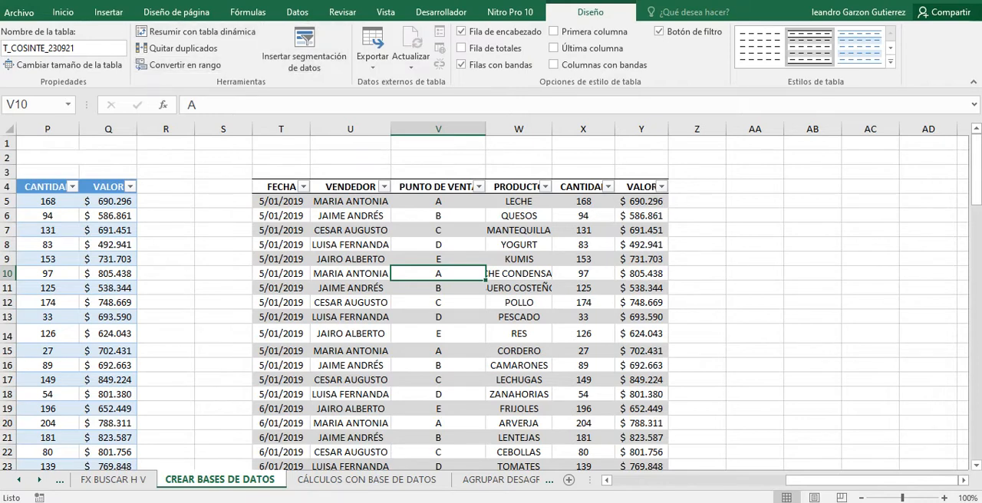
# Review the workbook's defined names and tables in an enlarged Name Manager, including the renamed sales table, and close it.
pyautogui.click(247, 12)
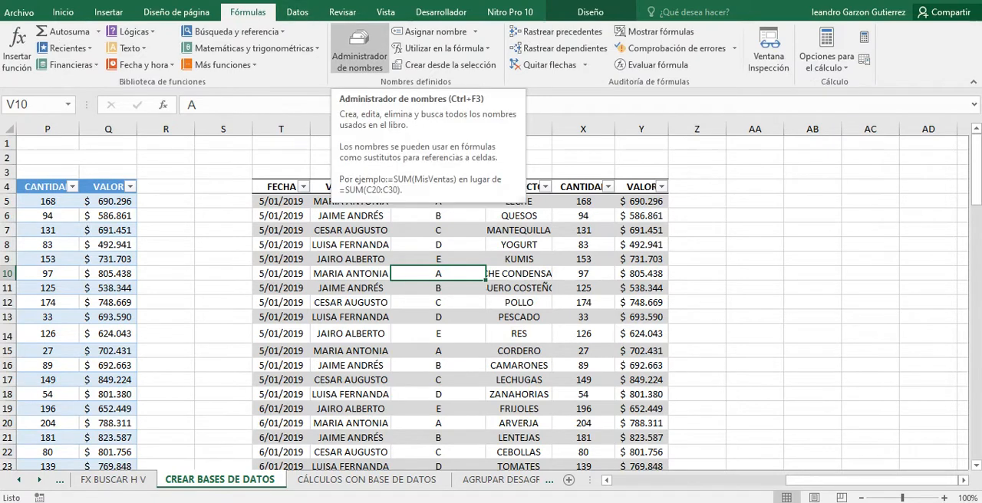
pyautogui.click(358, 47)
pyautogui.click(358, 47)
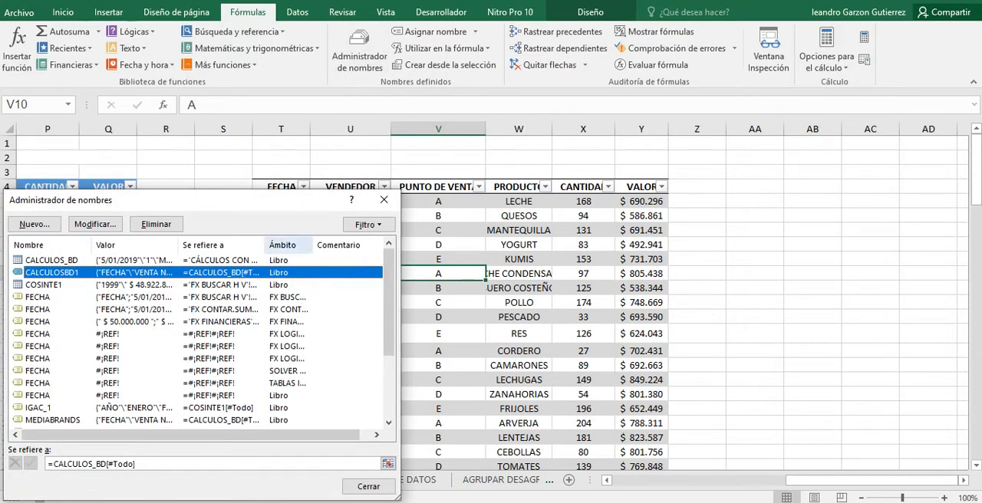
pyautogui.moveTo(192, 199); pyautogui.dragTo(456, 123)
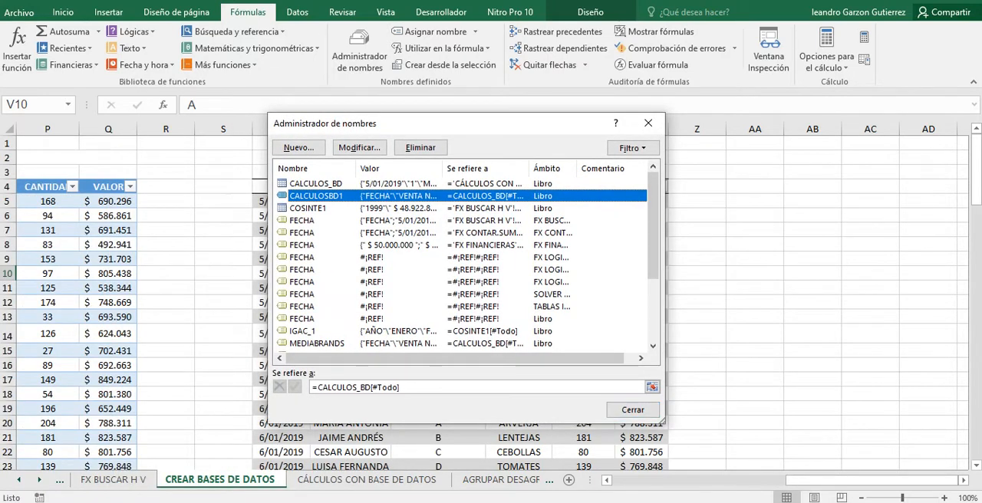
pyautogui.moveTo(664, 423); pyautogui.dragTo(694, 437)
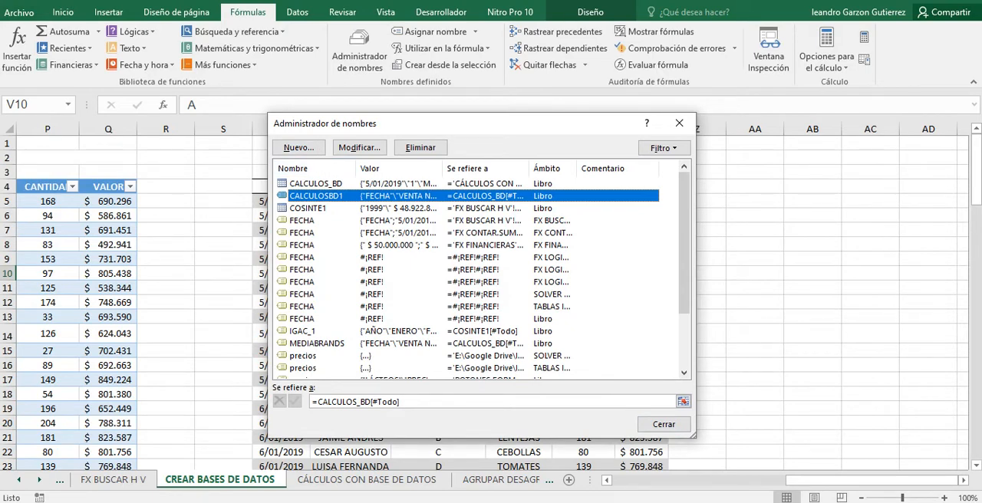
pyautogui.click(316, 184)
pyautogui.click(316, 195)
pyautogui.scroll(-2, 481, 276)
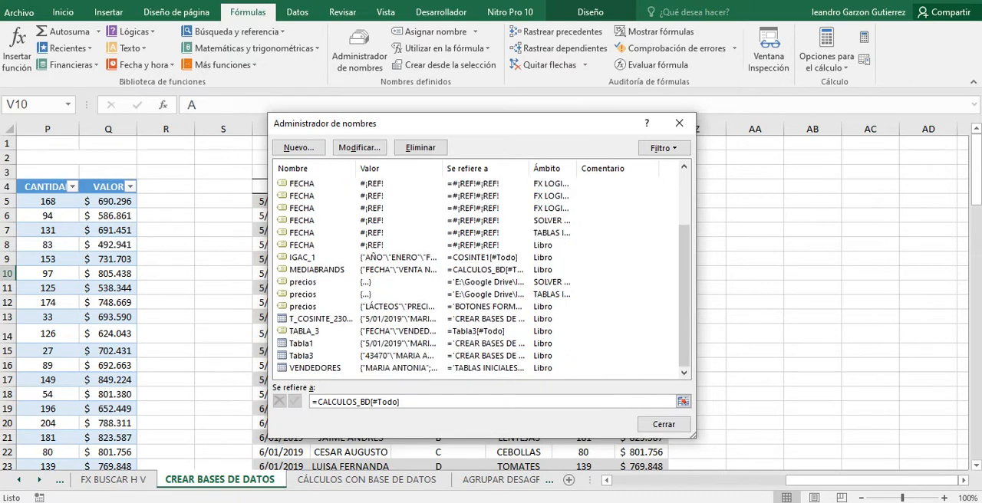
pyautogui.scroll(2, 481, 276)
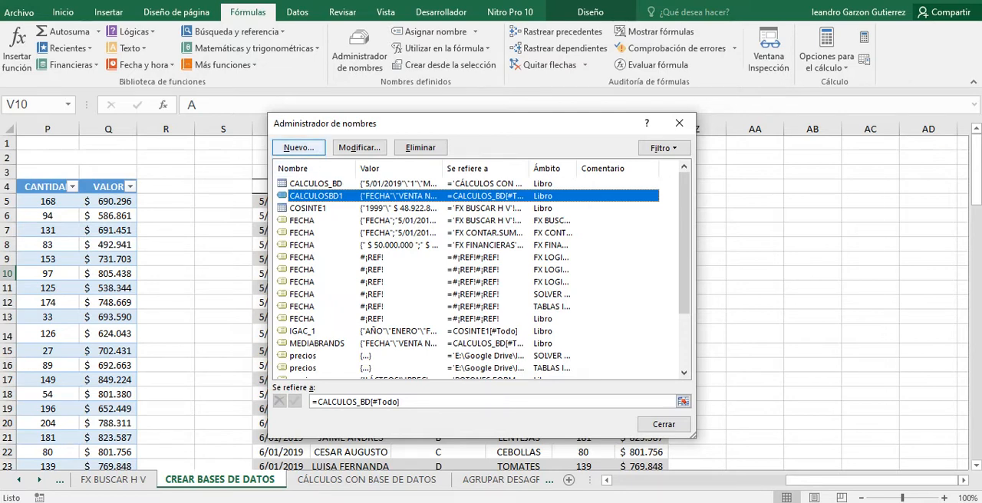
pyautogui.click(679, 122)
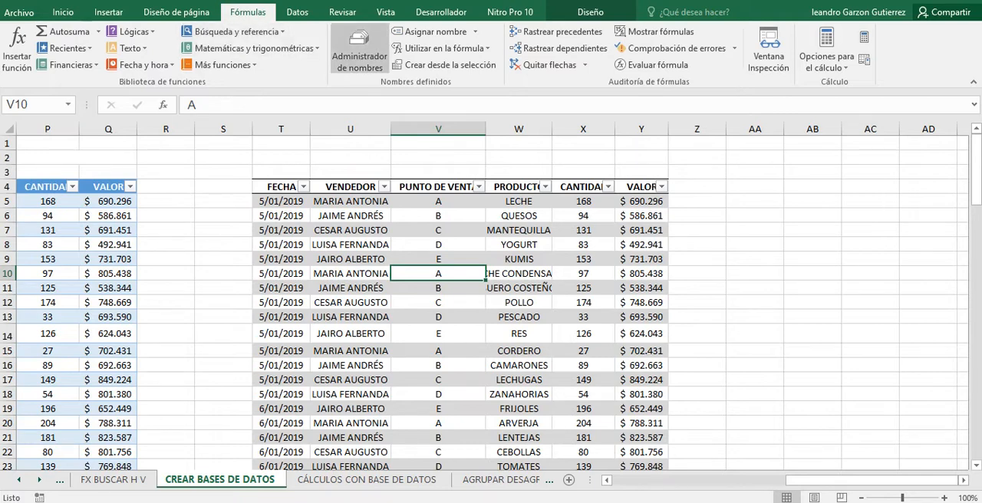
# Define the workbook-scoped name COSINTE2 referring to the whole sales table including headers, =T_COSINTE_230921[#Todo].
pyautogui.click(359, 47)
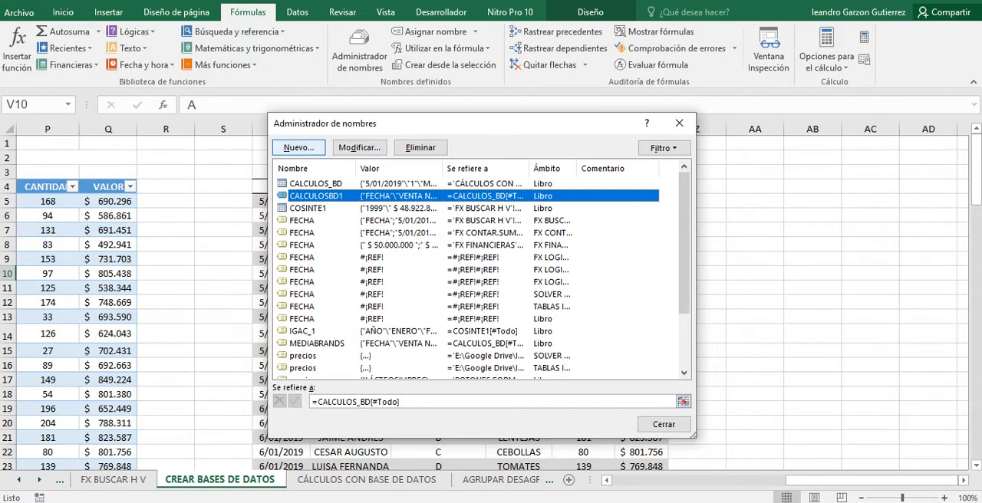
pyautogui.click(298, 147)
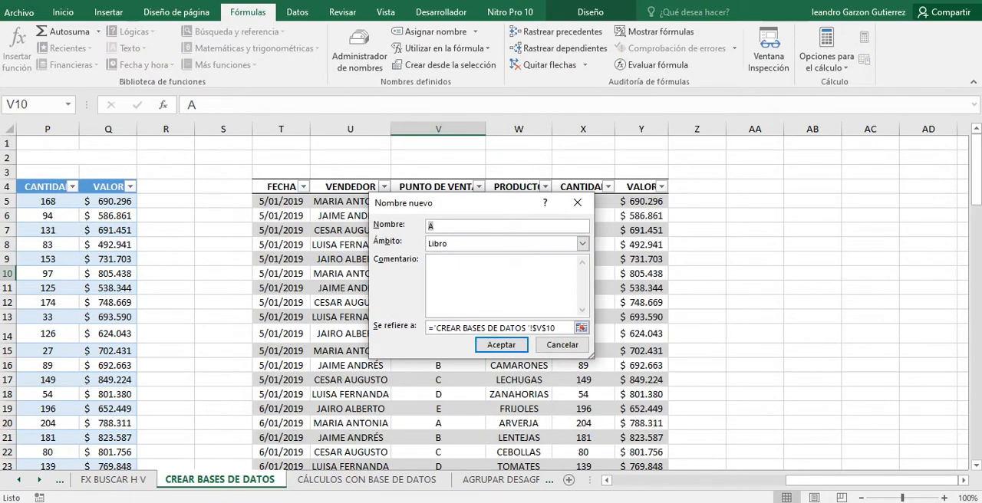
pyautogui.write('COSINTE2')
pyautogui.click(492, 327)
pyautogui.click(581, 327)
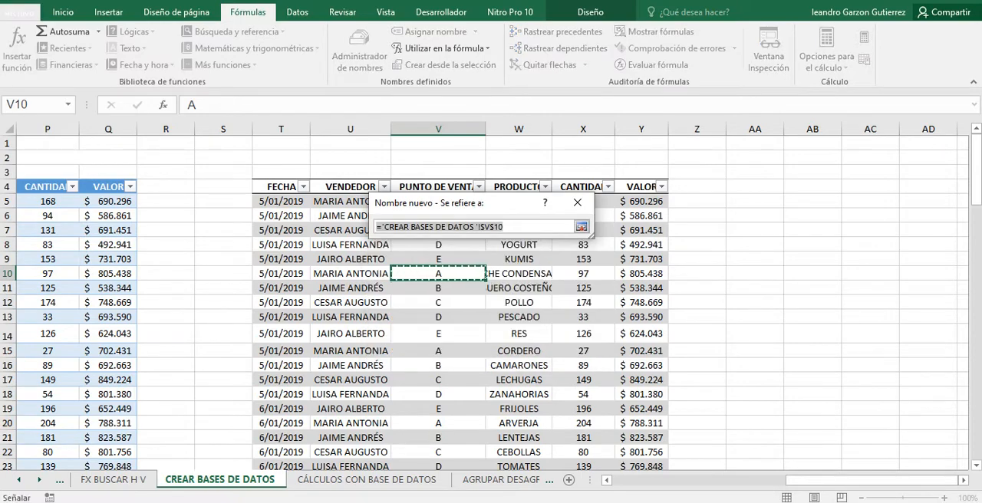
pyautogui.moveTo(281, 186); pyautogui.dragTo(665, 449)
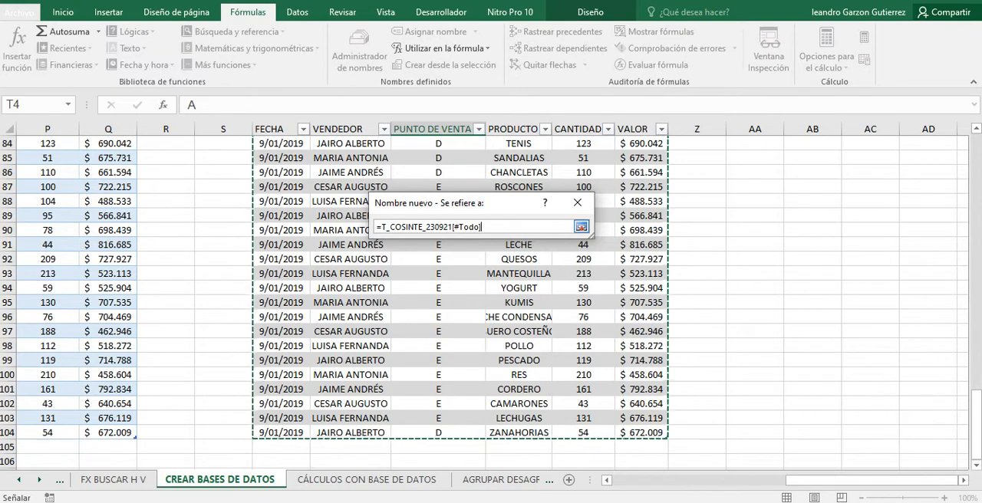
pyautogui.click(581, 226)
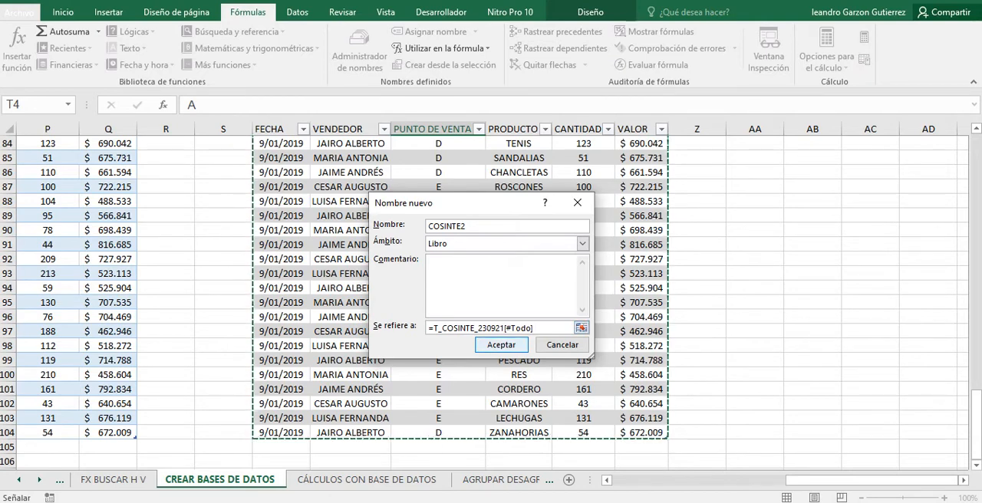
pyautogui.press('Return')
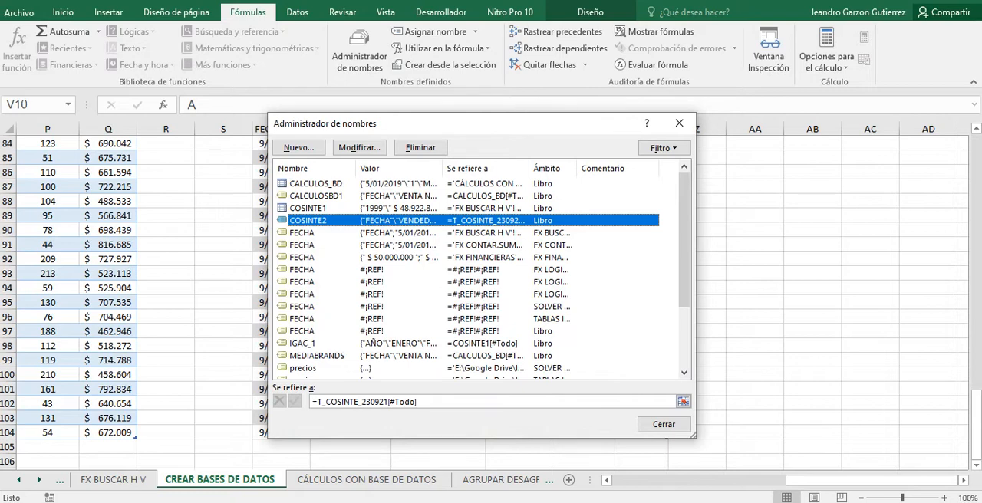
# Compare the references of the T_COSINTE_230921 table and the COSINTE2 name in the Name Manager, and close it.
pyautogui.scroll(-3, 482, 277)
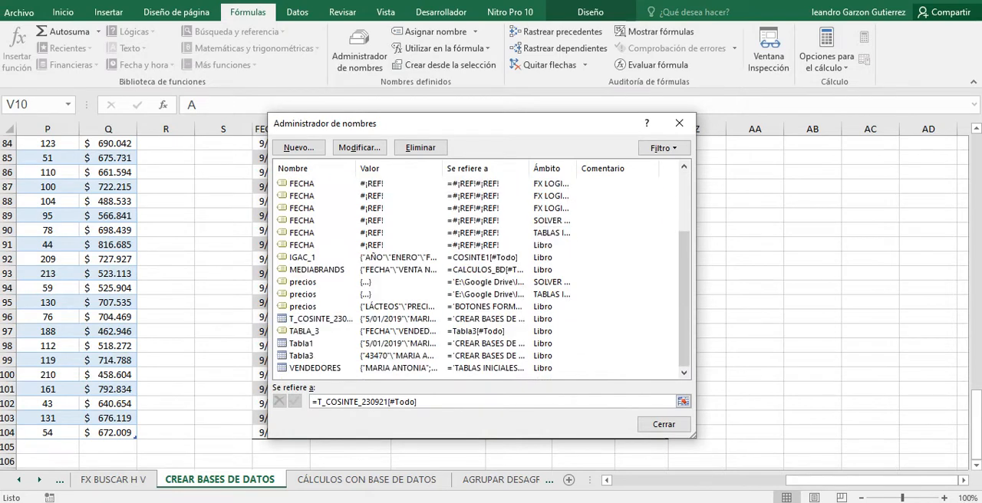
pyautogui.click(321, 319)
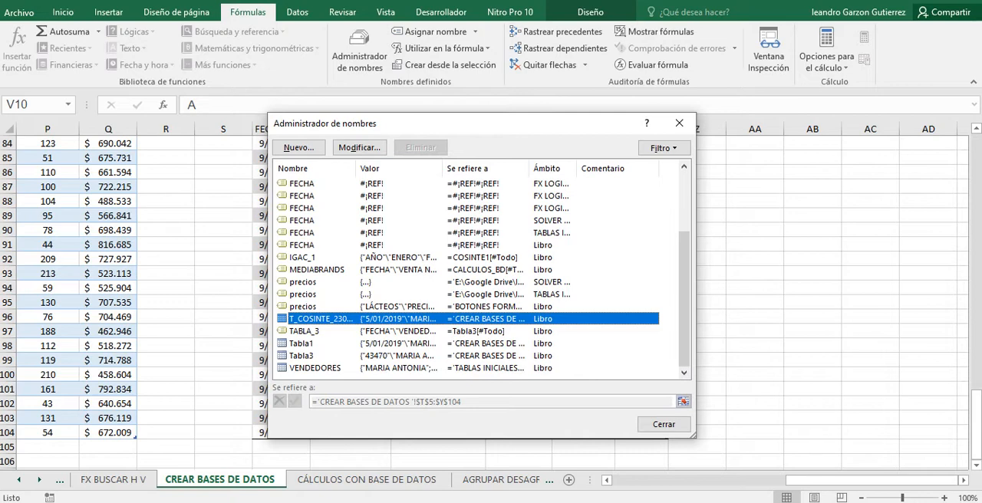
pyautogui.scroll(3, 481, 276)
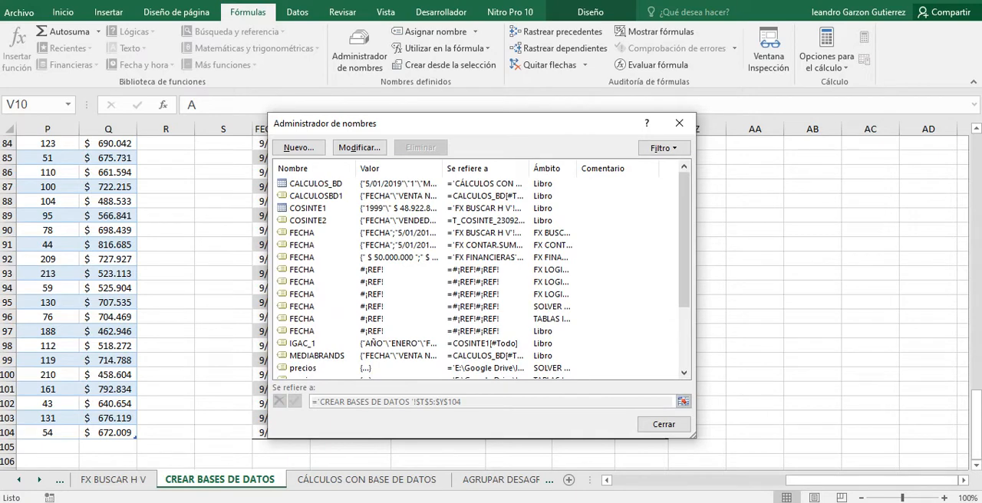
pyautogui.click(308, 220)
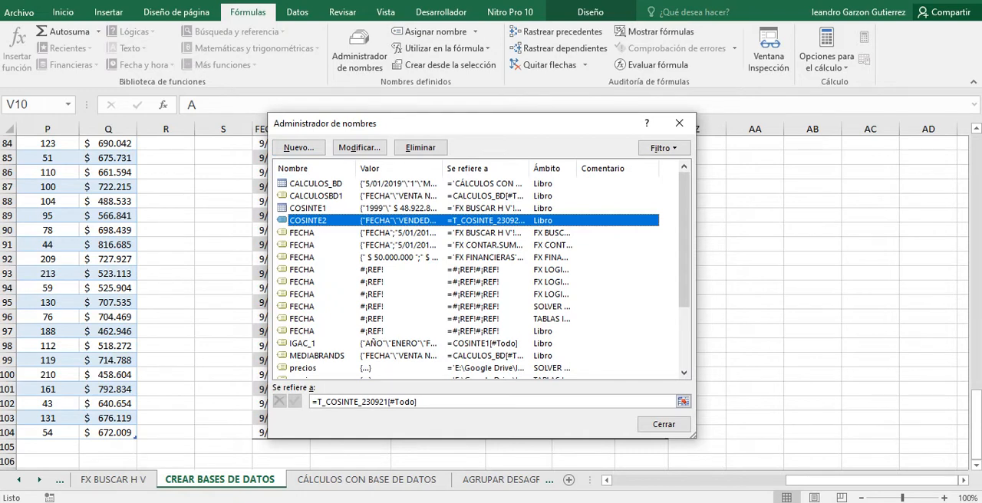
pyautogui.click(663, 424)
pyautogui.scroll(5, 460, 299)
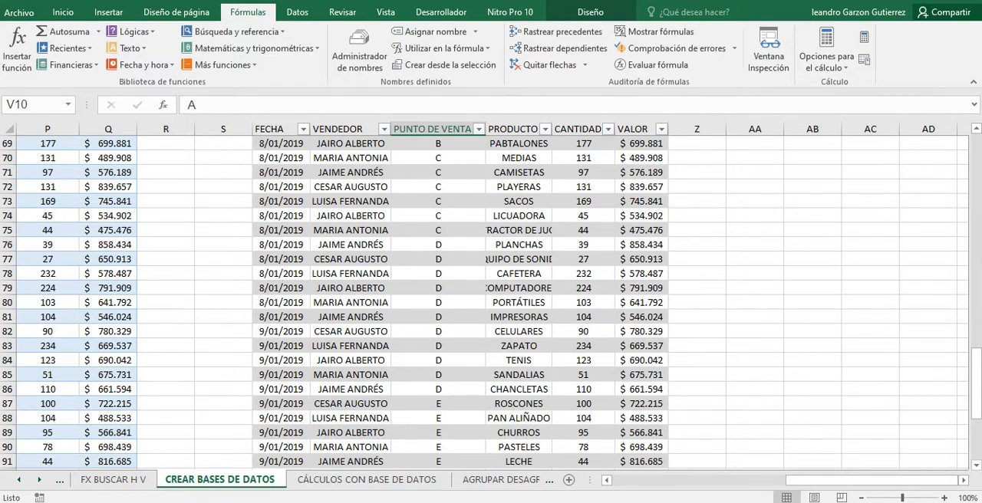
# Go to the CÁLCULOS CON BASE DE DATOS sheet, select D18 in its sales table, and display the table's design properties to check its name.
pyautogui.click(367, 479)
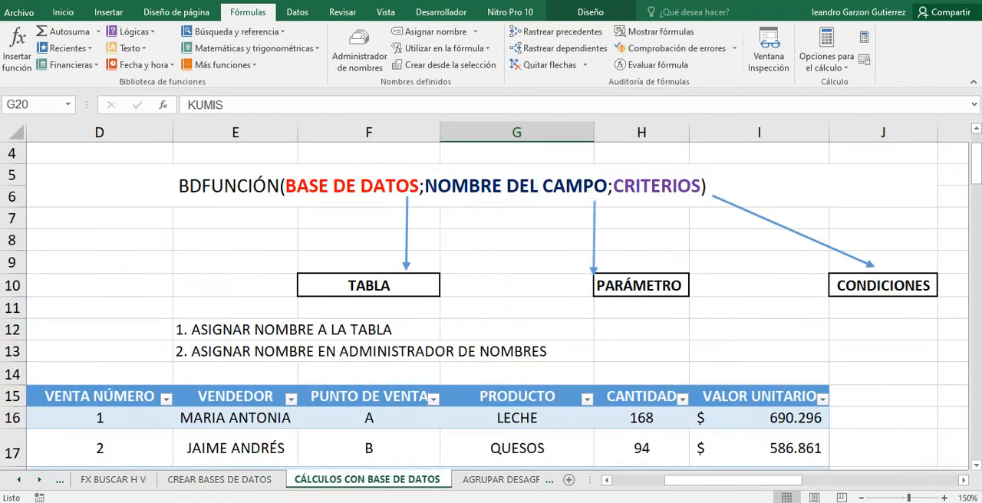
pyautogui.moveTo(730, 480); pyautogui.dragTo(681, 480)
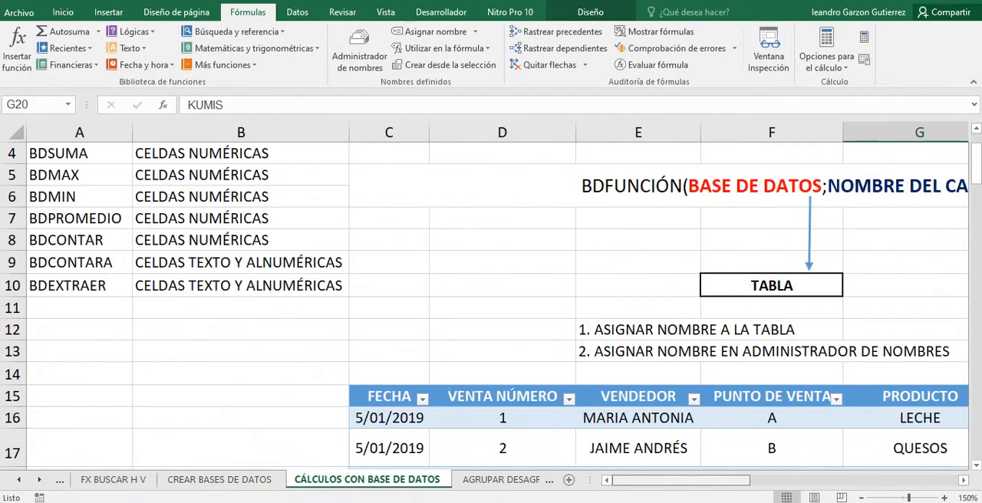
pyautogui.scroll(-2, 497, 305)
pyautogui.click(503, 346)
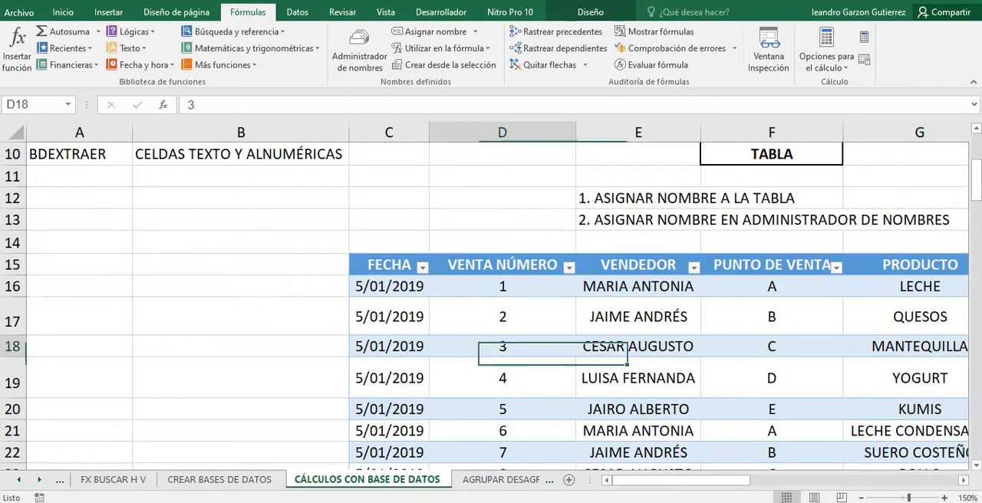
pyautogui.rightClick(499, 349)
pyautogui.press('Escape')
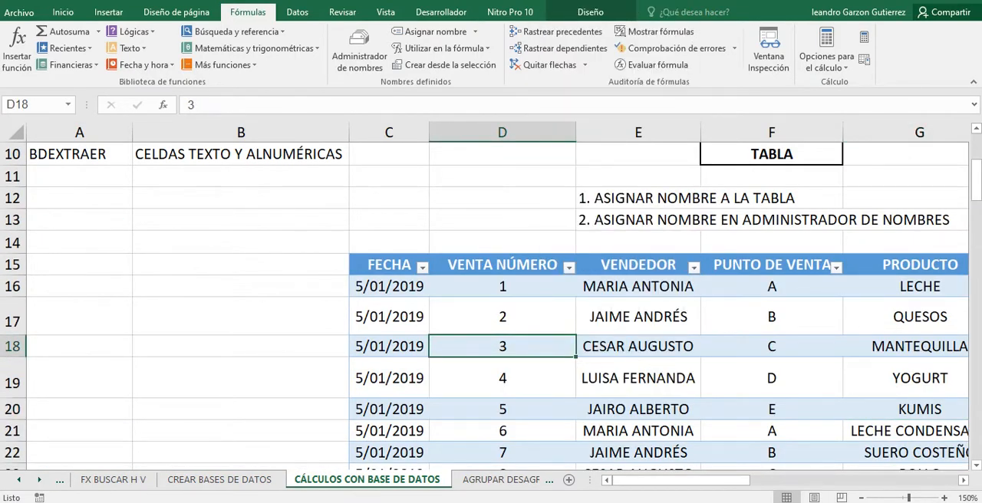
pyautogui.moveTo(677, 480); pyautogui.dragTo(716, 480)
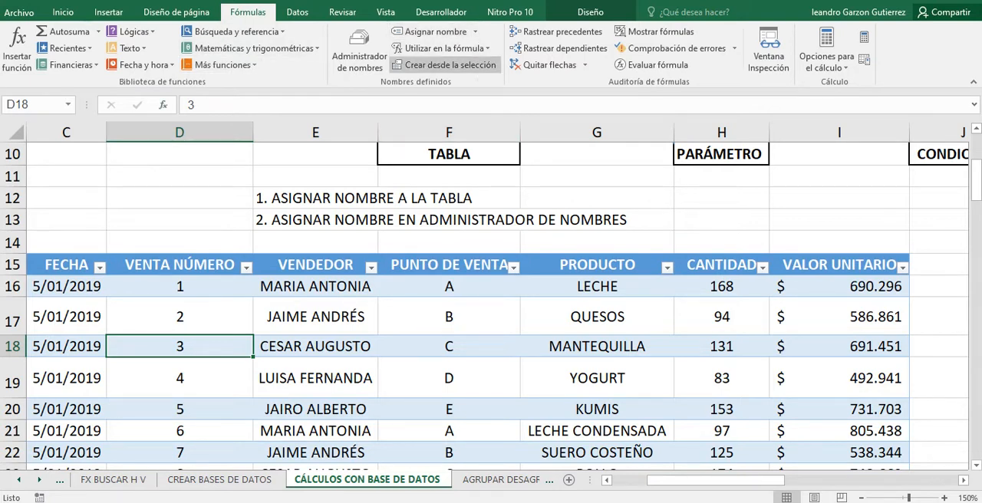
pyautogui.click(590, 12)
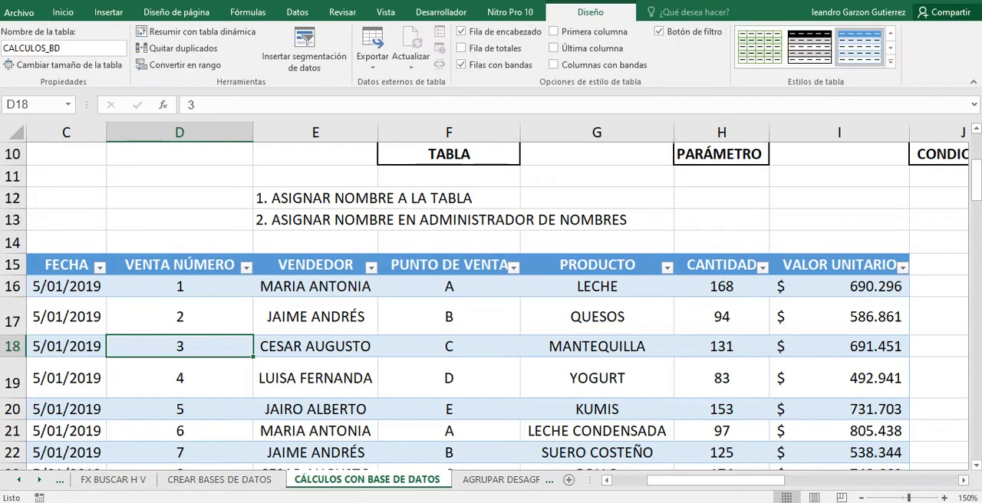
pyautogui.click(315, 378)
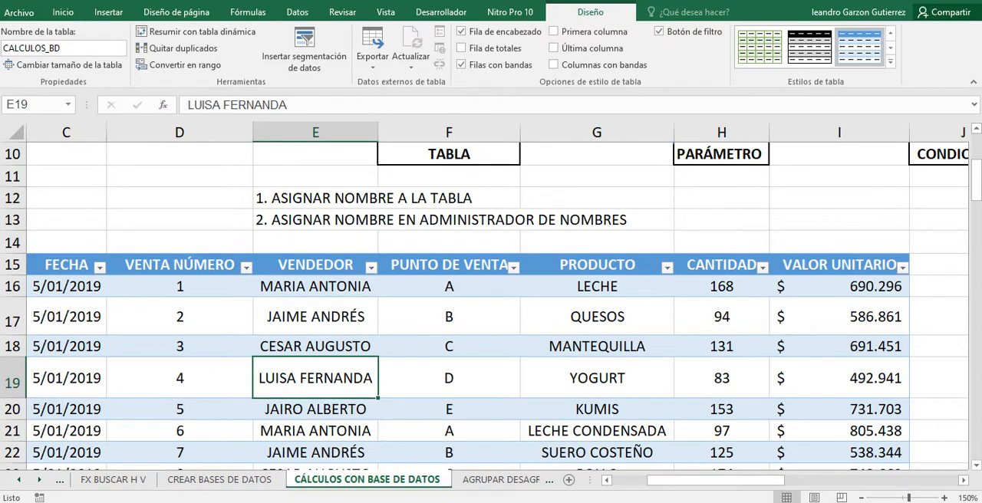
pyautogui.click(316, 132)
pyautogui.rightClick(276, 132)
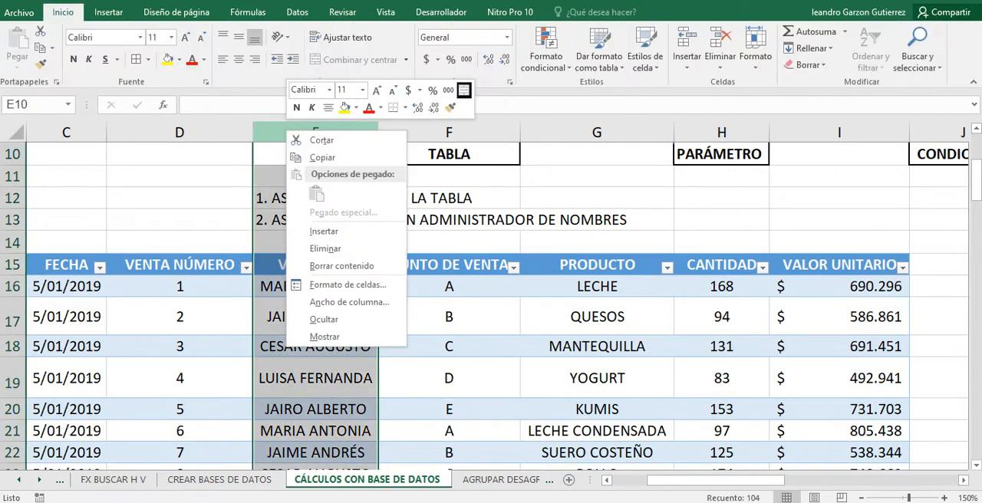
pyautogui.press('Escape')
pyautogui.click(449, 409)
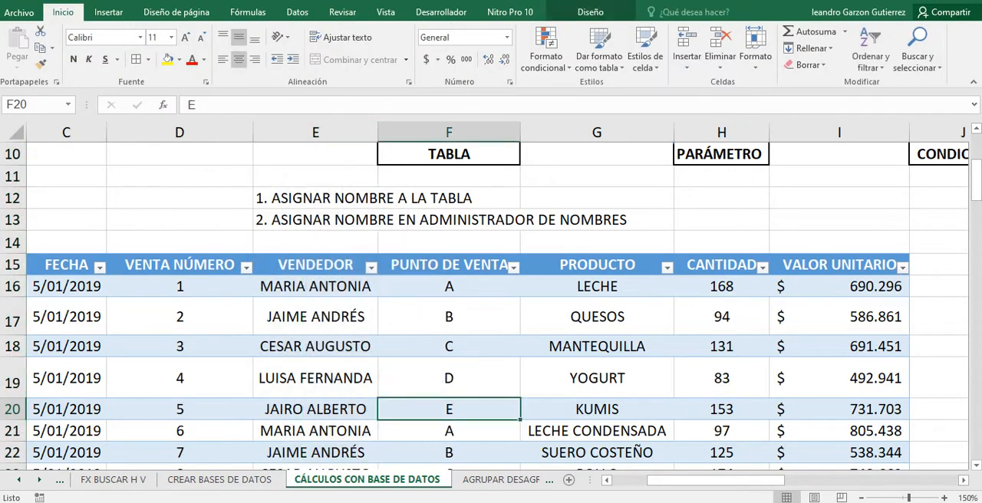
# Inspect the range of the CALCULOS_BD table in the Name Manager and look through the list of defined names.
pyautogui.click(248, 11)
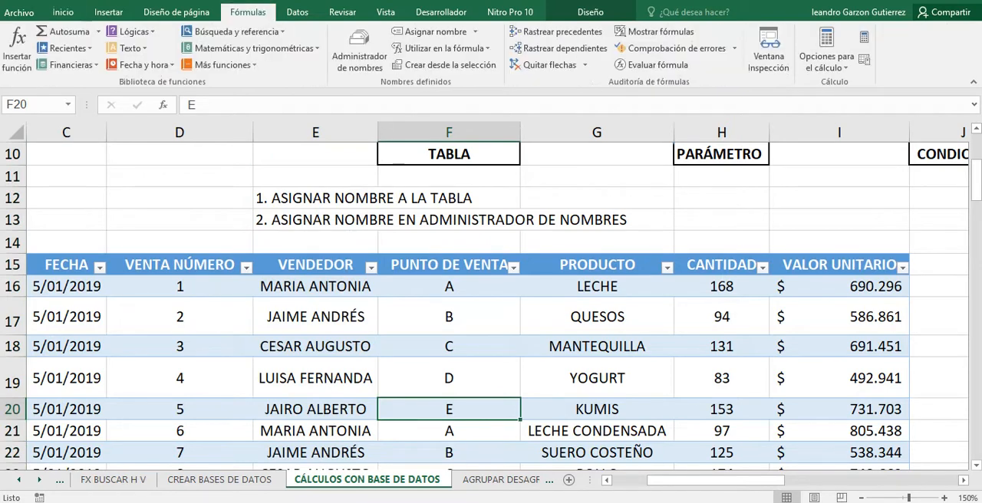
pyautogui.click(359, 48)
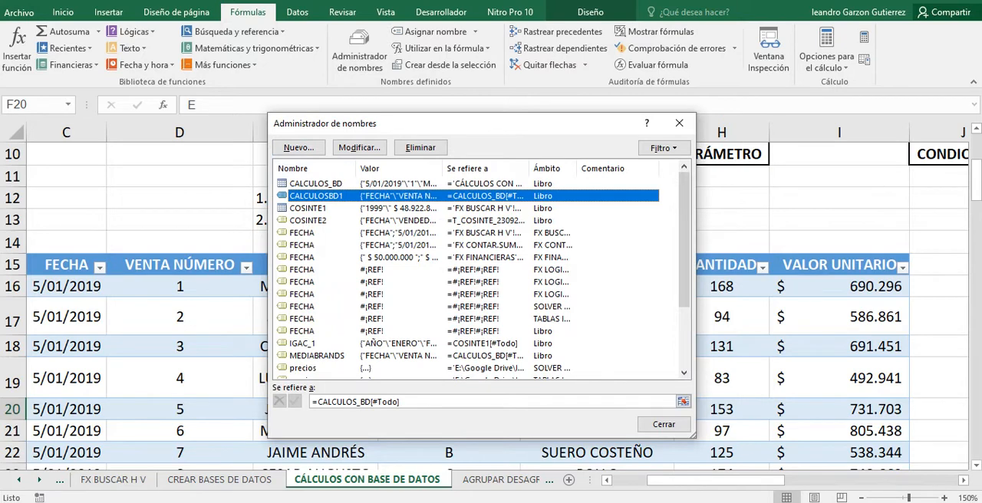
pyautogui.click(315, 184)
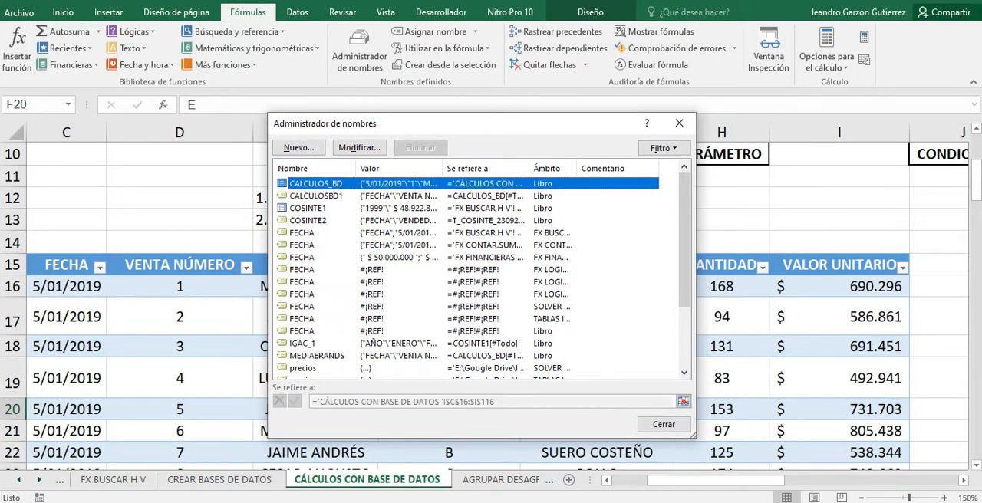
pyautogui.scroll(-2, 479, 276)
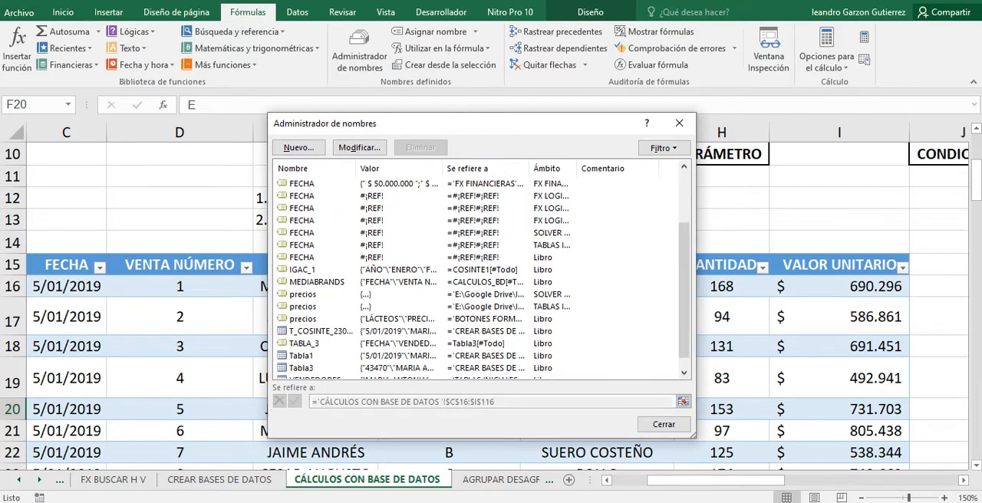
pyautogui.scroll(-1, 479, 276)
pyautogui.scroll(3, 480, 276)
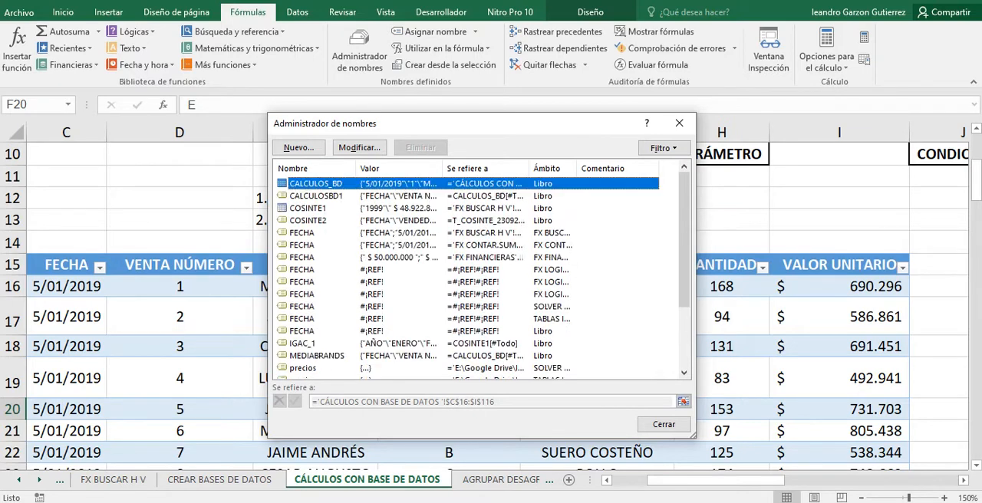
# Check the name, scope and reference of CALCULOSBD1 in its edit dialog, accept it unchanged, and close the Name Manager.
pyautogui.click(316, 195)
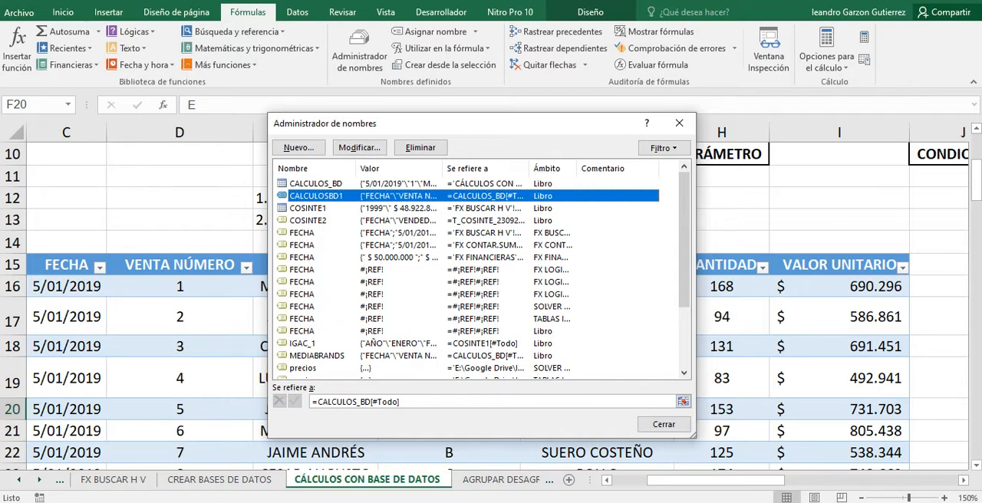
pyautogui.click(359, 148)
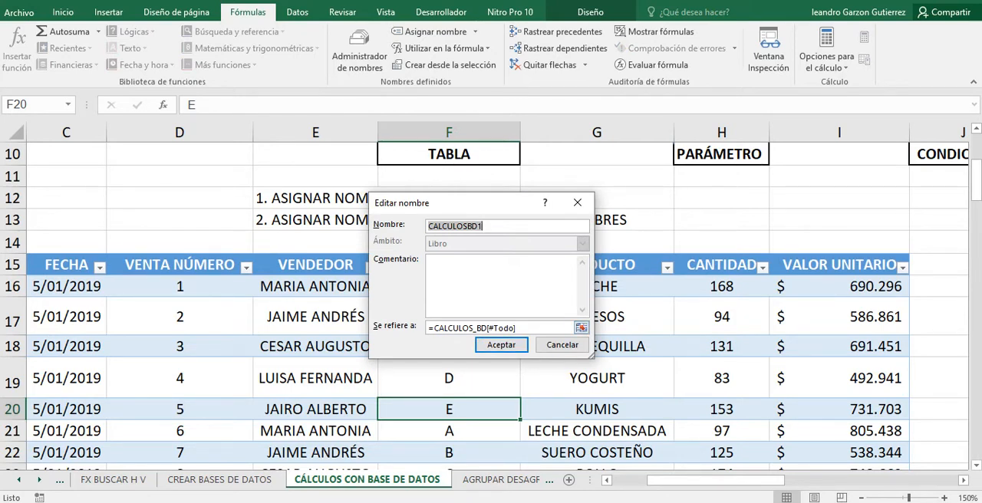
pyautogui.click(501, 344)
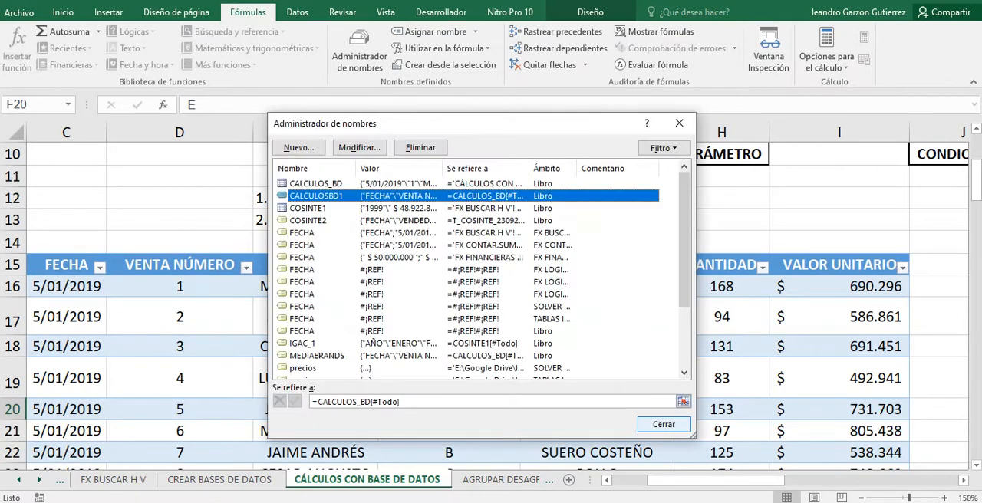
pyautogui.click(663, 424)
# Review the database function list, and select the VALOR column cells G4:G104 on the FX PROMEDIO .SI (2) sheet.
pyautogui.moveTo(715, 480); pyautogui.dragTo(682, 480)
pyautogui.scroll(3, 716, 480)
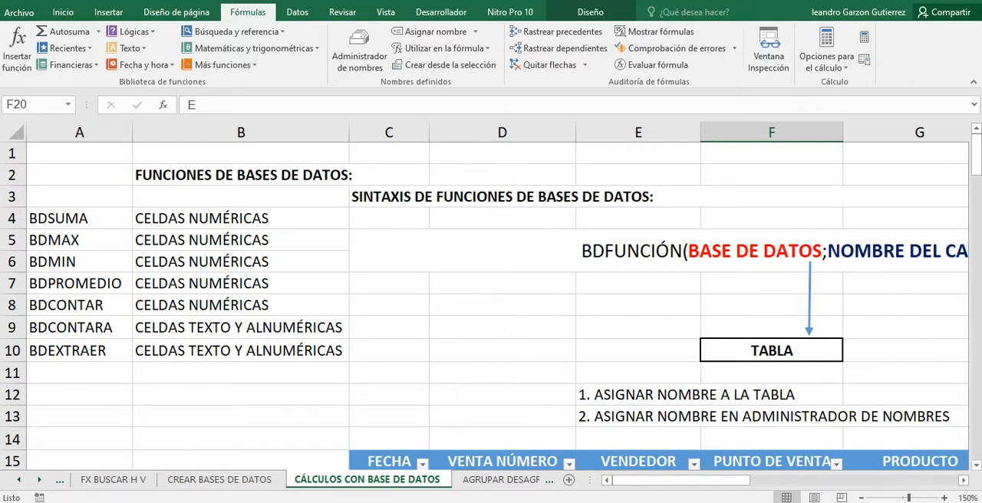
pyautogui.click(19, 480)
pyautogui.click(19, 480)
pyautogui.click(19, 480)
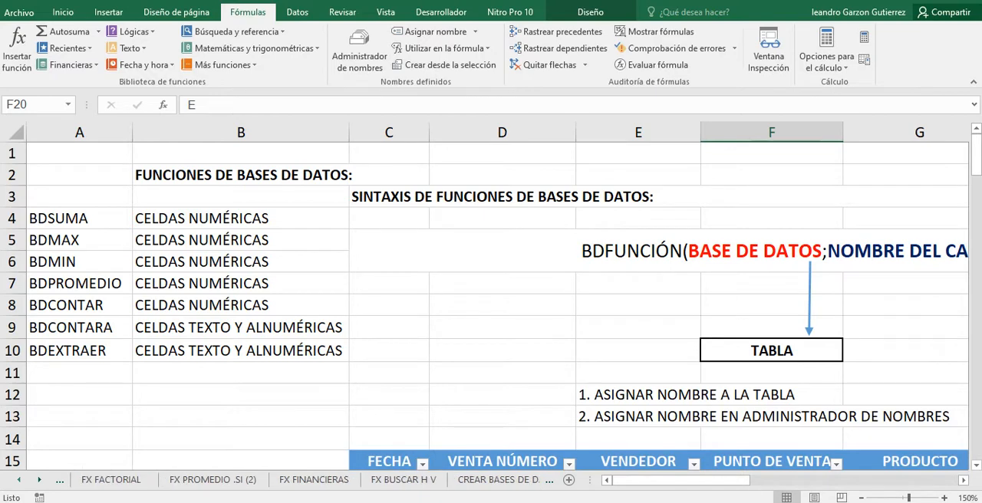
pyautogui.click(19, 480)
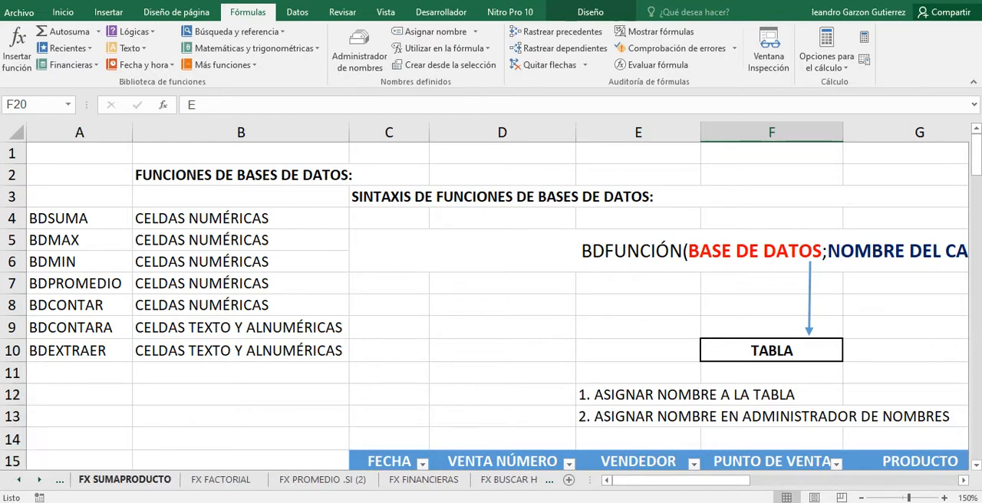
pyautogui.click(323, 479)
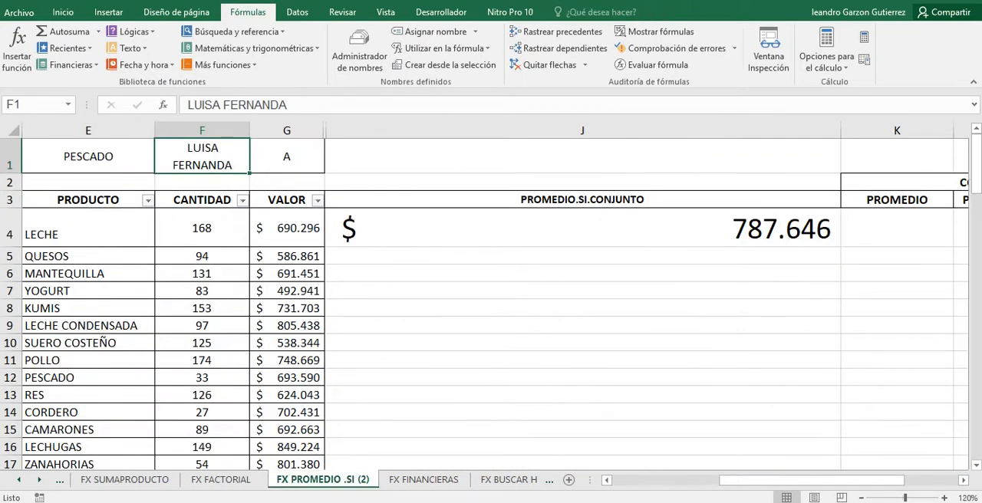
pyautogui.moveTo(287, 227); pyautogui.dragTo(318, 444)
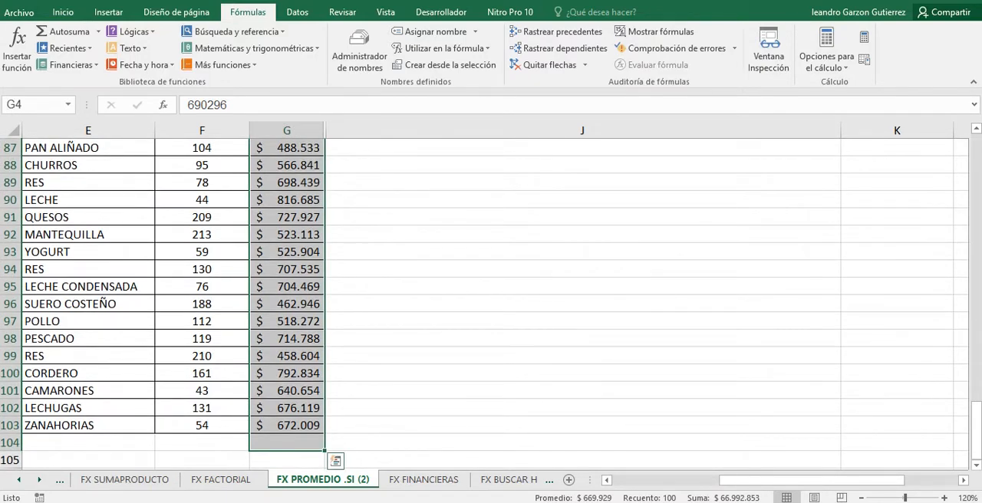
# View the CREAR BASES DE DATOS sheet, return to CÁLCULOS CON BASE DE DATOS, and select the BDMAX cell A5 in the function list.
pyautogui.click(506, 480)
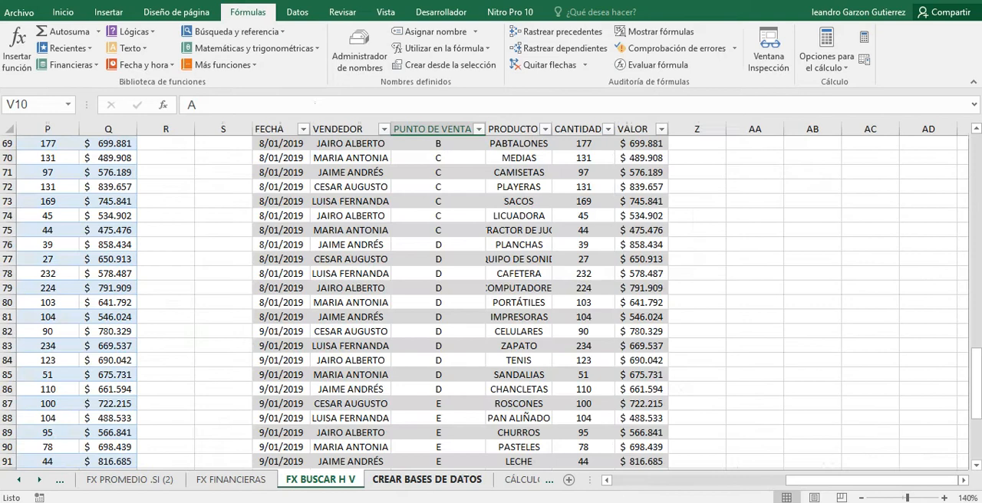
pyautogui.click(452, 479)
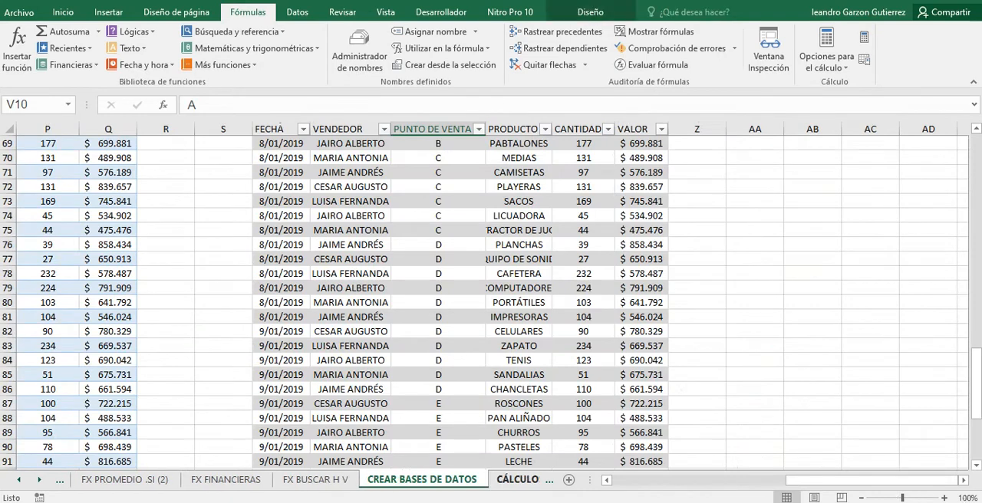
pyautogui.click(518, 479)
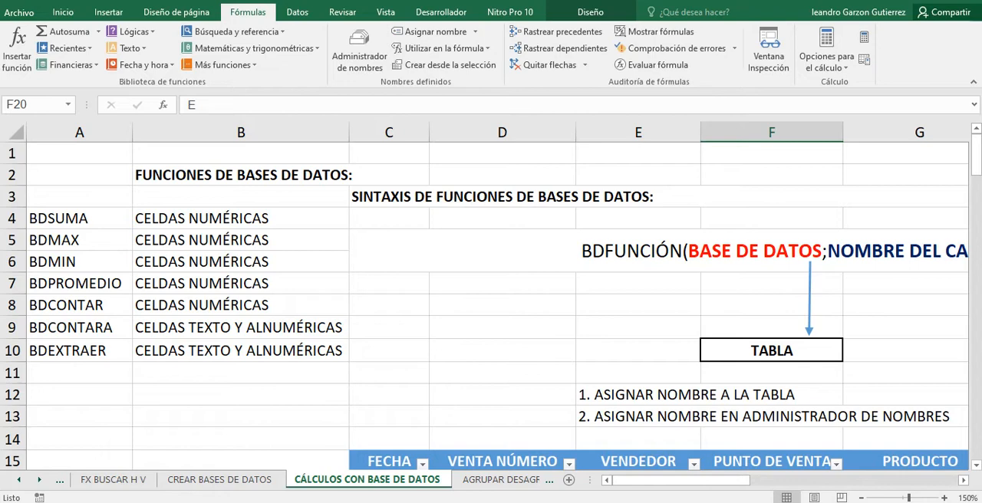
pyautogui.click(79, 240)
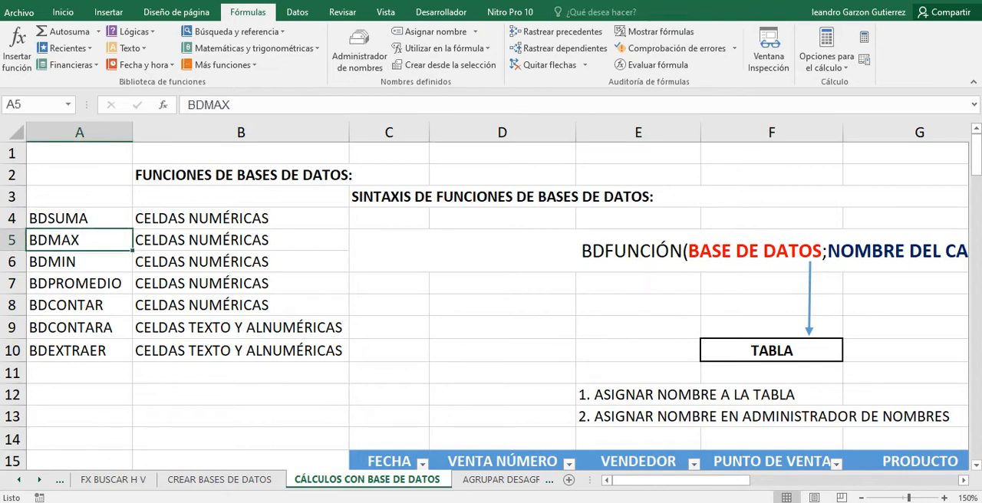
# Collapse the ribbon, zoom the sheet to 170%, and examine the BDFUNCIÓN syntax in C5 with its database, field name and criteria arguments.
pyautogui.scroll(-1, 491, 299)
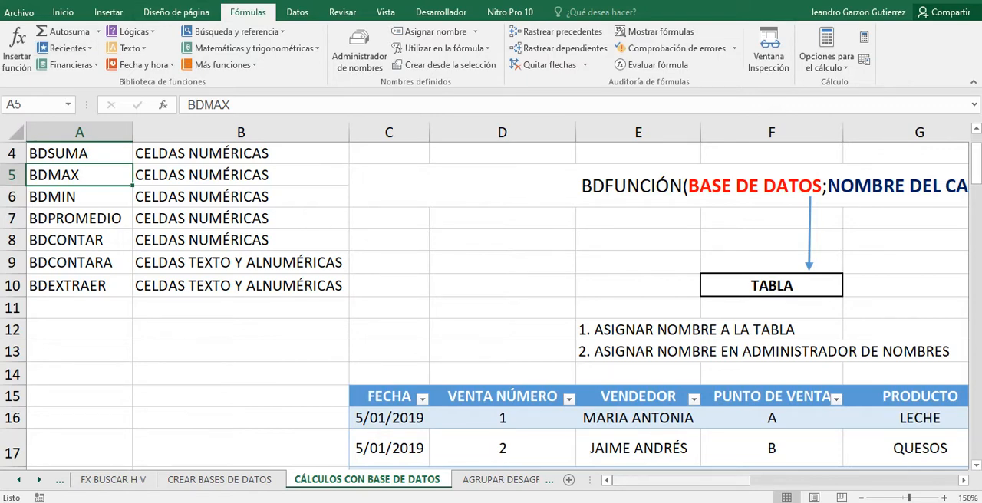
pyautogui.moveTo(681, 480); pyautogui.dragTo(732, 480)
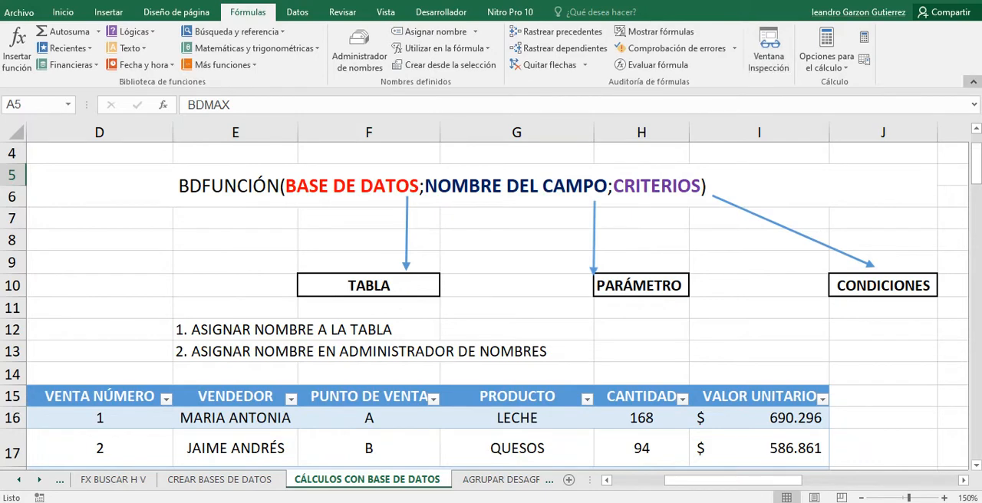
pyautogui.click(972, 81)
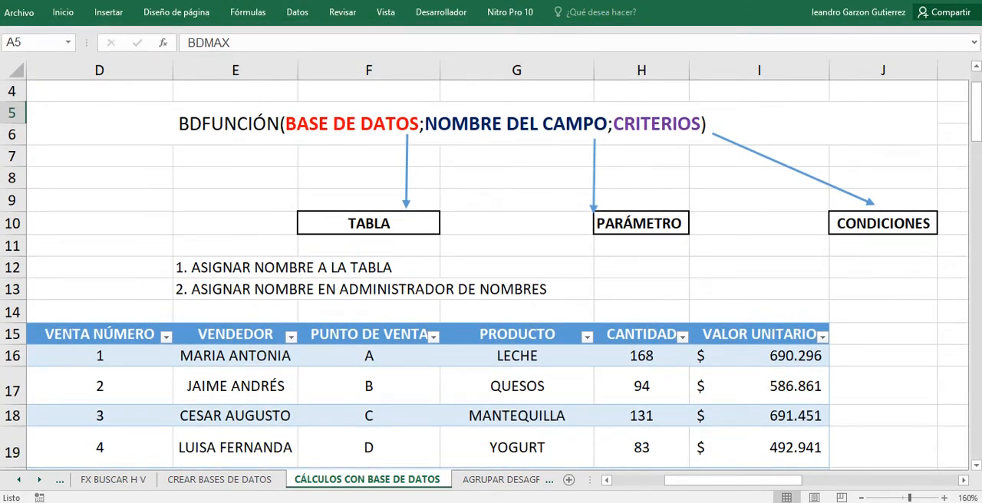
pyautogui.click(944, 498)
pyautogui.moveTo(742, 480); pyautogui.dragTo(707, 480)
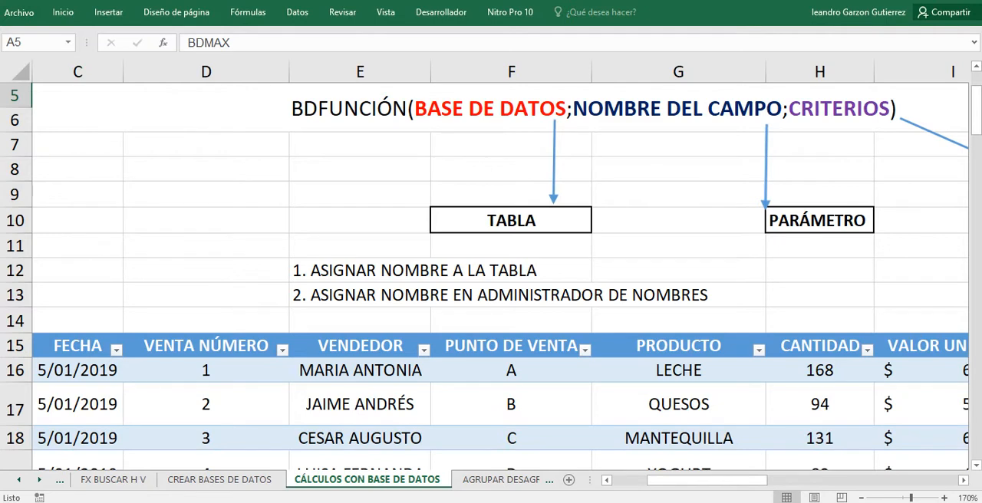
pyautogui.click(529, 108)
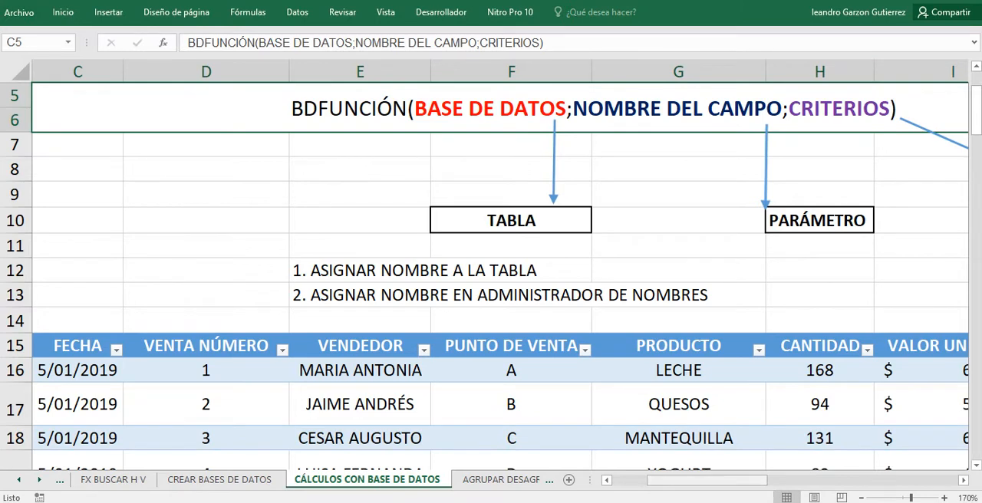
pyautogui.moveTo(756, 480)
pyautogui.mouseDown()
pyautogui.moveTo(720, 480)
pyautogui.moveTo(773, 480)
pyautogui.mouseUp()
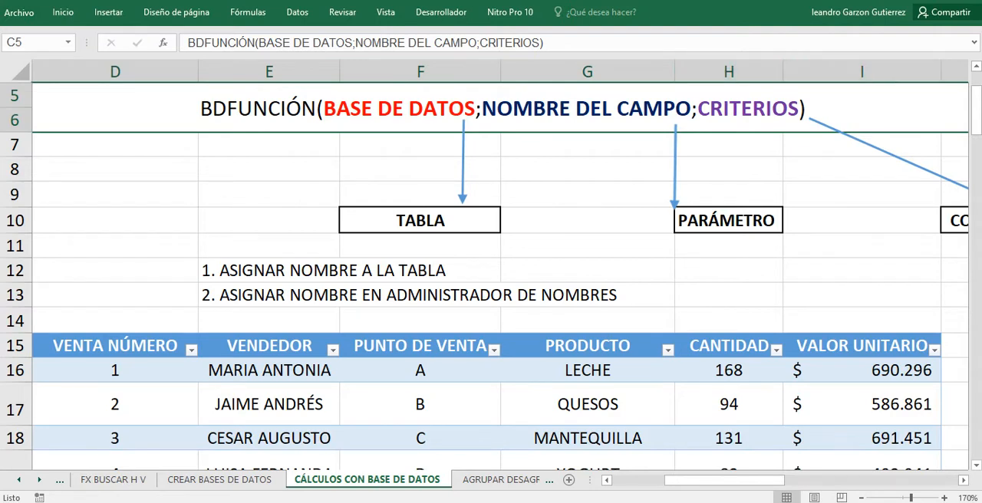
pyautogui.moveTo(725, 480); pyautogui.dragTo(775, 480)
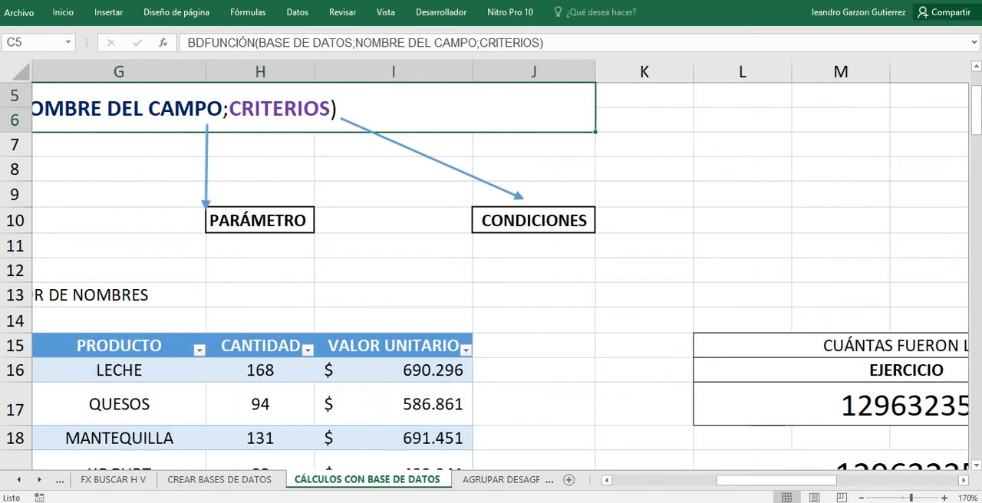
# Clear the BDSUMA formula in L17 and the SUMAR.SI formula in L19 of the sales-in-pesos exercise.
pyautogui.click(843, 405)
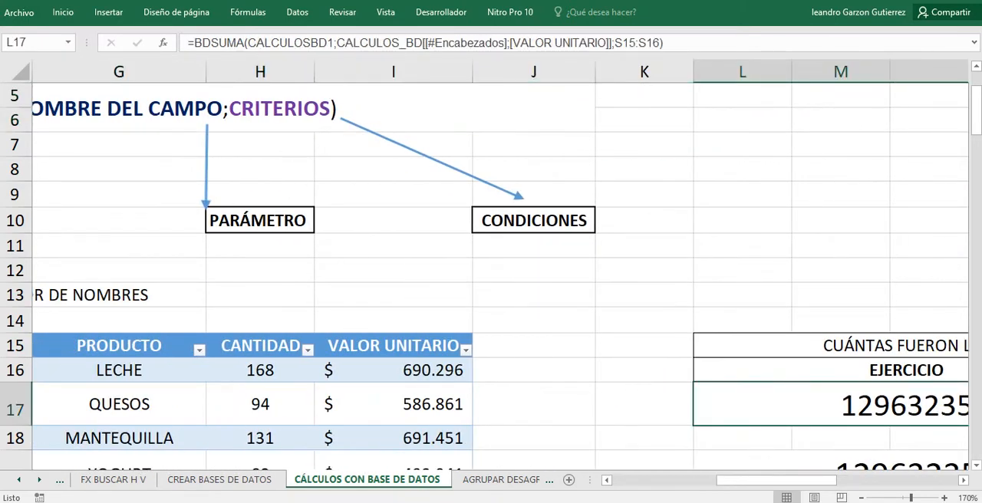
pyautogui.press('Delete')
pyautogui.scroll(-2, 491, 276)
pyautogui.click(901, 324)
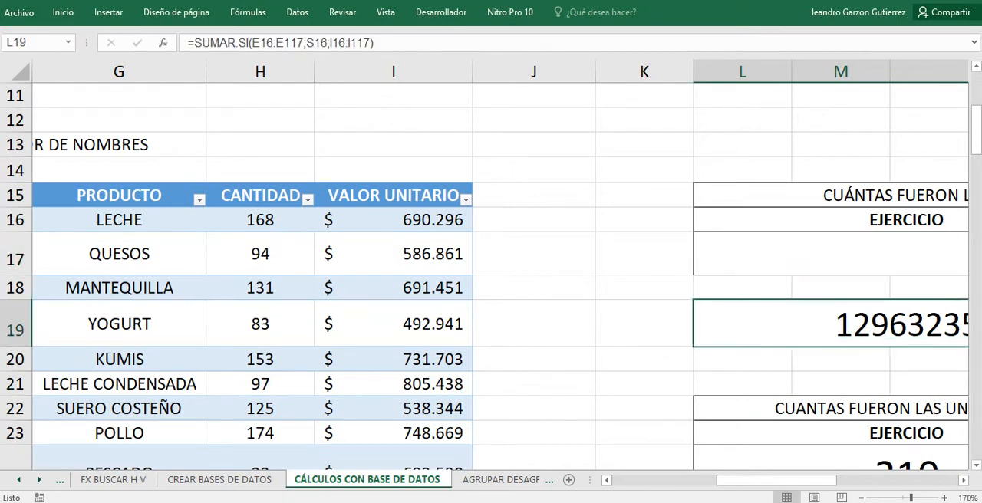
pyautogui.scroll(4, 901, 324)
pyautogui.scroll(-4, 901, 324)
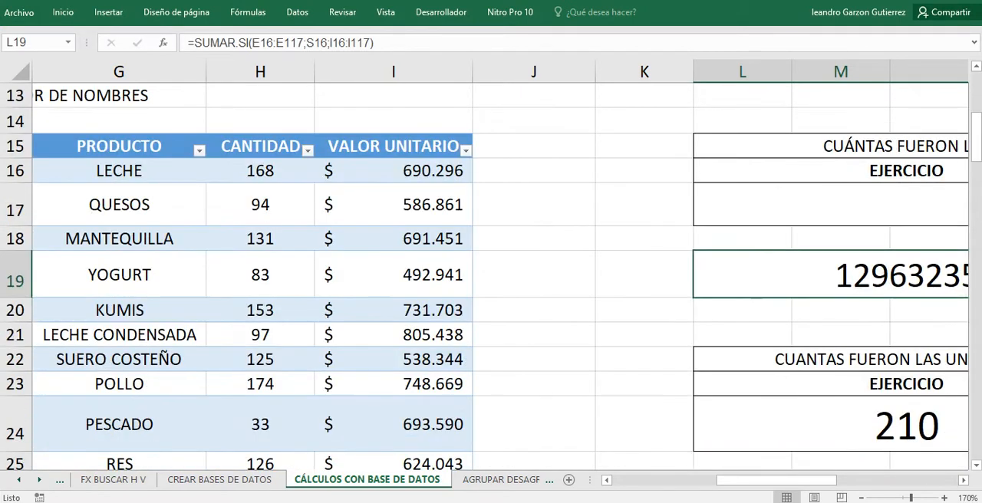
pyautogui.scroll(1, 491, 276)
pyautogui.press('Delete')
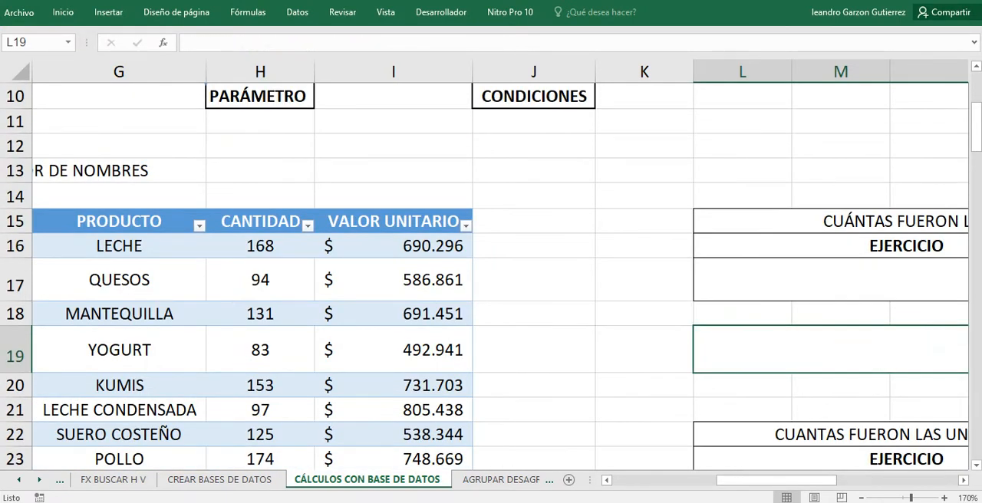
pyautogui.click(644, 313)
# Review the BDFUNCIÓN syntax again and examine the VENDEDOR, FECHA, PUNTO DE VENTA and VENTA NÚMERO criteria tables in columns S and T.
pyautogui.scroll(3, 644, 314)
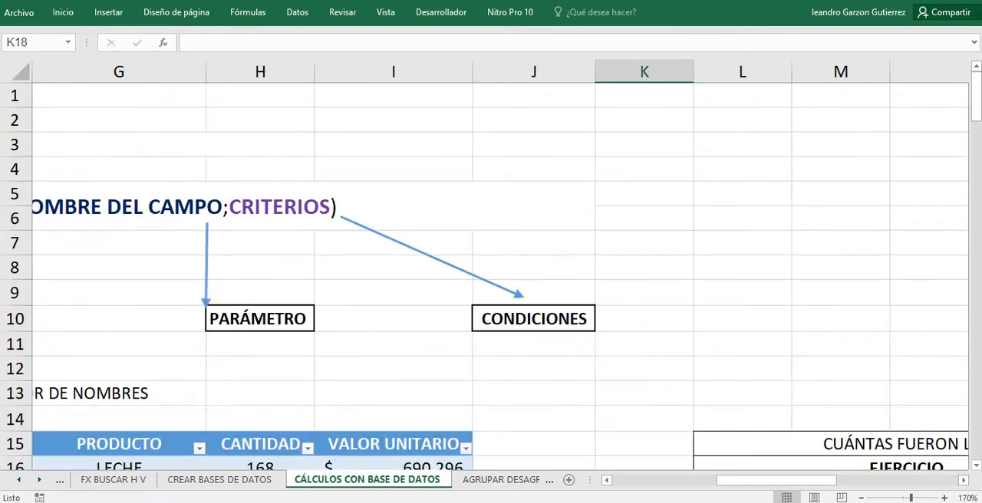
pyautogui.moveTo(776, 480); pyautogui.dragTo(724, 480)
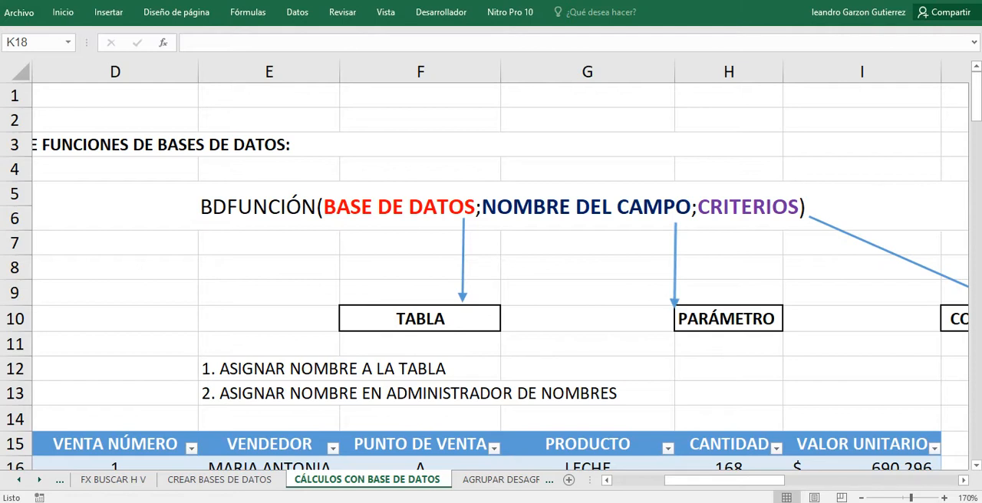
pyautogui.moveTo(725, 480); pyautogui.dragTo(893, 480)
pyautogui.scroll(-3, 491, 276)
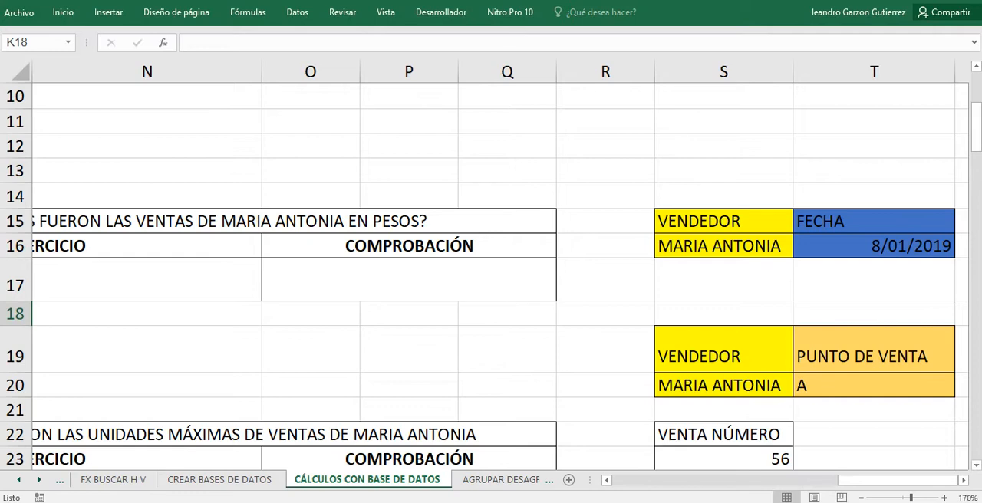
pyautogui.scroll(-1, 491, 276)
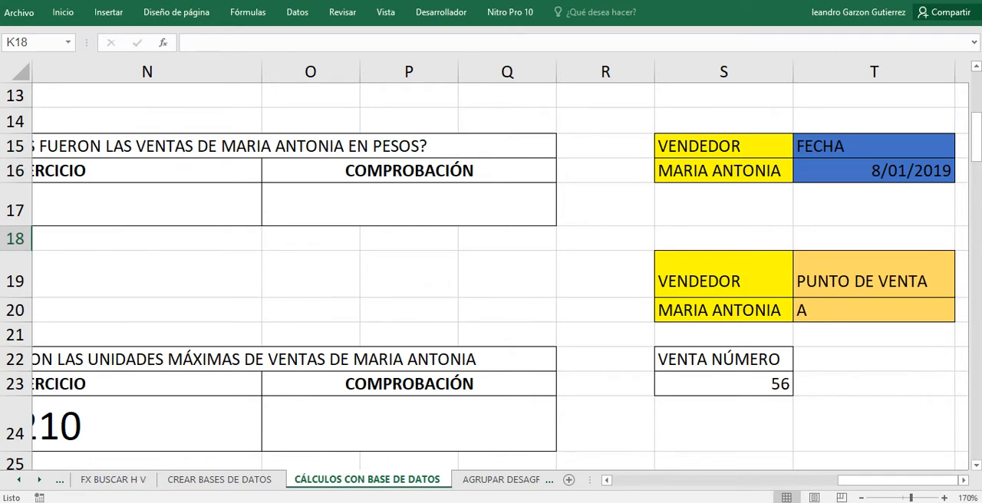
pyautogui.moveTo(121, 502)
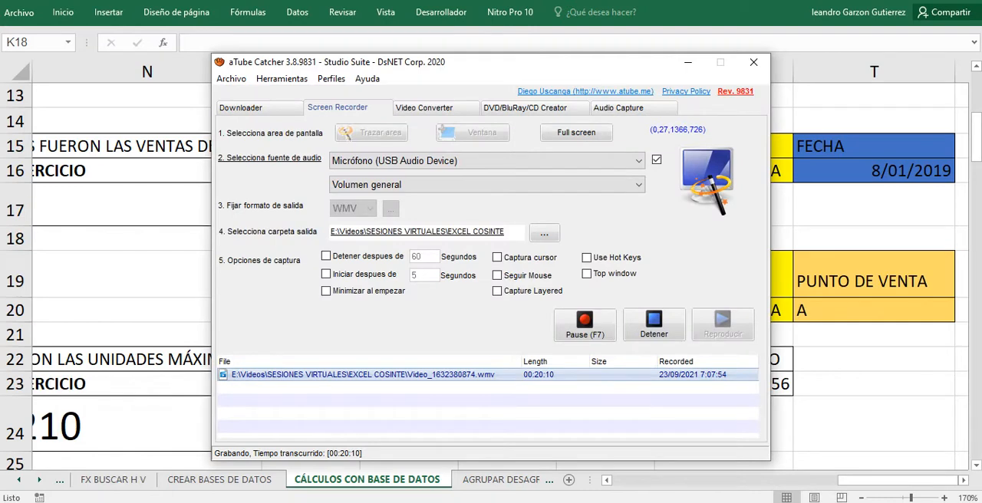
# Return to the Excel workbook and highlight the VENDEDOR and FECHA criteria table in S15:T16.
pyautogui.click(590, 325)
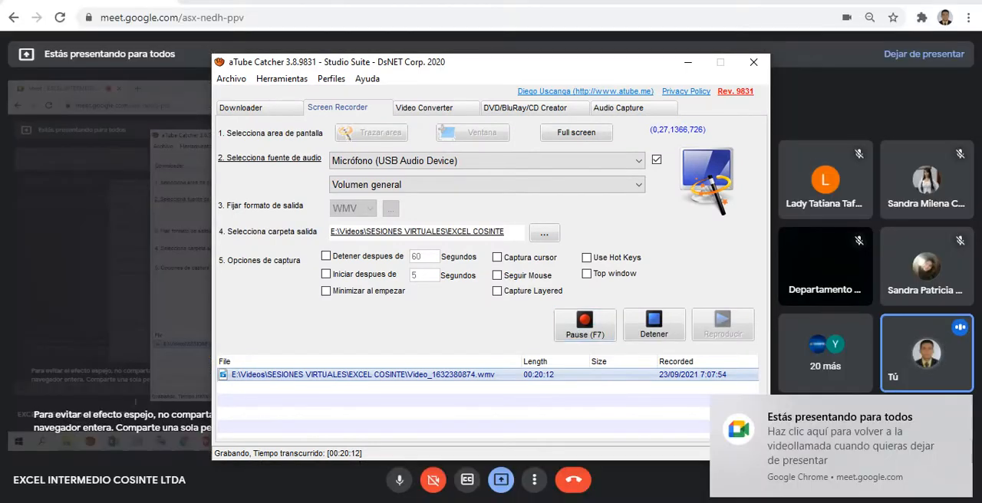
pyautogui.hotkey('alt', 'Tab')
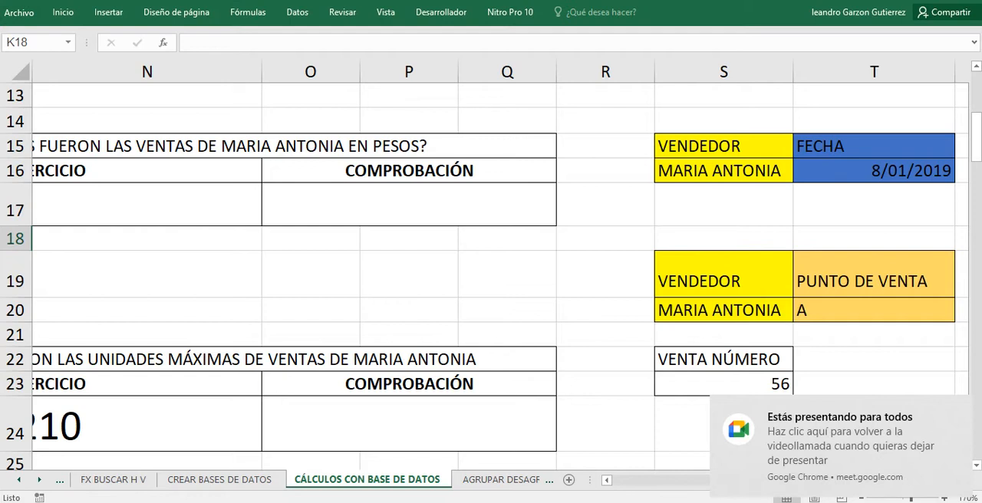
pyautogui.click(723, 146)
pyautogui.hotkey('shift', 'Right')
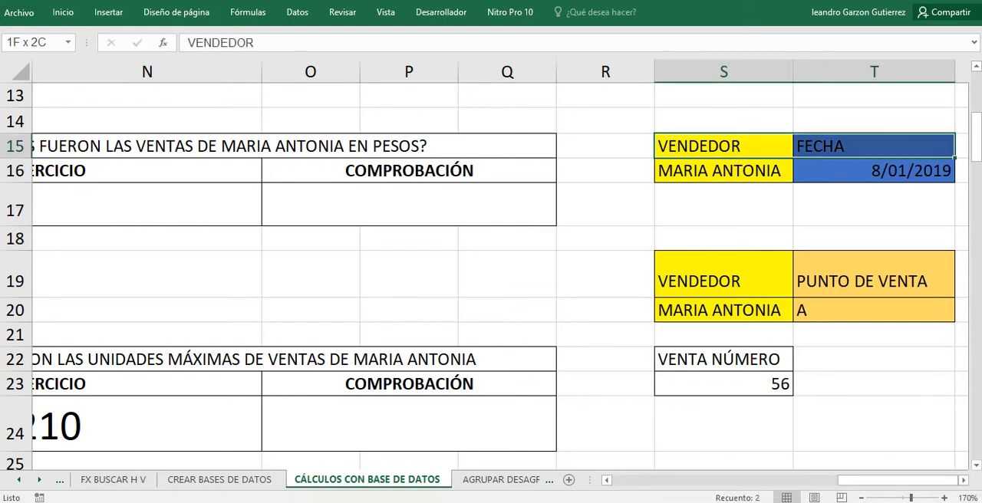
pyautogui.hotkey('shift', 'Down')
pyautogui.click(723, 146)
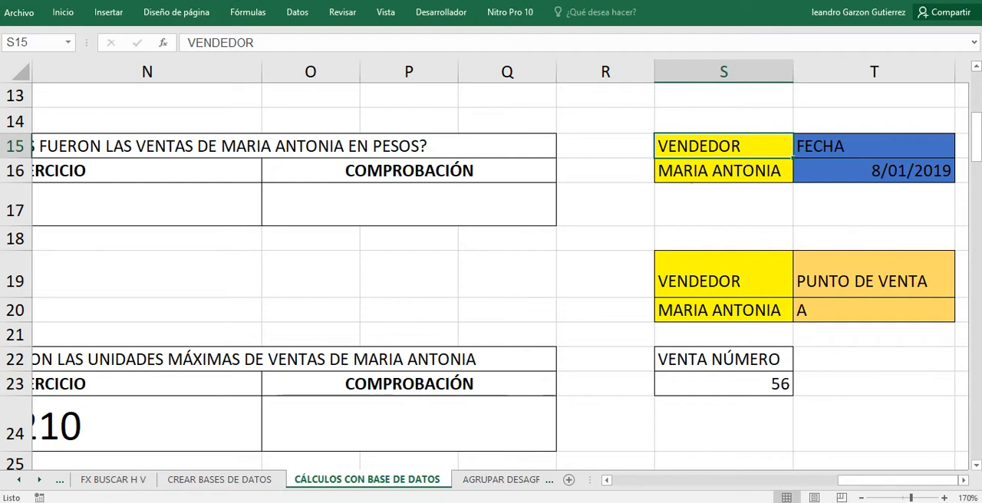
pyautogui.moveTo(720, 150); pyautogui.dragTo(875, 170)
pyautogui.click(723, 146)
# Clear the maximum sales units result in L24, leaving the exercise cell empty.
pyautogui.click(115, 425)
pyautogui.press('BackSpace')
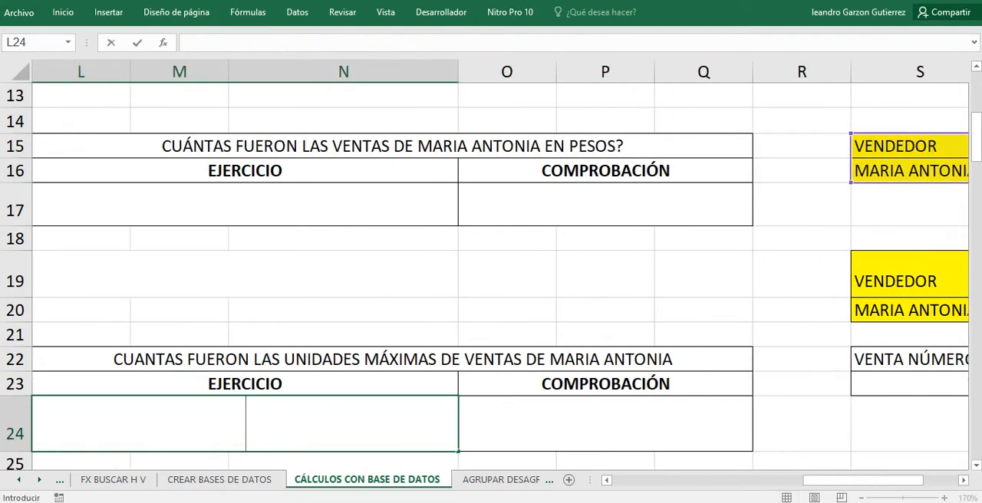
pyautogui.click(905, 146)
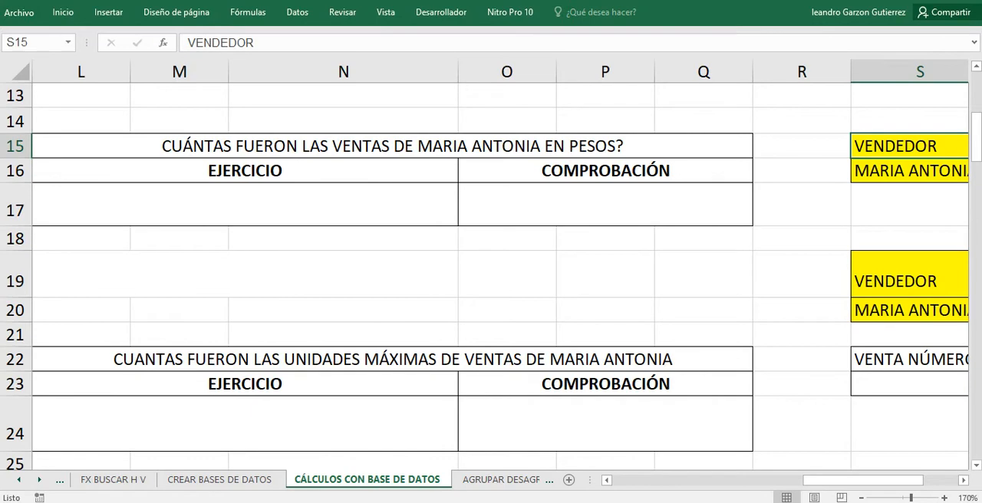
# Examine the VENDEDOR criterion in S16 and the FECHA heading with its date in T15:T16.
pyautogui.moveTo(862, 480); pyautogui.dragTo(898, 480)
pyautogui.click(724, 171)
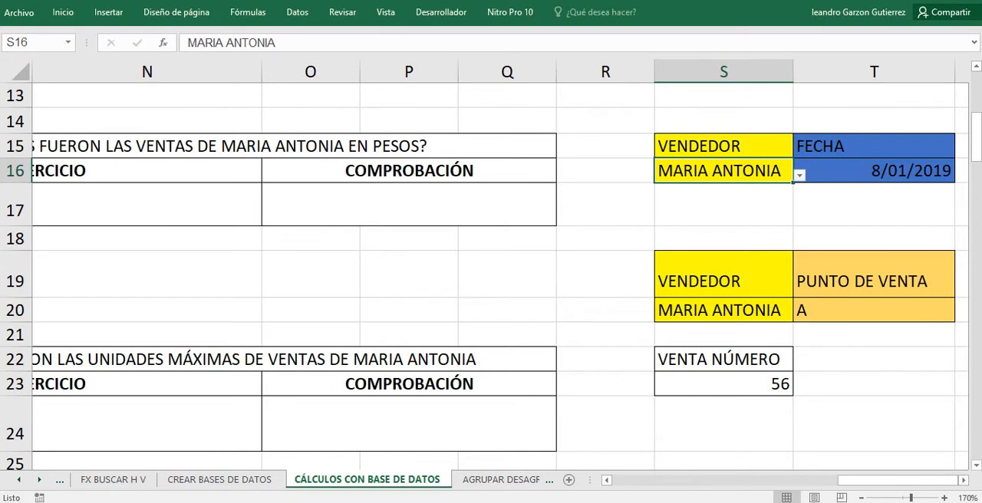
pyautogui.moveTo(873, 146); pyautogui.dragTo(874, 171)
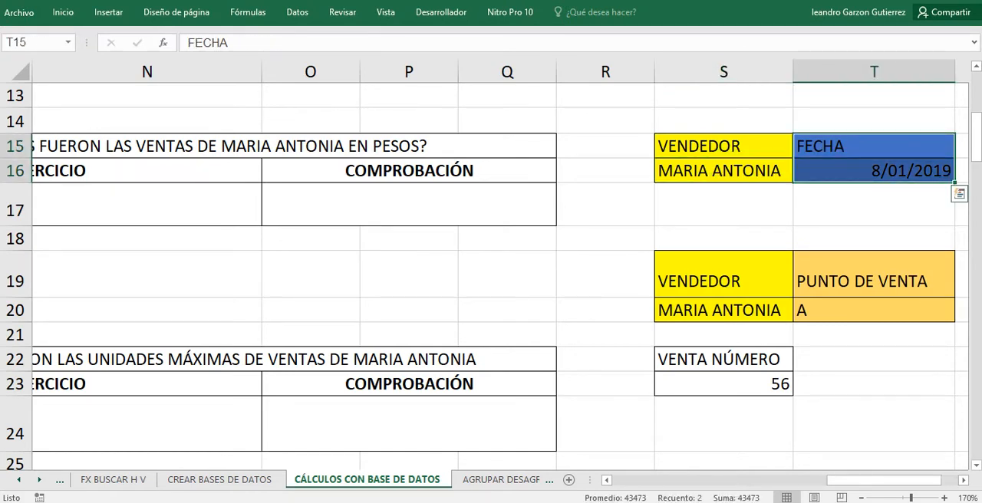
pyautogui.click(873, 145)
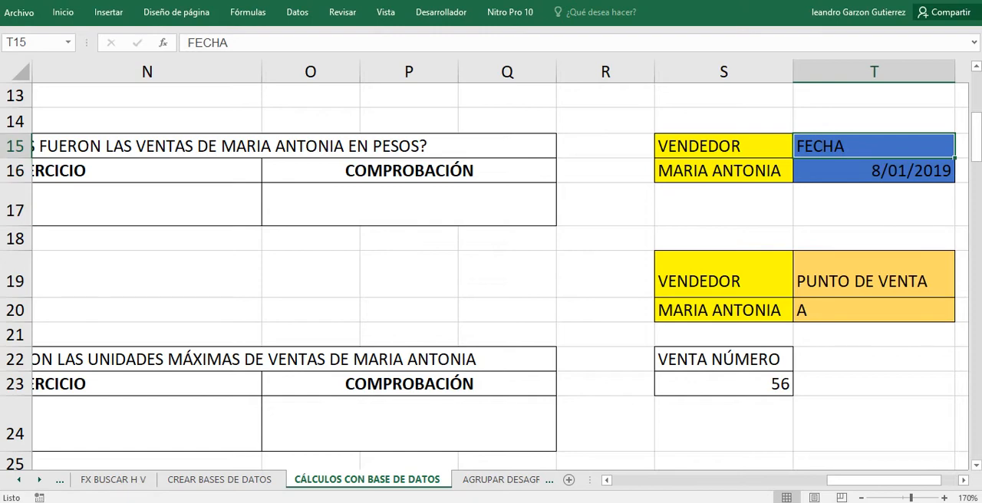
# Start a SUMAR.SI formula in L19, below the sales-in-pesos exercise.
pyautogui.moveTo(882, 479); pyautogui.dragTo(833, 479)
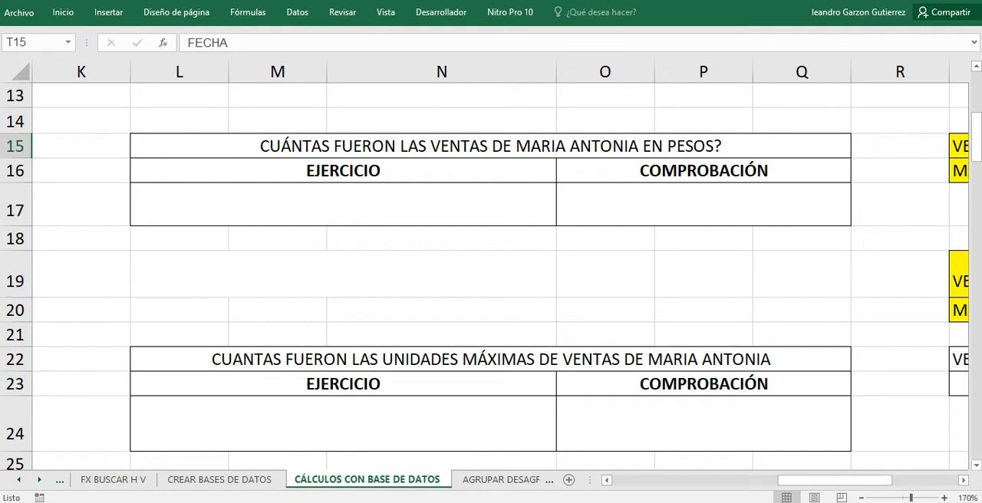
pyautogui.click(343, 273)
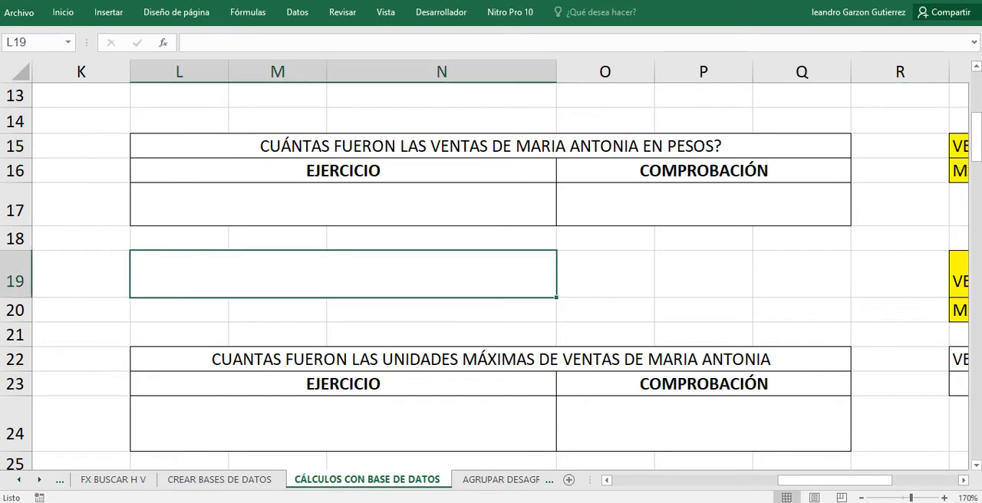
pyautogui.write('=S')
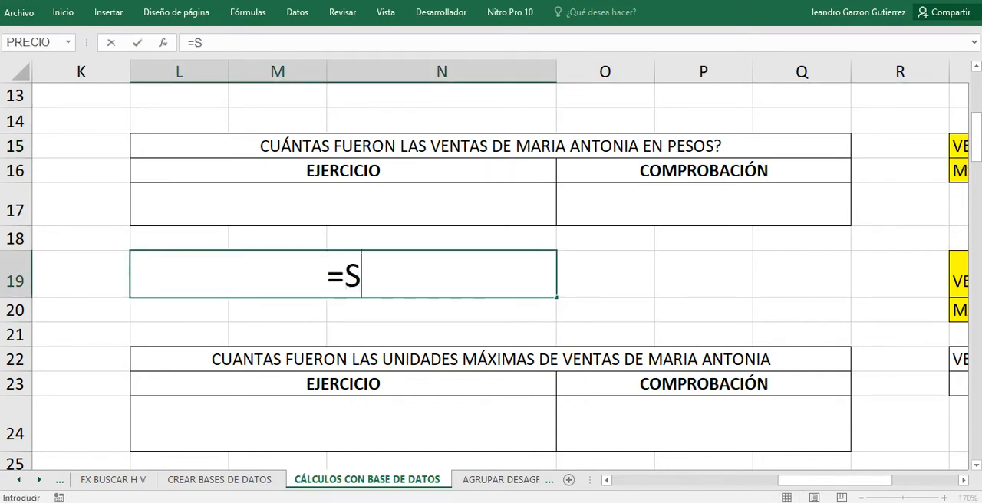
pyautogui.write('UMA')
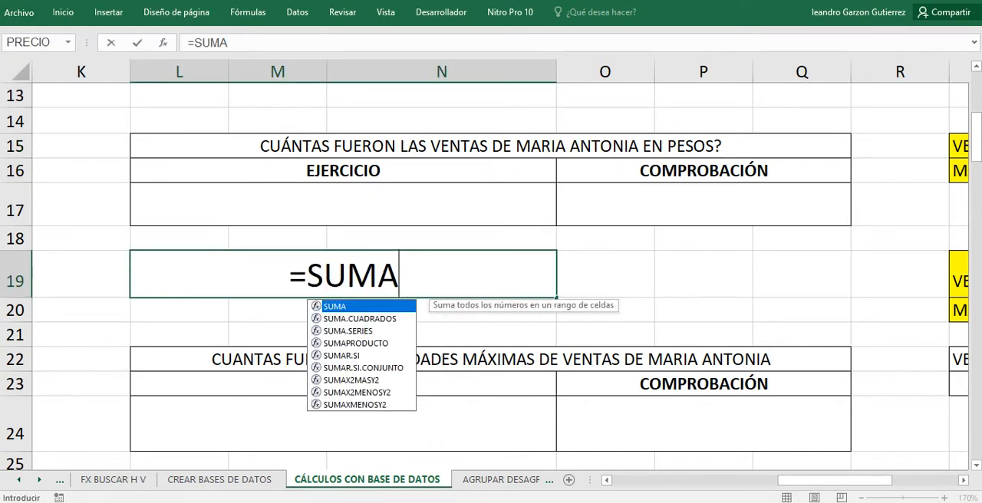
pyautogui.write('R.SI')
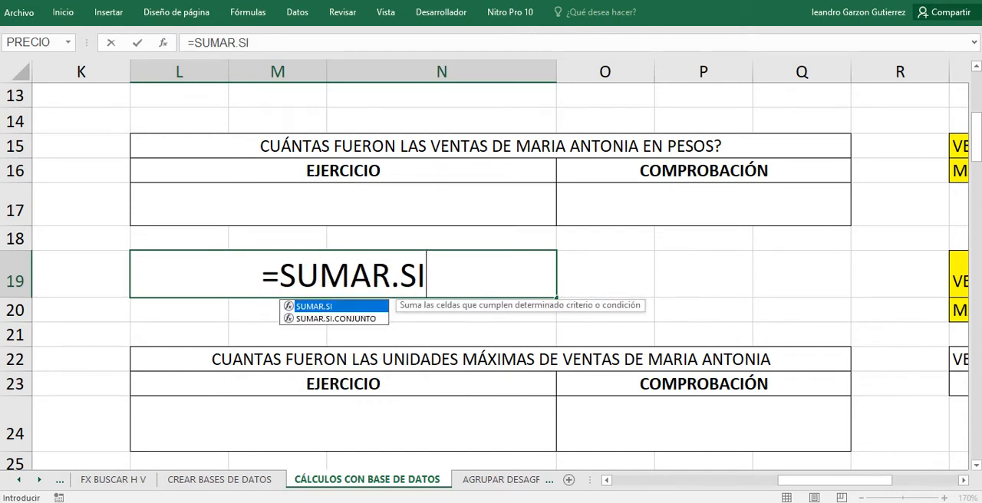
pyautogui.write('(')
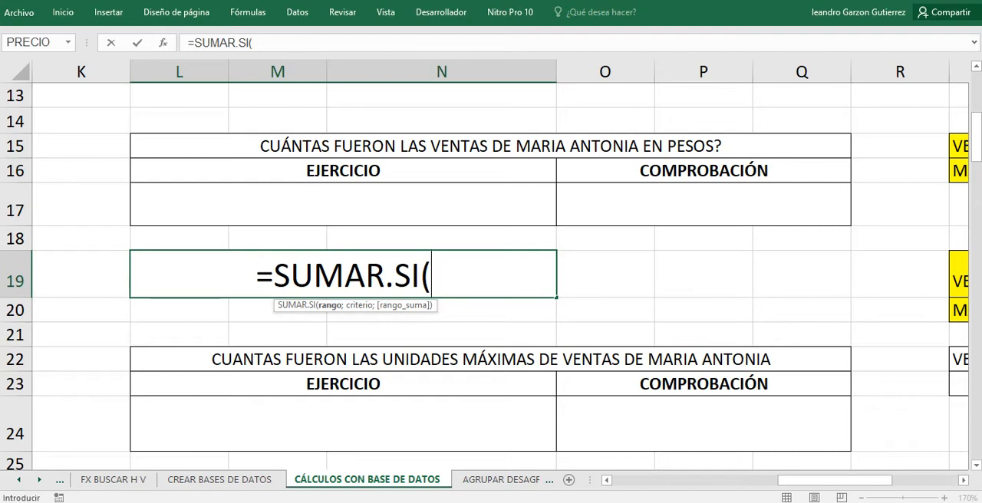
pyautogui.moveTo(835, 480); pyautogui.dragTo(669, 480)
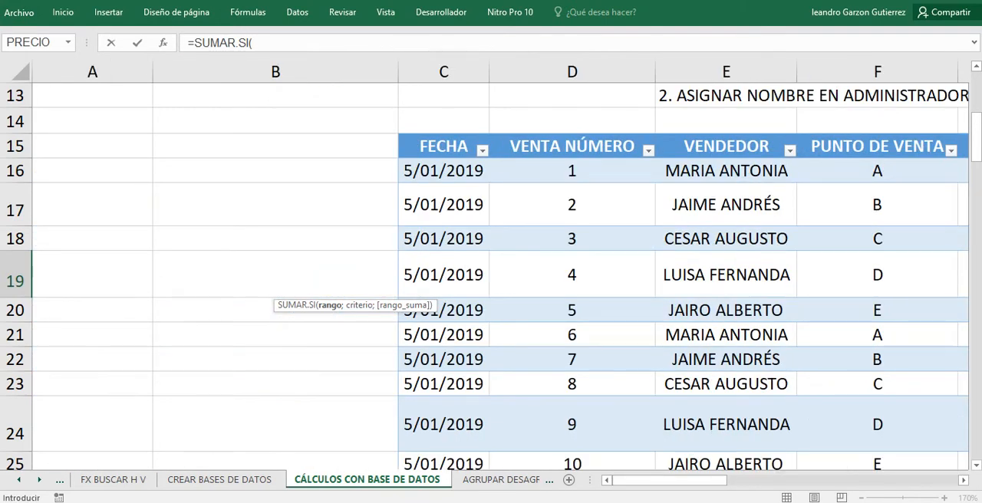
pyautogui.moveTo(725, 170); pyautogui.dragTo(798, 353)
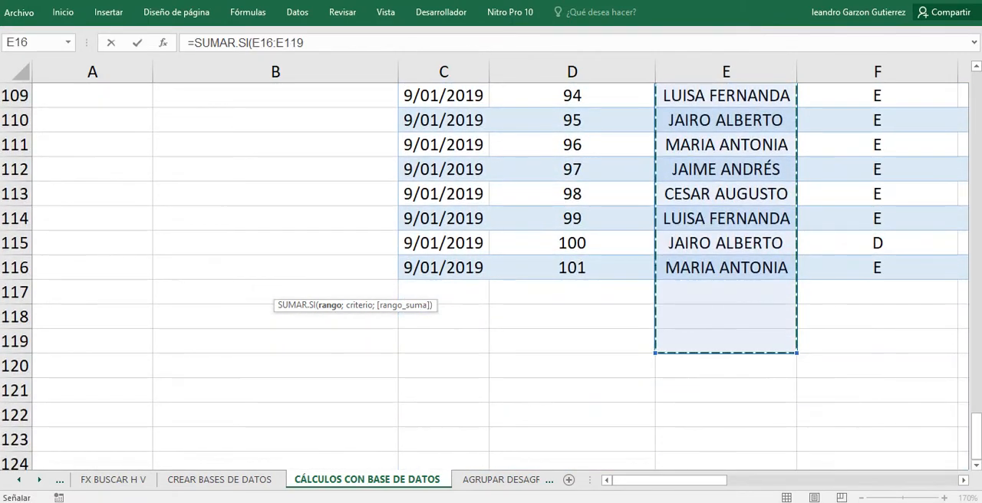
pyautogui.scroll(20, 491, 276)
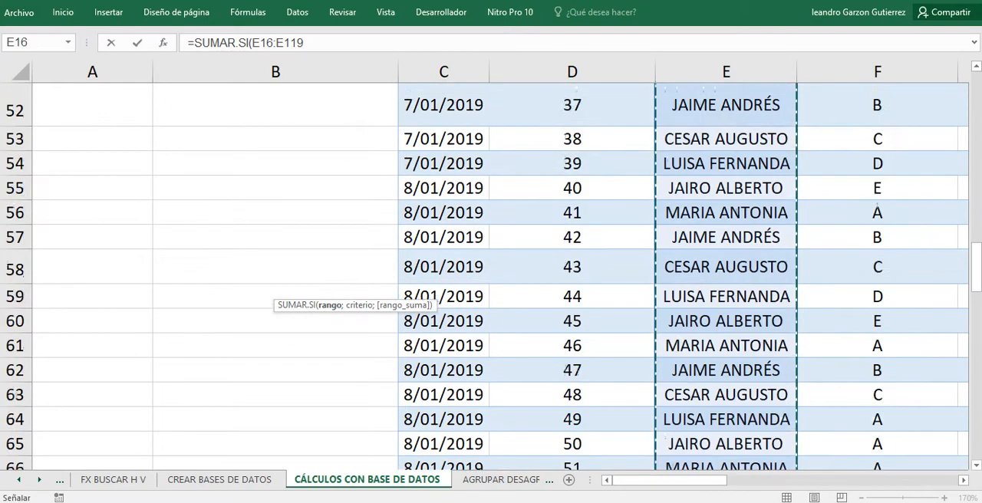
pyautogui.scroll(11, 491, 276)
pyautogui.scroll(-3, 490, 276)
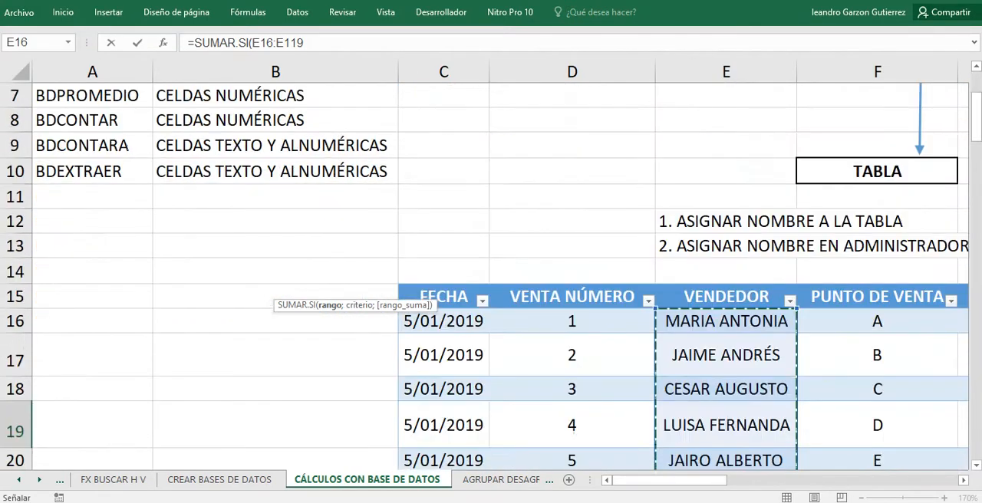
pyautogui.moveTo(670, 479); pyautogui.dragTo(818, 479)
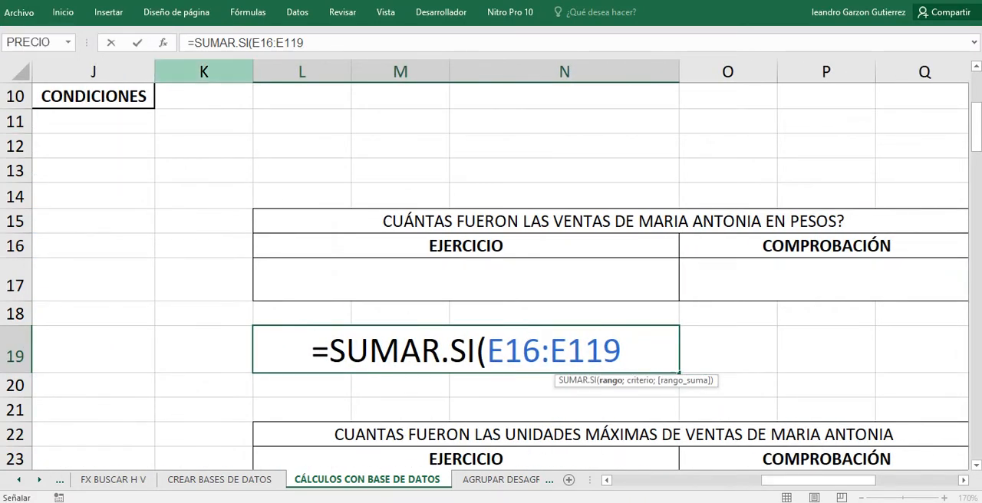
pyautogui.click(466, 350)
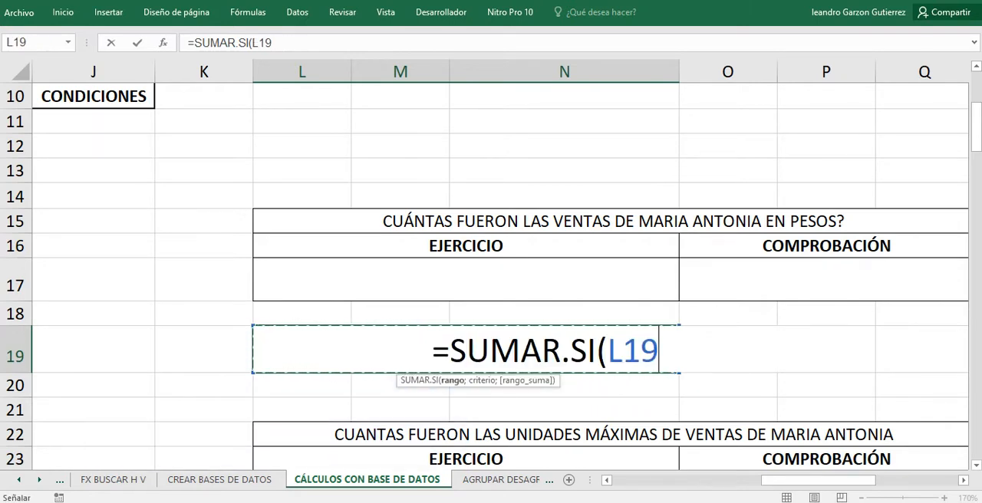
pyautogui.press('BackSpace')
pyautogui.press('BackSpace')
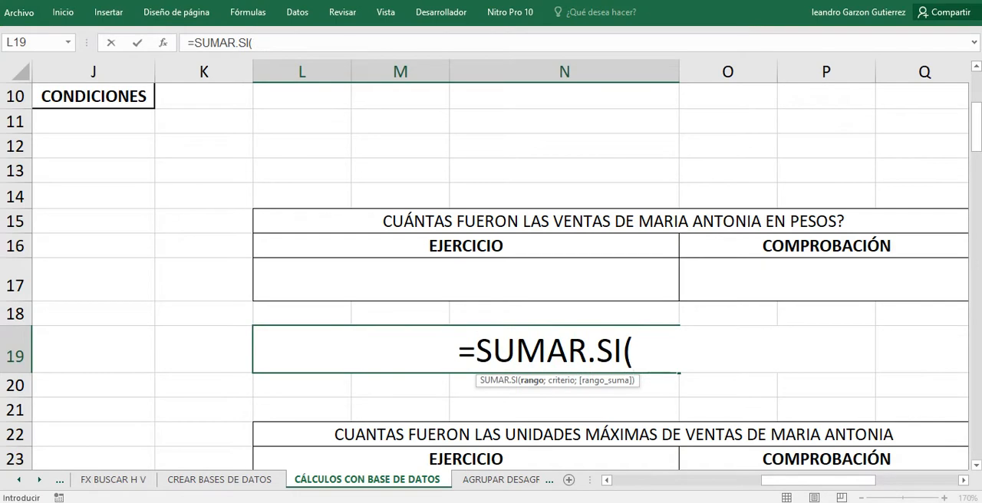
# Set E16:E117 of the VENDEDOR column as the SUMAR.SI range and add the separator for the criterion.
pyautogui.hscroll(-6, 683, 265)
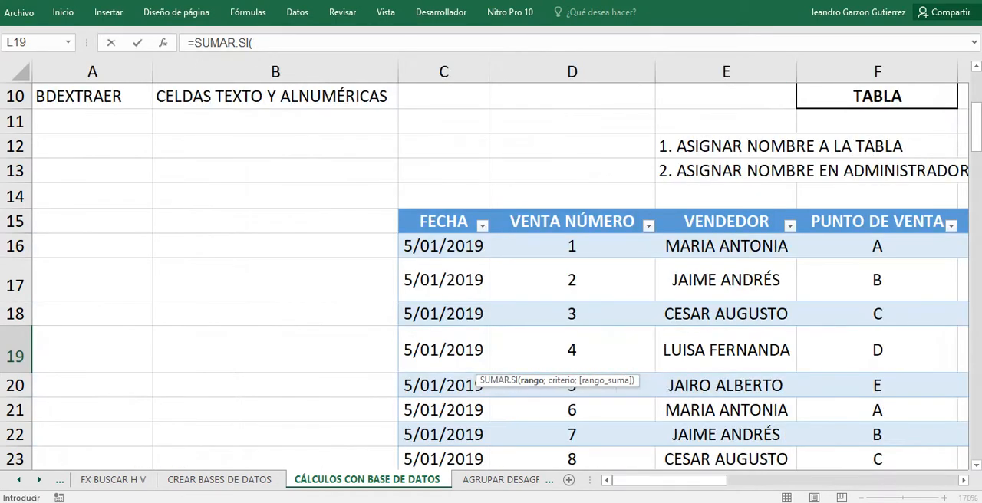
pyautogui.moveTo(725, 245); pyautogui.dragTo(799, 356)
pyautogui.scroll(18, 799, 356)
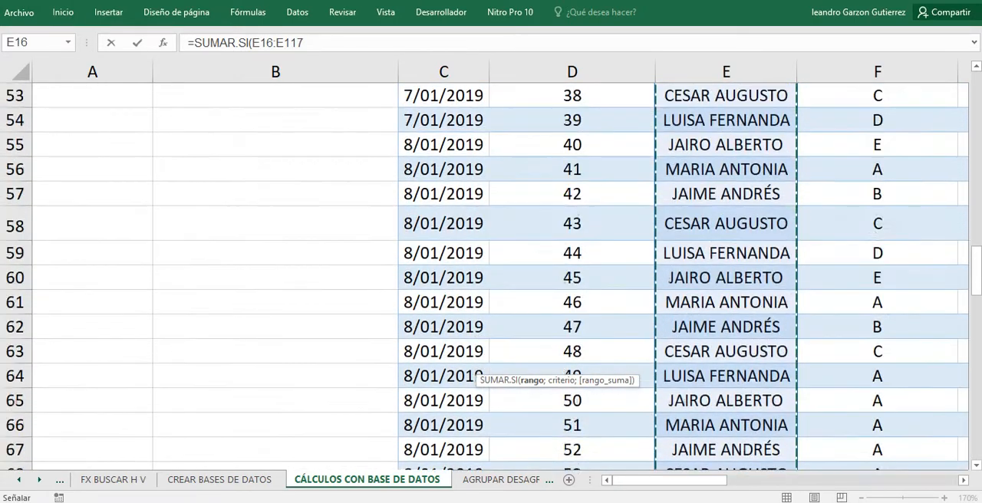
pyautogui.scroll(17, 799, 356)
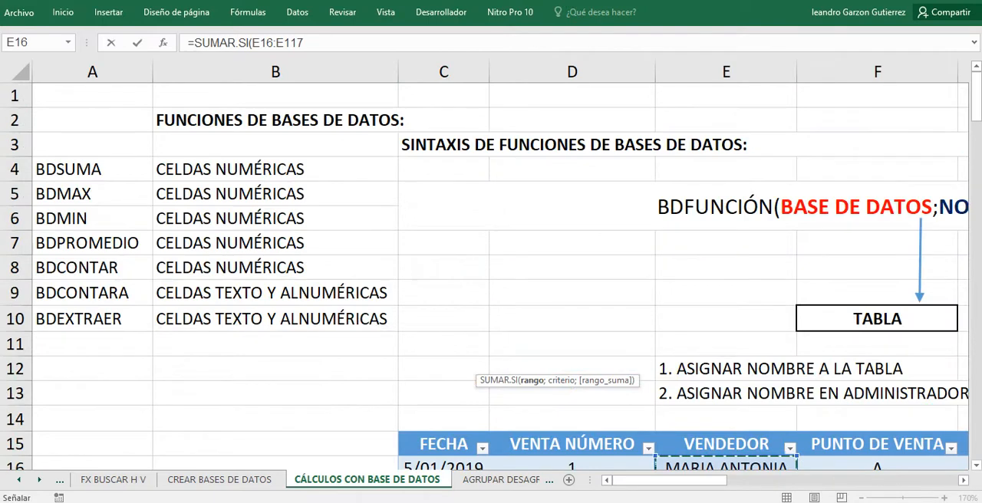
pyautogui.scroll(-3, 491, 307)
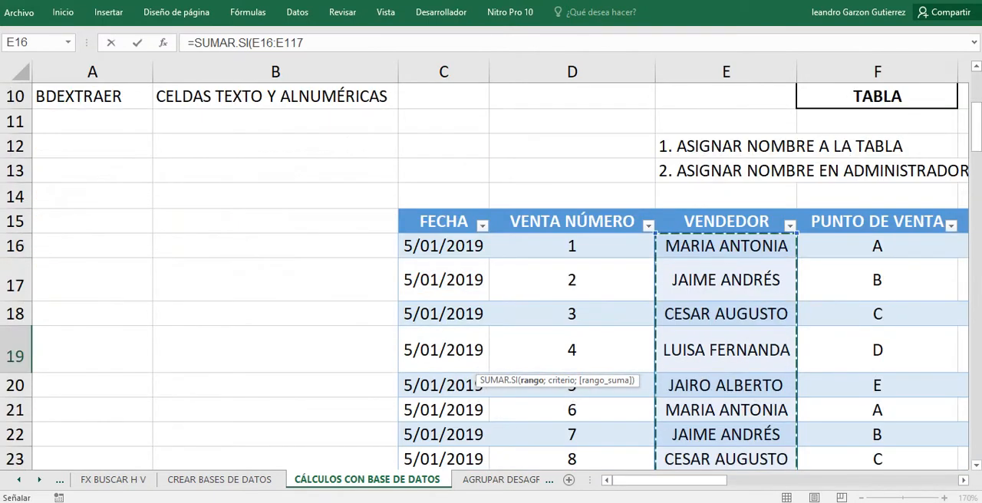
pyautogui.moveTo(669, 480); pyautogui.dragTo(834, 480)
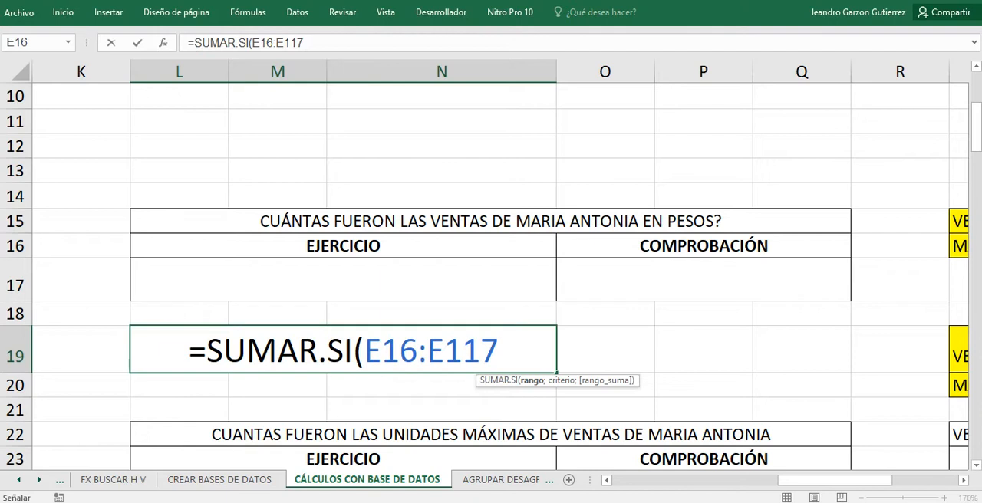
pyautogui.click(305, 43)
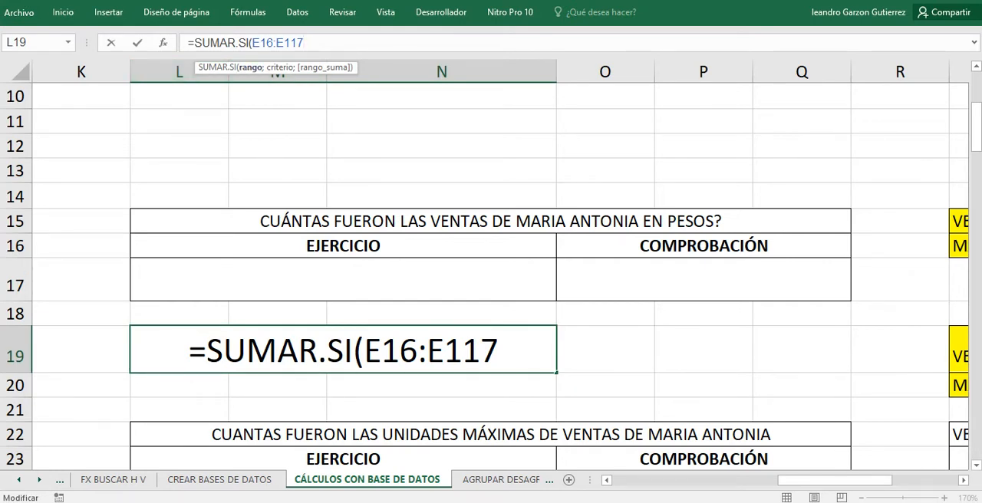
pyautogui.write(';')
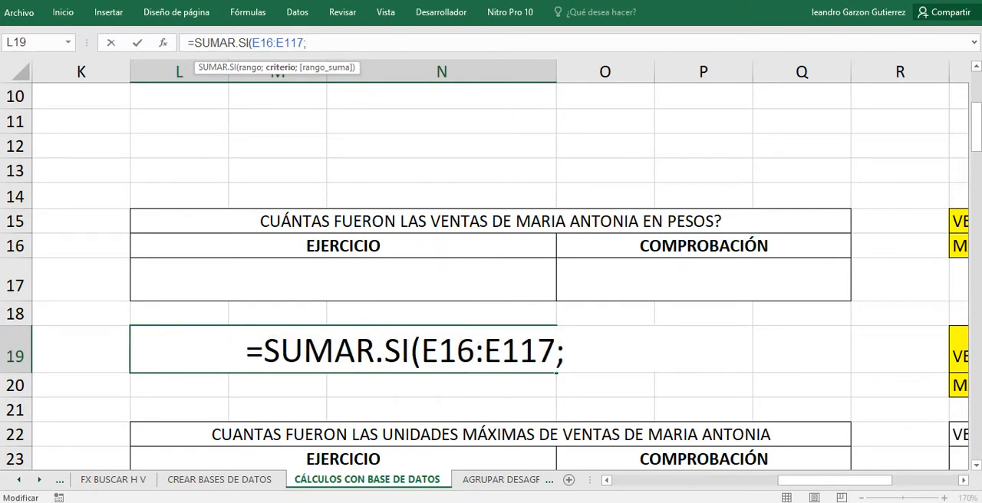
pyautogui.click(565, 350)
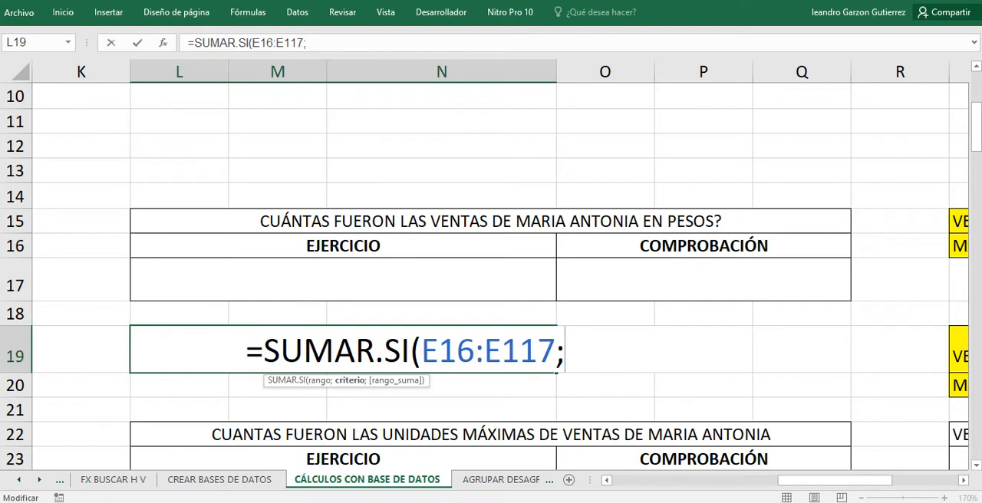
pyautogui.write('"')
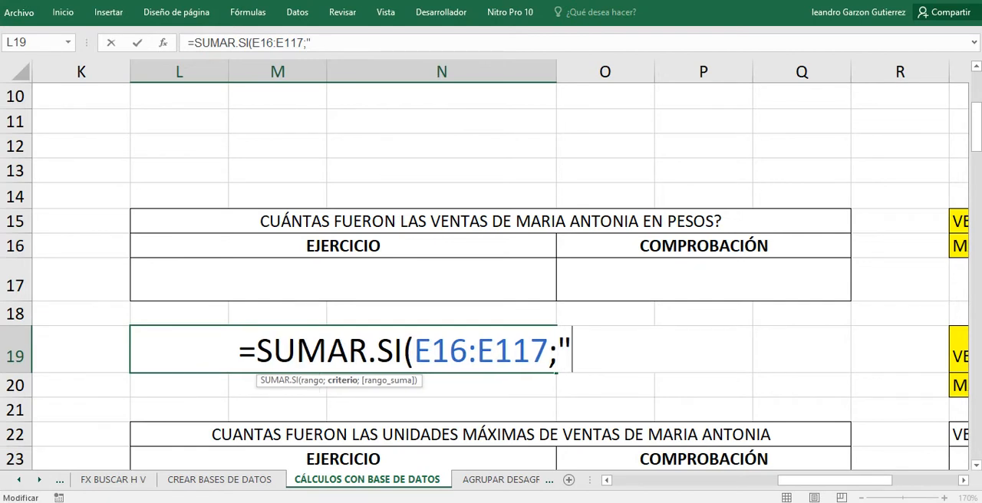
pyautogui.write('MARIA A')
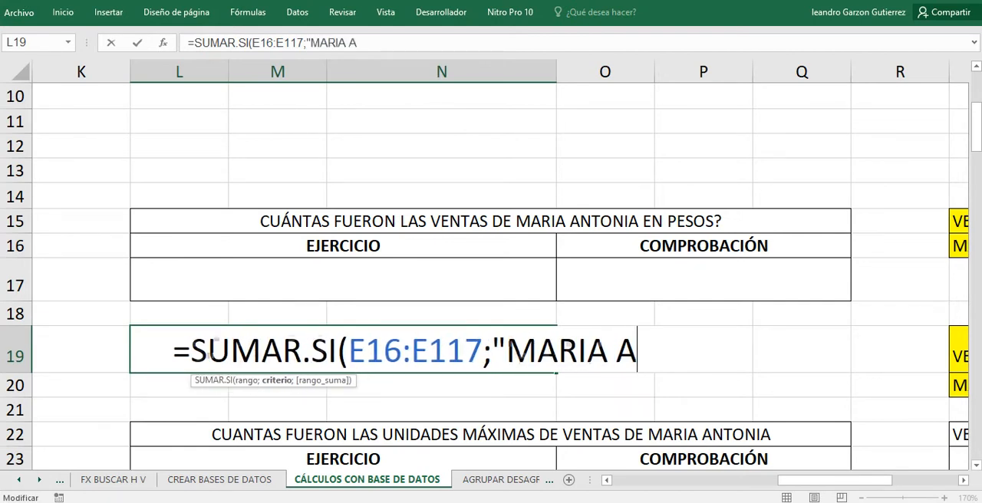
pyautogui.write('NTONI')
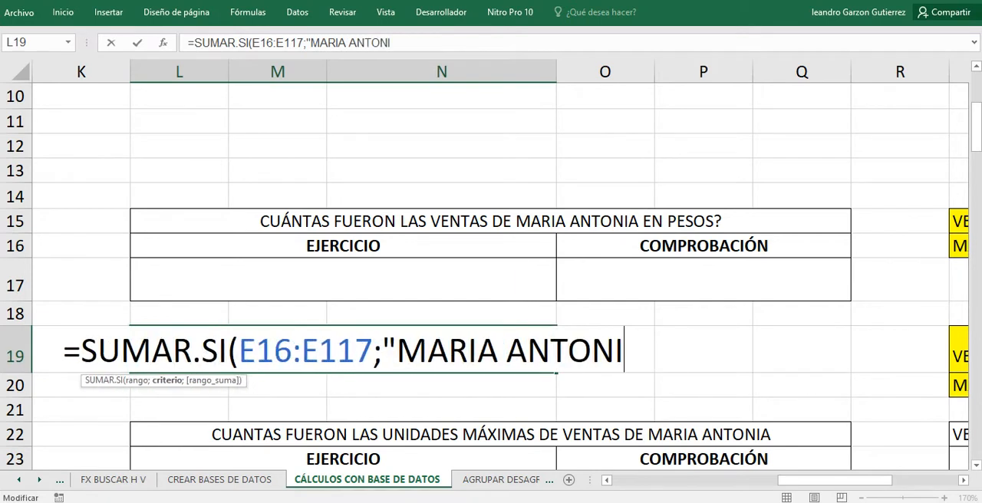
pyautogui.write('A"')
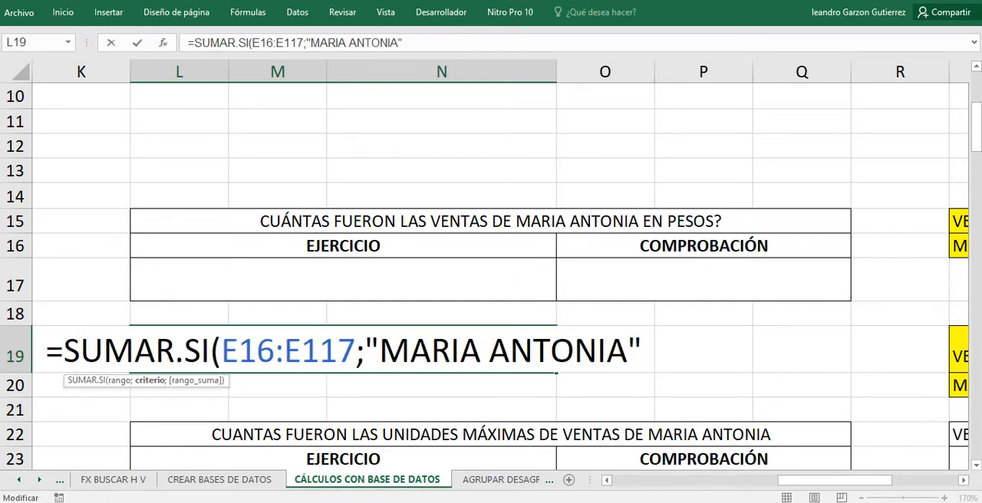
pyautogui.press('BackSpace')
pyautogui.press('BackSpace')
pyautogui.press('BackSpace')
pyautogui.press('BackSpace')
pyautogui.press('BackSpace')
pyautogui.press('BackSpace')
pyautogui.press('BackSpace')
pyautogui.press('BackSpace')
pyautogui.press('BackSpace')
pyautogui.press('BackSpace')
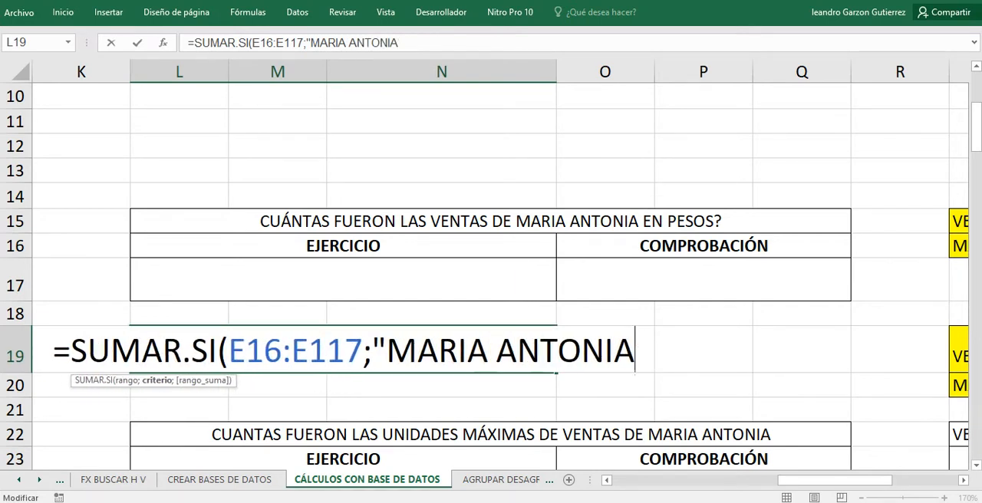
pyautogui.press('BackSpace')
pyautogui.press('BackSpace')
pyautogui.press('BackSpace')
pyautogui.press('BackSpace')
pyautogui.press('BackSpace')
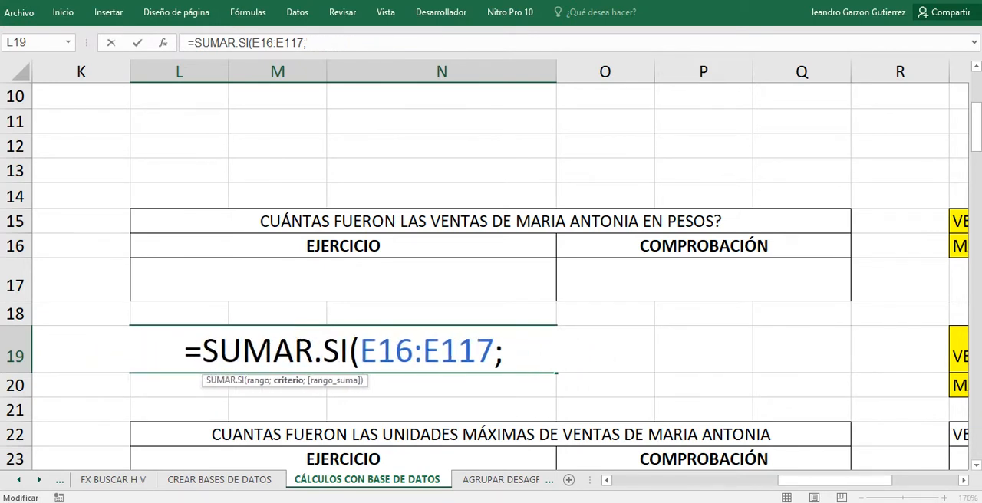
# Set cell S16, below the VENDEDOR heading, as the SUMAR.SI criterion in L19 and add the separator for the sum range.
pyautogui.moveTo(834, 480); pyautogui.dragTo(867, 480)
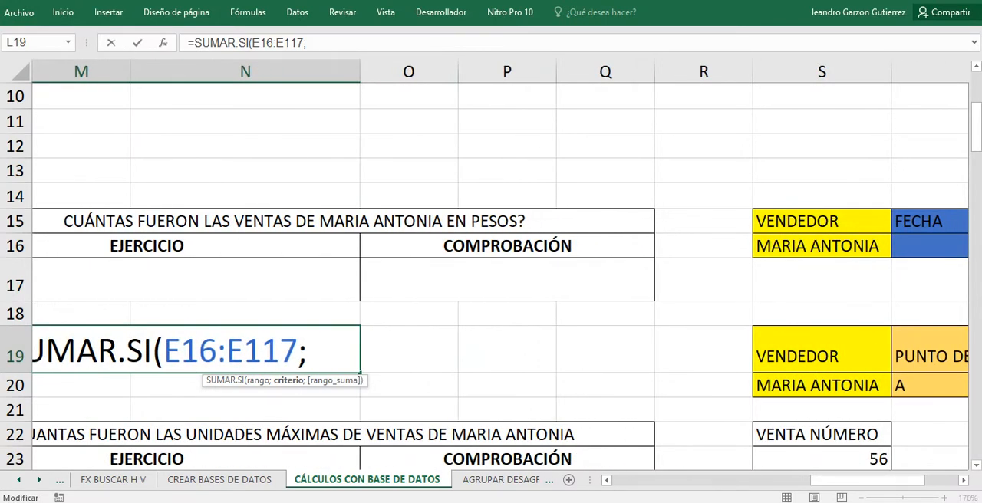
pyautogui.click(821, 247)
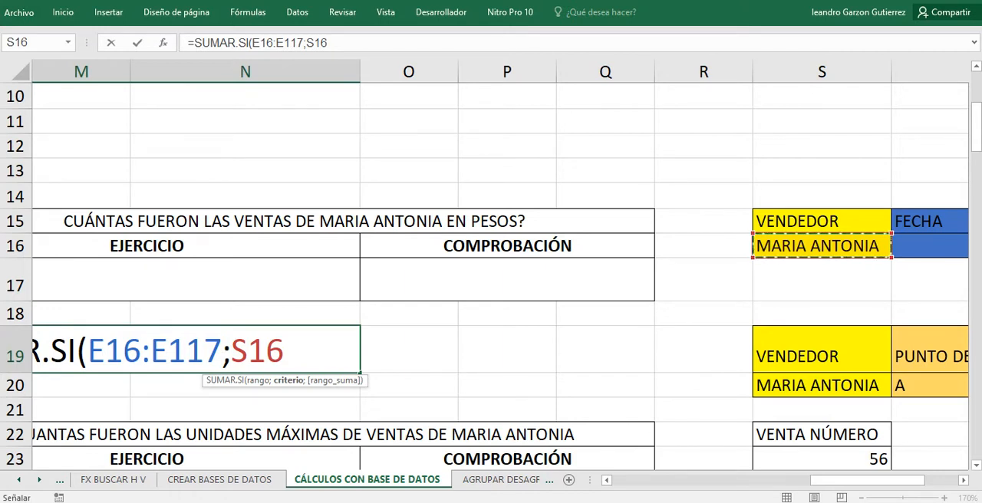
pyautogui.write(';')
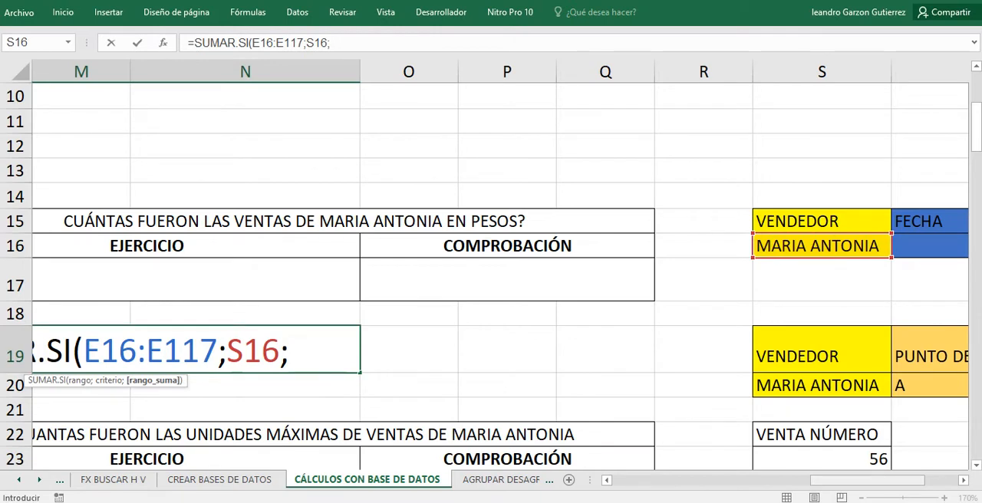
# Set I16:I117 of the VALOR UNITARIO column as the sum range and complete the SUMAR.SI formula in L19.
pyautogui.moveTo(843, 480); pyautogui.dragTo(741, 480)
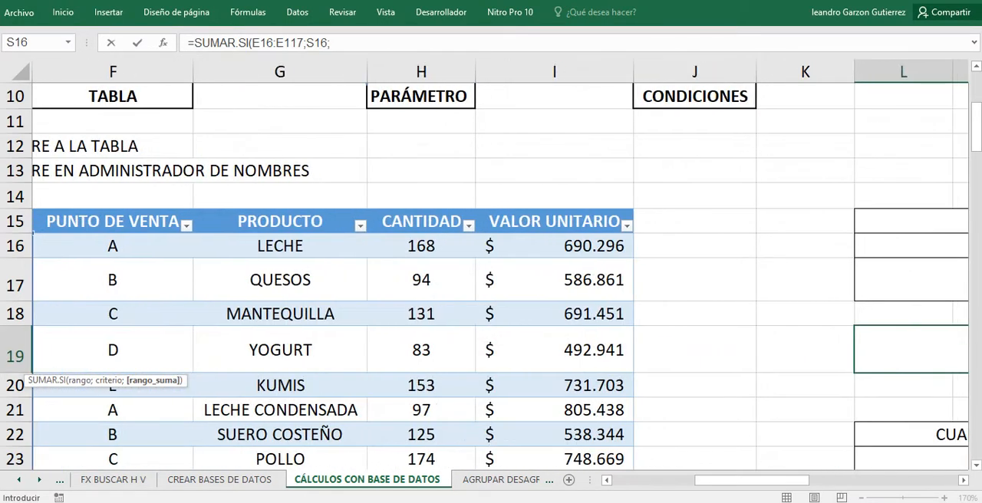
pyautogui.moveTo(553, 247); pyautogui.dragTo(630, 426)
pyautogui.moveTo(595, 469); pyautogui.dragTo(595, 469)
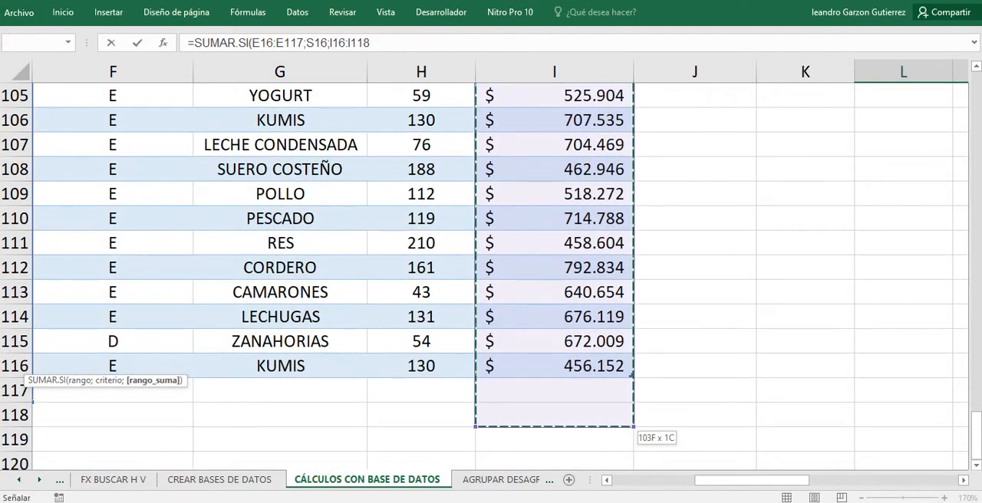
pyautogui.moveTo(621, 422); pyautogui.dragTo(621, 395)
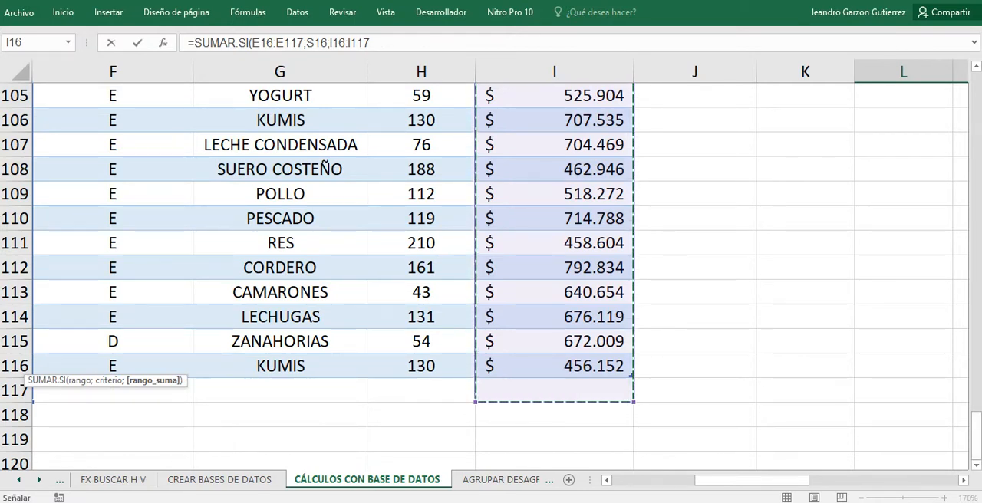
pyautogui.write(')')
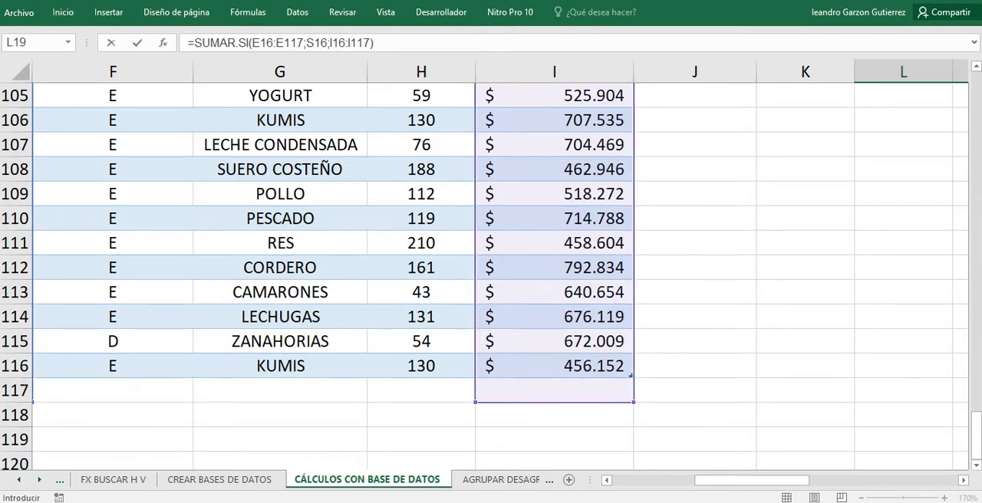
pyautogui.moveTo(976, 434); pyautogui.dragTo(976, 147)
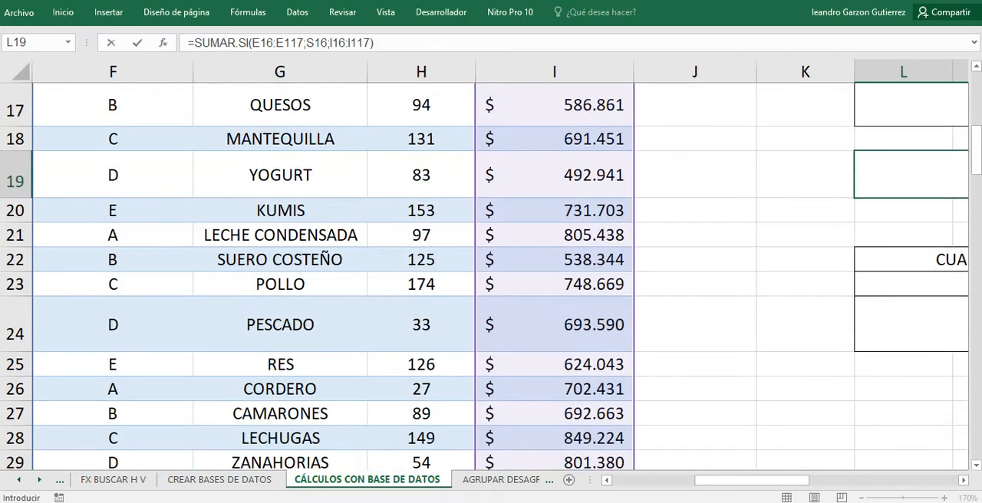
pyautogui.moveTo(751, 480); pyautogui.dragTo(851, 480)
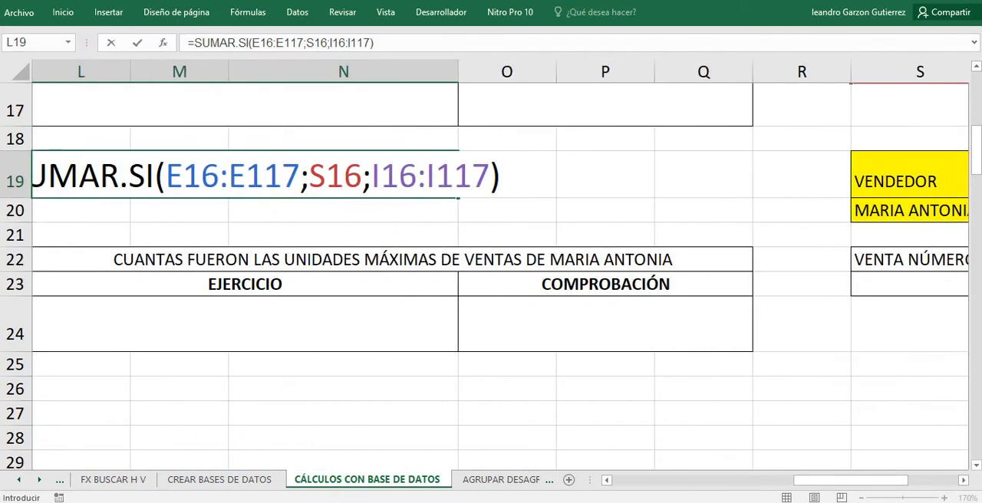
pyautogui.scroll(1, 490, 253)
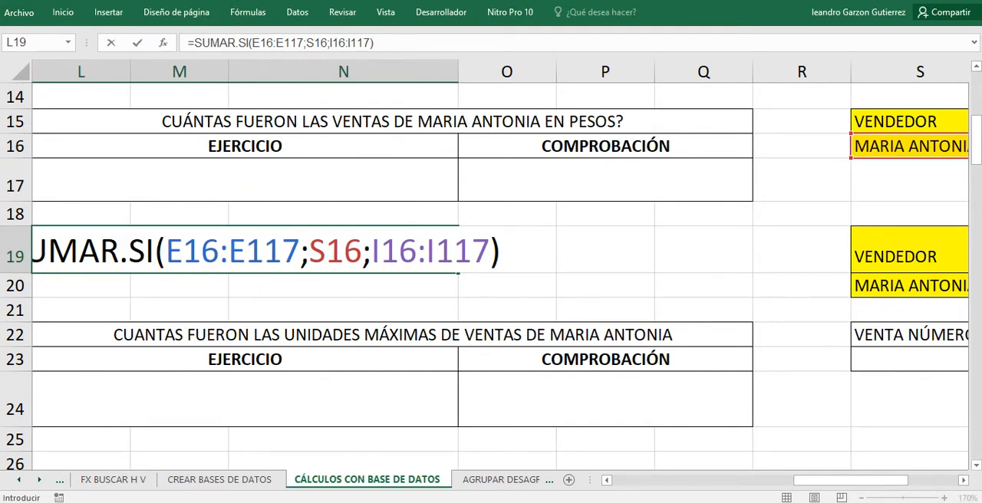
pyautogui.press('Return')
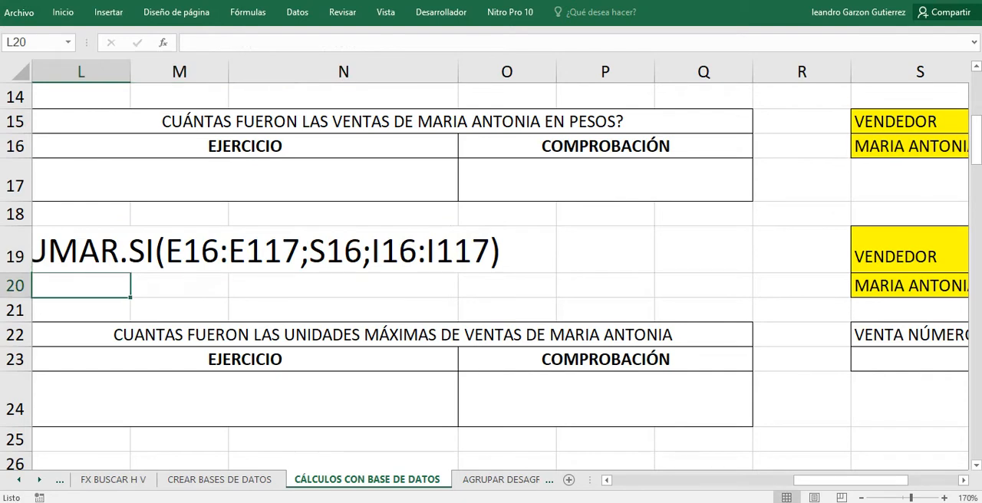
# Apply the Contabilidad number format with the $ symbol to the SUMAR.SI result in L19.
pyautogui.click(244, 251)
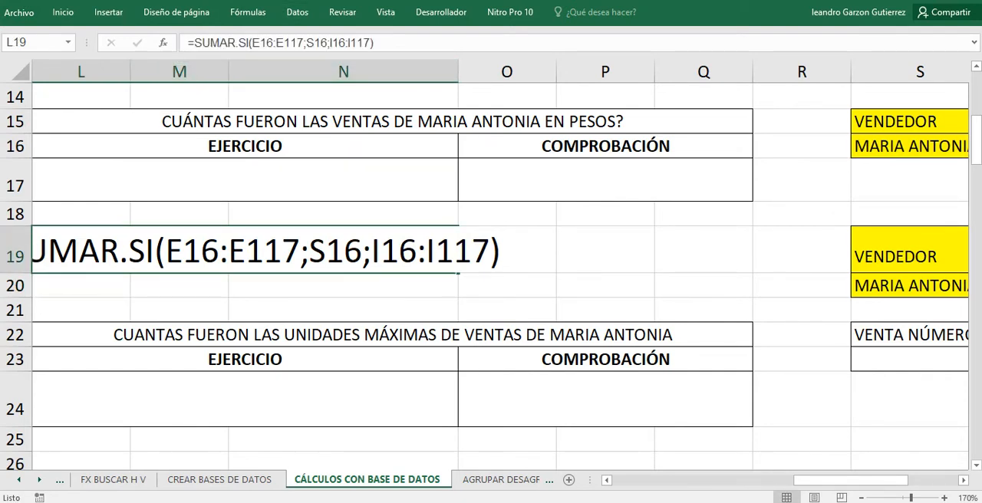
pyautogui.moveTo(850, 480); pyautogui.dragTo(818, 480)
pyautogui.click(406, 309)
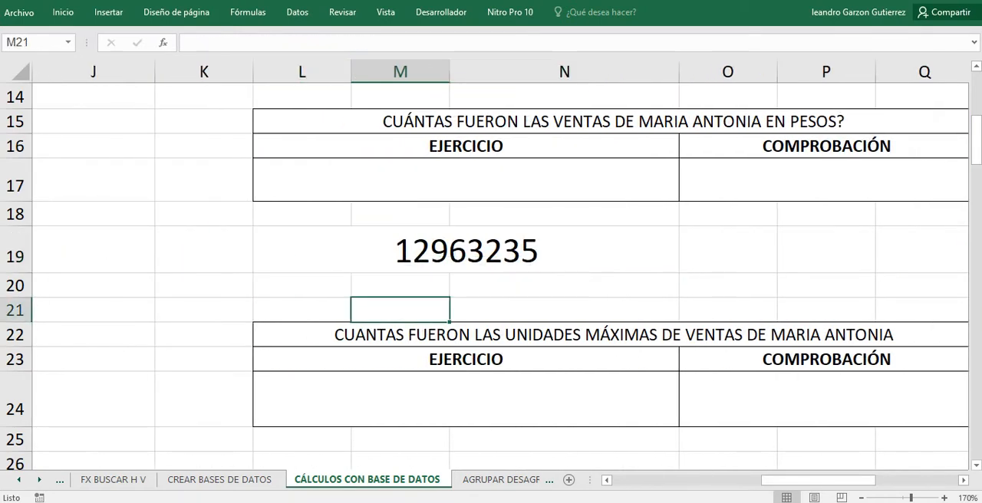
pyautogui.click(418, 251)
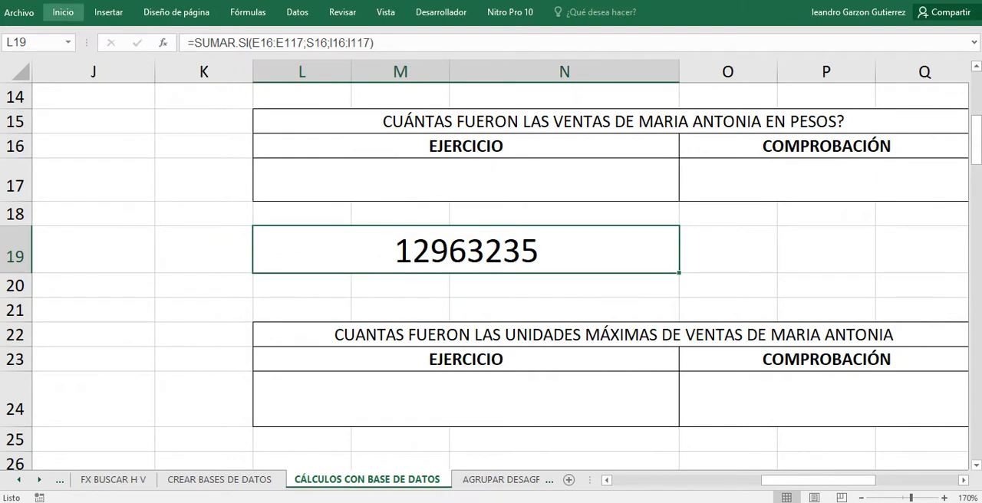
pyautogui.click(63, 13)
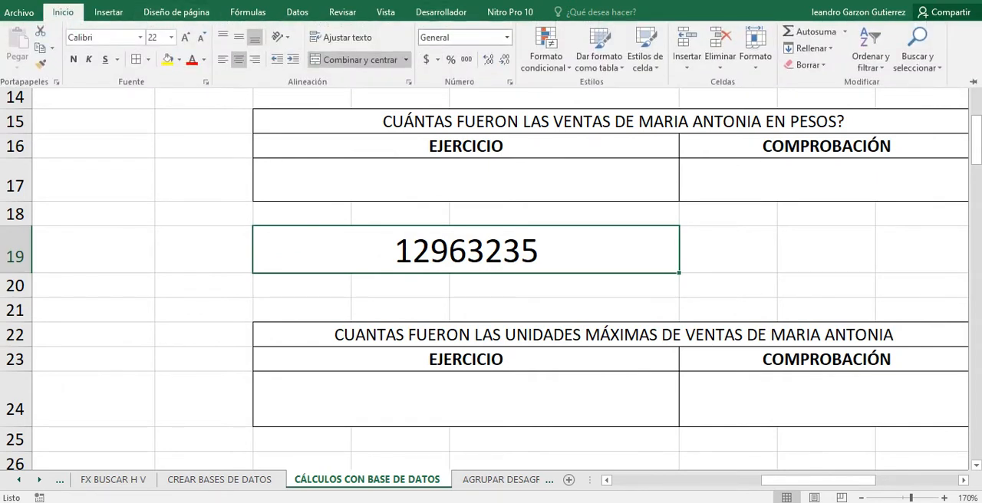
pyautogui.click(426, 60)
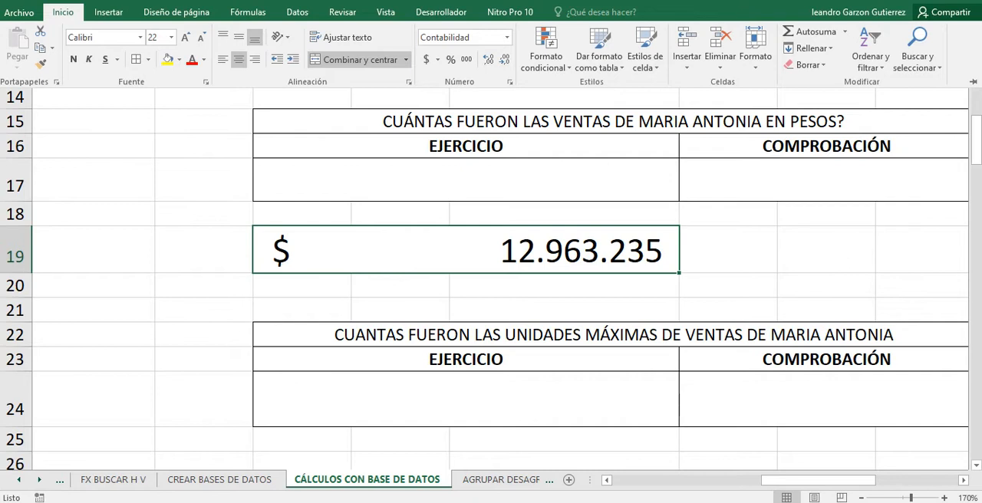
pyautogui.click(63, 12)
# Start a BDSUMA formula in L17, the sales-in-pesos exercise cell, with CALCULOSBD1 as the database, and add the separator for the field name.
pyautogui.click(466, 180)
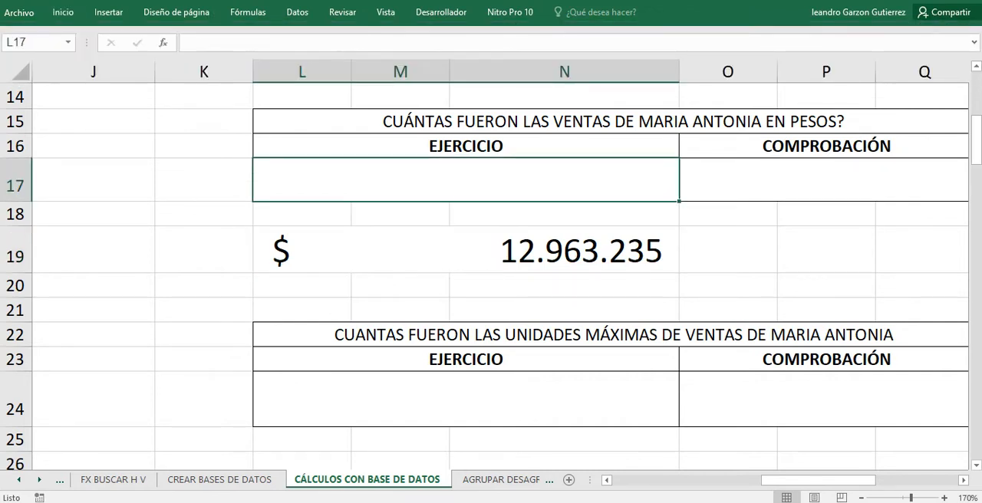
pyautogui.write('=')
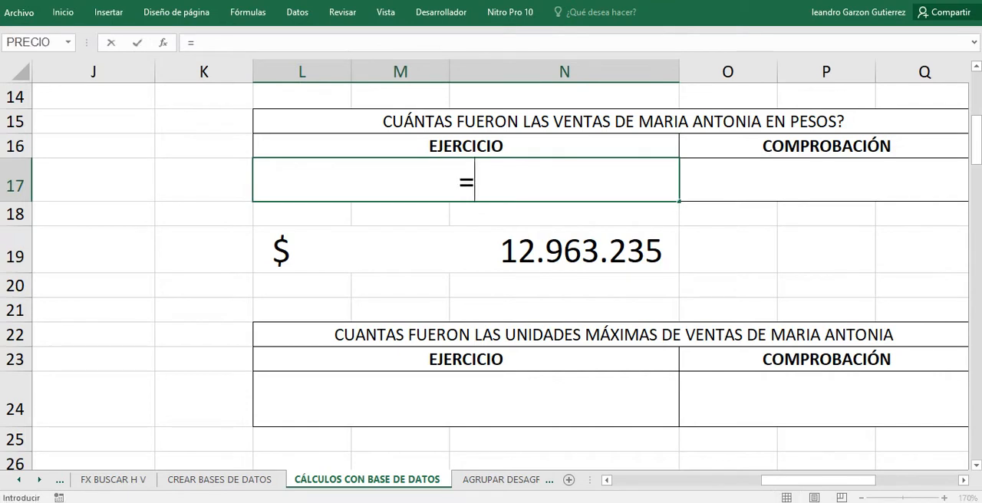
pyautogui.write('BD')
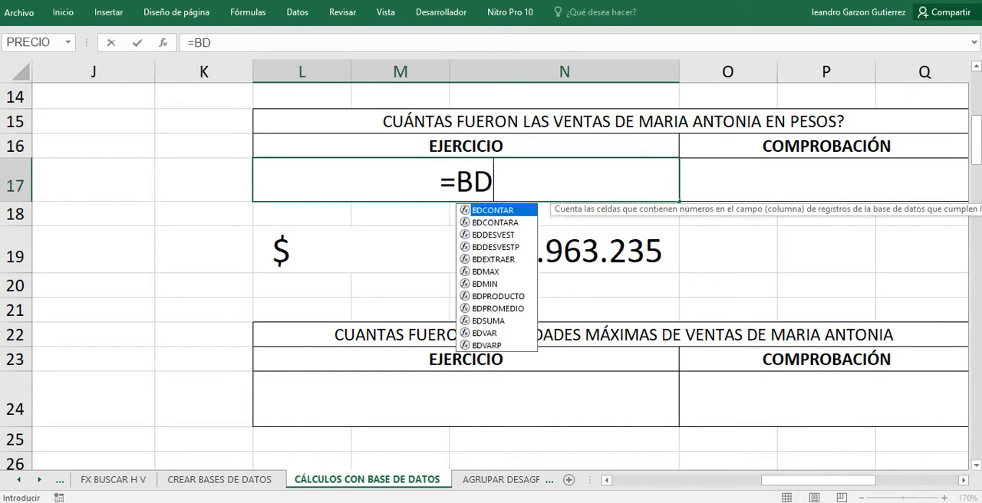
pyautogui.write('SUMA')
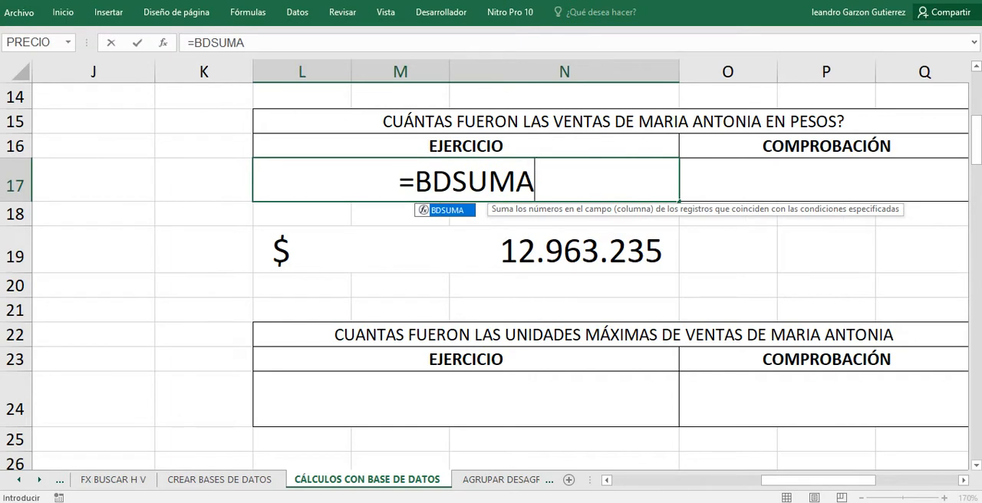
pyautogui.write('(')
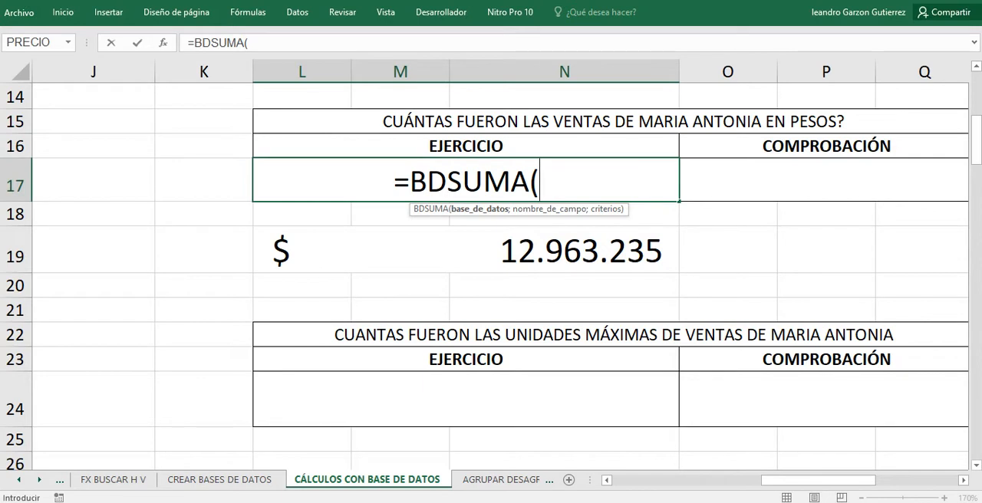
pyautogui.write('CA')
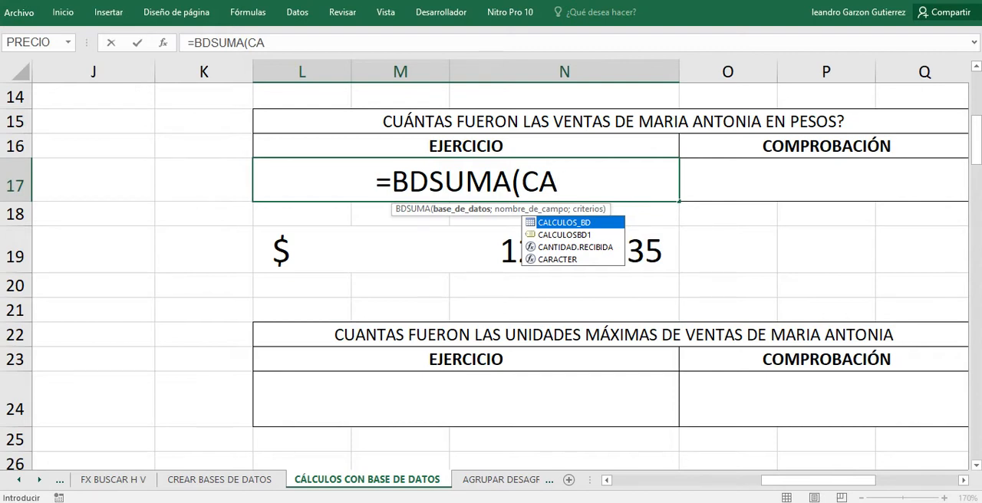
pyautogui.press('Down')
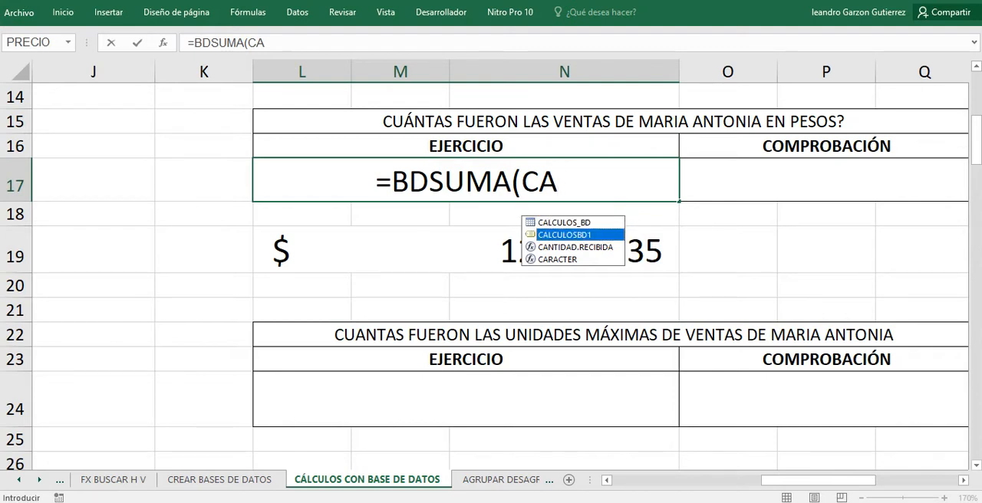
pyautogui.press('Tab')
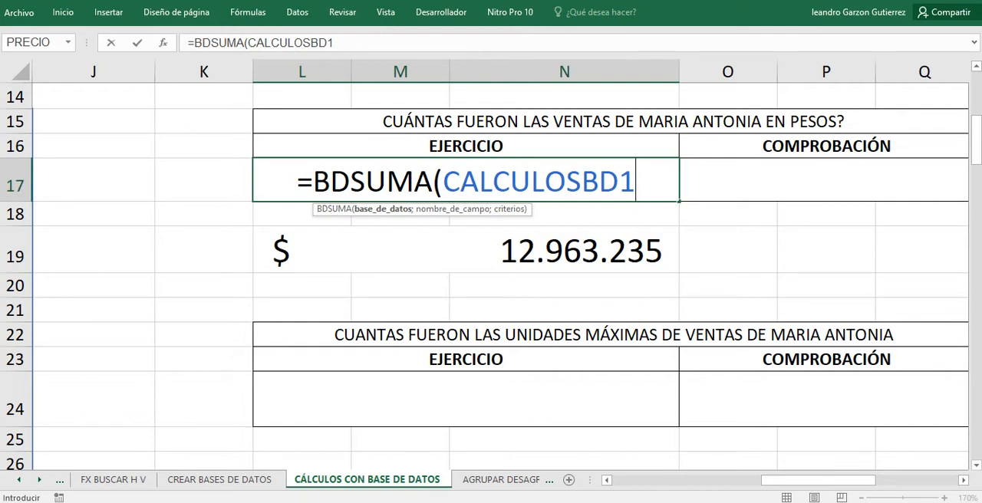
pyautogui.write(';')
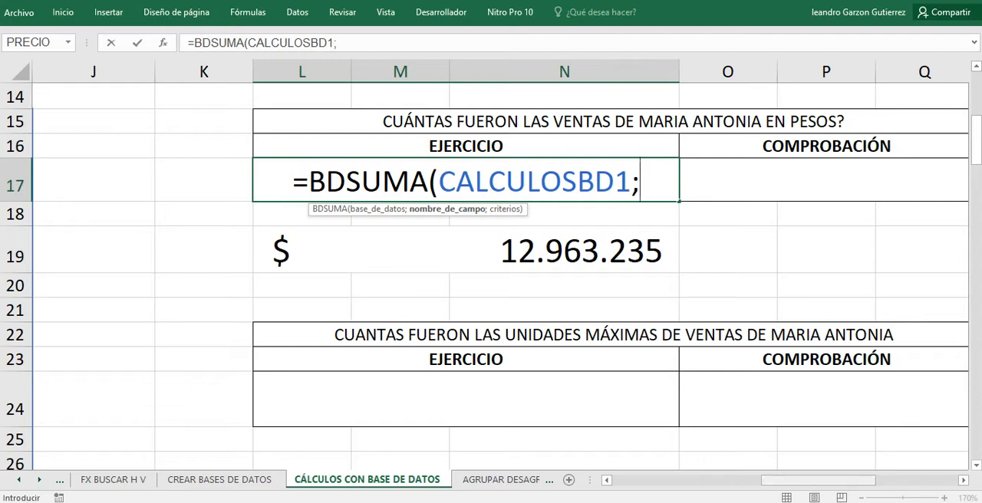
# Set the VALOR UNITARIO table header in I15 as the BDSUMA field name in L17 and add the separator for the criteria.
pyautogui.moveTo(818, 480); pyautogui.dragTo(734, 480)
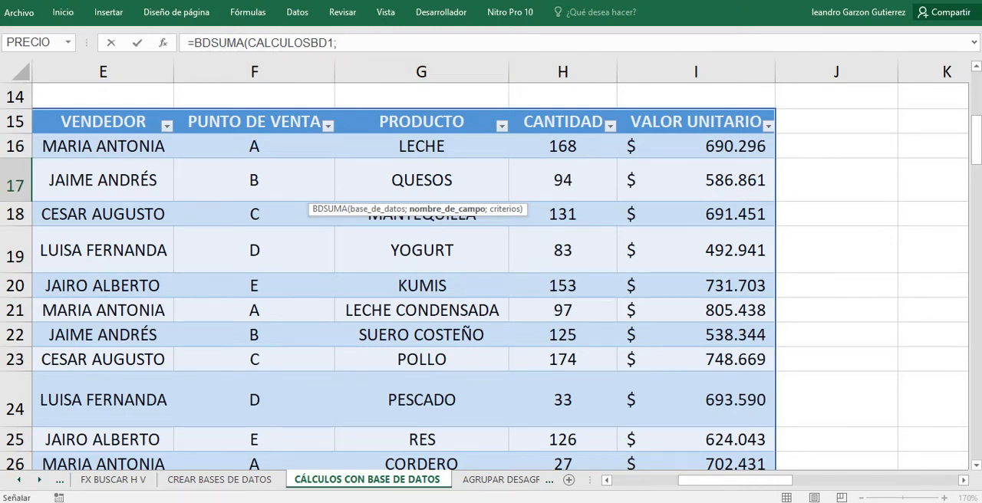
pyautogui.scroll(3, 491, 269)
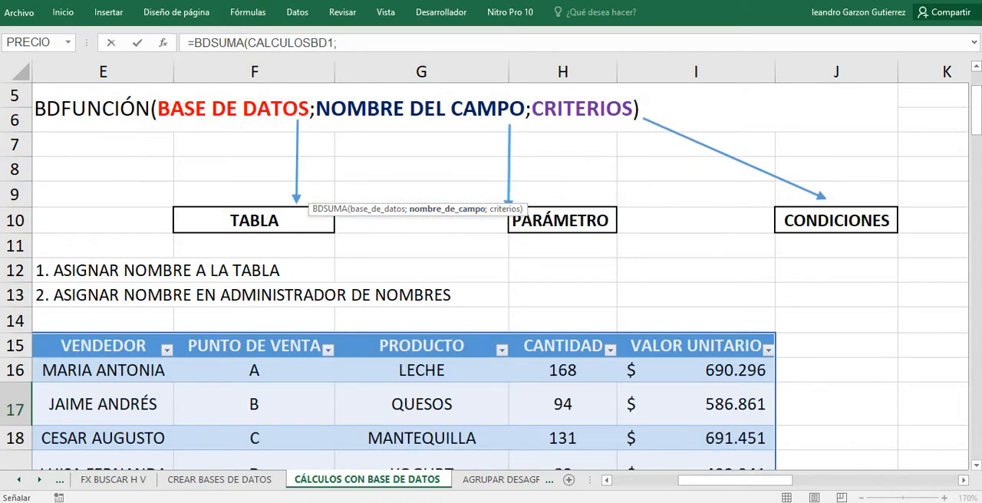
pyautogui.scroll(-3, 491, 269)
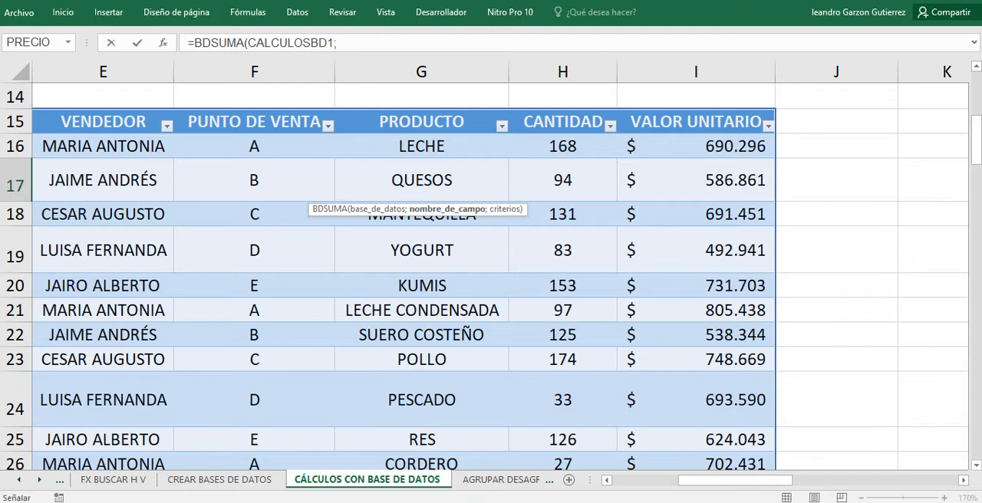
pyautogui.click(696, 122)
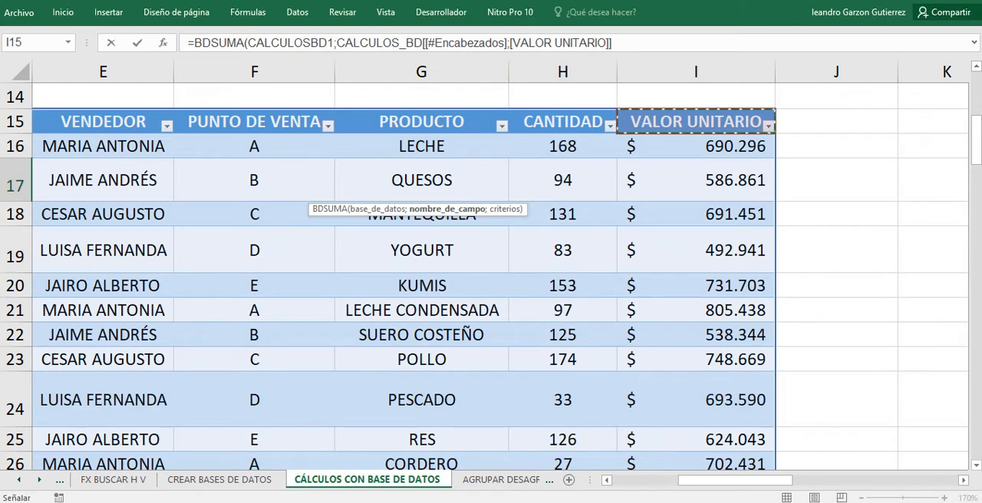
pyautogui.moveTo(734, 480); pyautogui.dragTo(834, 479)
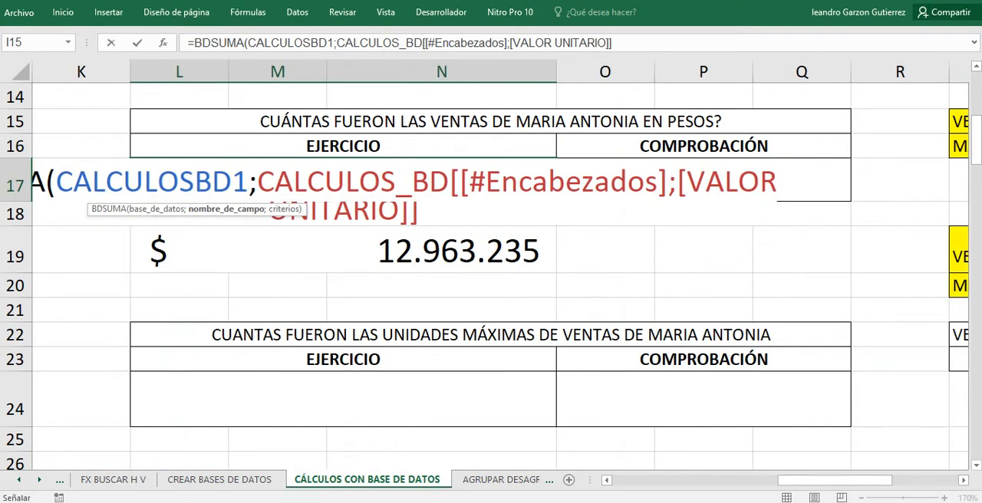
pyautogui.click(614, 43)
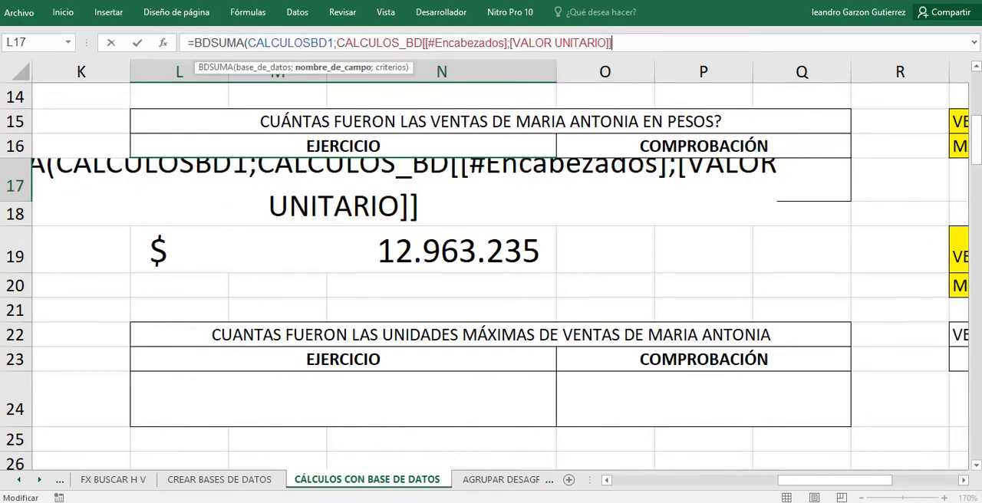
pyautogui.write(';')
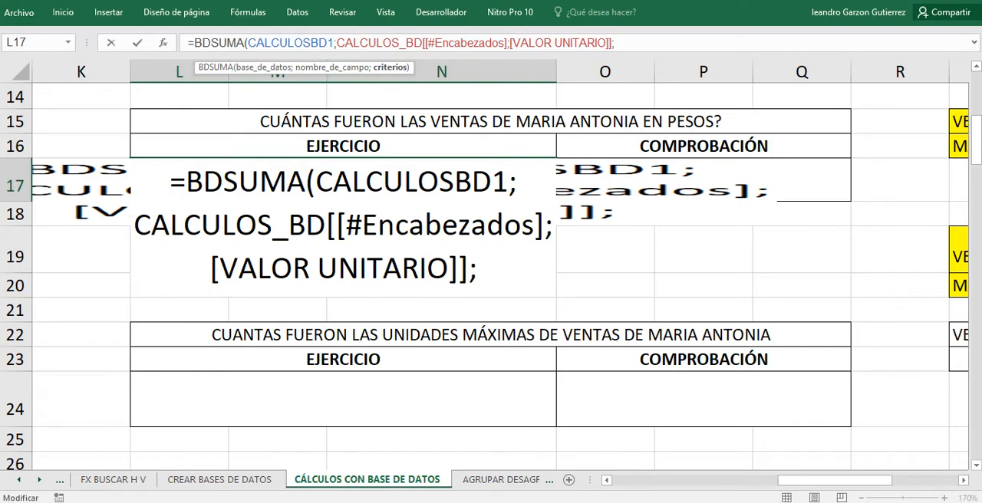
# Set S15:S16, the VENDEDOR heading and the seller below it, as the criteria range of the BDSUMA formula in L17.
pyautogui.moveTo(831, 480); pyautogui.dragTo(878, 480)
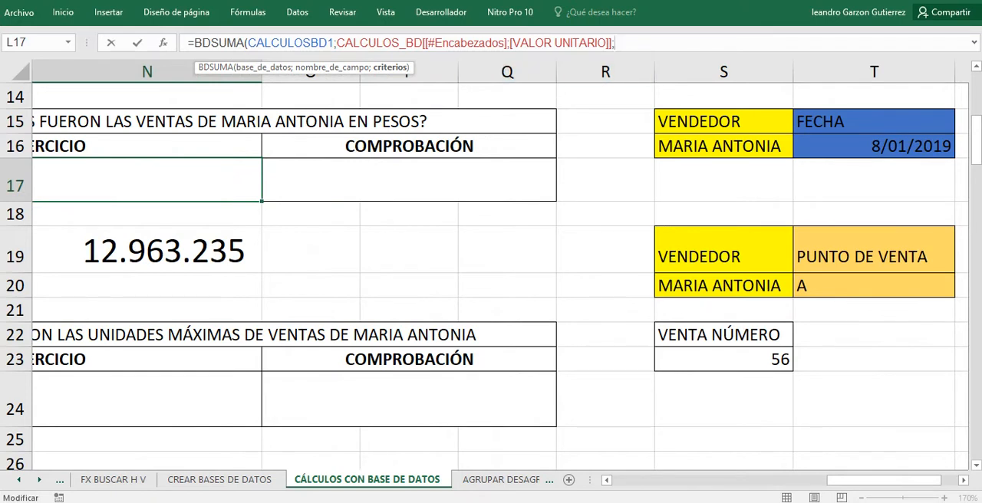
pyautogui.click(723, 122)
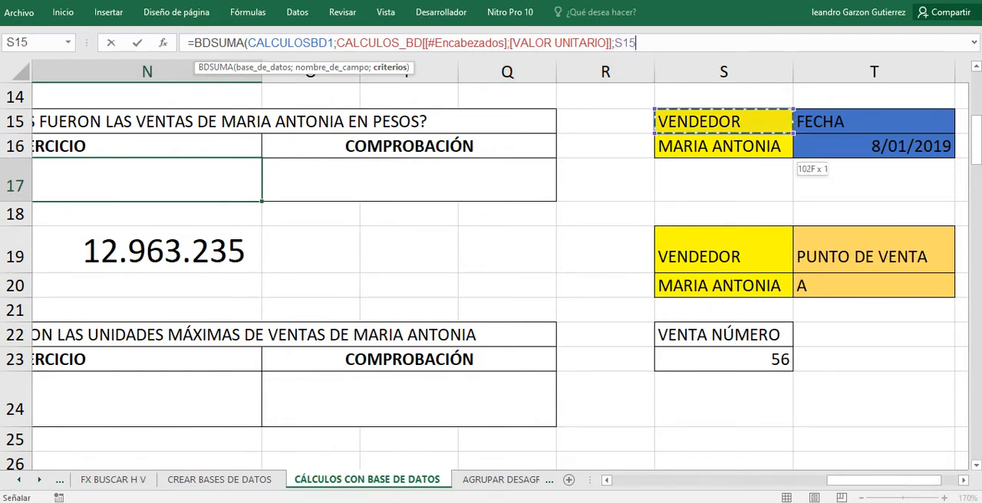
pyautogui.moveTo(723, 121); pyautogui.dragTo(723, 145)
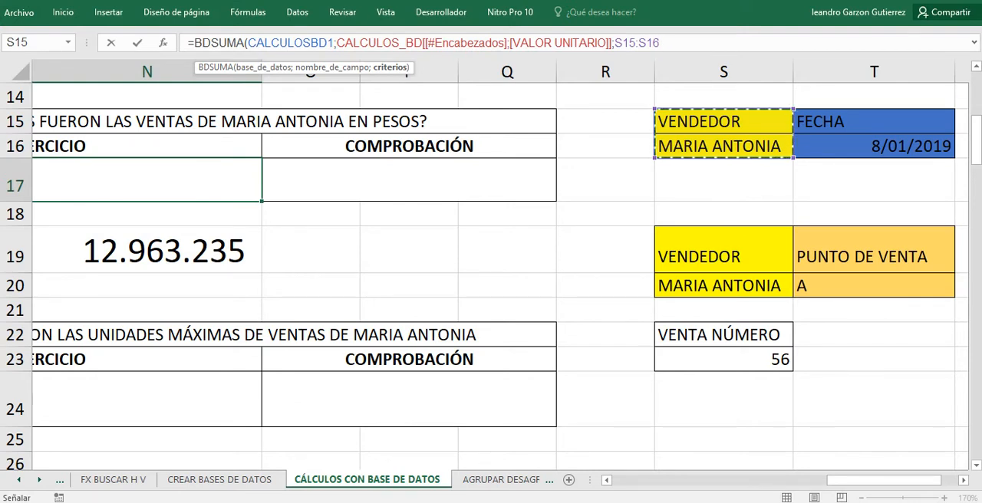
# Close the criteria argument of the BDSUMA formula in L17 and enter the completed formula.
pyautogui.write(')')
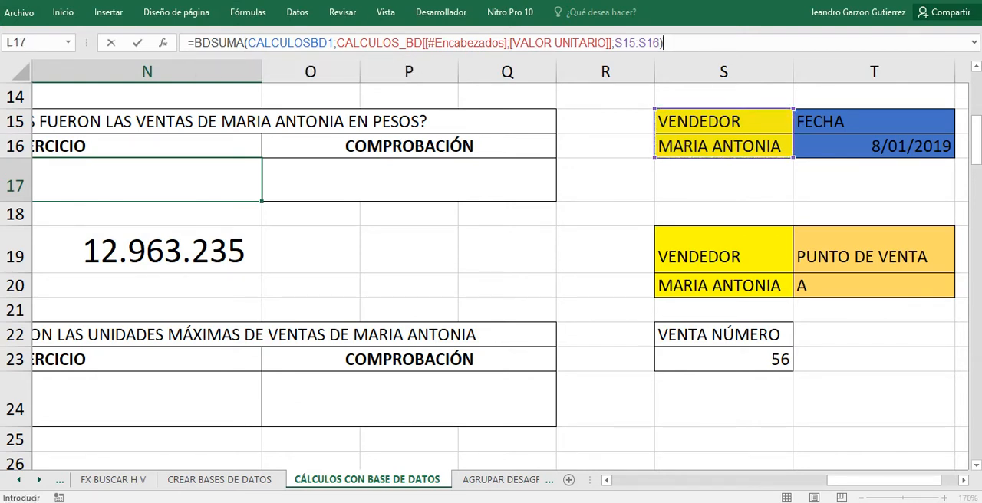
pyautogui.moveTo(884, 480); pyautogui.dragTo(818, 480)
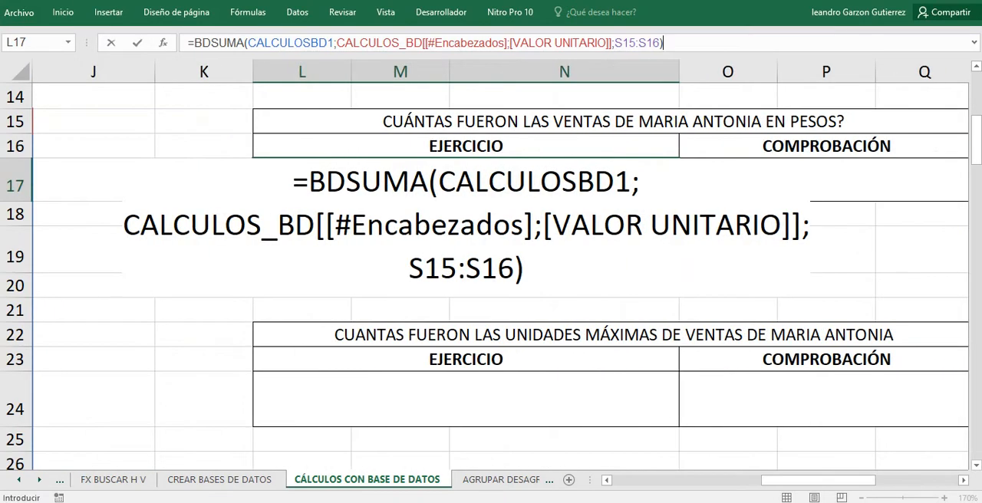
pyautogui.press('Escape')
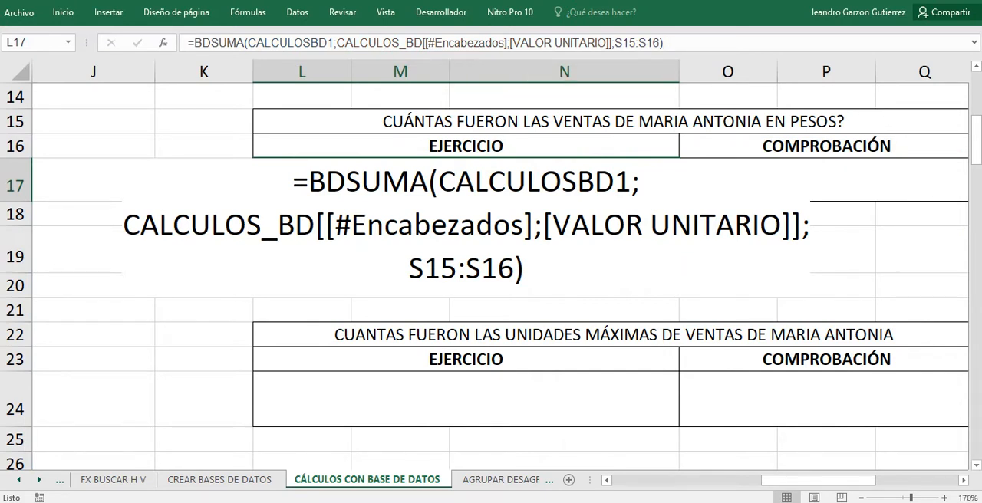
pyautogui.click(629, 43)
pyautogui.click(681, 43)
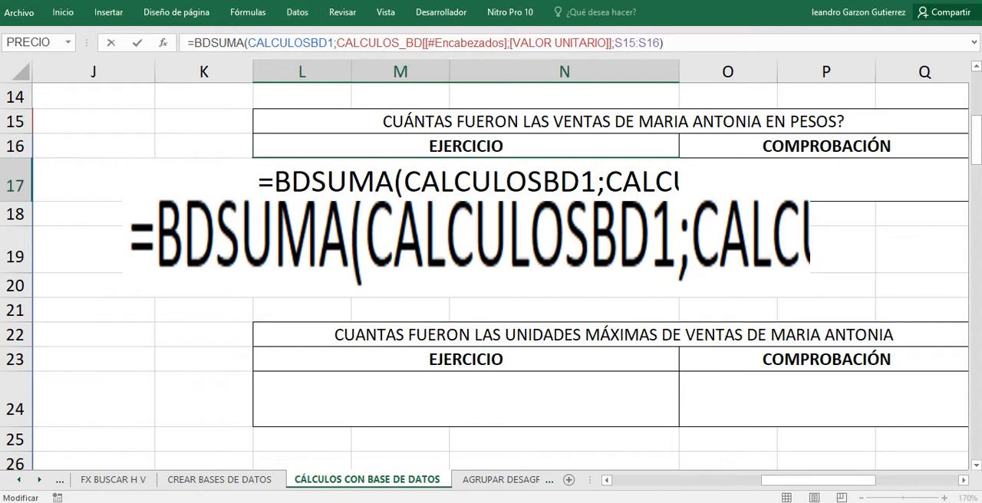
pyautogui.press('Return')
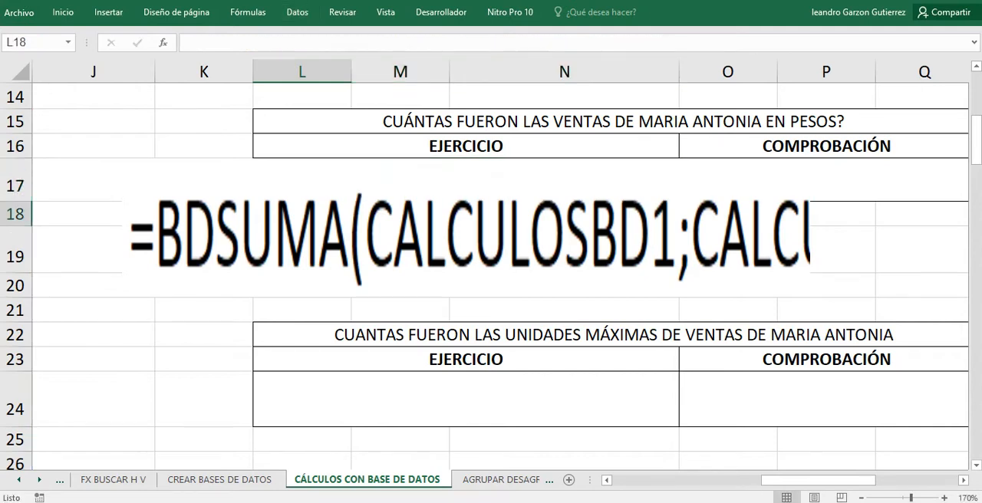
pyautogui.scroll(-6, 484, 276)
pyautogui.scroll(7, 485, 276)
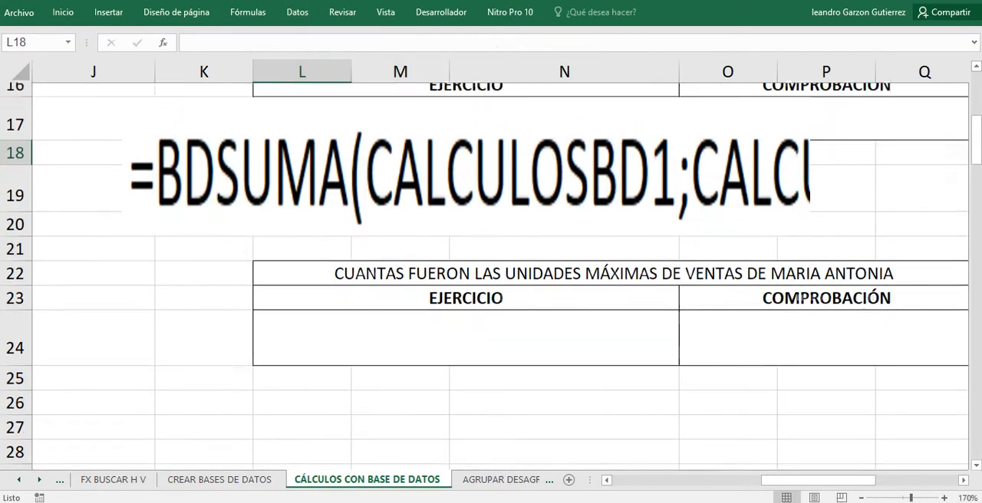
pyautogui.click(203, 170)
pyautogui.scroll(-4, 485, 276)
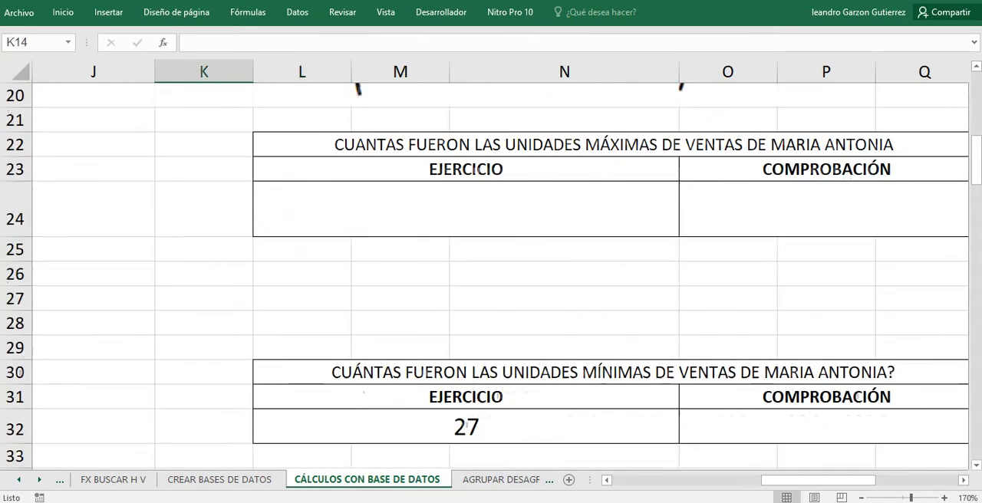
pyautogui.scroll(7, 484, 276)
pyautogui.scroll(-5, 485, 276)
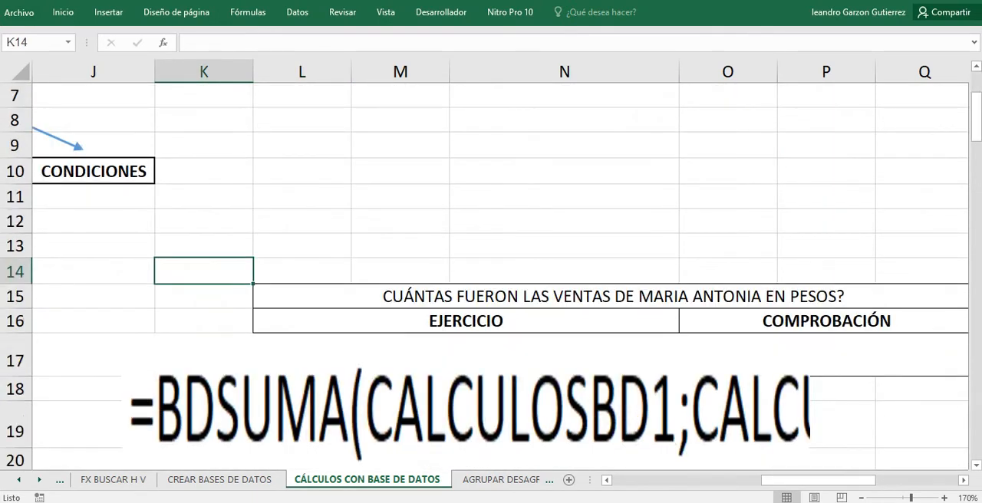
pyautogui.click(537, 130)
pyautogui.click(563, 163)
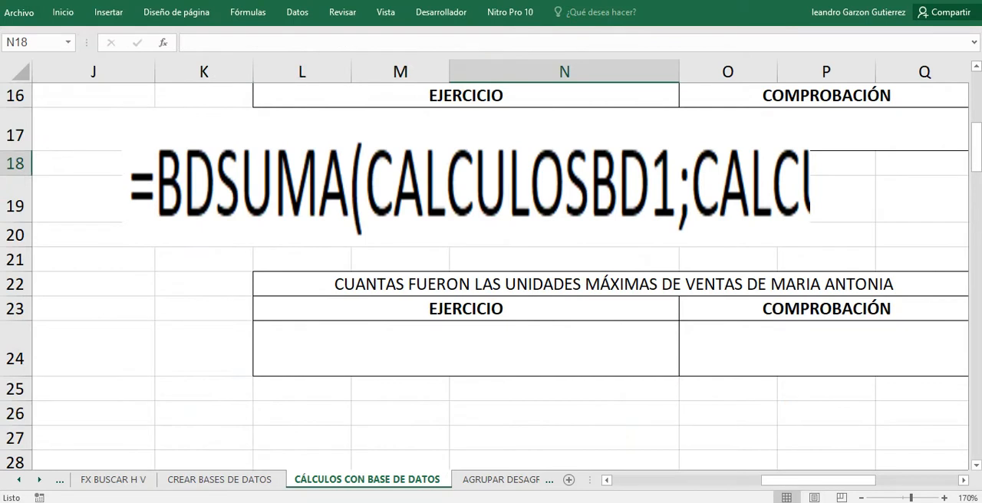
pyautogui.click(297, 13)
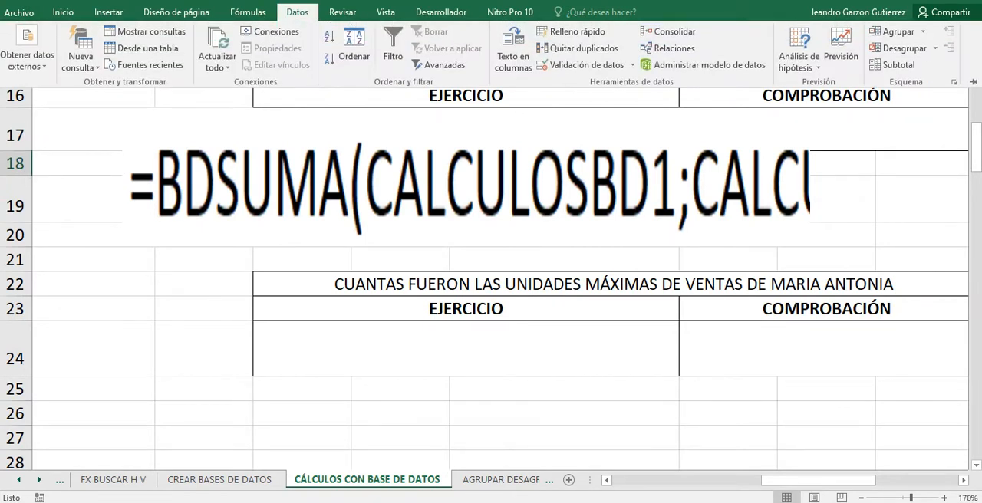
pyautogui.click(297, 12)
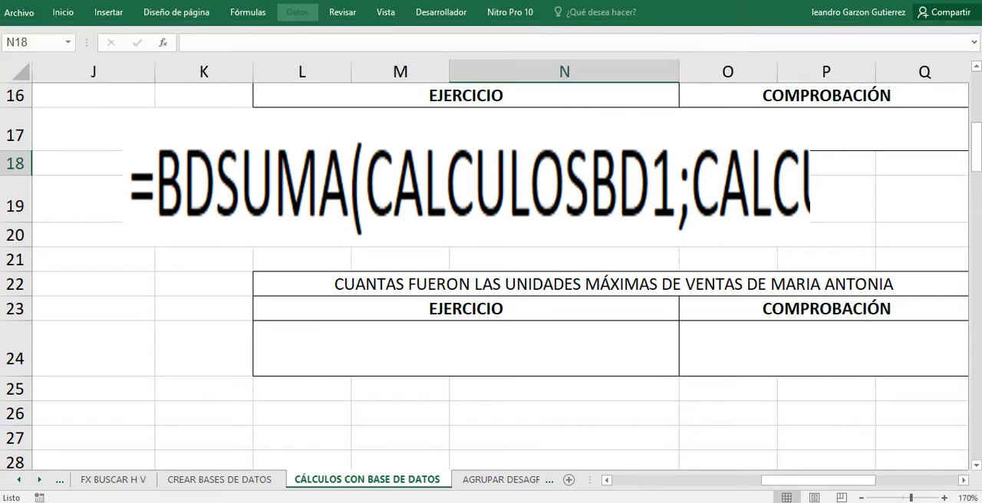
# Examine the SUMAR.SI formula in L19 and its range, criterion and sum-range arguments without changing them.
pyautogui.click(466, 200)
pyautogui.scroll(5, 484, 276)
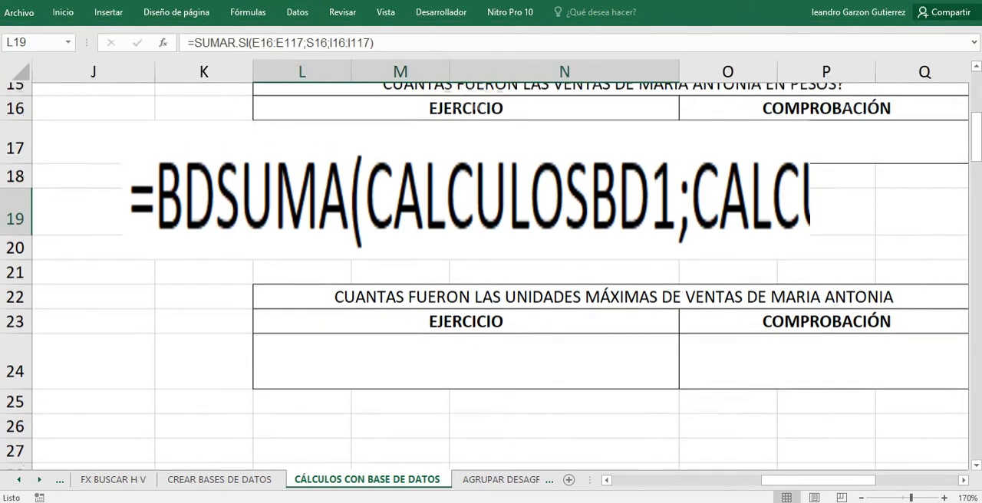
pyautogui.scroll(-7, 491, 276)
pyautogui.scroll(6, 491, 276)
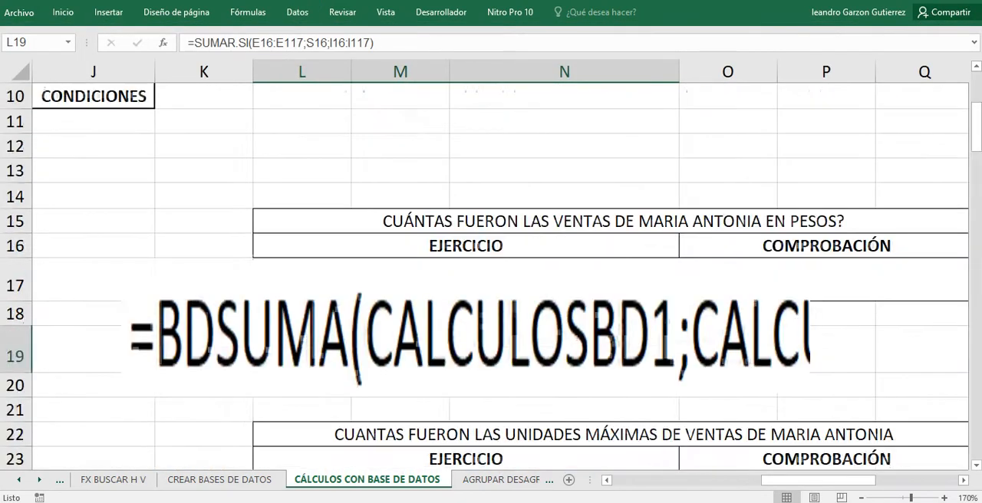
pyautogui.scroll(-4, 491, 276)
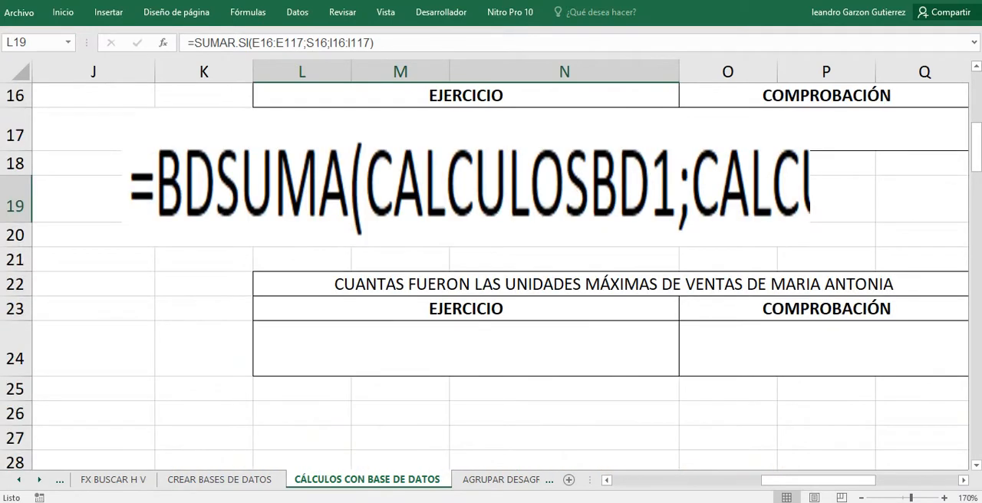
pyautogui.click(377, 43)
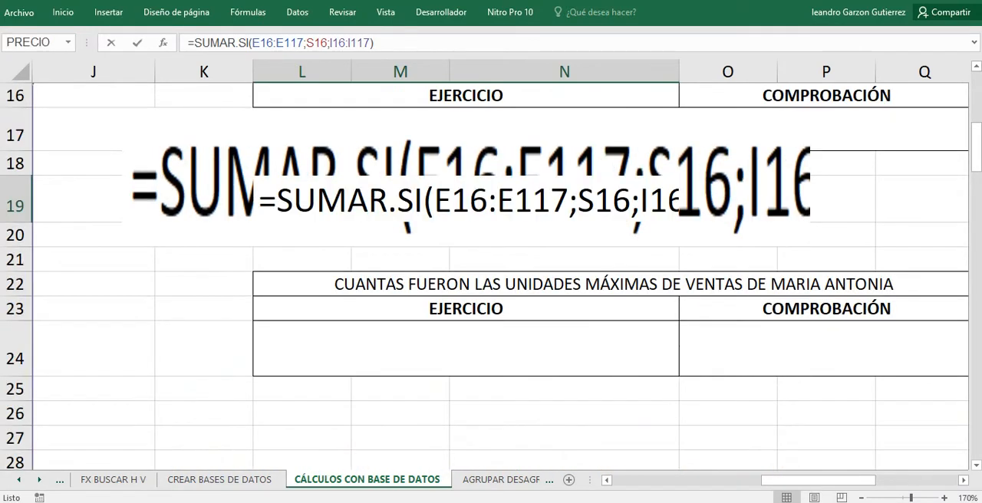
pyautogui.moveTo(376, 43); pyautogui.dragTo(187, 43)
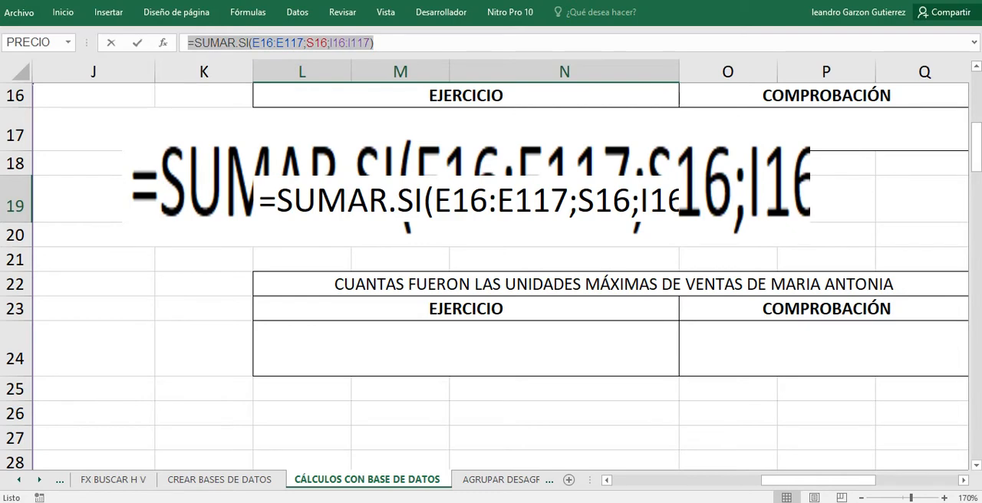
pyautogui.click(377, 43)
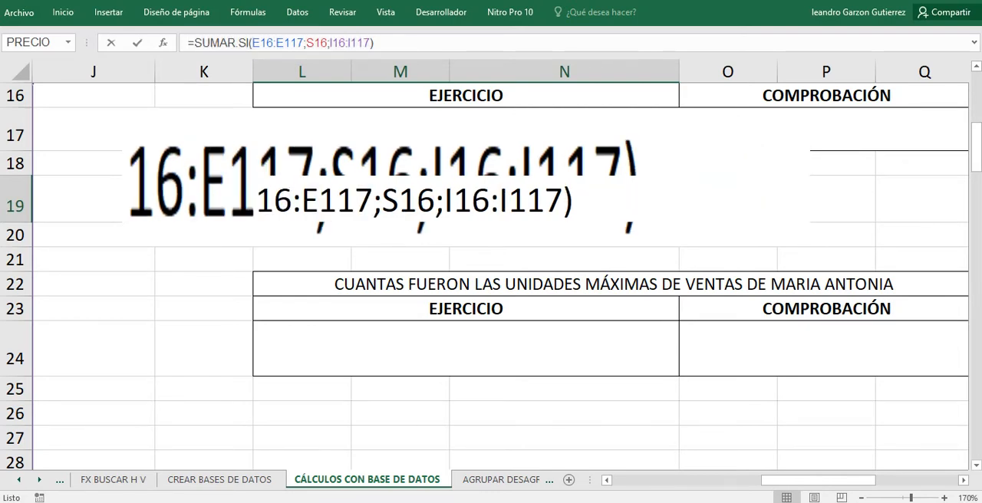
pyautogui.hotkey('ctrl', 'shift', 'u')
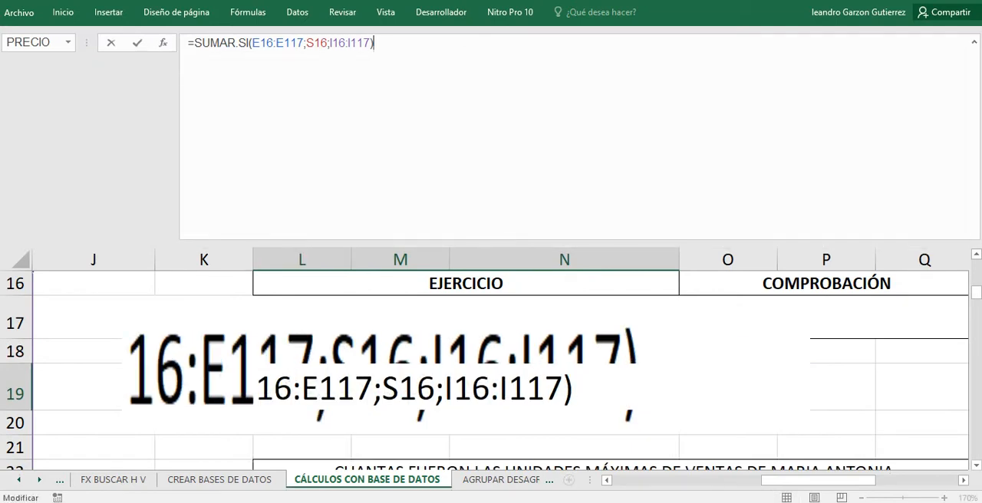
pyautogui.hotkey('ctrl', 'shift', 'u')
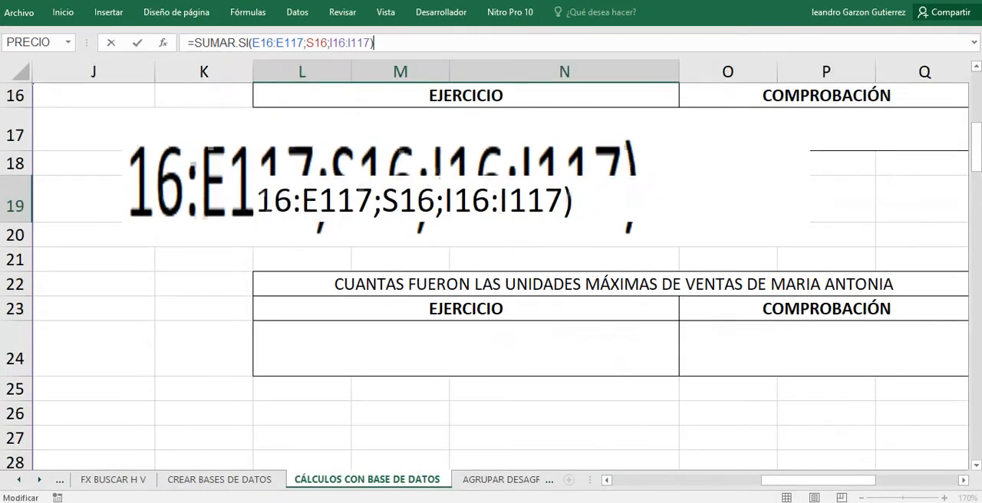
pyautogui.press('Escape')
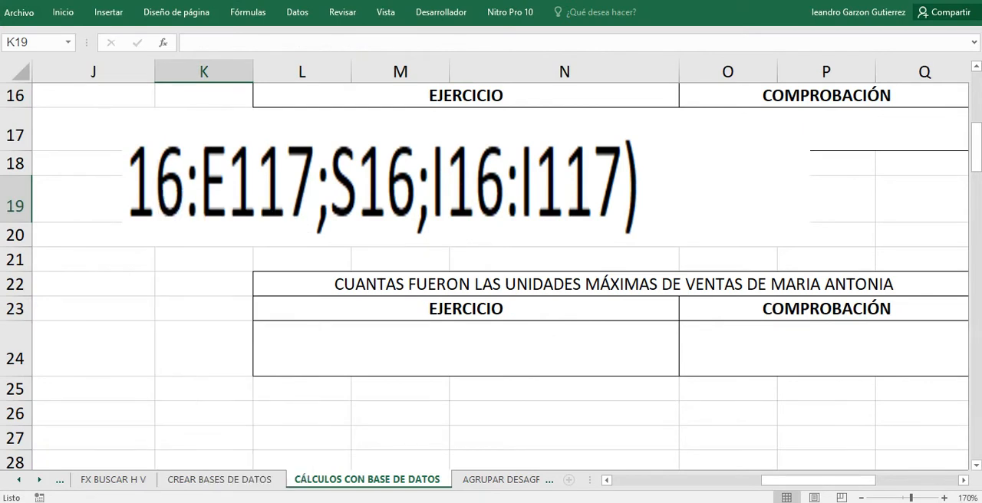
pyautogui.rightClick(166, 310)
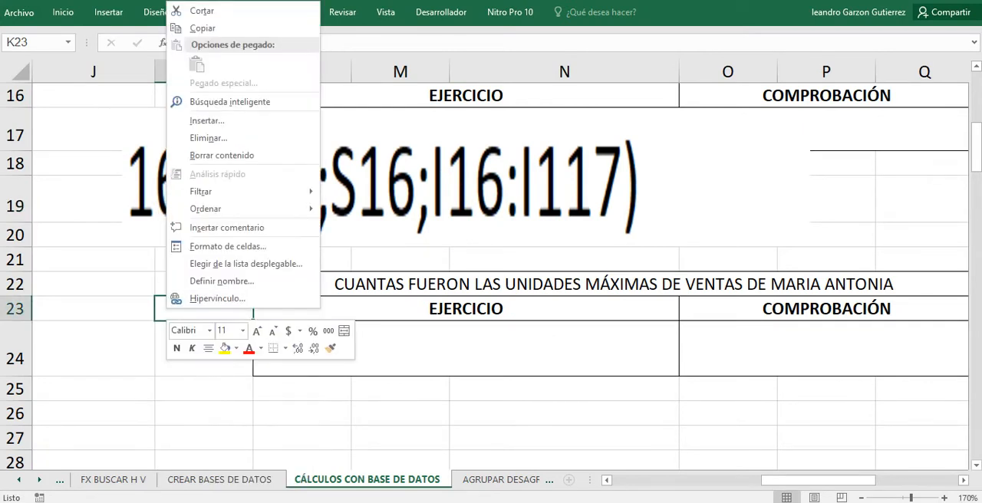
pyautogui.press('Escape')
pyautogui.scroll(5, 500, 276)
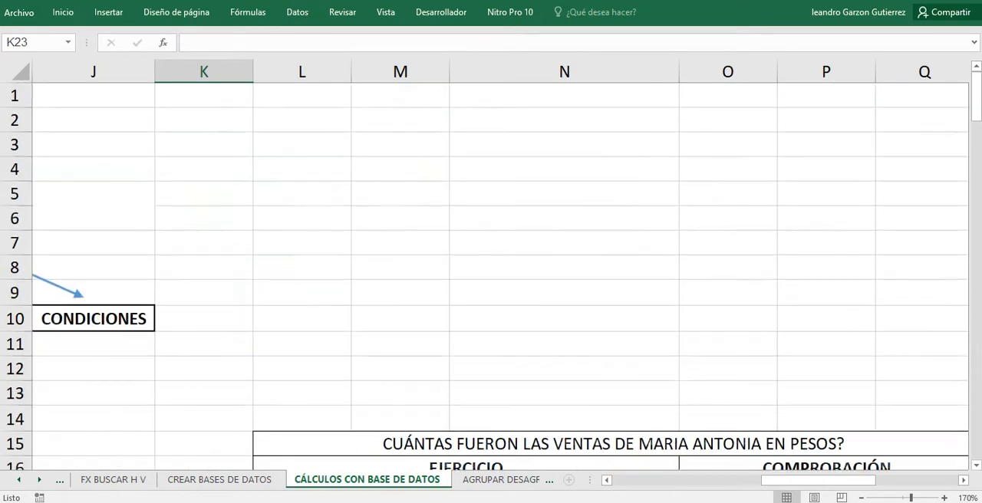
pyautogui.scroll(-3, 500, 276)
pyautogui.click(466, 279)
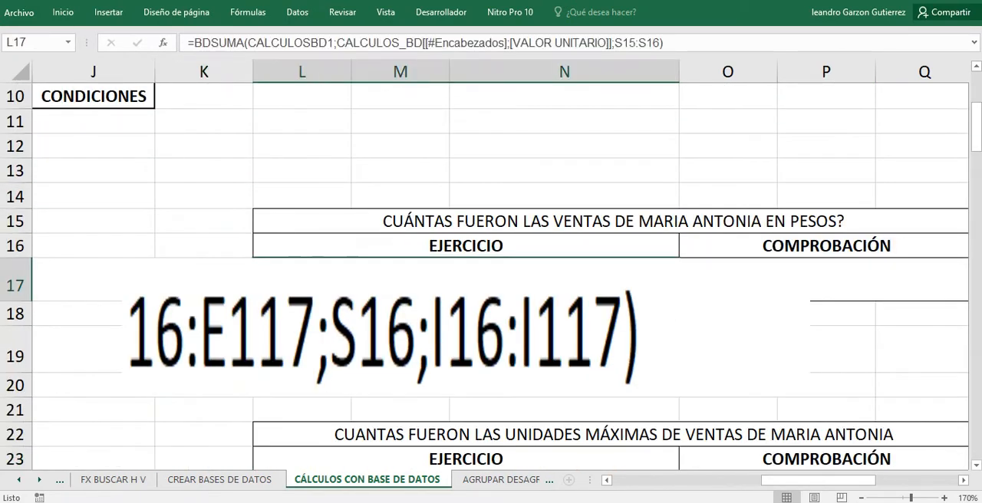
pyautogui.click(465, 350)
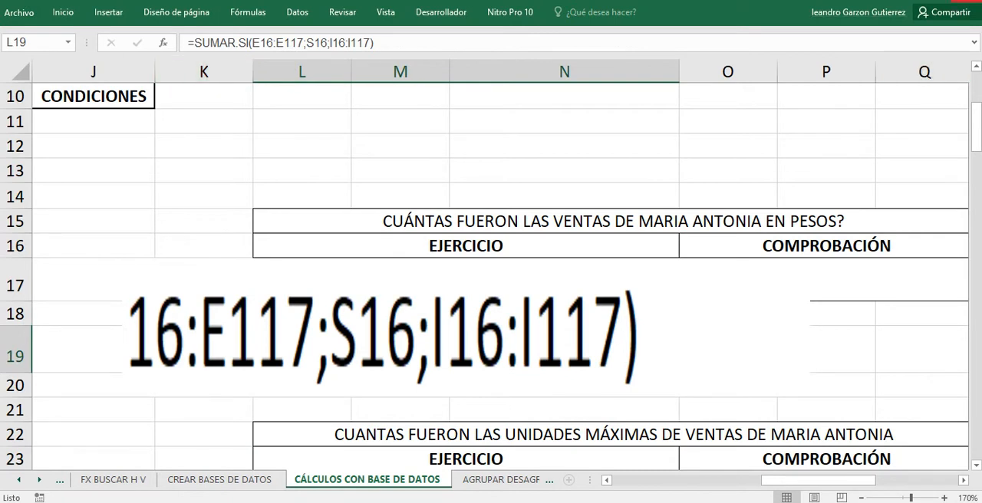
# Close the workbook without saving and reopen SUPERMERCADO DOÑA SEGUNDA BLANCO from its folder in File Explorer, dismissing the Office activation notice.
pyautogui.click(966, 1)
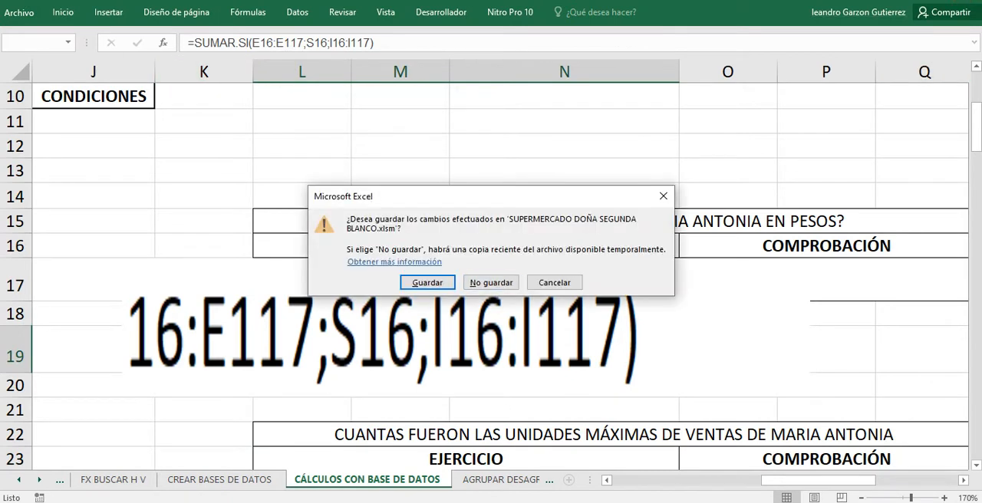
pyautogui.click(490, 283)
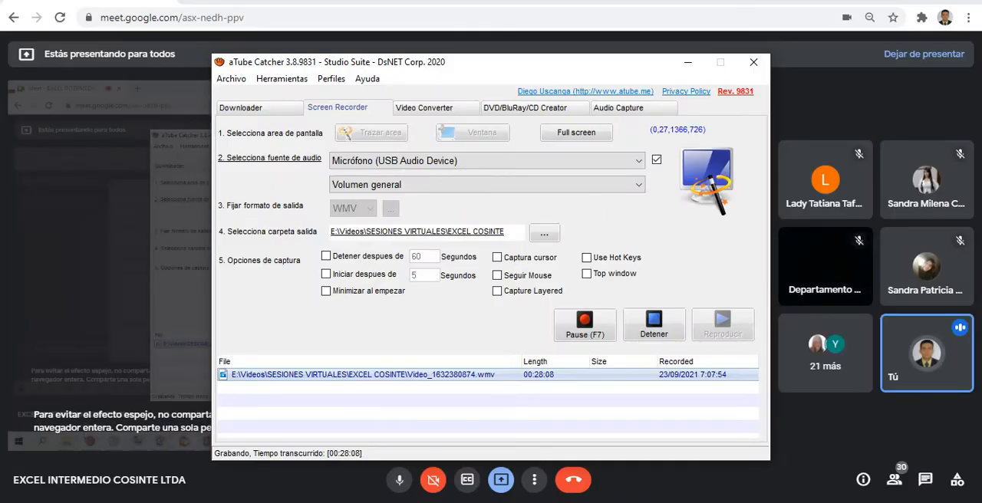
pyautogui.moveTo(88, 502)
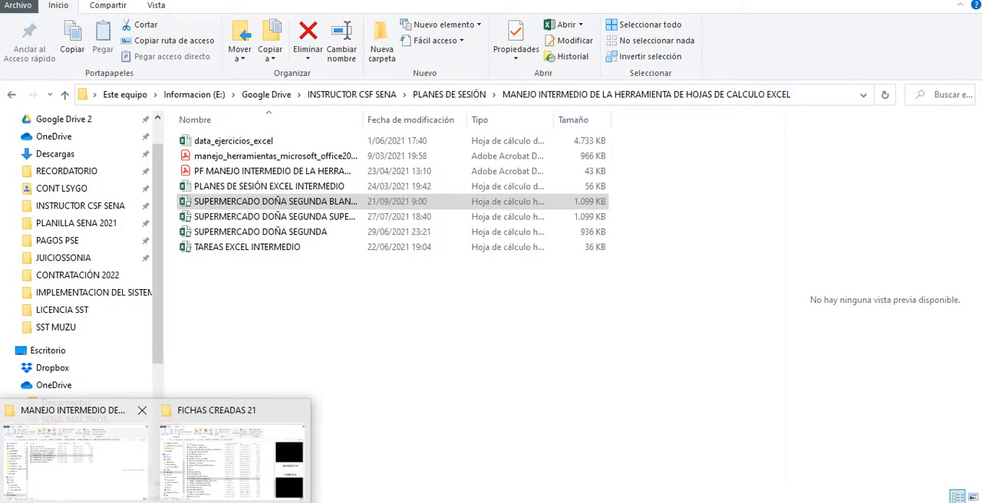
pyautogui.click(77, 459)
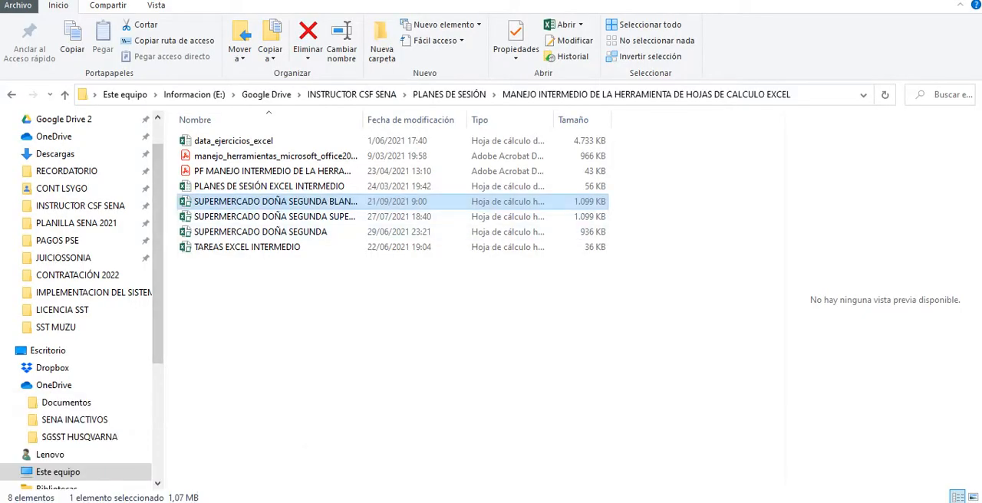
pyautogui.click(274, 202)
pyautogui.doubleClick(274, 201)
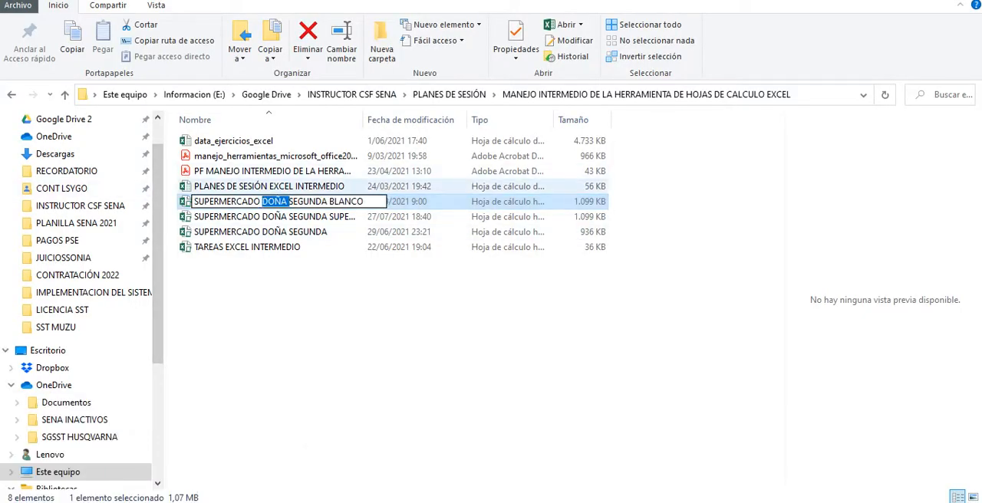
pyautogui.press('Escape')
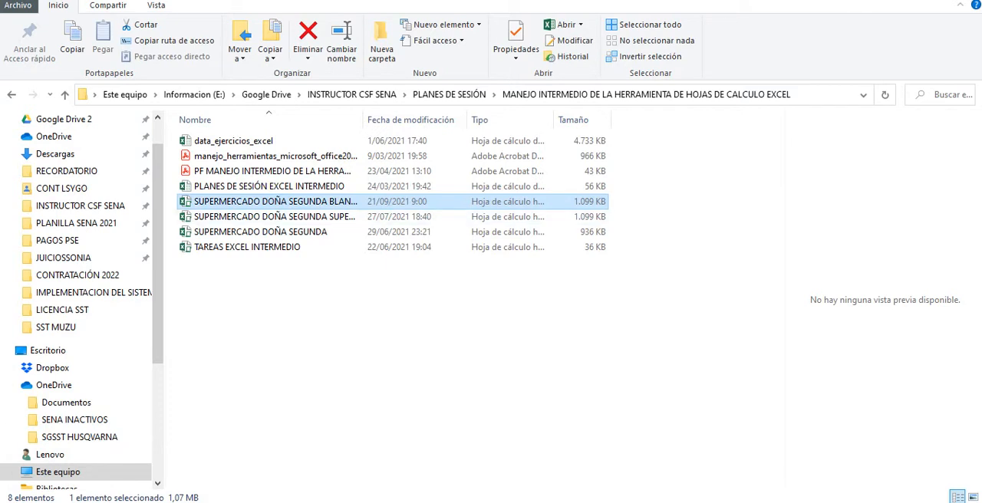
pyautogui.doubleClick(275, 202)
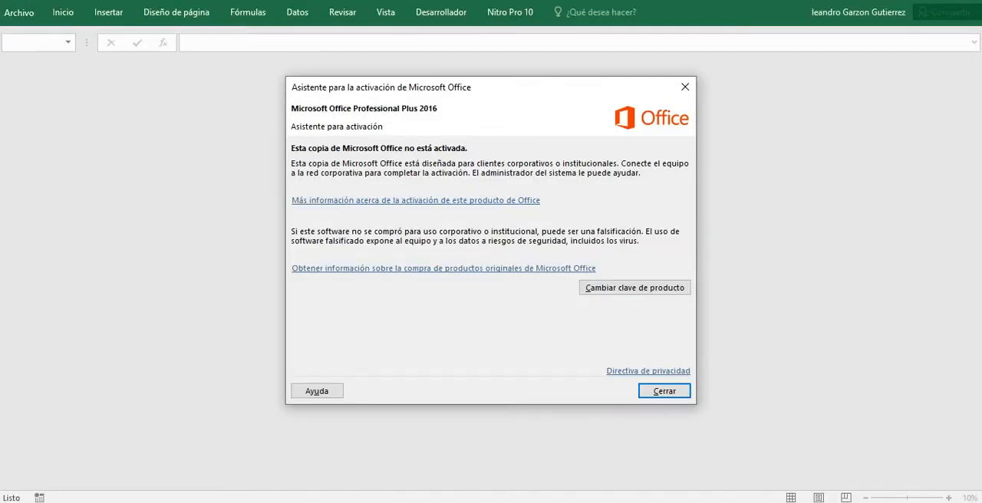
pyautogui.click(664, 391)
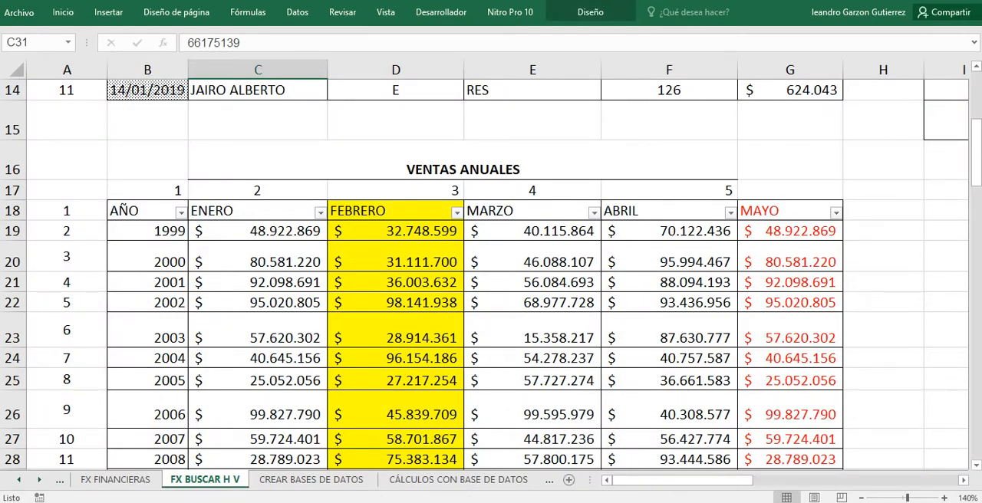
# Examine the database, field-name and criteria arguments of the BDSUMA formula in L17 on the CÁLCULOS CON BASE DE DATOS sheet, leaving it unchanged.
pyautogui.click(458, 479)
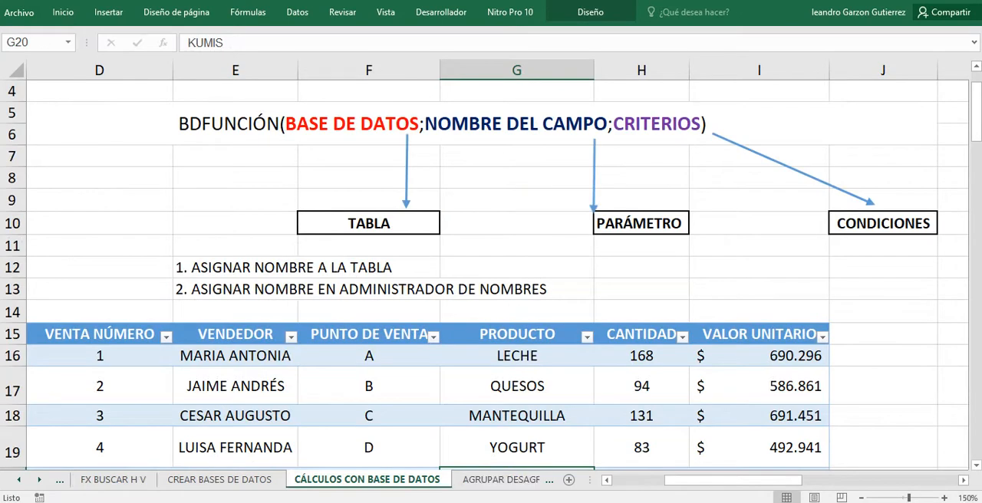
pyautogui.moveTo(732, 480); pyautogui.dragTo(837, 480)
pyautogui.doubleClick(379, 386)
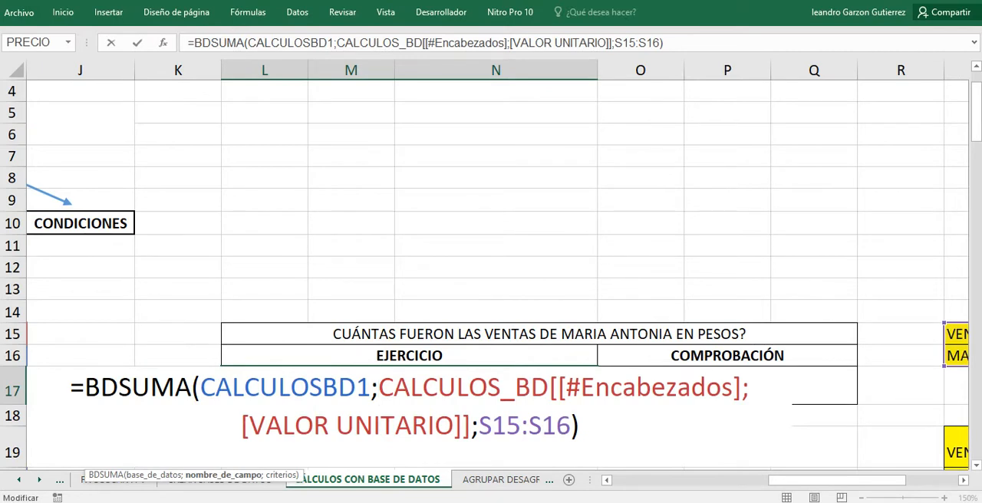
pyautogui.click(468, 386)
pyautogui.click(281, 476)
pyautogui.moveTo(836, 480); pyautogui.dragTo(733, 480)
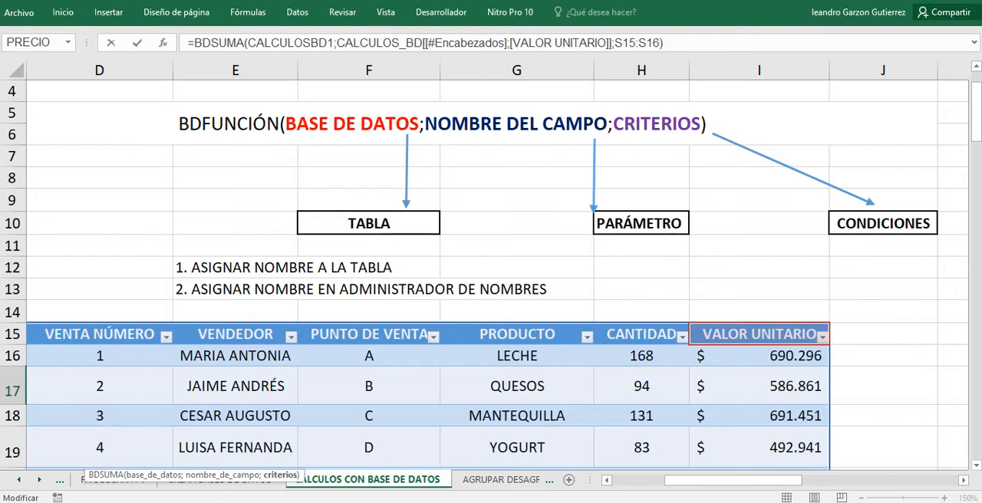
pyautogui.moveTo(732, 480); pyautogui.dragTo(801, 480)
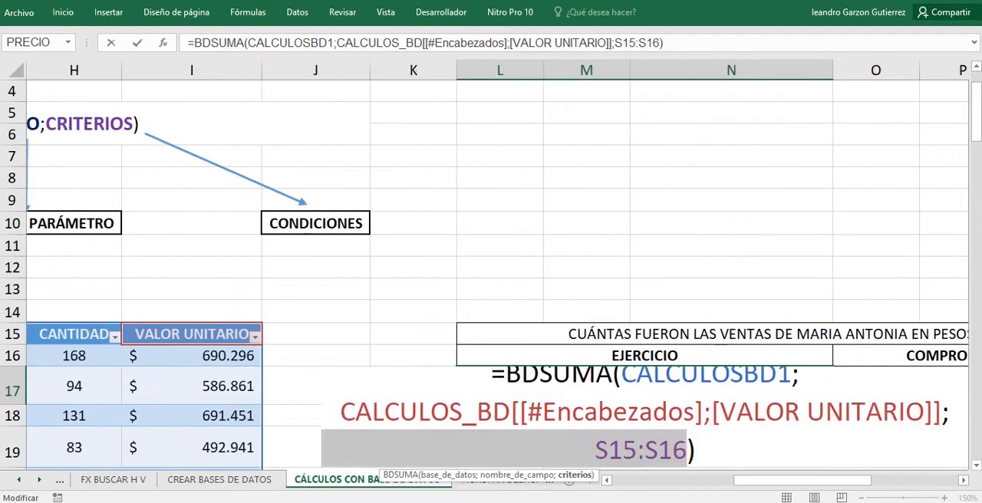
pyautogui.press('Escape')
pyautogui.press('Return')
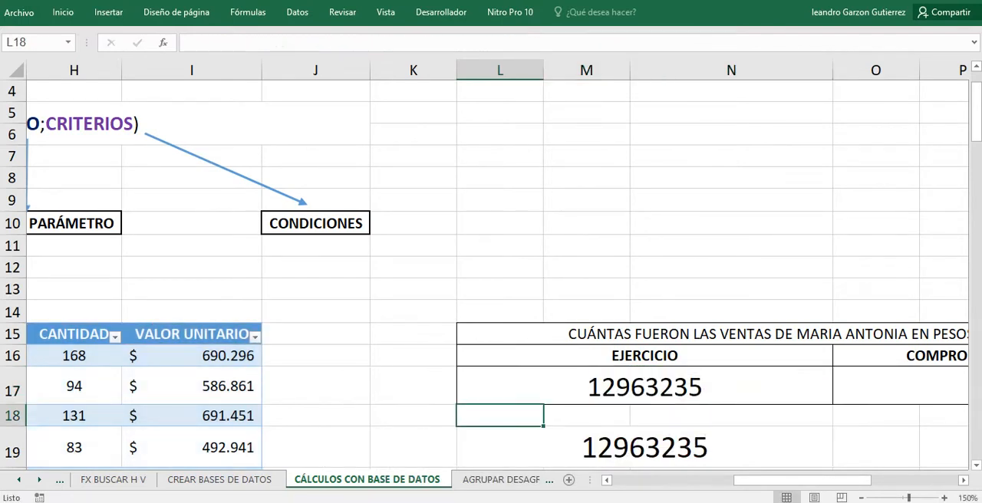
# Compare the BDSUMA formula in L17 with the SUMAR.SI formula in L19.
pyautogui.scroll(-1, 614, 307)
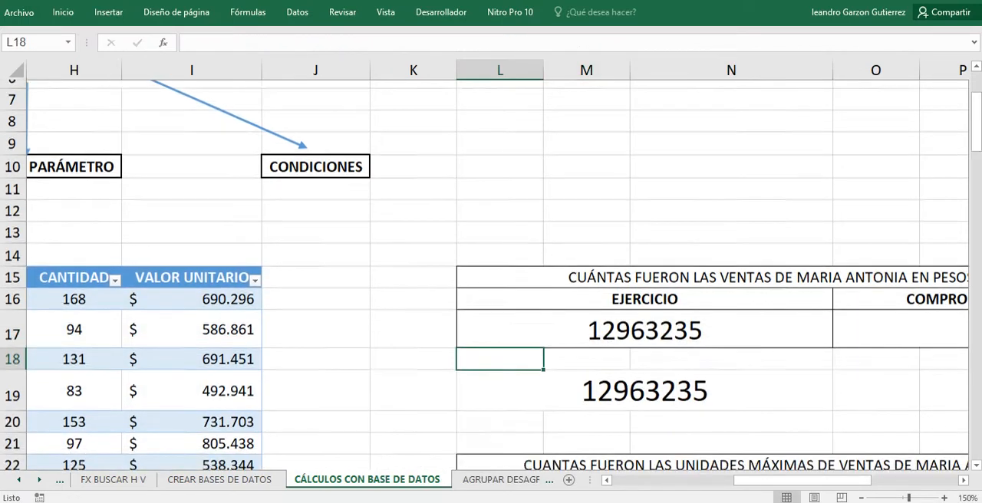
pyautogui.click(644, 321)
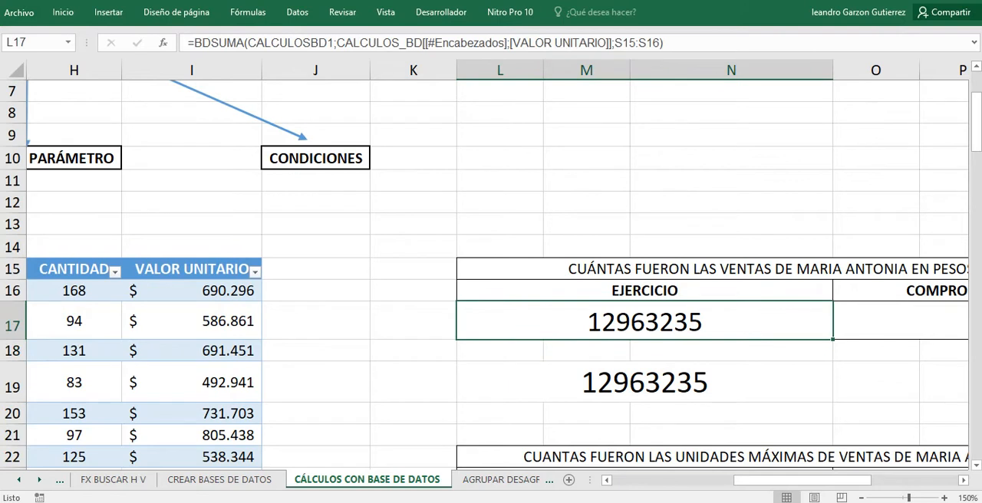
pyautogui.click(644, 381)
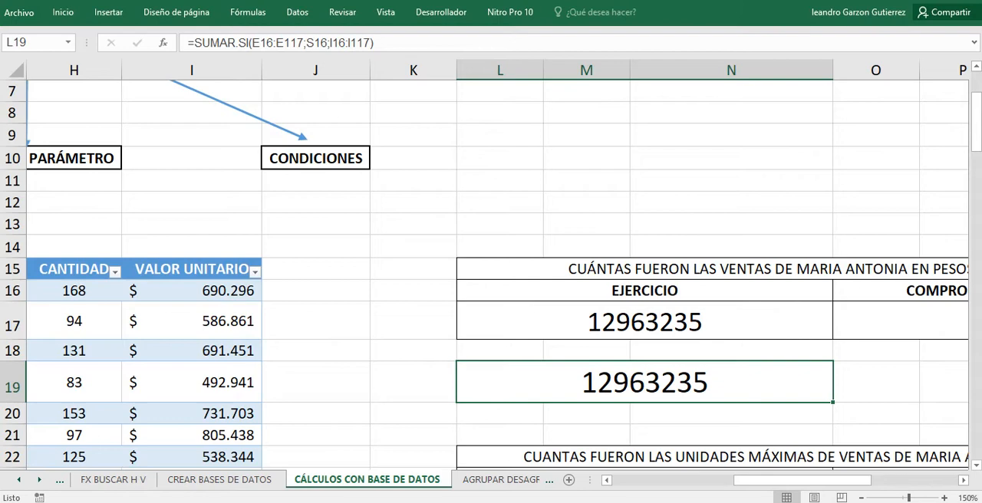
pyautogui.click(644, 291)
pyautogui.click(644, 320)
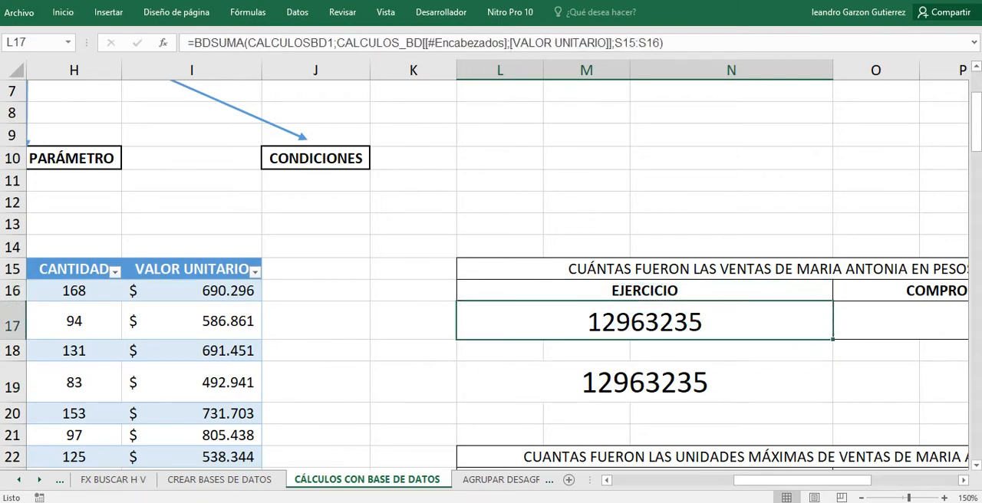
# Clear the existing answer in L24 under EJERCICIO of the maximum-units sales exercise.
pyautogui.scroll(-1, 644, 320)
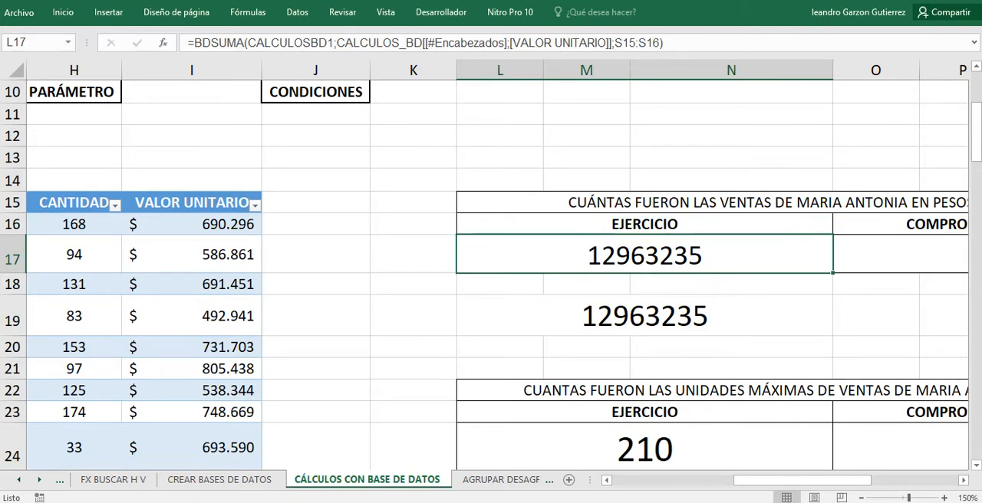
pyautogui.scroll(-2, 485, 273)
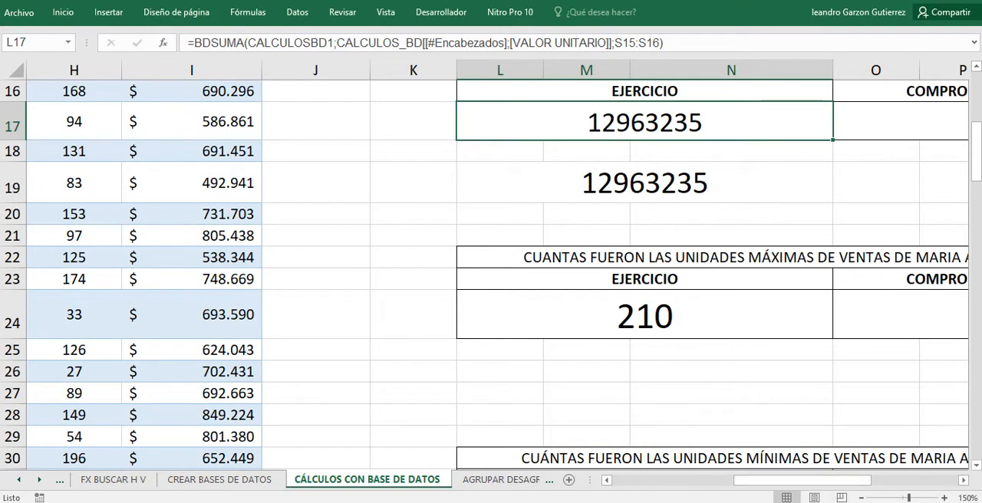
pyautogui.click(644, 315)
pyautogui.press('BackSpace')
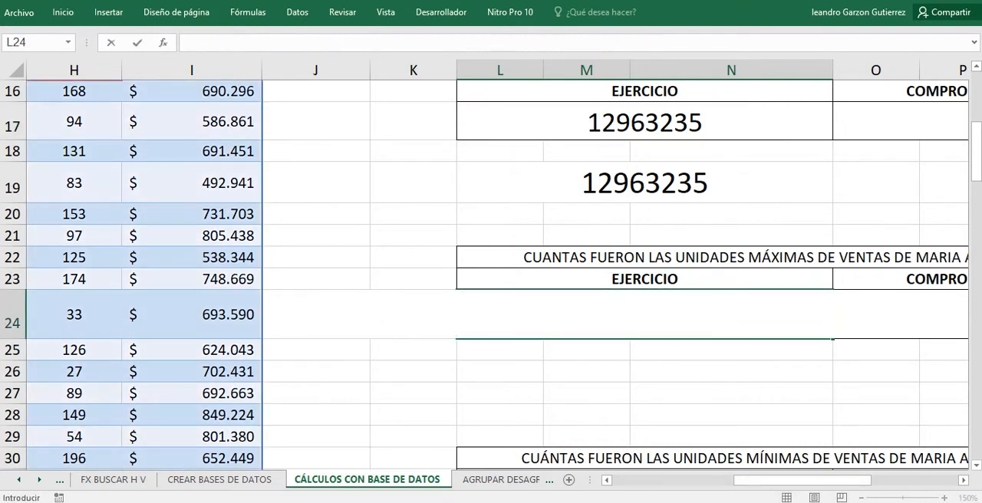
pyautogui.press('Return')
pyautogui.click(644, 314)
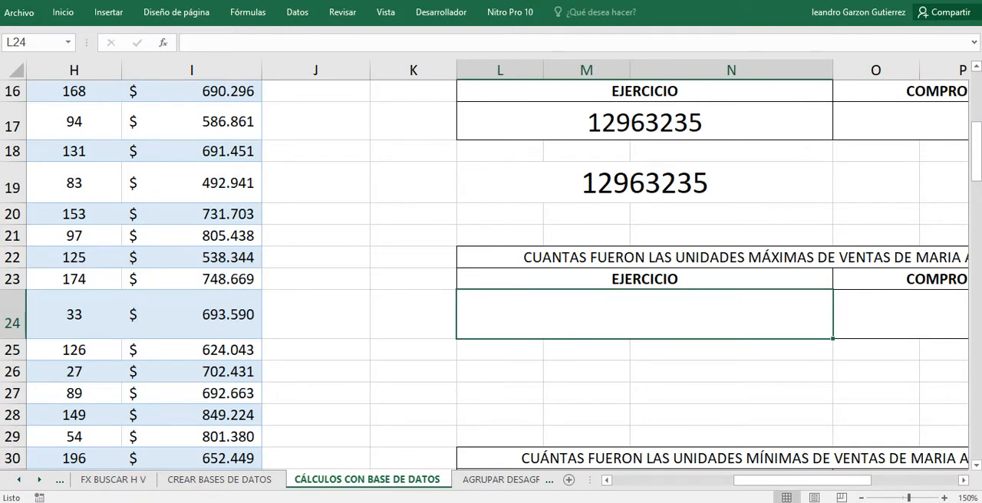
# Filter the VENDEDOR column of the sales table to show only the seller named in the exercise.
pyautogui.moveTo(802, 480); pyautogui.dragTo(750, 480)
pyautogui.scroll(4, 490, 274)
pyautogui.scroll(-2, 491, 275)
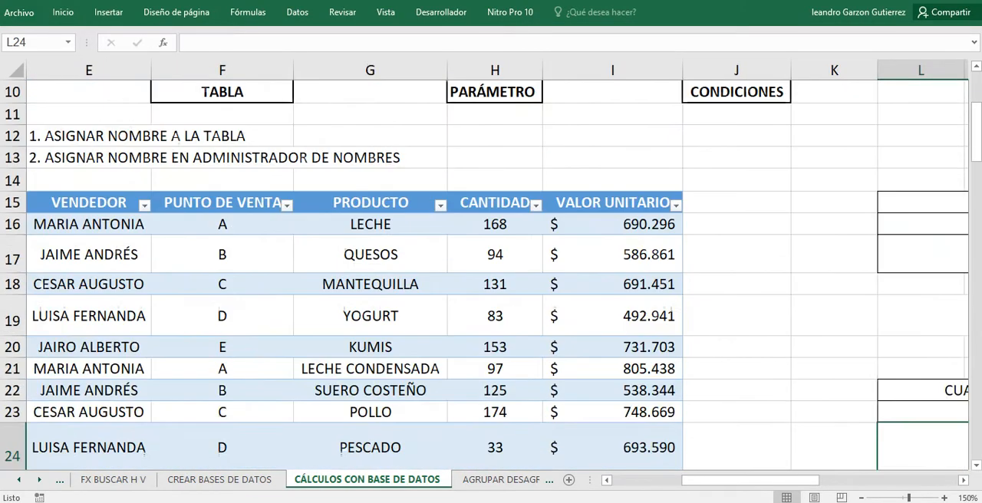
pyautogui.click(145, 206)
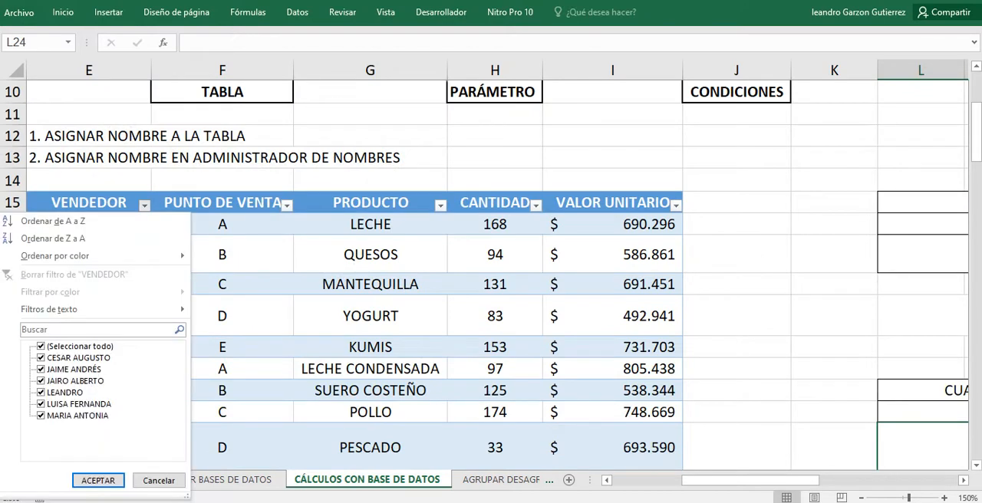
pyautogui.click(41, 347)
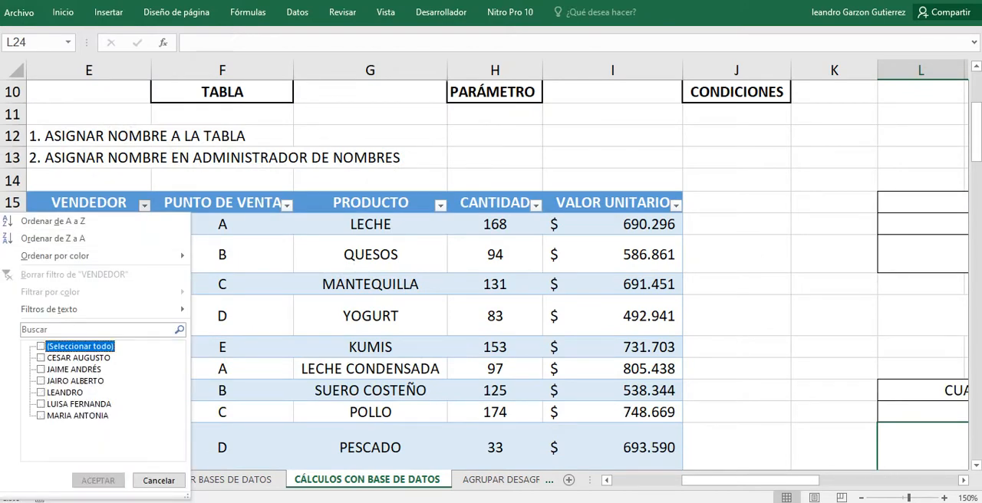
pyautogui.click(40, 415)
pyautogui.click(98, 480)
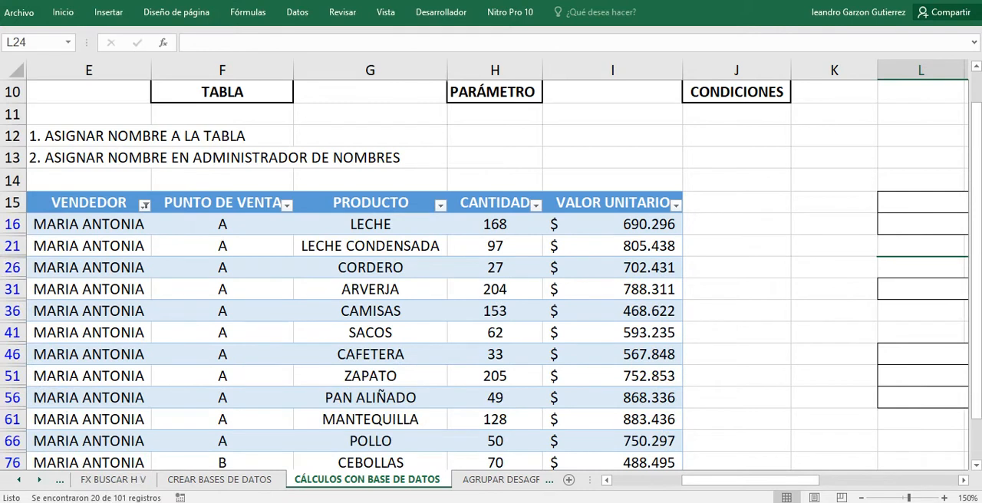
# Check the highest value in the CANTIDAD filter list without filtering by it, and clear the VENDEDOR filter.
pyautogui.click(535, 204)
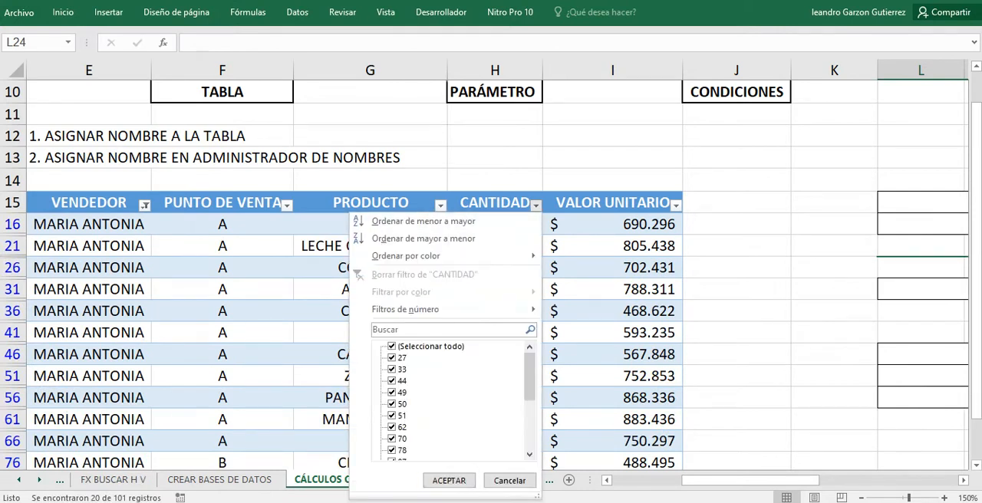
pyautogui.scroll(-4, 452, 399)
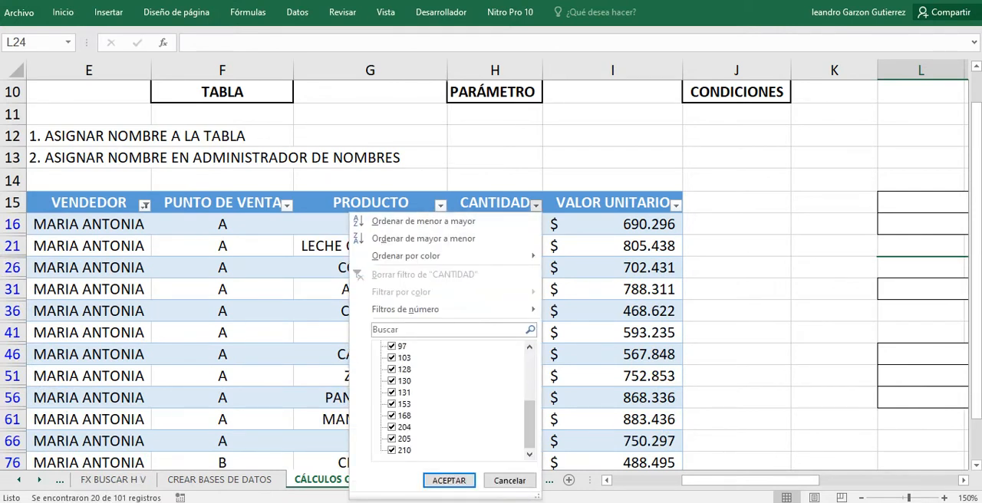
pyautogui.click(510, 481)
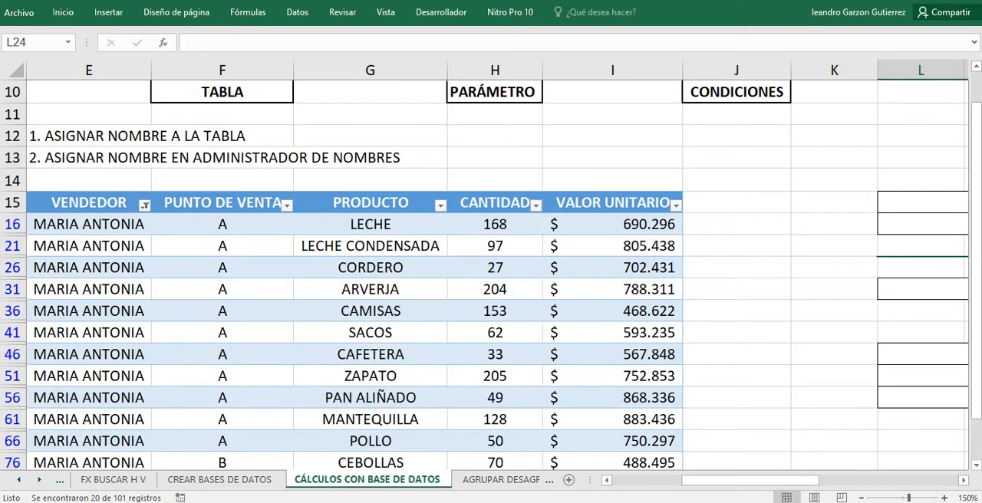
pyautogui.click(144, 205)
pyautogui.click(74, 274)
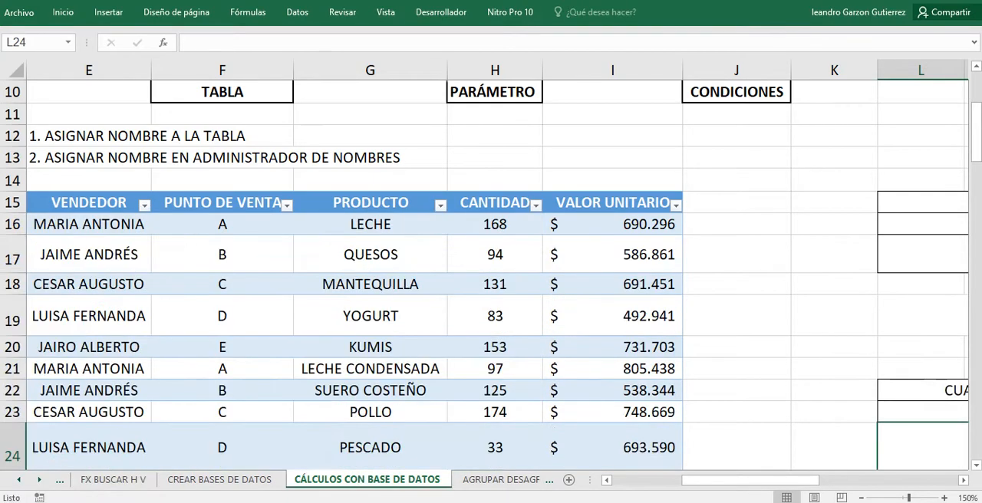
# Start a BDMAX formula in L24, the EJERCICIO cell of the maximum-units exercise.
pyautogui.moveTo(745, 480); pyautogui.dragTo(797, 480)
pyautogui.scroll(-2, 497, 275)
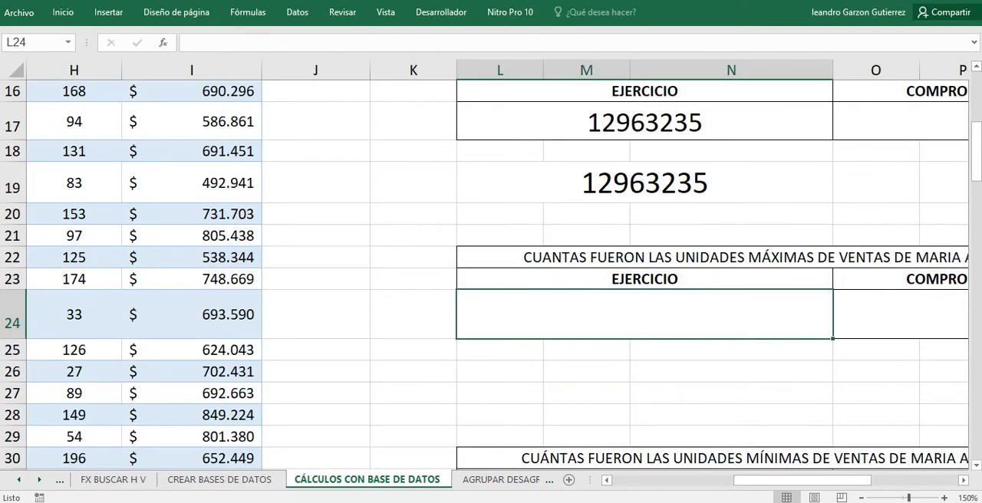
pyautogui.scroll(-2, 491, 275)
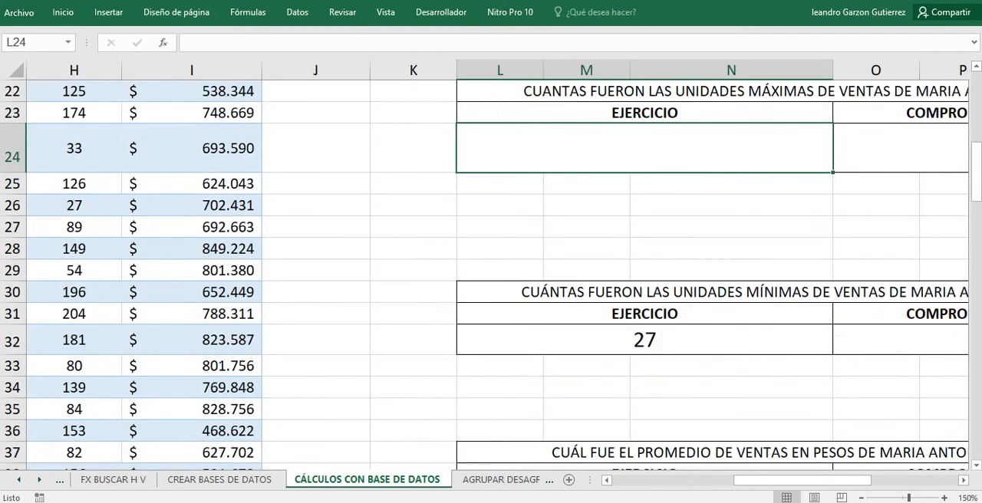
pyautogui.scroll(1, 491, 275)
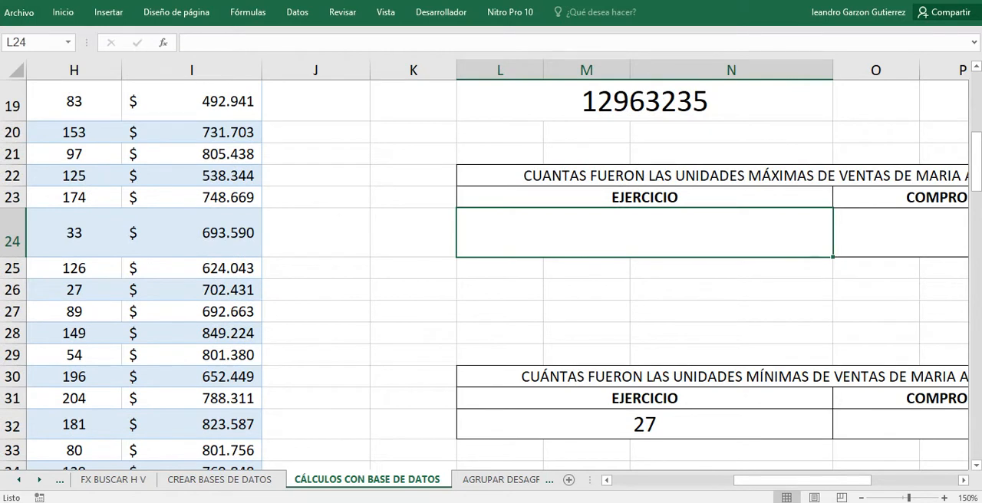
pyautogui.write('=')
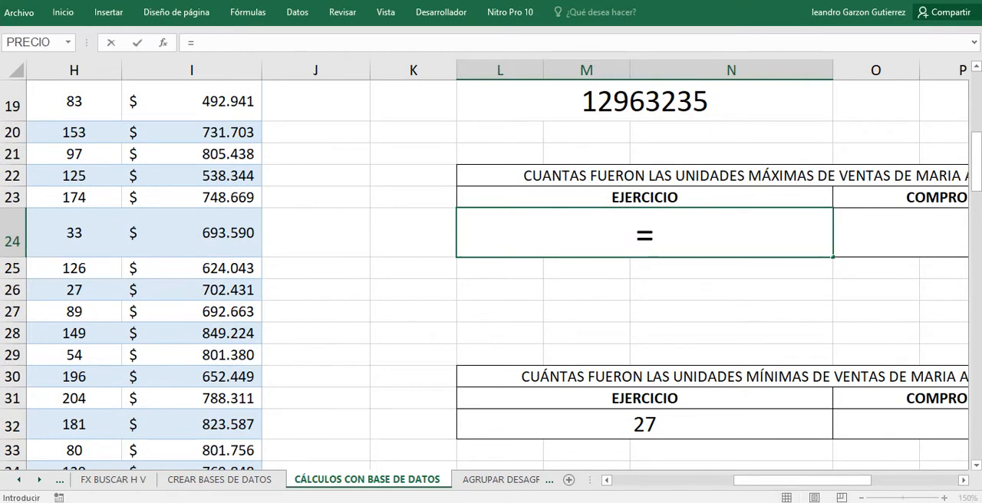
pyautogui.write('BD')
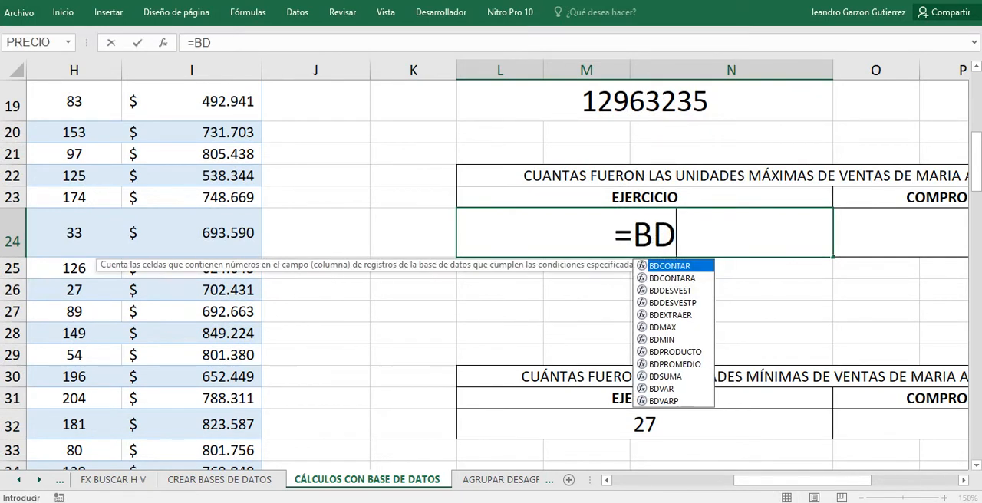
pyautogui.write('MAX')
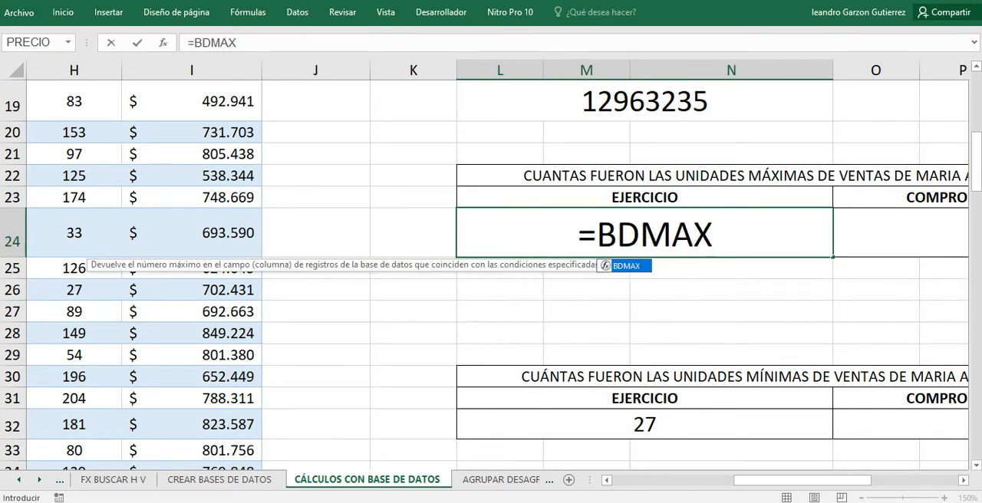
pyautogui.write('(')
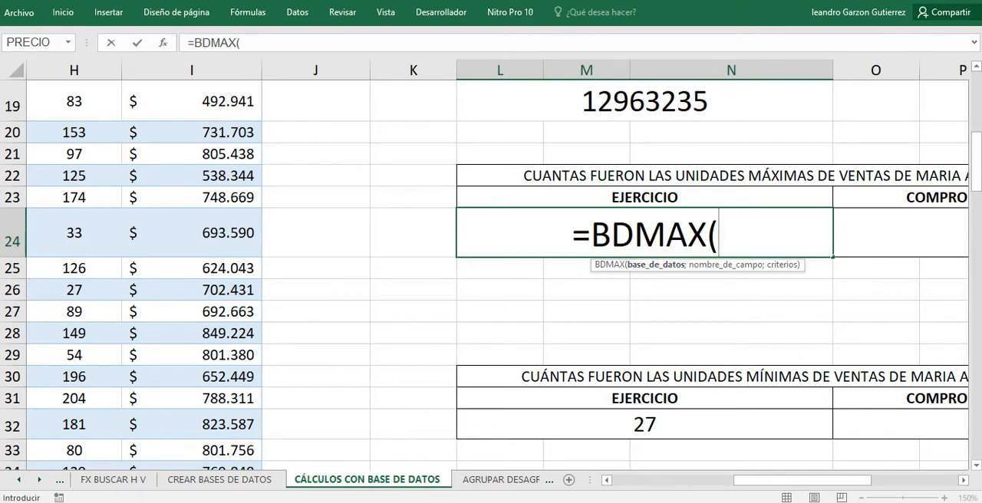
pyautogui.write('CAL')
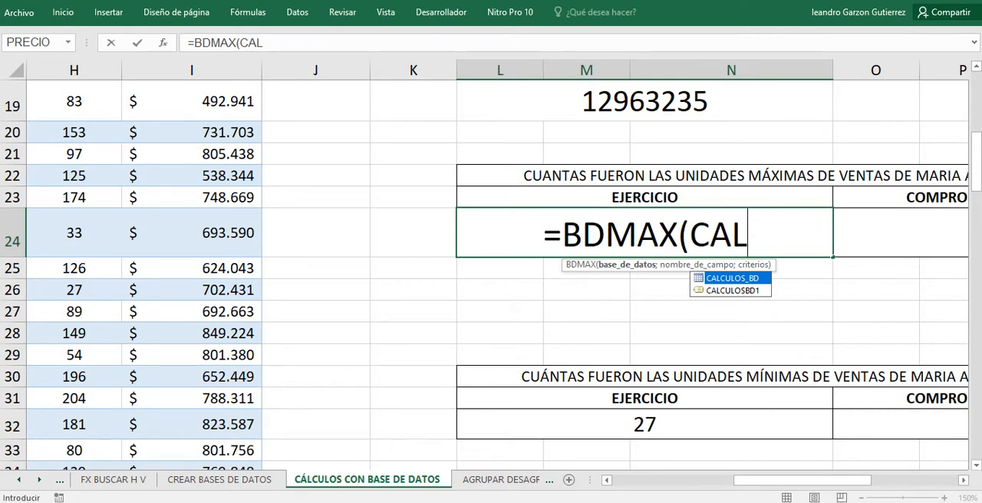
# Set the defined name CALCULOSBD1 as the database argument of the BDMAX formula and move on to the field argument.
pyautogui.press('Down')
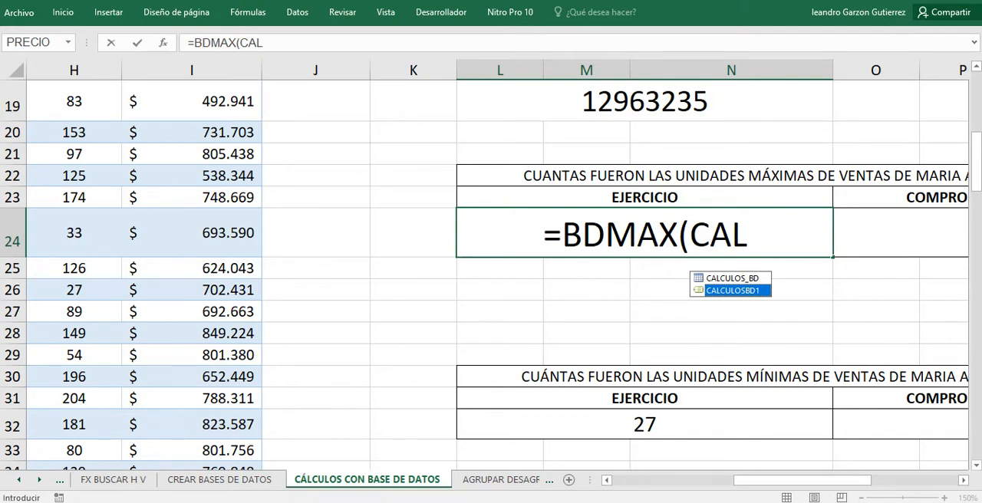
pyautogui.press('Tab')
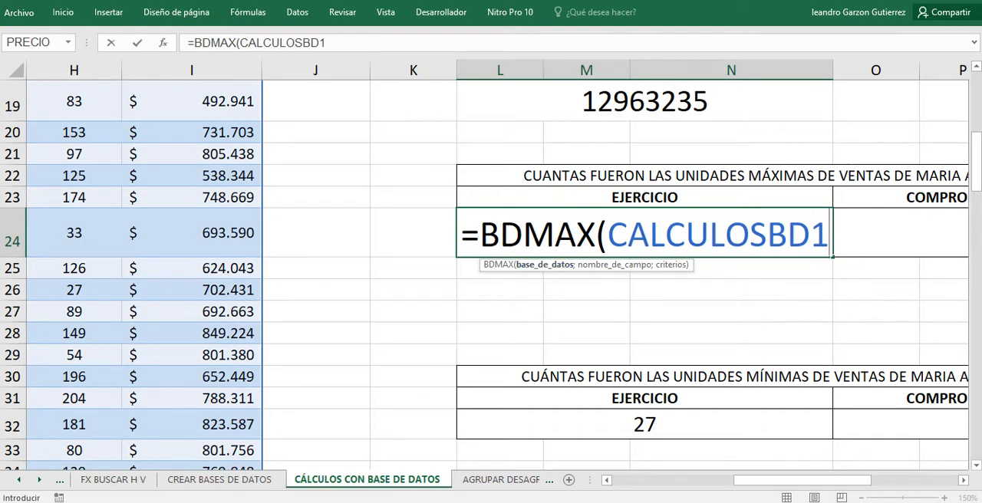
pyautogui.write(';')
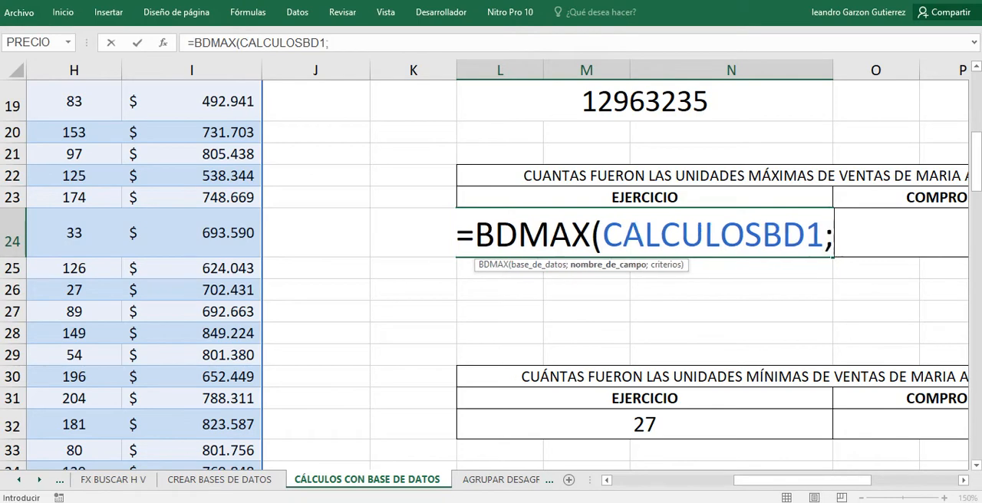
# Set the CANTIDAD header in H15 as the field-name argument of the BDMAX formula in L24.
pyautogui.moveTo(810, 480); pyautogui.dragTo(741, 480)
pyautogui.scroll(2, 497, 274)
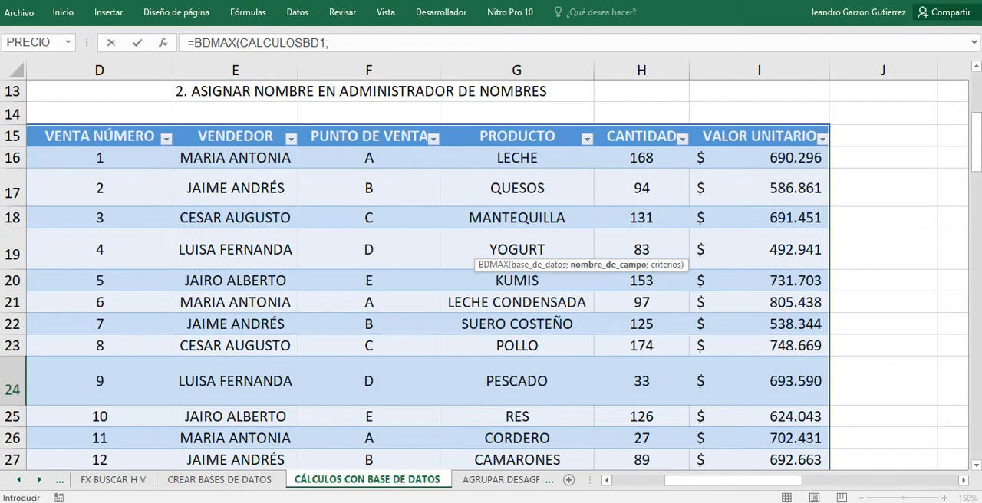
pyautogui.click(641, 136)
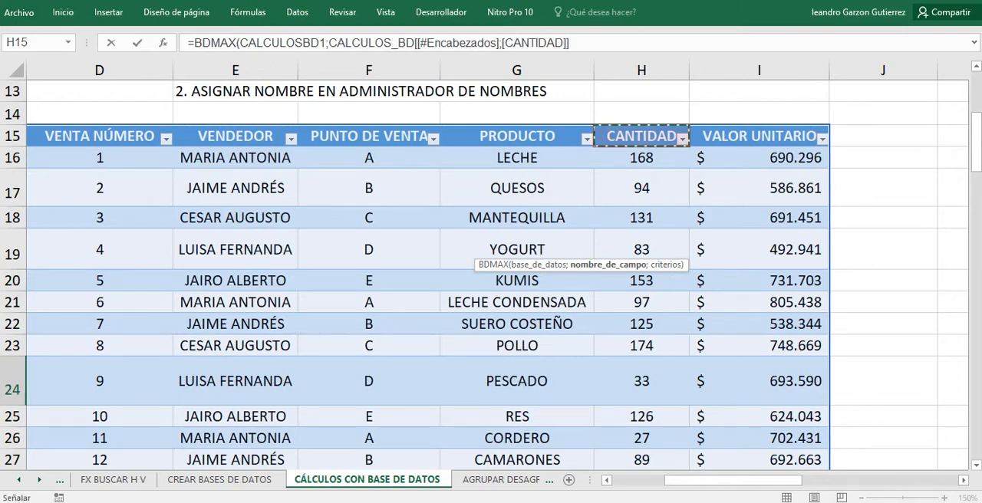
pyautogui.moveTo(750, 480); pyautogui.dragTo(837, 480)
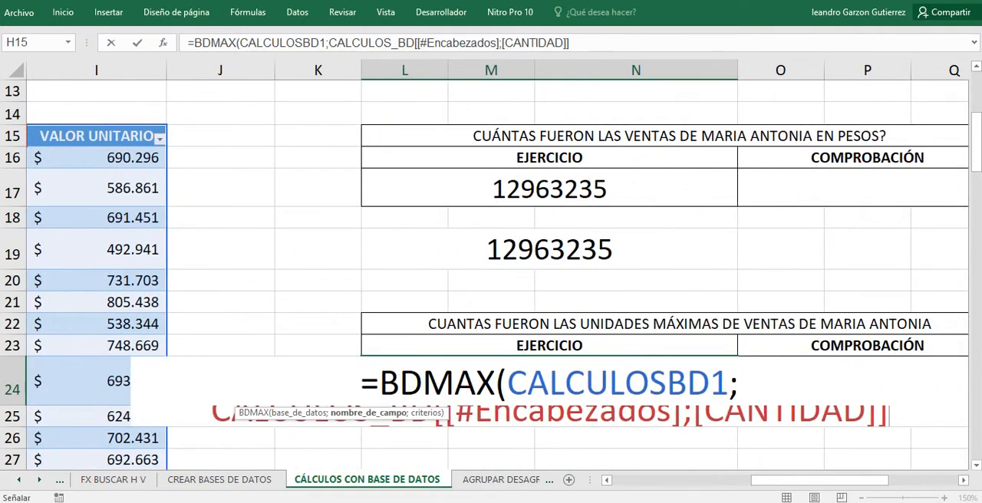
# Complete the BDMAX formula in L24 with the VENDEDOR criteria range S15:S16, enter it, and reselect the cell.
pyautogui.click(587, 43)
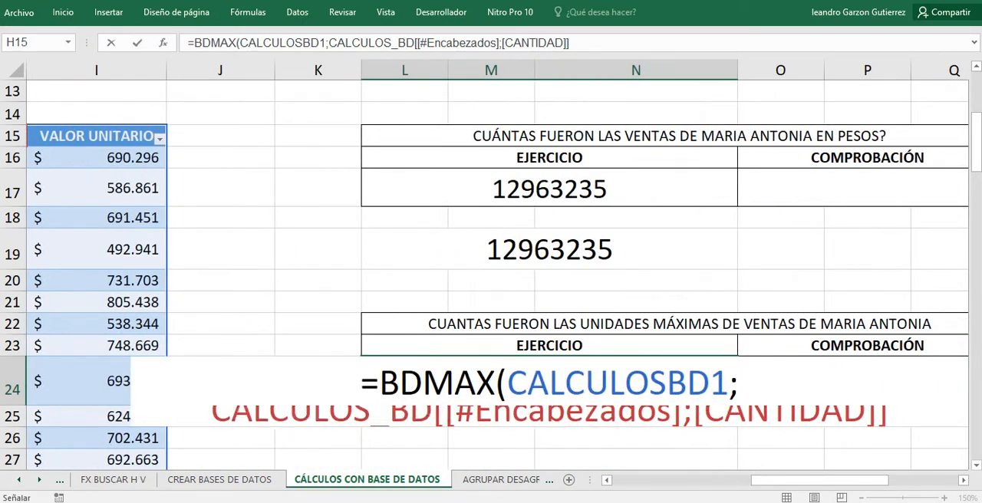
pyautogui.write(';')
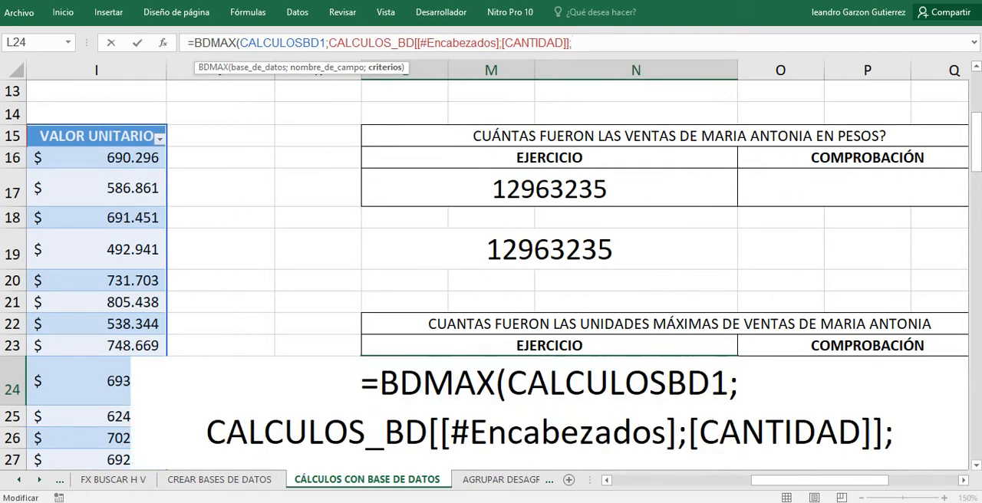
pyautogui.moveTo(820, 480); pyautogui.dragTo(890, 480)
pyautogui.moveTo(720, 135); pyautogui.dragTo(721, 157)
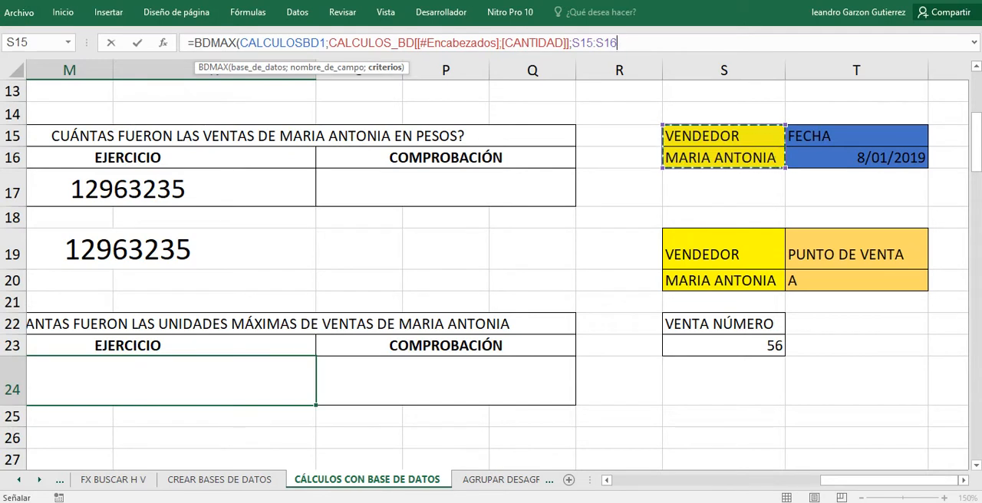
pyautogui.write(')')
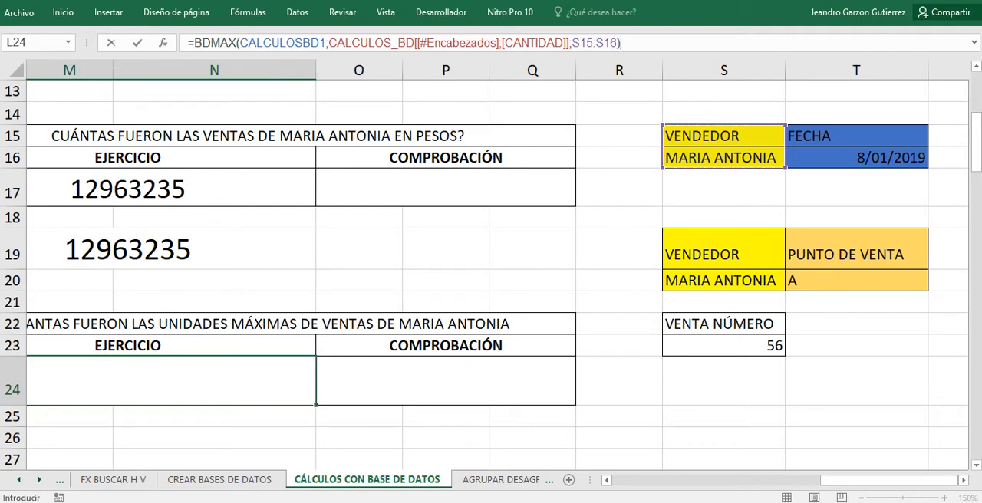
pyautogui.press('Return')
pyautogui.press('Up')
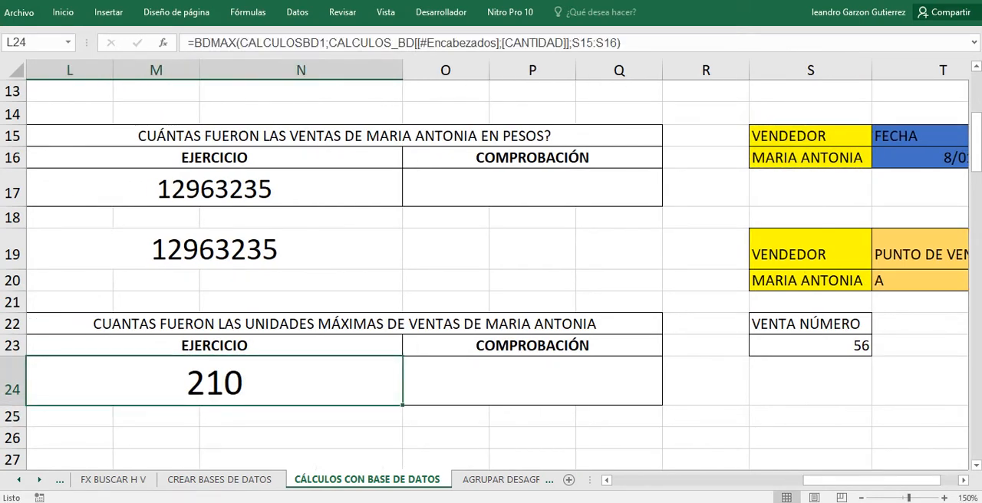
# Display the sheet's formulas and review the BDMAX formula in L24 together with its criteria range.
pyautogui.press('F2')
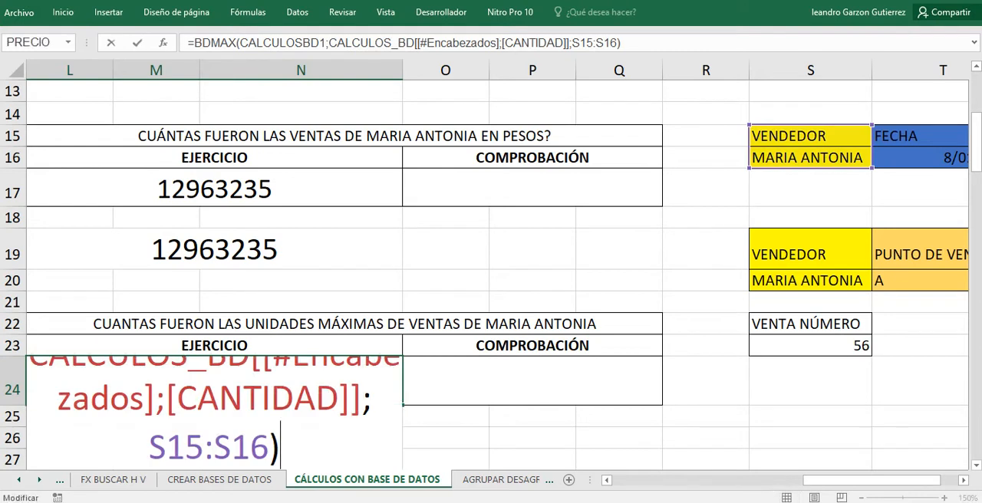
pyautogui.press('Return')
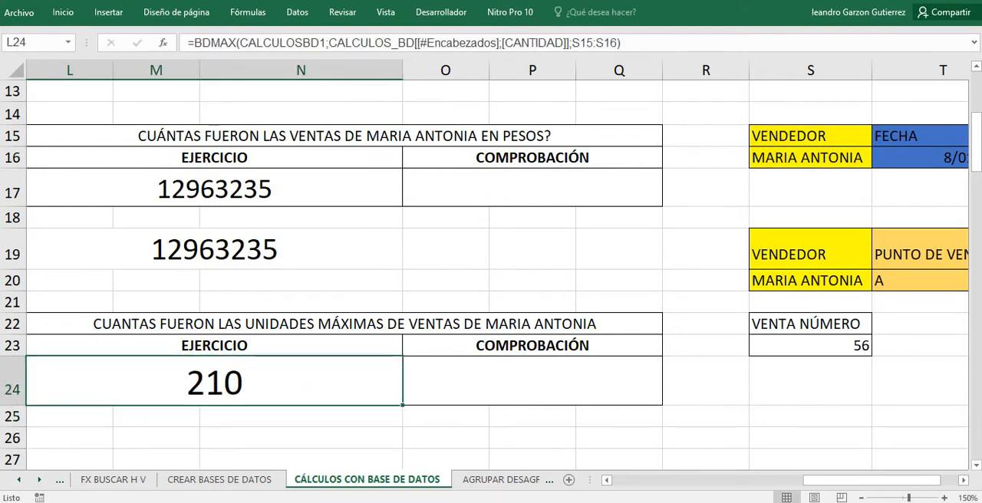
pyautogui.click(215, 381)
pyautogui.click(248, 12)
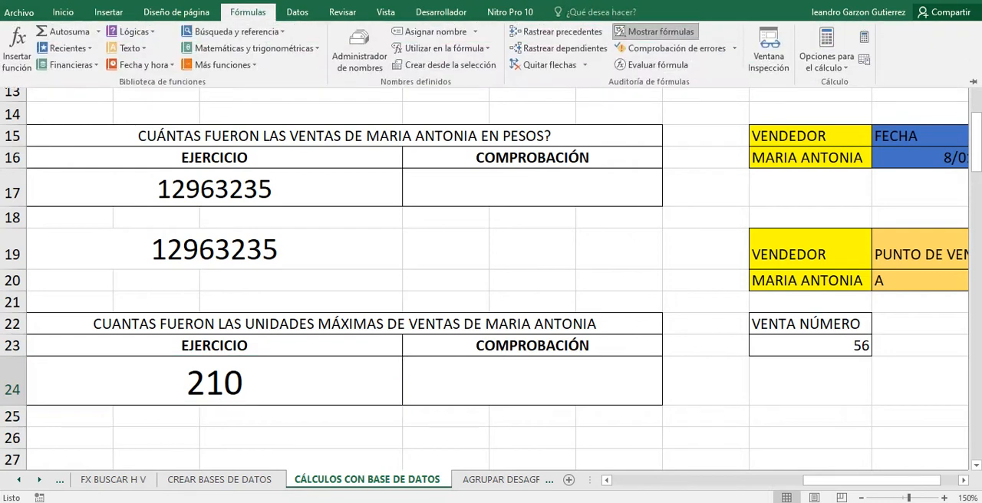
pyautogui.click(658, 31)
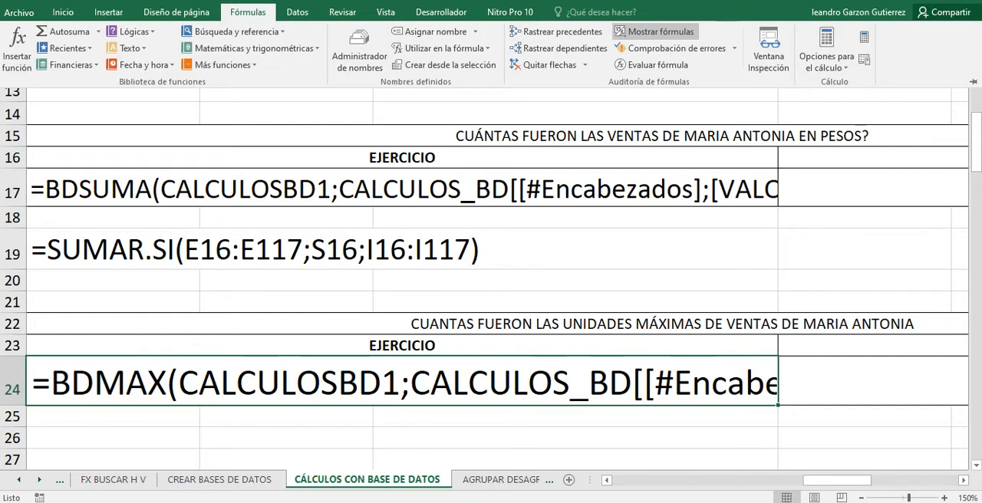
pyautogui.moveTo(836, 480)
pyautogui.mouseDown()
pyautogui.moveTo(888, 480)
pyautogui.moveTo(822, 480)
pyautogui.moveTo(836, 480)
pyautogui.mouseUp()
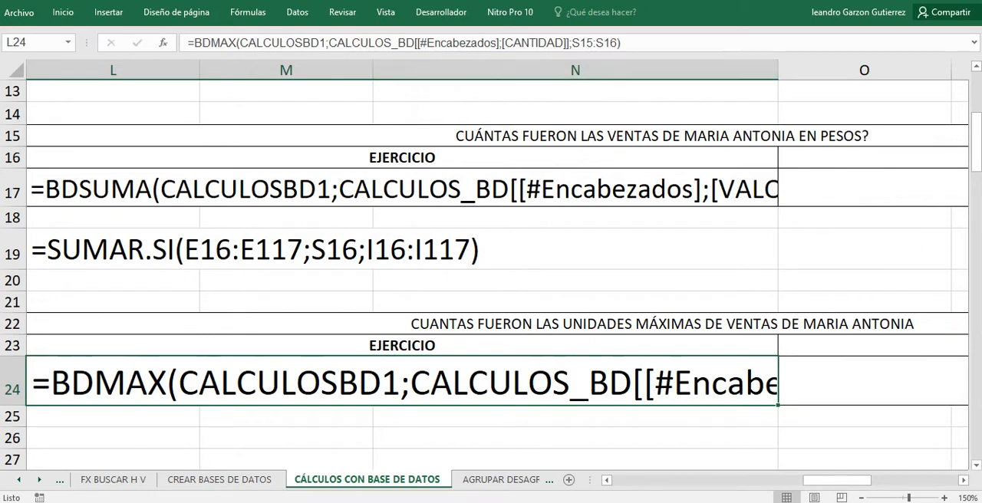
pyautogui.click(586, 43)
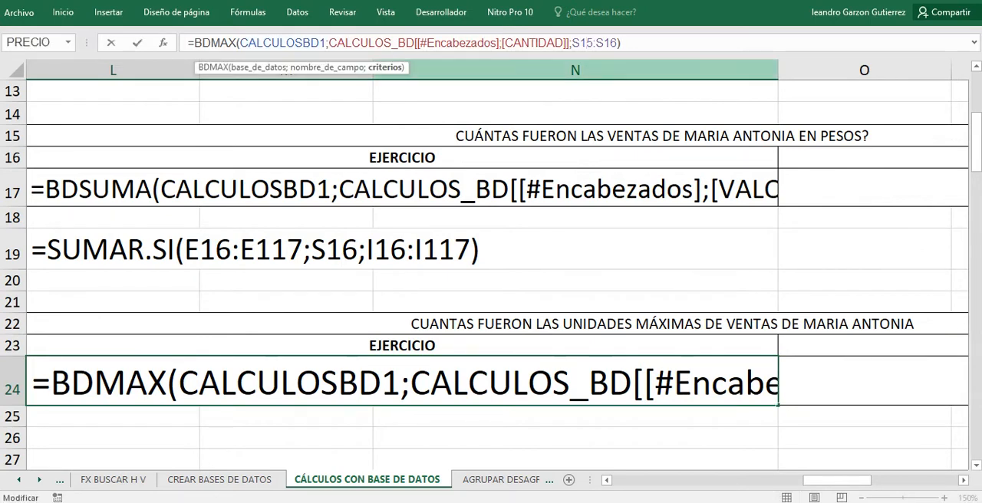
pyautogui.moveTo(836, 480); pyautogui.dragTo(906, 480)
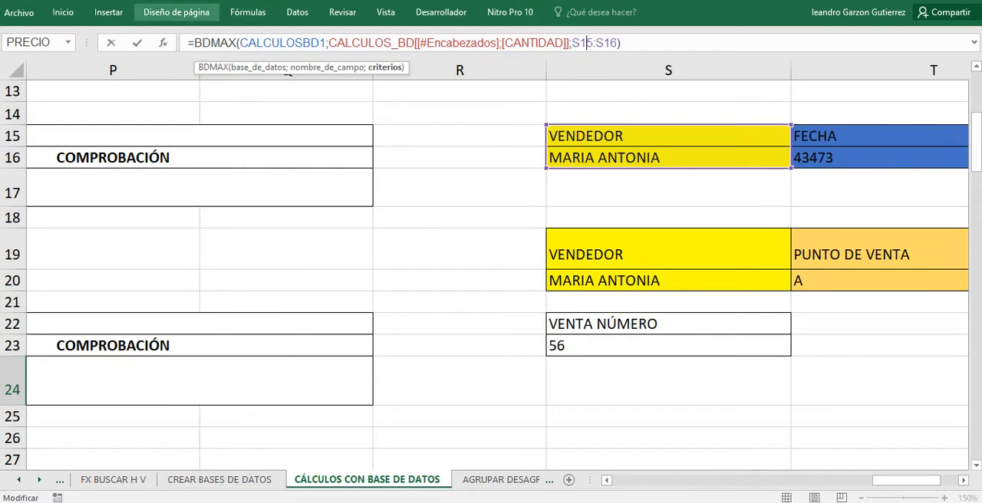
# Close the BDMAX formula without editing it and switch the sheet back from formulas to results.
pyautogui.click(248, 13)
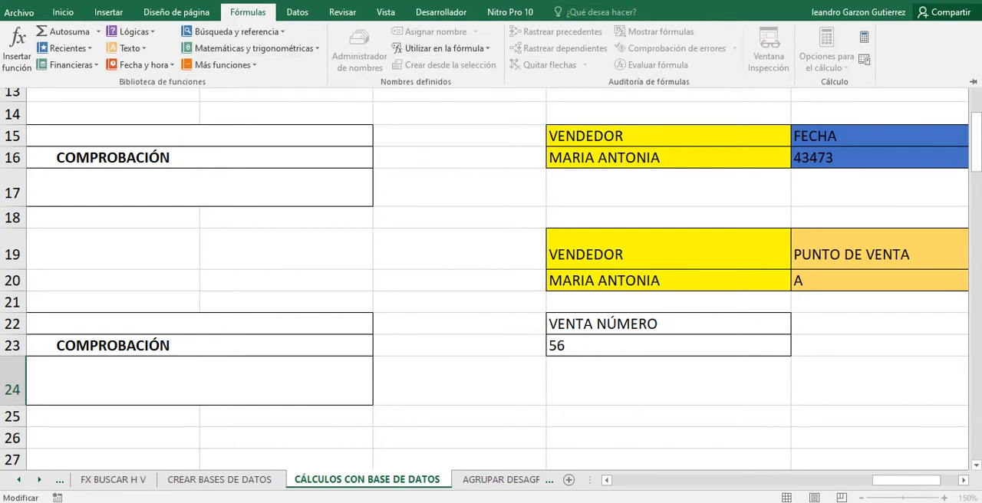
pyautogui.click(248, 12)
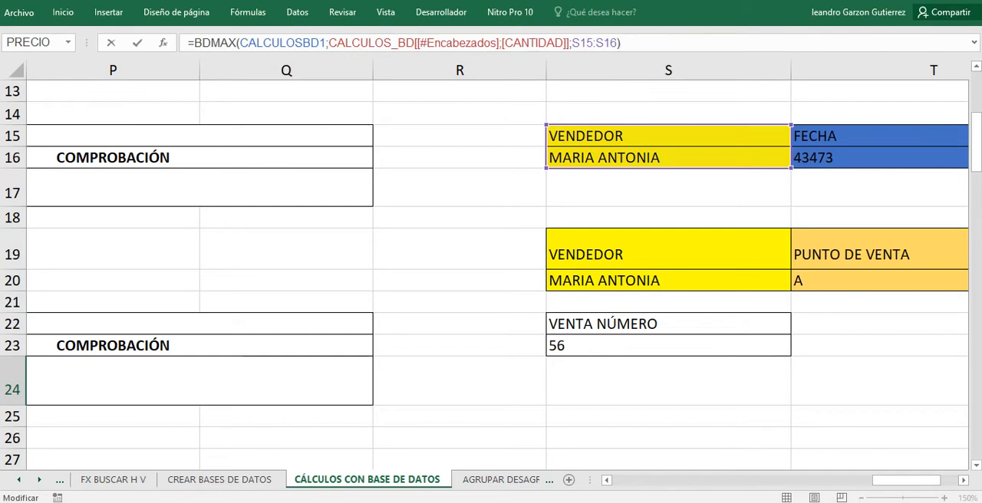
pyautogui.press('Return')
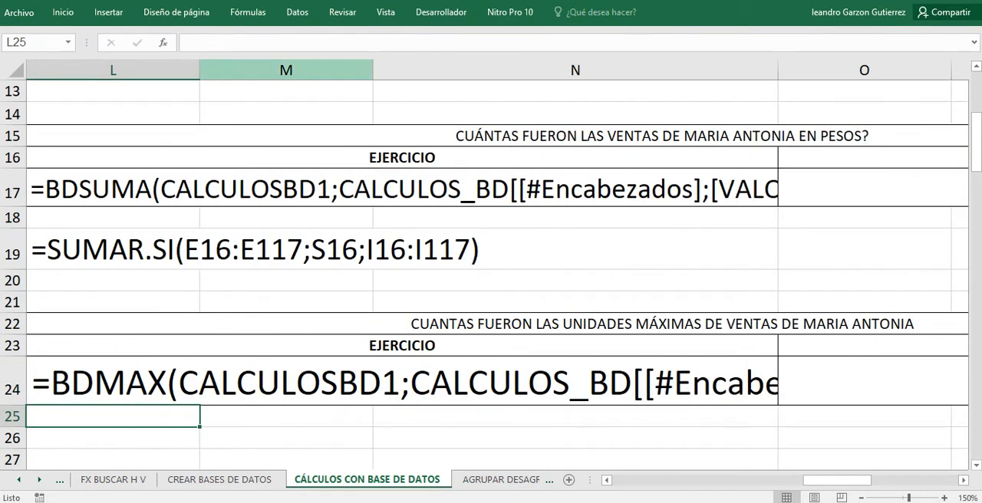
pyautogui.click(248, 12)
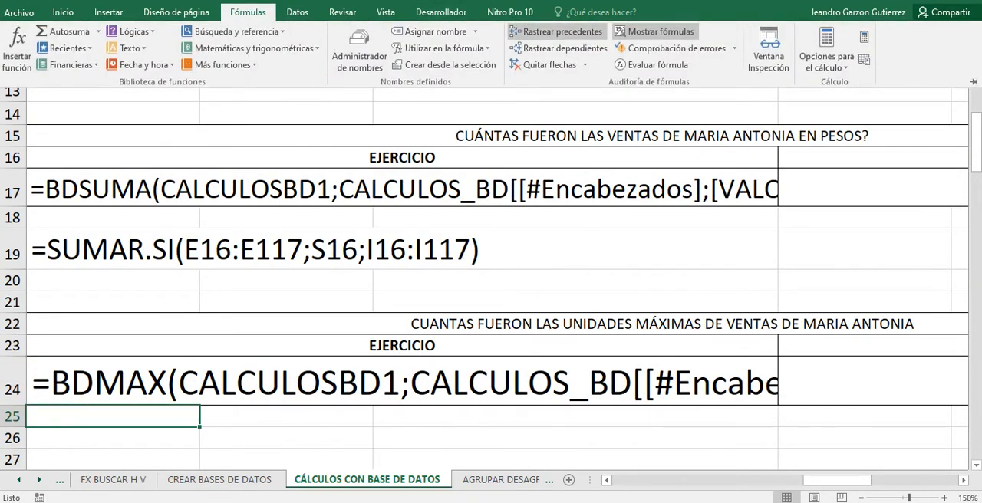
pyautogui.click(658, 32)
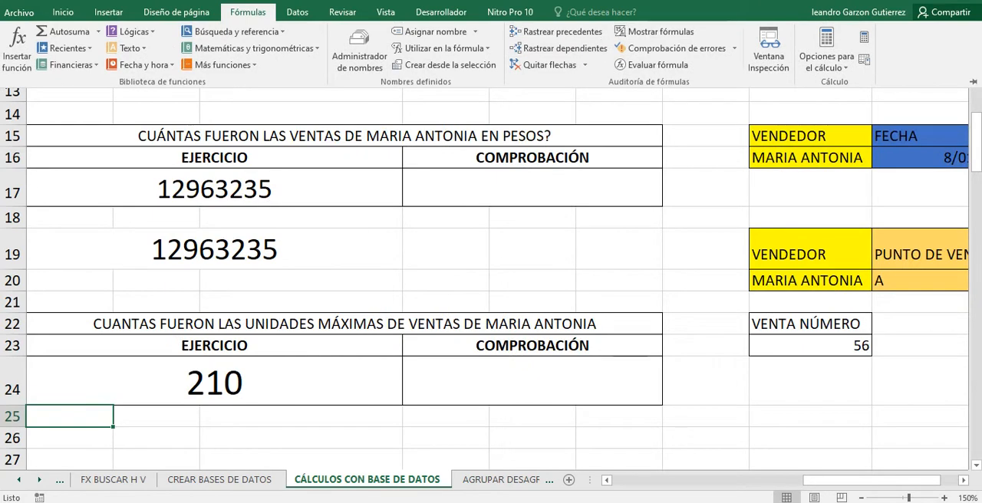
# Widen column M to give the BDMAX formula in L24 more room, and open and close the formula to check the fit.
pyautogui.moveTo(844, 480); pyautogui.dragTo(826, 480)
pyautogui.moveTo(286, 70); pyautogui.dragTo(460, 69)
pyautogui.doubleClick(452, 386)
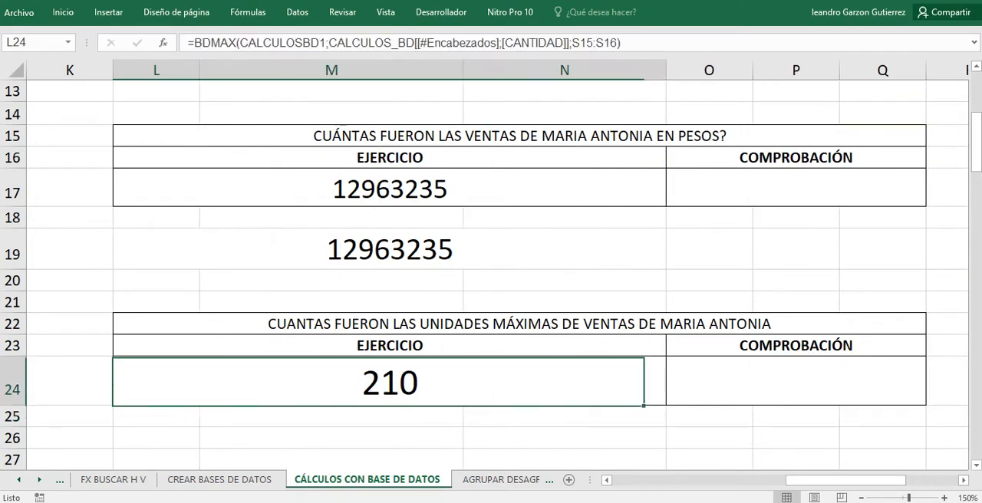
pyautogui.press('Return')
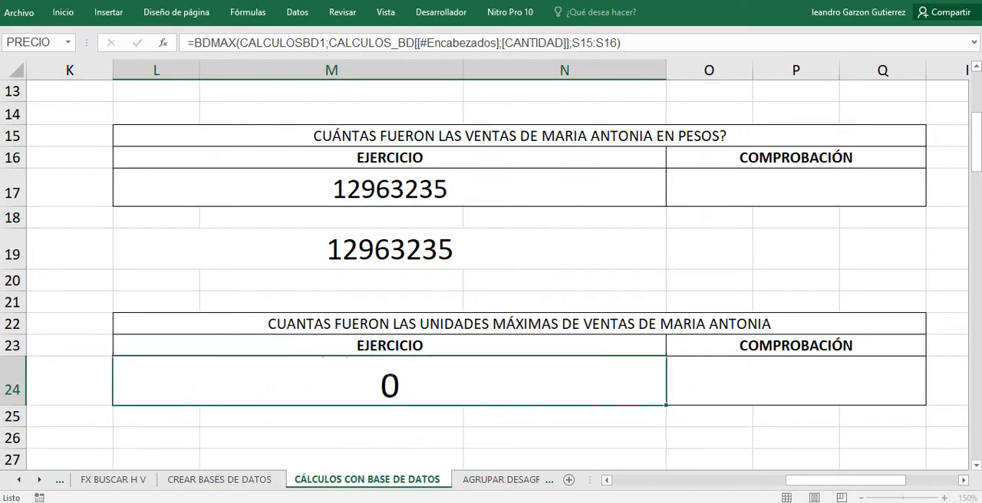
# Reduce the font size of L24 to 22 and view its full BDMAX formula once more.
pyautogui.click(452, 386)
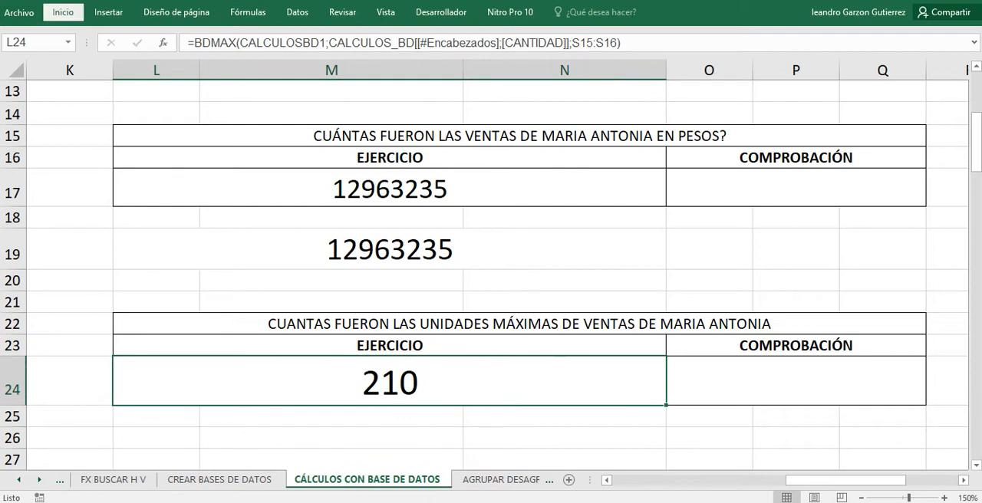
pyautogui.click(63, 12)
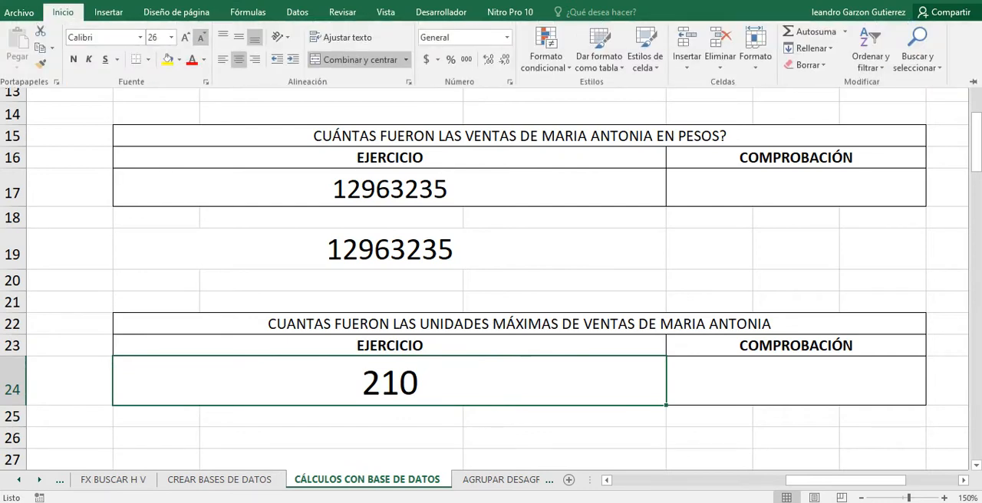
pyautogui.click(201, 36)
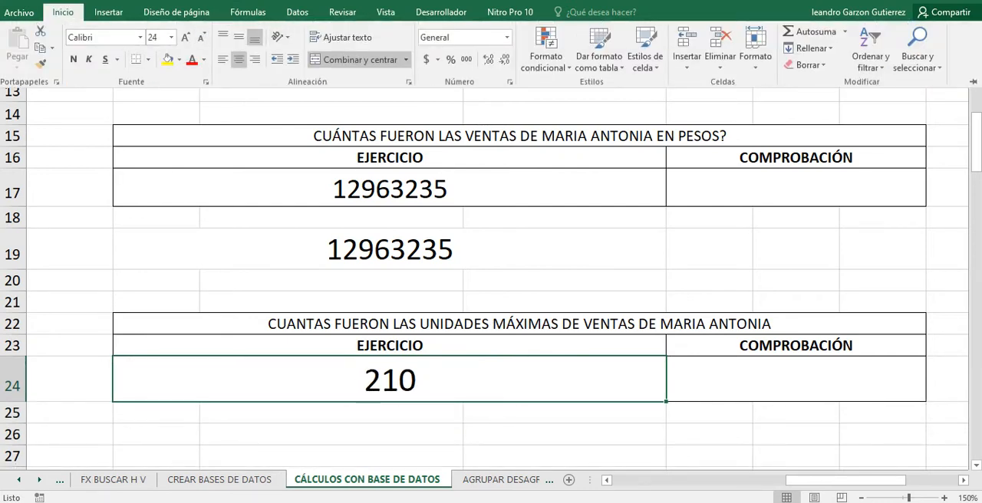
pyautogui.click(201, 37)
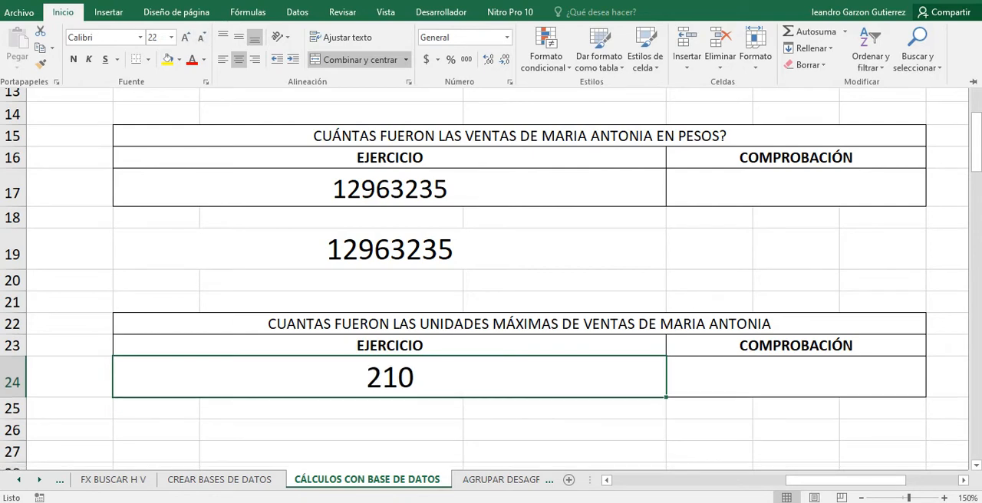
pyautogui.press('F2')
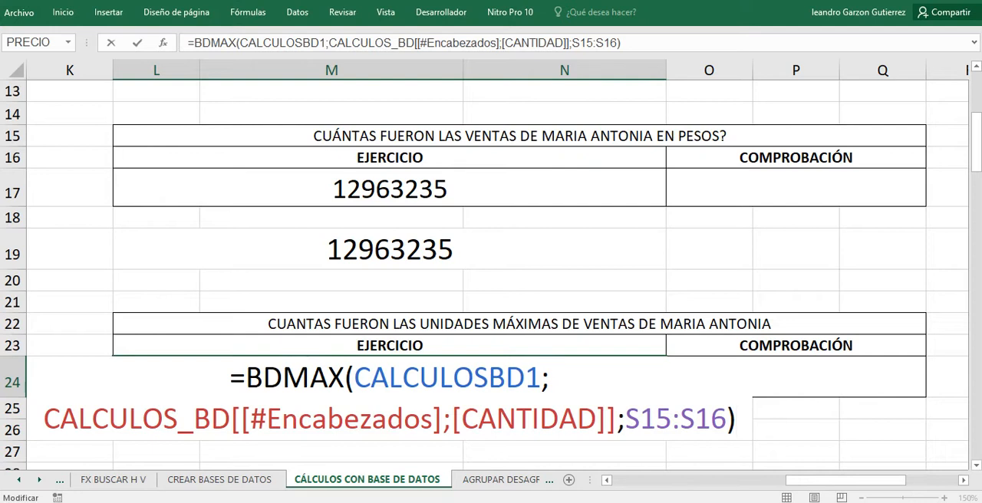
pyautogui.press('Return')
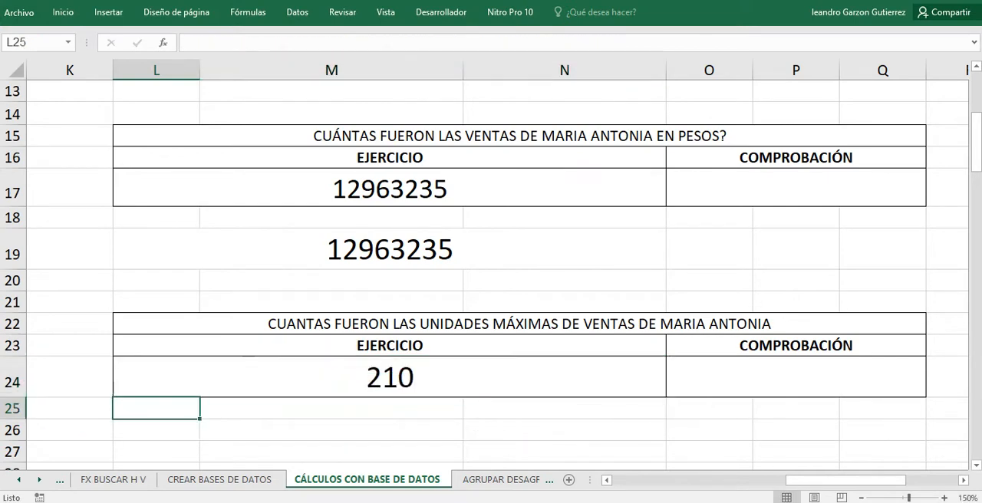
# Clear L32, the EJERCICIO cell of the minimum-units exercise, and start a BDMIN formula in it.
pyautogui.scroll(-1, 491, 268)
pyautogui.scroll(-1, 491, 268)
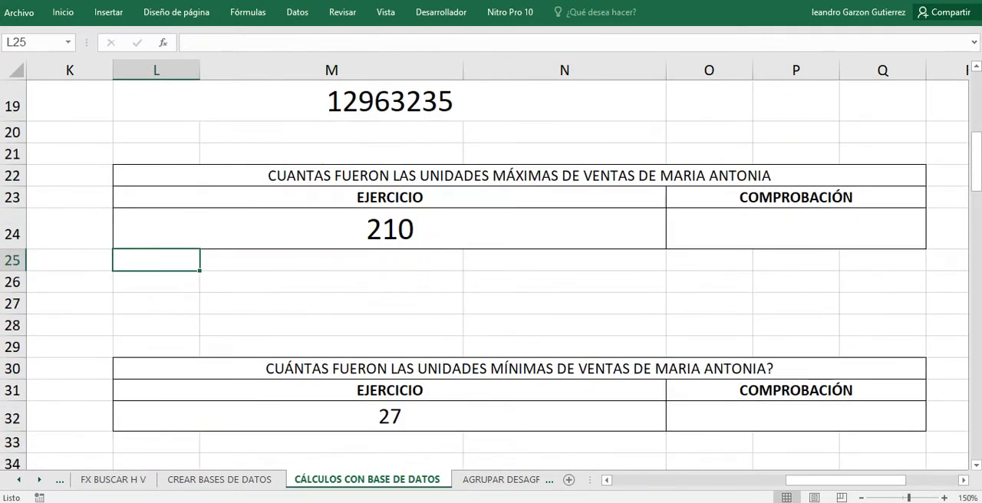
pyautogui.scroll(-1, 490, 268)
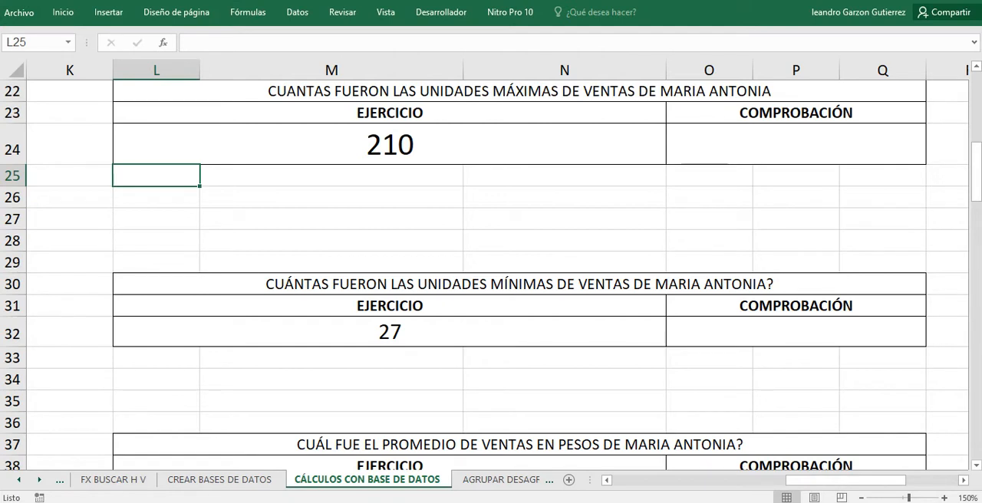
pyautogui.click(331, 357)
pyautogui.click(389, 332)
pyautogui.press('BackSpace')
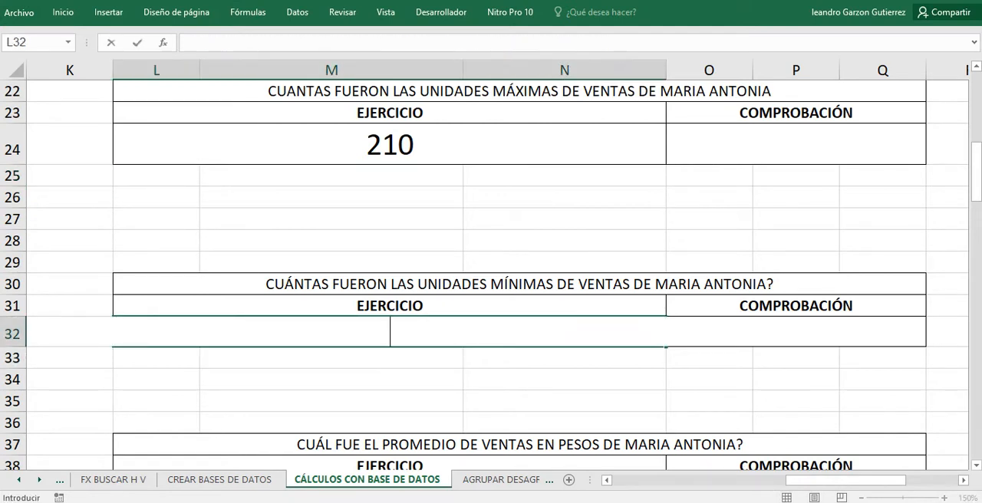
pyautogui.write('=BD')
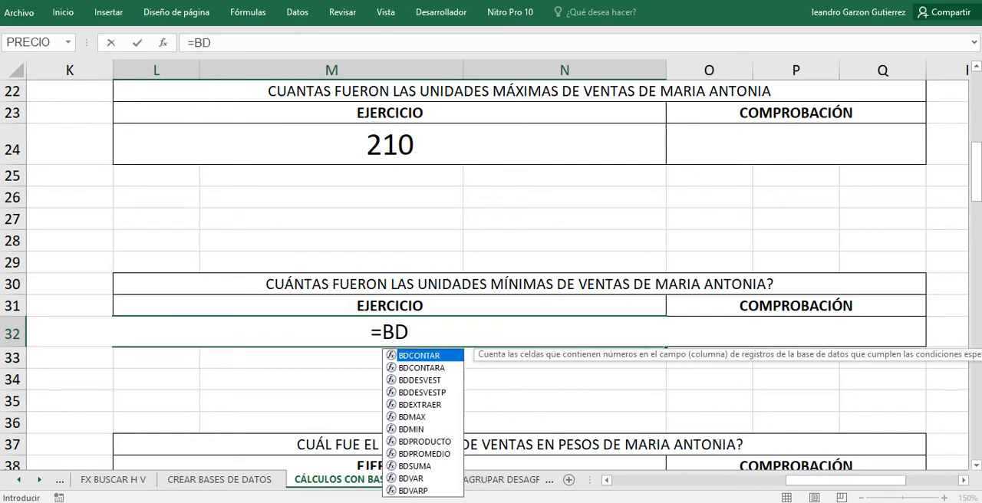
pyautogui.write('MIN')
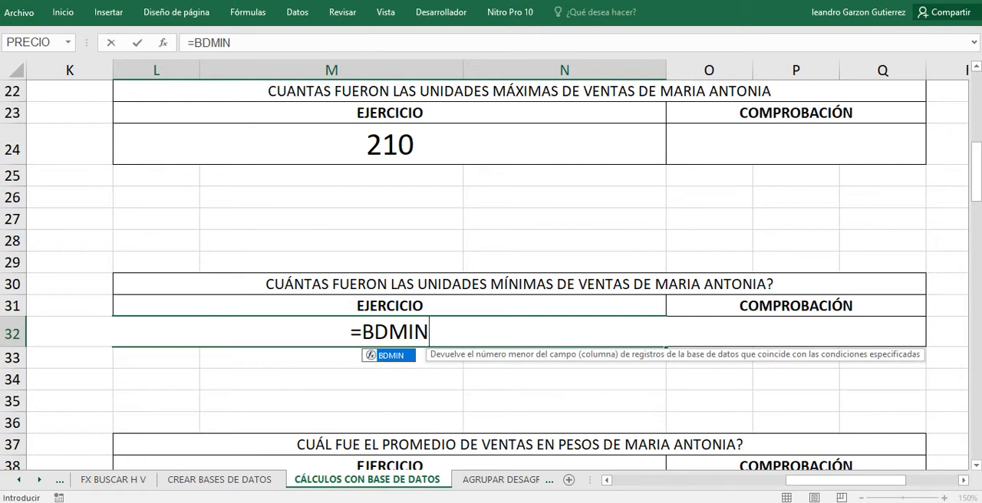
pyautogui.write('(')
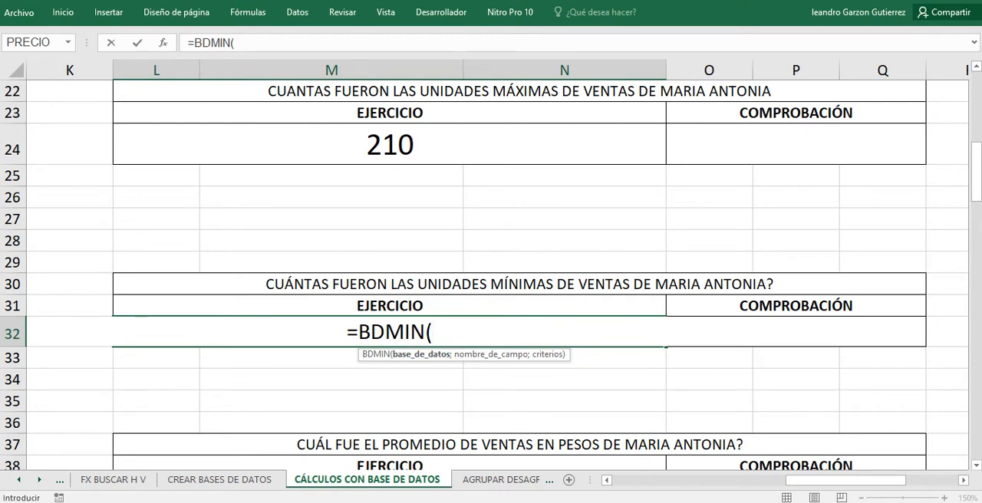
# Set the defined name CALCULOSBD1 as the database argument of the BDMIN formula in L32.
pyautogui.scroll(1, 490, 253)
pyautogui.scroll(-1, 491, 274)
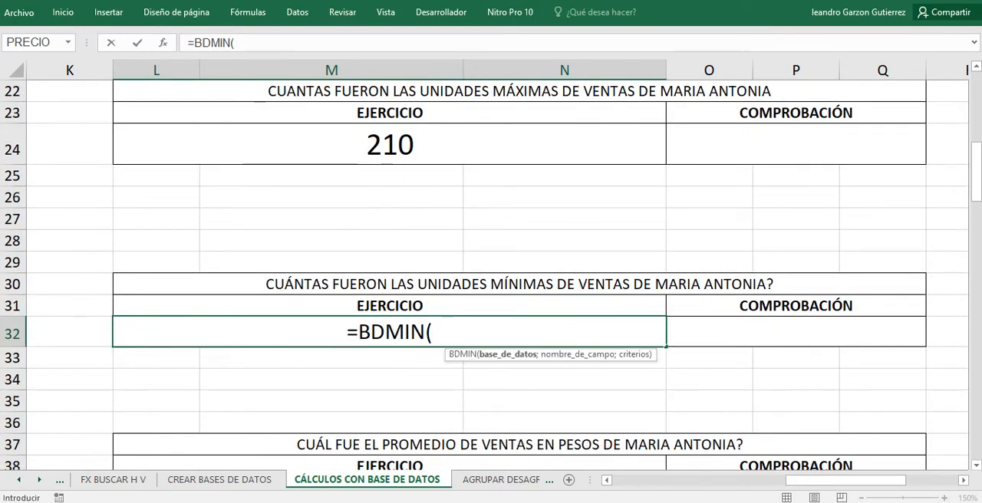
pyautogui.write('CA')
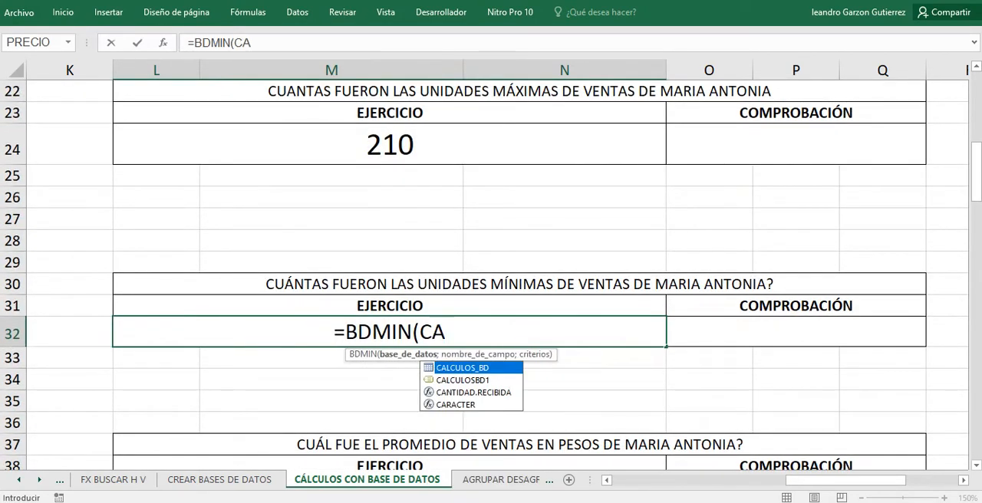
pyautogui.press('Down')
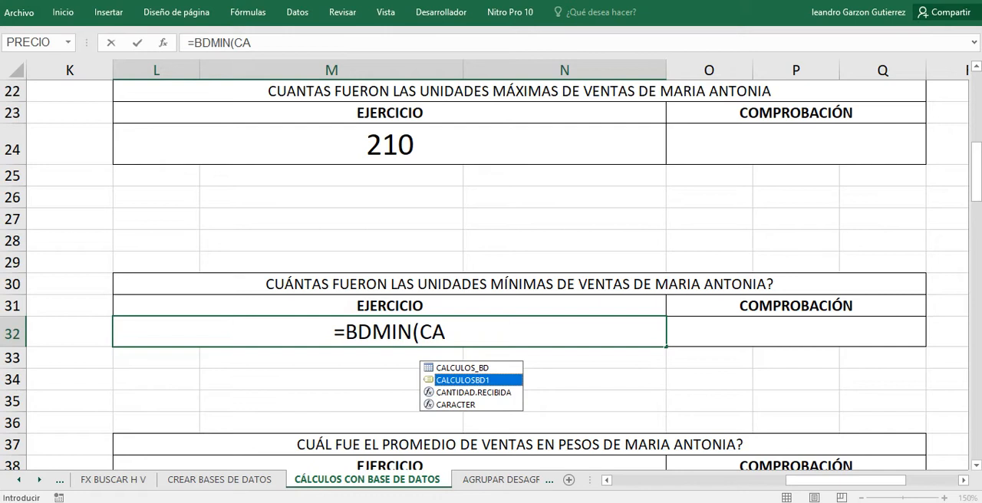
pyautogui.press('Tab')
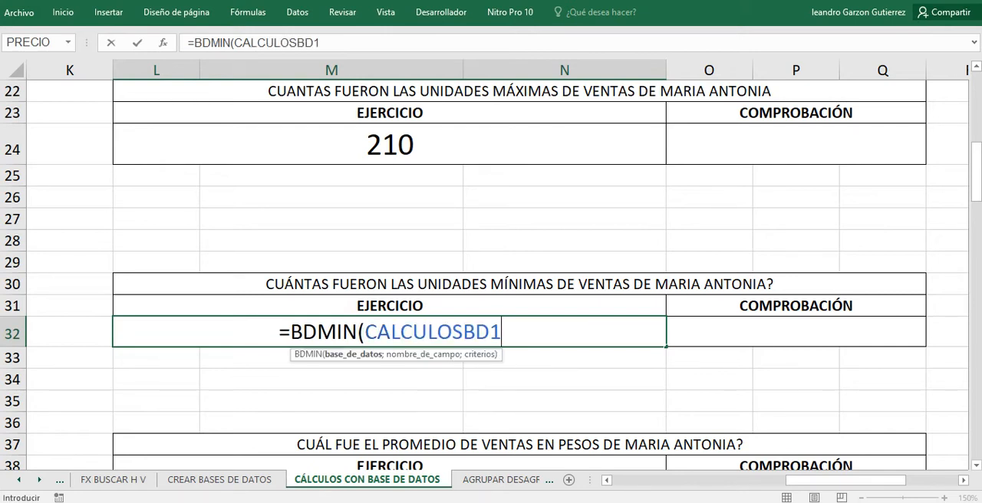
# Set the table's CANTIDAD header in H15 as the field argument of the BDMIN formula in L32.
pyautogui.write(';')
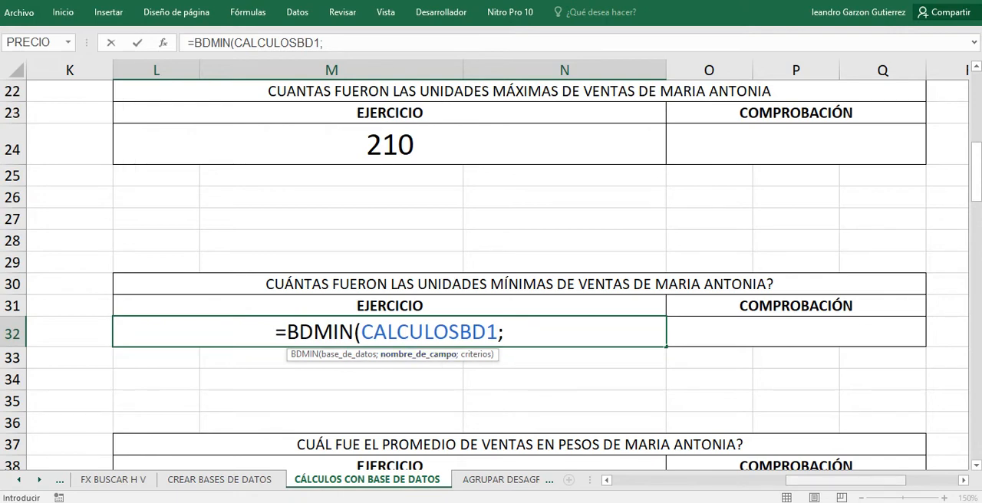
pyautogui.moveTo(845, 480); pyautogui.dragTo(707, 480)
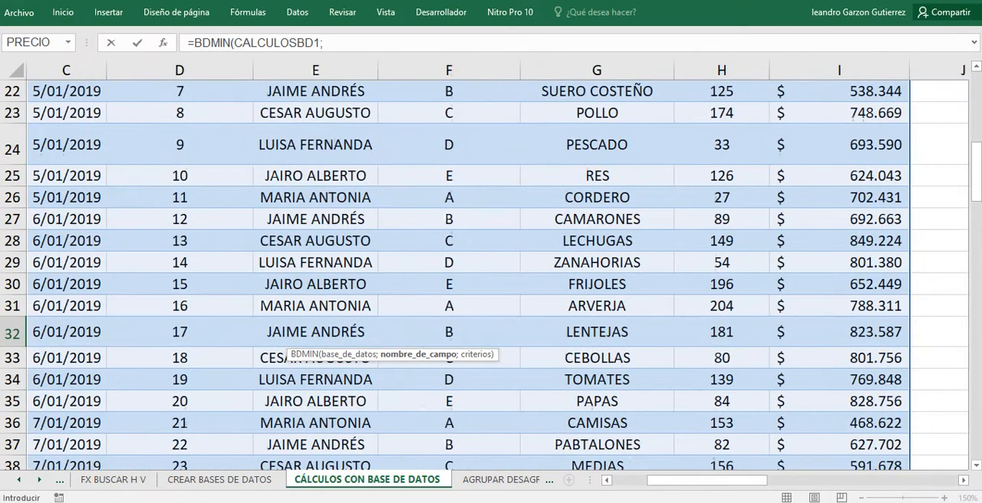
pyautogui.scroll(3, 707, 480)
pyautogui.click(721, 136)
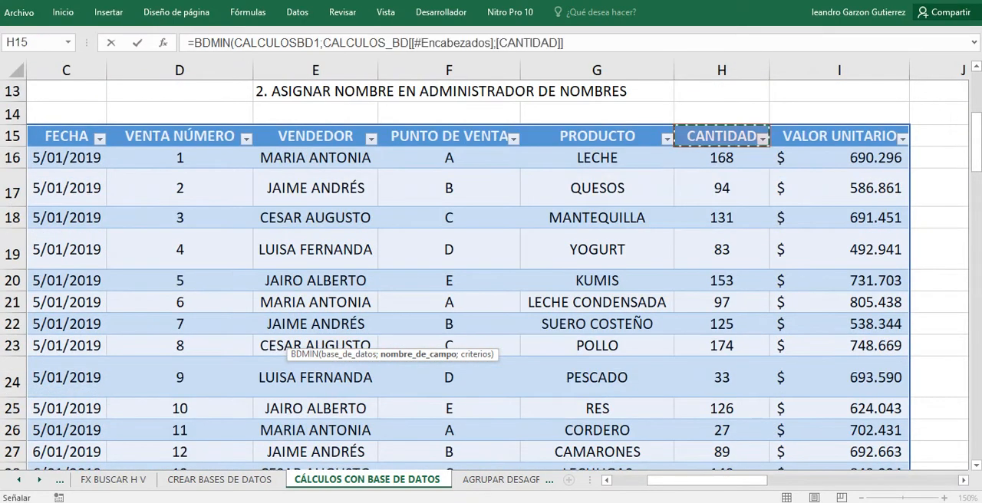
pyautogui.moveTo(707, 480); pyautogui.dragTo(845, 480)
pyautogui.scroll(-4, 491, 268)
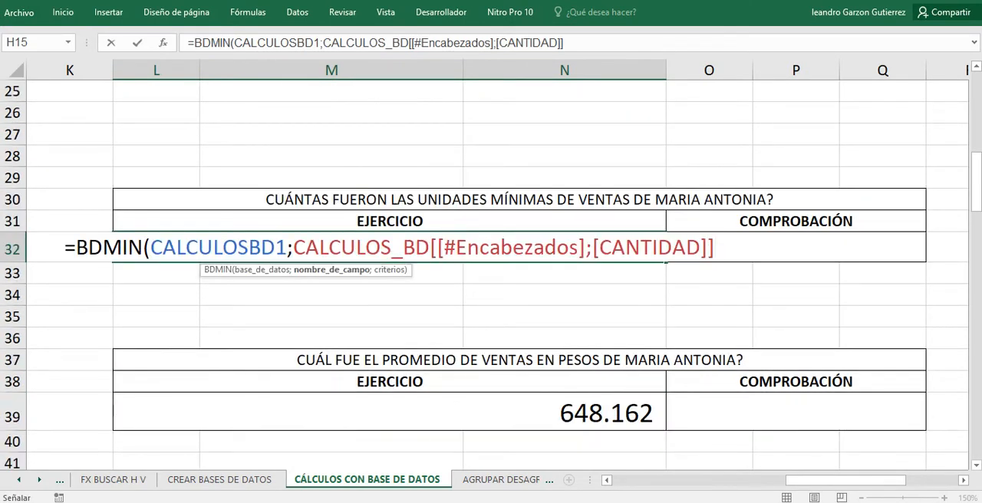
# Set the VENDEDOR criteria range S15:S16 as the last BDMIN argument, enter the formula and reselect L32.
pyautogui.write(';')
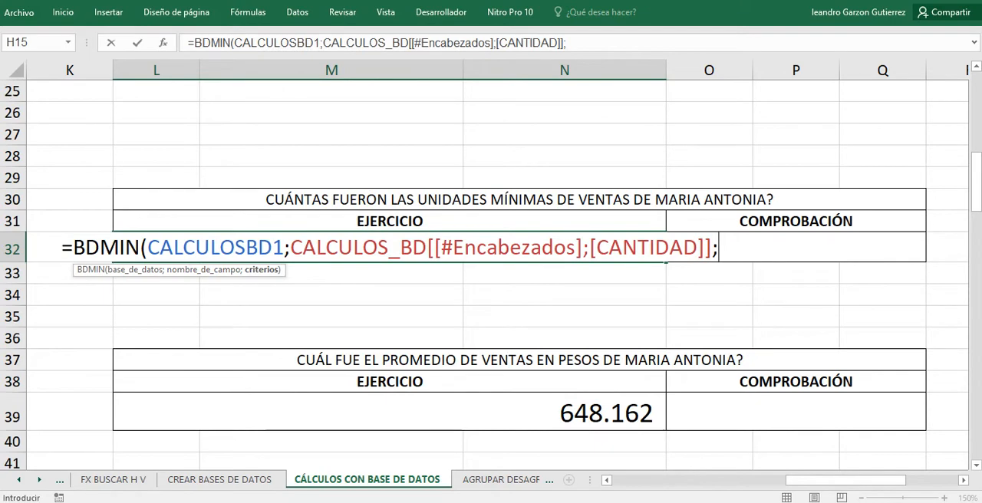
pyautogui.scroll(4, 491, 269)
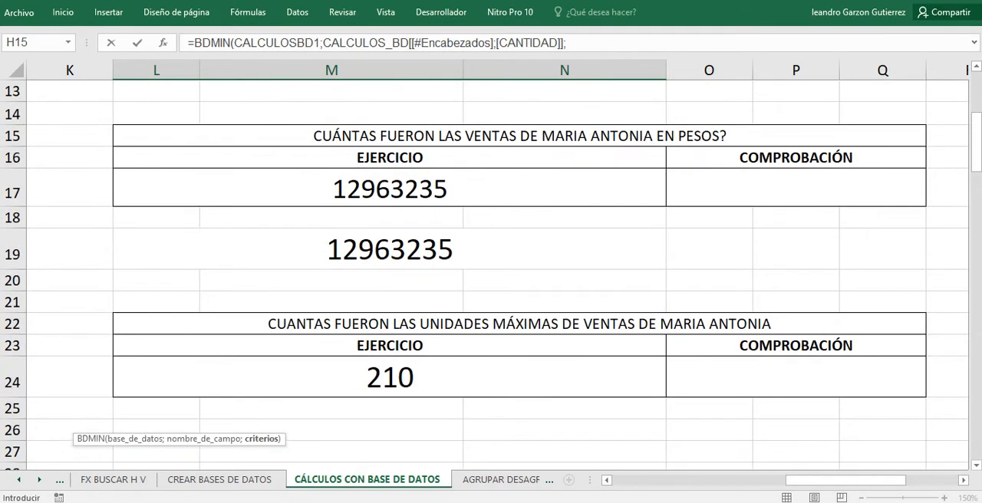
pyautogui.moveTo(843, 480); pyautogui.dragTo(891, 480)
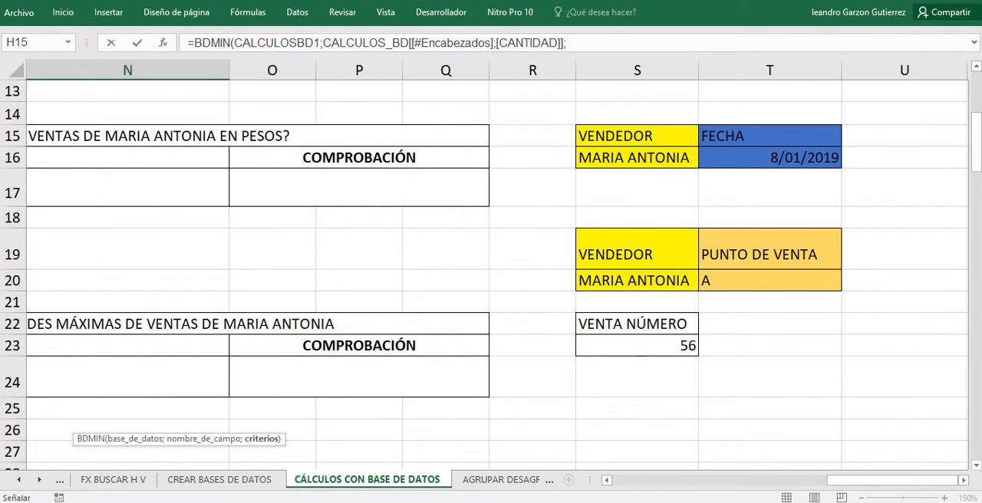
pyautogui.moveTo(637, 136); pyautogui.dragTo(637, 157)
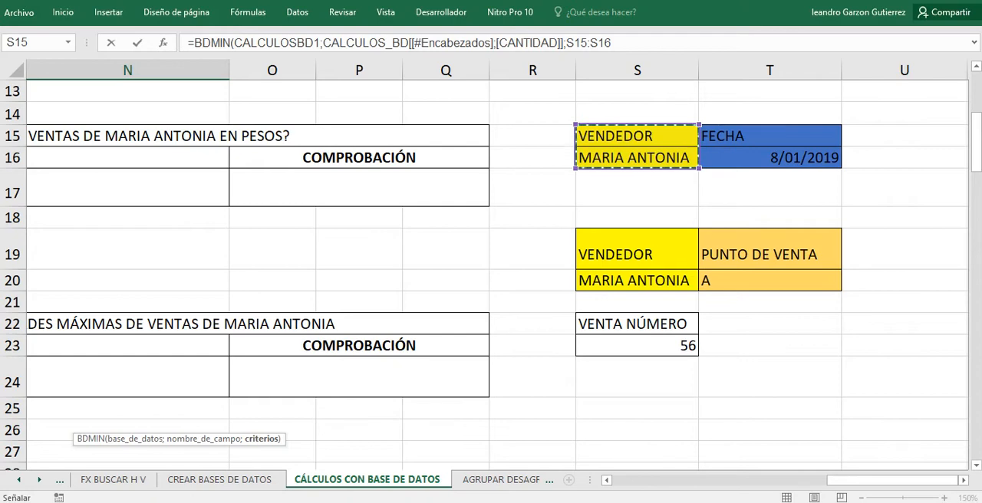
pyautogui.press('Return')
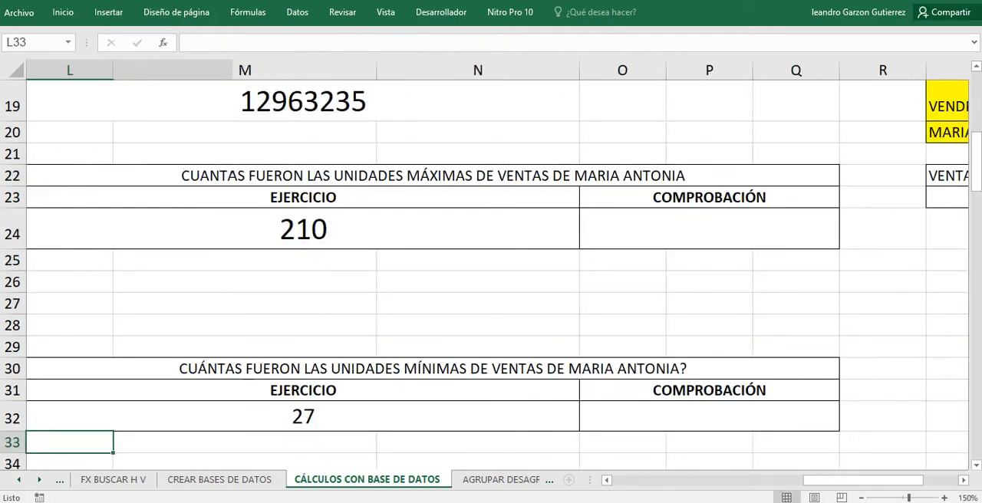
pyautogui.click(303, 417)
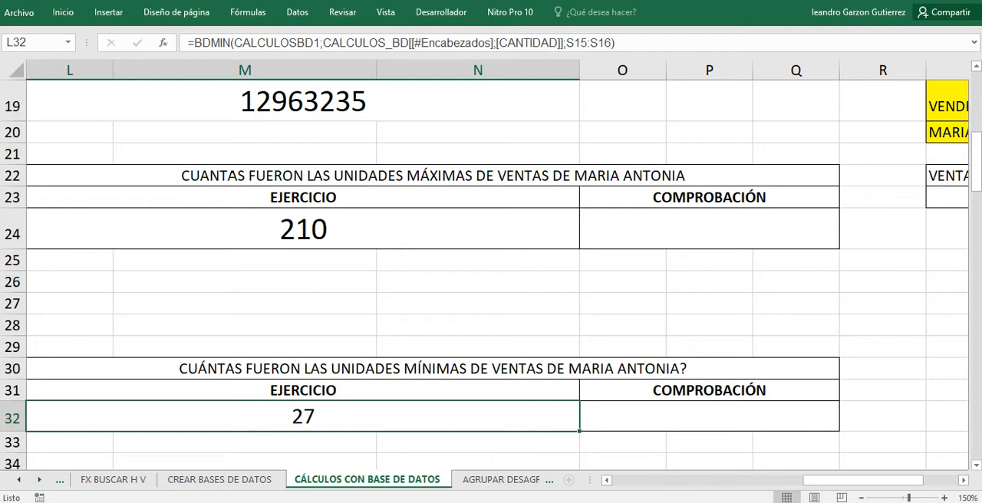
# Clear L39, the EJERCICIO cell of the average-sales exercise, and start a BDPROMEDIO formula in it.
pyautogui.scroll(-3, 491, 274)
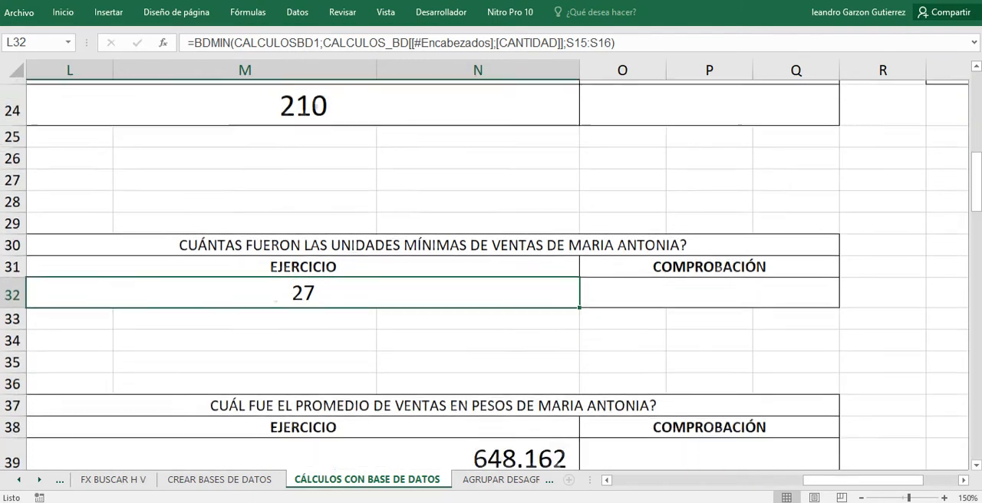
pyautogui.click(302, 348)
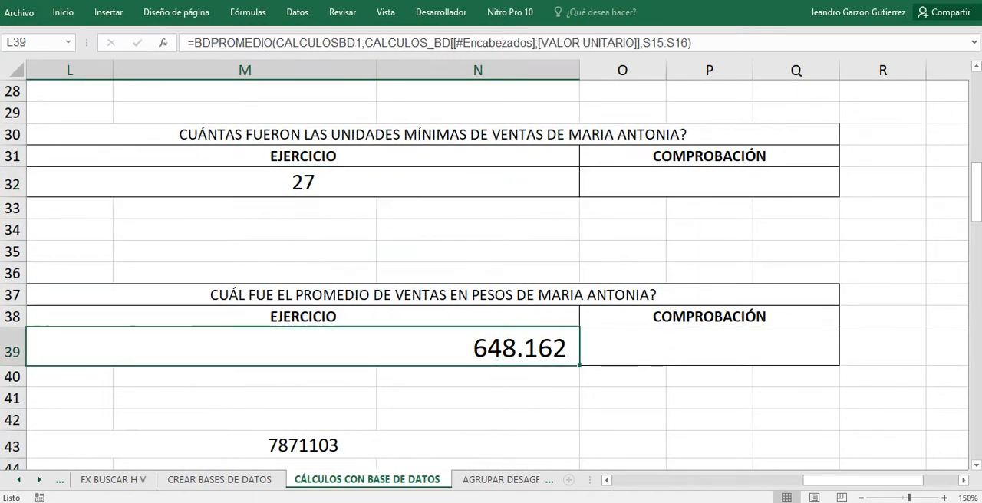
pyautogui.press('BackSpace')
pyautogui.press('Return')
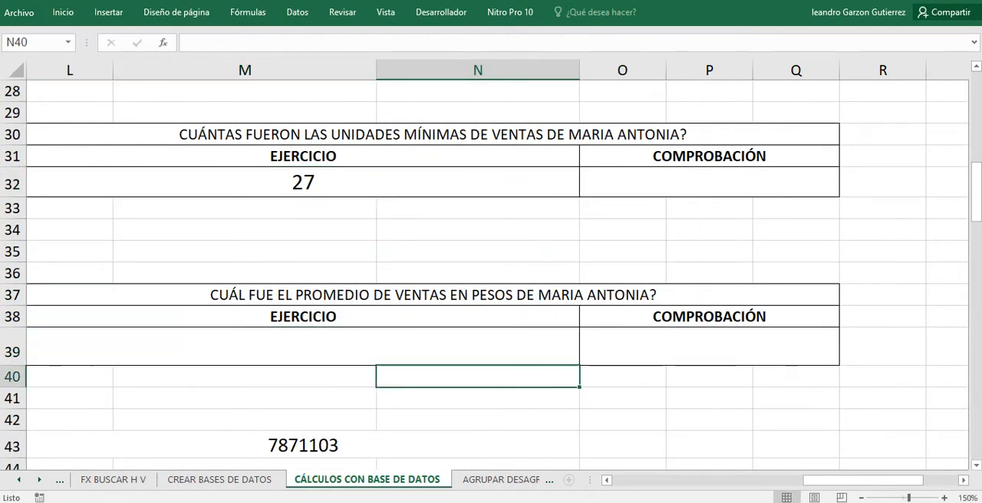
pyautogui.press('Up')
pyautogui.moveTo(863, 480); pyautogui.dragTo(828, 480)
pyautogui.write('=')
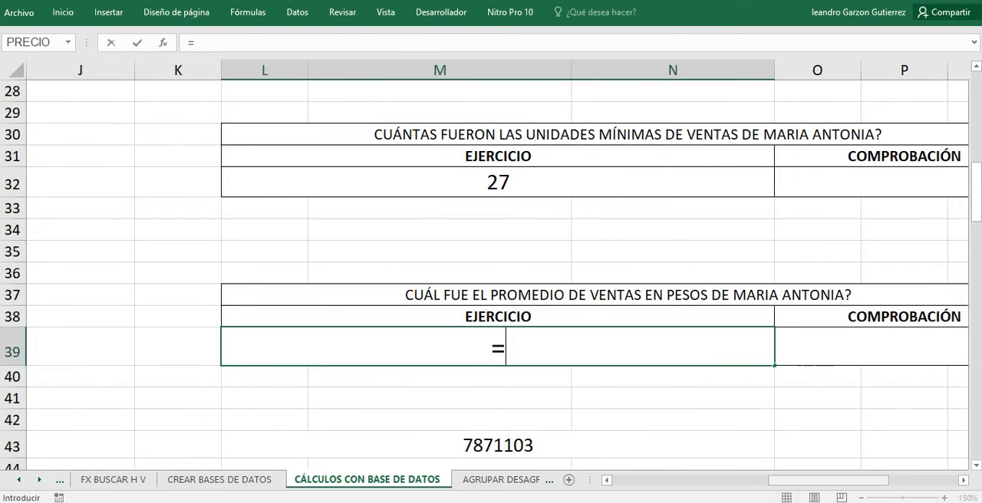
pyautogui.write('BD')
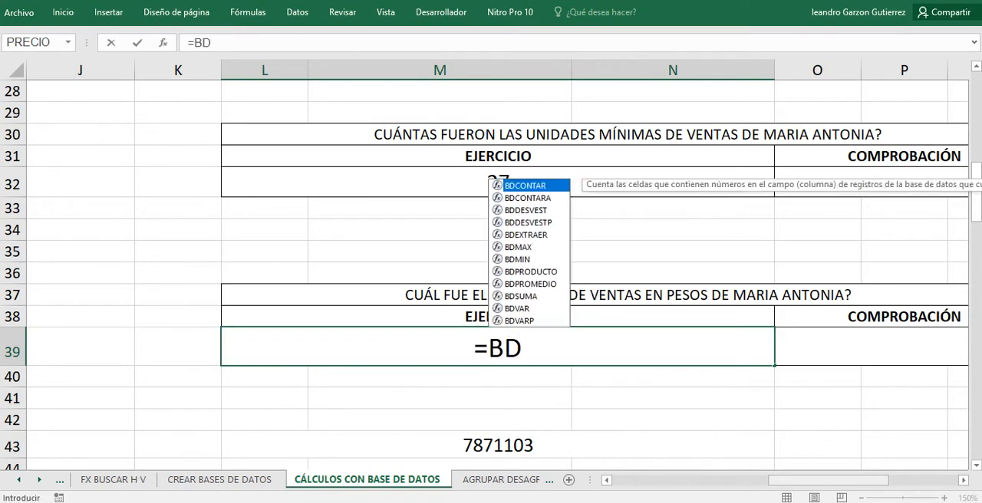
pyautogui.write('PROMEDIO')
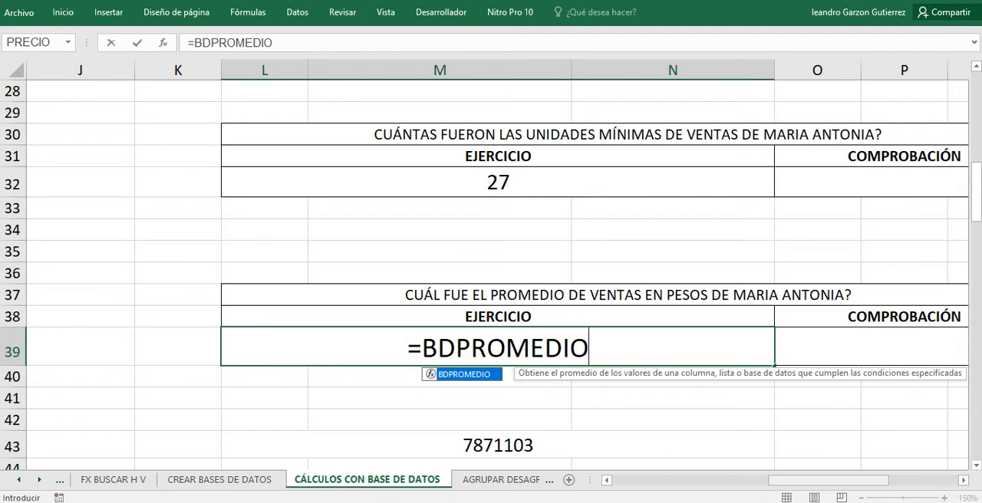
pyautogui.write('(')
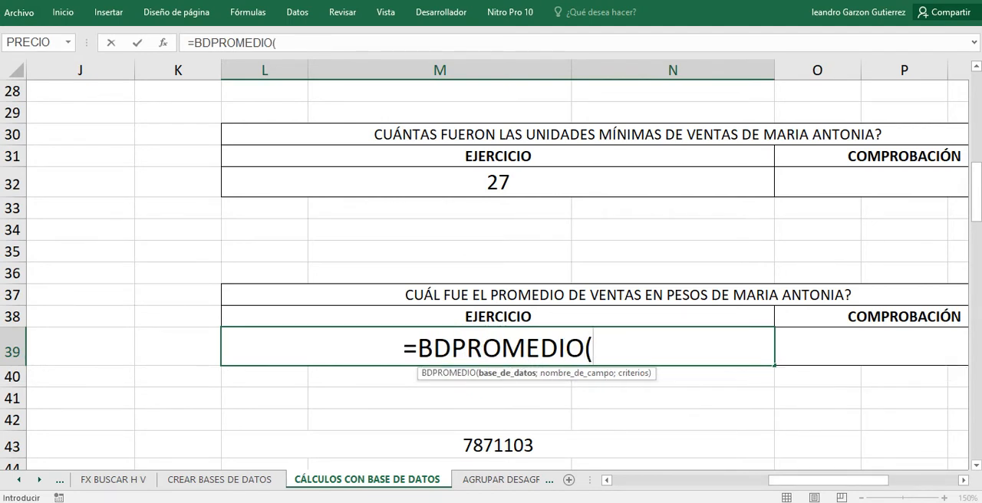
pyautogui.write('CA')
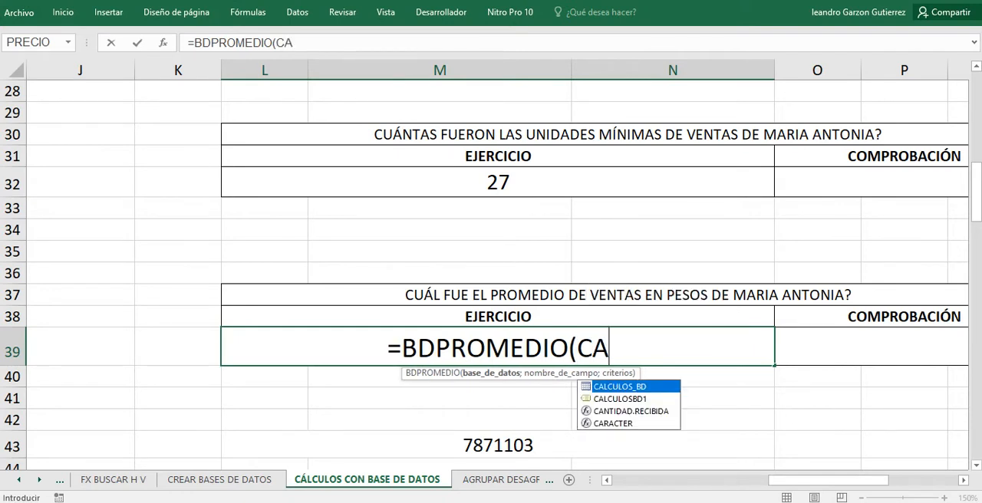
# Set the defined name CALCULOSBD1 as the database argument of the BDPROMEDIO formula in L39.
pyautogui.press('Down')
pyautogui.press('Tab')
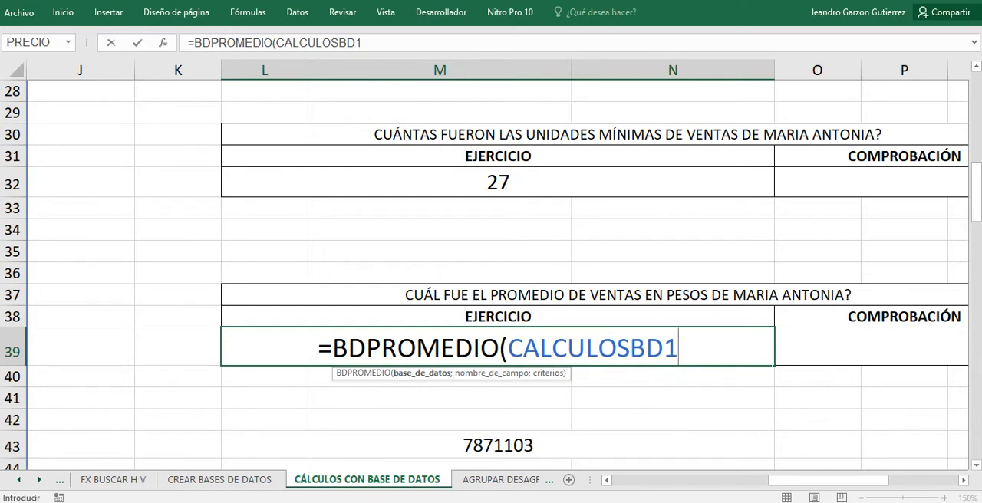
# Set the table's VALOR UNITARIO header in I15 as the field argument of the BDPROMEDIO formula.
pyautogui.write(';')
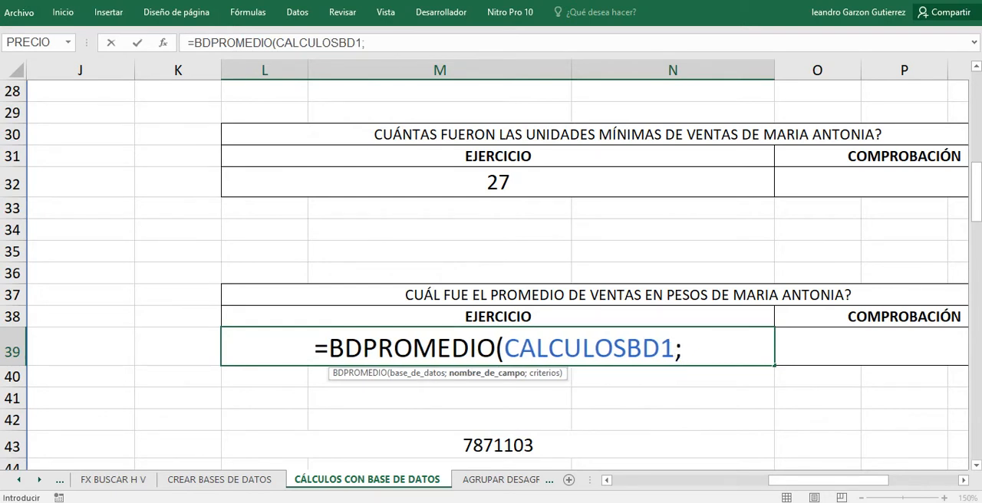
pyautogui.moveTo(828, 480); pyautogui.dragTo(757, 480)
pyautogui.scroll(5, 497, 274)
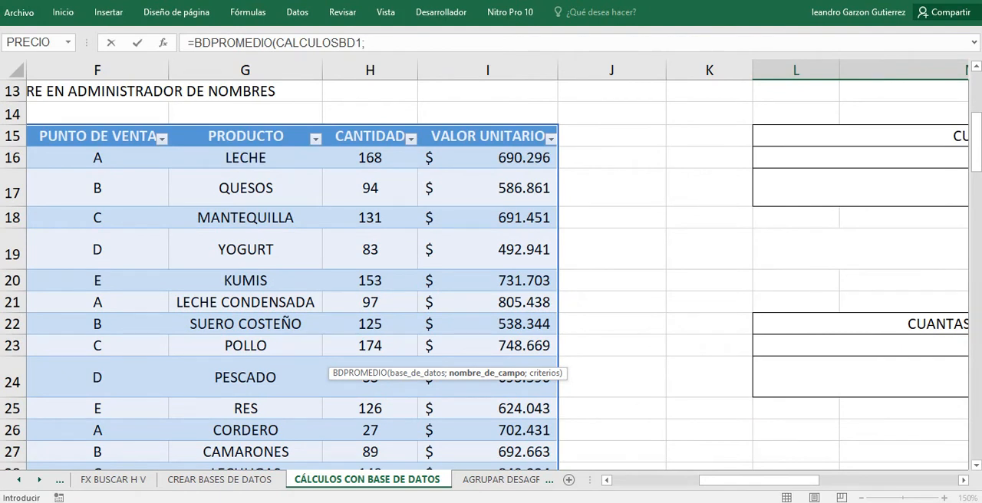
pyautogui.click(488, 136)
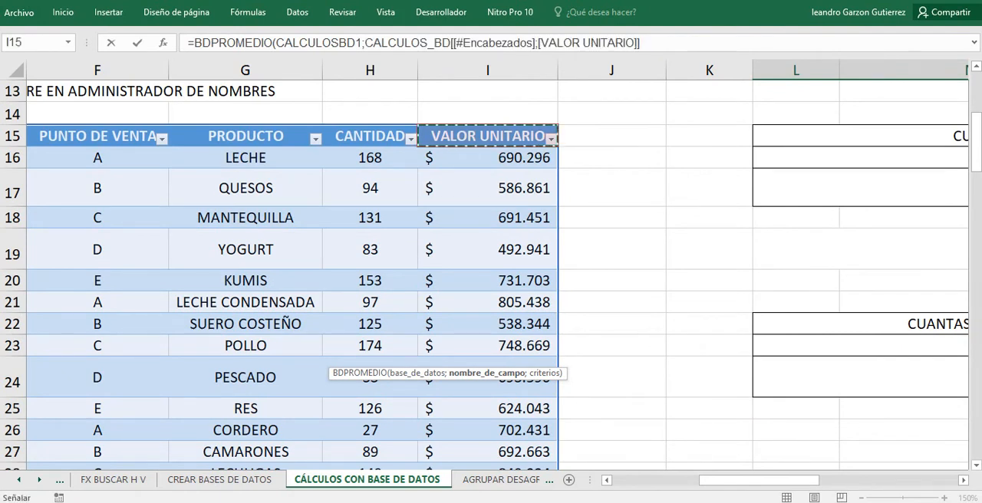
pyautogui.moveTo(759, 480); pyautogui.dragTo(864, 480)
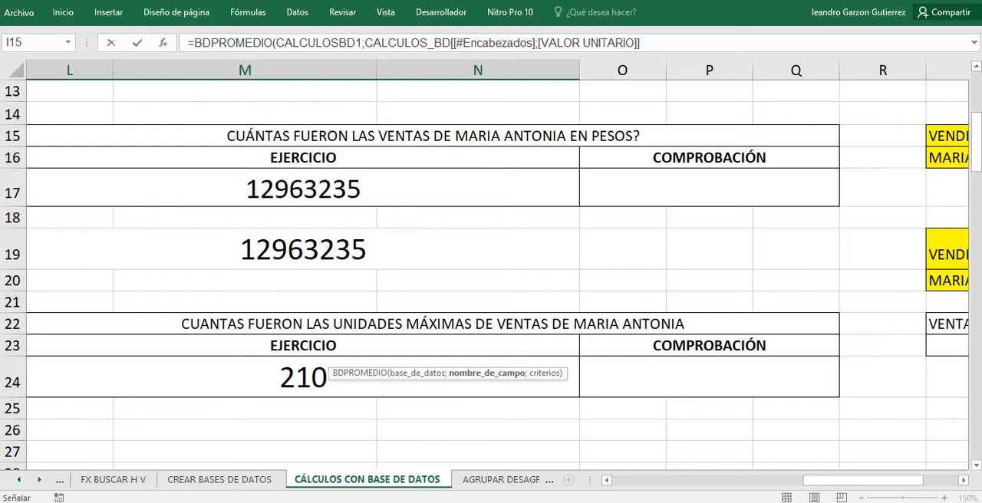
pyautogui.scroll(-7, 491, 268)
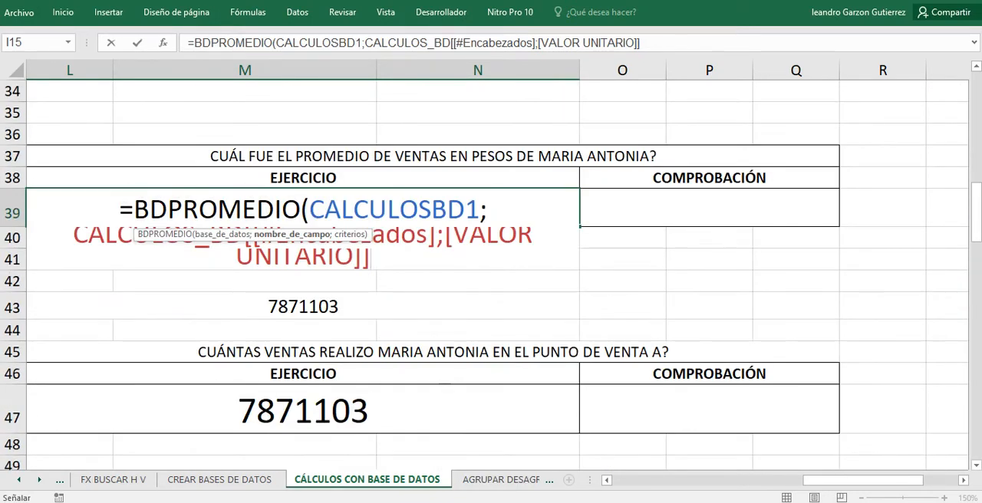
# Set the VENDEDOR criteria range S15:S16 as the criteria argument of the BDPROMEDIO formula.
pyautogui.write(';')
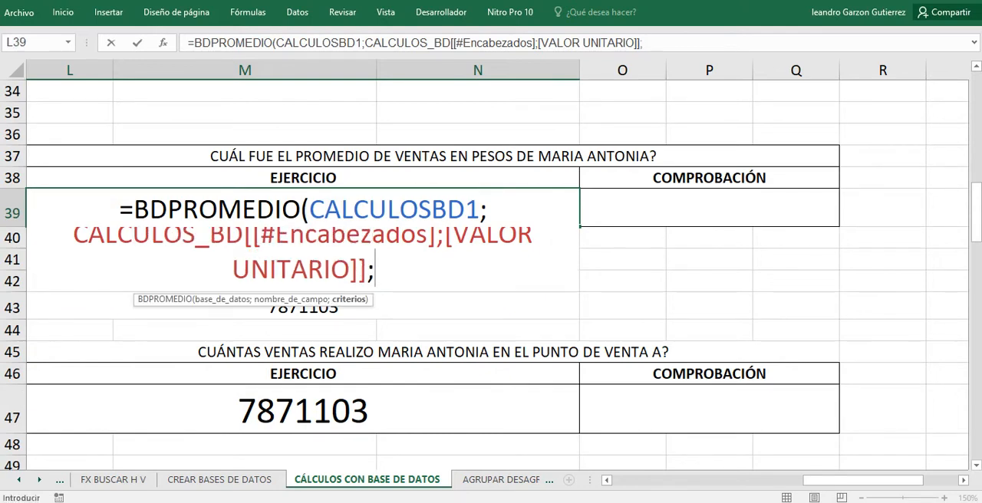
pyautogui.scroll(7, 491, 268)
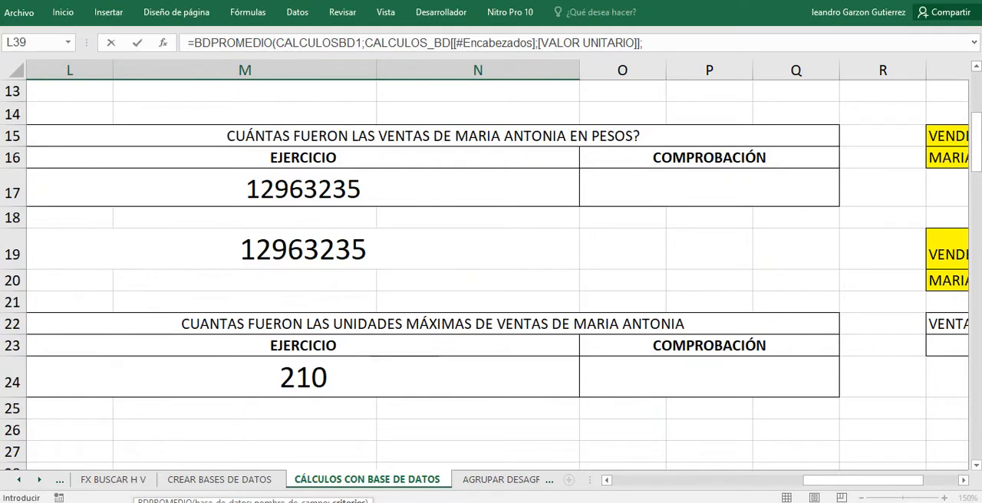
pyautogui.moveTo(862, 481); pyautogui.dragTo(879, 480)
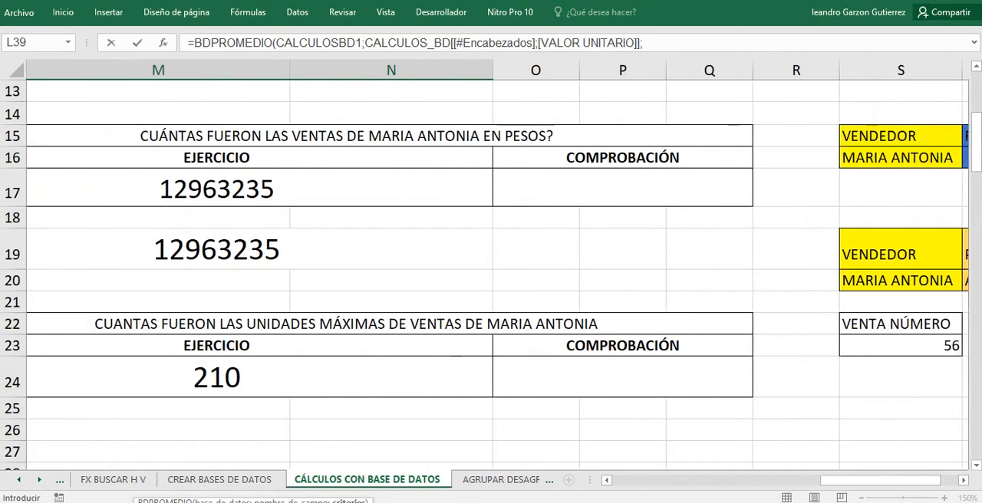
pyautogui.click(900, 136)
pyautogui.moveTo(900, 136); pyautogui.dragTo(900, 158)
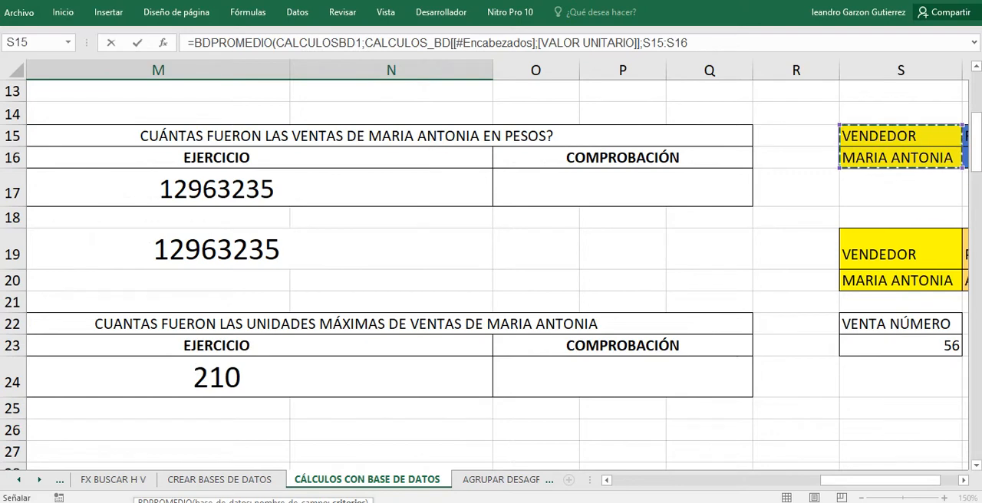
# Close the parenthesis of the BDPROMEDIO formula, enter it in L39 and reselect that cell.
pyautogui.moveTo(874, 480); pyautogui.dragTo(881, 480)
pyautogui.scroll(-2, 497, 275)
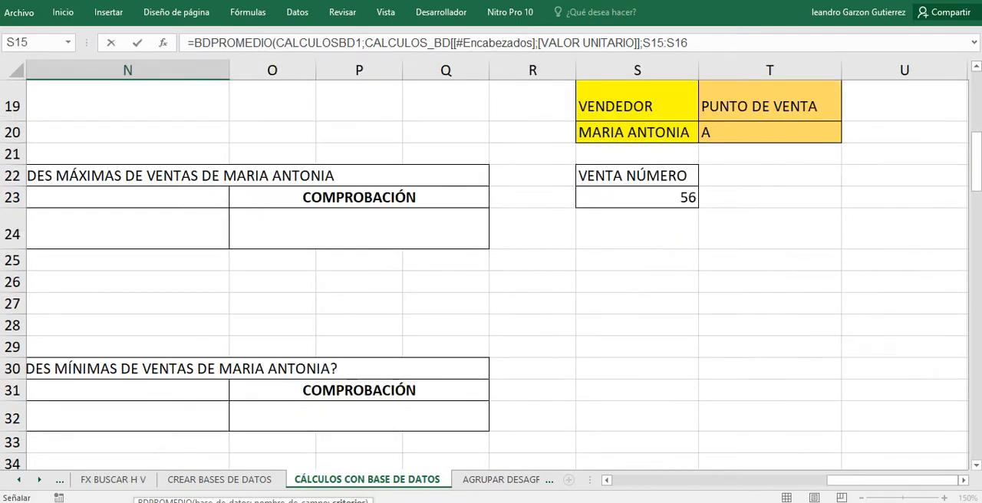
pyautogui.write(')')
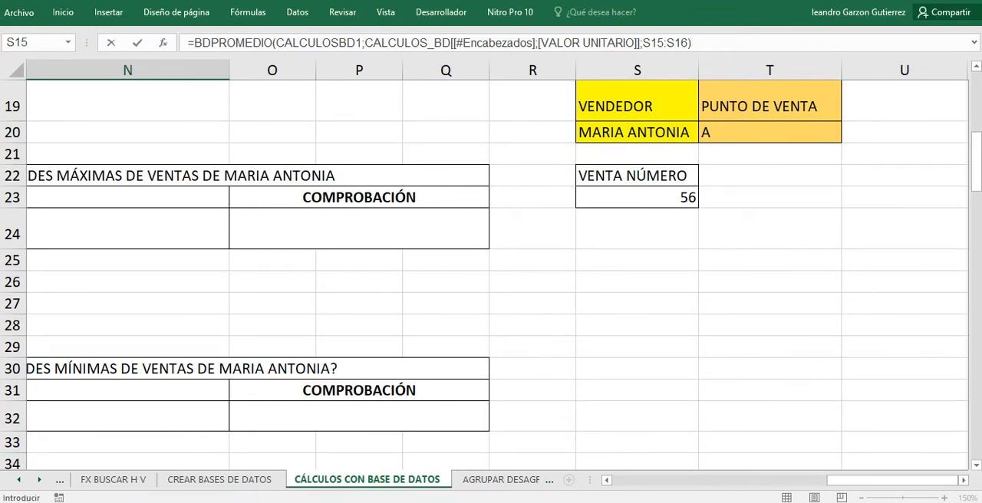
pyautogui.scroll(4, 497, 274)
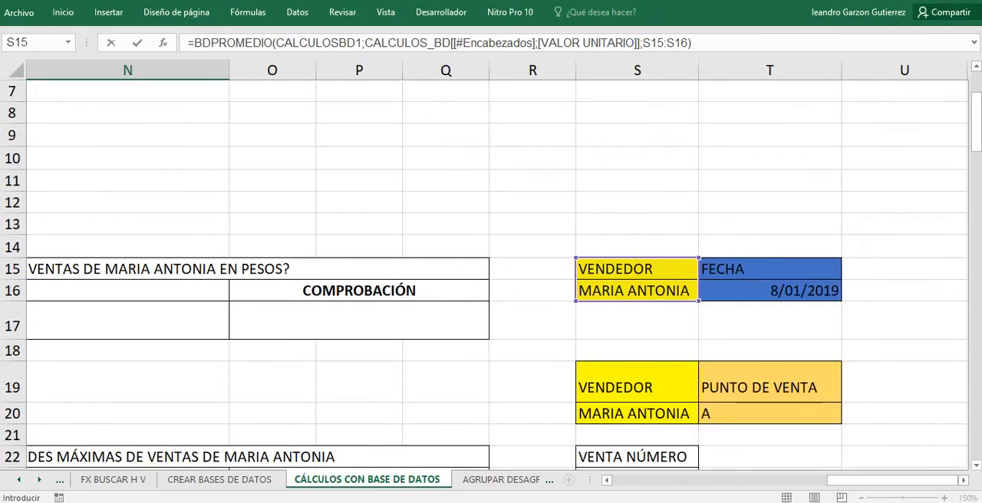
pyautogui.scroll(-8, 490, 274)
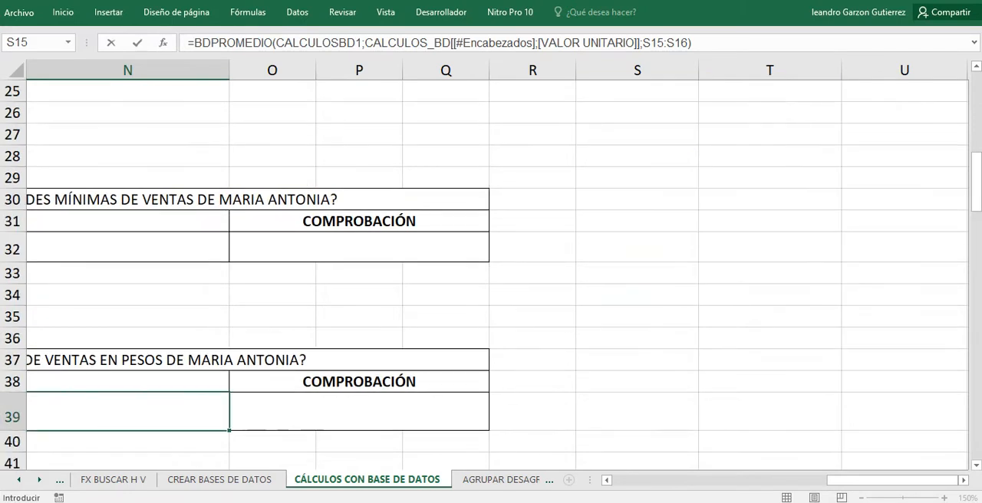
pyautogui.press('Return')
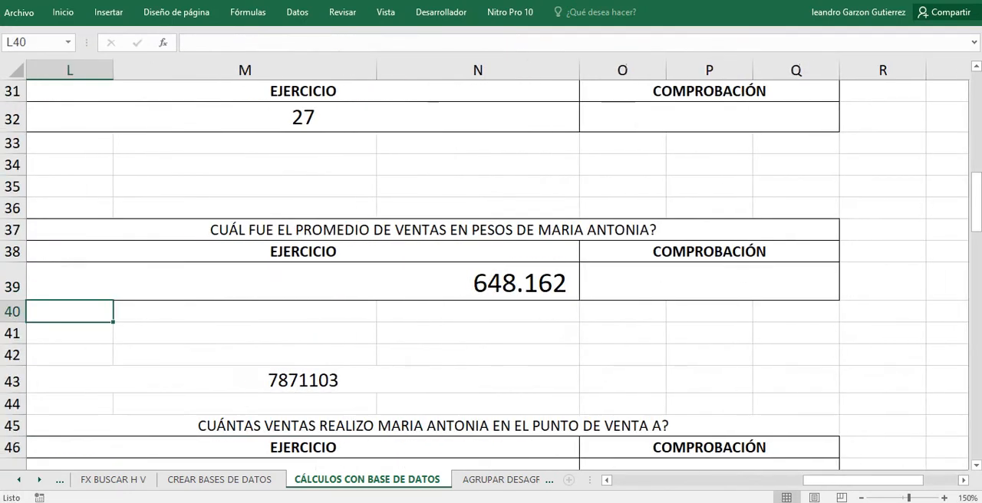
pyautogui.click(303, 281)
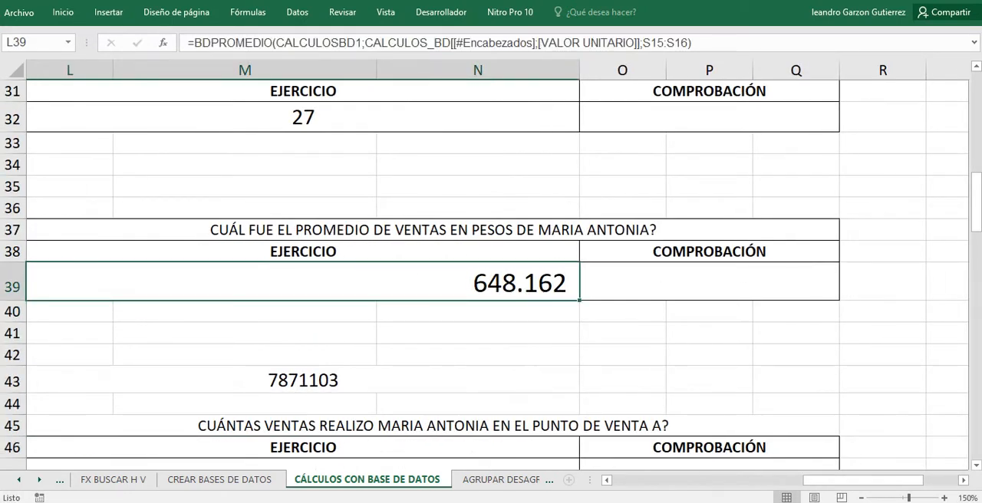
pyautogui.hscroll(-3, 491, 273)
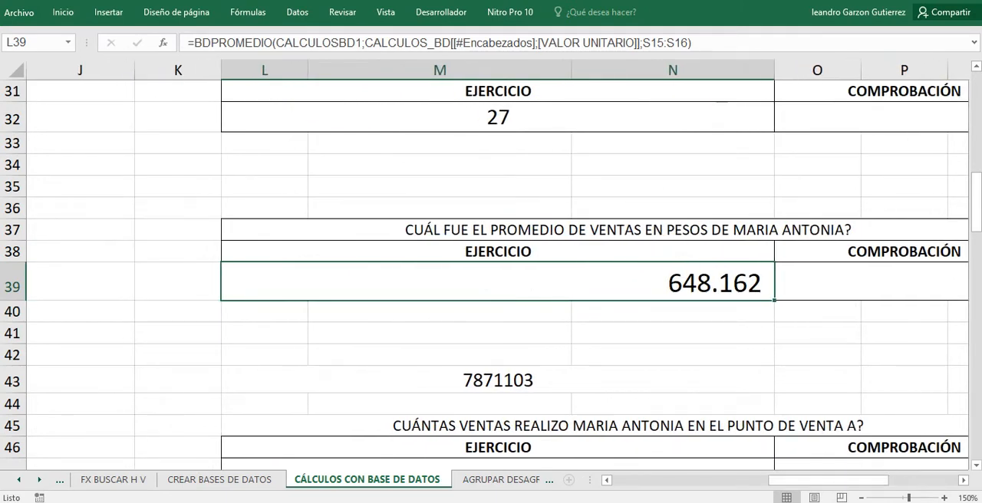
# Clear the SUMAR.SI.CONJUNTO formula from merged cell L43.
pyautogui.click(510, 379)
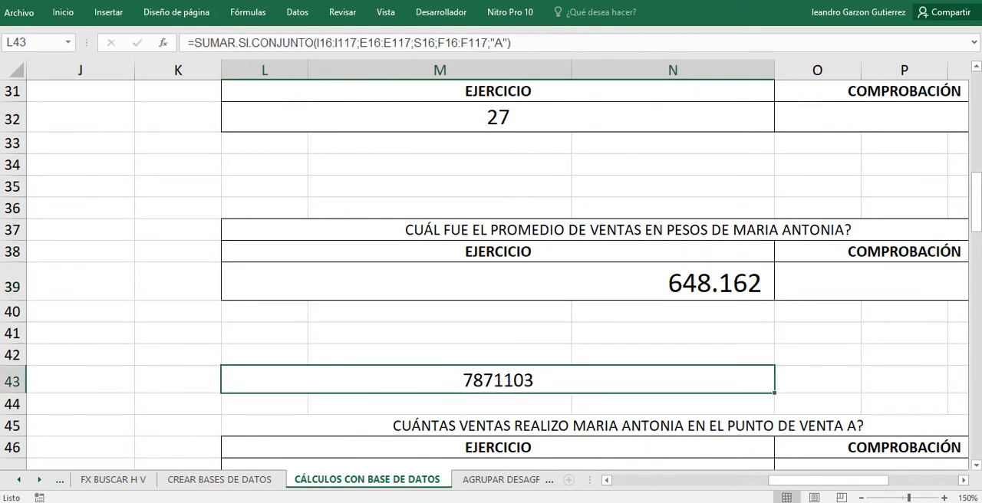
pyautogui.click(491, 312)
pyautogui.click(497, 380)
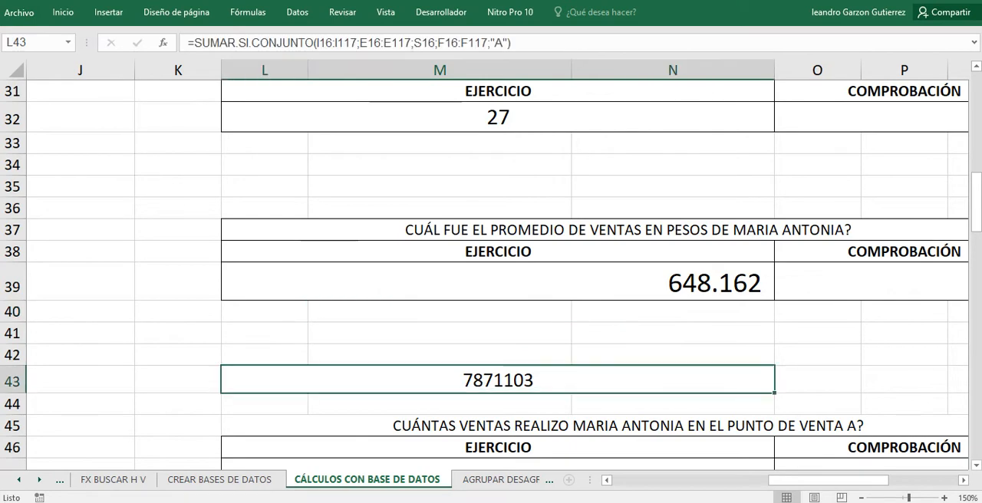
pyautogui.press('BackSpace')
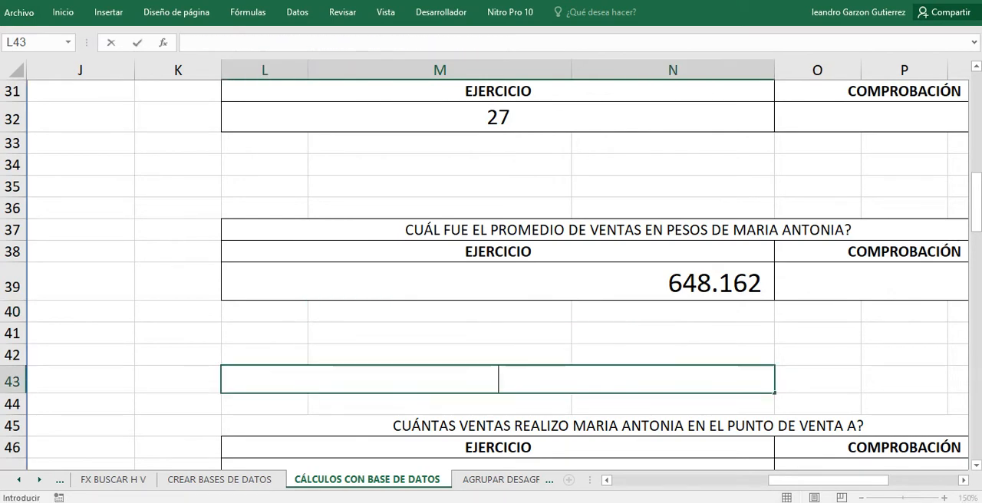
pyautogui.click(476, 311)
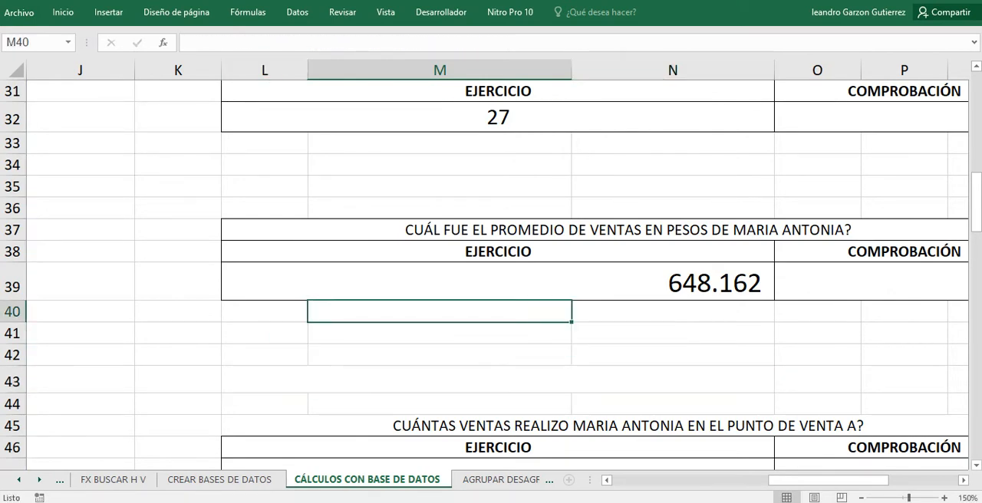
# Clear the old answer from L47, the EJERCICIO cell of the PUNTO DE VENTA A question, and reselect that cell.
pyautogui.scroll(-2, 490, 274)
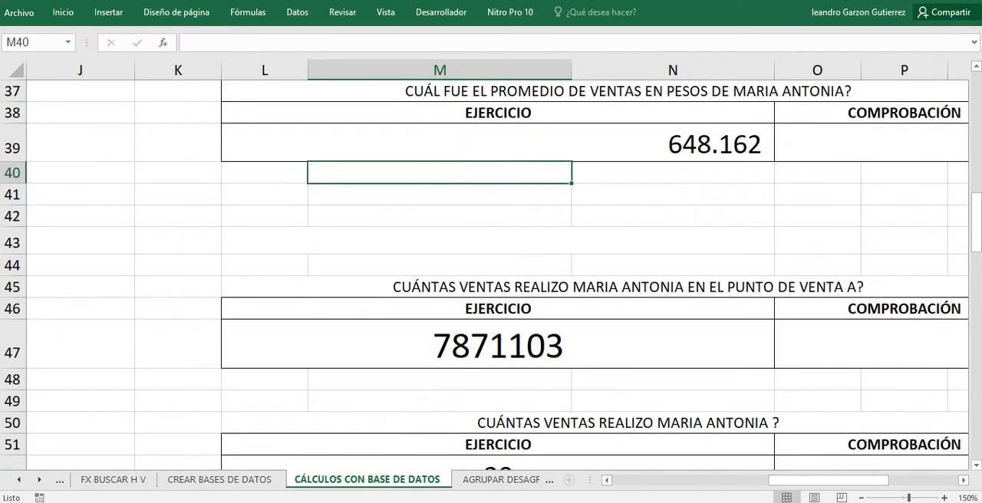
pyautogui.click(497, 344)
pyautogui.press('BackSpace')
pyautogui.press('Return')
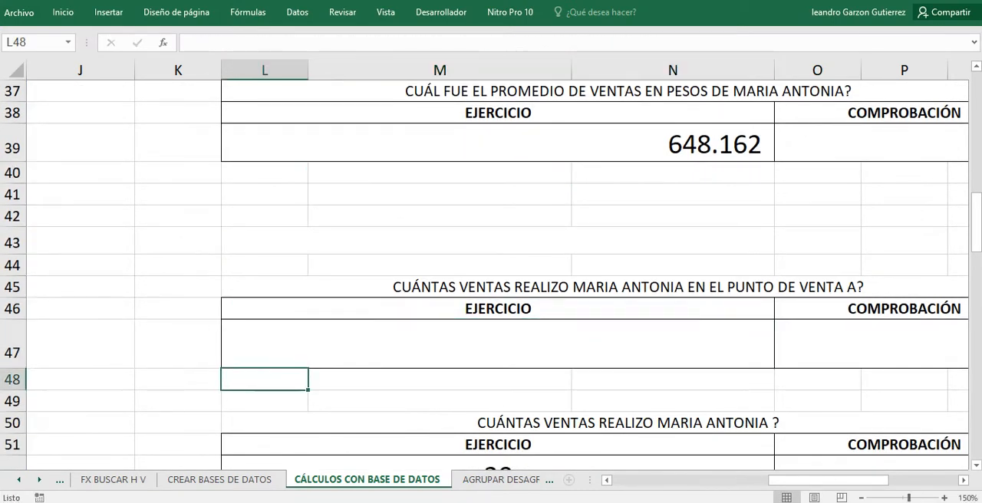
pyautogui.press('Up')
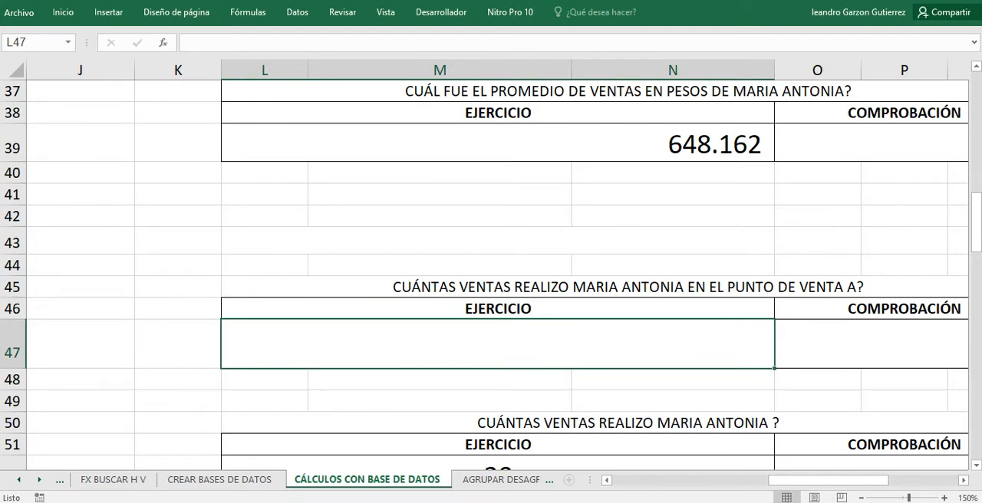
# Examine the VENDEDOR and PUNTO DE VENTA criteria range S19:T20 against the sales question.
pyautogui.scroll(4, 490, 268)
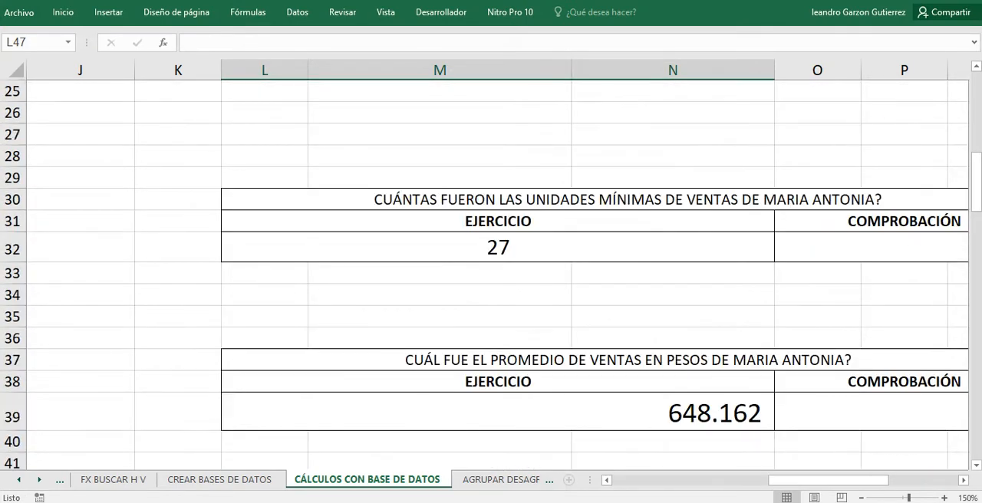
pyautogui.moveTo(828, 480); pyautogui.dragTo(887, 480)
pyautogui.scroll(5, 490, 268)
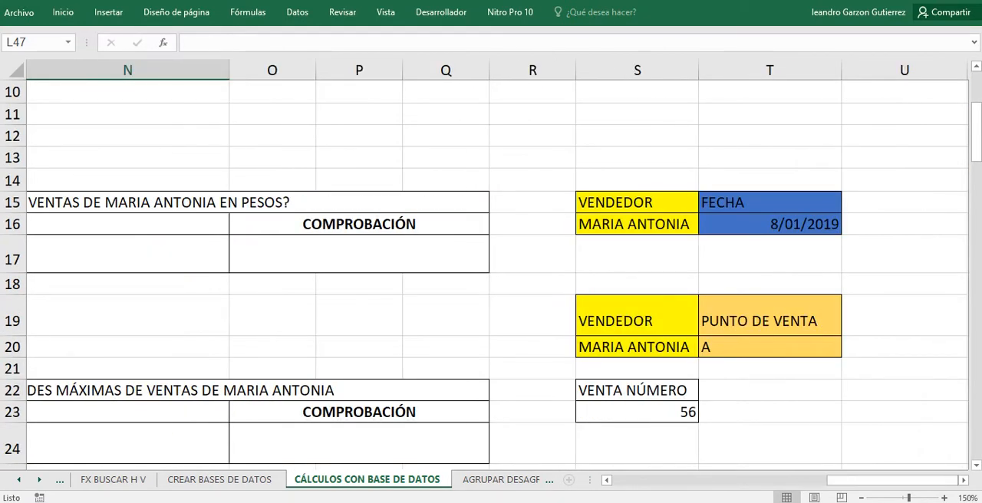
pyautogui.click(636, 316)
pyautogui.moveTo(636, 316); pyautogui.dragTo(759, 347)
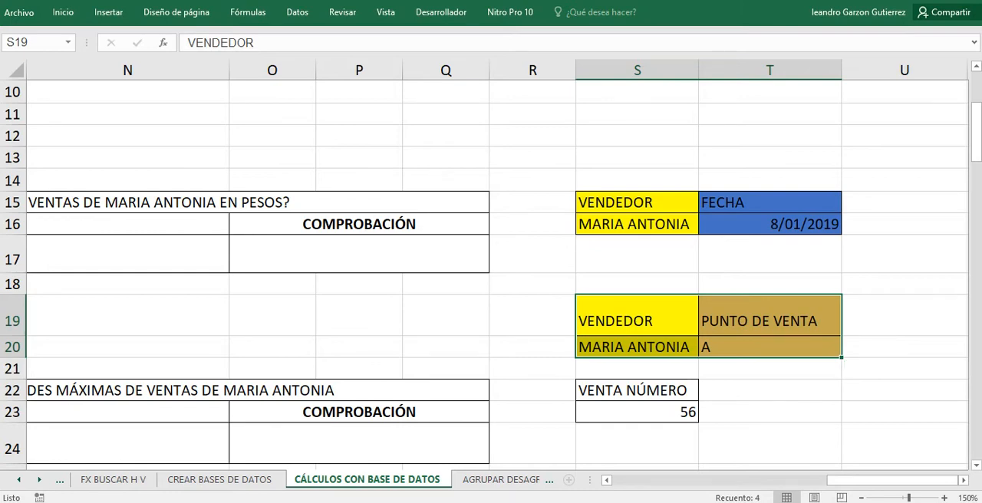
pyautogui.scroll(-3, 491, 274)
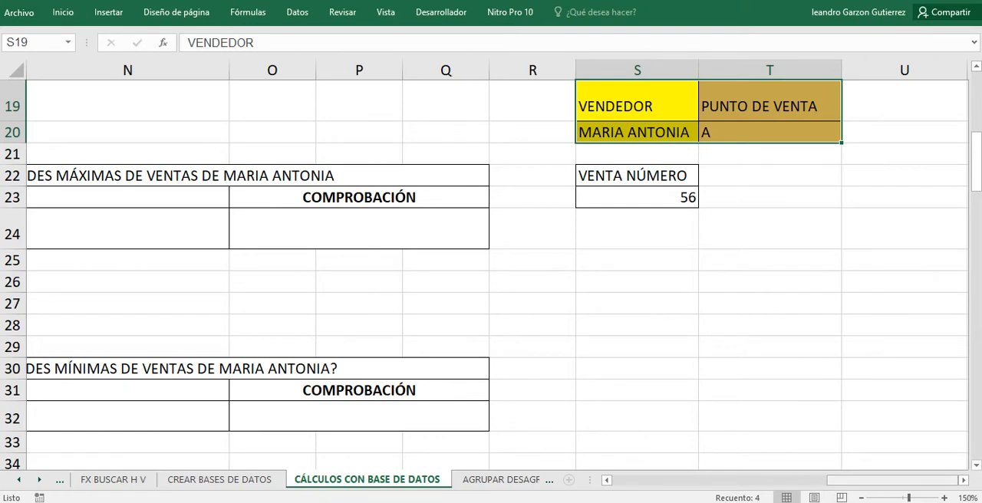
pyautogui.moveTo(897, 480); pyautogui.dragTo(847, 480)
pyautogui.scroll(-3, 491, 273)
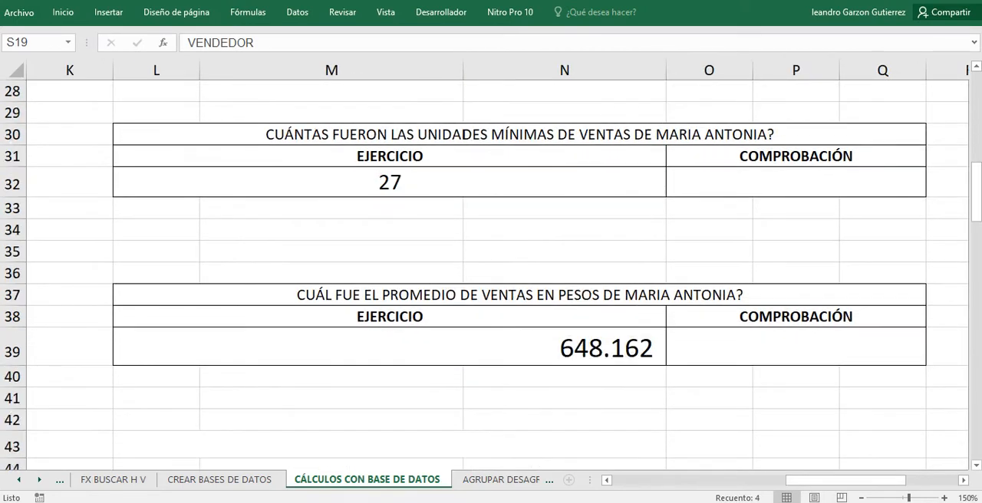
# Clear the BDCONTAR formula from the EJERCICIO cell L52.
pyautogui.click(390, 348)
pyautogui.scroll(-4, 491, 274)
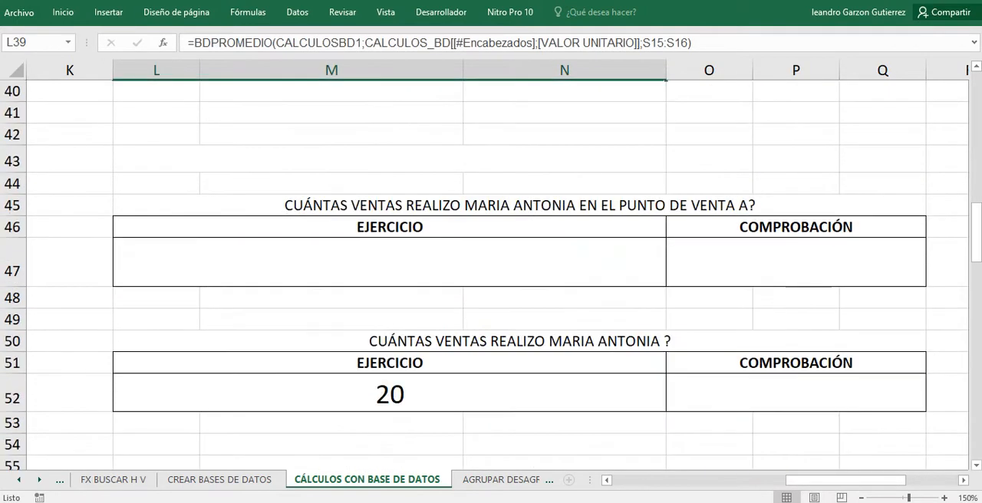
pyautogui.click(389, 395)
pyautogui.scroll(1, 491, 274)
pyautogui.click(389, 344)
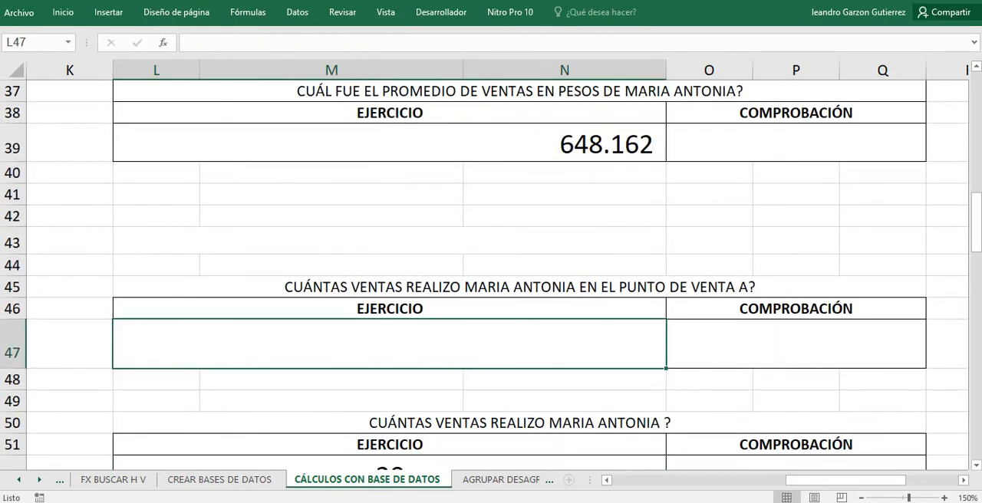
pyautogui.click(390, 462)
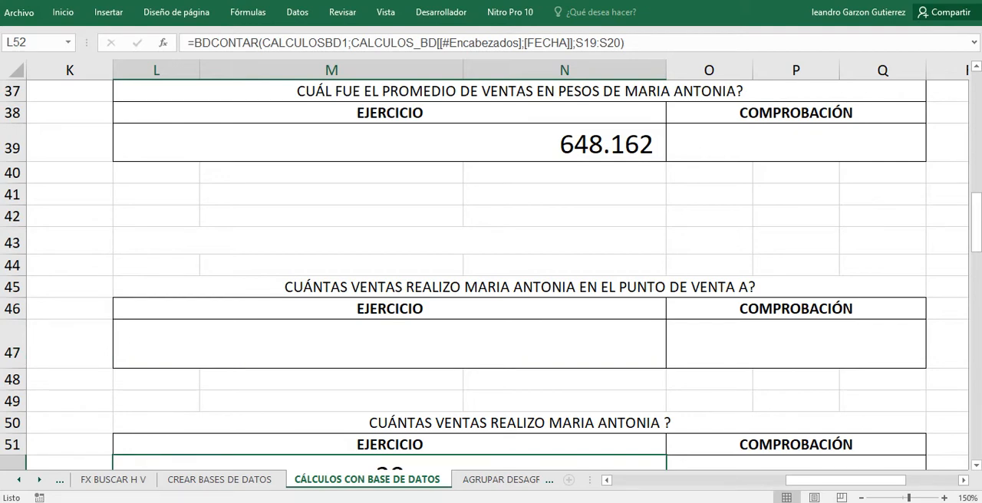
pyautogui.press('Delete')
# Start a BDSUMA formula in L47, the EJERCICIO cell of the PUNTO DE VENTA A question.
pyautogui.click(388, 300)
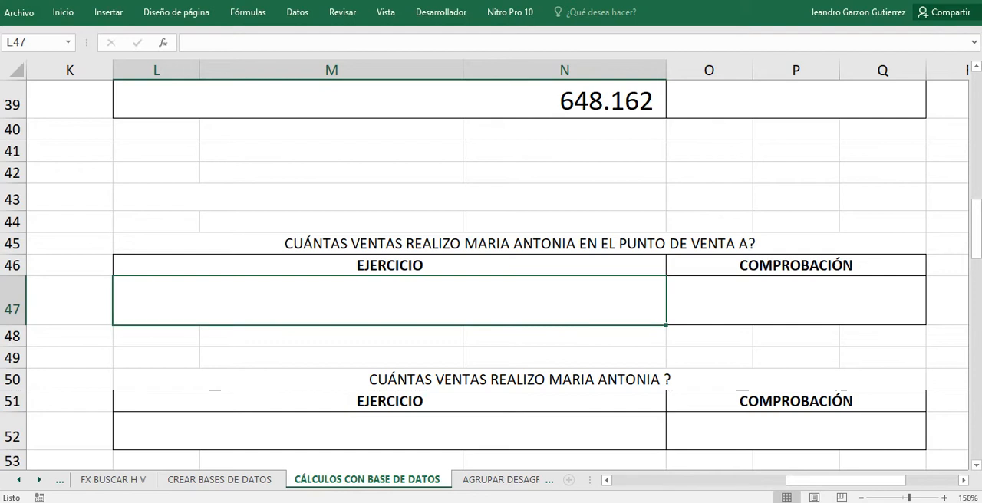
pyautogui.write('=')
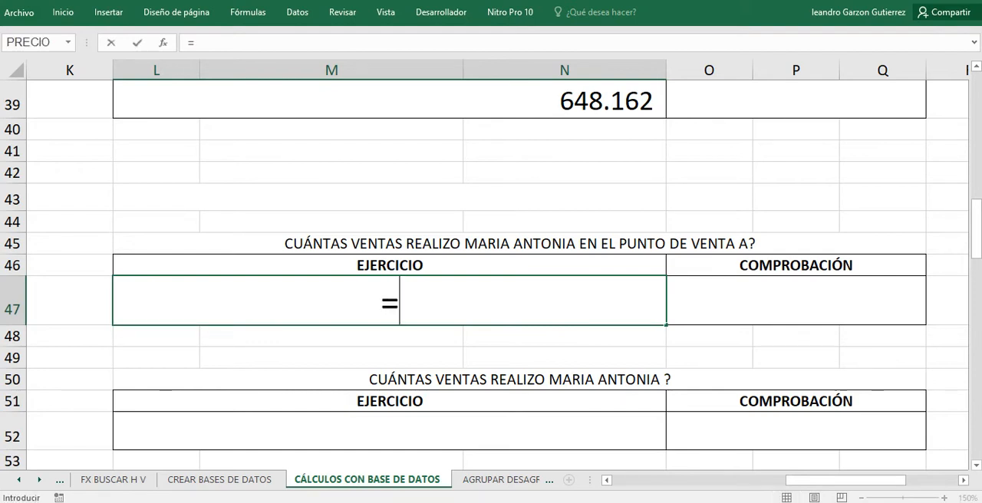
pyautogui.write('BDS')
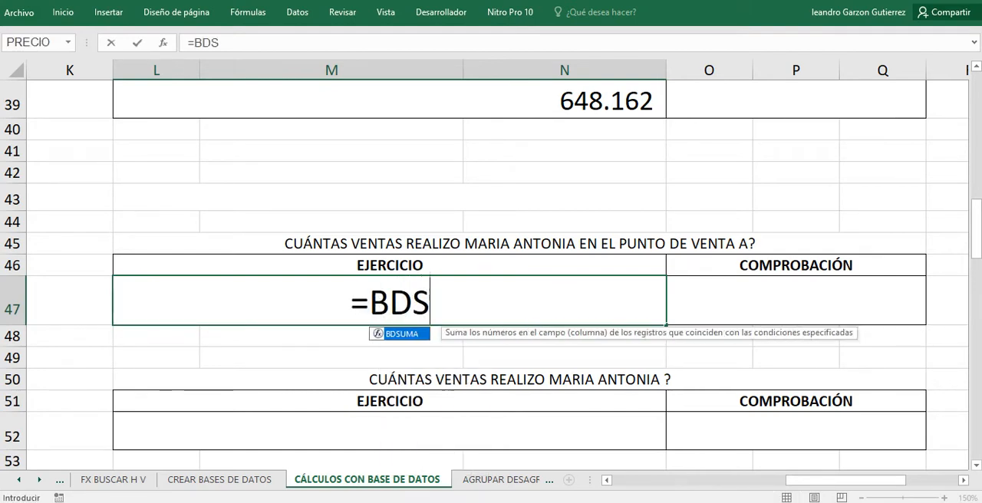
pyautogui.write('UMA')
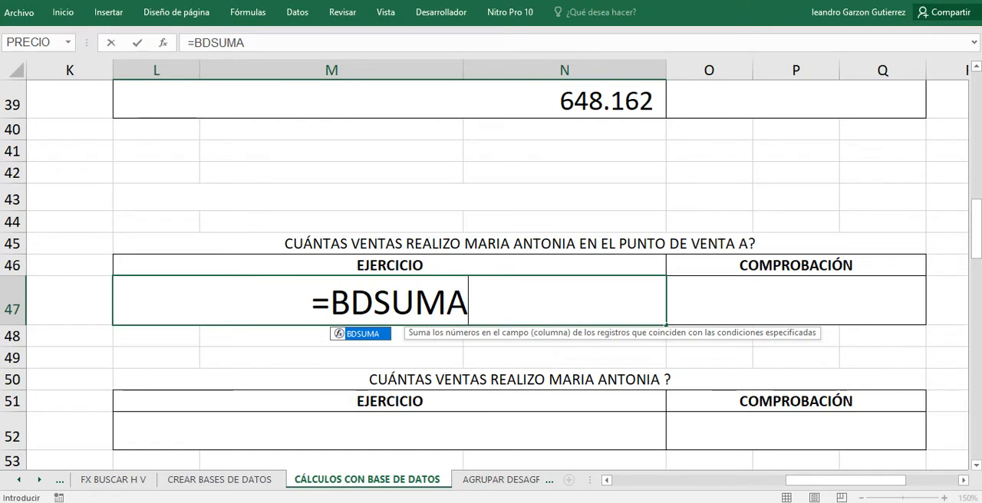
pyautogui.write('(')
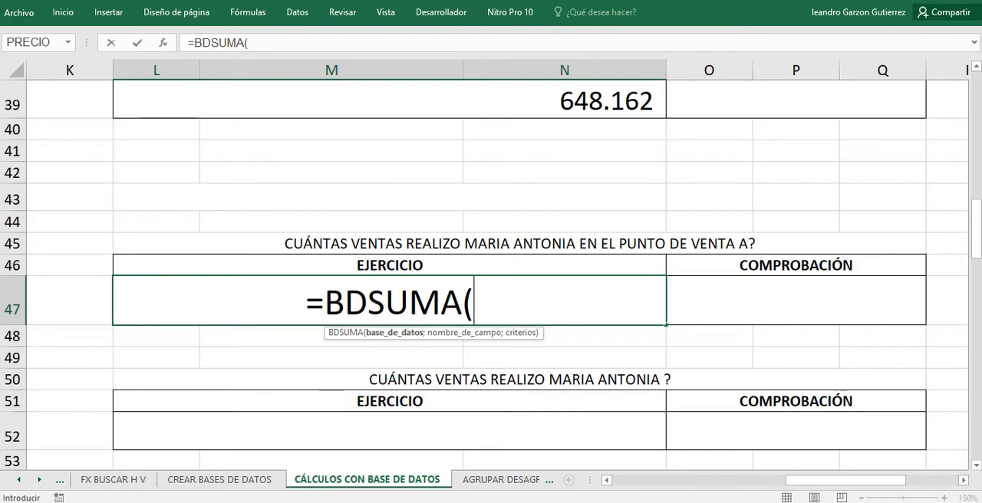
# Set the defined name CALCULOSBD1 as the database argument of the BDSUMA formula in L47.
pyautogui.write('C')
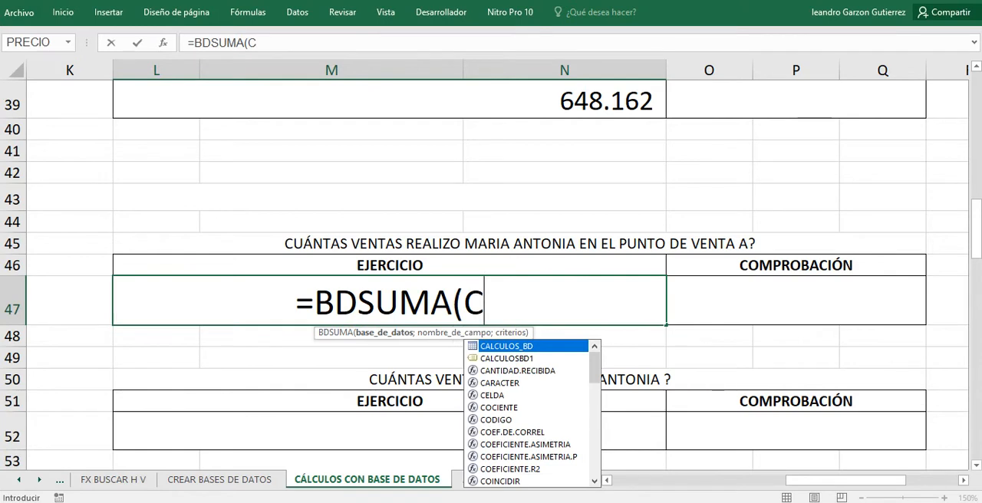
pyautogui.press('Down')
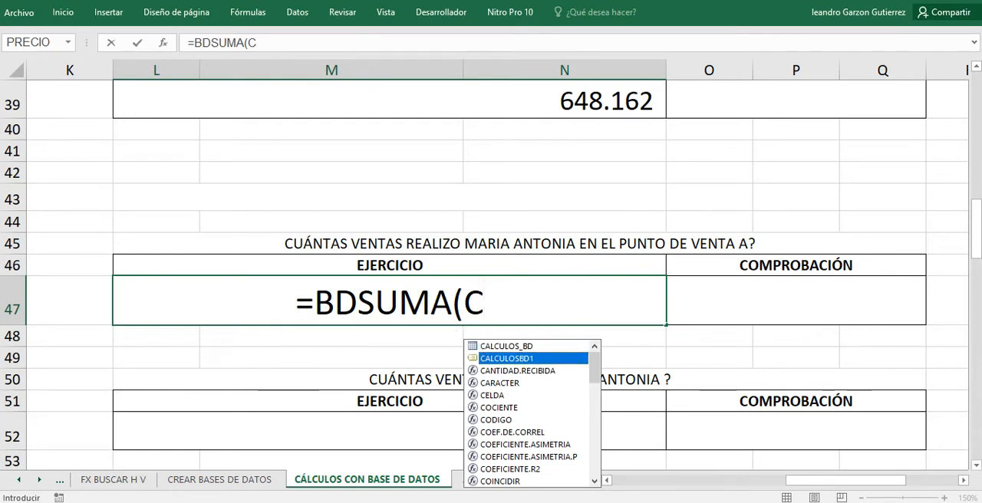
pyautogui.press('Tab')
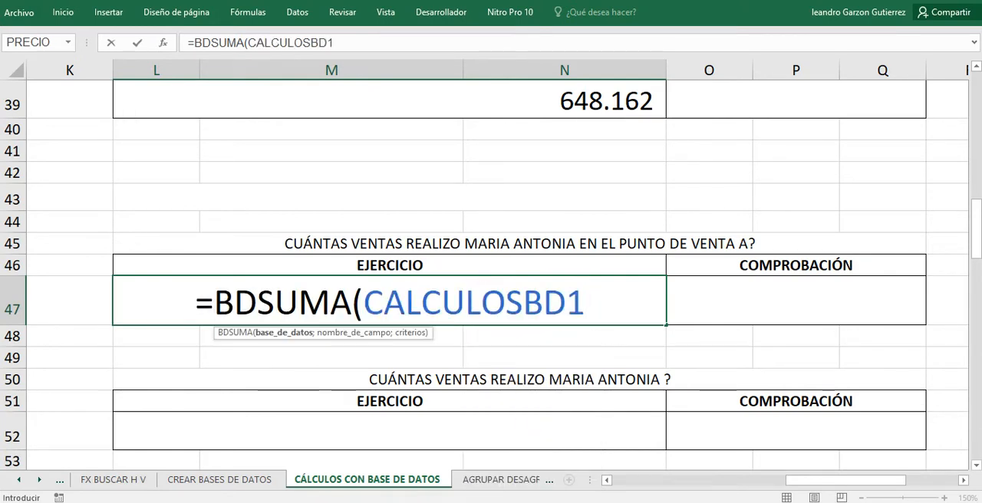
pyautogui.write(';')
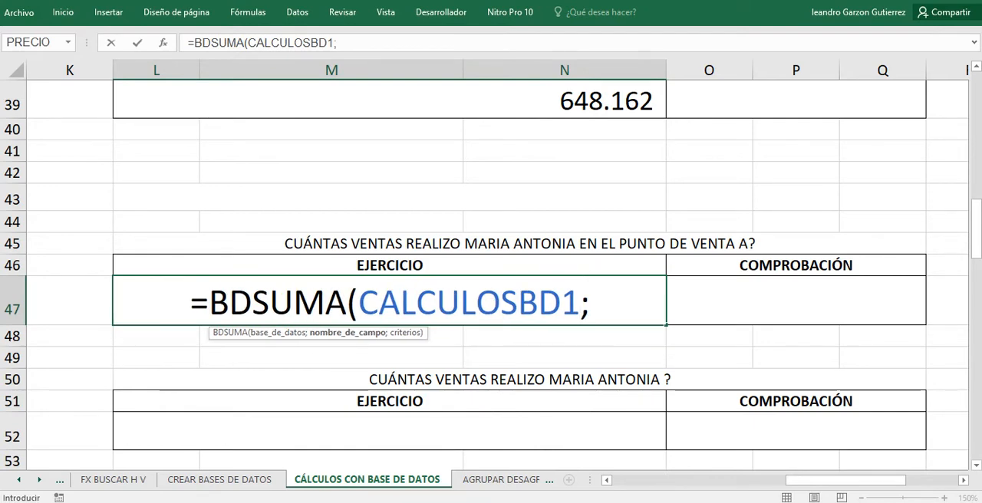
# Set the table's VALOR UNITARIO header in I15 as the field argument of the BDSUMA formula, followed by a semicolon.
pyautogui.scroll(1, 491, 274)
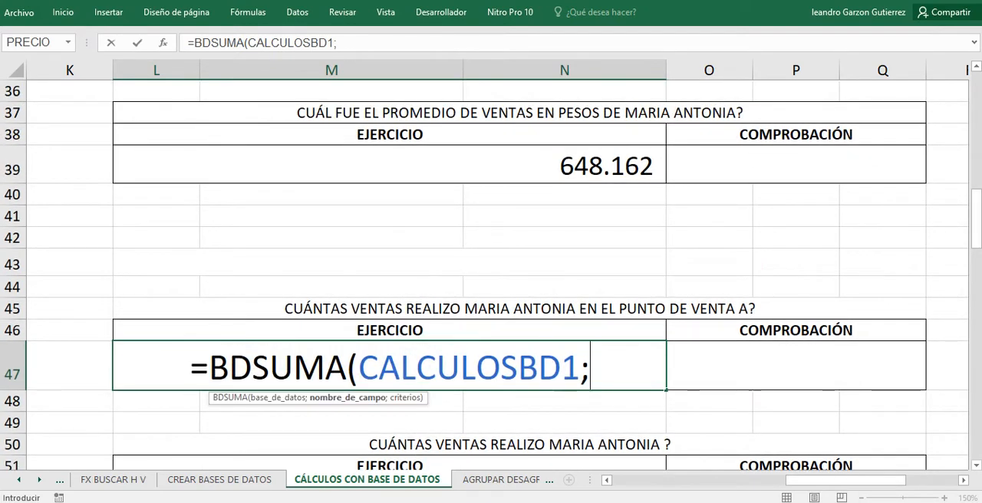
pyautogui.moveTo(848, 480); pyautogui.dragTo(762, 480)
pyautogui.scroll(6, 491, 275)
pyautogui.scroll(4, 490, 275)
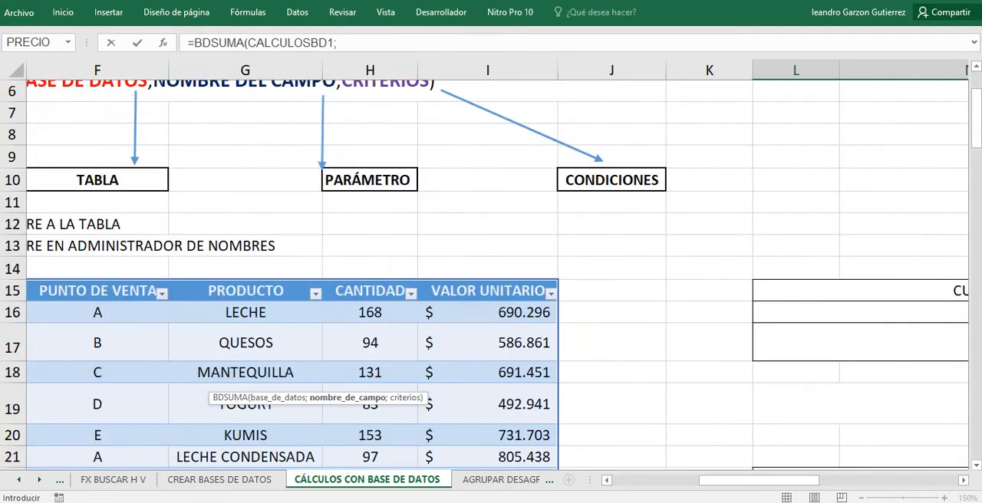
pyautogui.click(487, 292)
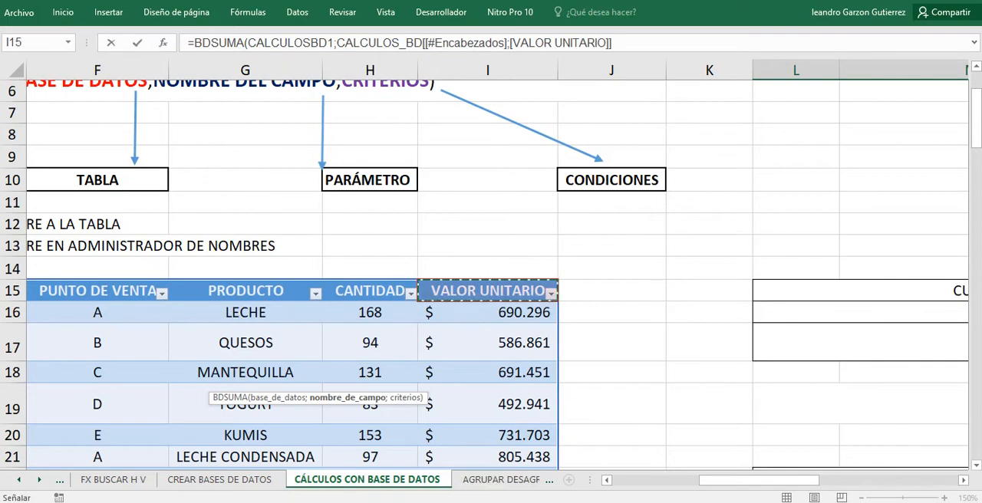
pyautogui.moveTo(756, 480); pyautogui.dragTo(807, 480)
pyautogui.scroll(-4, 613, 307)
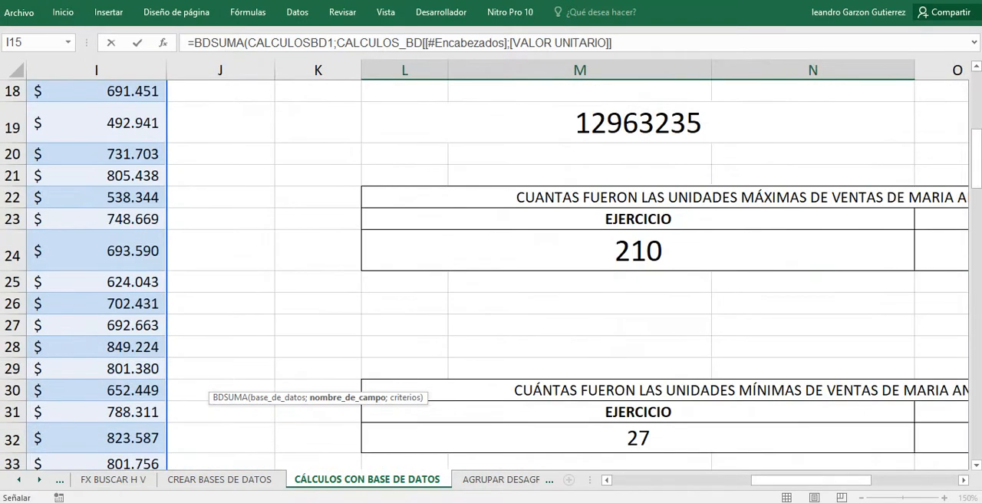
pyautogui.scroll(-6, 613, 307)
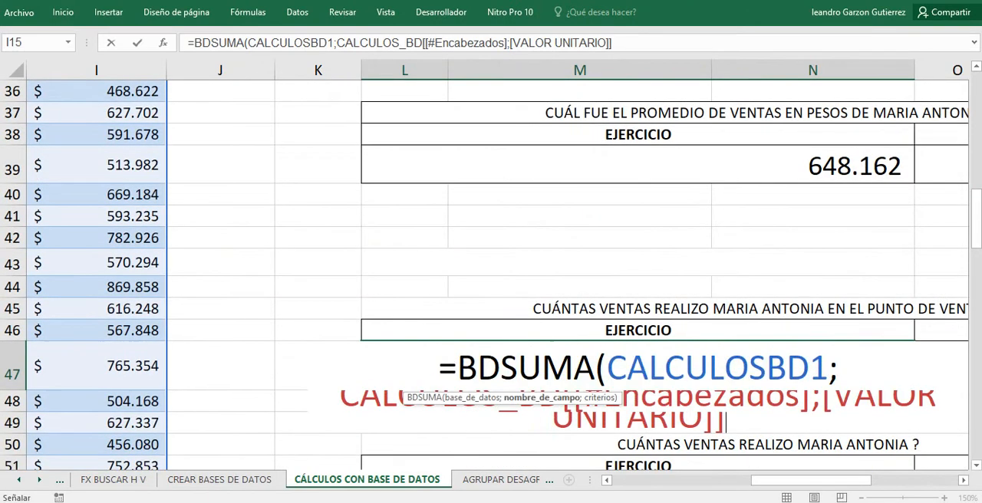
pyautogui.click(625, 43)
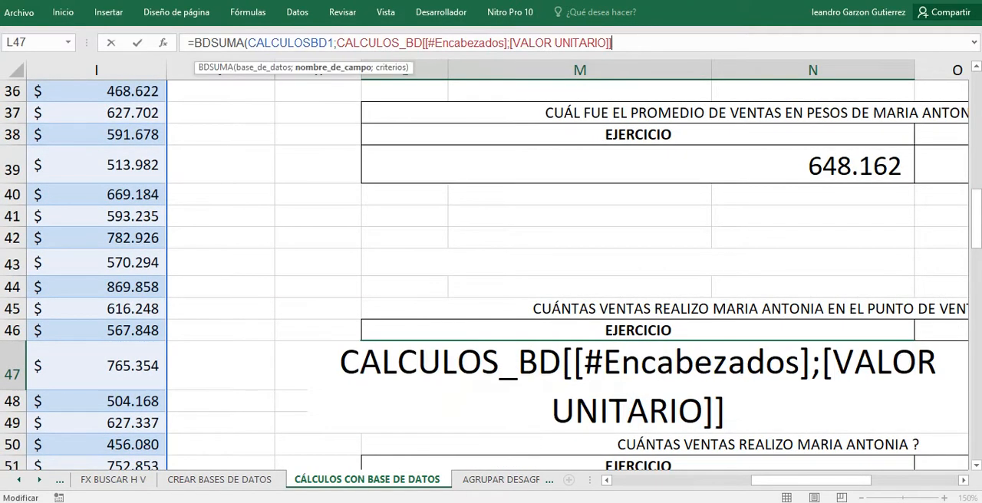
pyautogui.write(';')
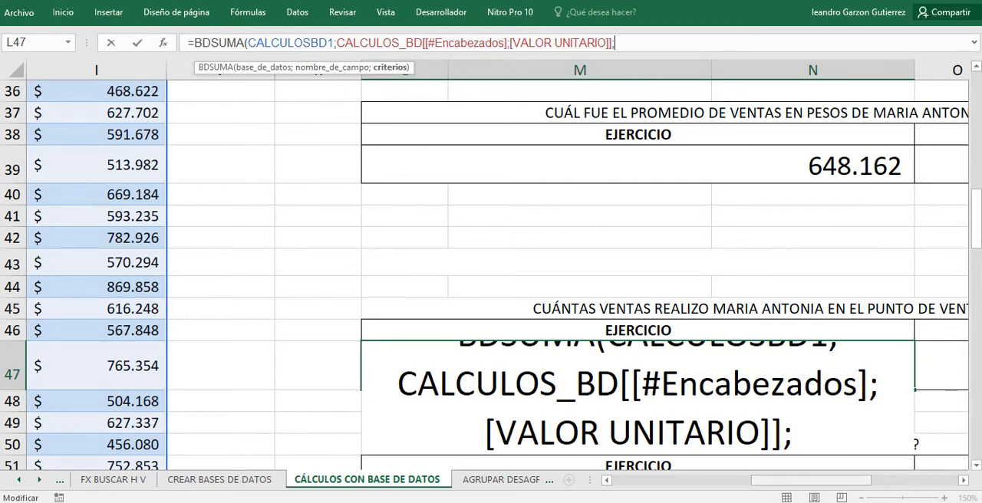
# Set the VENDEDOR and PUNTO DE VENTA range S19:T20 as the BDSUMA formula's criteria argument and close its parenthesis.
pyautogui.moveTo(810, 480); pyautogui.dragTo(892, 480)
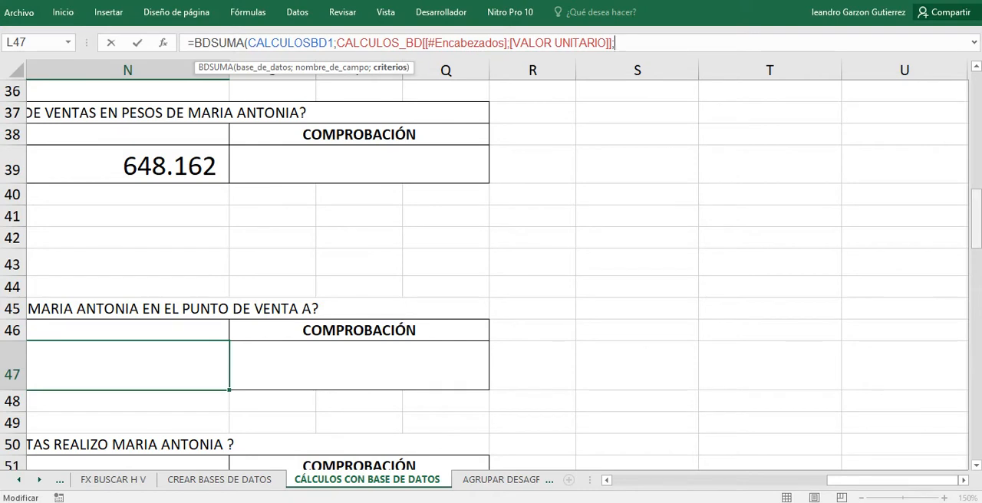
pyautogui.moveTo(977, 220); pyautogui.dragTo(976, 133)
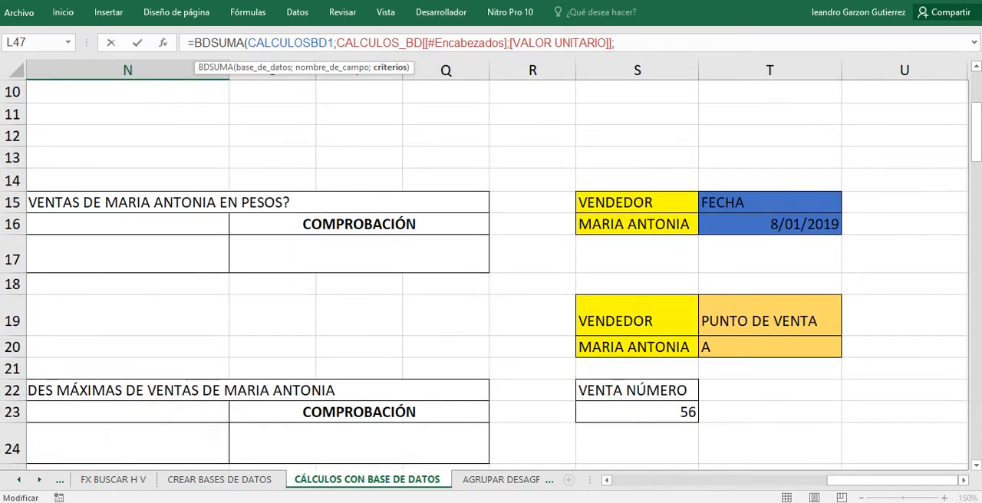
pyautogui.click(636, 316)
pyautogui.moveTo(637, 316); pyautogui.dragTo(840, 352)
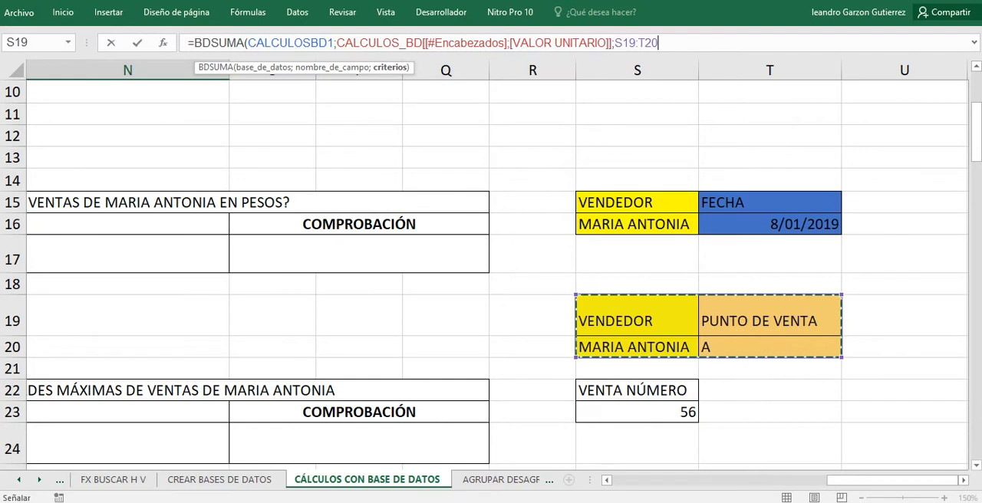
pyautogui.write(')')
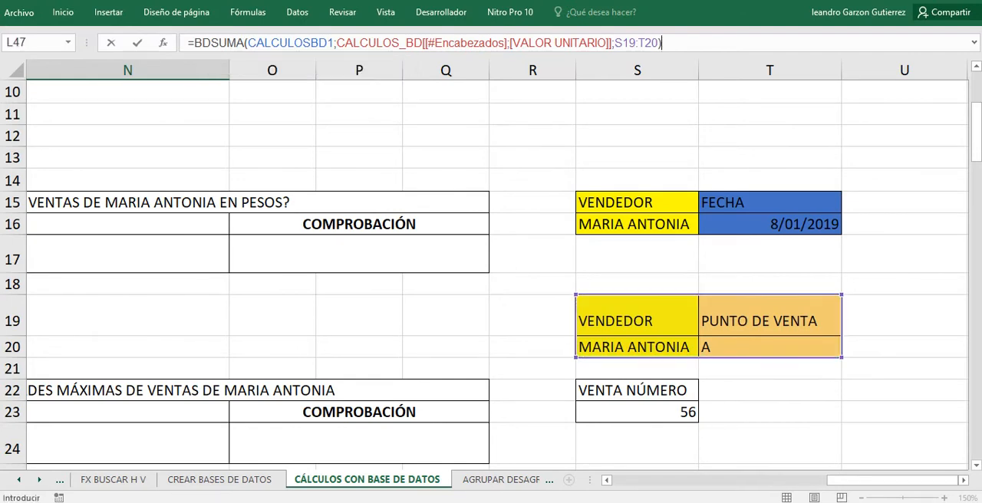
# Enter the BDSUMA formula in L47 and apply the Contabilidad number format to the cell.
pyautogui.press('Return')
pyautogui.press('Up')
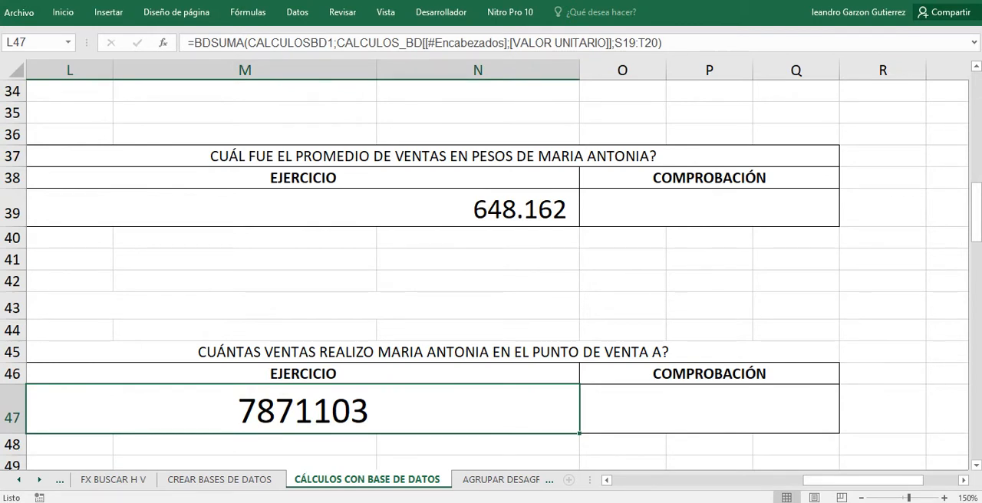
pyautogui.click(63, 13)
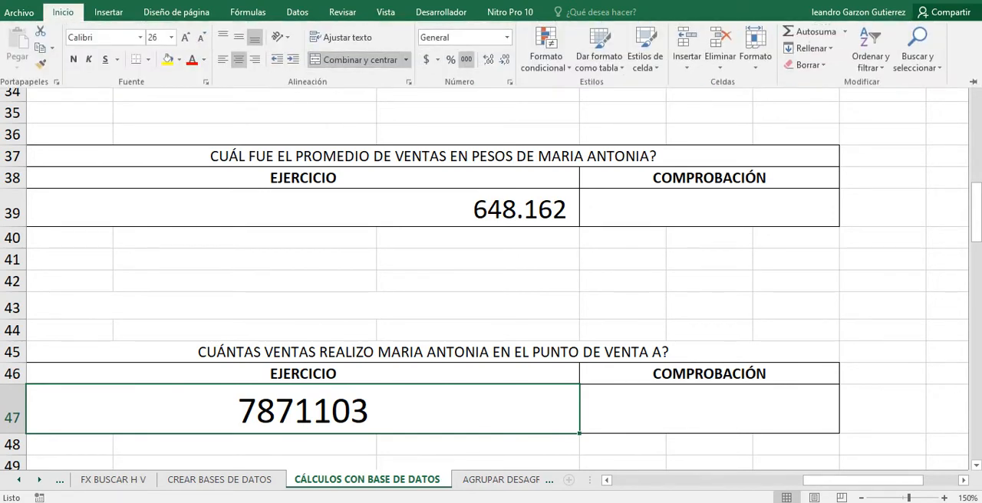
pyautogui.click(425, 59)
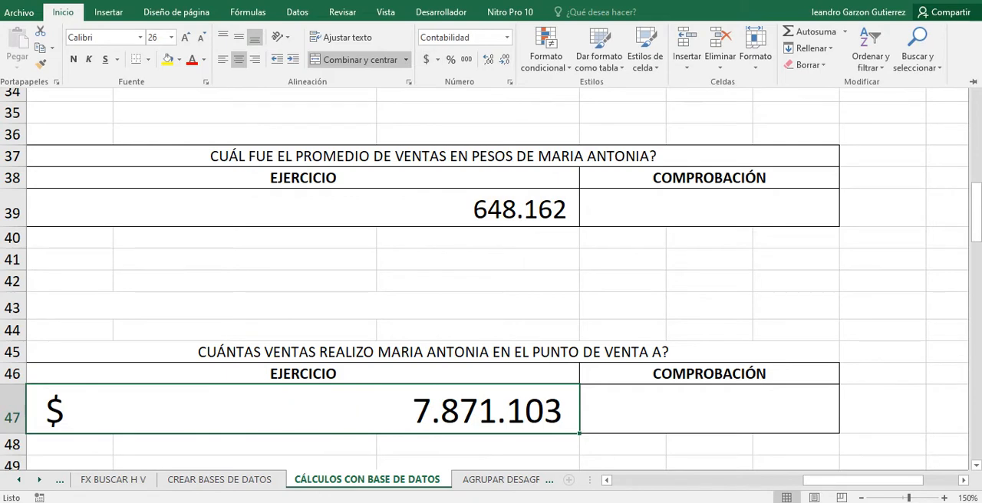
# Clear the existing answer from L58, the EJERCICIO cell of the VENTA # 56 question.
pyautogui.scroll(-2, 491, 268)
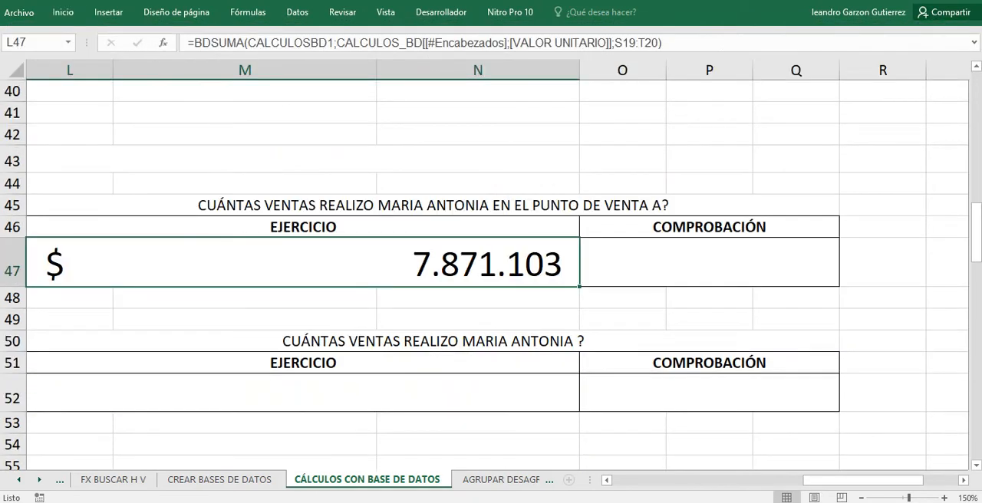
pyautogui.scroll(-1, 490, 273)
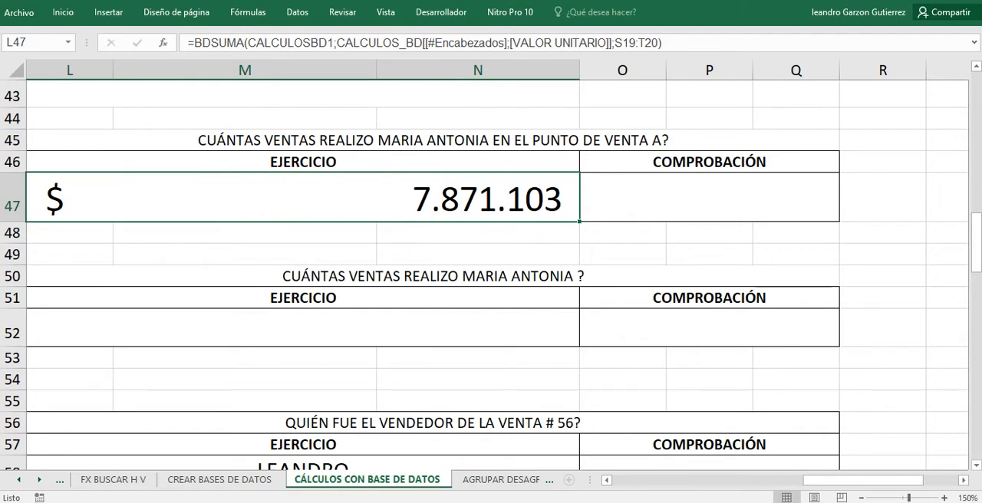
pyautogui.scroll(-1, 491, 273)
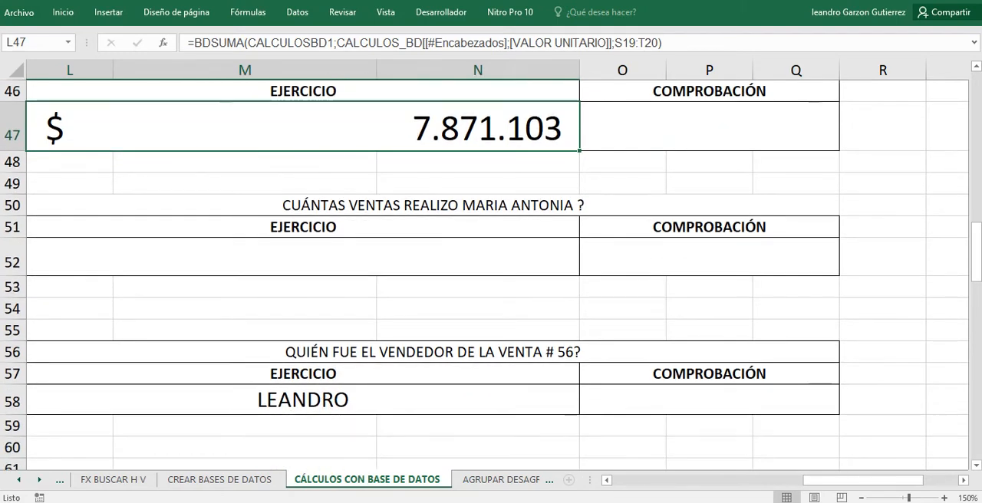
pyautogui.click(432, 205)
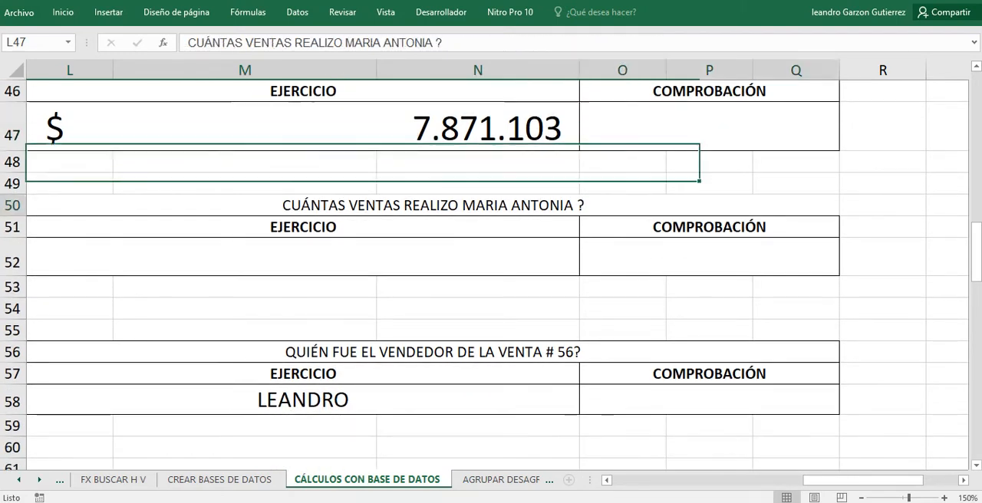
pyautogui.click(708, 257)
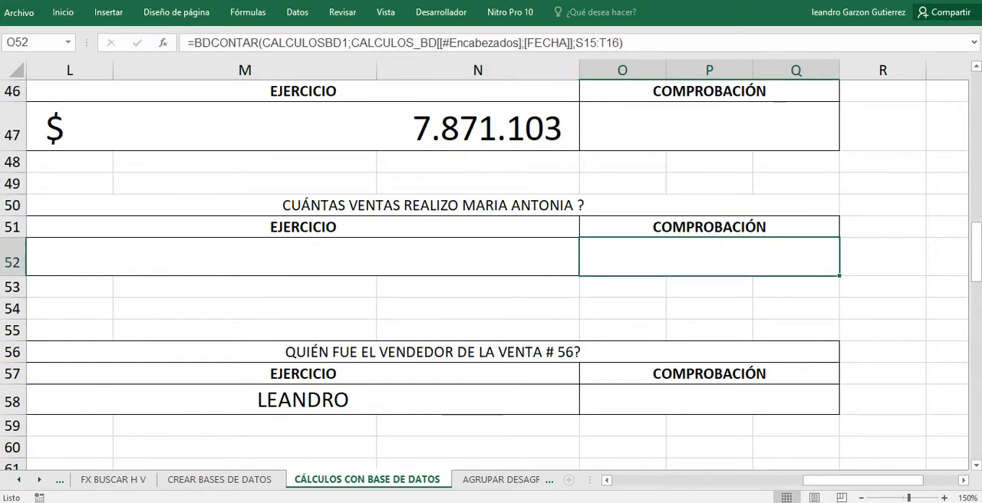
pyautogui.click(302, 257)
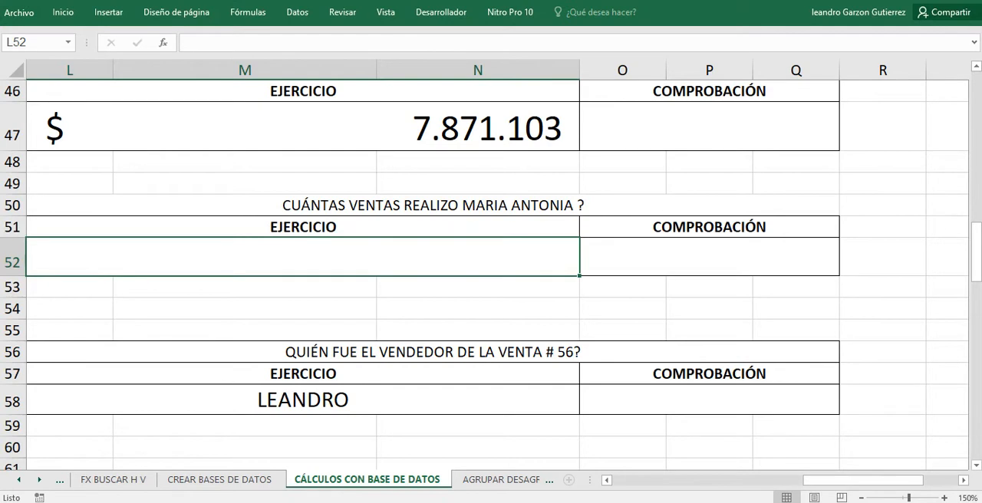
pyautogui.moveTo(862, 480); pyautogui.dragTo(845, 480)
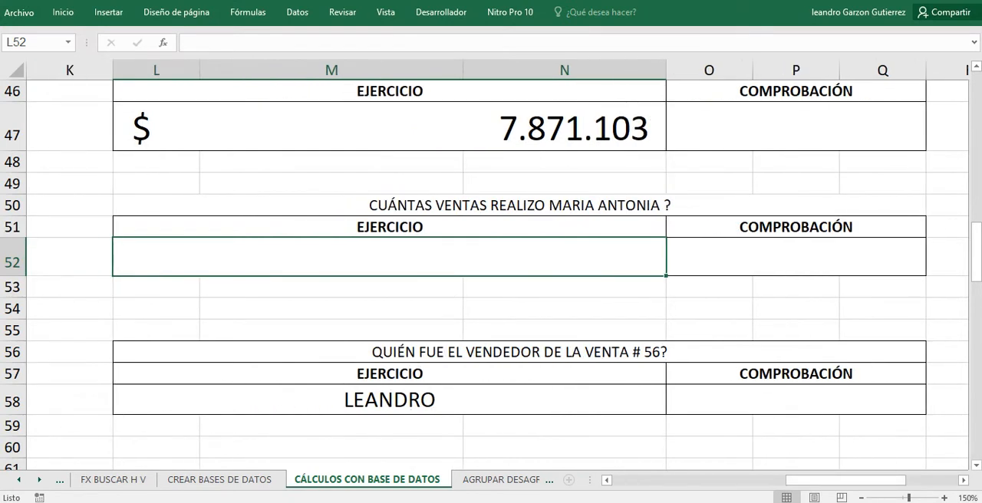
pyautogui.click(390, 400)
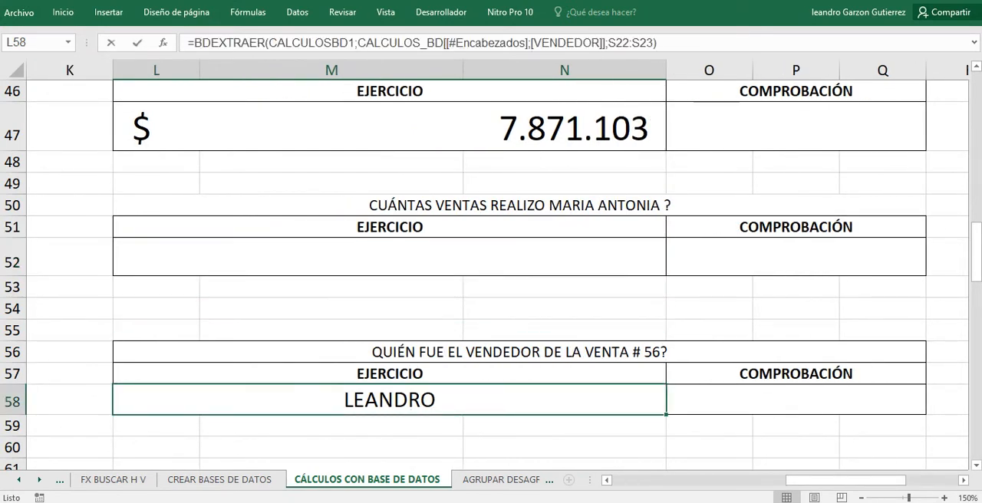
pyautogui.press('BackSpace')
# Examine the sales-count question in L50 and the existing formula in its COMPROBACIÓN cell O52.
pyautogui.click(390, 257)
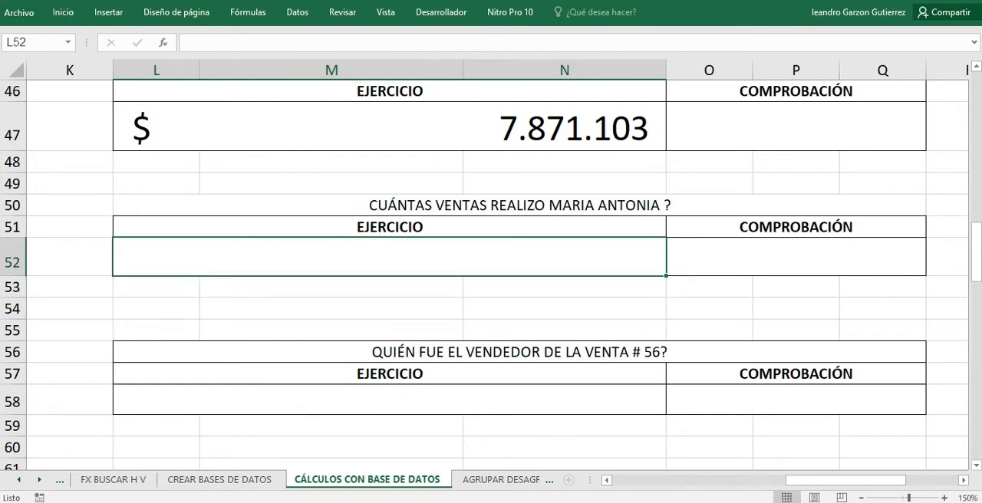
pyautogui.click(520, 206)
pyautogui.scroll(2, 520, 205)
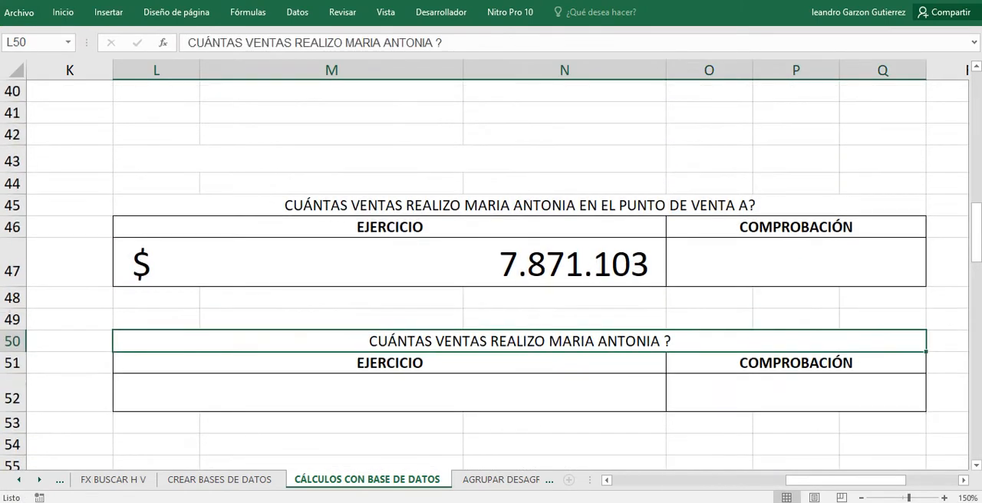
pyautogui.scroll(-2, 520, 264)
pyautogui.click(795, 256)
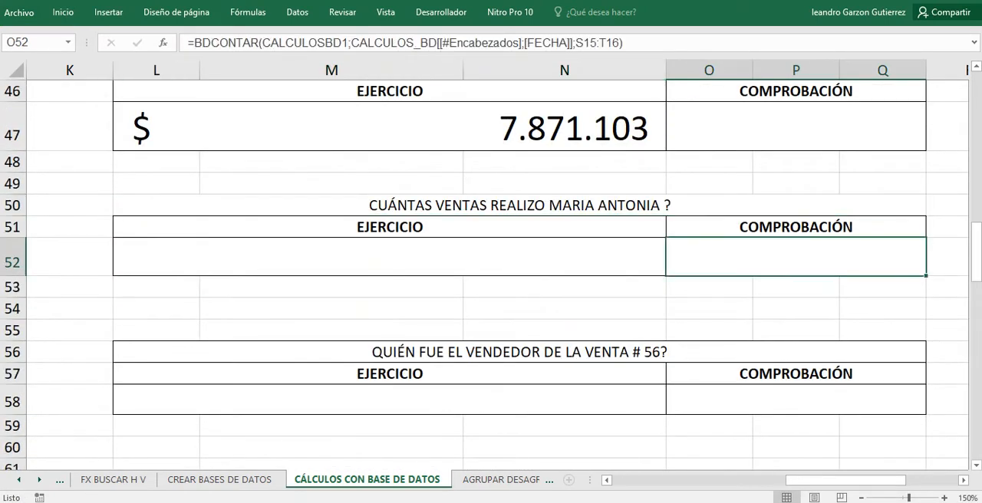
pyautogui.click(520, 205)
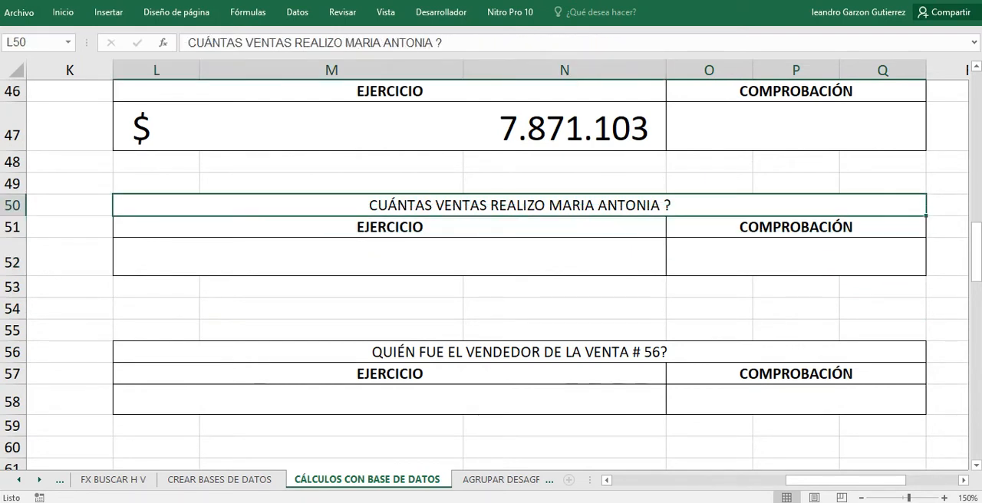
pyautogui.click(389, 257)
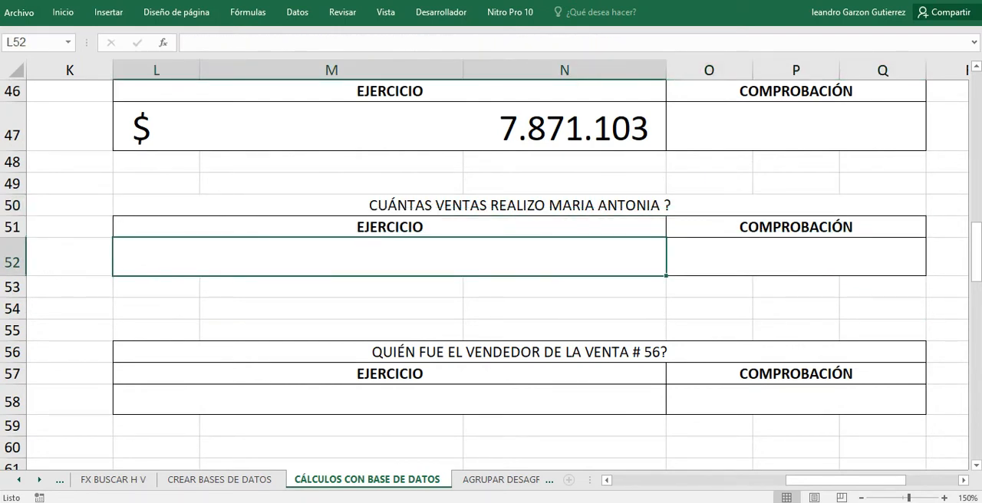
# Filter the table's VENDEDOR column to the salesperson named in the L50 question, examine those sales, and clear the filter.
pyautogui.moveTo(845, 480); pyautogui.dragTo(706, 480)
pyautogui.scroll(5, 451, 374)
pyautogui.scroll(8, 450, 375)
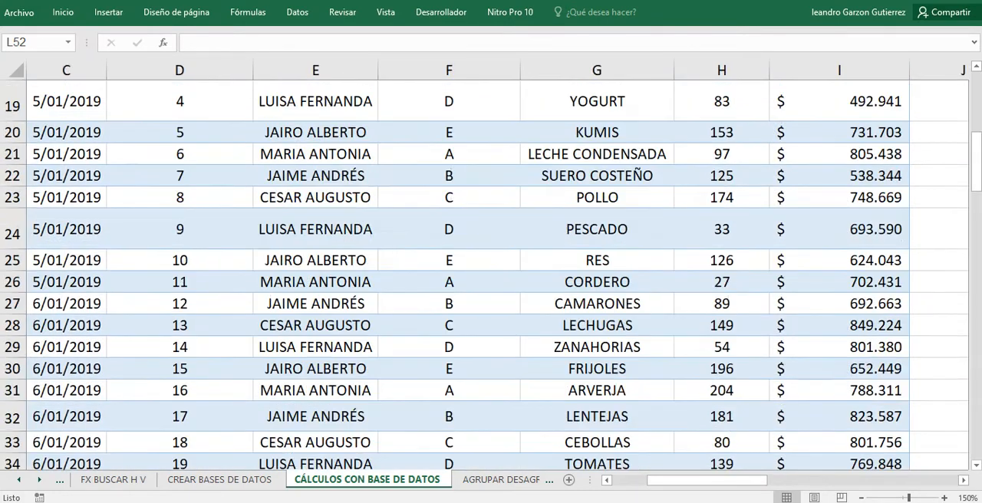
pyautogui.click(370, 271)
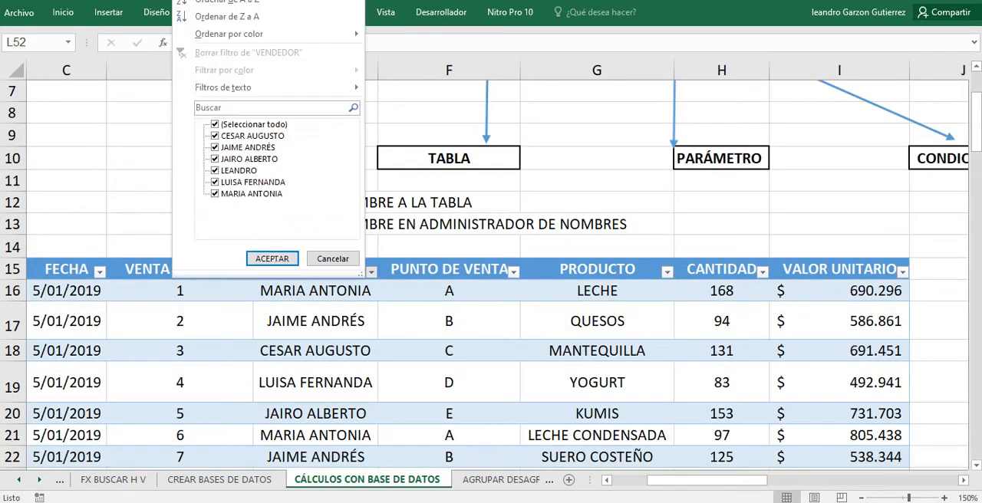
pyautogui.click(215, 125)
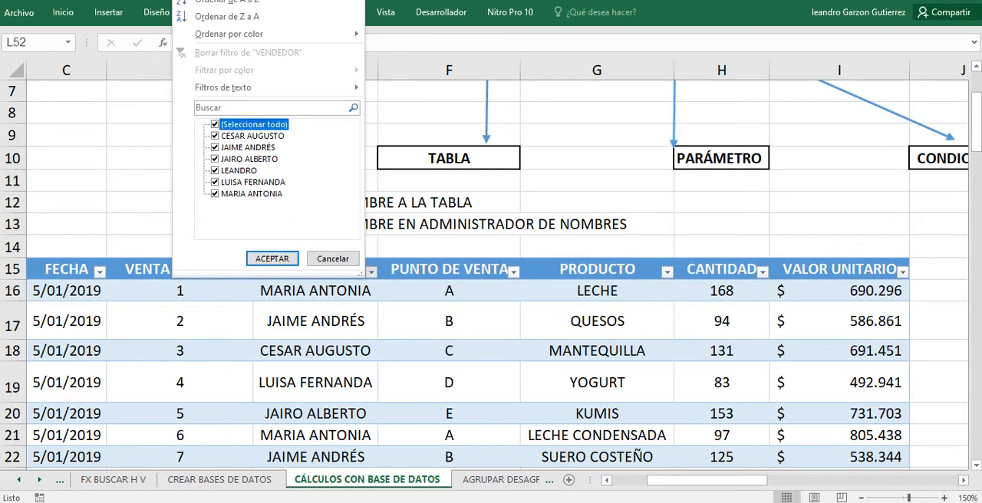
pyautogui.click(215, 194)
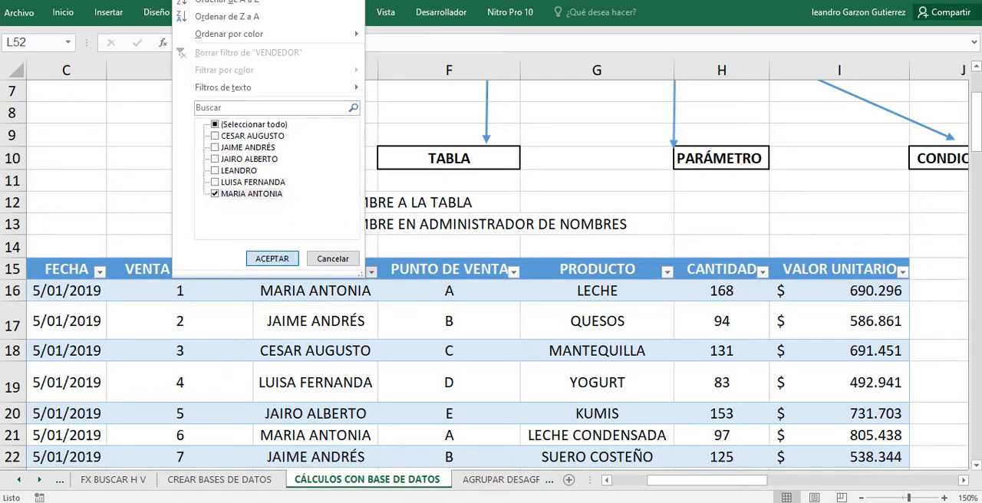
pyautogui.click(272, 259)
pyautogui.scroll(-1, 490, 276)
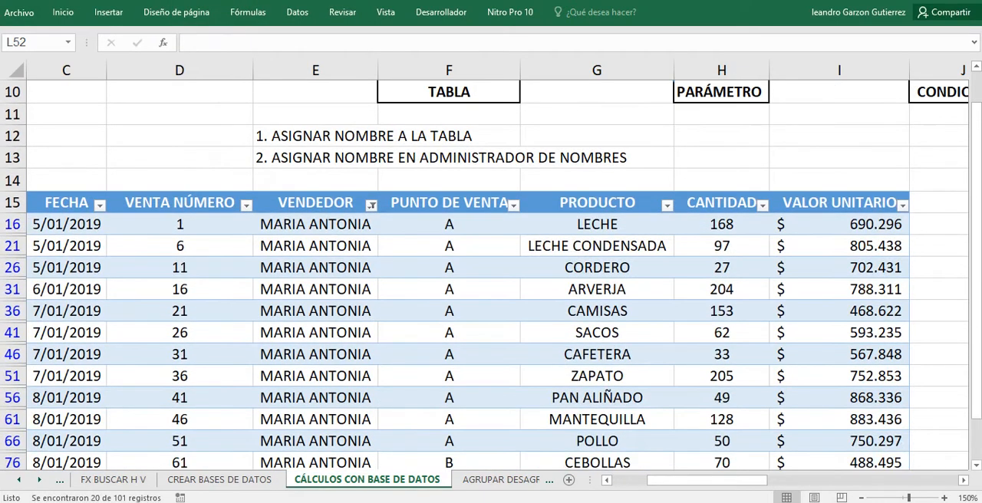
pyautogui.scroll(3, 490, 276)
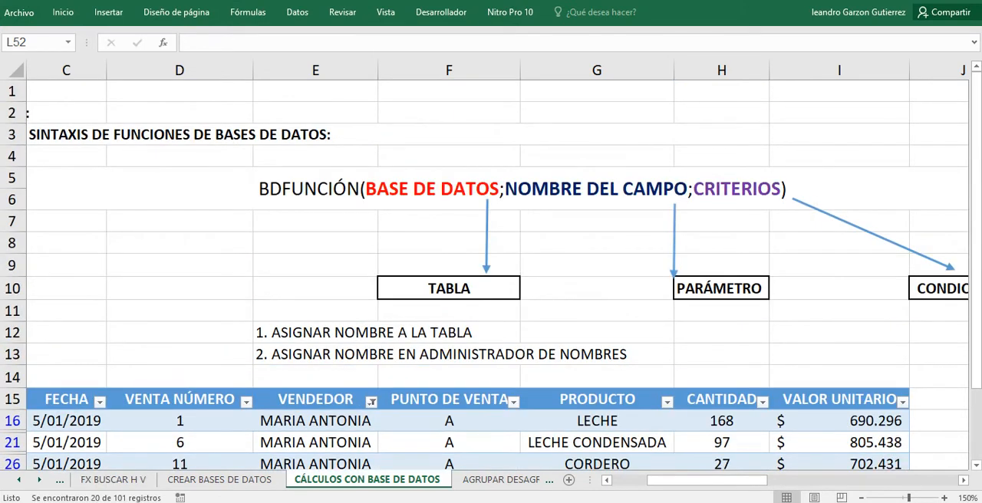
pyautogui.click(372, 401)
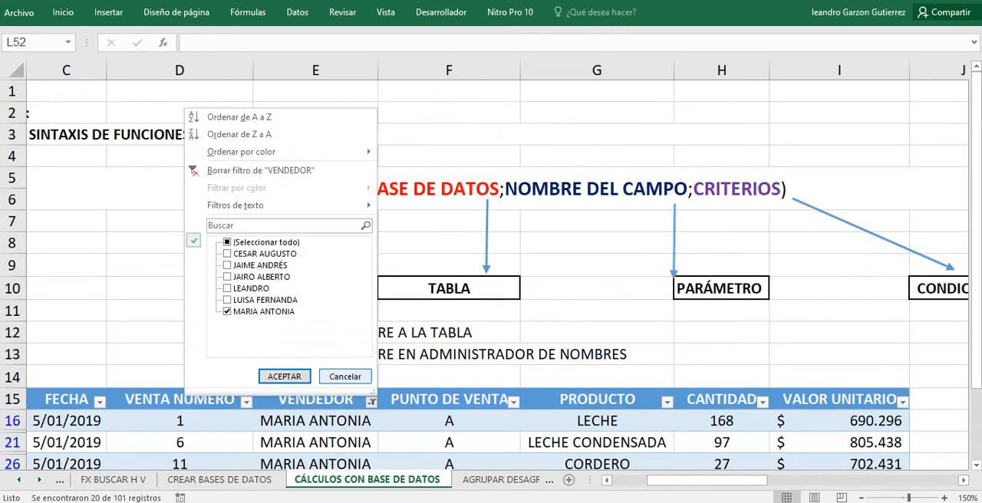
pyautogui.click(261, 170)
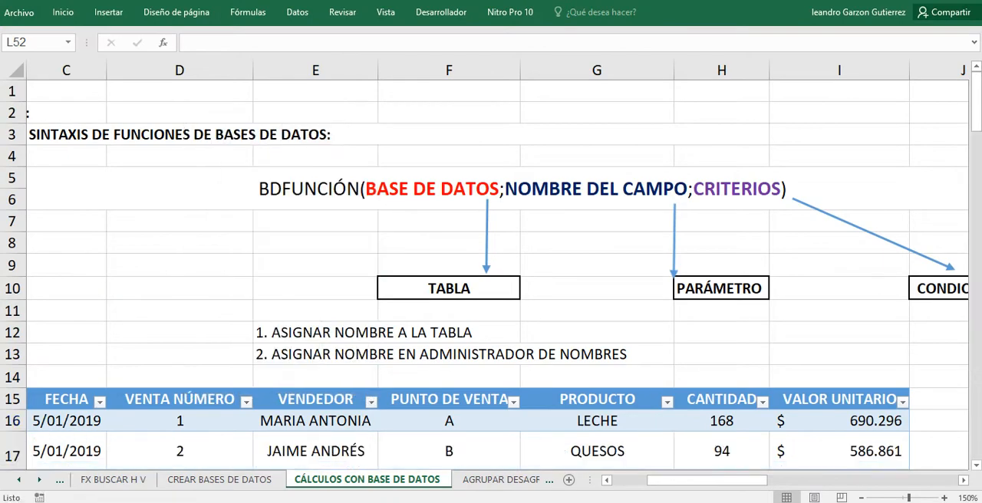
# Start a BDCONTARA formula in L52, the EJERCICIO cell of the sales-count question.
pyautogui.moveTo(690, 480); pyautogui.dragTo(811, 480)
pyautogui.scroll(-2, 442, 386)
pyautogui.scroll(-12, 437, 384)
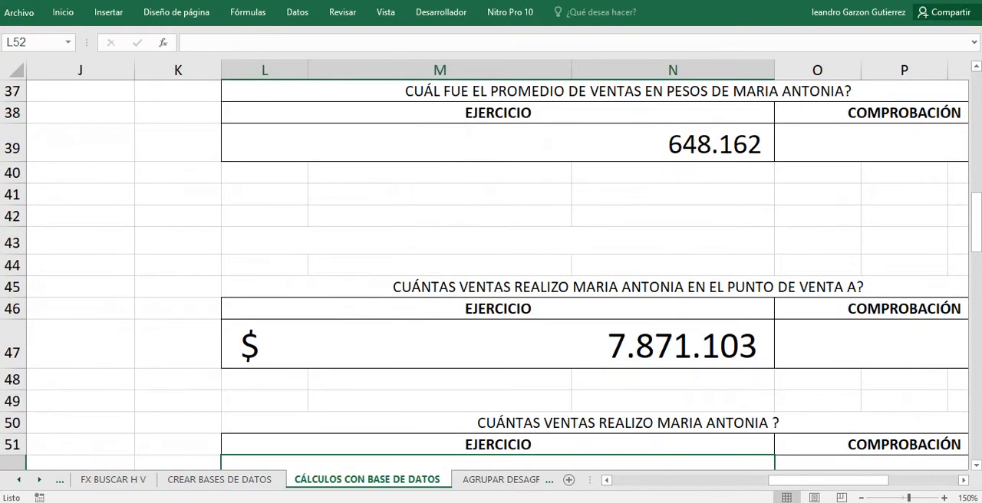
pyautogui.scroll(-2, 437, 383)
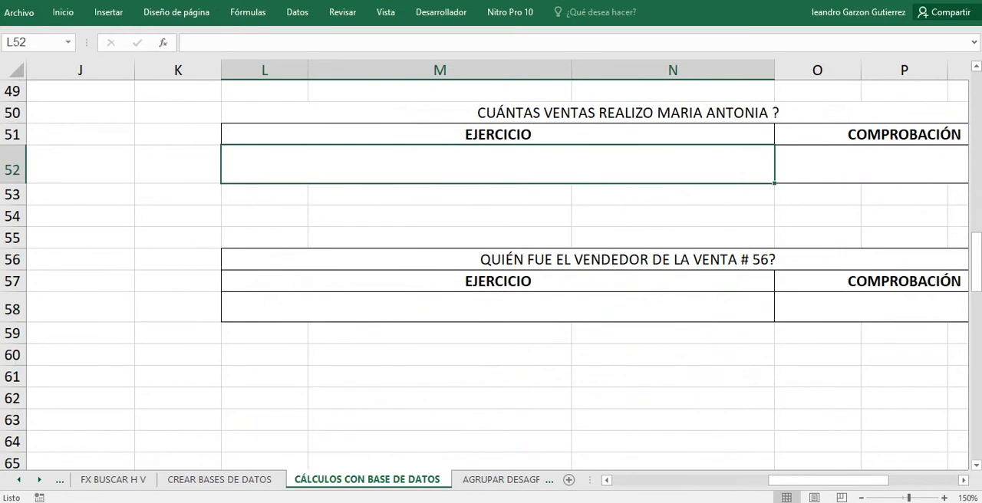
pyautogui.write('=')
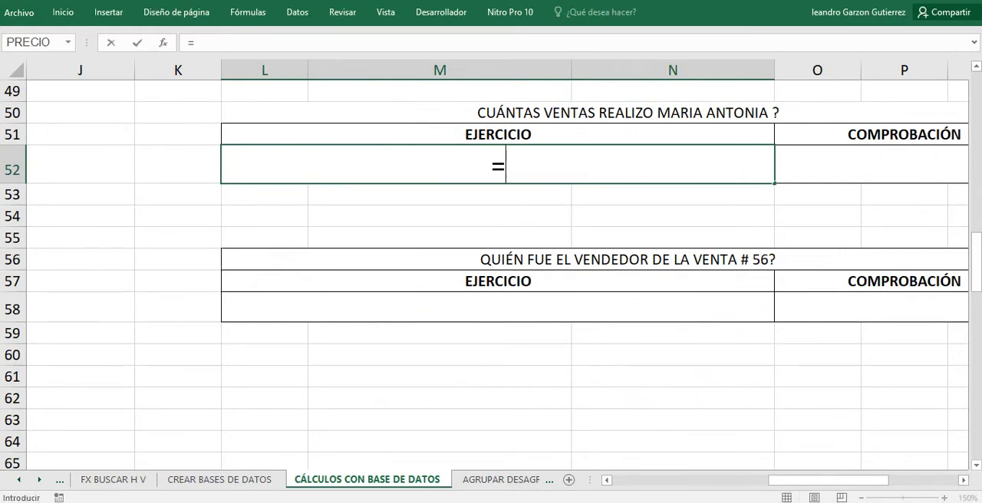
pyautogui.write('BDC')
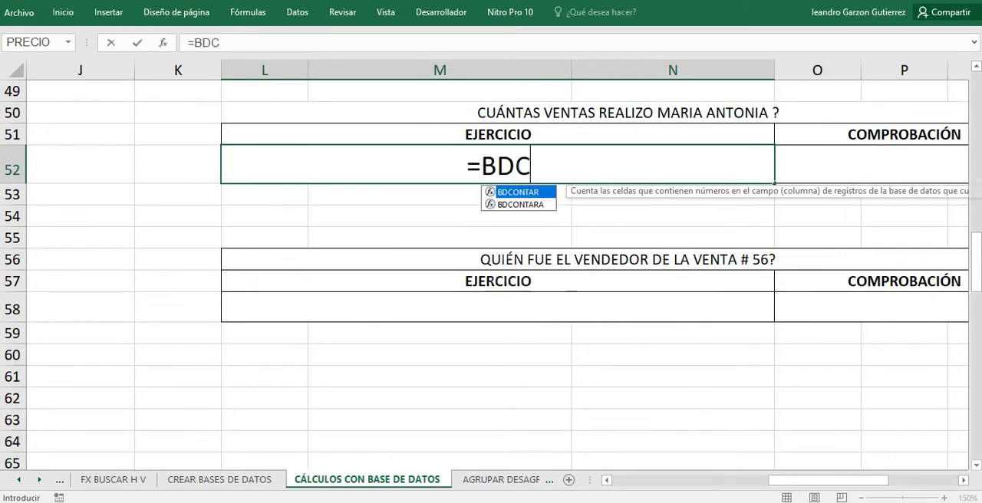
pyautogui.write('ONTAR')
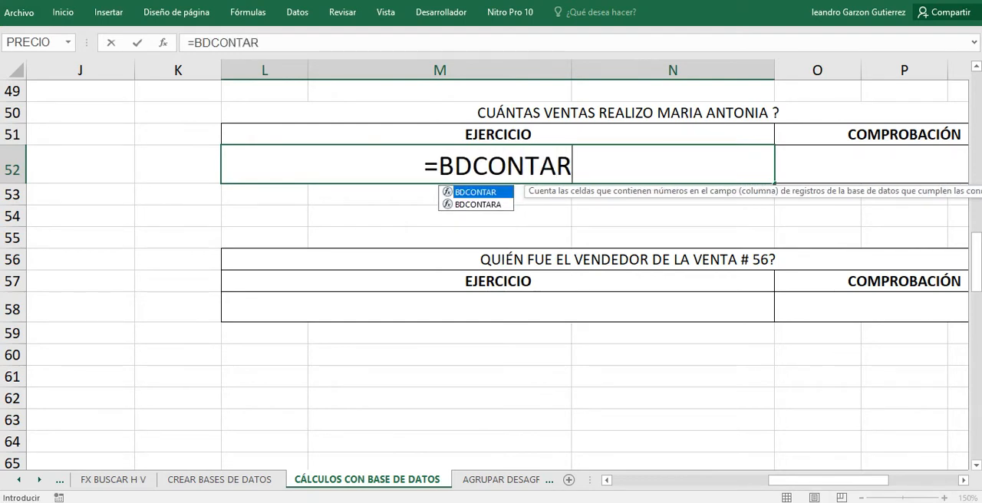
pyautogui.write('A')
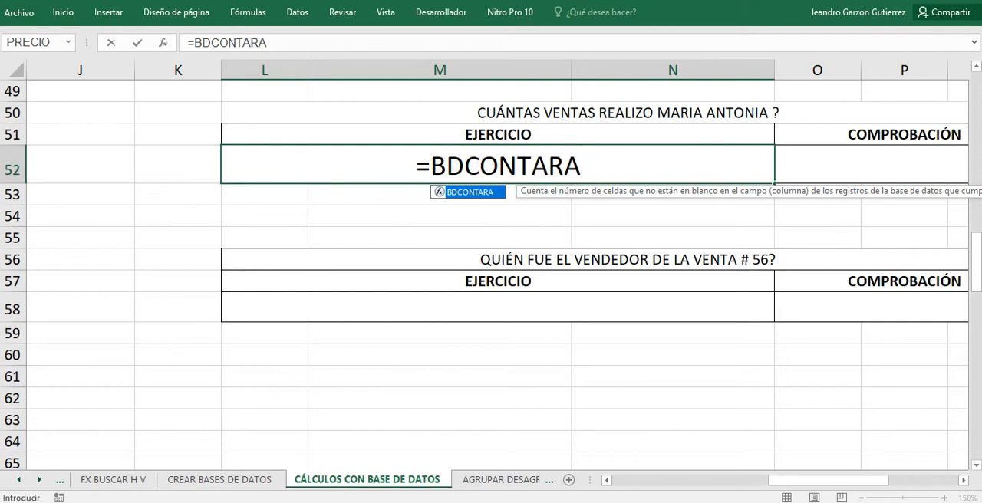
pyautogui.write('(')
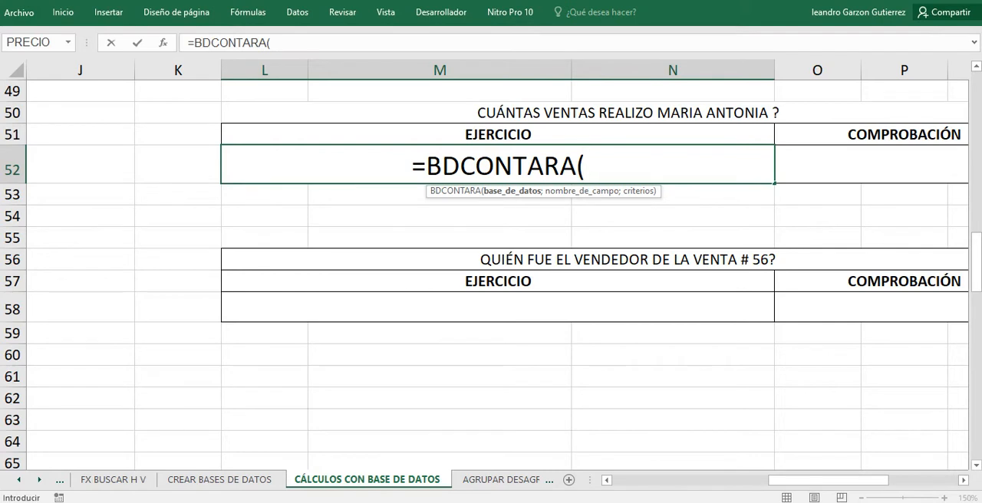
# Set the defined name CALCULOSBD1 as the database argument of the BDCONTARA formula, followed by a semicolon.
pyautogui.write('CA')
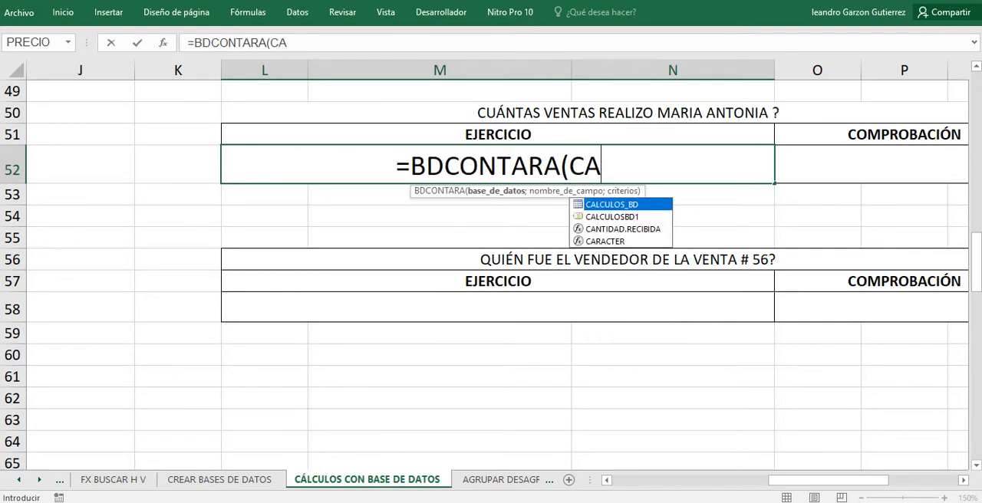
pyautogui.press('Down')
pyautogui.press('Tab')
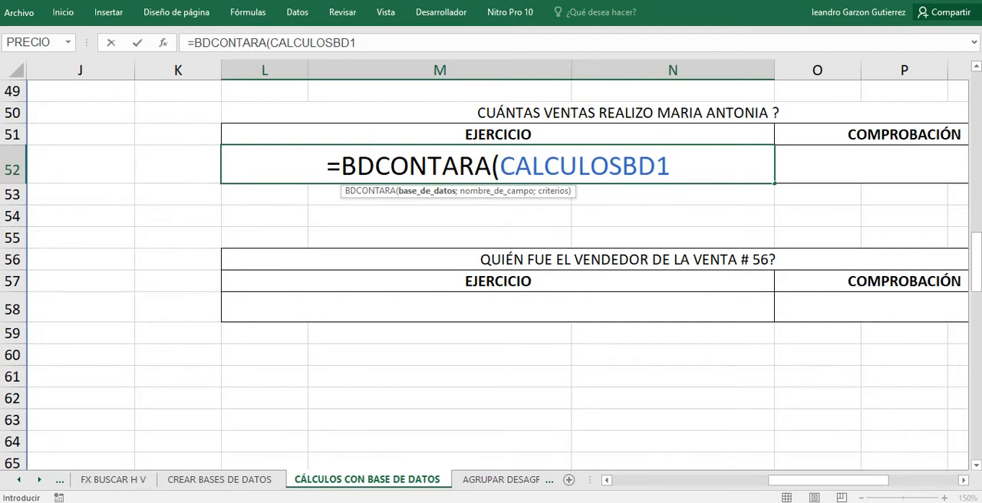
pyautogui.write(';')
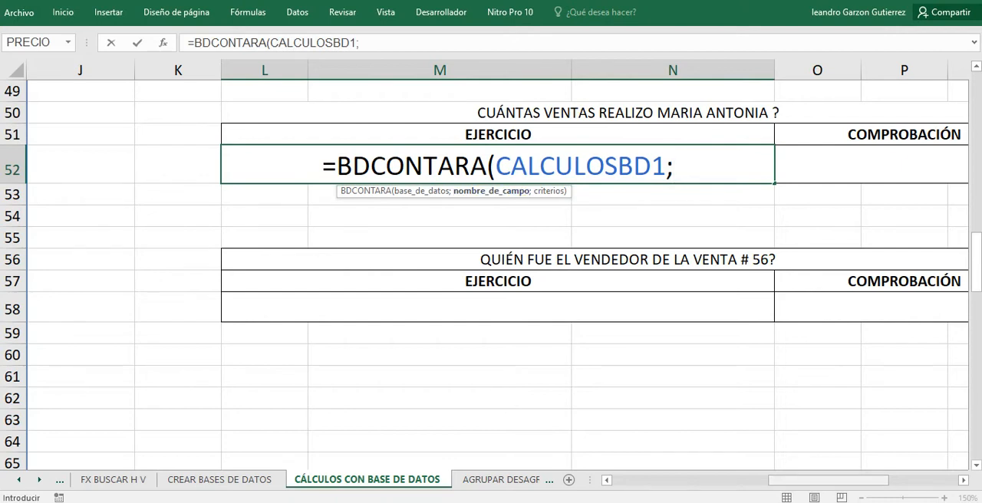
# Set the table's VENDEDOR header in E15 as the field-name argument of the BDCONTARA formula, followed by a semicolon.
pyautogui.moveTo(828, 481); pyautogui.dragTo(707, 480)
pyautogui.scroll(9, 468, 273)
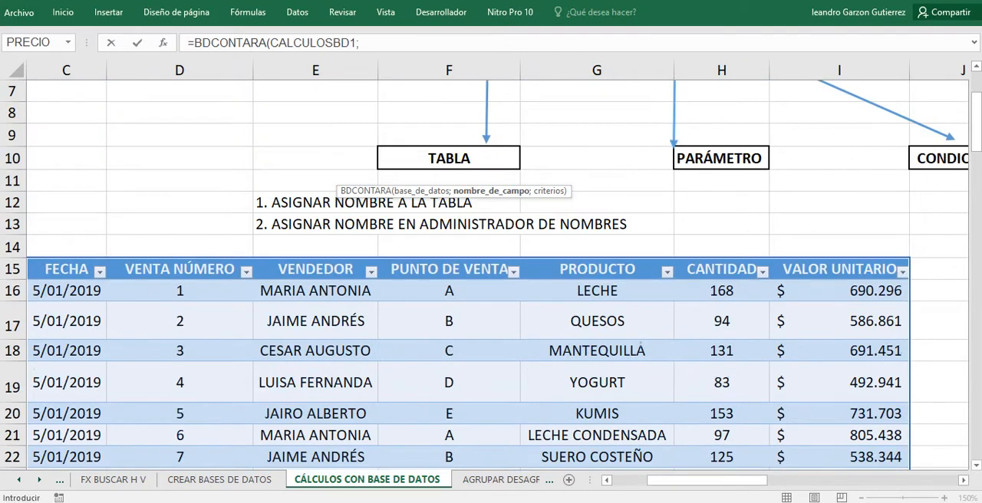
pyautogui.click(315, 261)
pyautogui.click(315, 269)
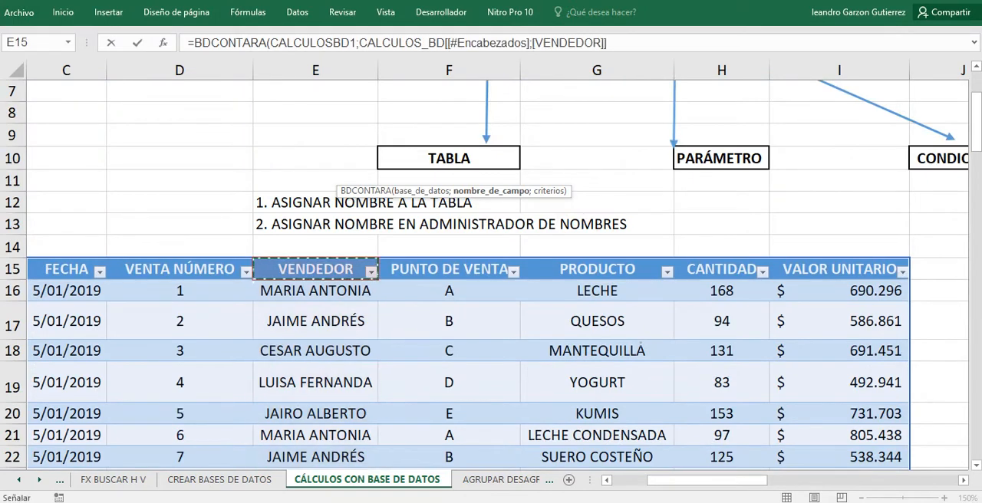
pyautogui.moveTo(707, 480); pyautogui.dragTo(846, 479)
pyautogui.scroll(-8, 497, 275)
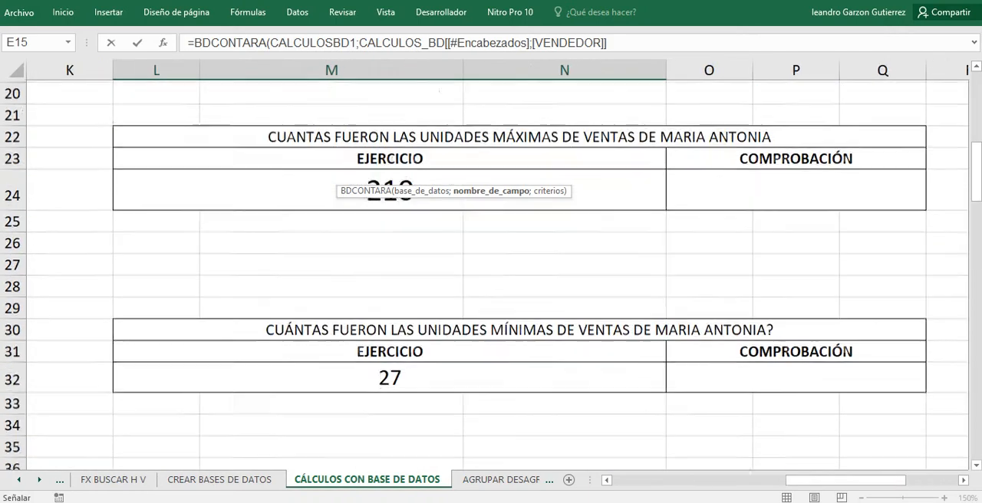
pyautogui.scroll(-4, 491, 276)
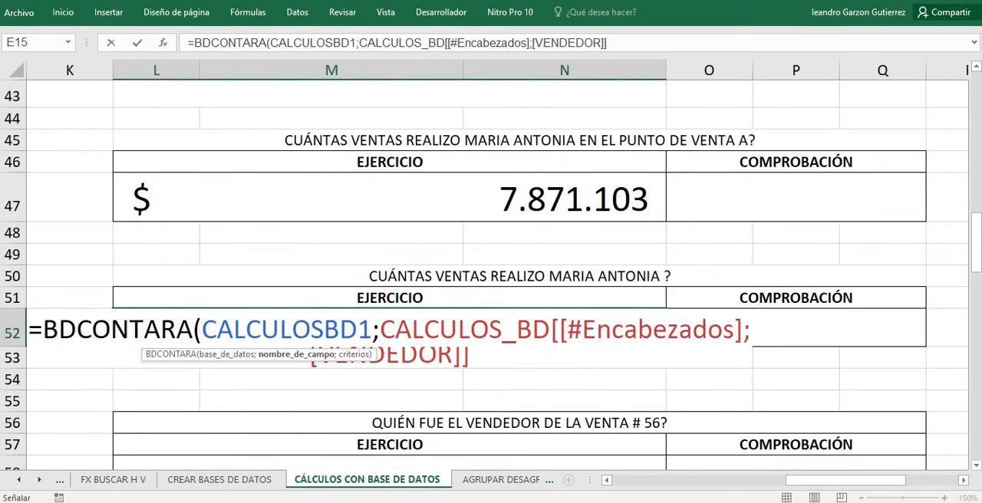
pyautogui.write(';')
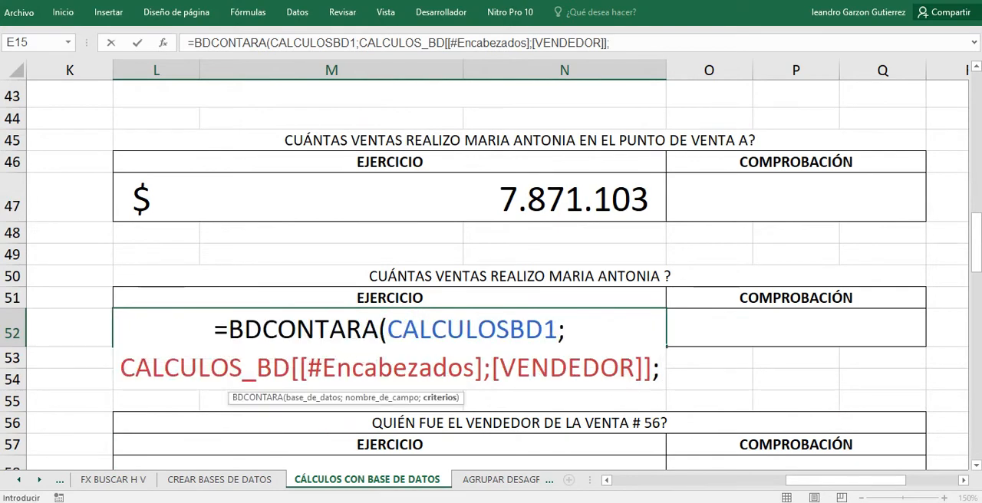
# Set the VENDEDOR criteria range S15:S16 as the criteria argument and enter the BDCONTARA formula in L52.
pyautogui.scroll(7, 490, 276)
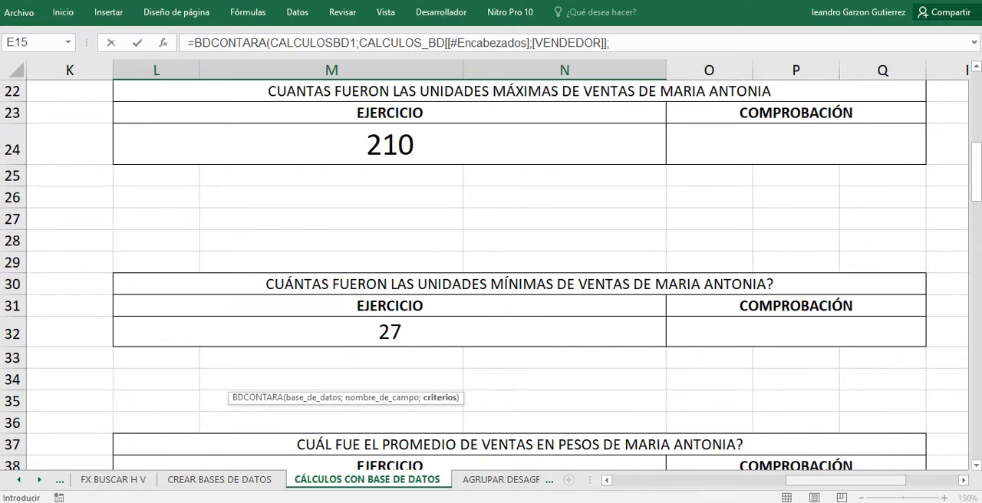
pyautogui.hscroll(3, 491, 276)
pyautogui.scroll(2, 491, 276)
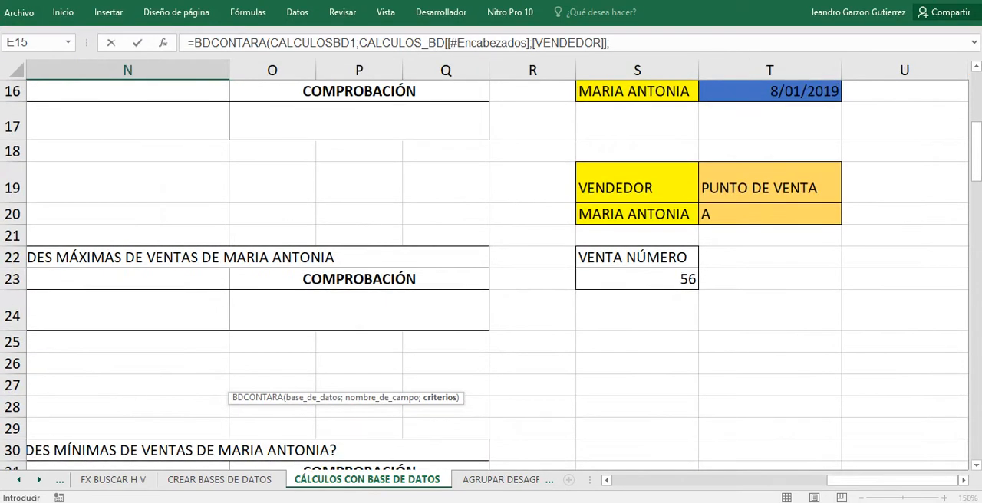
pyautogui.scroll(1, 491, 276)
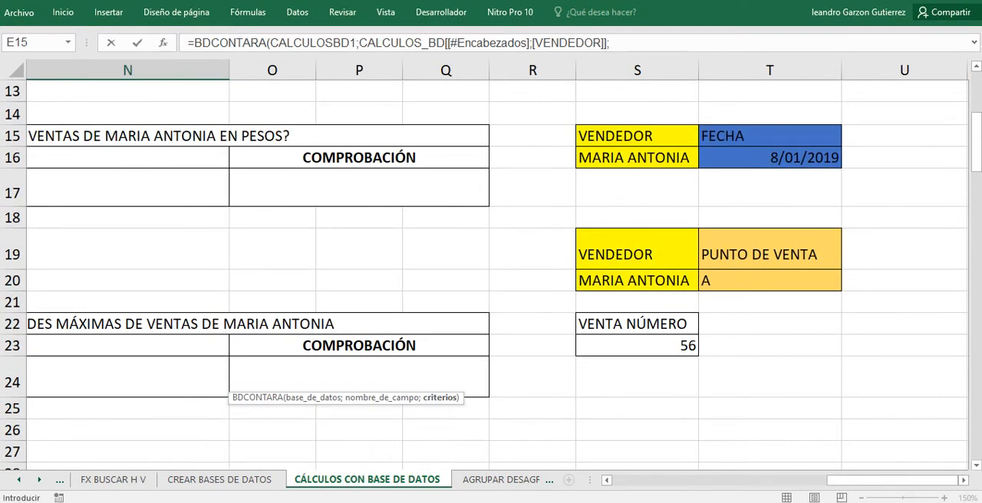
pyautogui.moveTo(636, 136); pyautogui.dragTo(637, 158)
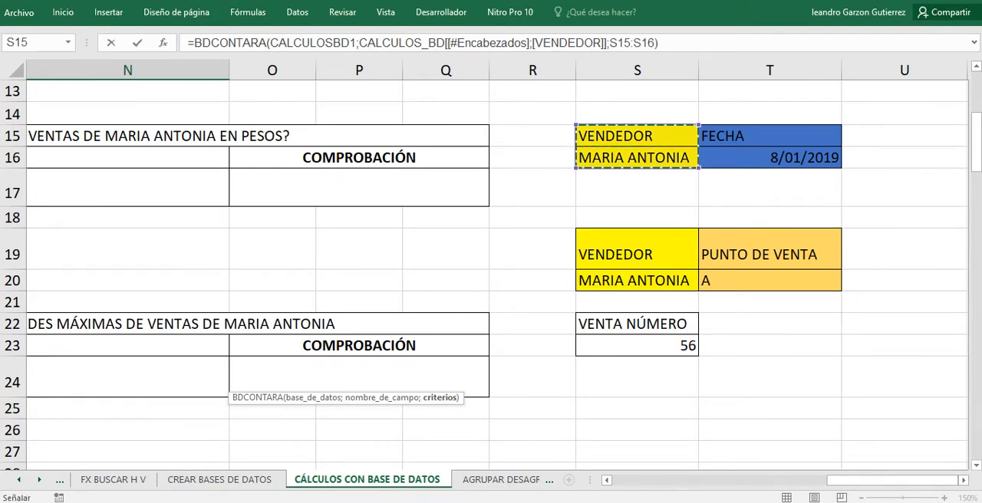
pyautogui.hotkey('ctrl', 'Return')
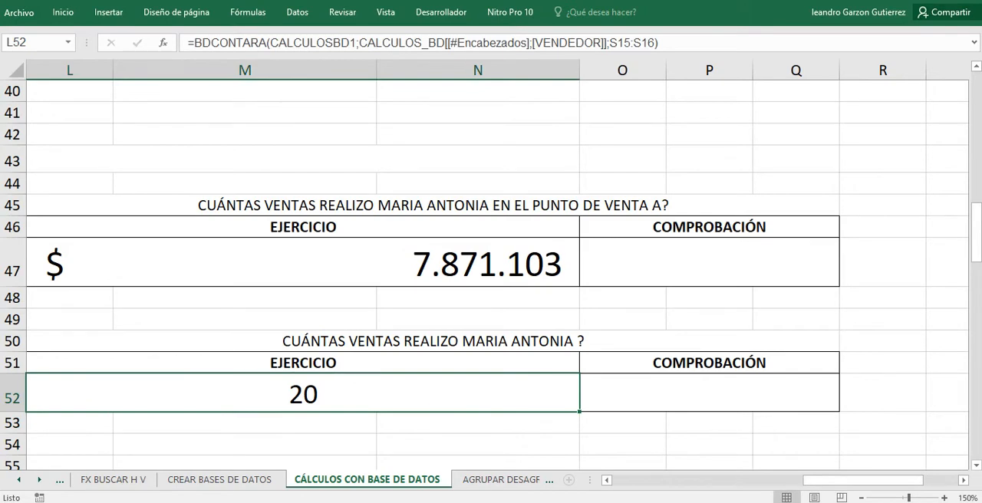
# Reassign sale number 31 in E46 to the salesperson of sale number 30, and check the sales count in L52.
pyautogui.moveTo(864, 480); pyautogui.dragTo(672, 480)
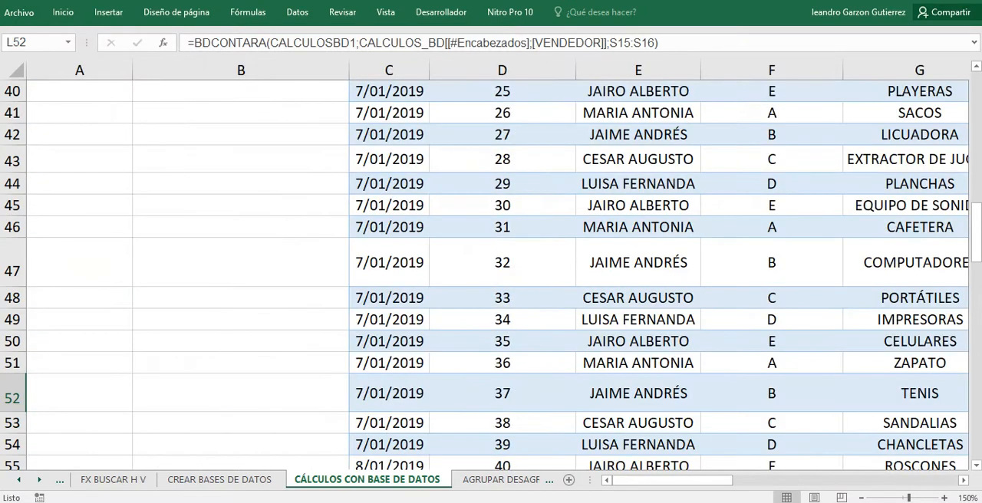
pyautogui.click(638, 113)
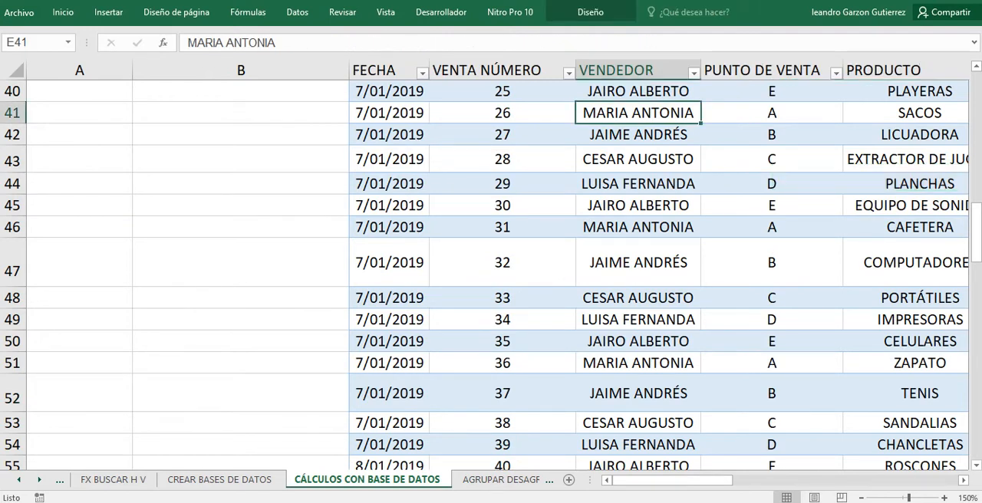
pyautogui.click(638, 227)
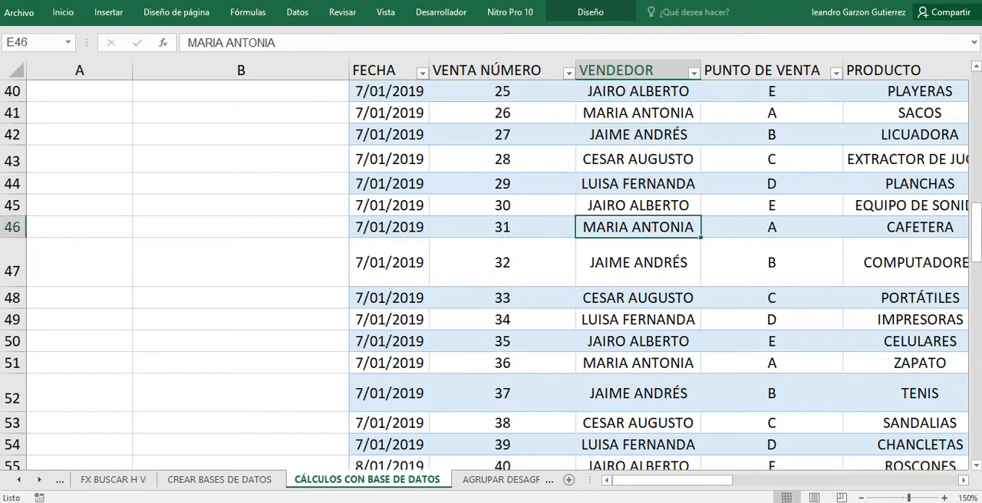
pyautogui.write('JAIRO')
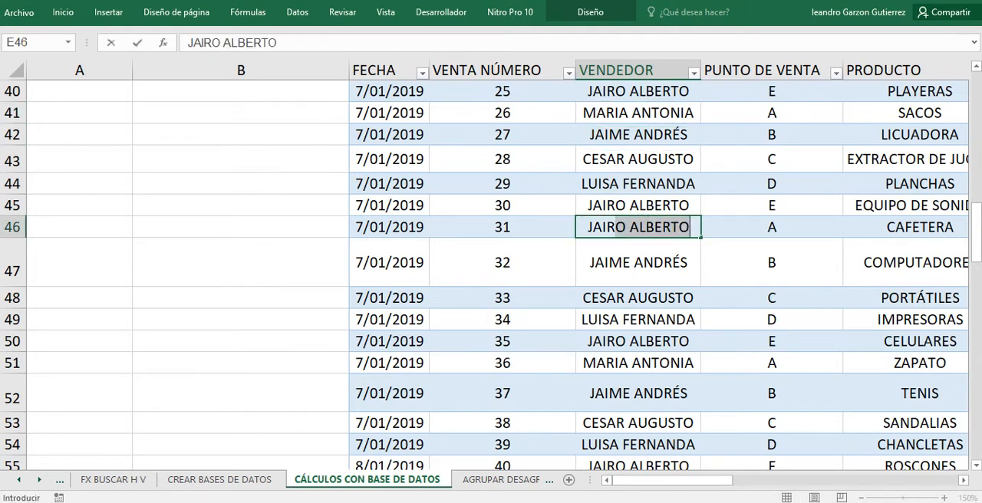
pyautogui.press('Return')
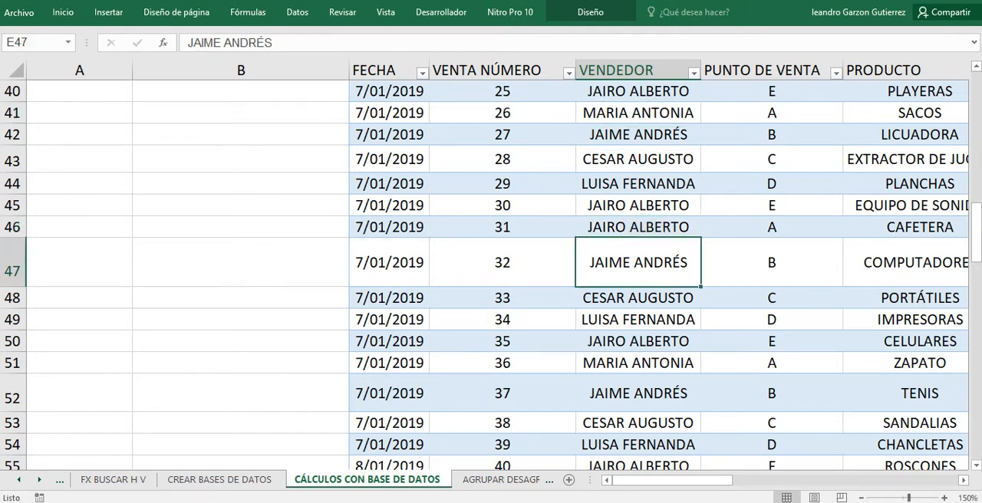
pyautogui.moveTo(671, 480); pyautogui.dragTo(812, 479)
pyautogui.click(733, 394)
pyautogui.scroll(-1, 491, 276)
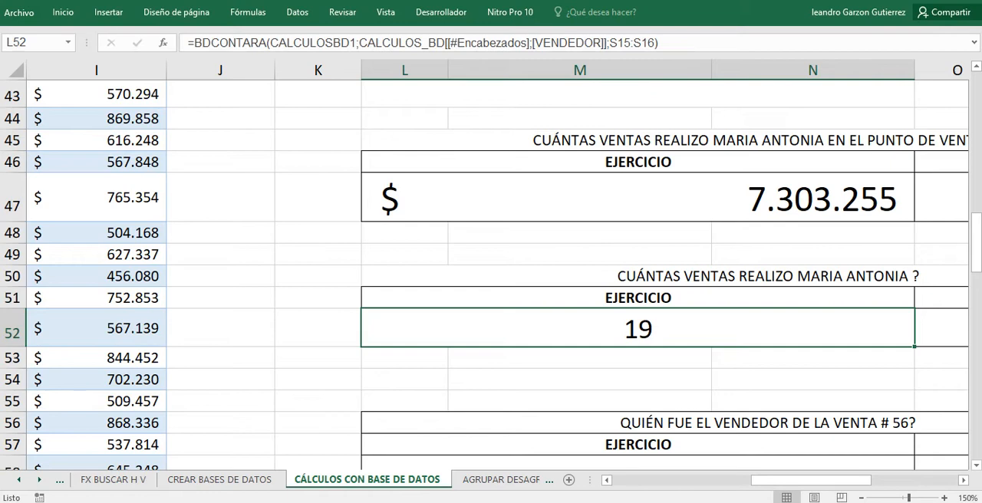
# Examine the sale # 56 question in row 56 and the existing formula in its COMPROBACIÓN cell O58.
pyautogui.scroll(-2, 491, 275)
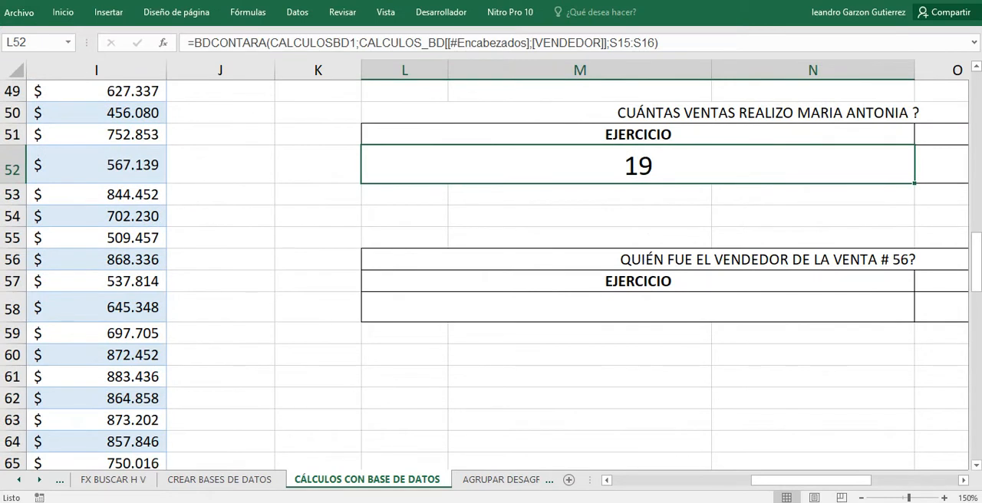
pyautogui.click(941, 307)
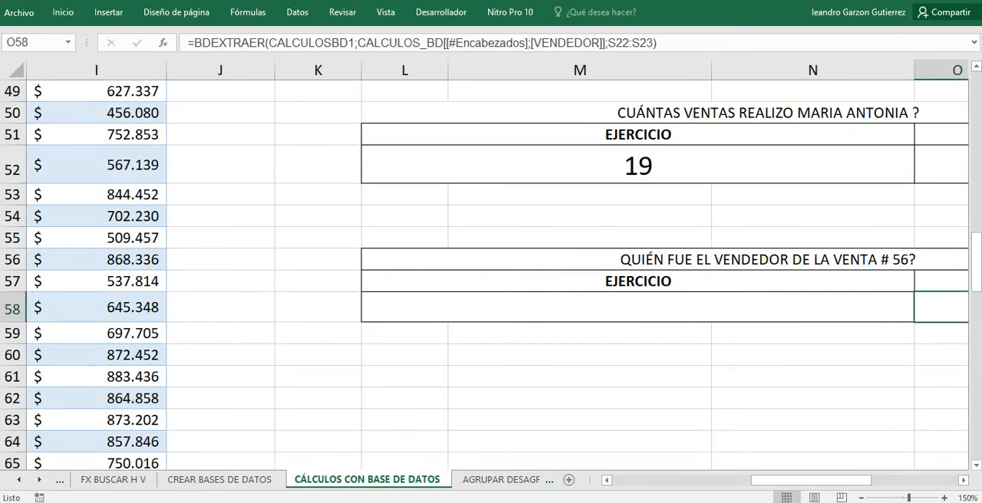
pyautogui.click(637, 307)
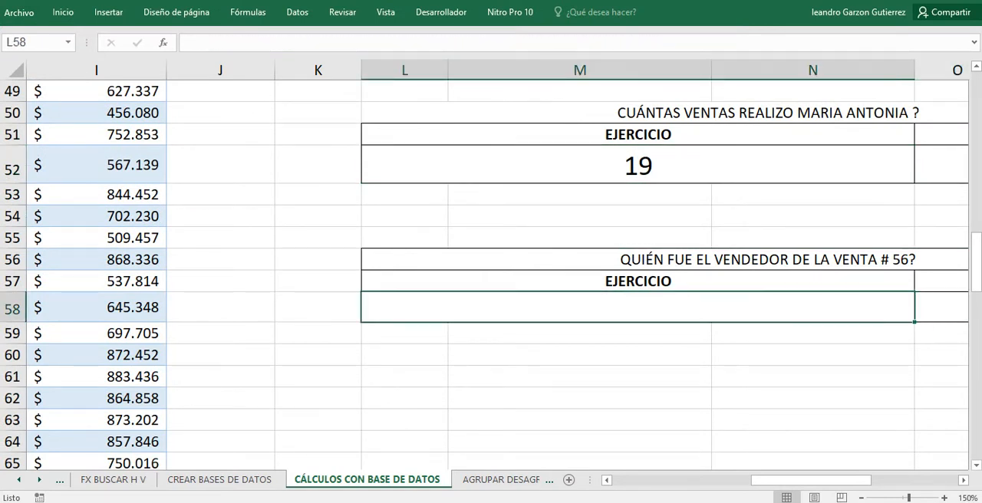
# Locate sale 56 in the table's VENTA NÚMERO column and examine the salesperson recorded in its VENDEDOR cell.
pyautogui.moveTo(812, 480); pyautogui.dragTo(674, 480)
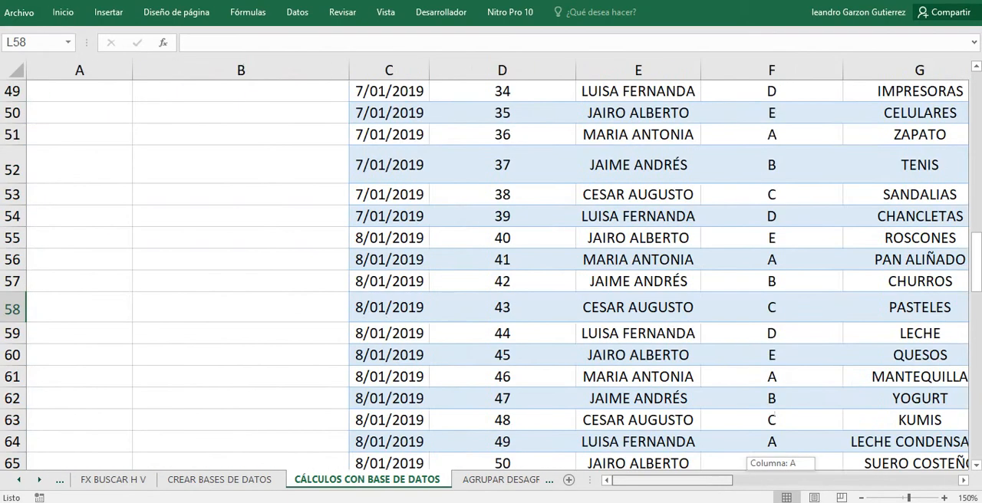
pyautogui.scroll(14, 491, 276)
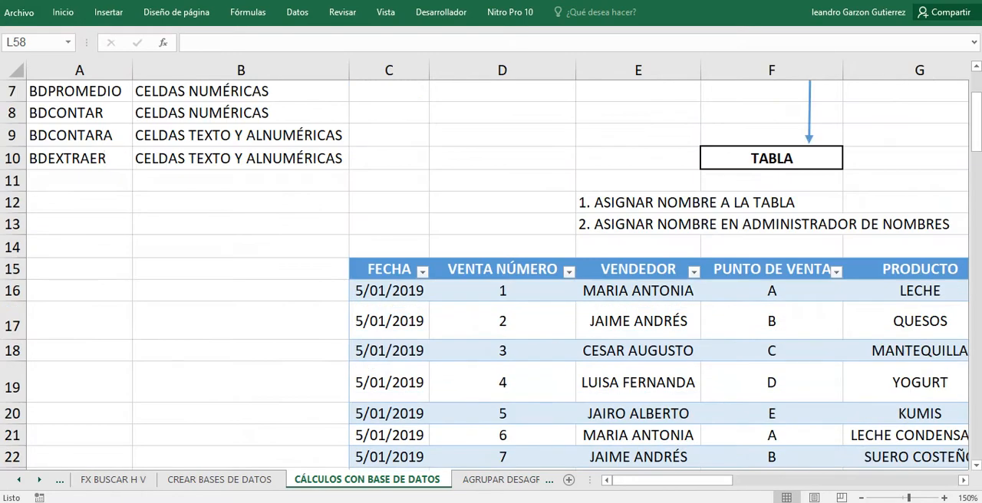
pyautogui.click(502, 269)
pyautogui.scroll(-10, 503, 269)
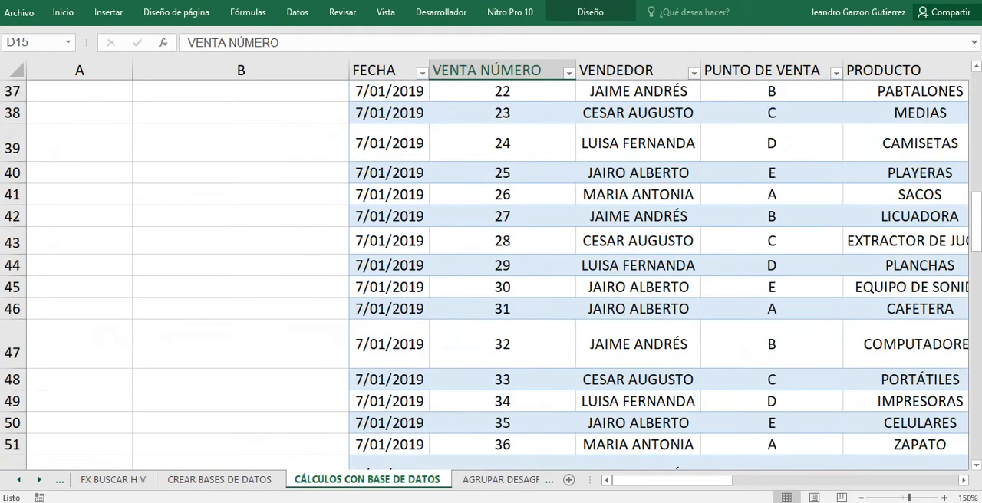
pyautogui.scroll(-8, 491, 276)
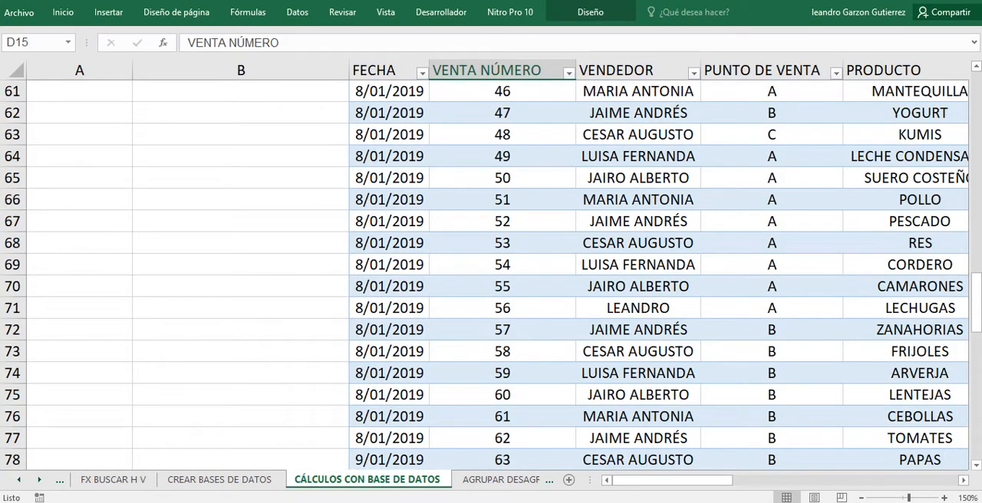
pyautogui.click(637, 308)
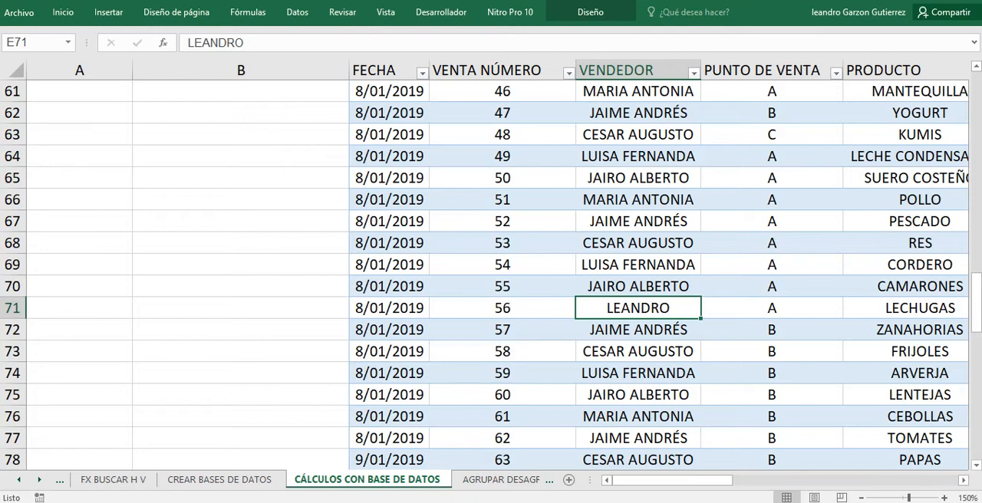
pyautogui.click(503, 309)
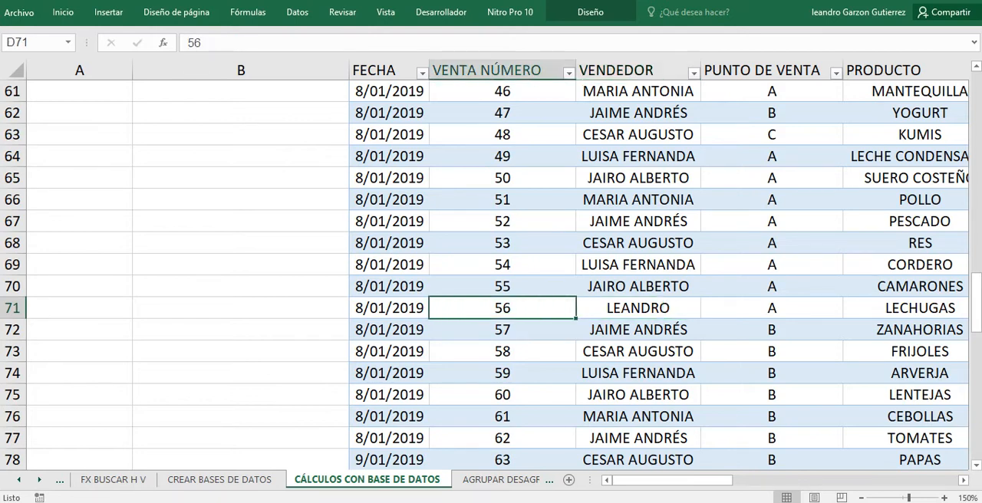
pyautogui.click(638, 308)
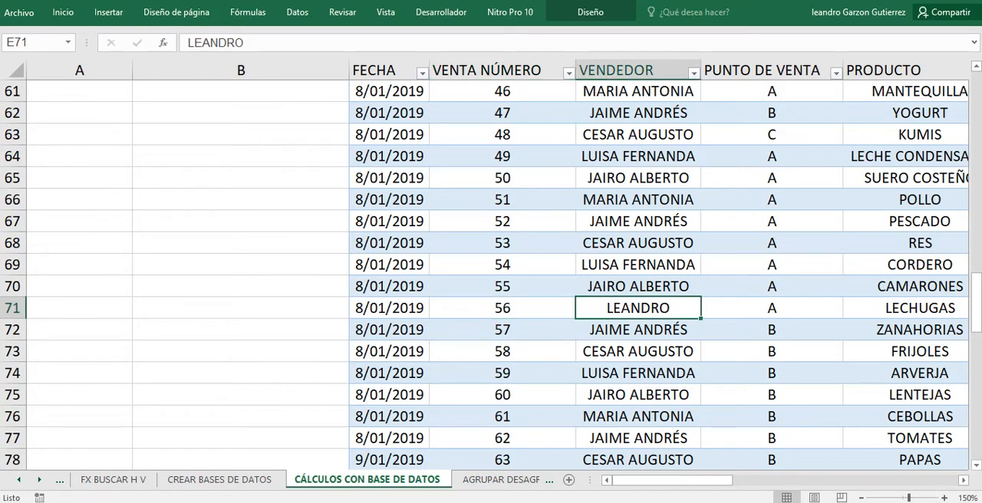
pyautogui.click(502, 308)
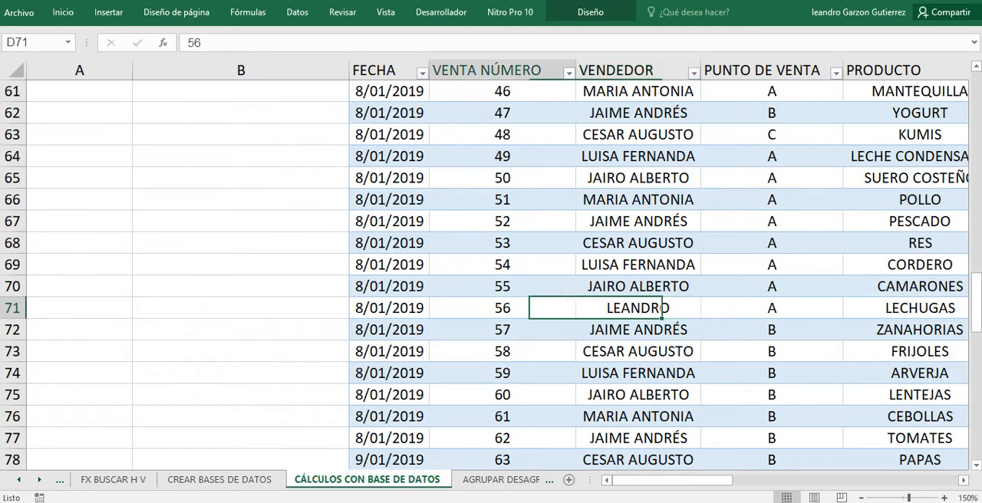
pyautogui.click(638, 287)
pyautogui.click(638, 309)
pyautogui.scroll(6, 638, 308)
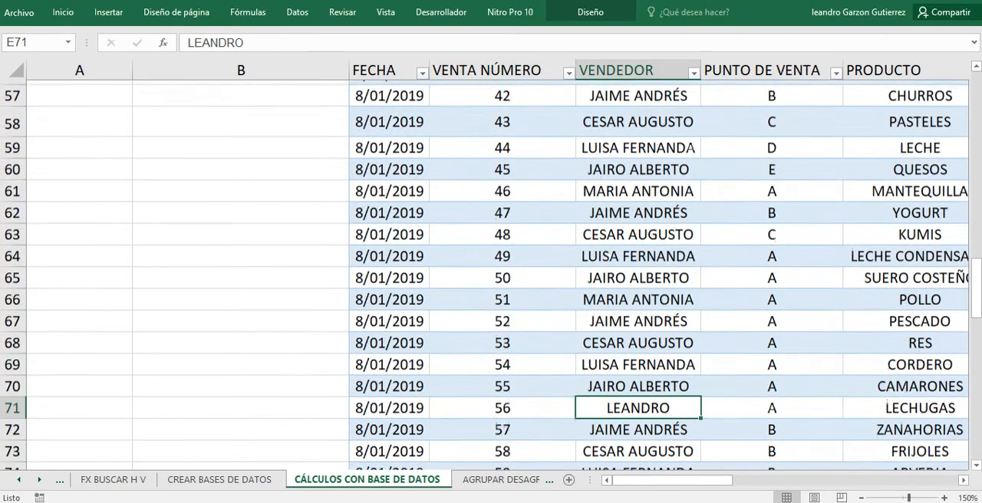
# Start a BDEXTRAER formula in the EJERCICIO cell L58 with the named range CALCULOSBD1 as the database argument.
pyautogui.moveTo(677, 480); pyautogui.dragTo(797, 480)
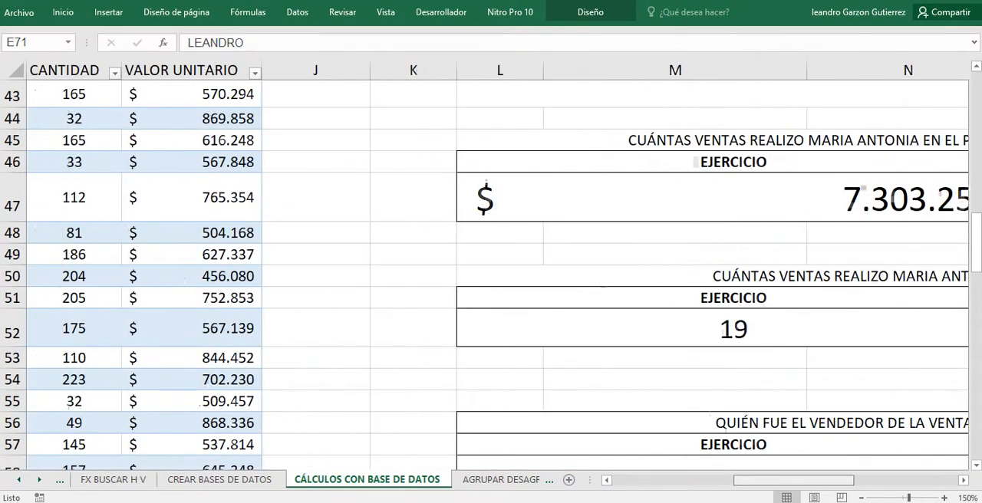
pyautogui.scroll(-3, 499, 276)
pyautogui.click(675, 242)
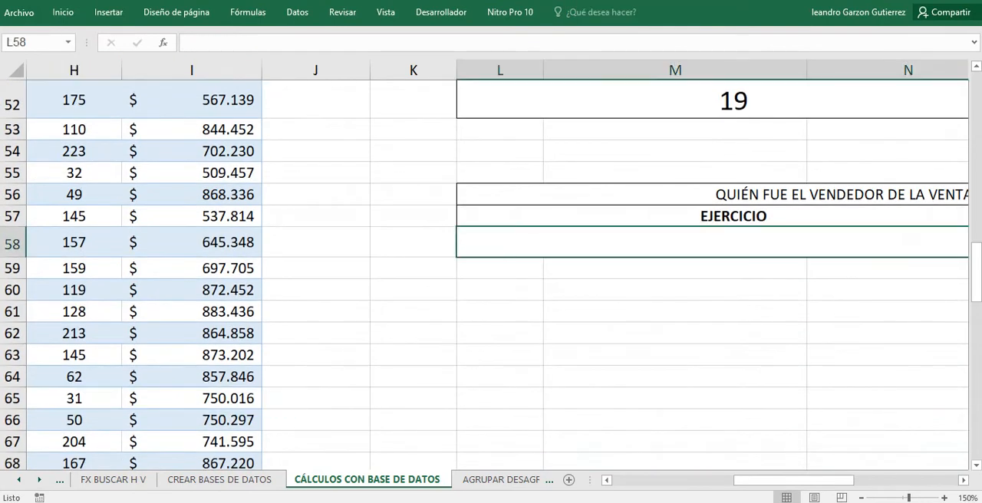
pyautogui.moveTo(792, 480); pyautogui.dragTo(828, 480)
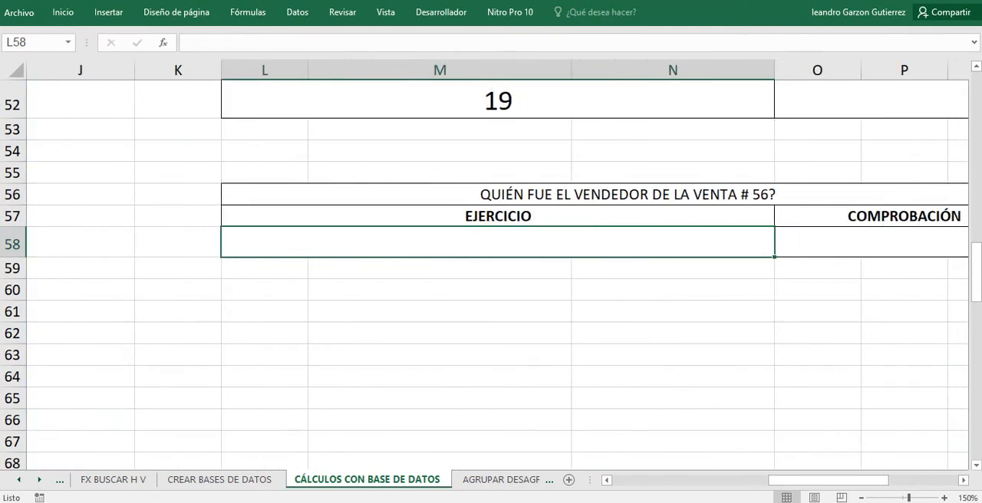
pyautogui.write('=B')
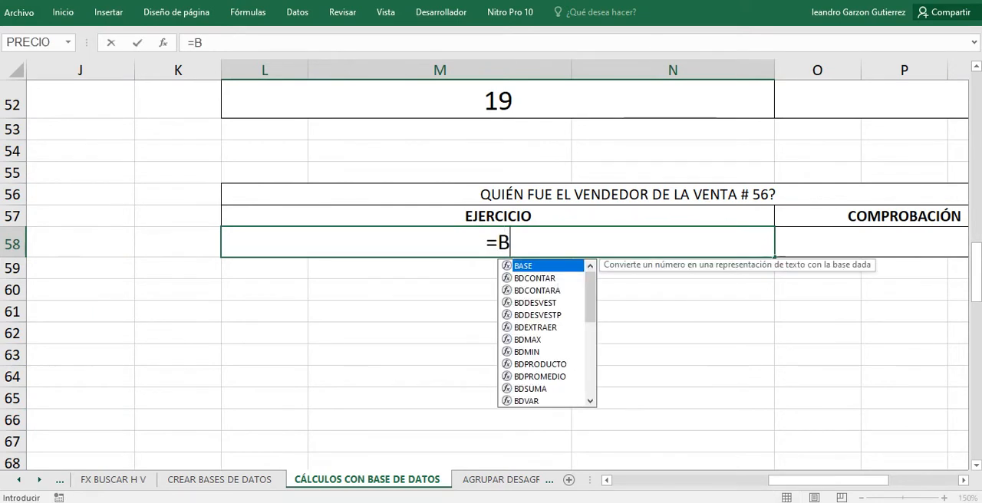
pyautogui.write('DEXTRAE')
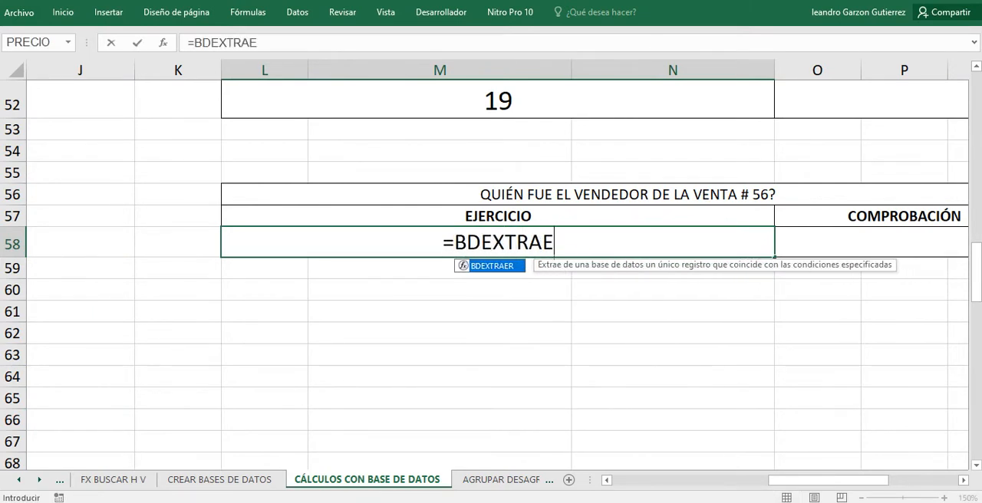
pyautogui.write('R(')
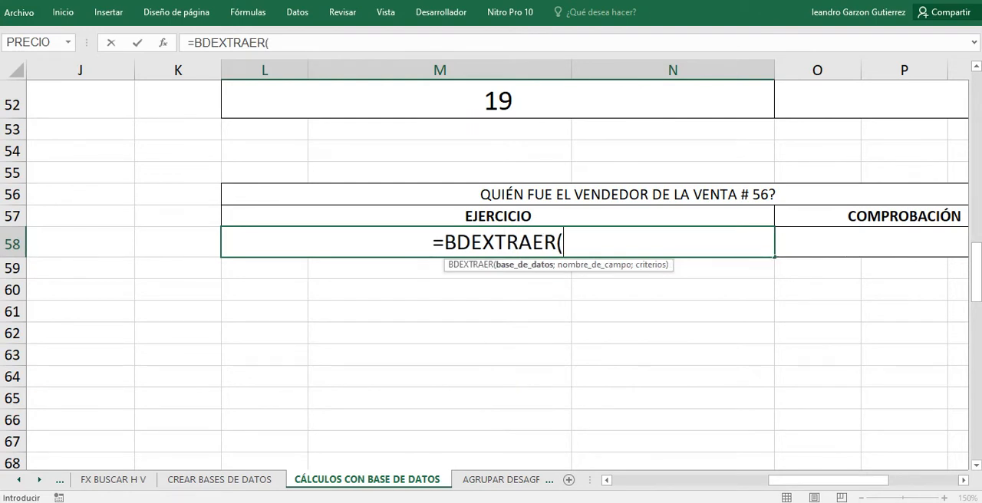
pyautogui.write('C')
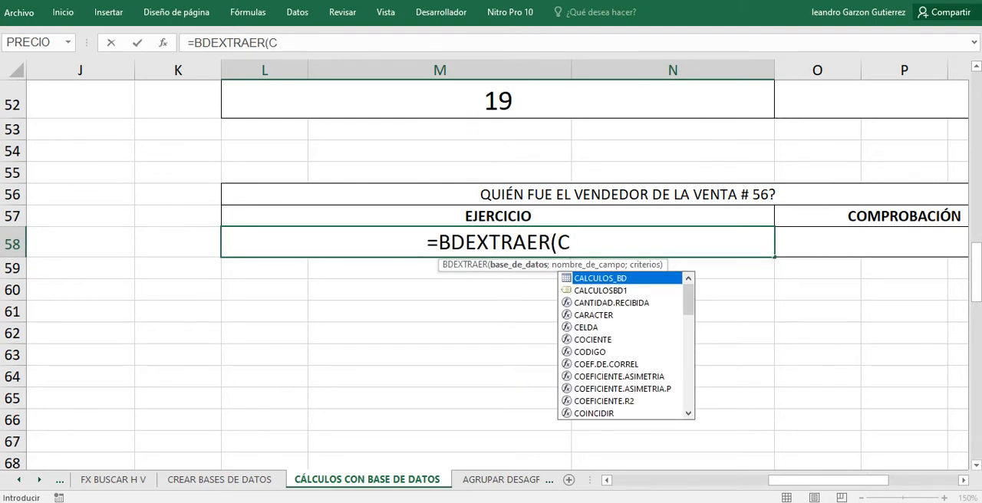
pyautogui.press('Down')
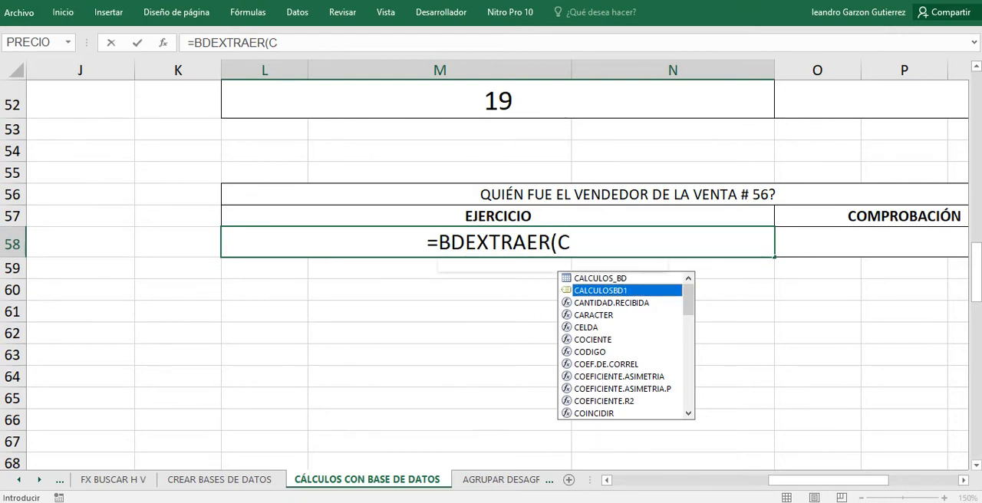
pyautogui.press('Tab')
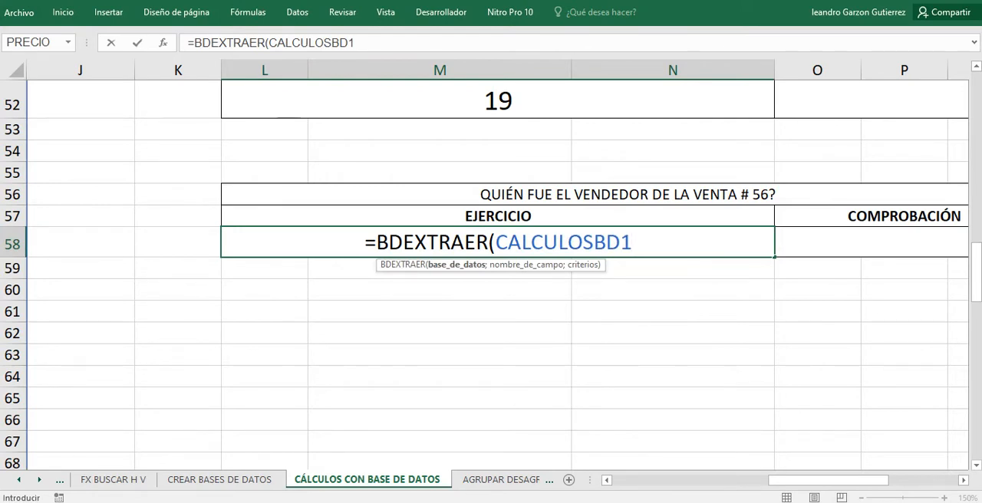
pyautogui.write(';')
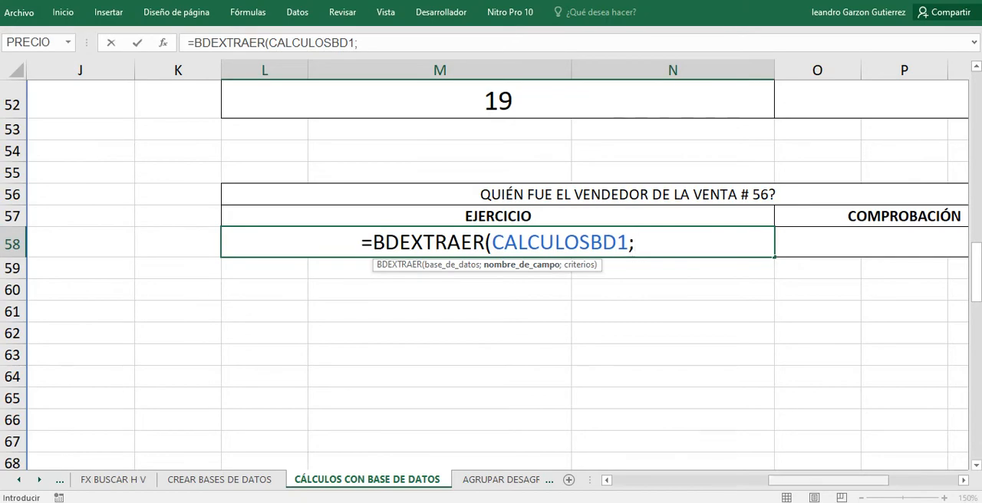
# Try the VENTA NÚMERO table header D15 as the field-name argument of the BDEXTRAER formula in L58.
pyautogui.moveTo(833, 480); pyautogui.dragTo(710, 480)
pyautogui.scroll(16, 490, 276)
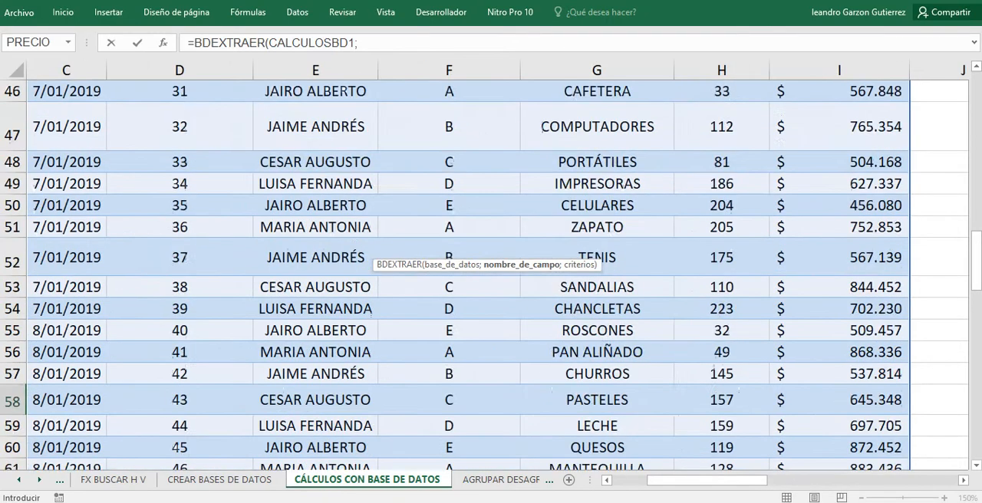
pyautogui.scroll(-3, 491, 276)
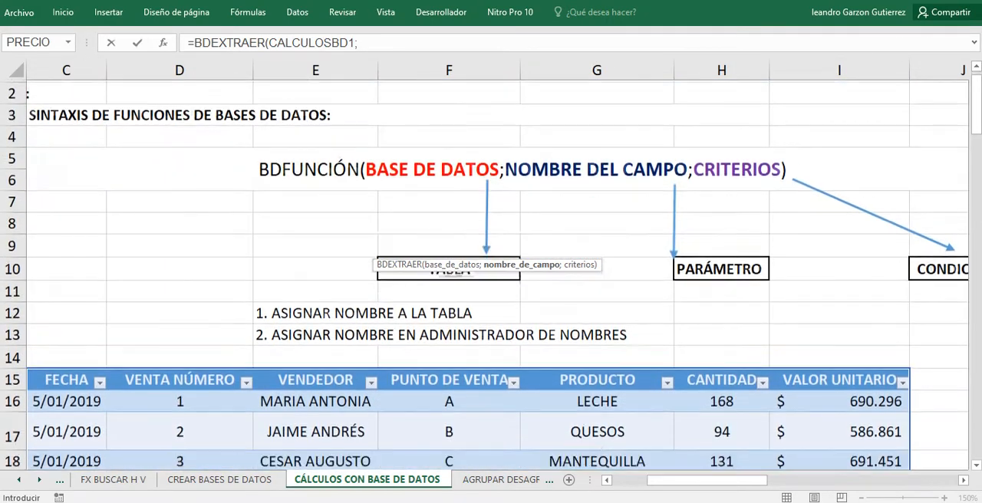
pyautogui.click(179, 202)
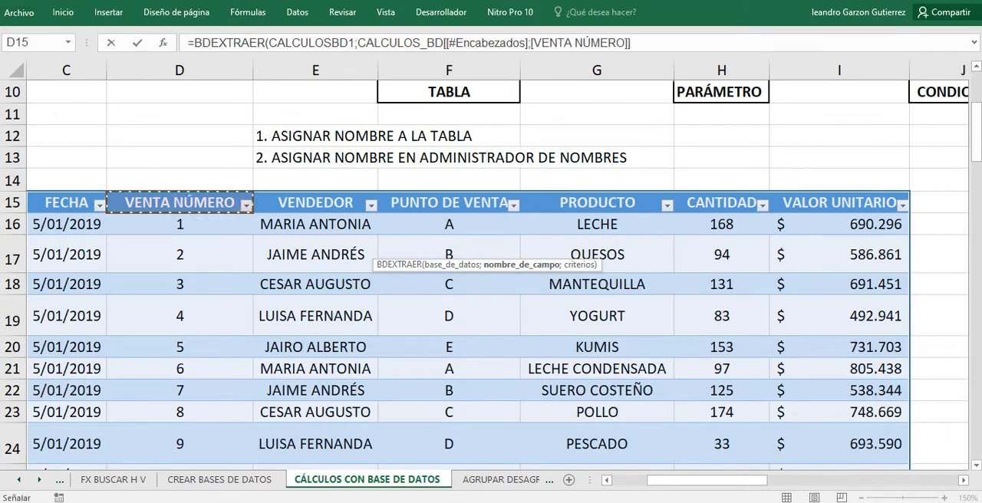
pyautogui.moveTo(705, 480); pyautogui.dragTo(810, 480)
pyautogui.scroll(-5, 491, 276)
pyautogui.scroll(-7, 491, 276)
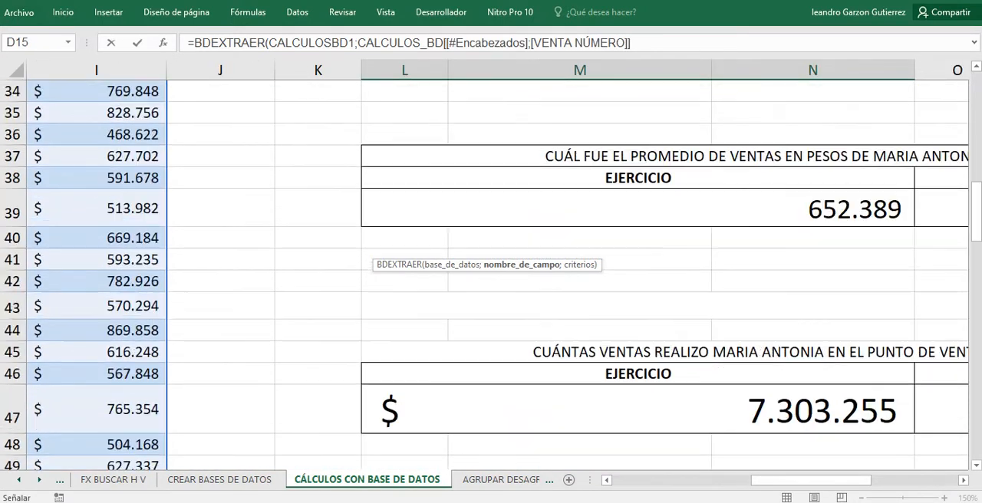
pyautogui.scroll(-1, 491, 276)
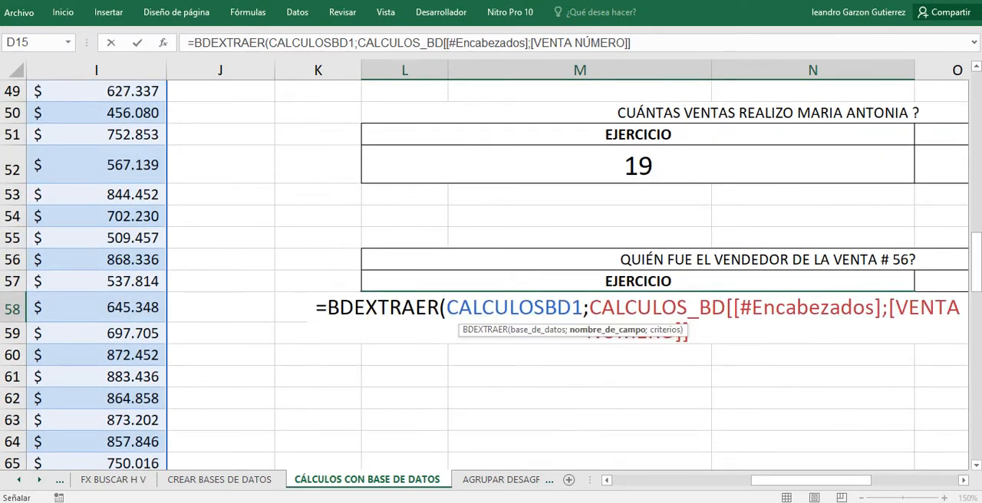
pyautogui.write(';')
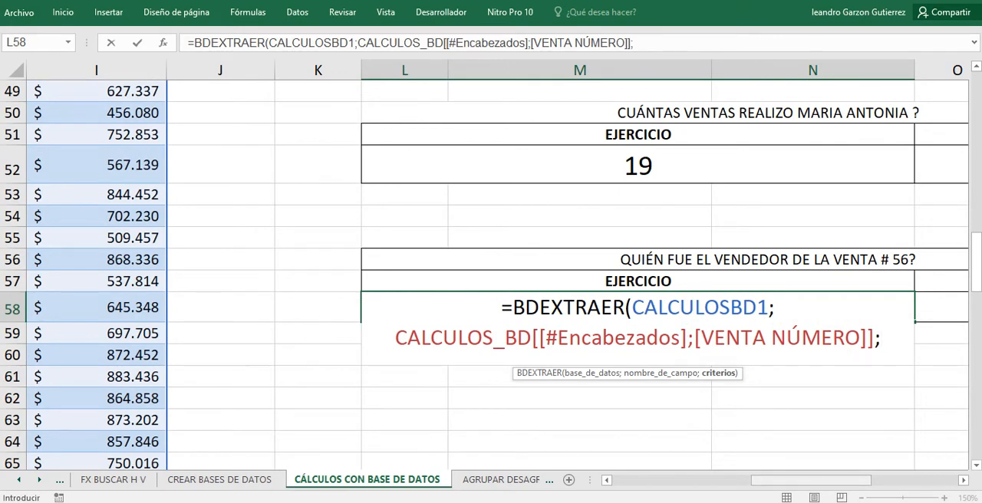
# Locate the VENTA NÚMERO criteria range for sale 56 in column S.
pyautogui.moveTo(781, 480); pyautogui.dragTo(856, 480)
pyautogui.scroll(4, 491, 276)
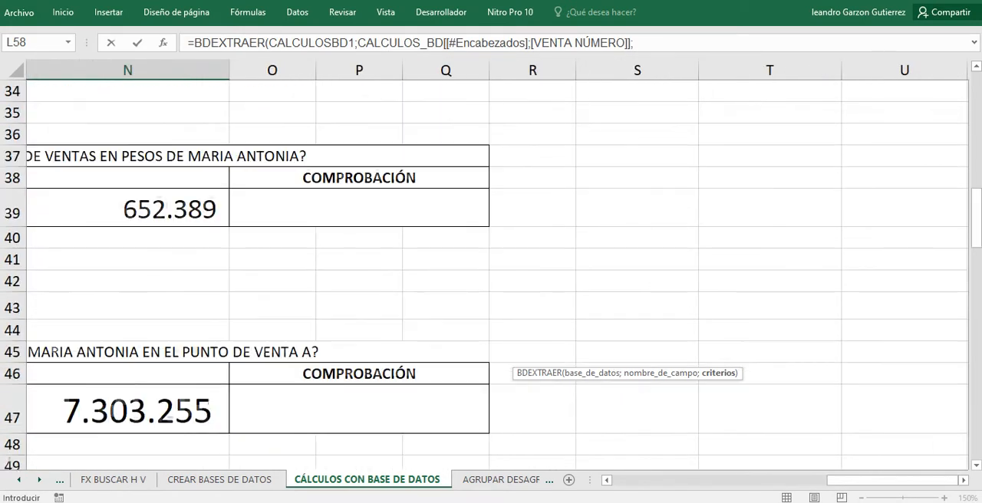
pyautogui.scroll(3, 491, 276)
pyautogui.scroll(-6, 491, 276)
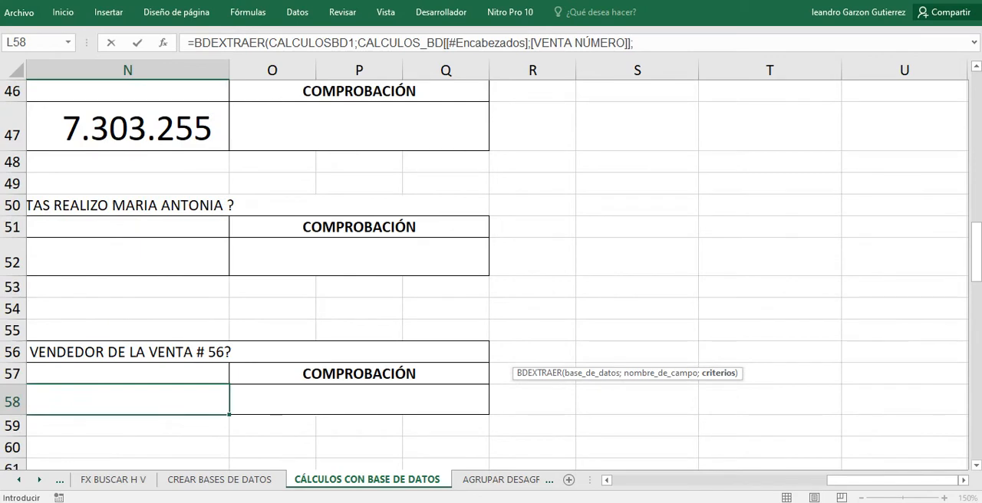
pyautogui.scroll(8, 491, 273)
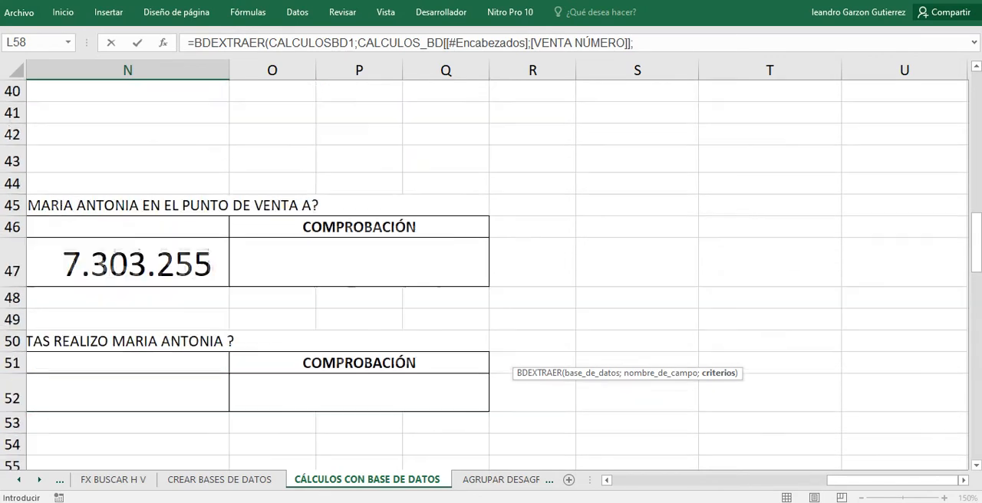
pyautogui.scroll(2, 491, 272)
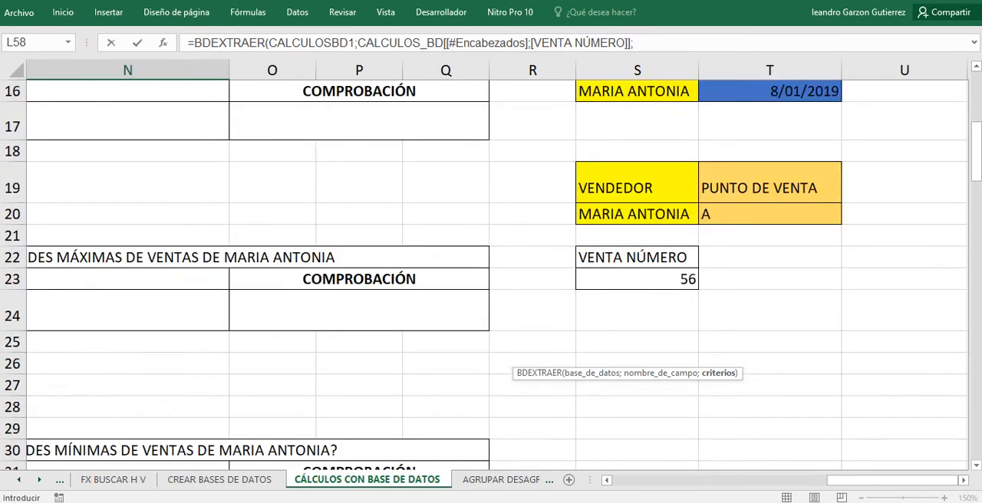
pyautogui.scroll(-8, 491, 272)
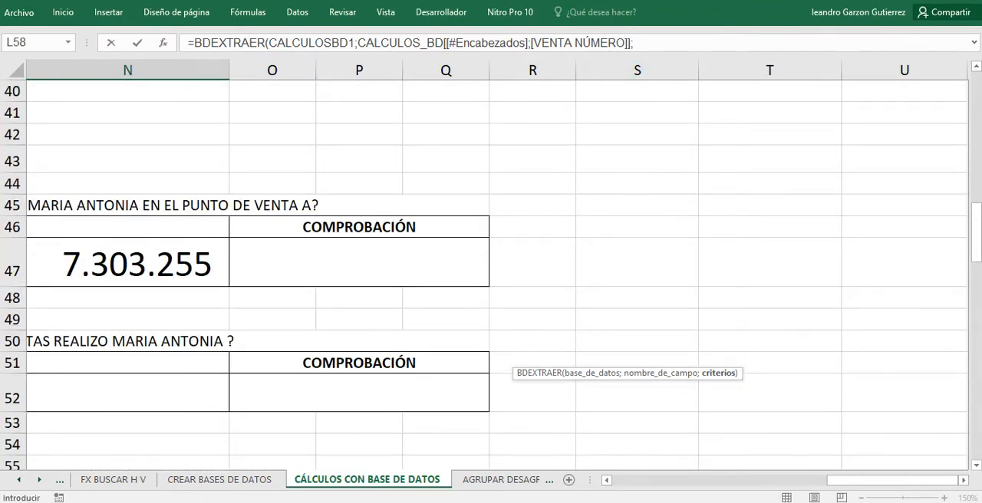
# Remove the VENTA NÚMERO field argument from the formula, keeping =BDEXTRAER(CALCULOSBD1;.
pyautogui.click(630, 43)
pyautogui.click(635, 43)
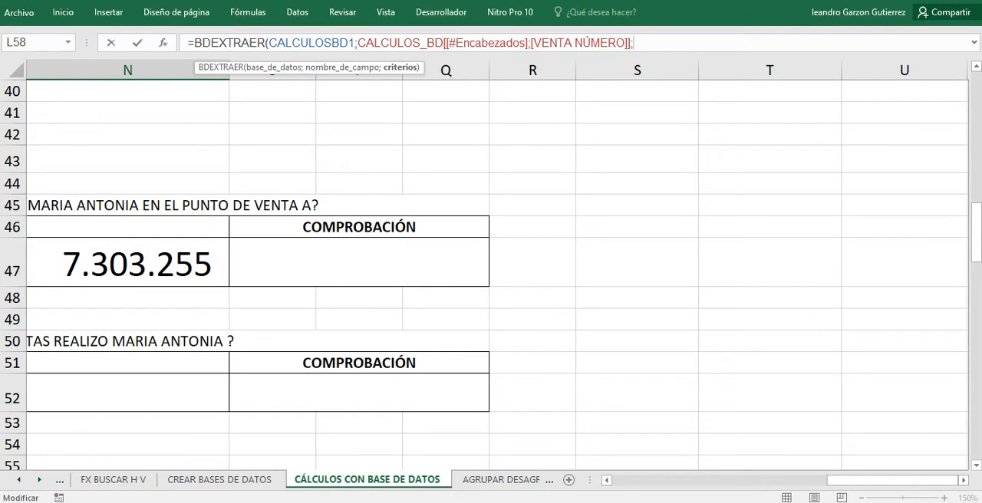
pyautogui.press('BackSpace')
pyautogui.press('BackSpace')
pyautogui.press('BackSpace')
pyautogui.press('BackSpace')
pyautogui.press('BackSpace')
pyautogui.press('BackSpace')
pyautogui.press('BackSpace')
pyautogui.press('BackSpace')
pyautogui.press('BackSpace')
pyautogui.press('BackSpace')
pyautogui.press('BackSpace')
pyautogui.press('BackSpace')
pyautogui.press('BackSpace')
pyautogui.press('BackSpace')
pyautogui.press('BackSpace')
pyautogui.press('BackSpace')
pyautogui.press('BackSpace')
pyautogui.press('BackSpace')
pyautogui.press('BackSpace')
pyautogui.press('BackSpace')
pyautogui.press('BackSpace')
pyautogui.press('BackSpace')
pyautogui.press('BackSpace')
pyautogui.press('BackSpace')
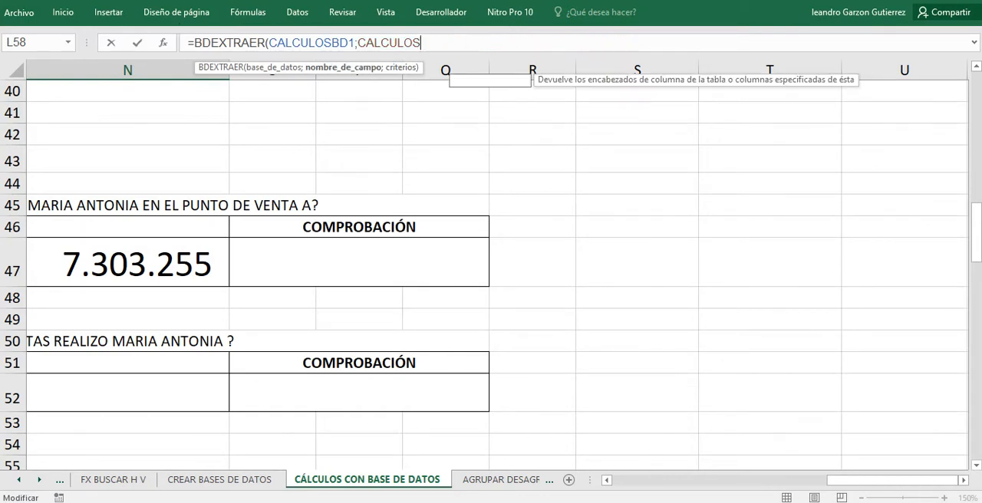
pyautogui.press('BackSpace')
pyautogui.press('BackSpace')
pyautogui.press('BackSpace')
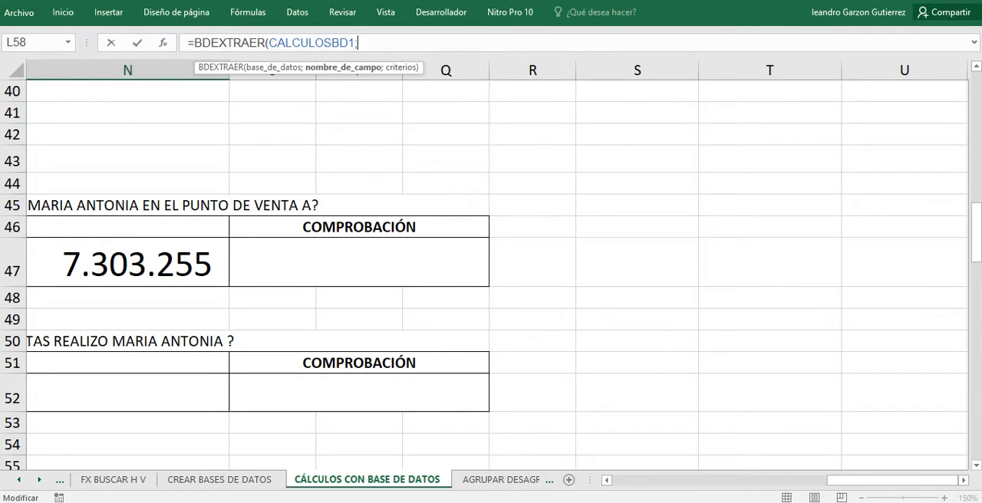
# Set the VENDEDOR table header E15 as the field-name argument of the BDEXTRAER formula.
pyautogui.moveTo(892, 480); pyautogui.dragTo(679, 480)
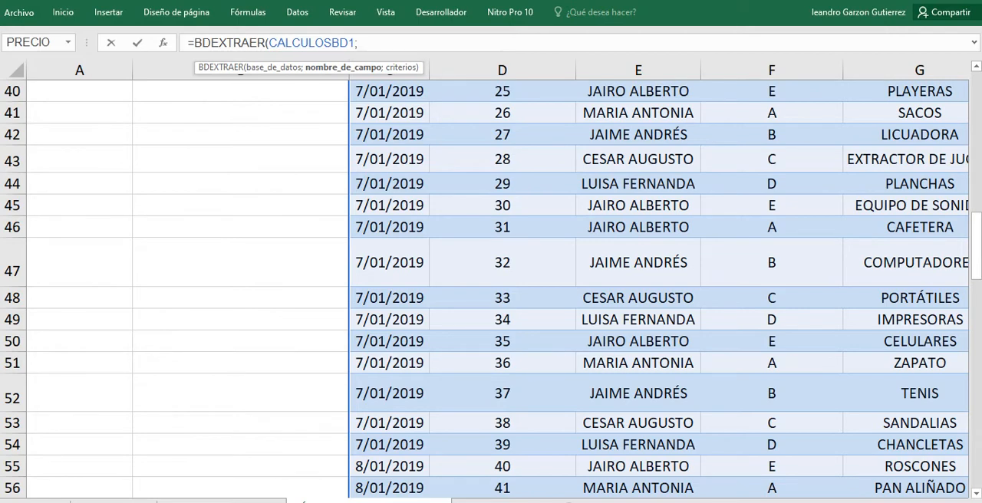
pyautogui.click(772, 262)
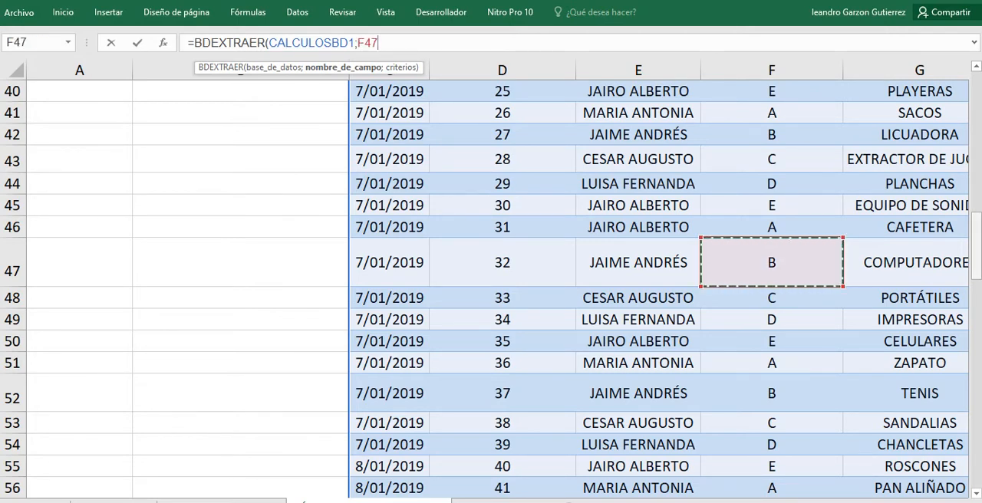
pyautogui.scroll(11, 771, 262)
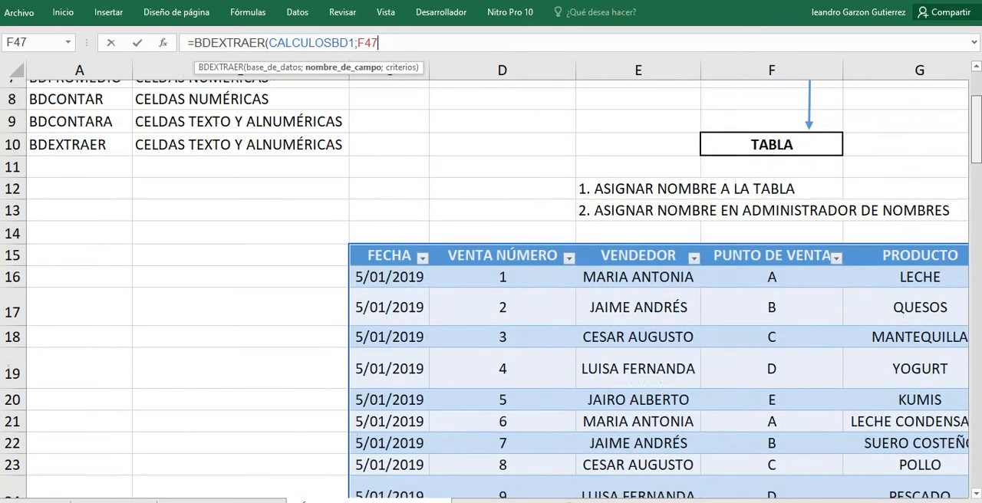
pyautogui.click(638, 247)
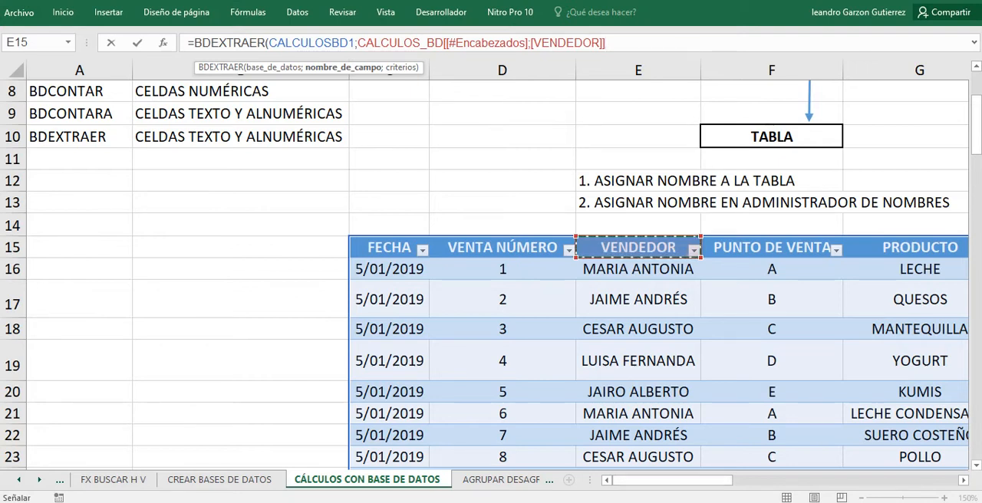
pyautogui.write(';')
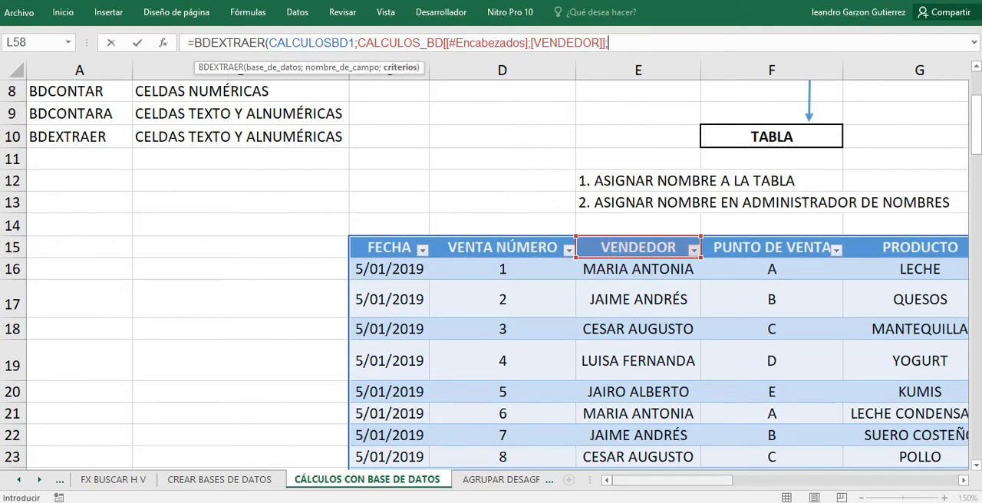
# Set the VENTA NÚMERO criteria range S22:S23 as the criteria argument and enter the BDEXTRAER formula in L58.
pyautogui.moveTo(660, 480); pyautogui.dragTo(781, 480)
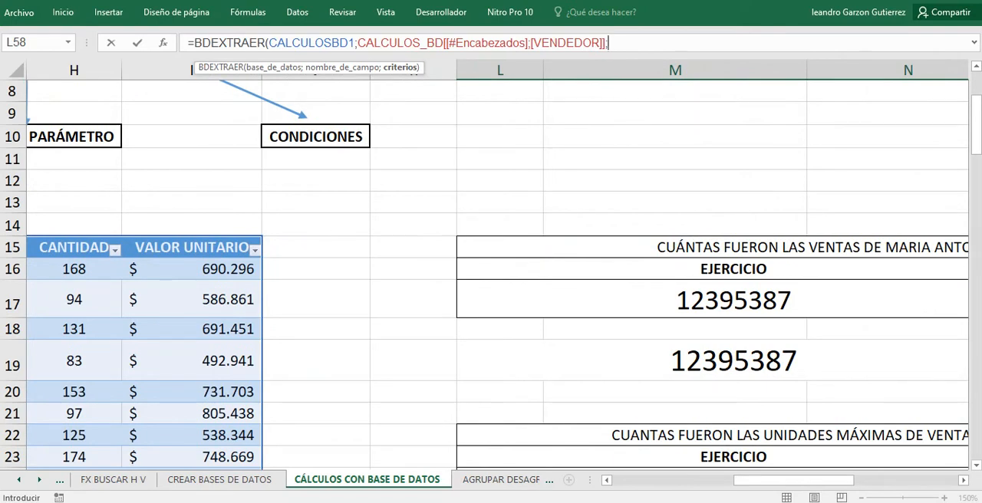
pyautogui.moveTo(793, 480); pyautogui.dragTo(893, 480)
pyautogui.moveTo(637, 435); pyautogui.dragTo(636, 457)
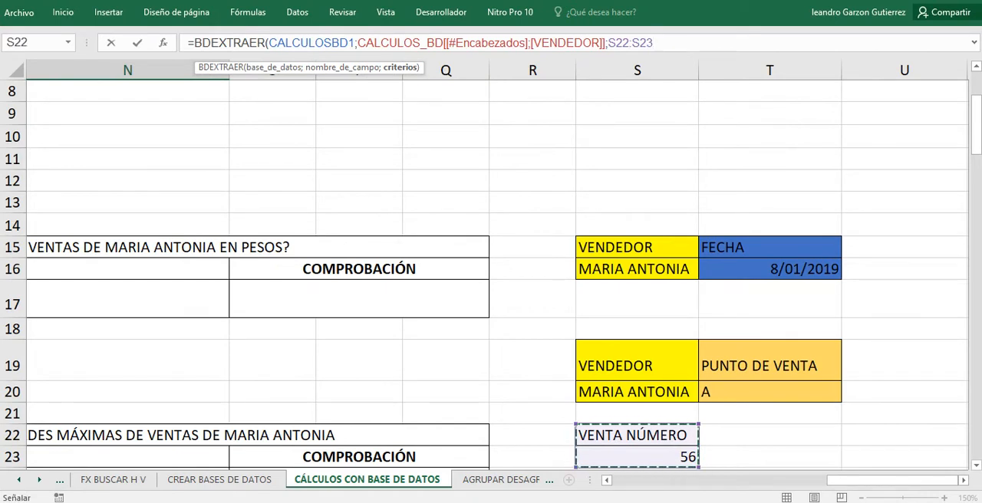
pyautogui.write(')')
pyautogui.press('Return')
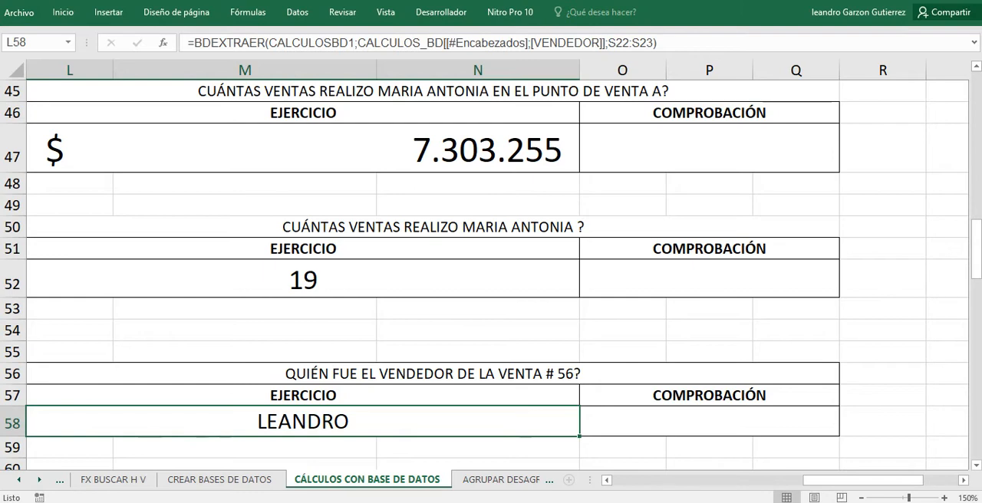
# Review the database function syntax diagram above the sales table.
pyautogui.scroll(7, 490, 268)
pyautogui.scroll(7, 490, 268)
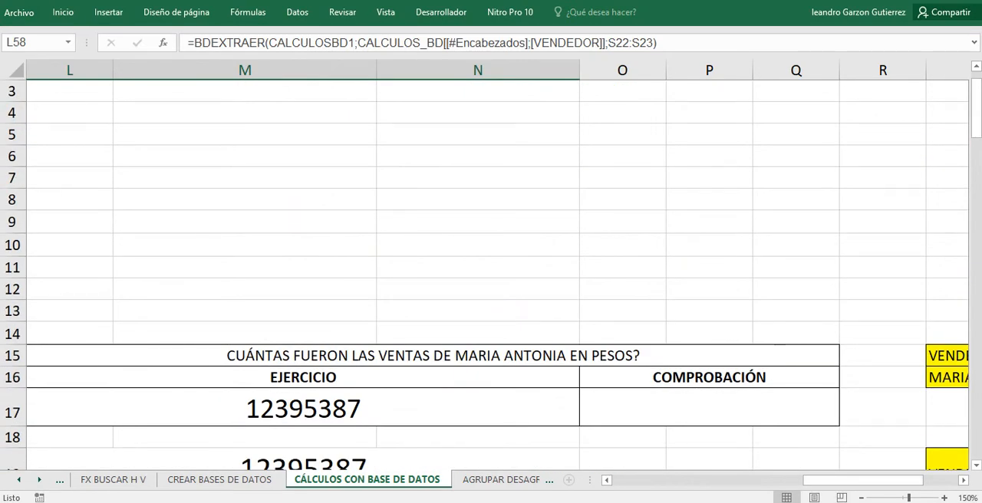
pyautogui.moveTo(863, 480); pyautogui.dragTo(724, 480)
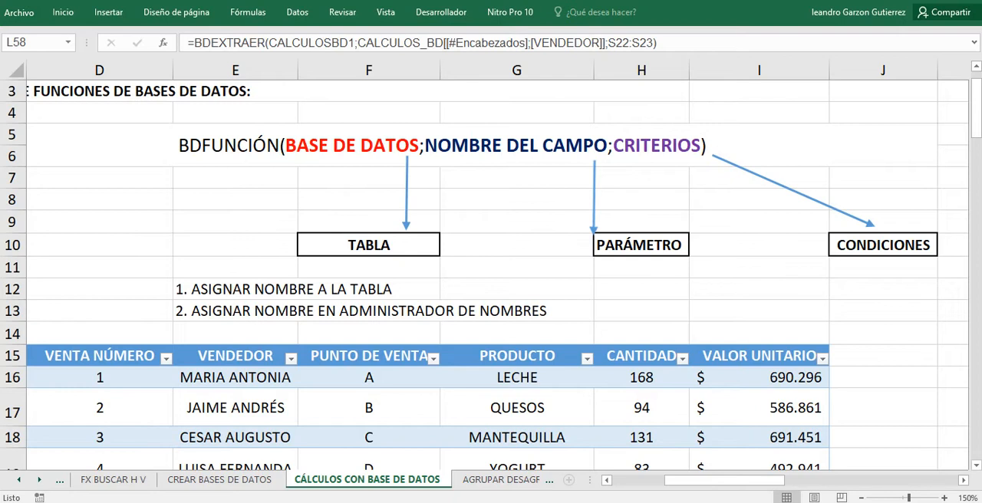
pyautogui.scroll(-2, 491, 276)
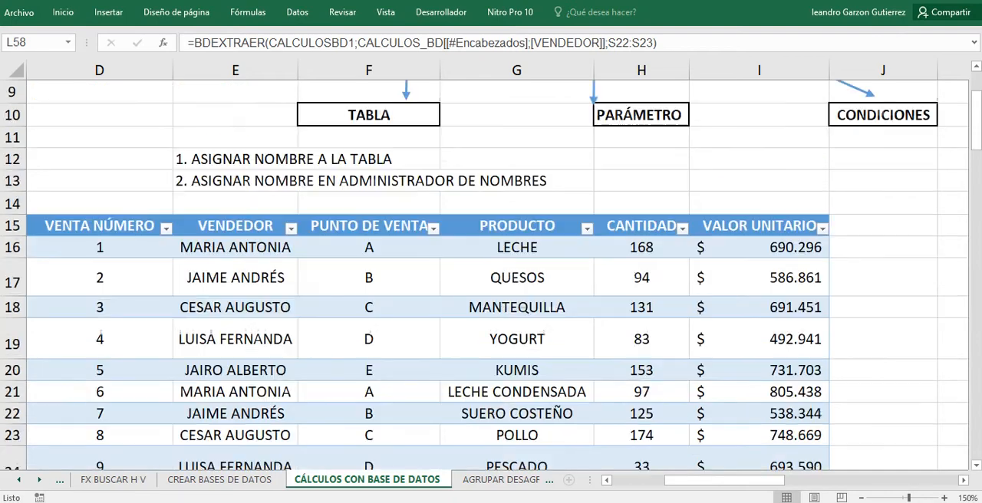
# Examine the sellers offered for the VENDEDOR criterion in S16, choosing the first one, and select its header cell S15.
pyautogui.scroll(-2, 491, 276)
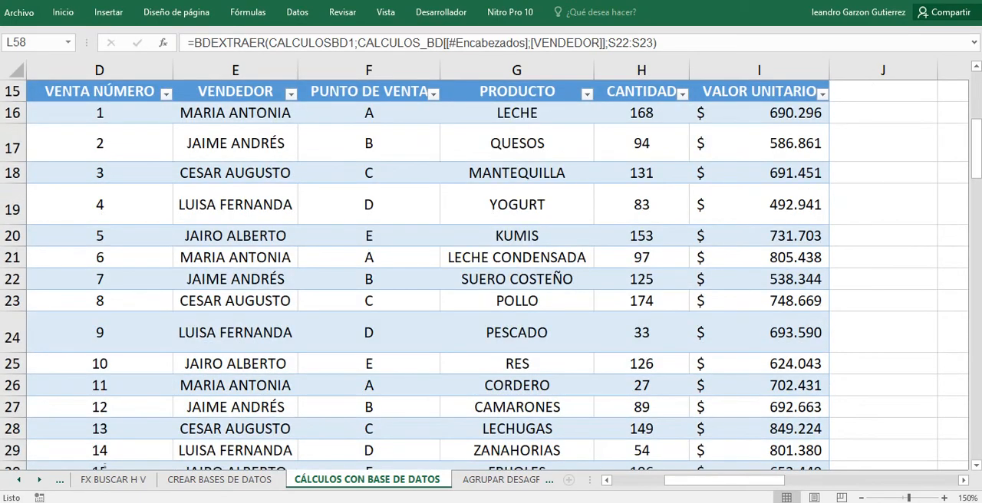
pyautogui.scroll(2, 491, 273)
pyautogui.scroll(-5, 490, 273)
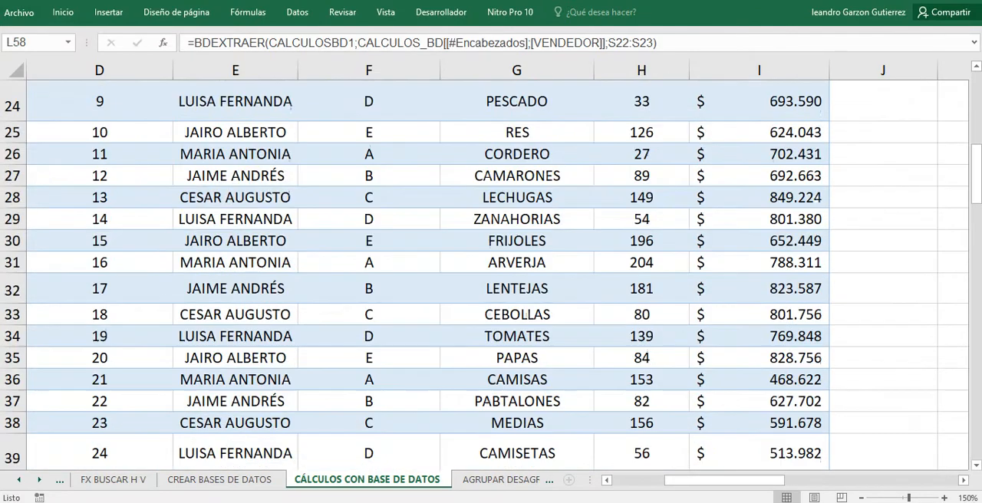
pyautogui.scroll(-2, 490, 273)
pyautogui.moveTo(724, 480); pyautogui.dragTo(896, 480)
pyautogui.scroll(6, 491, 273)
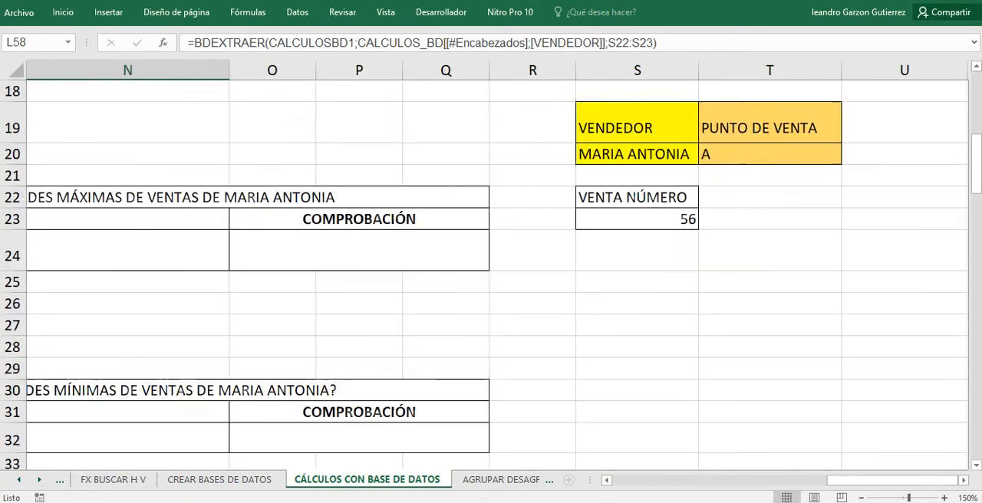
pyautogui.click(637, 179)
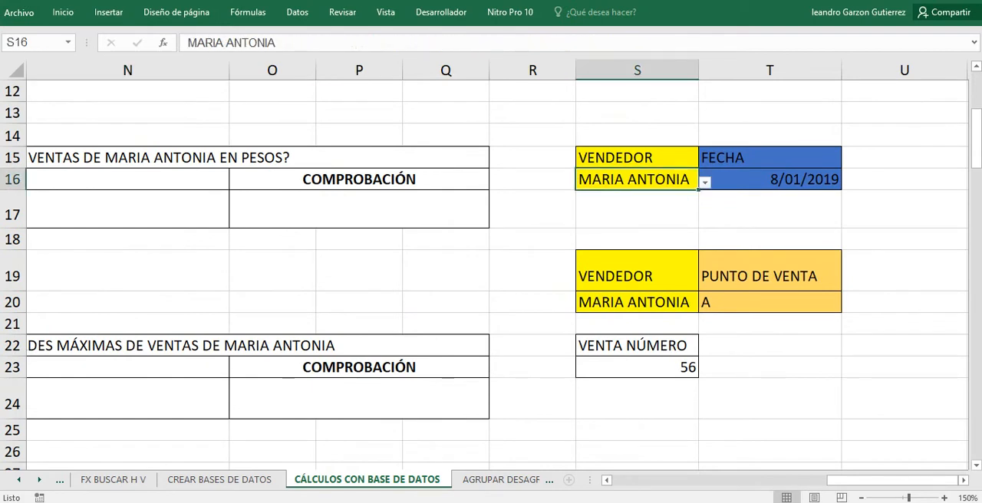
pyautogui.click(705, 183)
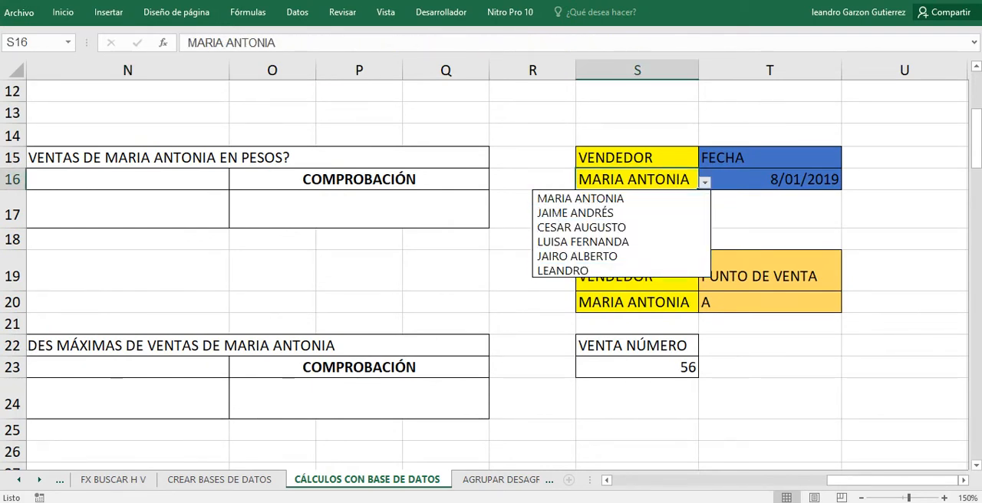
pyautogui.click(589, 199)
pyautogui.click(637, 158)
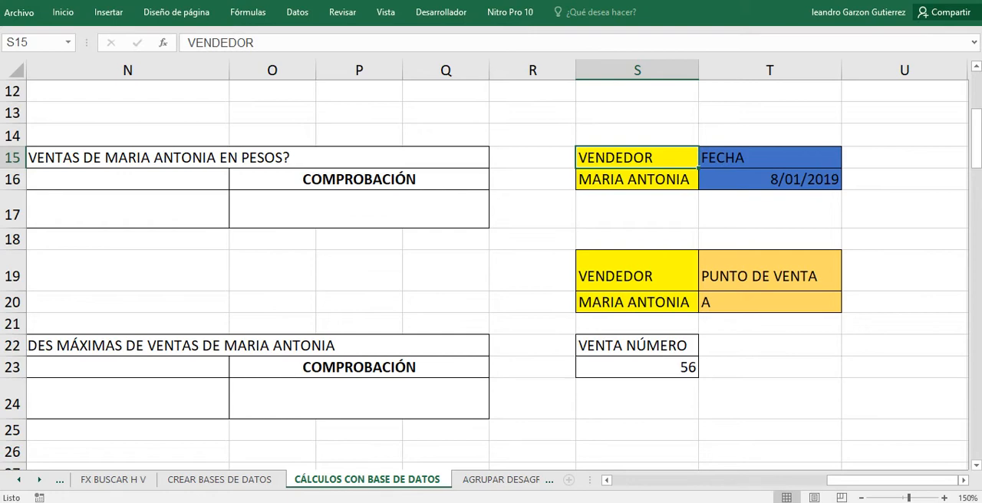
# Return to the database function syntax diagram and review its arguments, selecting the TABLA cell F10.
pyautogui.moveTo(890, 480); pyautogui.dragTo(692, 480)
pyautogui.scroll(4, 491, 268)
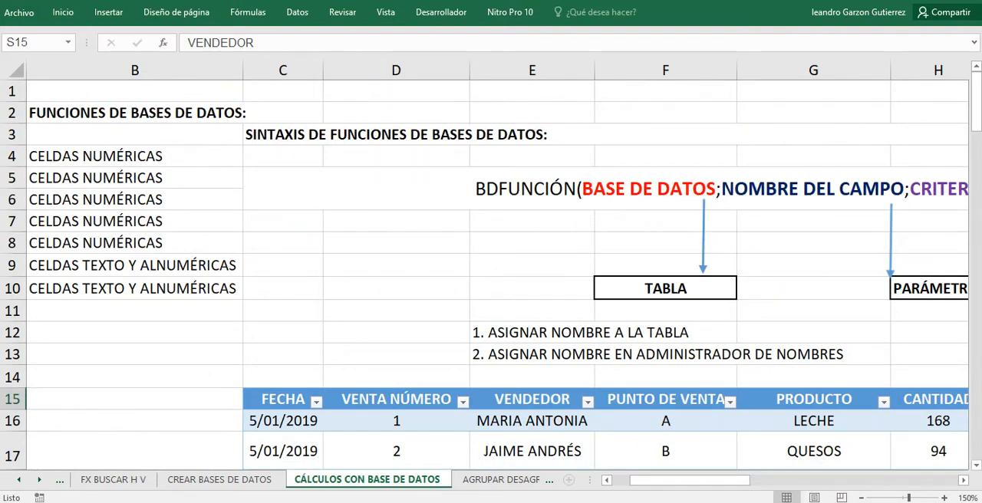
pyautogui.click(664, 288)
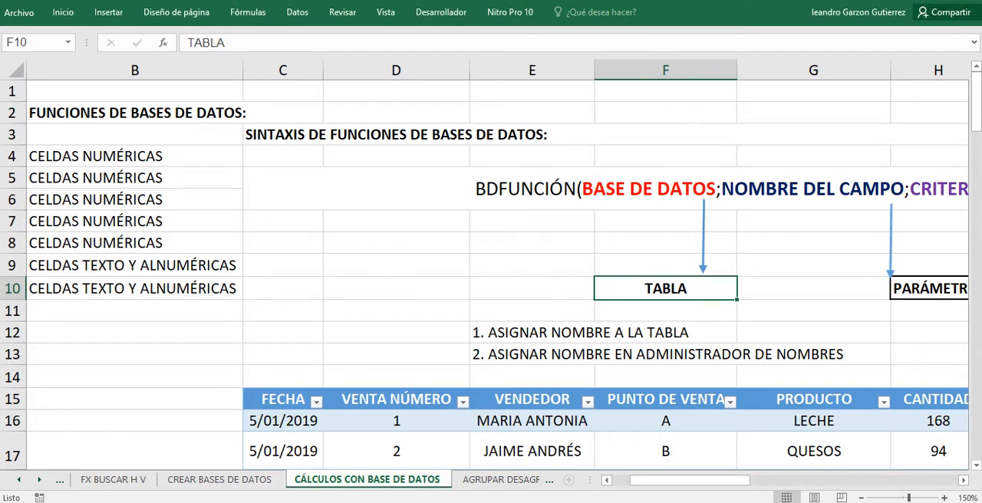
pyautogui.moveTo(689, 480); pyautogui.dragTo(723, 480)
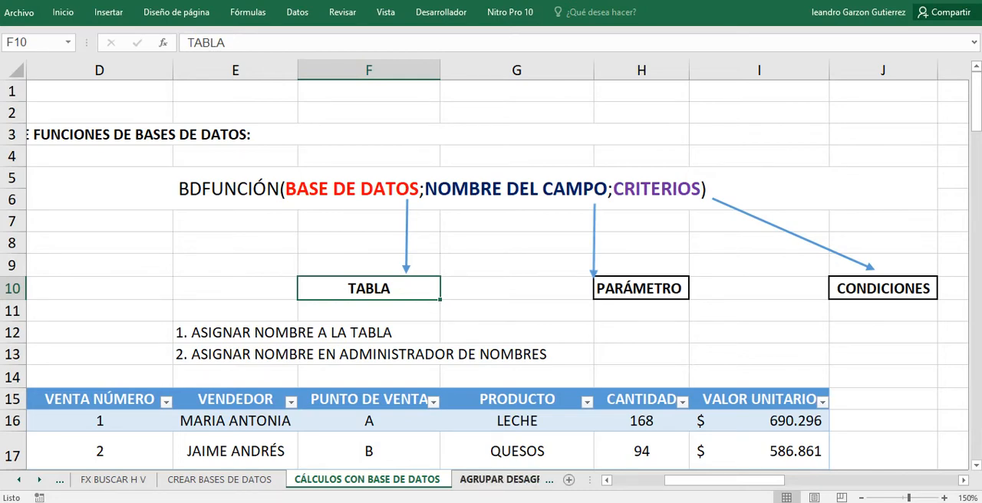
# Ungroup the outlined rows across the entire AGRUPAR DESAGRUPAR ESQUEMAS sheet.
pyautogui.click(506, 479)
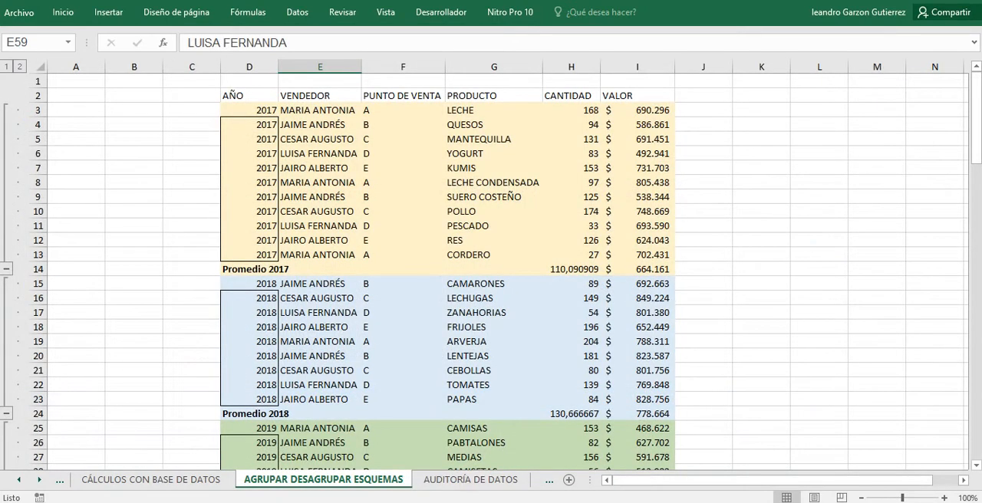
pyautogui.click(151, 479)
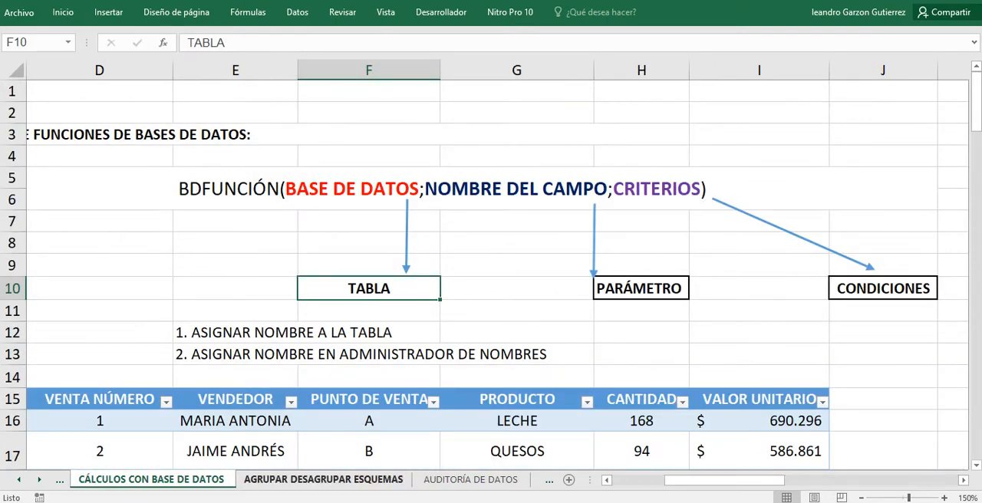
pyautogui.click(322, 480)
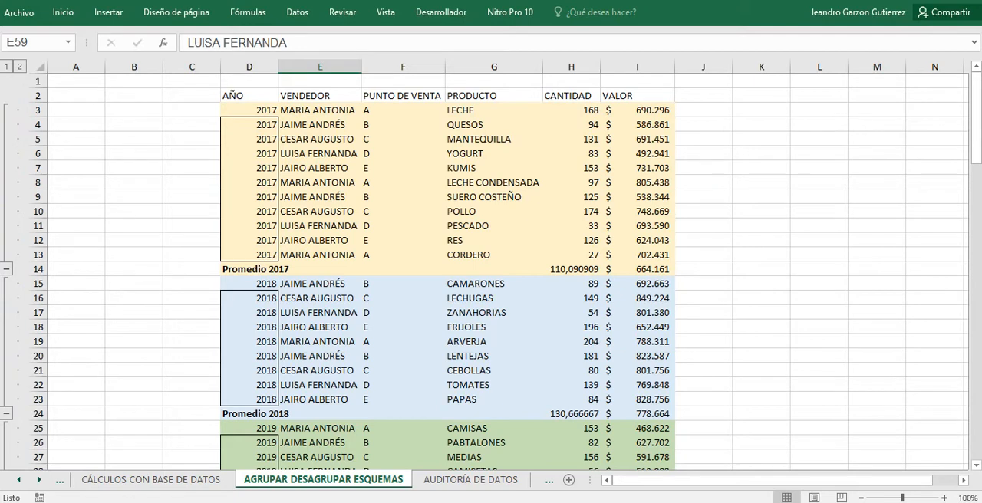
pyautogui.click(42, 67)
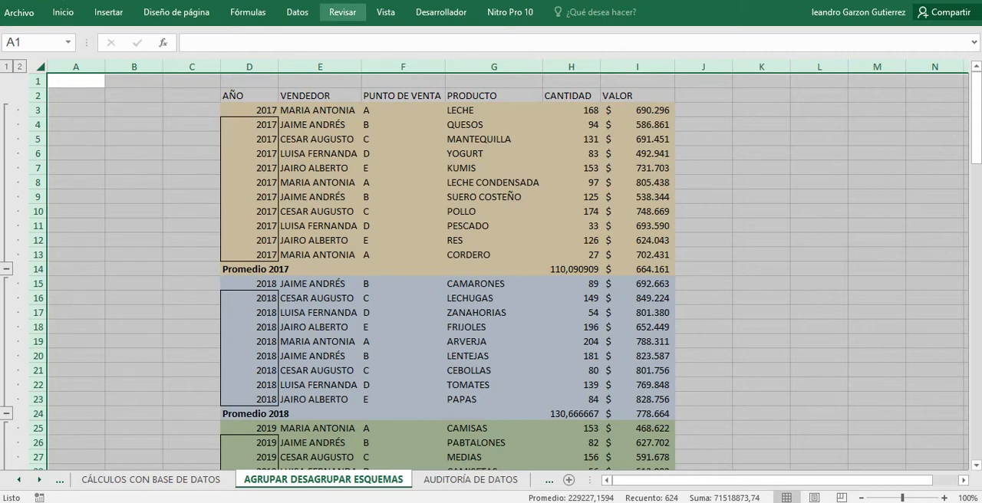
pyautogui.click(297, 12)
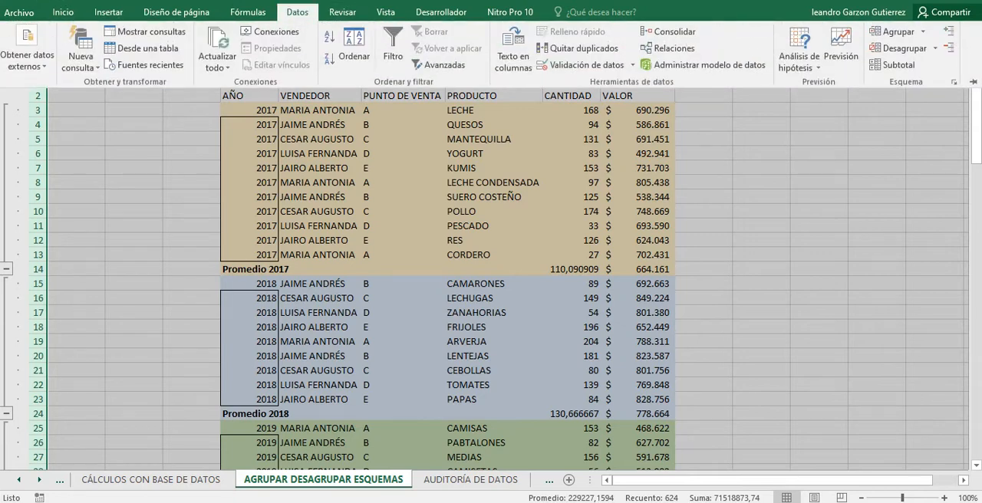
pyautogui.click(896, 48)
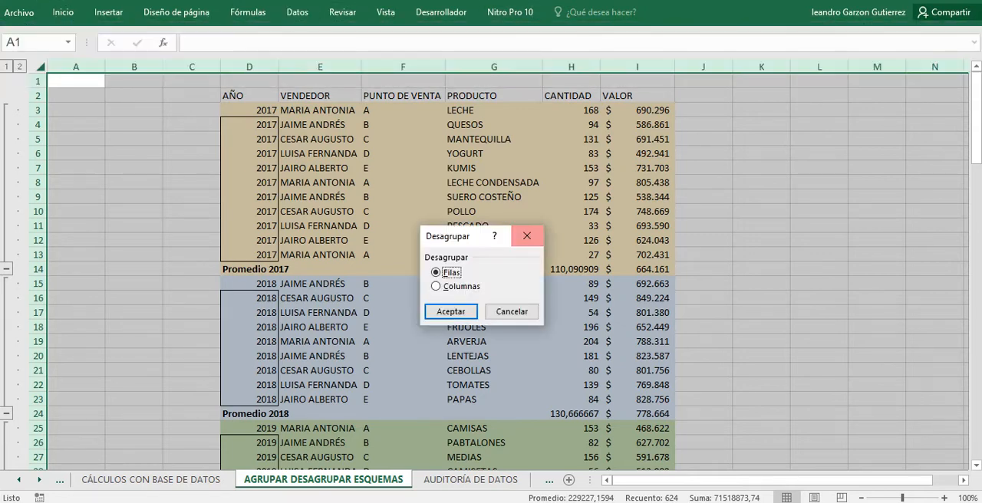
pyautogui.press('Return')
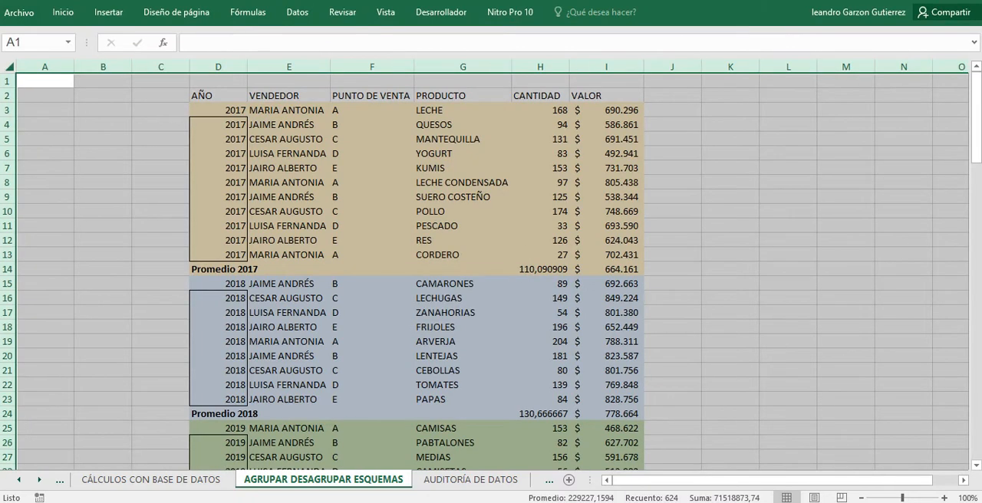
pyautogui.click(289, 255)
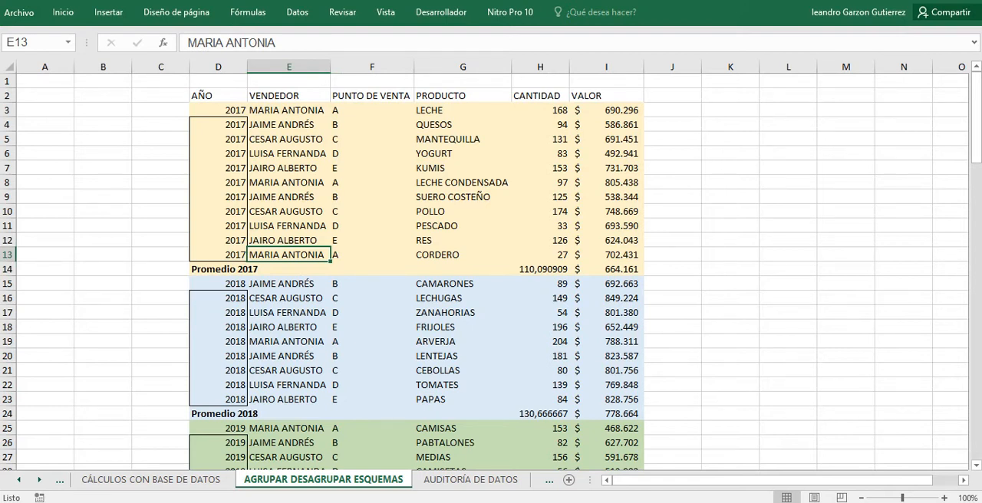
pyautogui.scroll(-2, 490, 270)
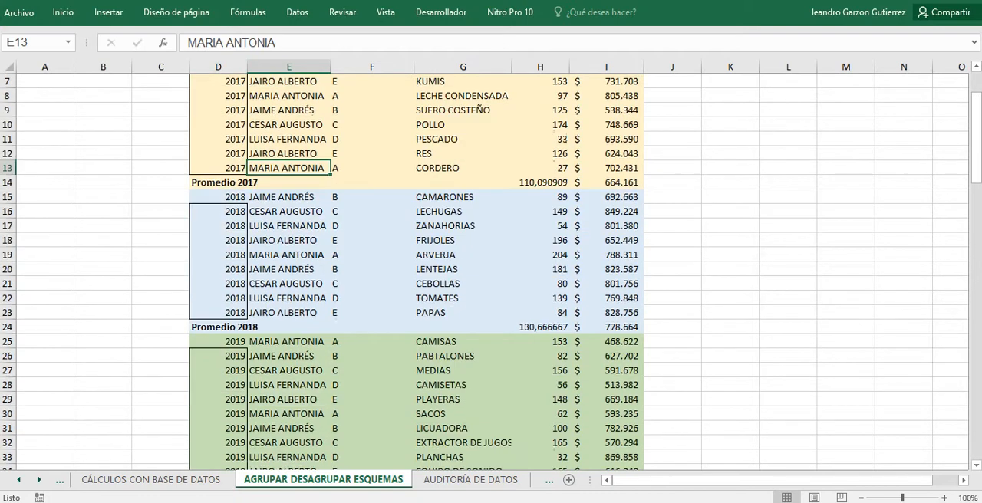
pyautogui.scroll(2, 490, 270)
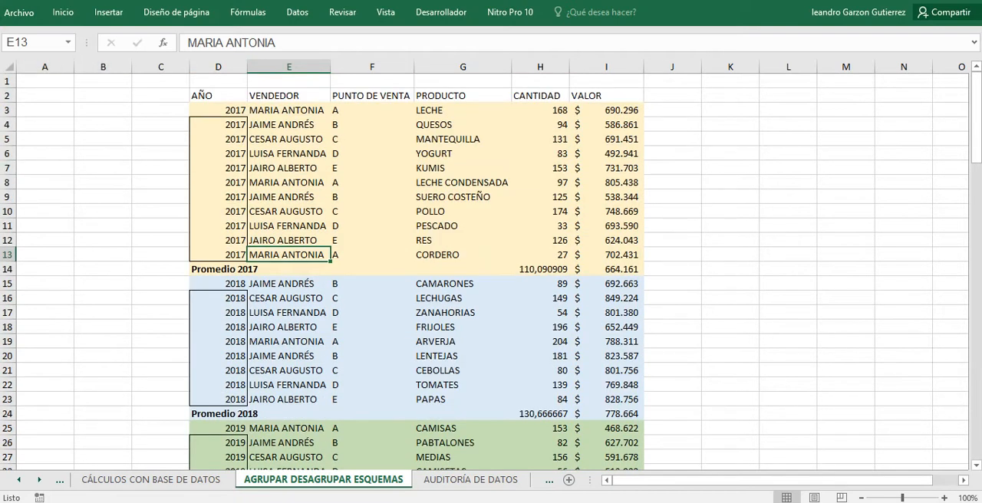
# Try to ungroup the entire AGRUPAR DESAGRUPAR ESQUEMAS sheet once more, then select cell F12.
pyautogui.click(9, 67)
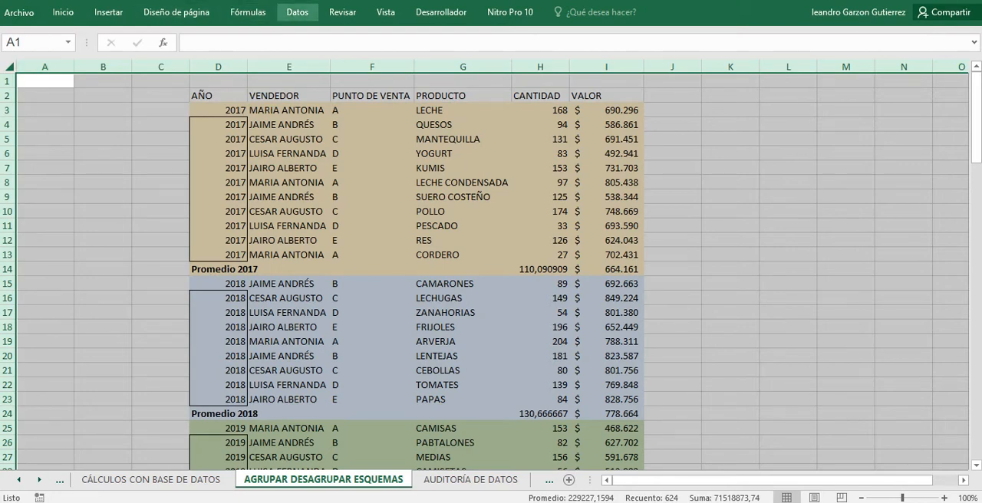
pyautogui.click(298, 12)
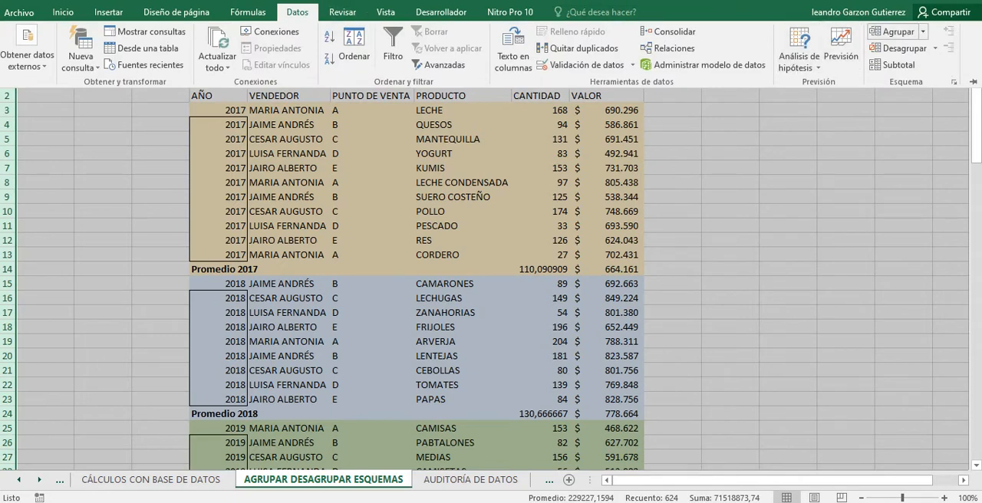
pyautogui.click(903, 48)
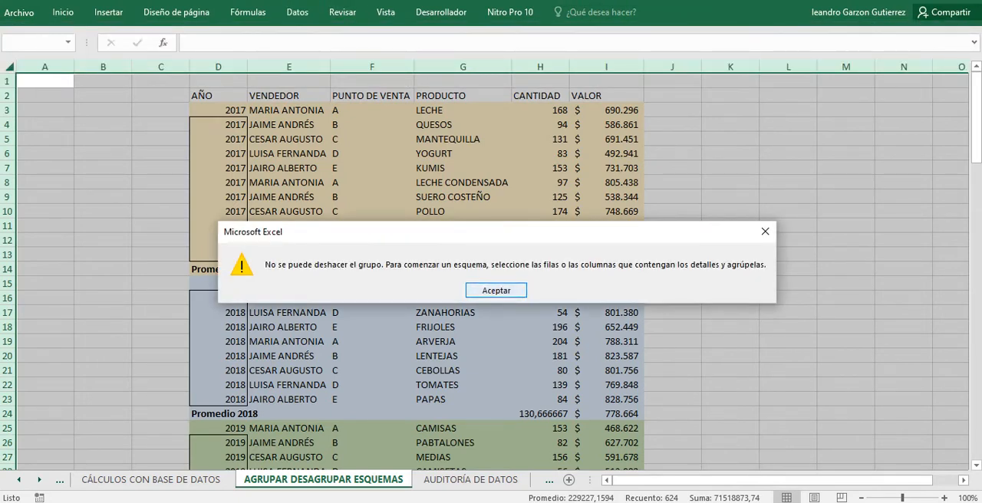
pyautogui.press('Return')
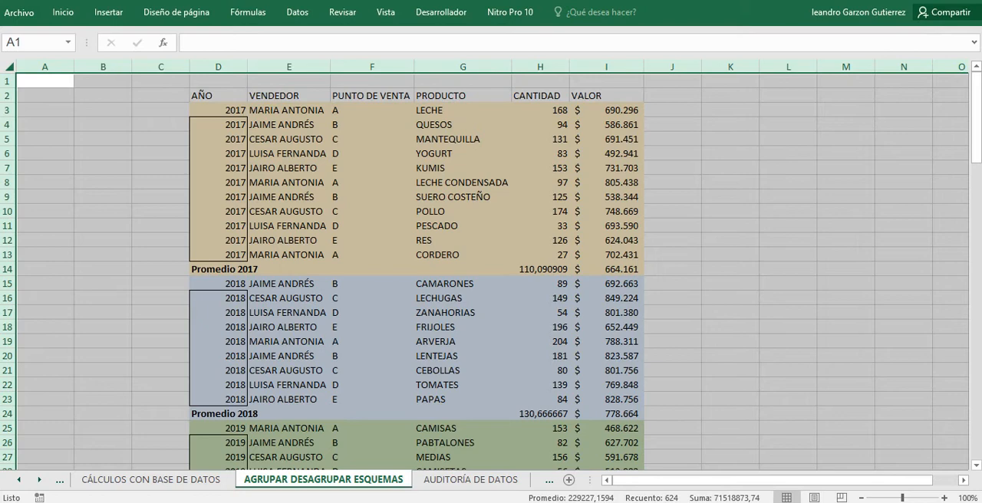
pyautogui.click(372, 241)
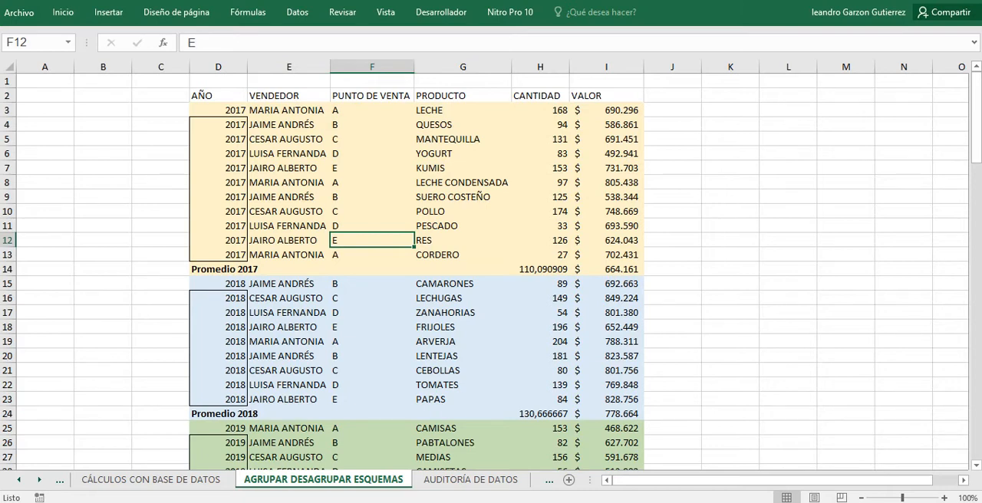
# Examine the sales records by year from 2017 to 2021, including the Promedio subtotal rows between the year blocks.
pyautogui.scroll(-3, 491, 268)
pyautogui.scroll(3, 491, 268)
pyautogui.scroll(-2, 491, 269)
pyautogui.scroll(2, 491, 269)
pyautogui.scroll(-7, 490, 269)
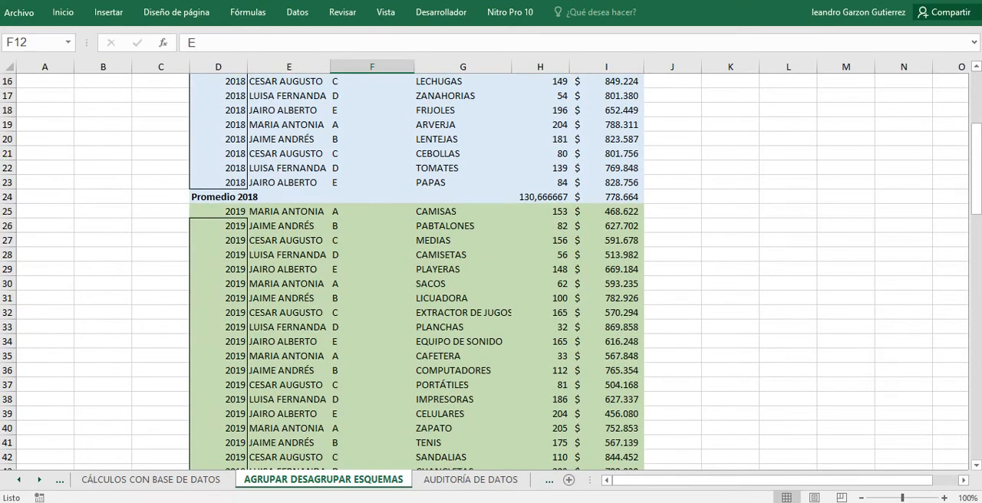
pyautogui.scroll(7, 491, 269)
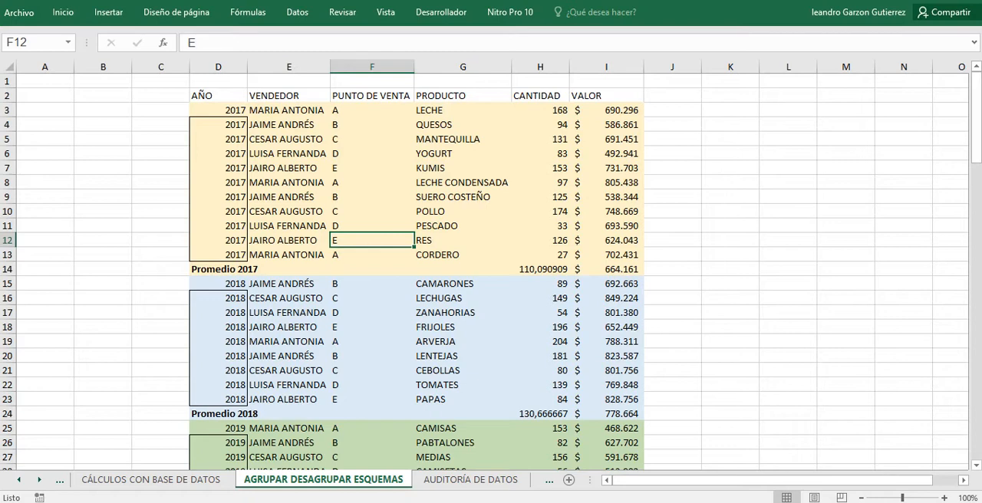
pyautogui.scroll(-2, 491, 271)
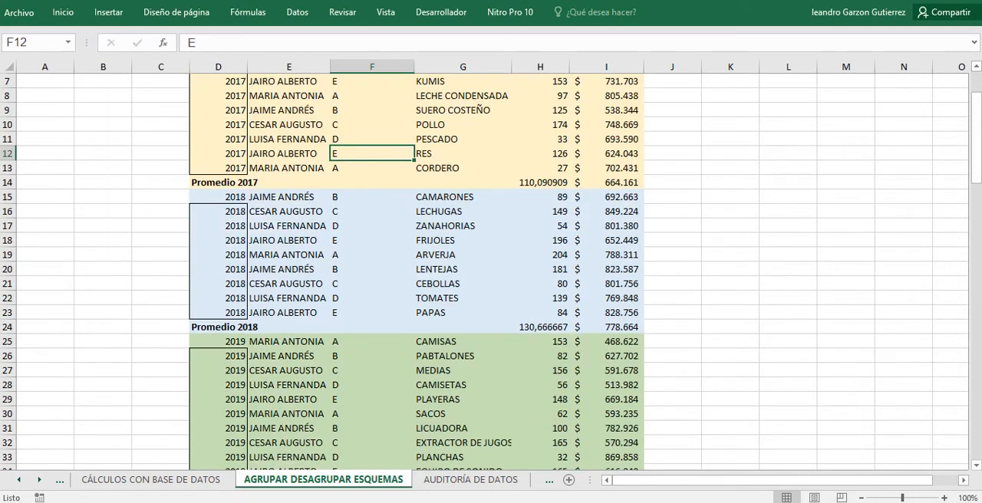
pyautogui.scroll(-2, 491, 271)
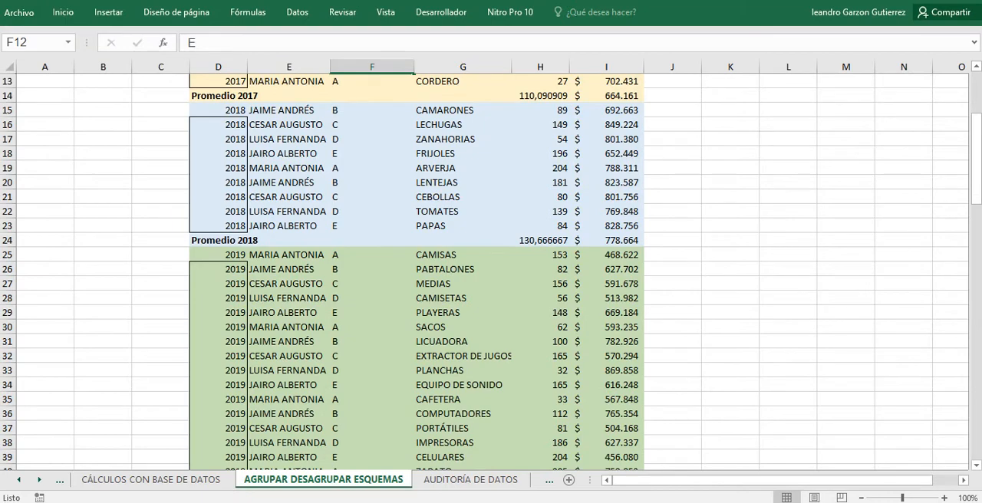
pyautogui.scroll(-2, 490, 271)
pyautogui.scroll(-10, 491, 271)
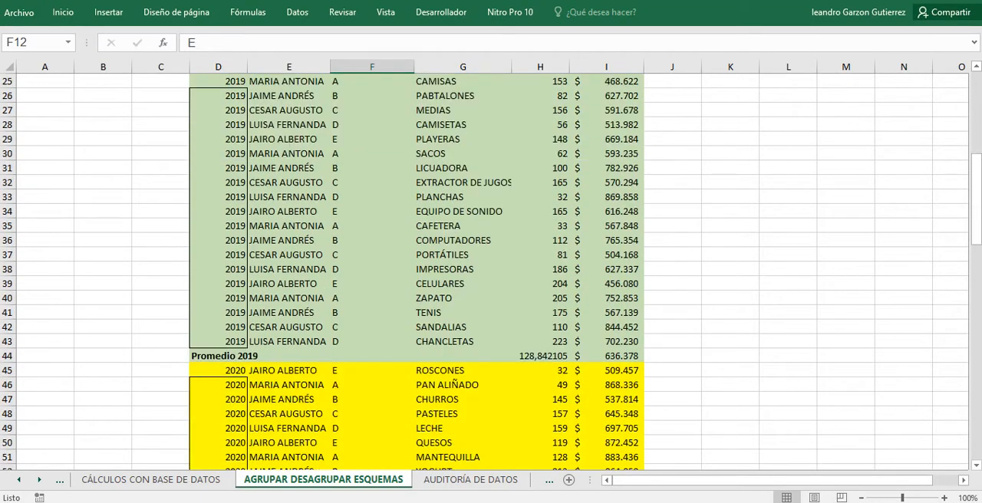
pyautogui.scroll(-5, 491, 271)
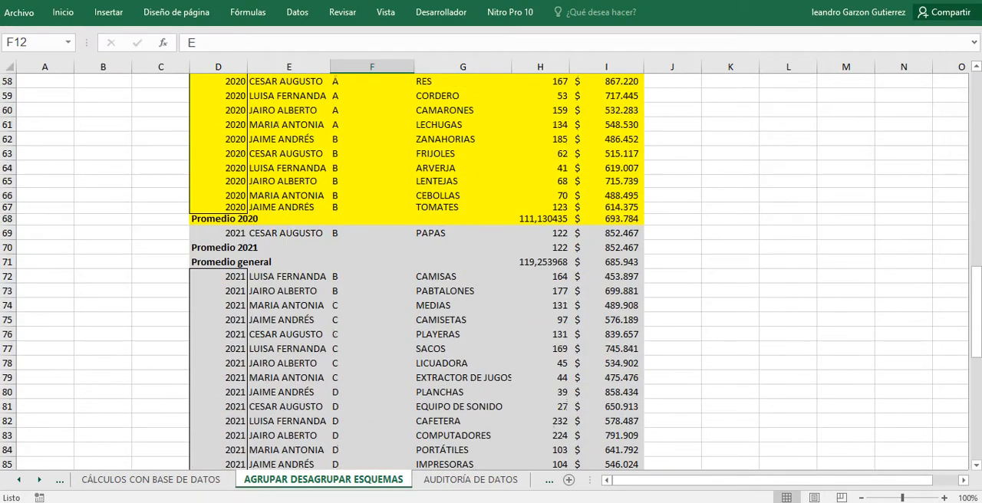
pyautogui.scroll(-9, 491, 272)
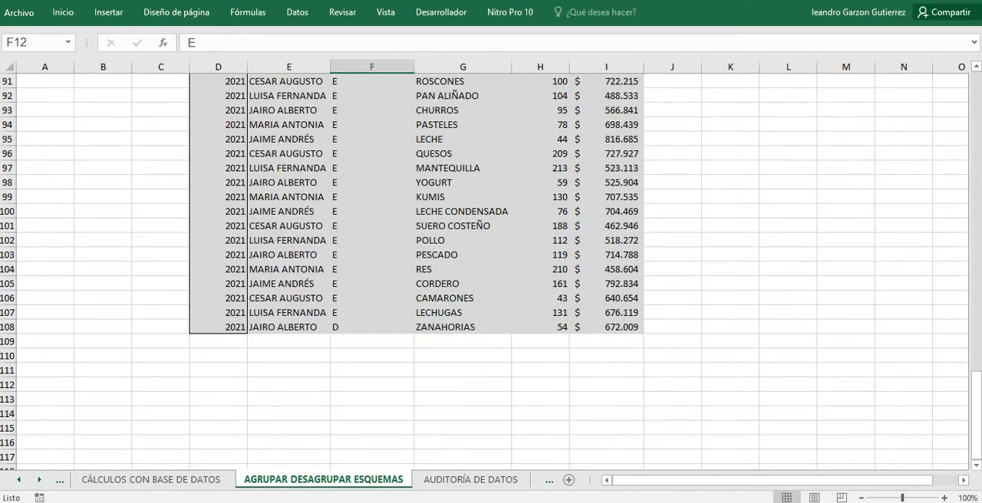
pyautogui.scroll(11, 491, 271)
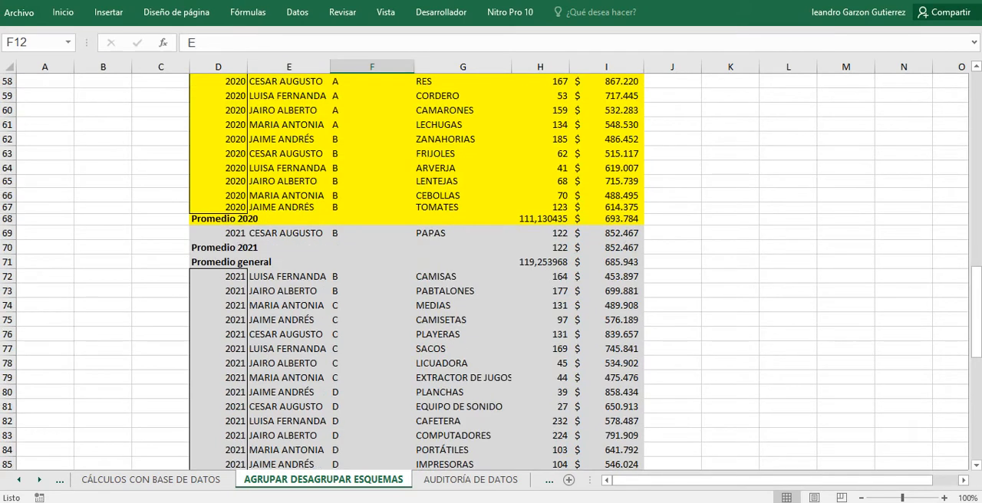
pyautogui.scroll(10, 491, 271)
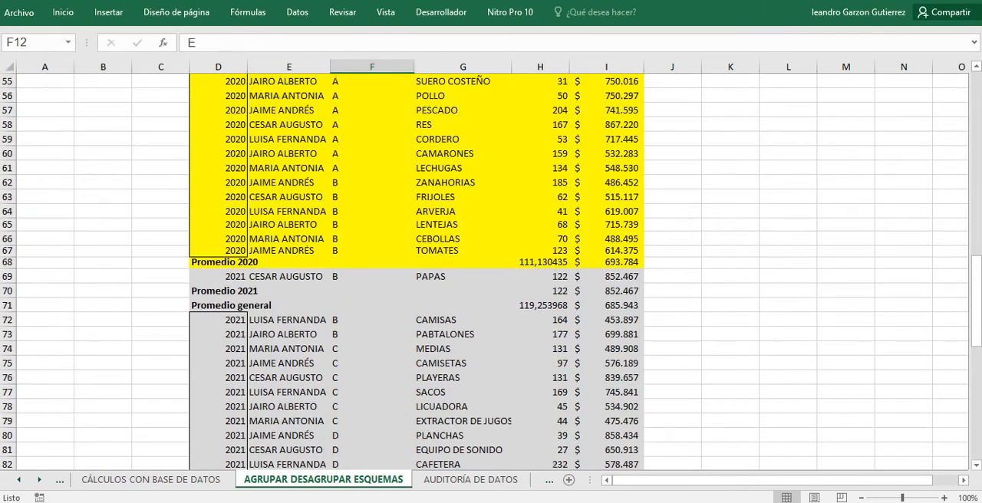
pyautogui.scroll(-5, 490, 272)
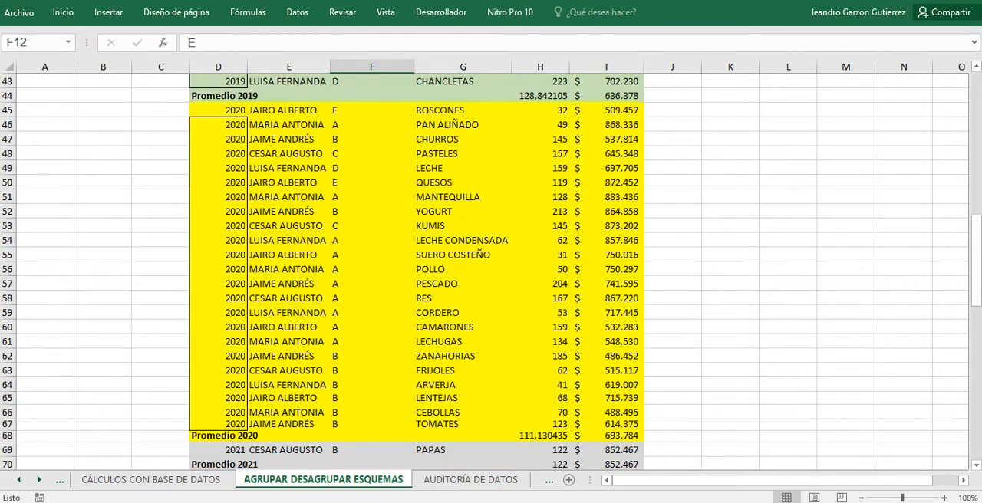
pyautogui.scroll(-3, 491, 271)
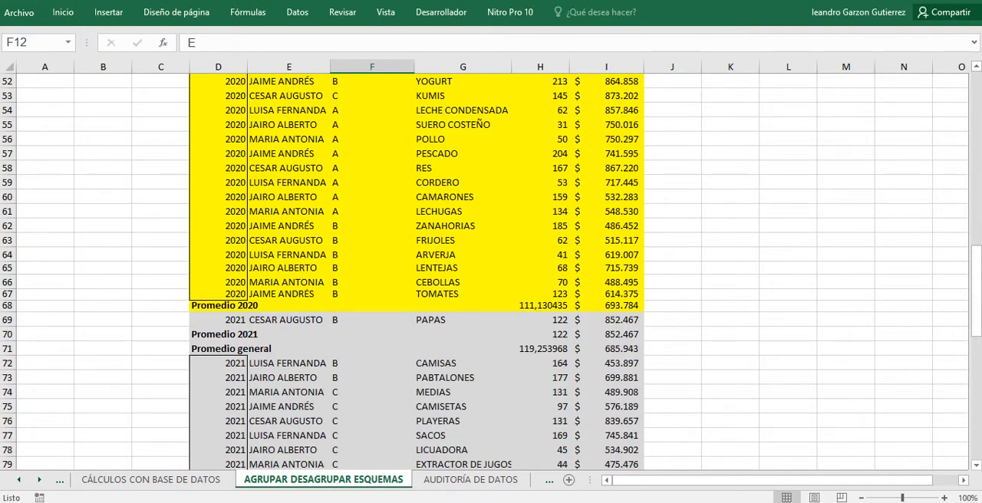
# Delete the Promedio 2021 and Promedio general subtotal rows, rows 70 and 71, from the sales table.
pyautogui.click(219, 319)
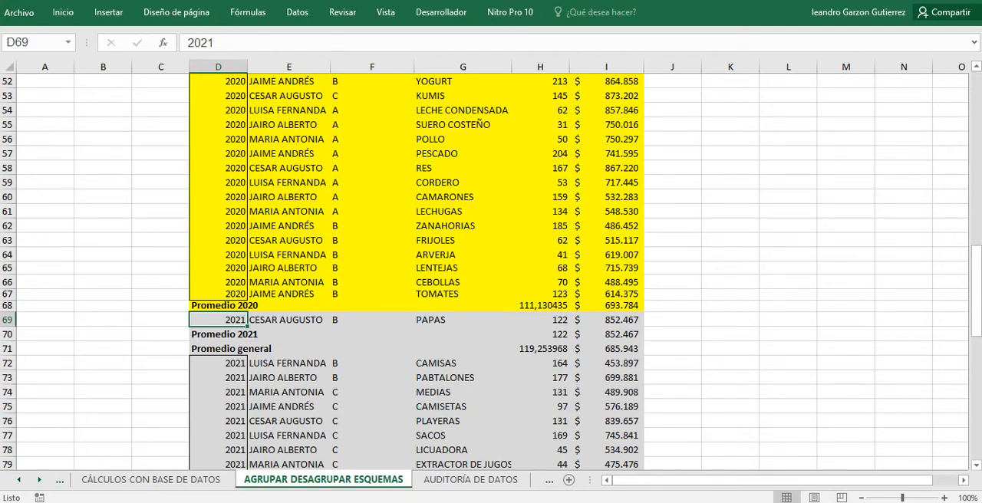
pyautogui.click(10, 341)
pyautogui.click(9, 335)
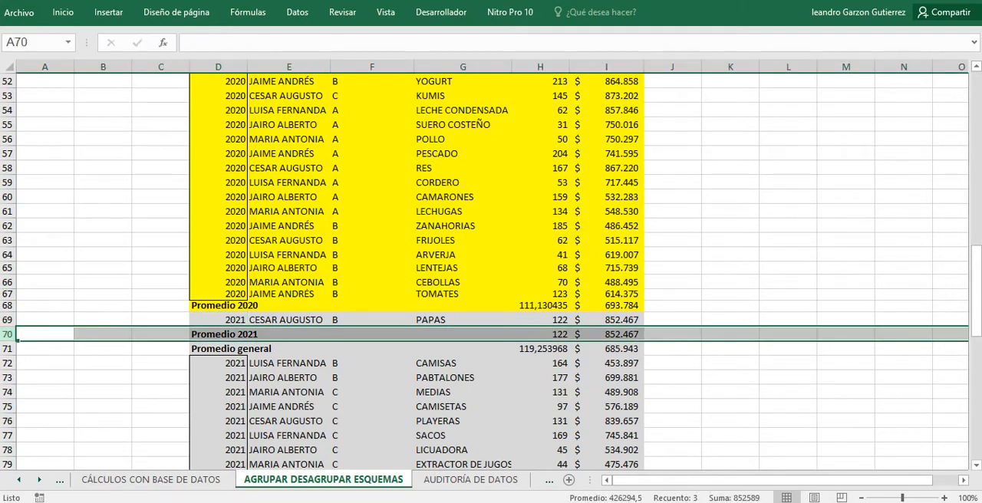
pyautogui.click(8, 334)
pyautogui.moveTo(8, 335); pyautogui.dragTo(8, 349)
pyautogui.click(8, 349)
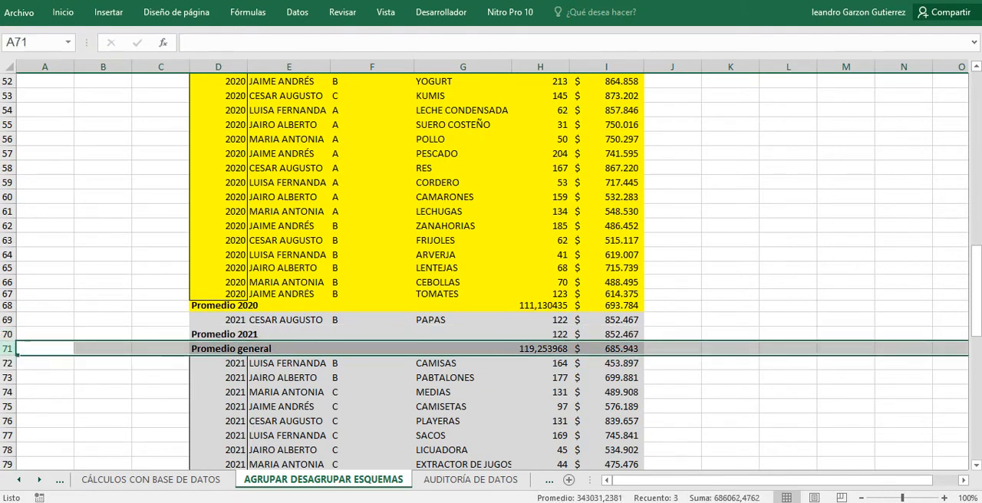
pyautogui.click(7, 335)
pyautogui.moveTo(8, 334); pyautogui.dragTo(8, 349)
pyautogui.click(8, 334)
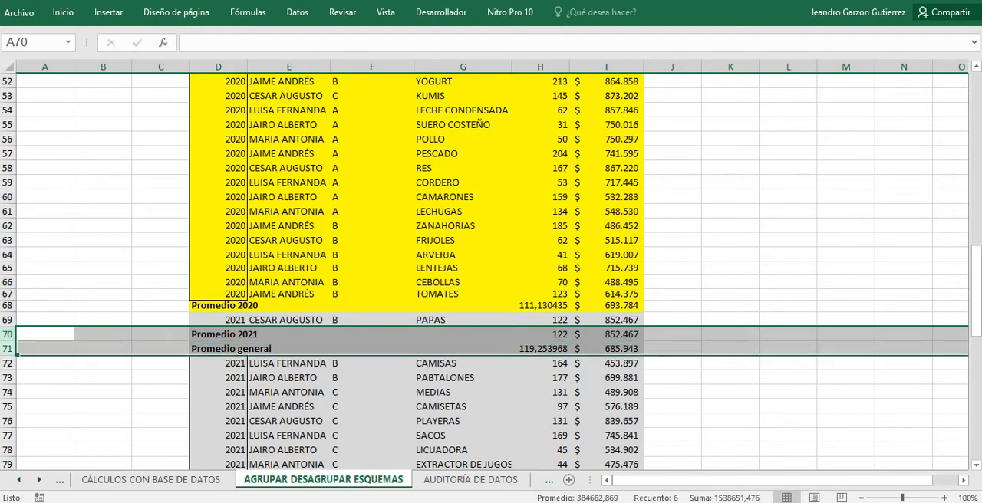
pyautogui.click(8, 334)
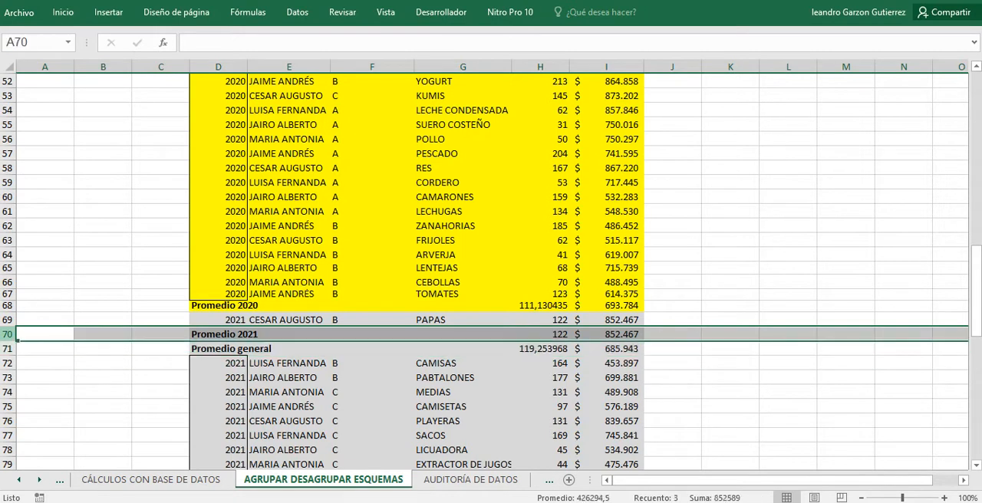
pyautogui.moveTo(7, 334); pyautogui.dragTo(9, 349)
pyautogui.rightClick(14, 351)
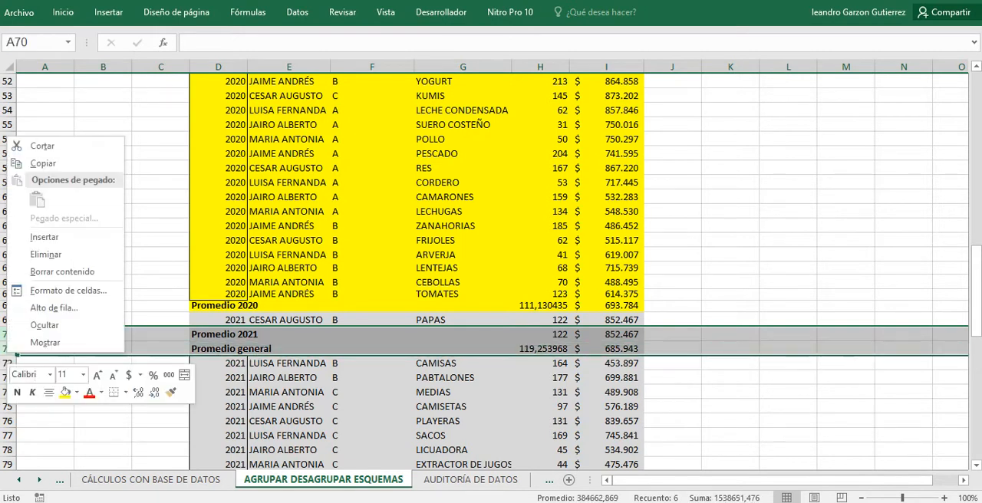
pyautogui.click(45, 254)
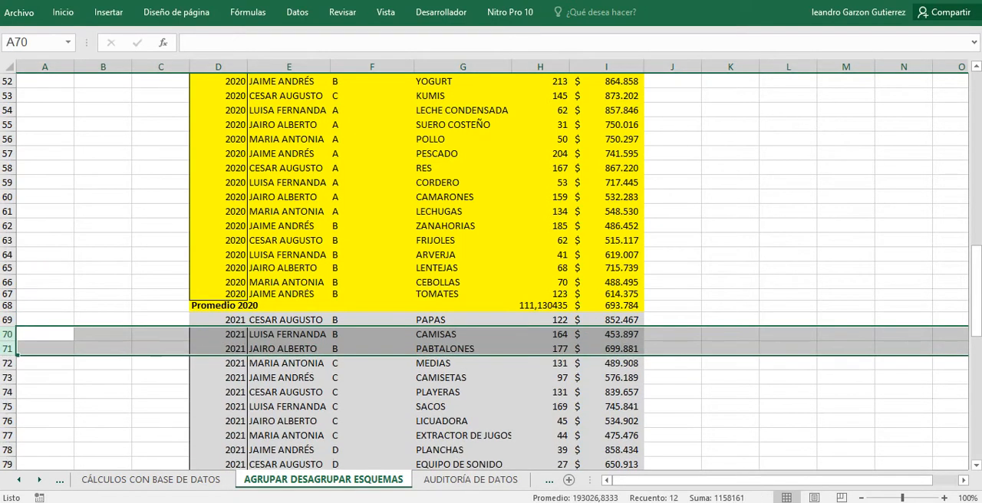
pyautogui.click(289, 392)
# Delete row 14, the Promedio 2017 subtotal between the 2017 and 2018 sales records.
pyautogui.scroll(-9, 490, 269)
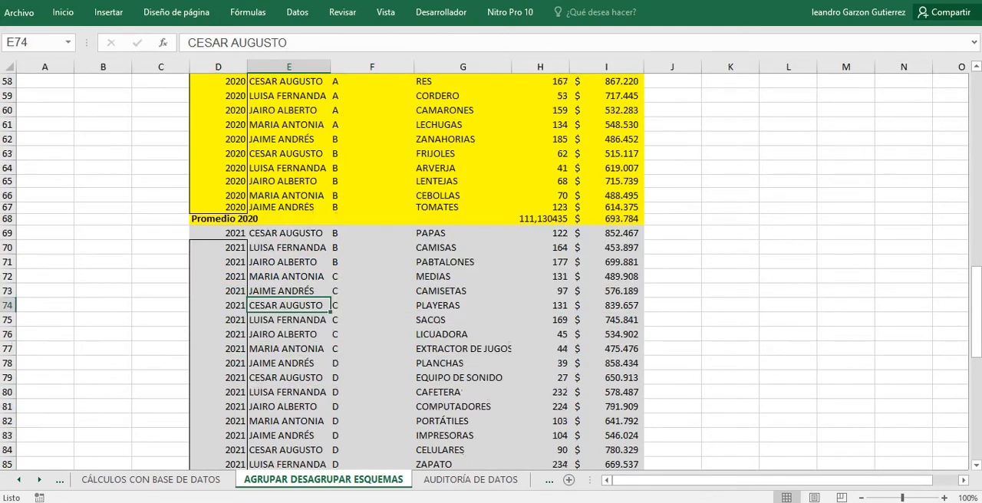
pyautogui.scroll(7, 491, 268)
pyautogui.scroll(19, 491, 272)
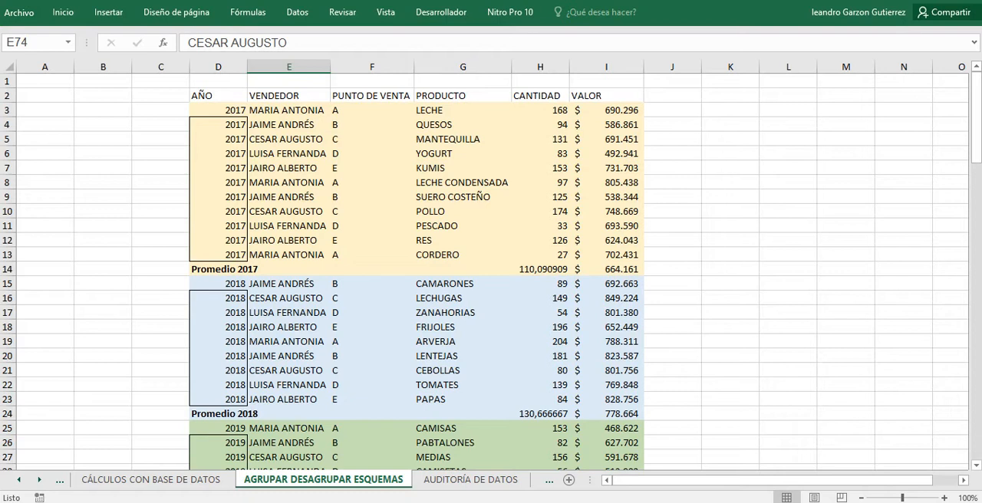
pyautogui.click(218, 125)
pyautogui.moveTo(230, 208); pyautogui.dragTo(230, 254)
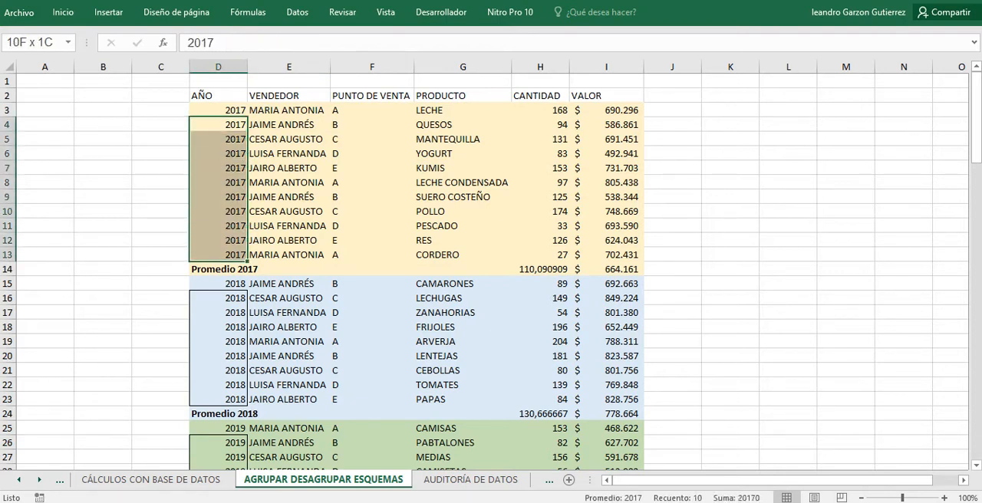
pyautogui.moveTo(226, 297); pyautogui.dragTo(230, 399)
pyautogui.click(7, 269)
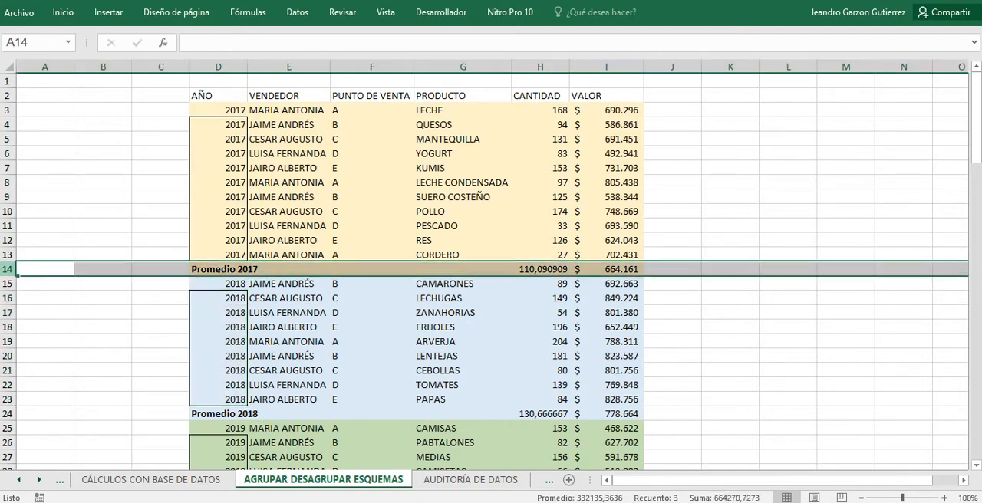
pyautogui.rightClick(8, 270)
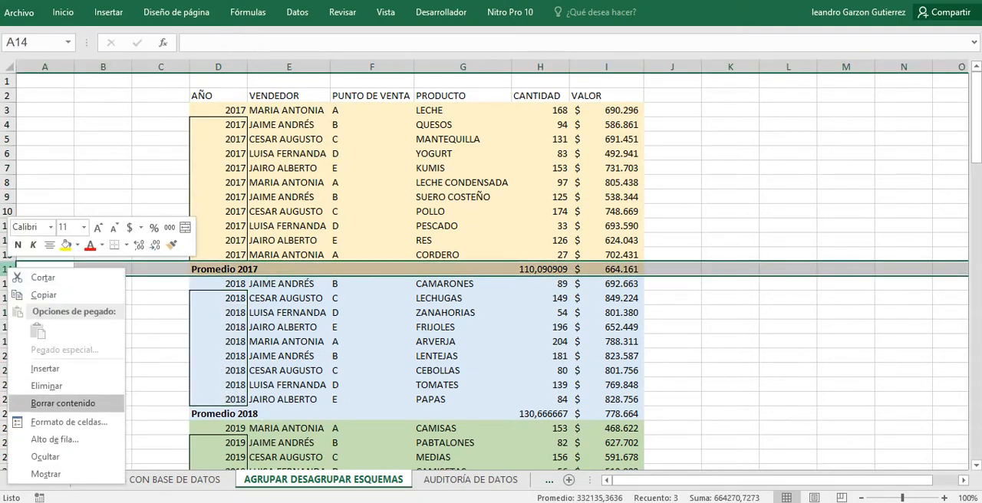
pyautogui.press('Escape')
# Delete row 23, the Promedio 2018 subtotal between the 2018 and 2019 sales records.
pyautogui.scroll(-1, 490, 270)
pyautogui.click(219, 139)
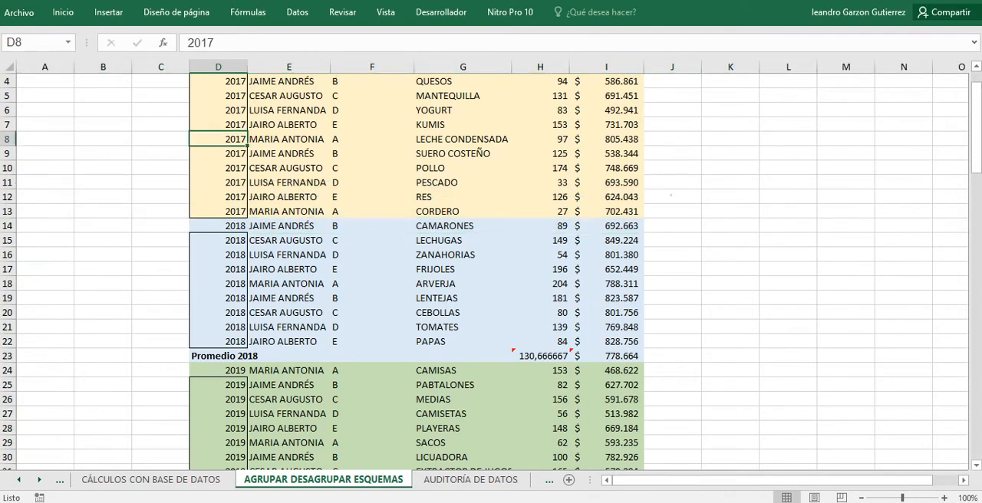
pyautogui.scroll(-1, 490, 270)
pyautogui.moveTo(218, 196); pyautogui.dragTo(219, 297)
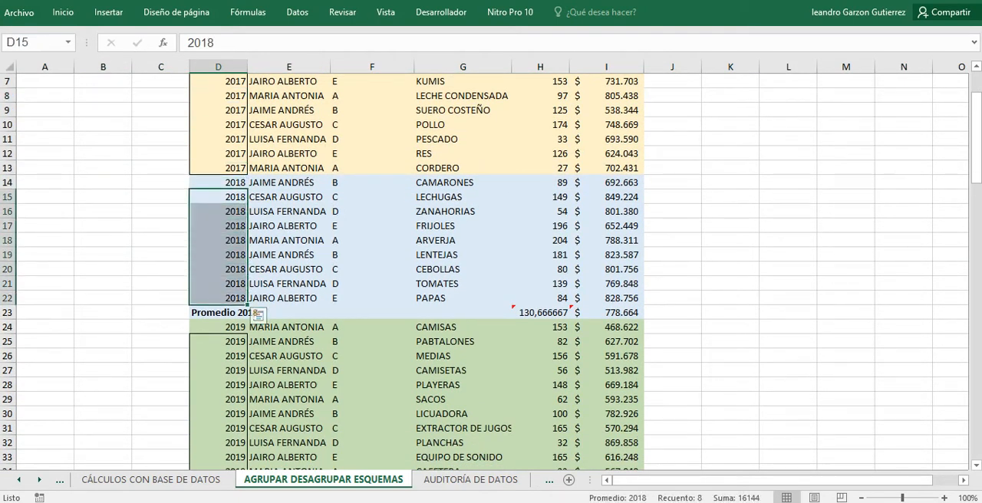
pyautogui.click(219, 182)
pyautogui.moveTo(219, 197); pyautogui.dragTo(219, 298)
pyautogui.click(160, 254)
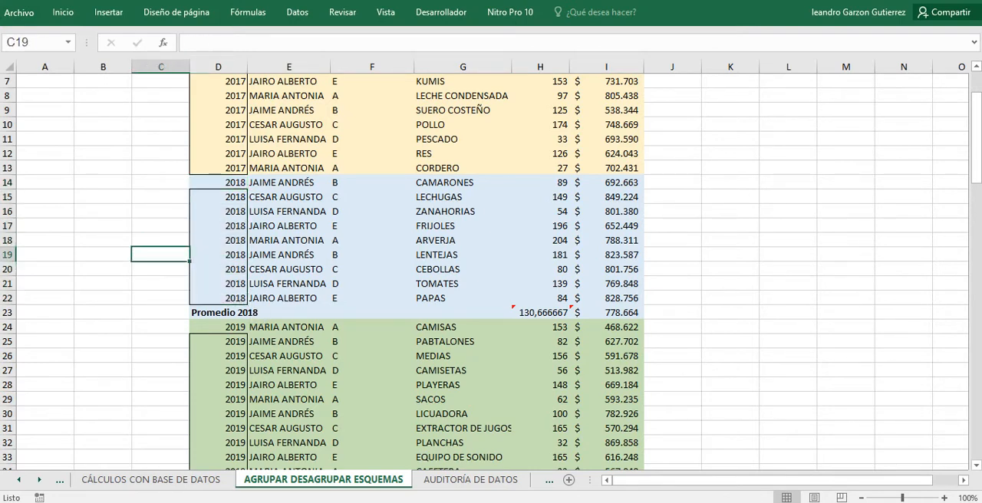
pyautogui.click(9, 312)
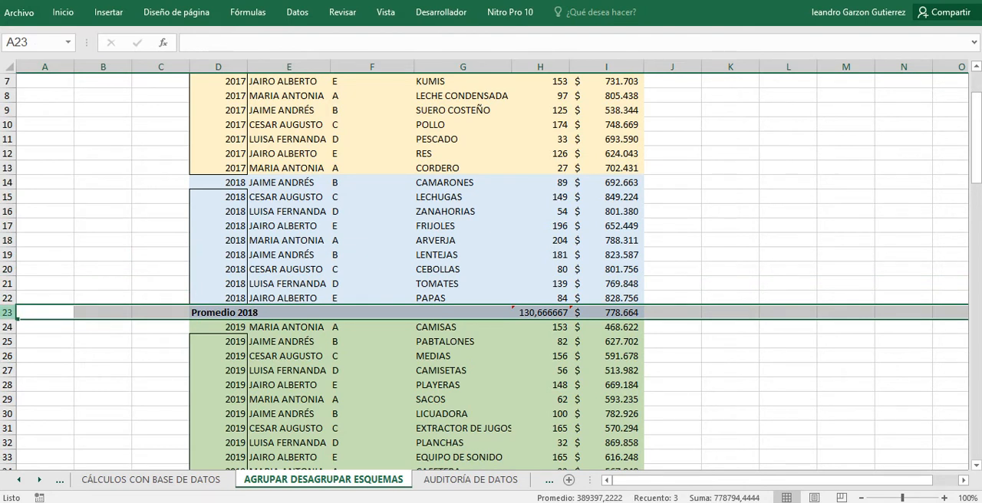
pyautogui.rightClick(8, 312)
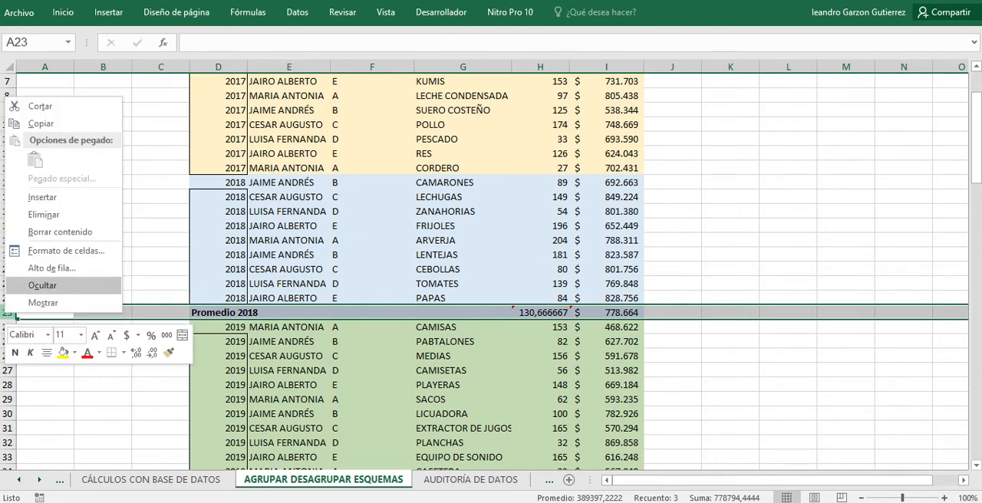
pyautogui.click(43, 214)
# Delete row 42, the Promedio 2019 subtotal between the 2019 and 2020 sales records.
pyautogui.scroll(-4, 44, 214)
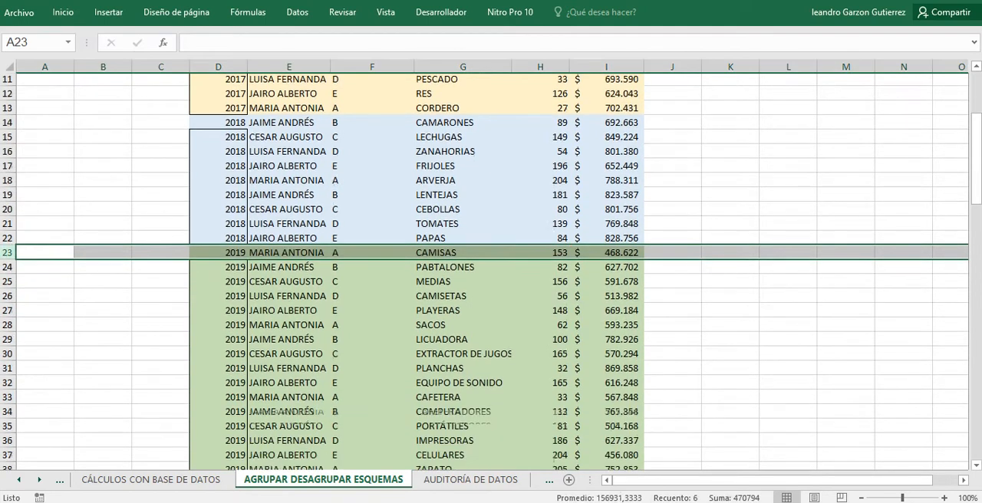
pyautogui.click(289, 255)
pyautogui.scroll(-2, 289, 255)
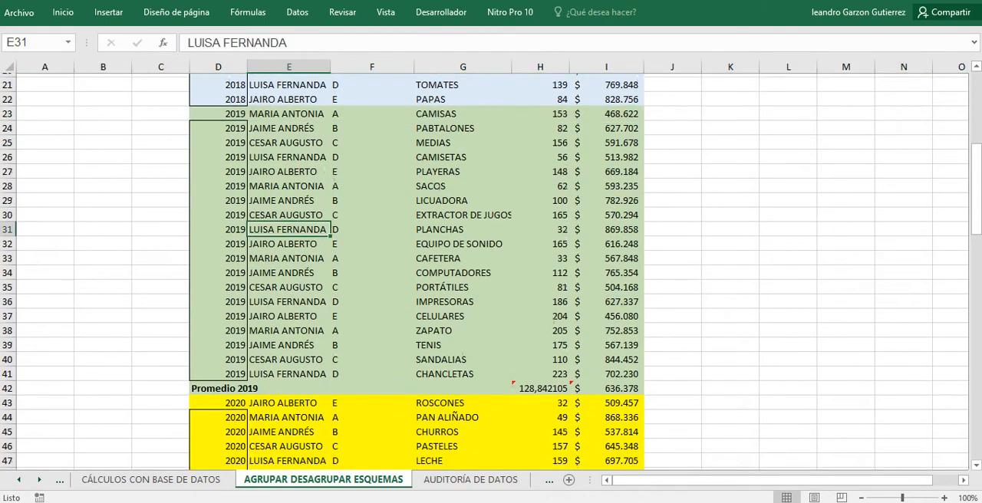
pyautogui.rightClick(7, 327)
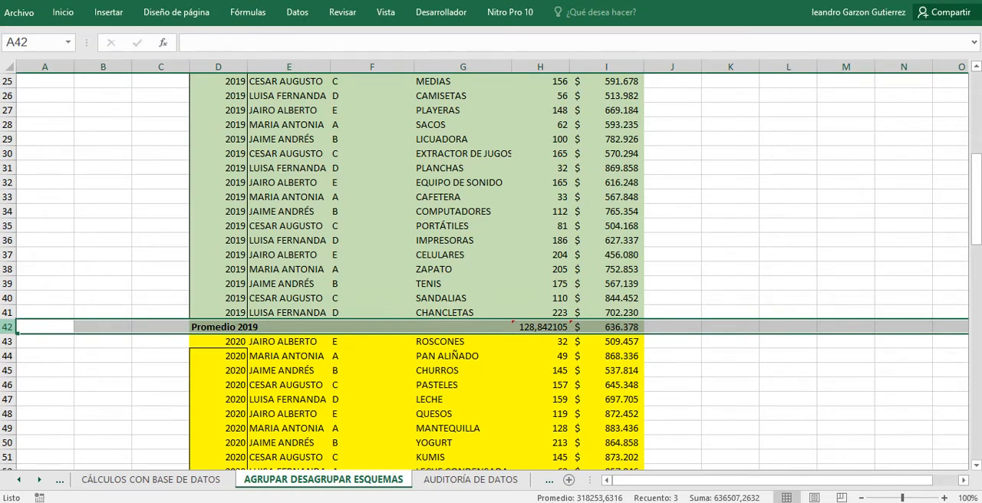
pyautogui.rightClick(9, 327)
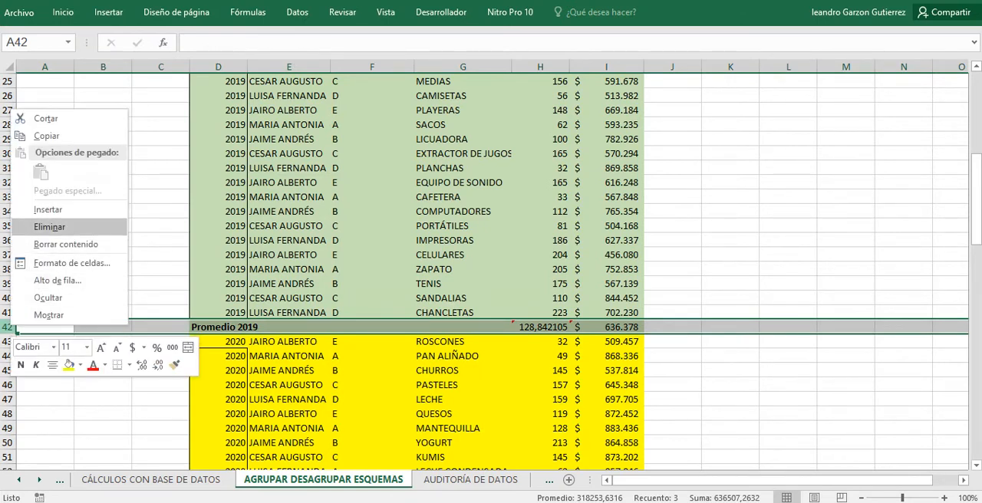
pyautogui.click(46, 227)
# Delete row 65, the Promedio 2020 subtotal between the 2020 and 2021 sales records.
pyautogui.click(218, 385)
pyautogui.scroll(-6, 218, 385)
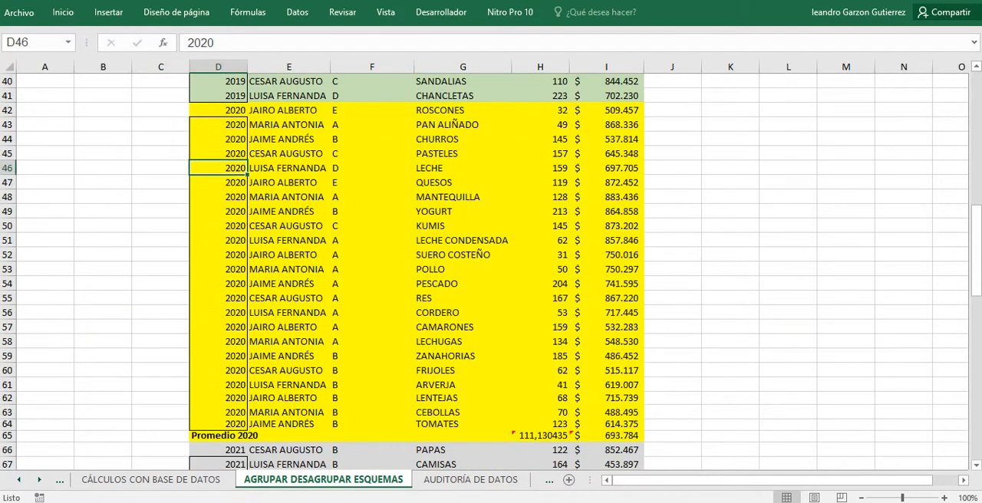
pyautogui.rightClick(8, 392)
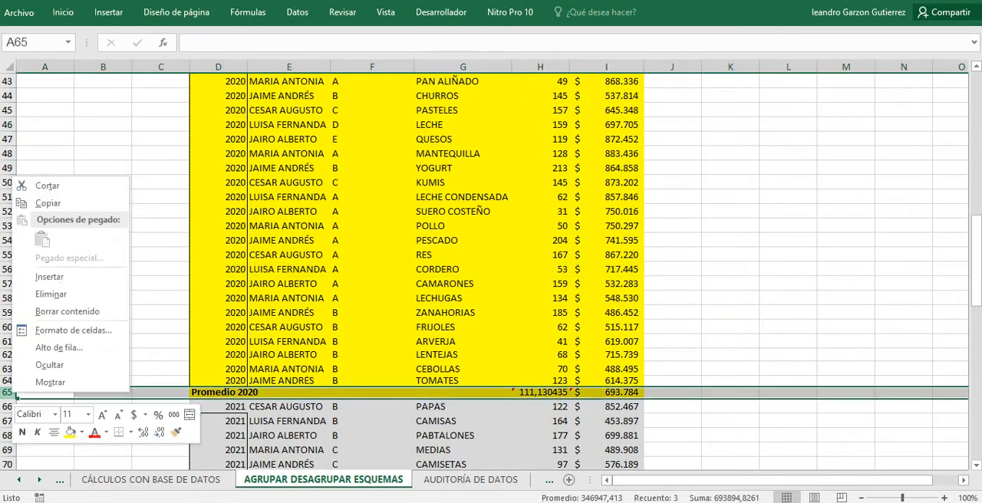
pyautogui.click(51, 294)
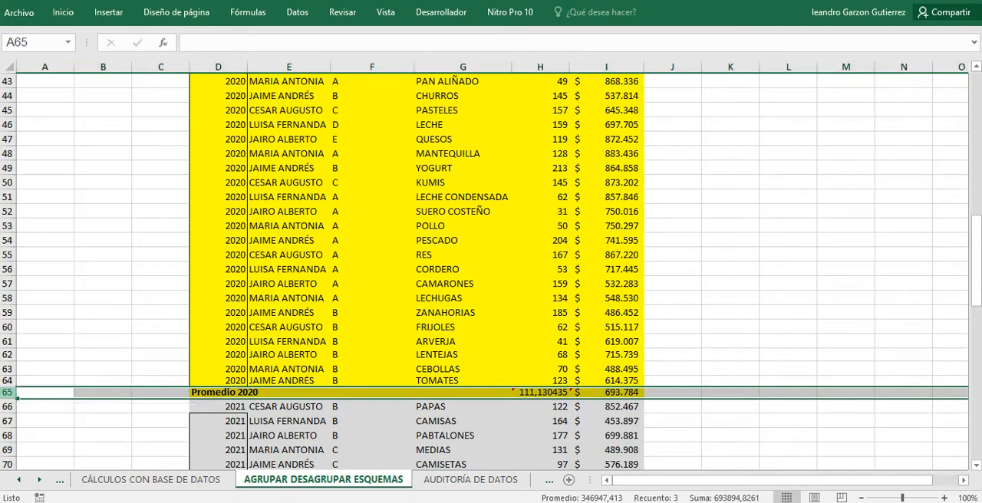
pyautogui.click(307, 369)
# Check the full sales table from 2017 to 2021 for leftover Promedio rows between the year blocks.
pyautogui.scroll(-14, 326, 255)
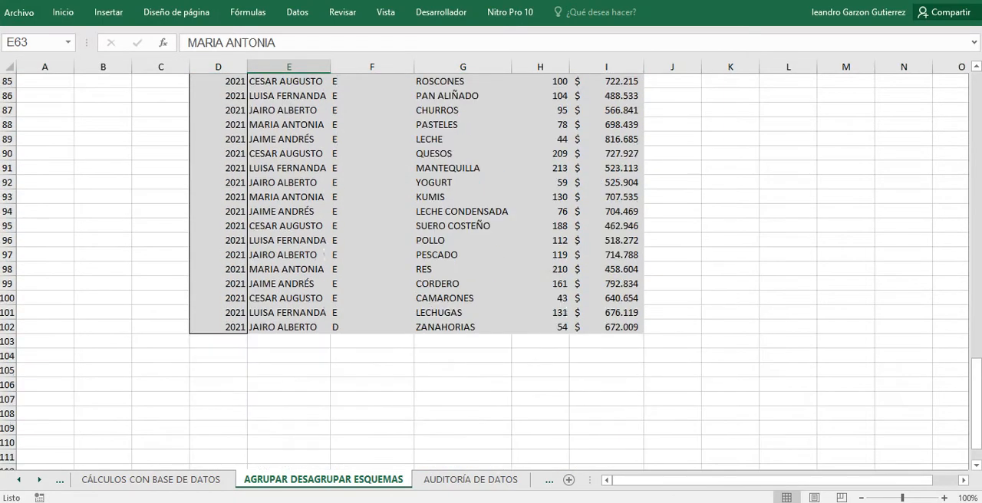
pyautogui.click(460, 227)
pyautogui.scroll(9, 452, 230)
pyautogui.click(296, 264)
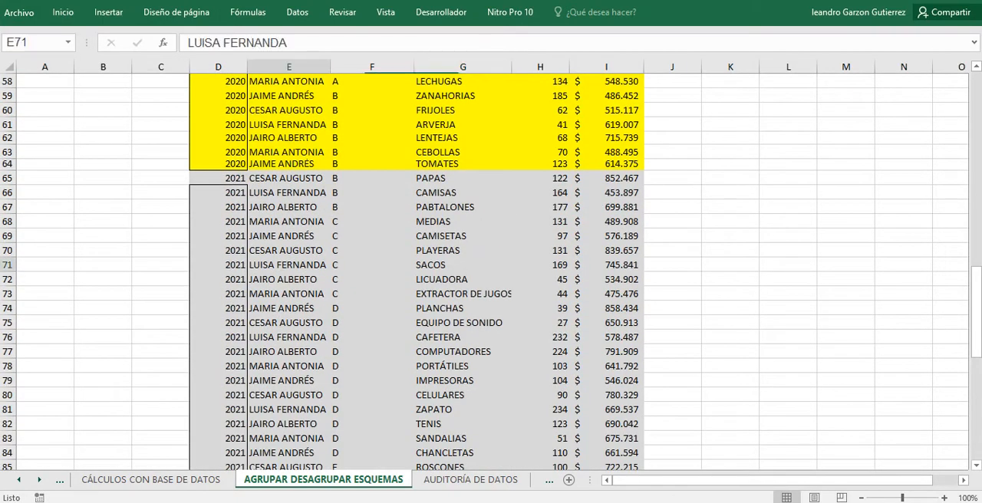
pyautogui.scroll(3, 230, 262)
pyautogui.scroll(1, 491, 268)
pyautogui.scroll(-3, 491, 268)
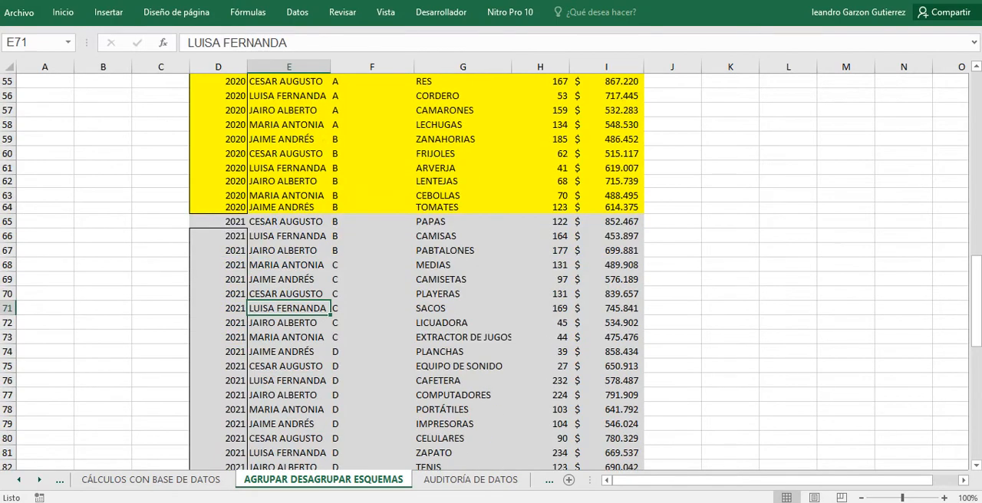
pyautogui.scroll(14, 491, 268)
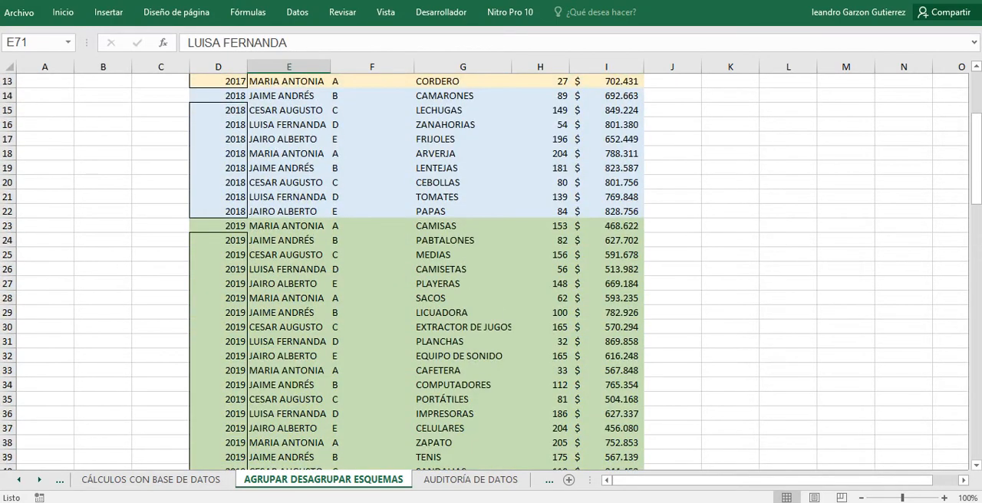
pyautogui.scroll(4, 491, 269)
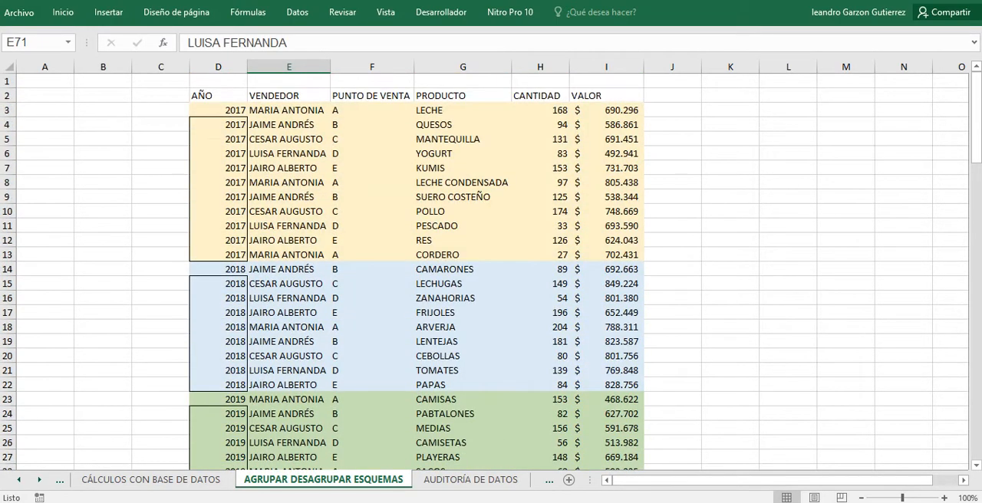
pyautogui.scroll(-19, 491, 268)
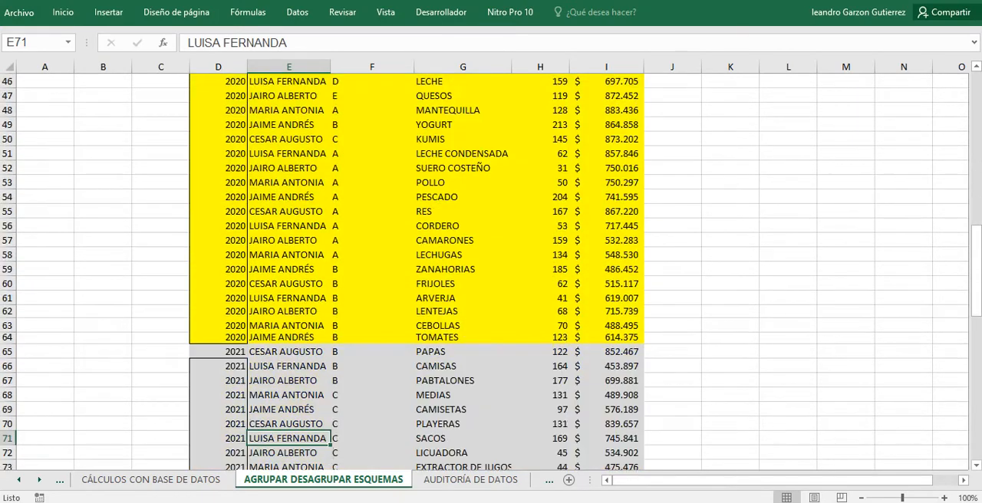
pyautogui.scroll(-9, 491, 268)
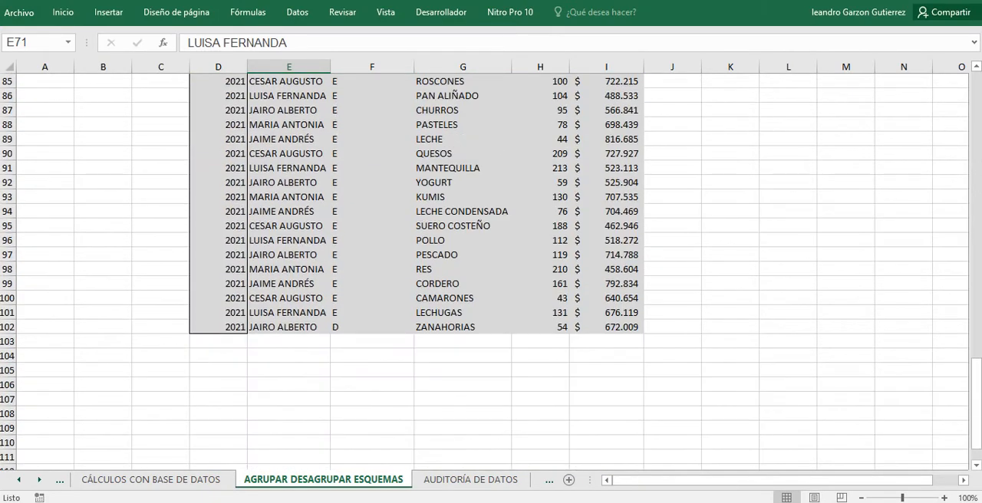
pyautogui.scroll(20, 490, 269)
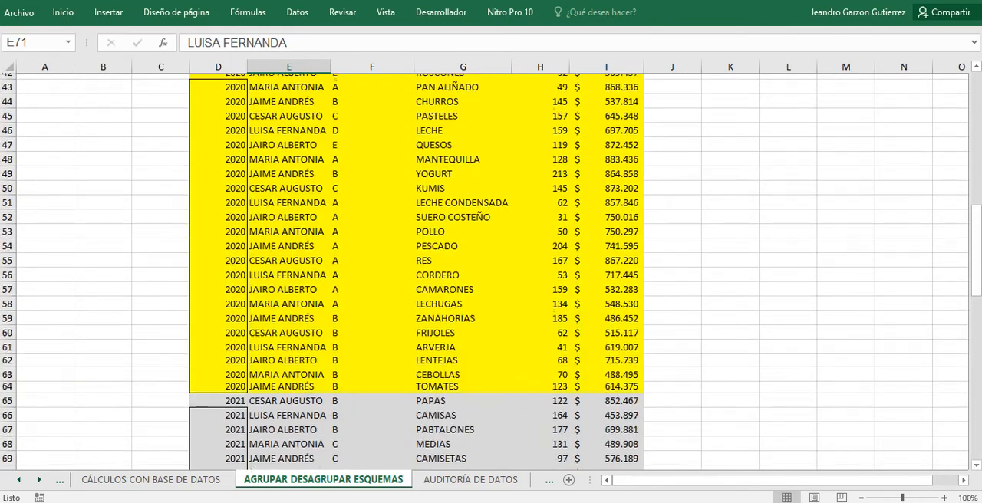
pyautogui.scroll(6, 491, 268)
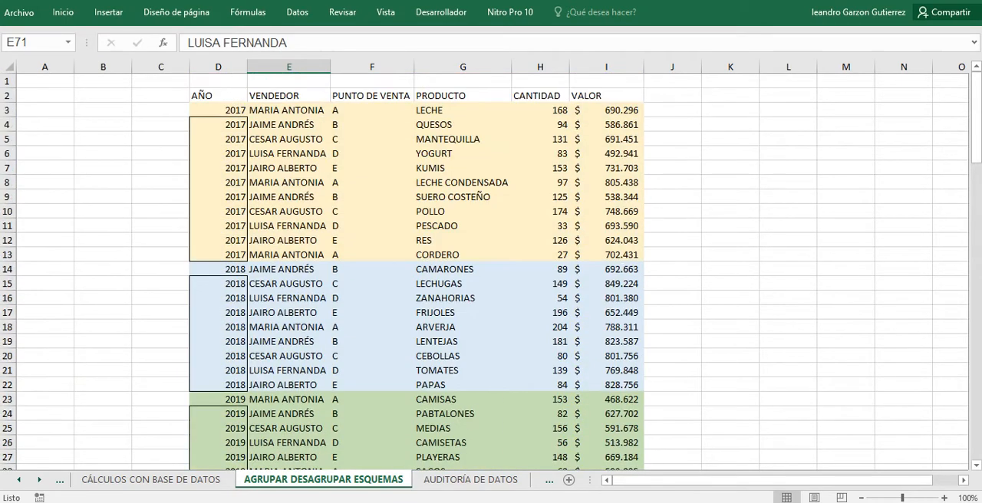
pyautogui.moveTo(218, 124); pyautogui.dragTo(218, 255)
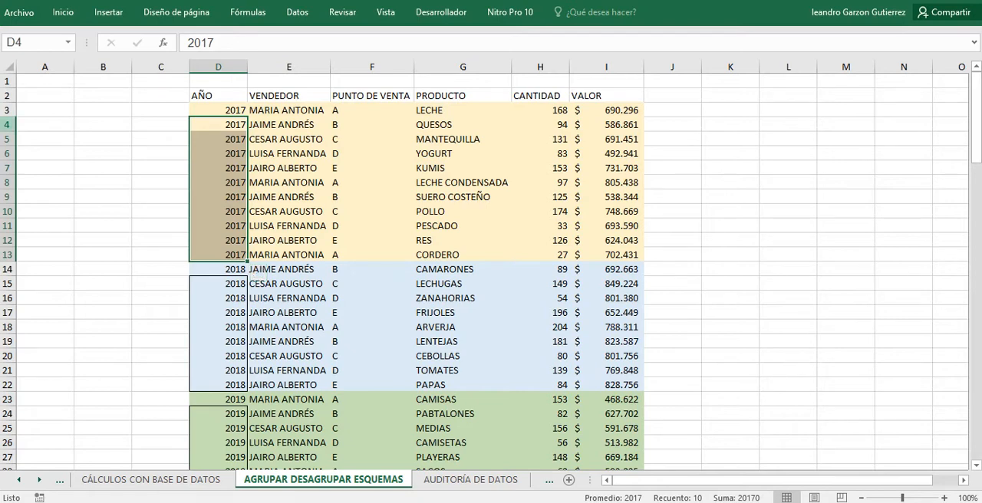
pyautogui.moveTo(7, 124); pyautogui.dragTo(10, 261)
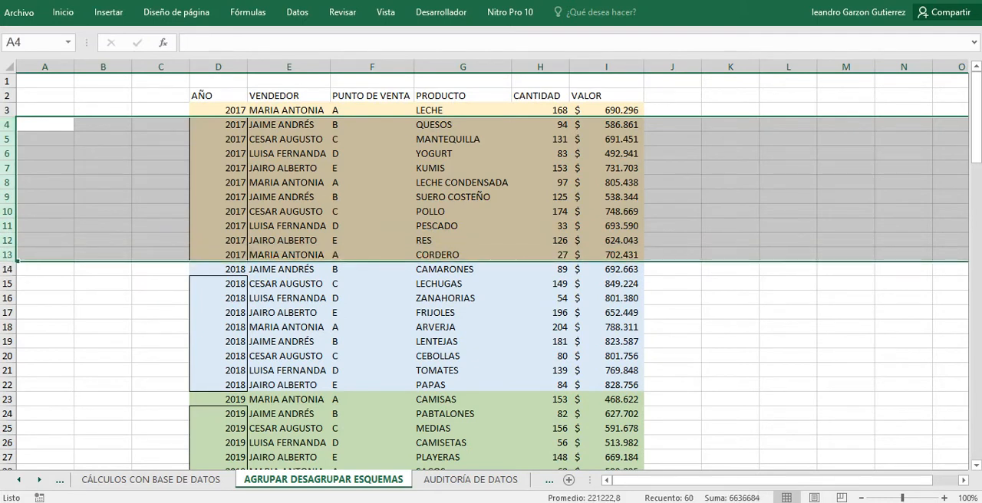
pyautogui.rightClick(10, 169)
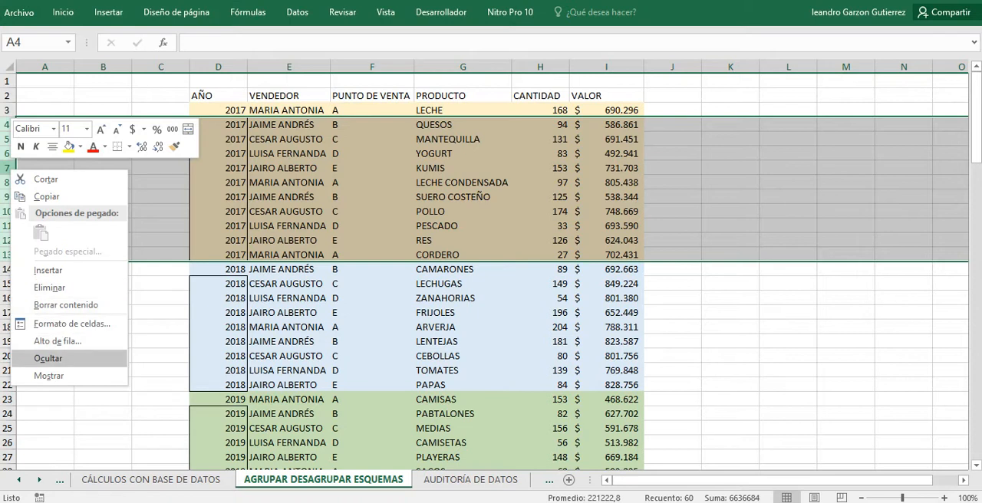
pyautogui.press('Escape')
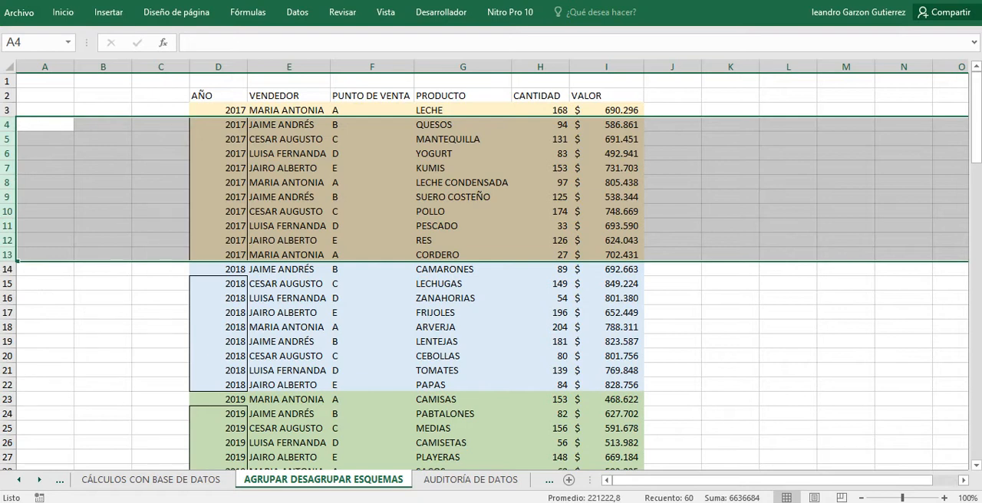
pyautogui.click(218, 197)
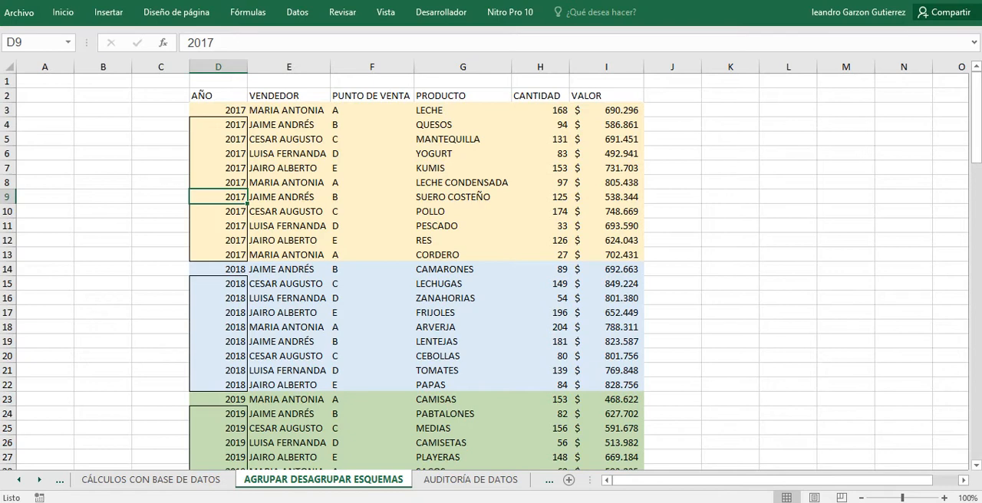
# Examine where the 2017, 2018, 2019 and 2020 blocks of records begin and end in the sales table.
pyautogui.scroll(-2, 491, 271)
pyautogui.scroll(2, 490, 271)
pyautogui.press('Up')
pyautogui.press('Up')
pyautogui.press('Up')
pyautogui.press('Up')
pyautogui.press('Up')
pyautogui.press('Up')
pyautogui.scroll(-2, 484, 273)
pyautogui.click(219, 182)
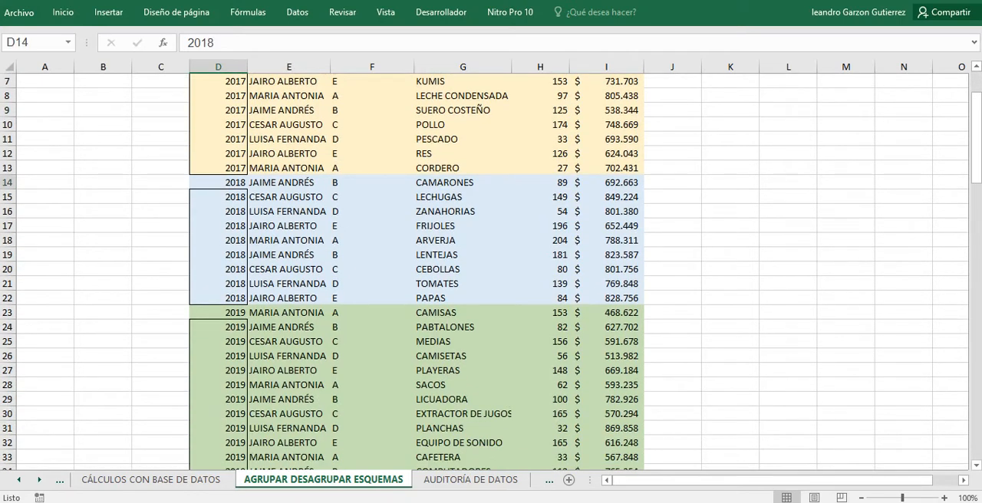
pyautogui.scroll(-2, 484, 272)
pyautogui.click(218, 240)
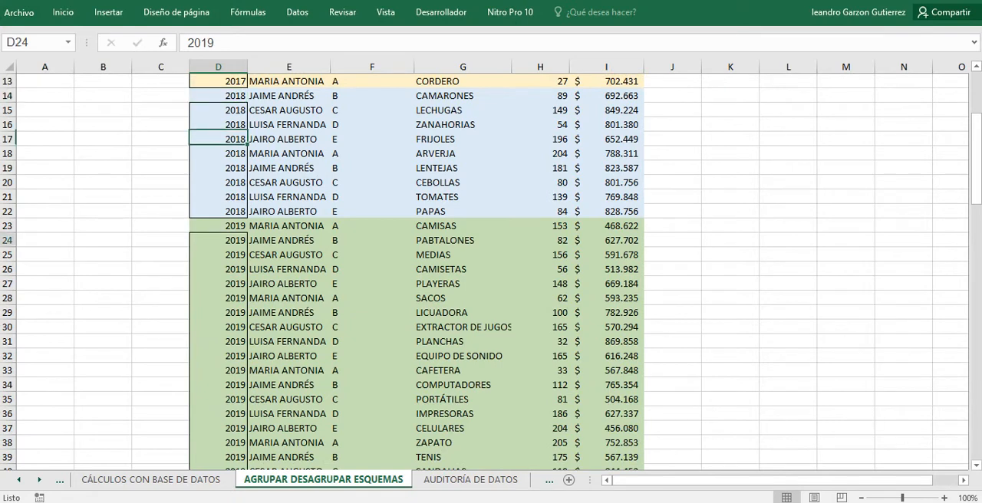
pyautogui.scroll(-1, 483, 272)
pyautogui.scroll(5, 484, 272)
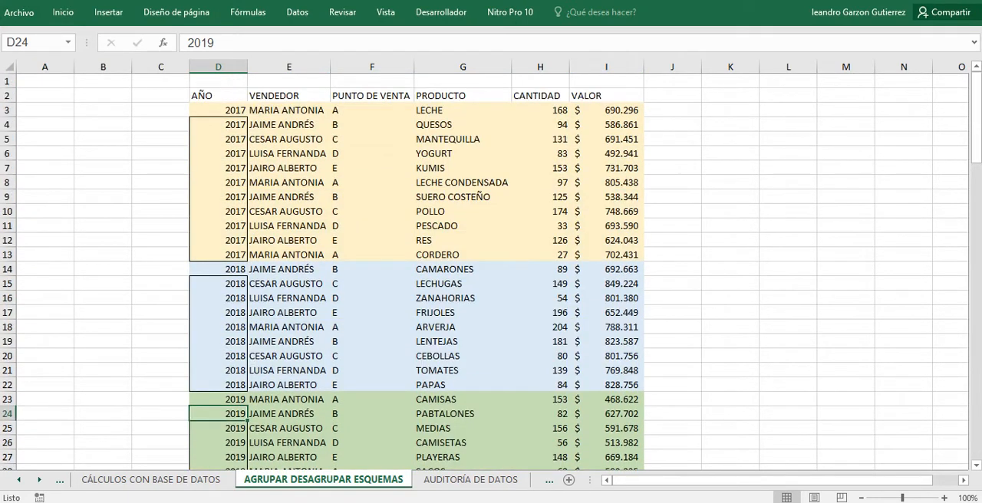
pyautogui.scroll(-7, 484, 272)
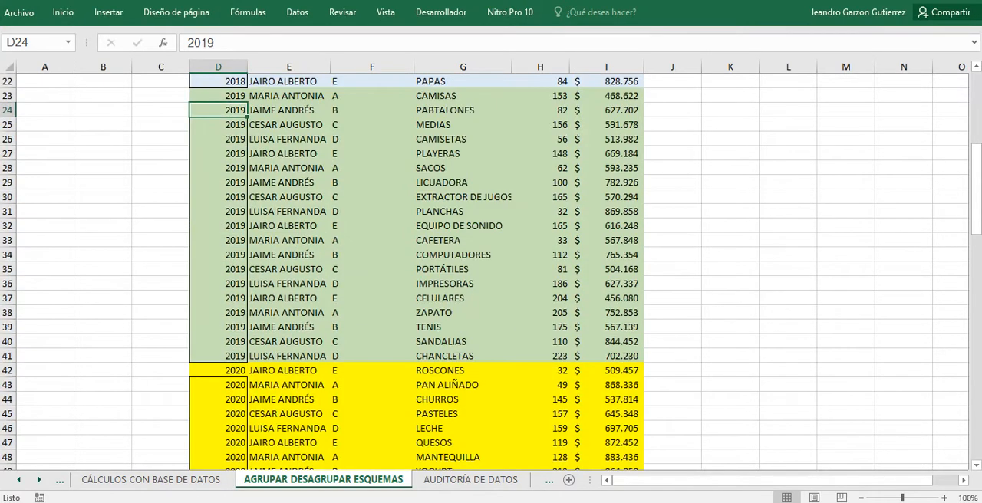
pyautogui.scroll(7, 484, 273)
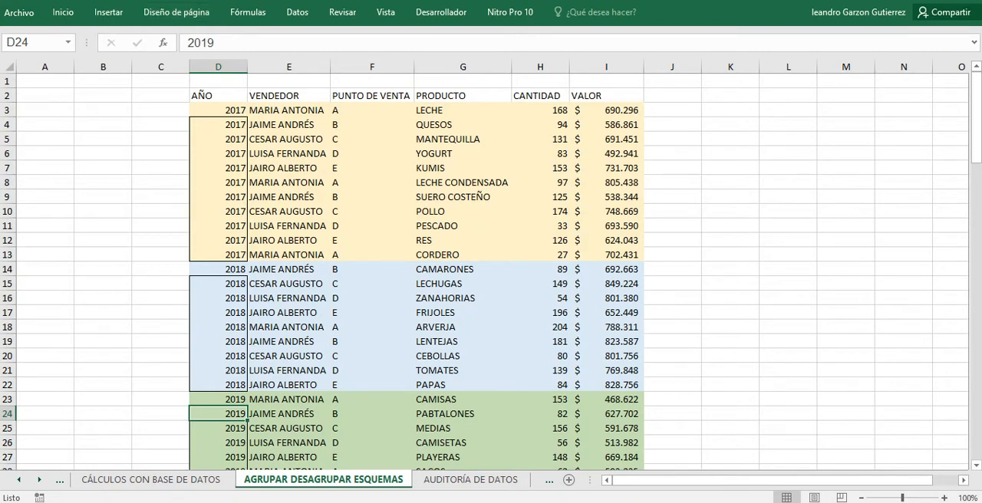
pyautogui.click(298, 12)
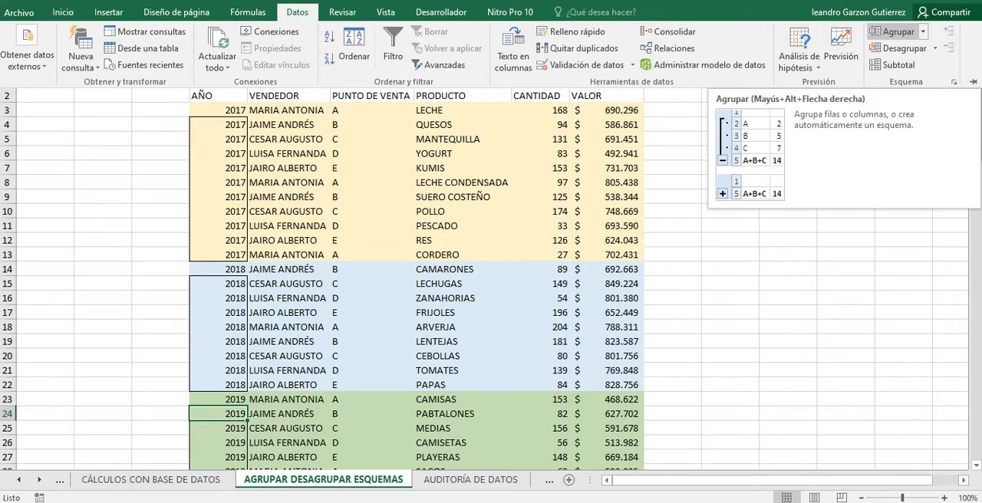
pyautogui.click(923, 31)
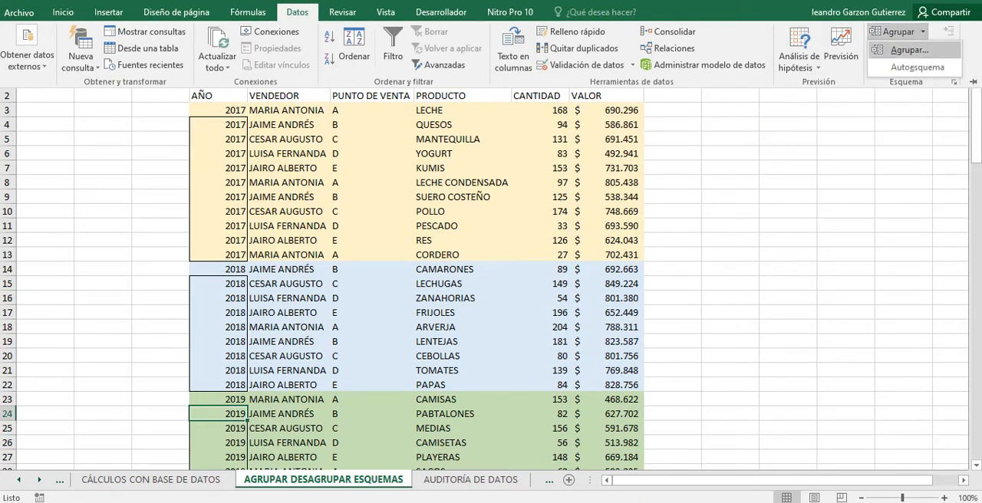
pyautogui.click(909, 49)
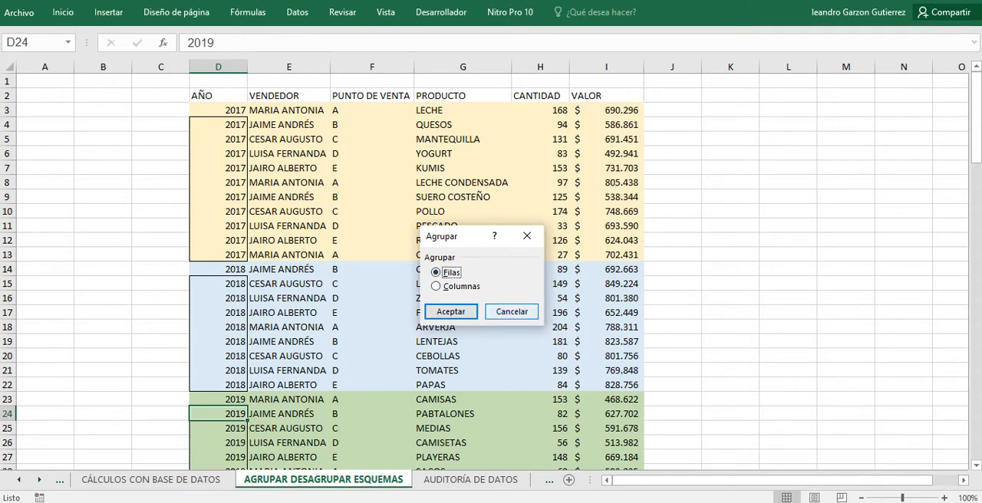
pyautogui.click(512, 312)
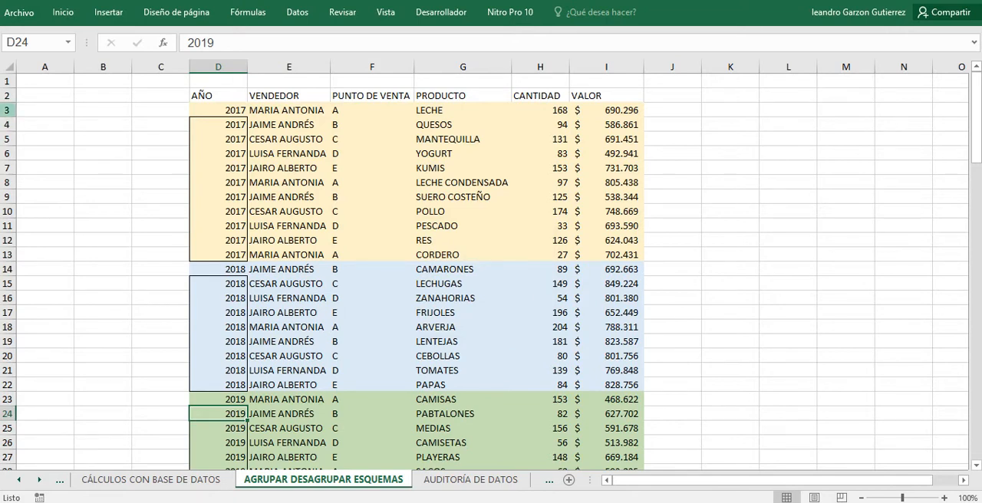
# Select the entire rows 3 to 13 that hold the 2017 sales records.
pyautogui.moveTo(7, 110); pyautogui.dragTo(7, 139)
pyautogui.moveTo(7, 182); pyautogui.dragTo(7, 198)
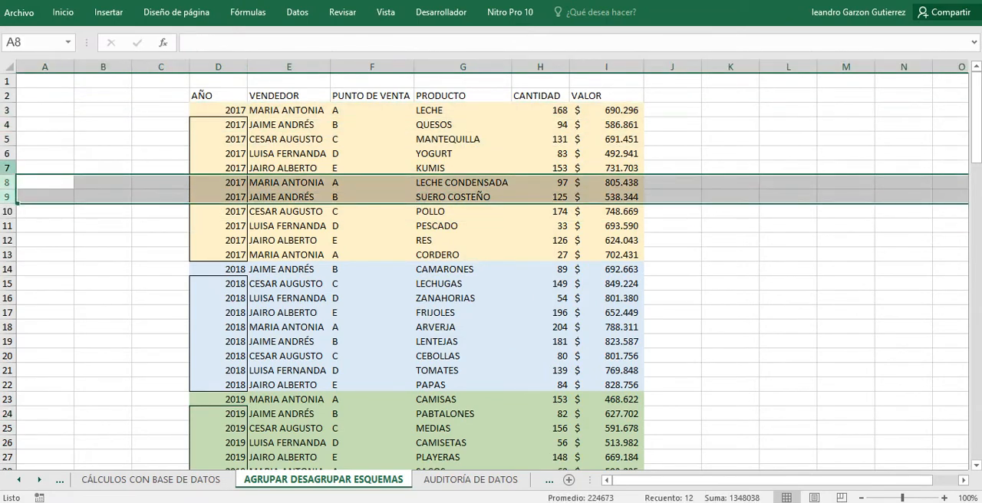
pyautogui.click(7, 118)
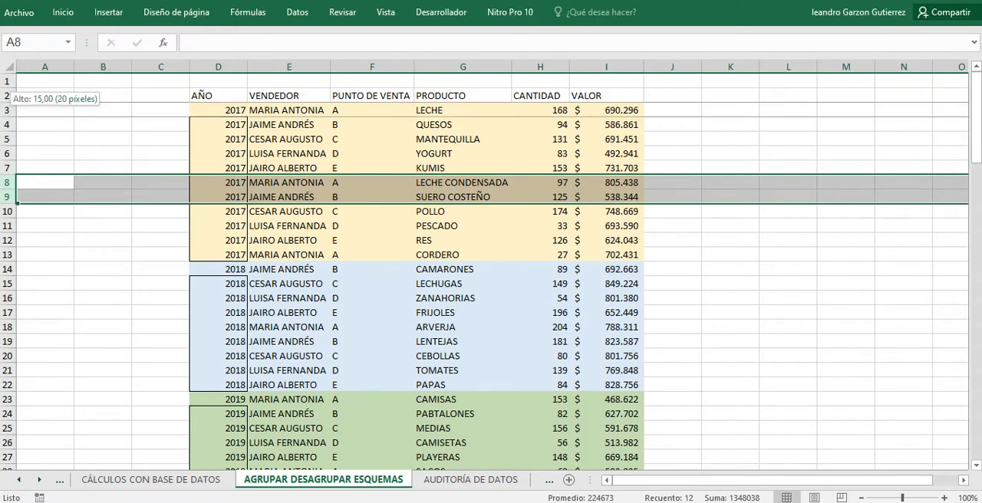
pyautogui.moveTo(7, 110); pyautogui.dragTo(7, 254)
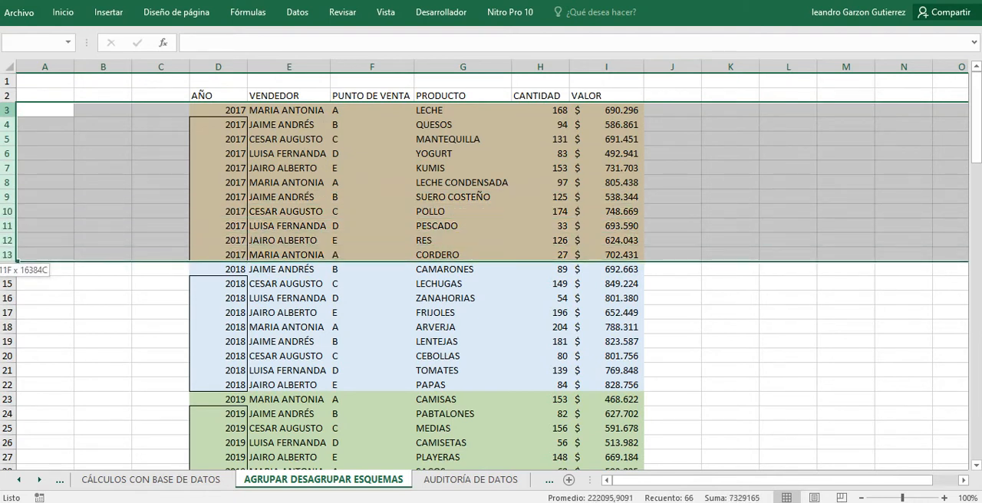
pyautogui.moveTo(7, 255); pyautogui.dragTo(6, 255)
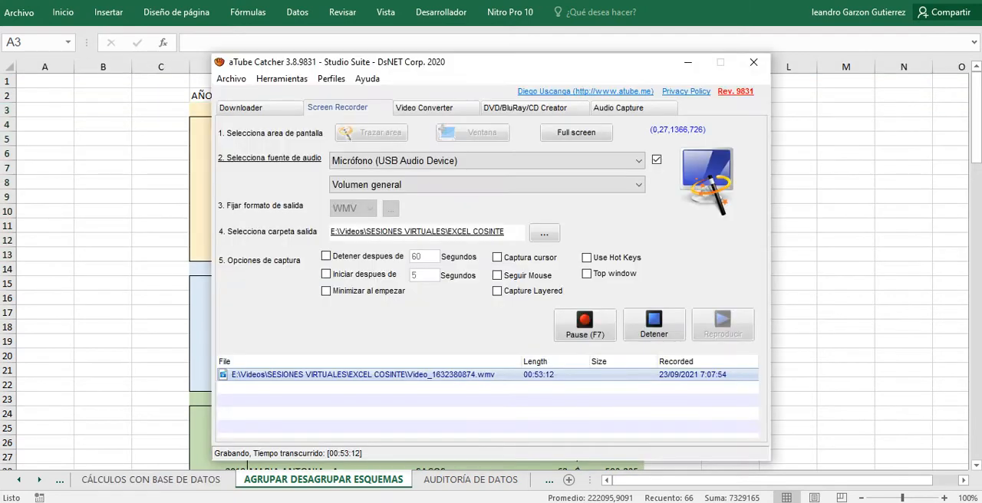
# Switch to the Google Meet call to check the presentation and return to the Excel workbook.
pyautogui.hotkey('alt', 'Tab')
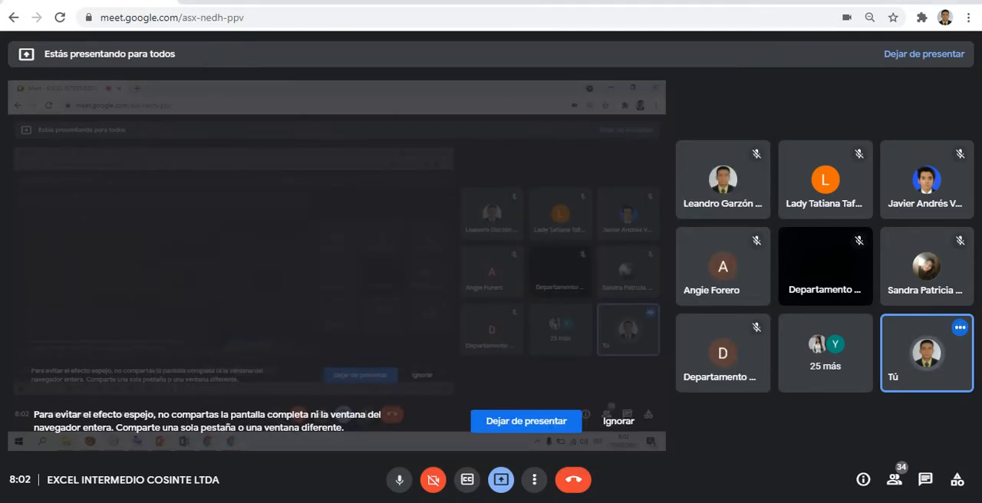
pyautogui.moveTo(334, 502)
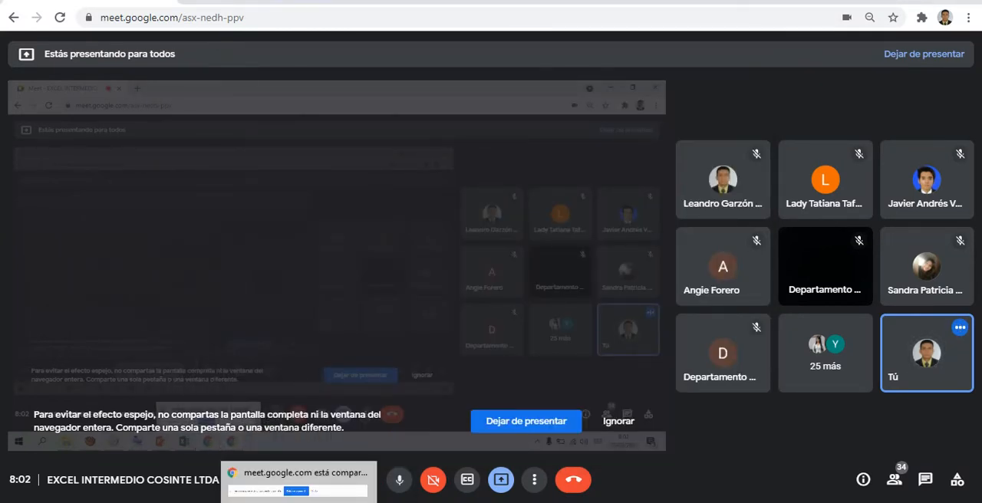
pyautogui.click(263, 502)
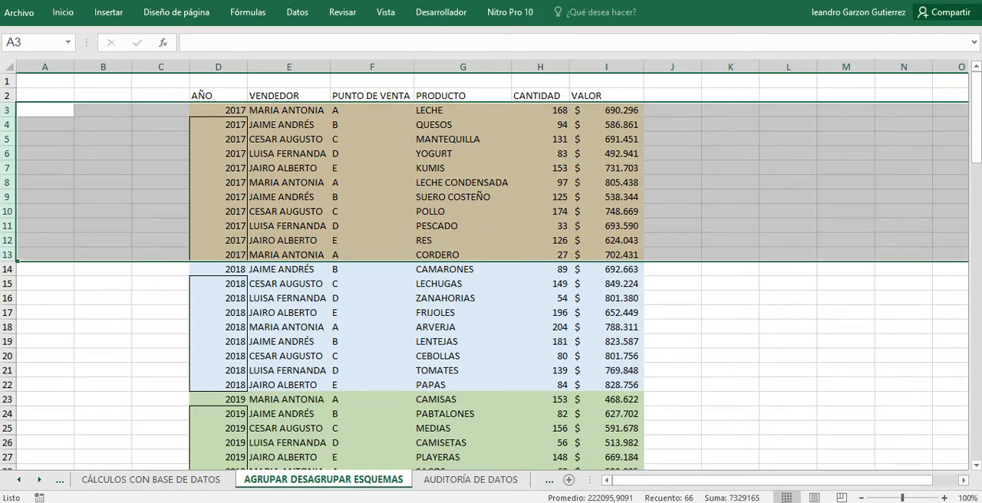
# Group rows 3 to 13, the 2017 sales records, into one outline level.
pyautogui.moveTo(8, 110); pyautogui.dragTo(7, 255)
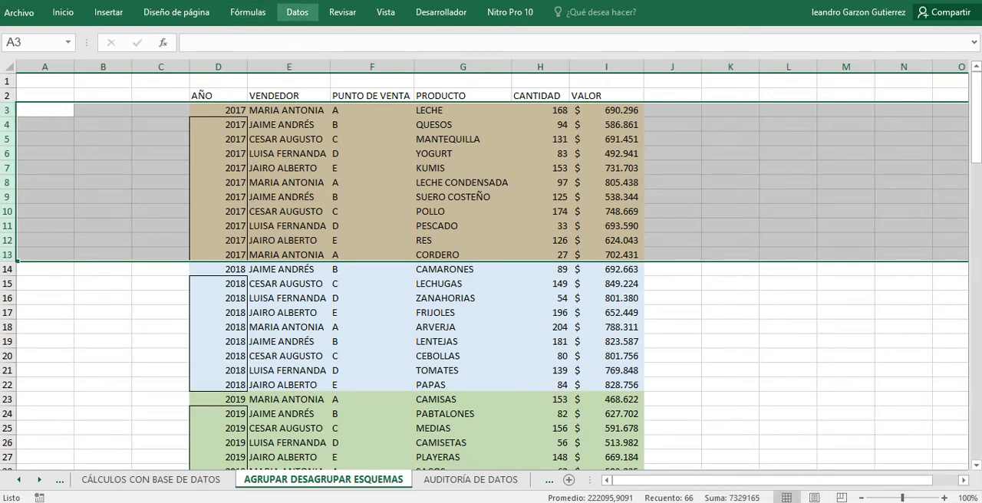
pyautogui.click(297, 13)
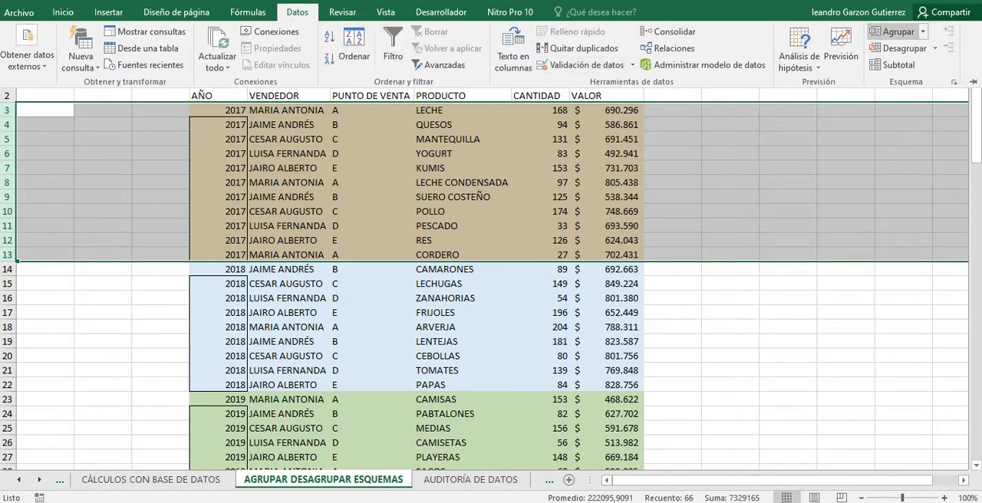
pyautogui.click(889, 32)
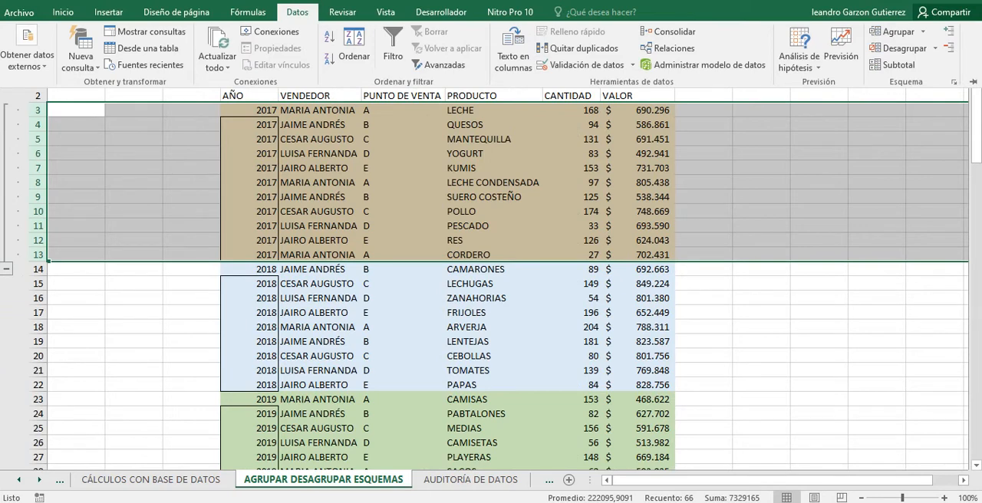
# Collapse the outline group of 2017 rows and expand it again.
pyautogui.click(297, 12)
pyautogui.click(250, 110)
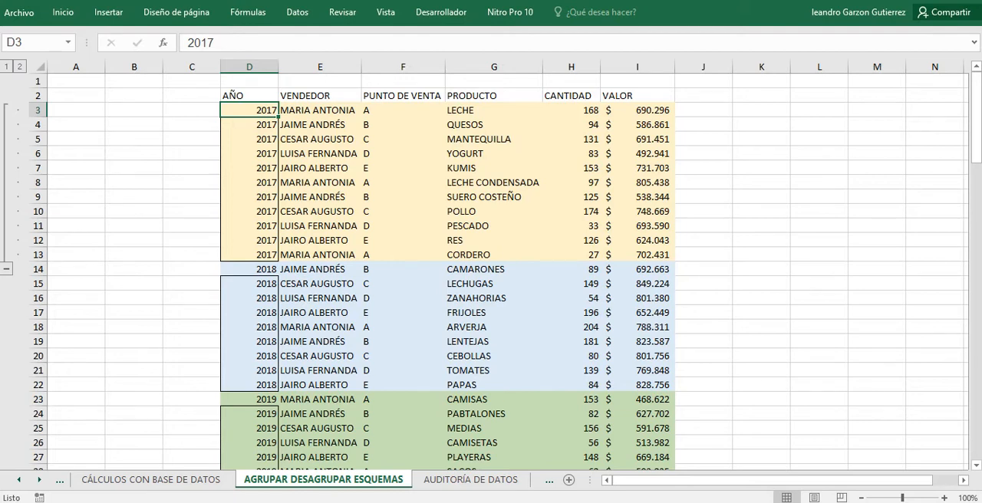
pyautogui.click(7, 270)
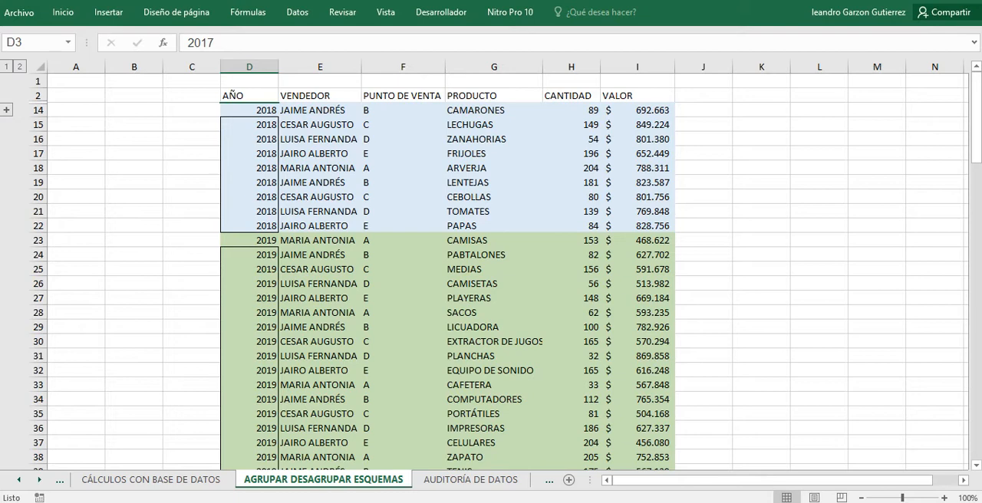
pyautogui.click(6, 110)
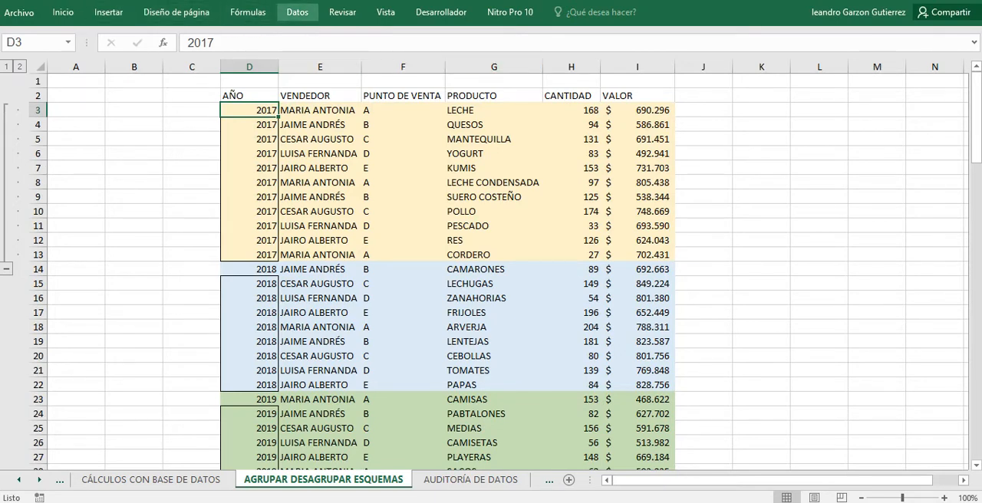
# Ungroup only row 3, the first 2017 record, using the Filas option.
pyautogui.click(297, 12)
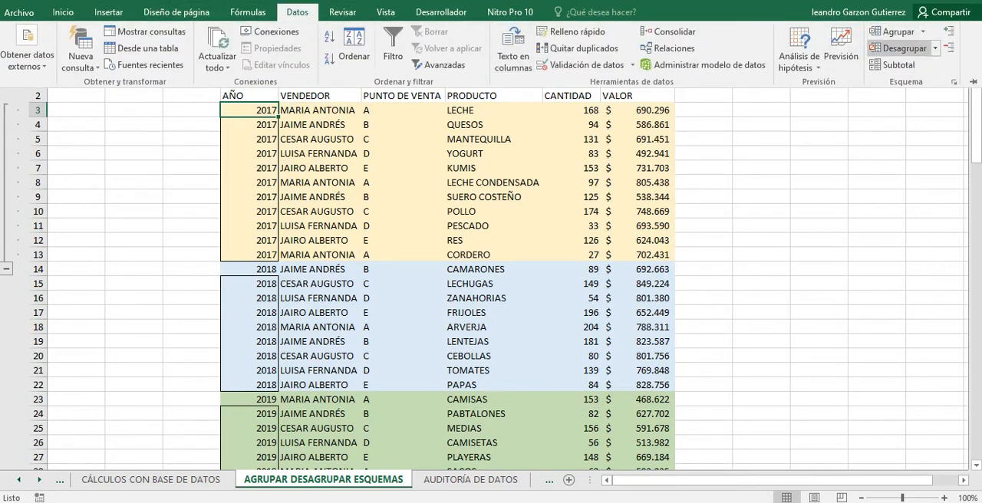
pyautogui.click(897, 47)
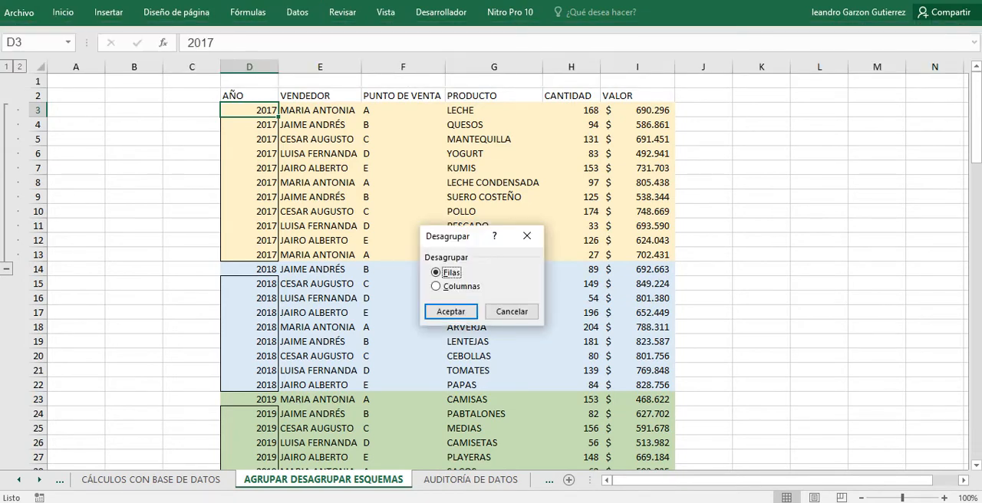
pyautogui.press('Return')
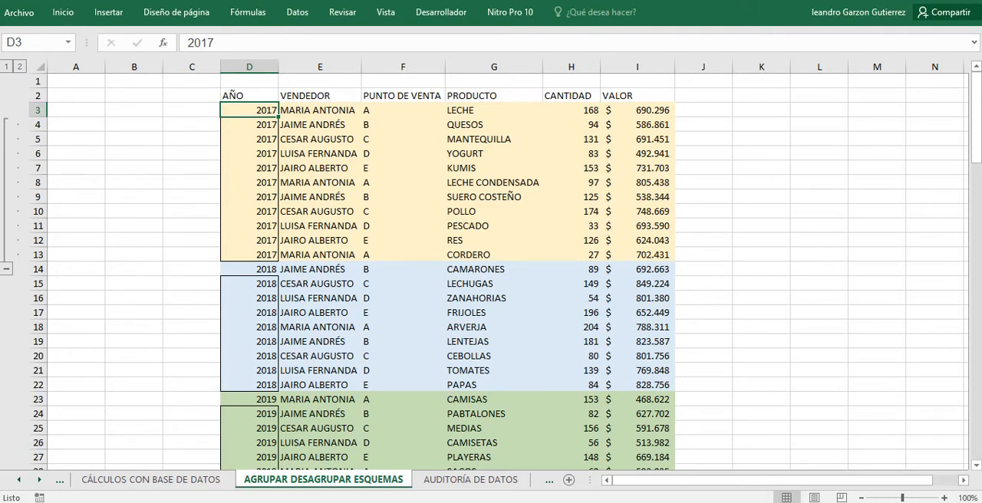
# Ungroup the rows of the whole sheet with the Filas option and return to the first 2017 record.
pyautogui.click(42, 68)
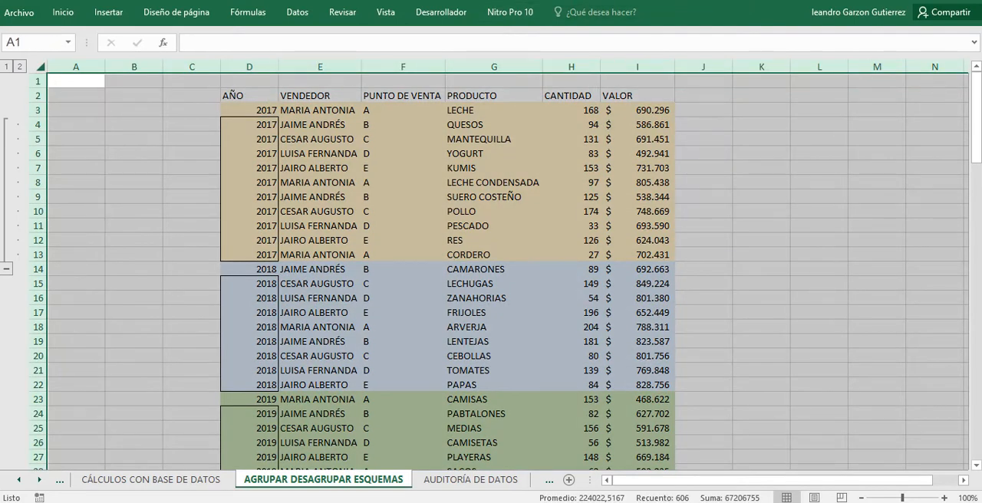
pyautogui.click(297, 13)
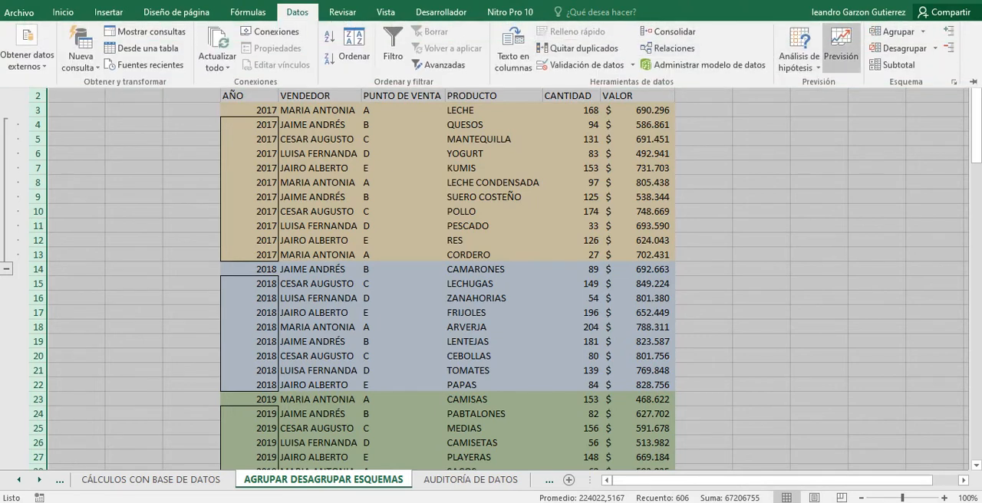
pyautogui.click(899, 47)
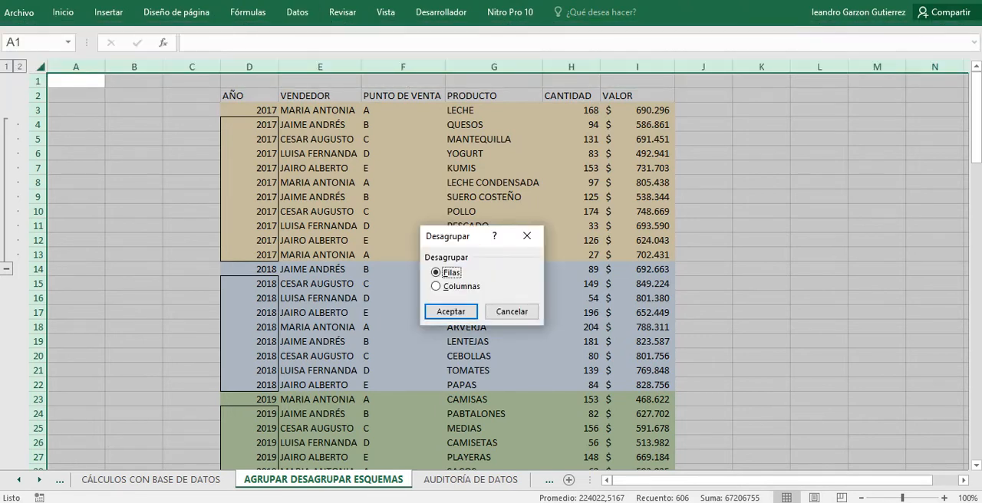
pyautogui.click(450, 311)
pyautogui.click(103, 225)
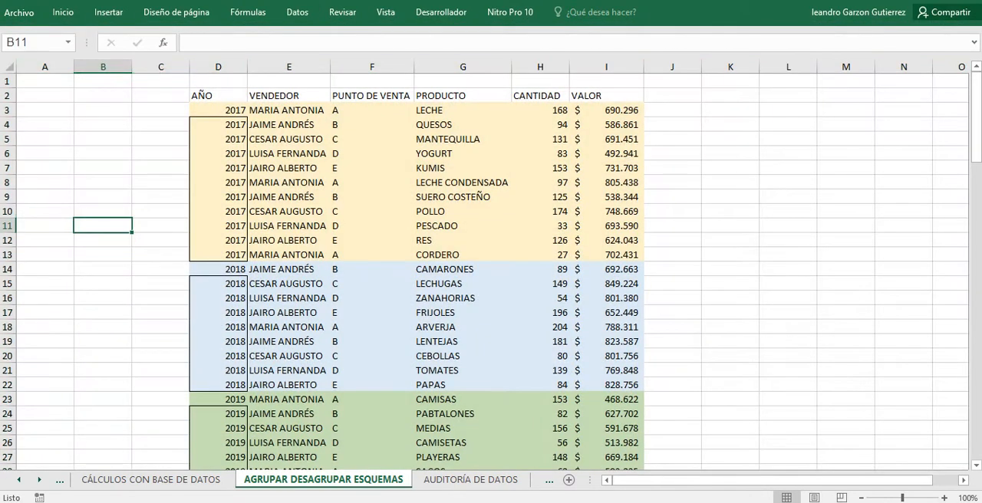
pyautogui.click(219, 111)
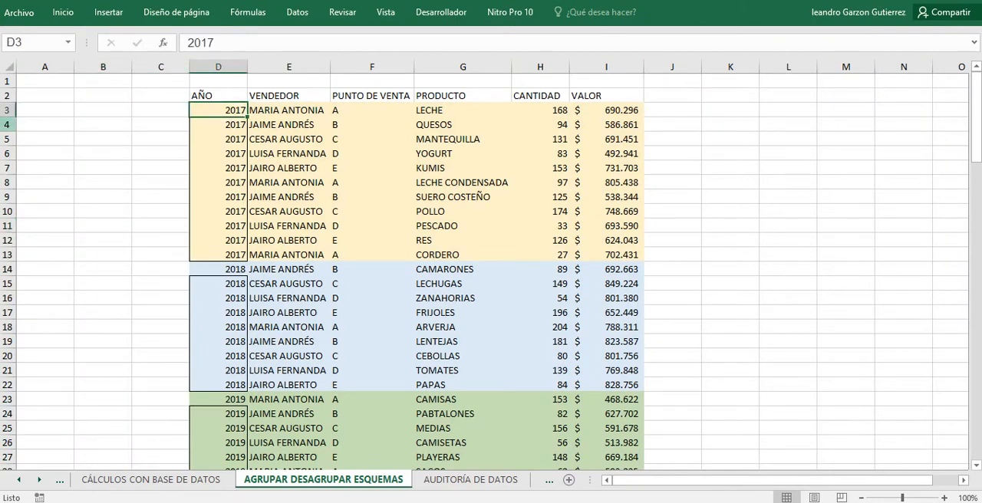
# Group rows 4 to 13, leaving the first 2017 record outside the group.
pyautogui.moveTo(8, 125); pyautogui.dragTo(8, 256)
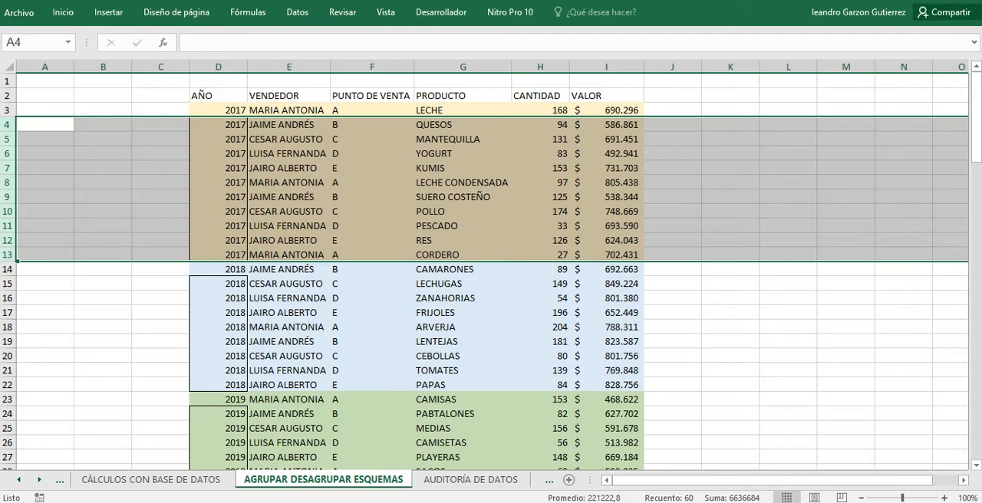
pyautogui.click(297, 12)
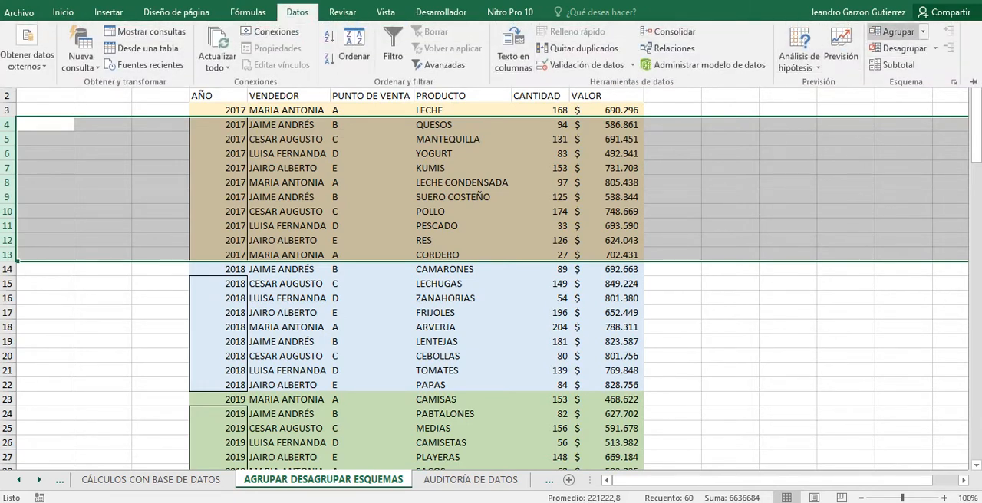
pyautogui.click(895, 32)
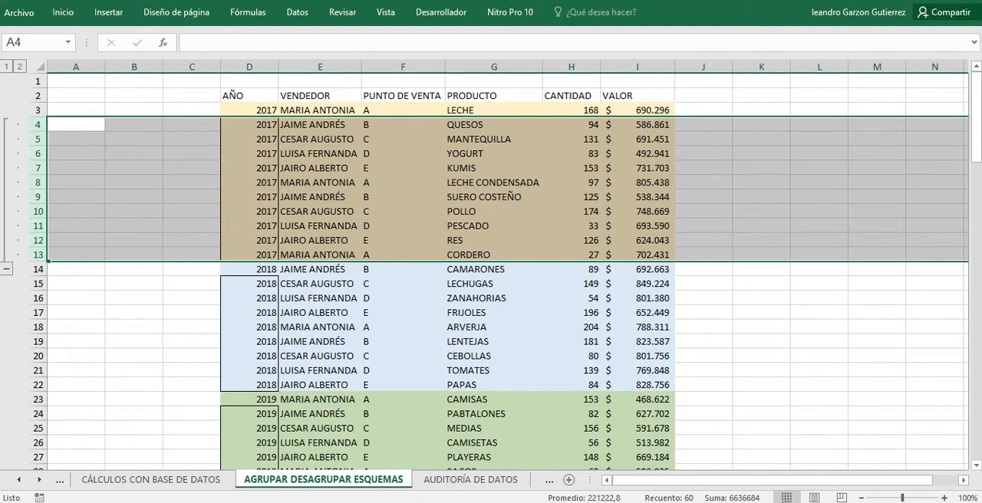
# Ungroup rows 4 to 13 and group the same 2017 rows again.
pyautogui.click(297, 12)
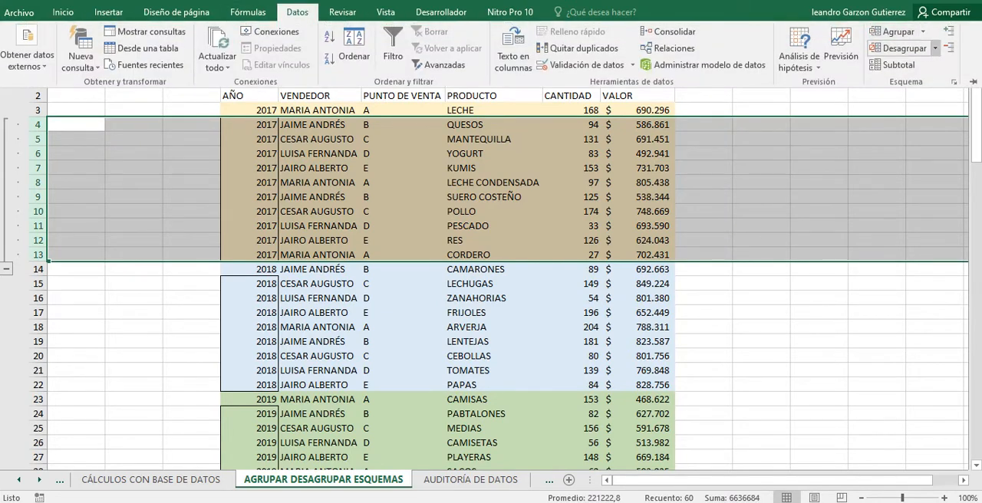
pyautogui.click(903, 48)
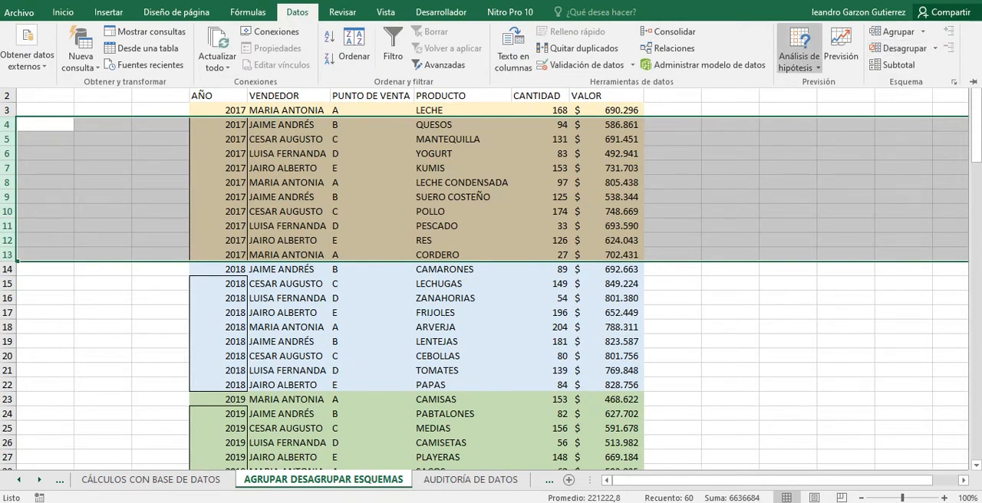
pyautogui.click(923, 32)
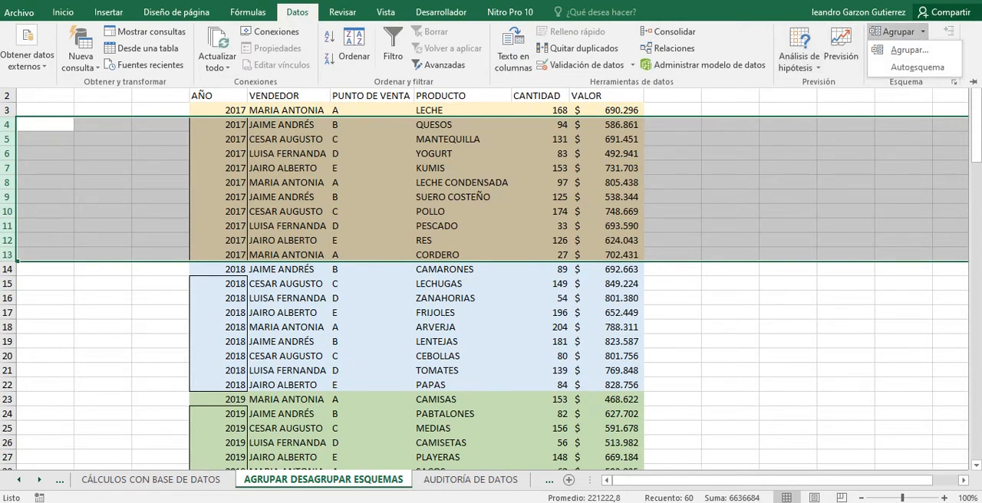
pyautogui.click(909, 49)
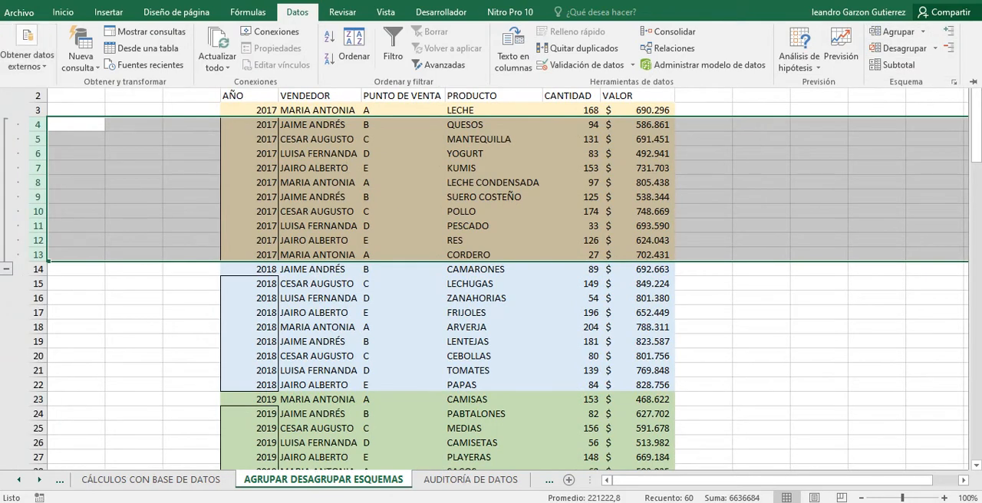
# Group rows 15 to 22, the 2018 records below the first one.
pyautogui.scroll(-1, 490, 268)
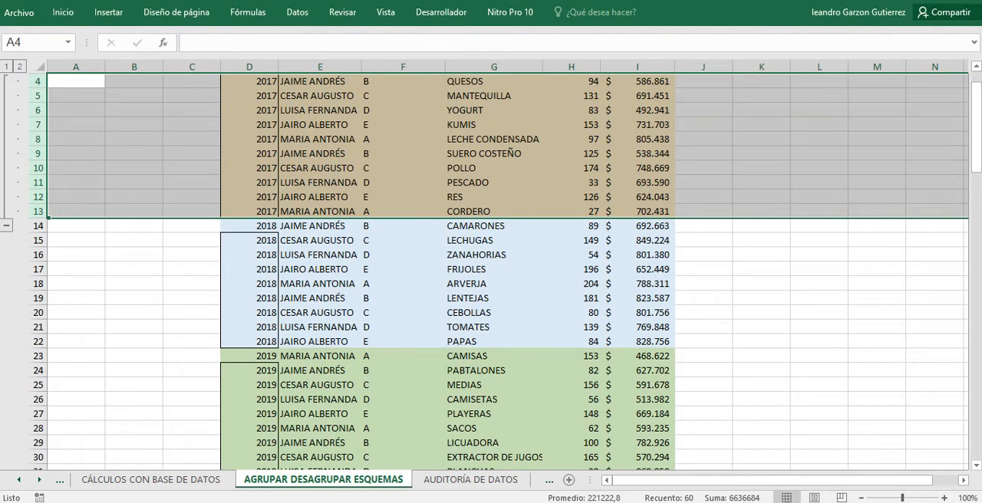
pyautogui.moveTo(37, 240); pyautogui.dragTo(34, 342)
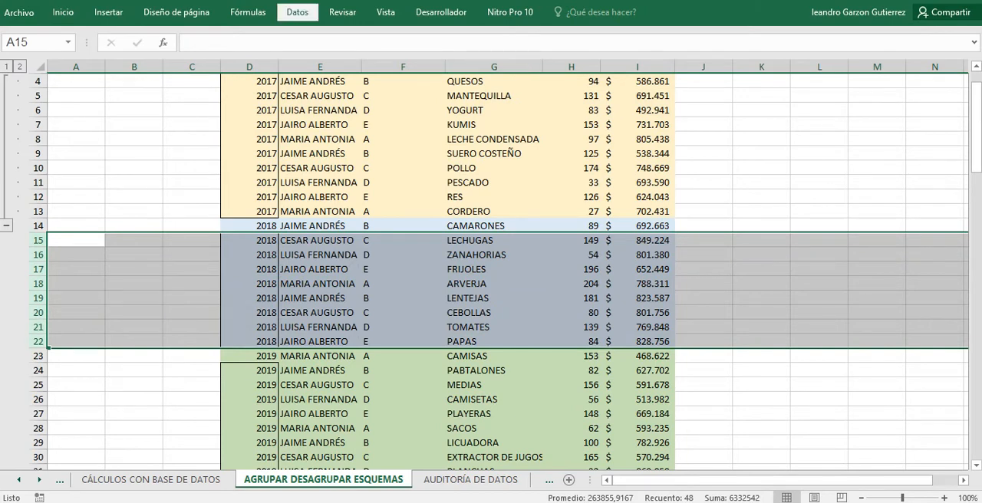
pyautogui.click(298, 12)
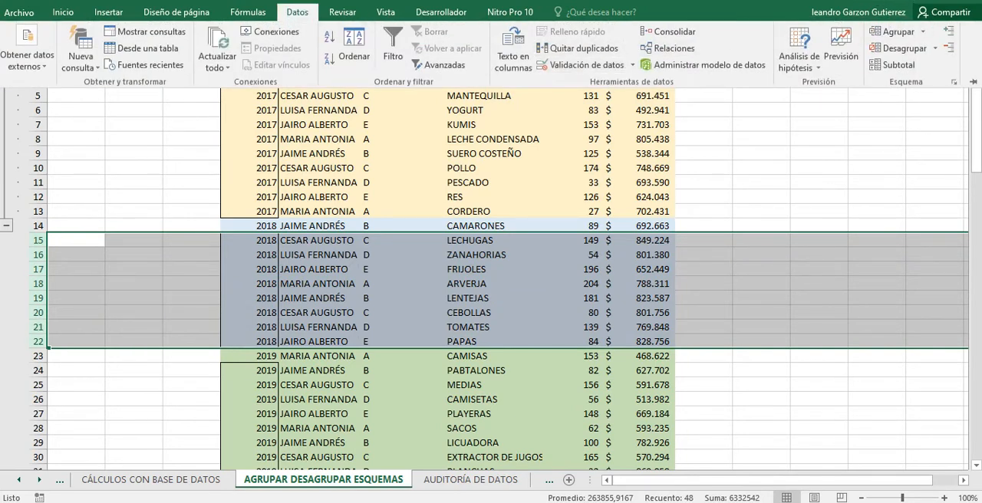
pyautogui.click(922, 31)
pyautogui.click(909, 49)
# Group rows 24 to 41, the 2019 records below the first one, using the Filas option.
pyautogui.click(249, 370)
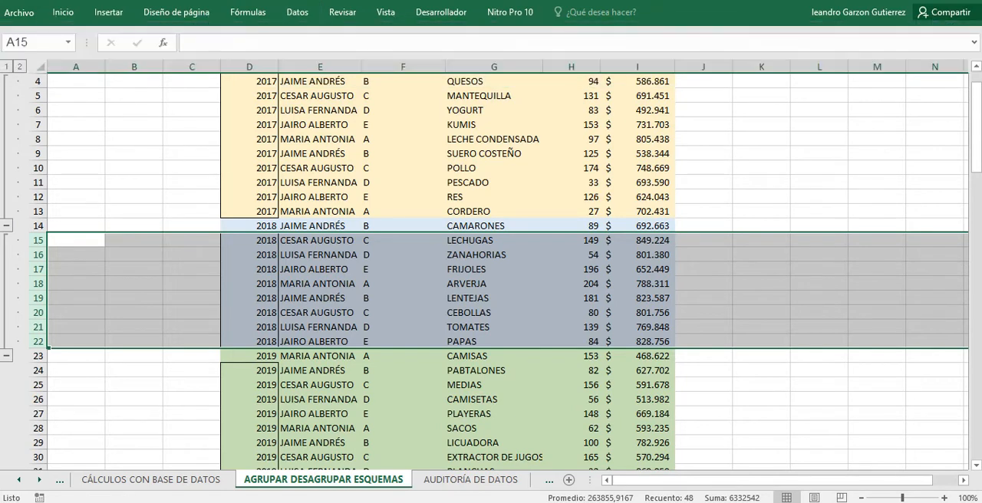
pyautogui.moveTo(249, 370); pyautogui.dragTo(249, 399)
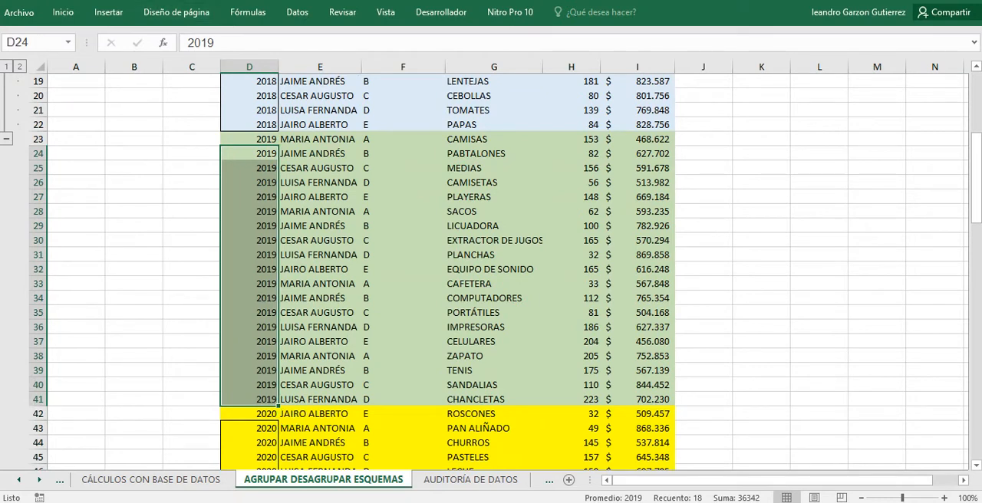
pyautogui.click(248, 12)
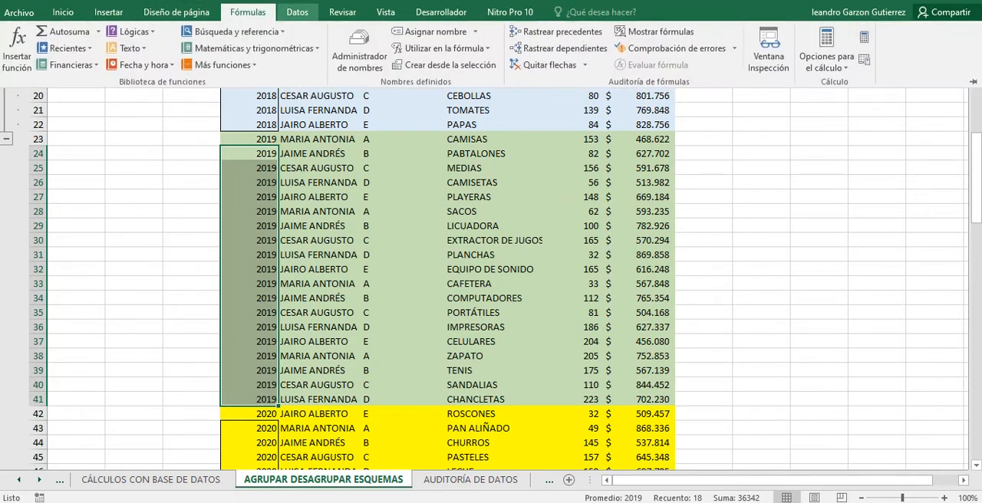
pyautogui.click(297, 12)
pyautogui.click(894, 31)
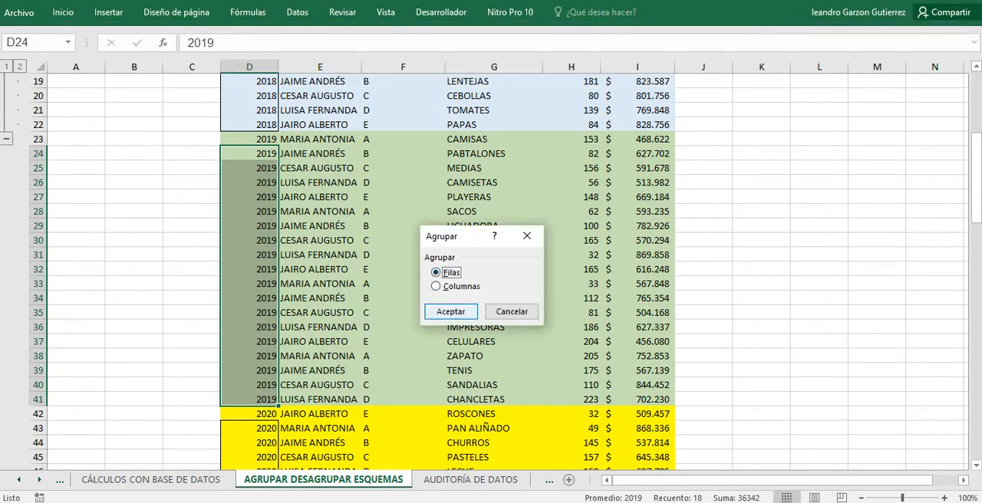
pyautogui.press('Return')
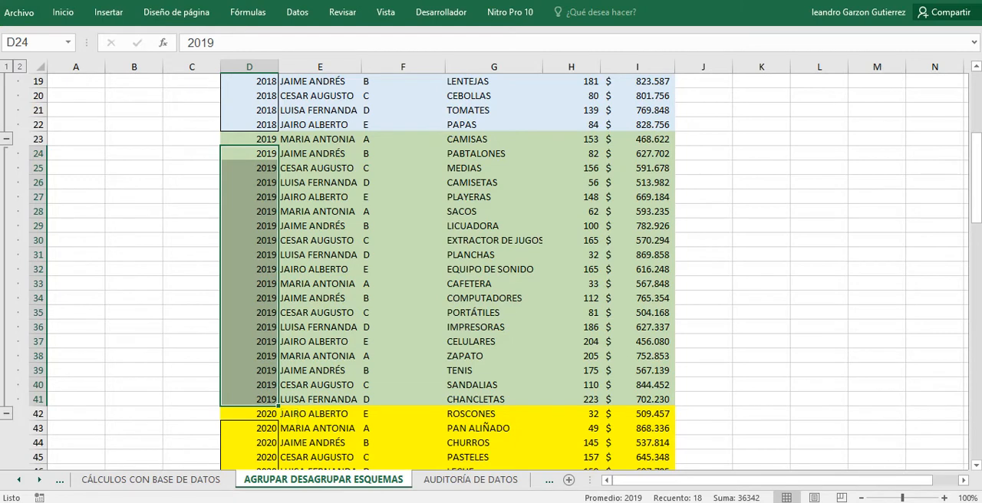
# Collapse the outline groups of the 2017, 2018 and 2019 rows.
pyautogui.scroll(6, 447, 274)
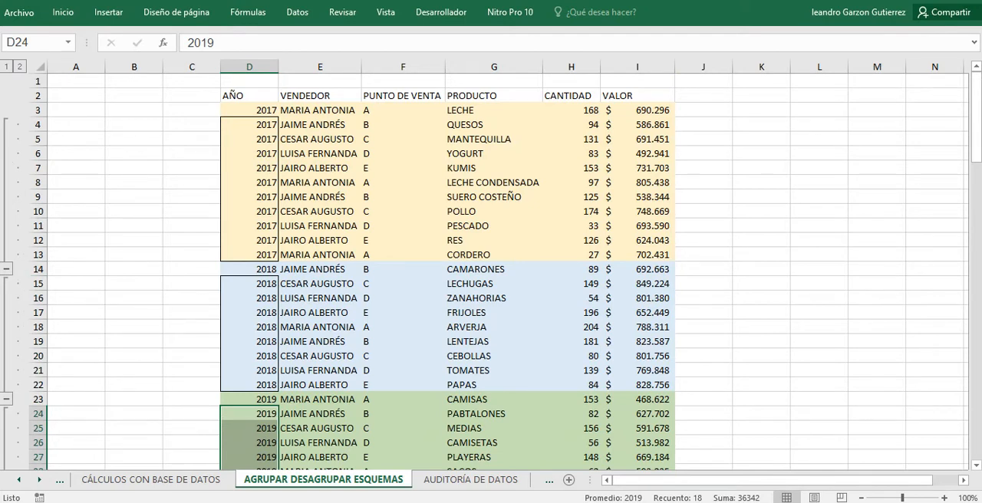
pyautogui.click(6, 269)
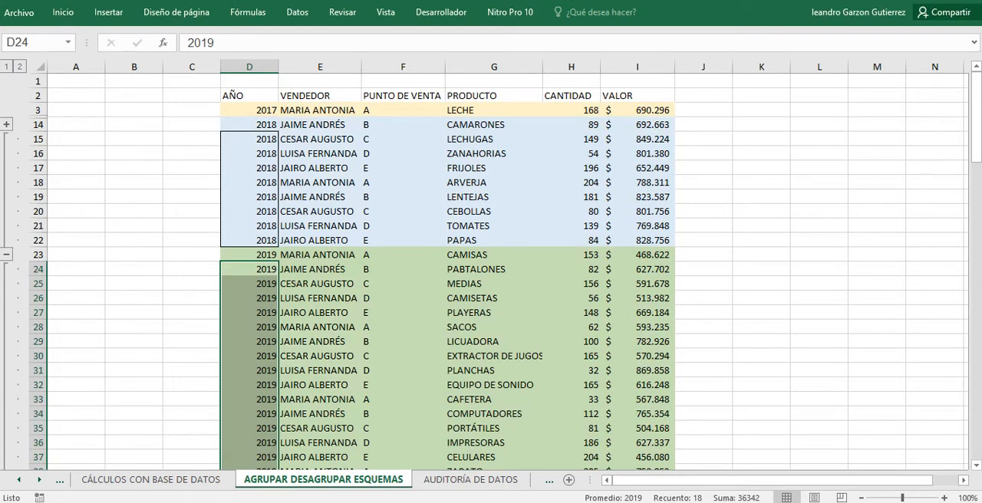
pyautogui.click(250, 111)
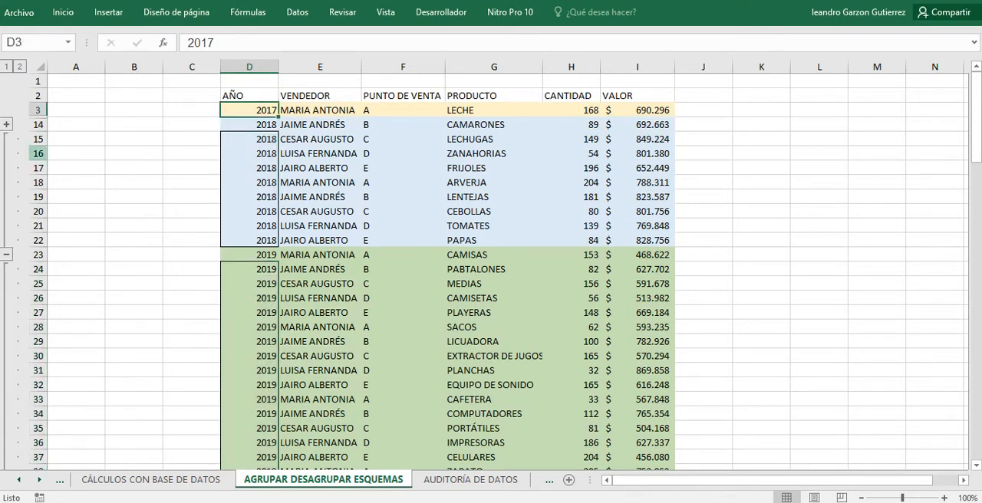
pyautogui.click(6, 255)
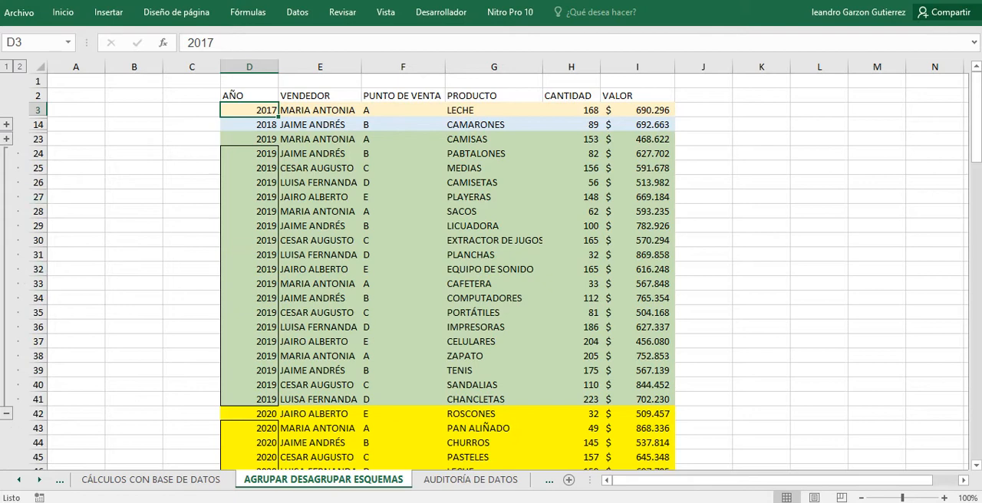
pyautogui.click(7, 413)
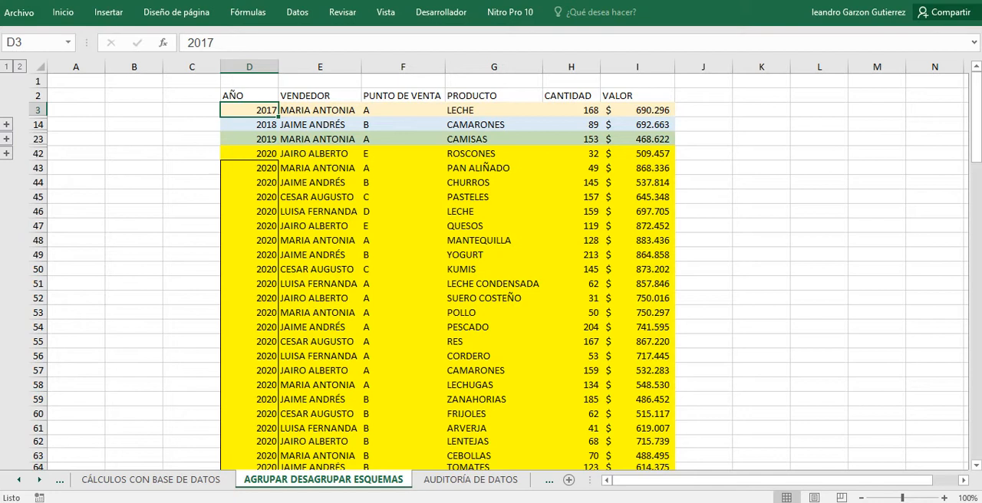
# Group rows 43 to 64, the 2020 records below the first one, and collapse the group.
pyautogui.scroll(-1, 491, 270)
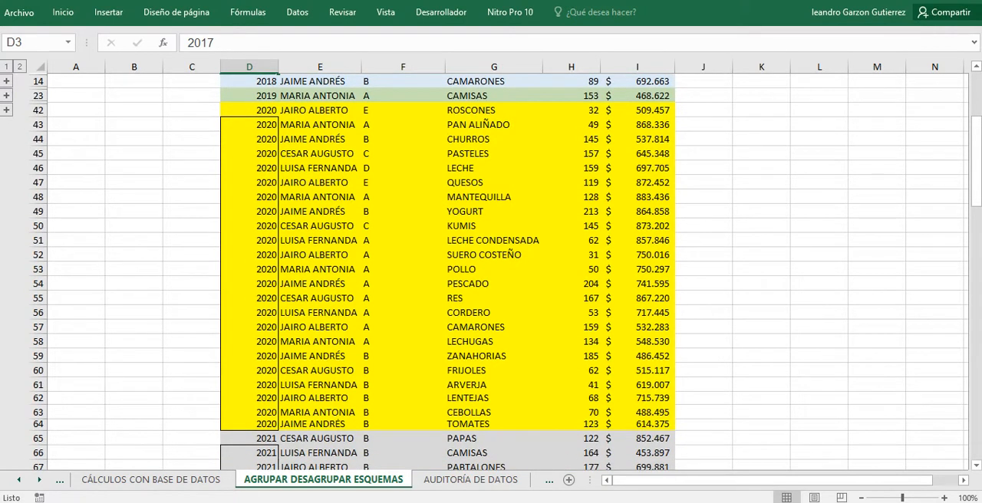
pyautogui.moveTo(38, 124); pyautogui.dragTo(36, 426)
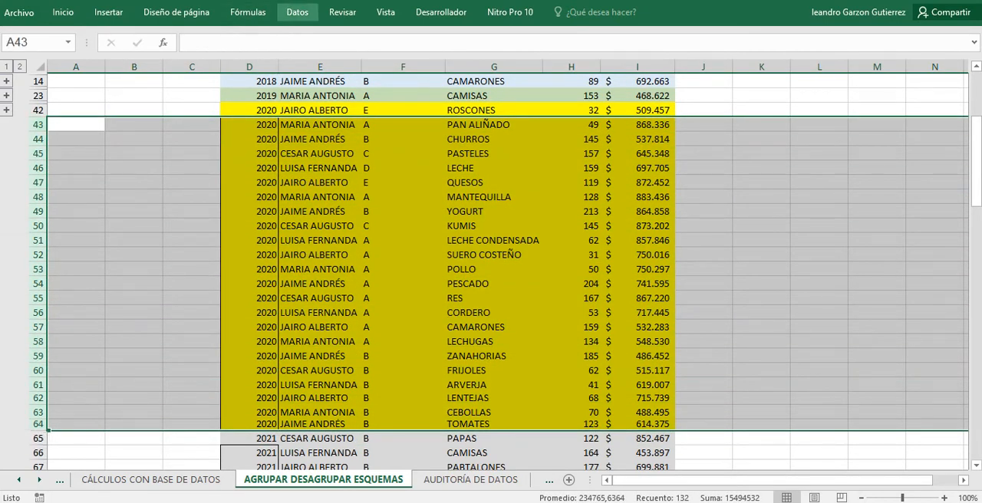
pyautogui.click(298, 13)
pyautogui.click(893, 31)
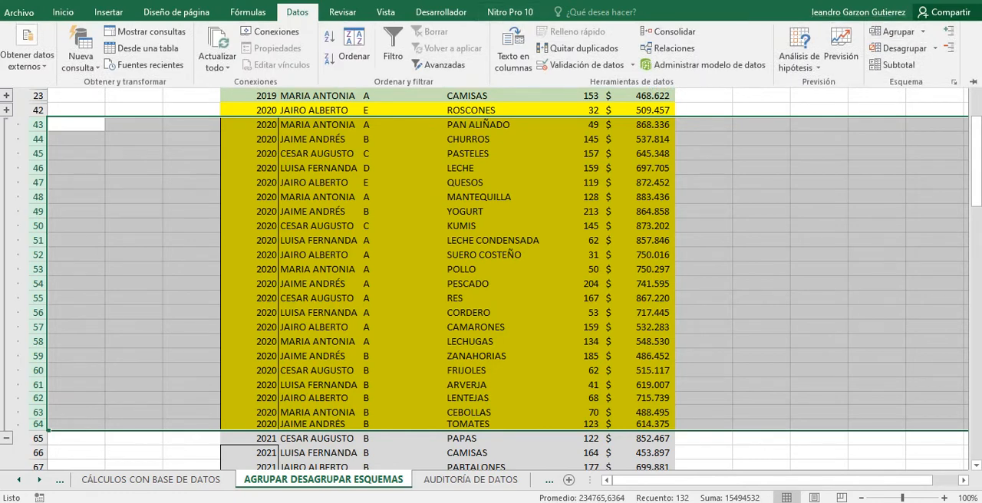
pyautogui.click(297, 13)
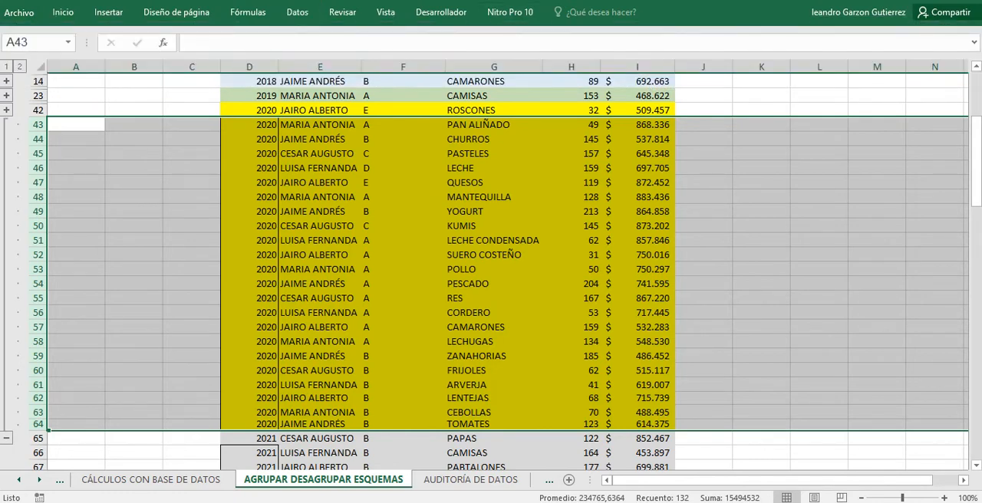
pyautogui.click(6, 438)
pyautogui.click(191, 240)
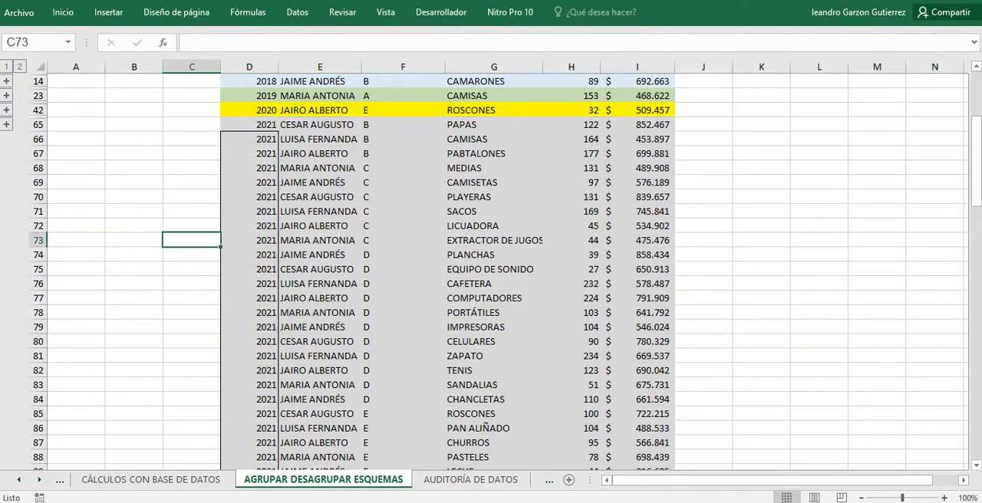
# Group rows 66 to 102, the 2021 records below the first one, using the Filas option.
pyautogui.click(37, 138)
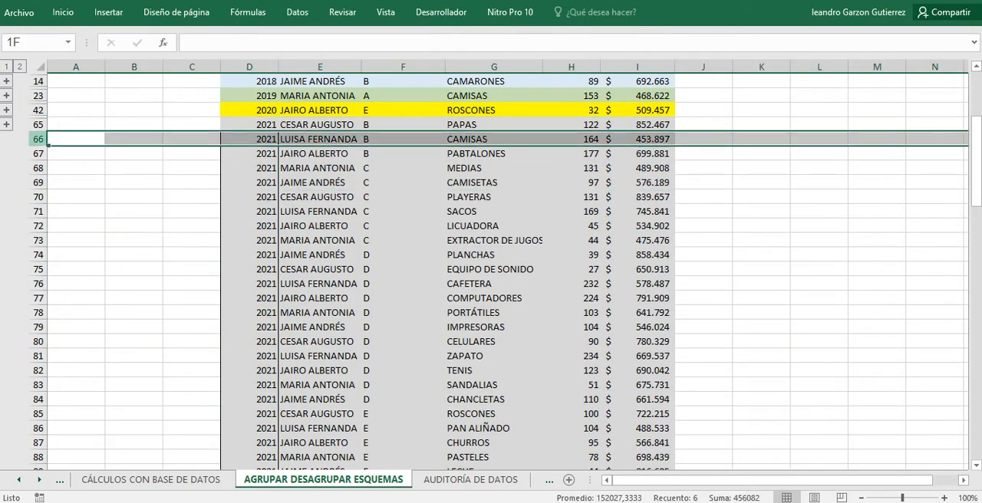
pyautogui.moveTo(250, 138); pyautogui.dragTo(287, 460)
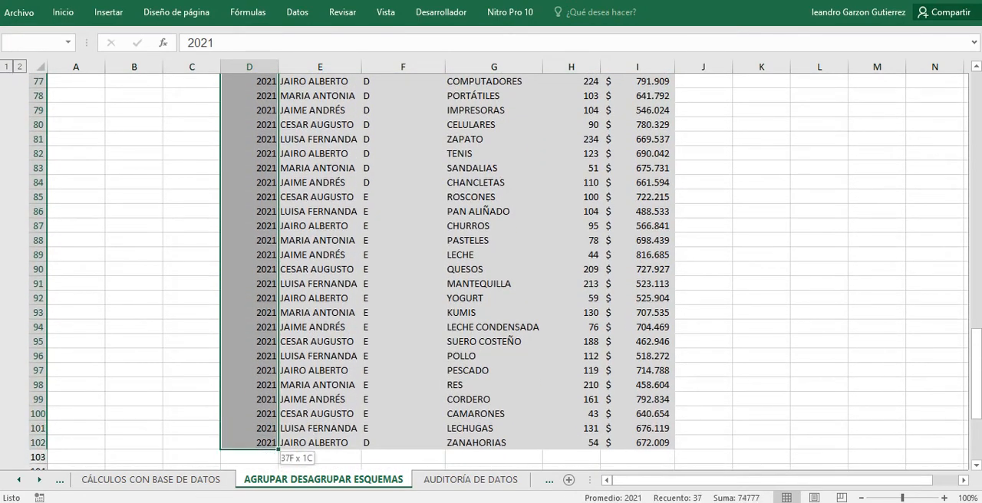
pyautogui.click(297, 12)
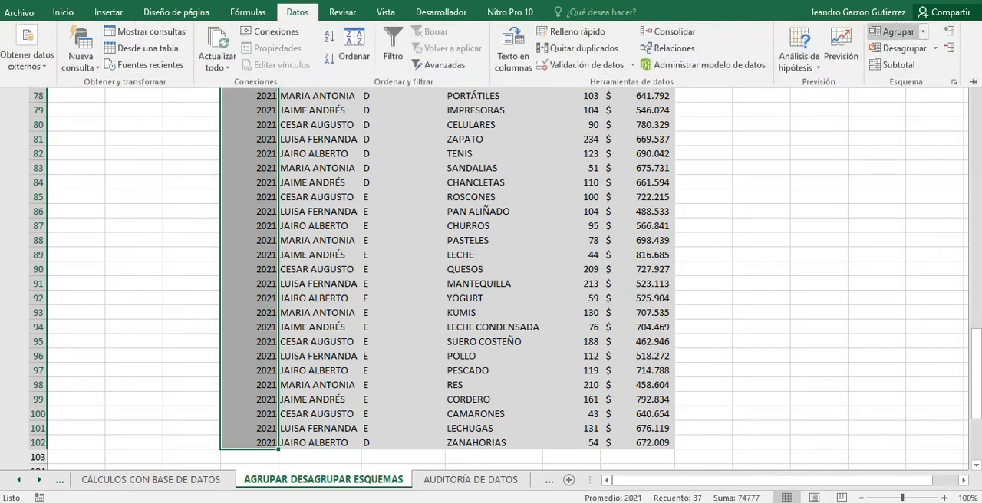
pyautogui.click(895, 31)
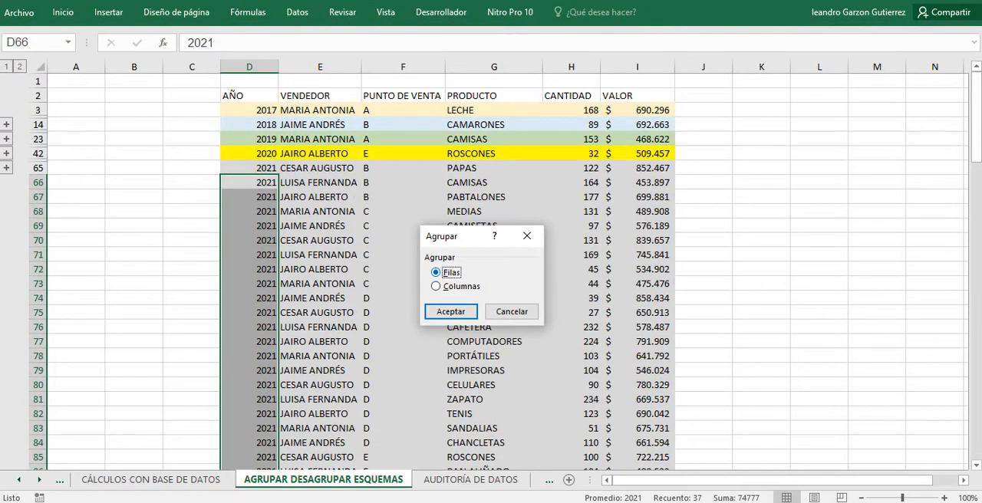
pyautogui.press('Return')
# Collapse the outline group of the 2021 rows and return to the start of the sheet.
pyautogui.scroll(-7, 445, 268)
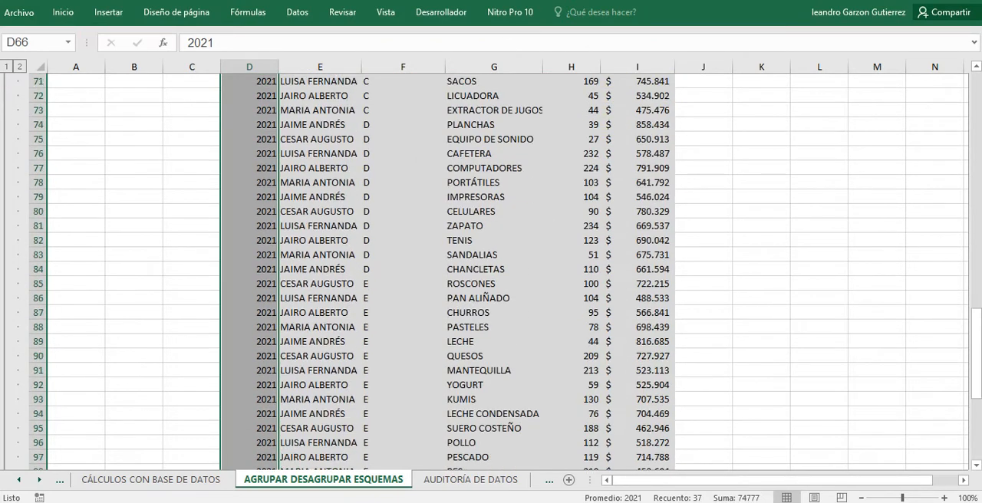
pyautogui.click(7, 414)
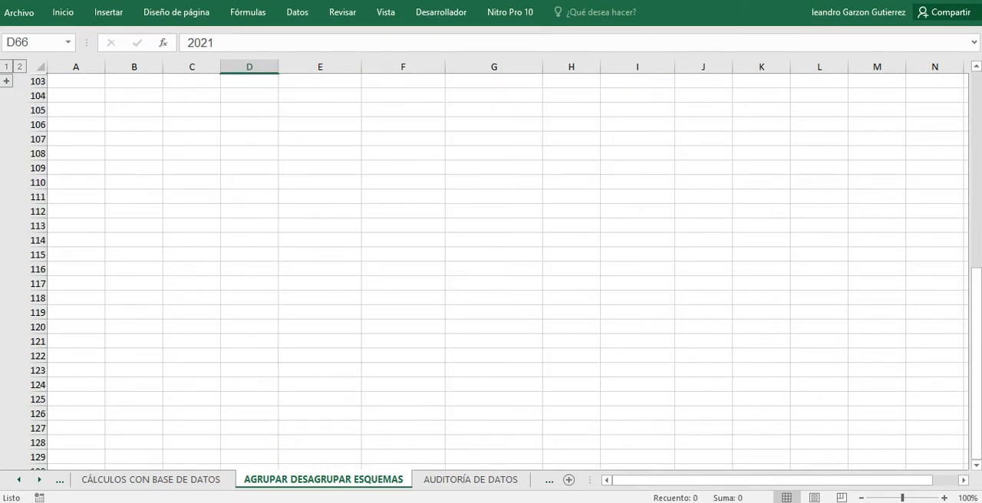
pyautogui.rightClick(248, 254)
pyautogui.press('Escape')
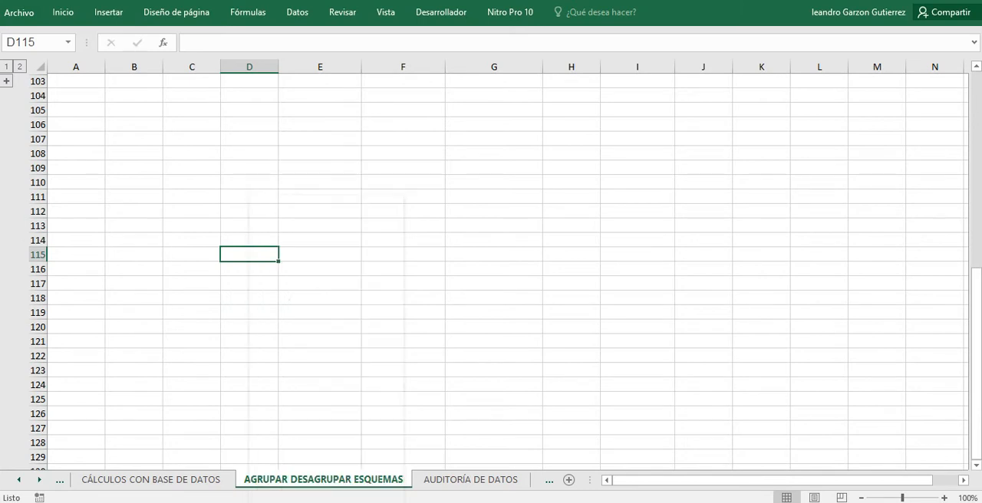
pyautogui.scroll(2, 248, 254)
pyautogui.scroll(1, 490, 270)
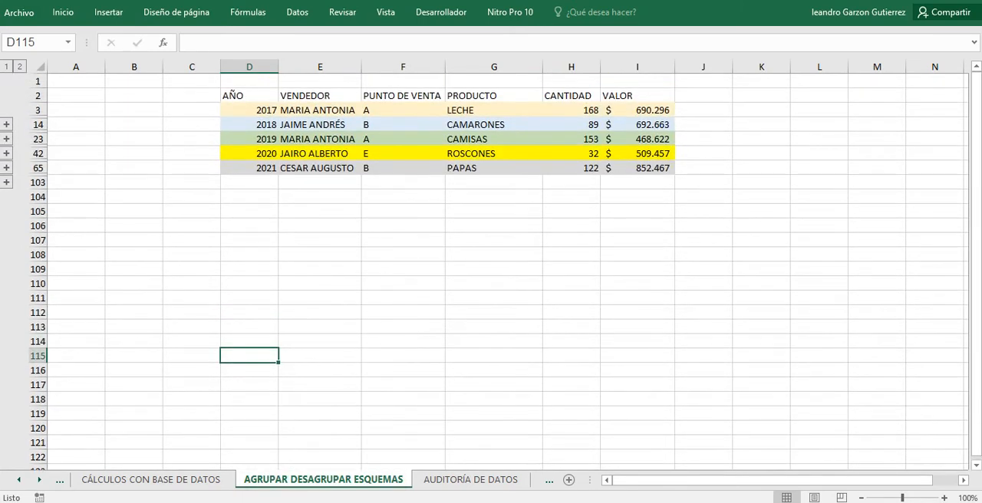
# Expand the outline group of the 2019 rows to show its records.
pyautogui.click(493, 211)
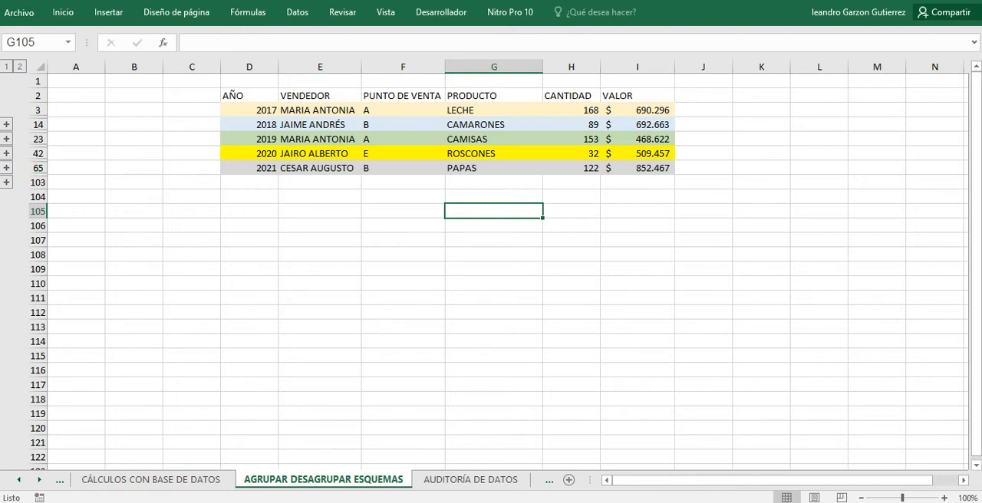
pyautogui.click(7, 153)
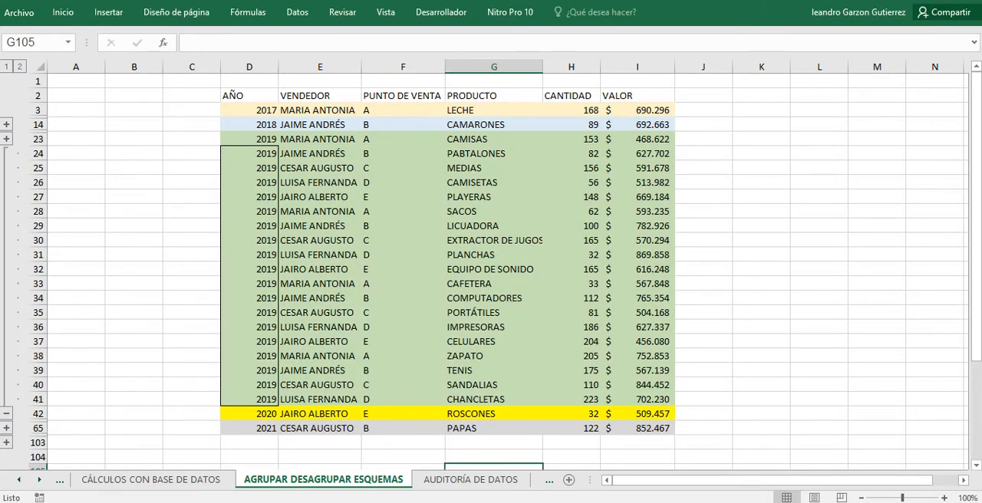
# Collapse the outline group of the 2019 rows, and expand and re-collapse the group of the 2020 rows.
pyautogui.click(6, 413)
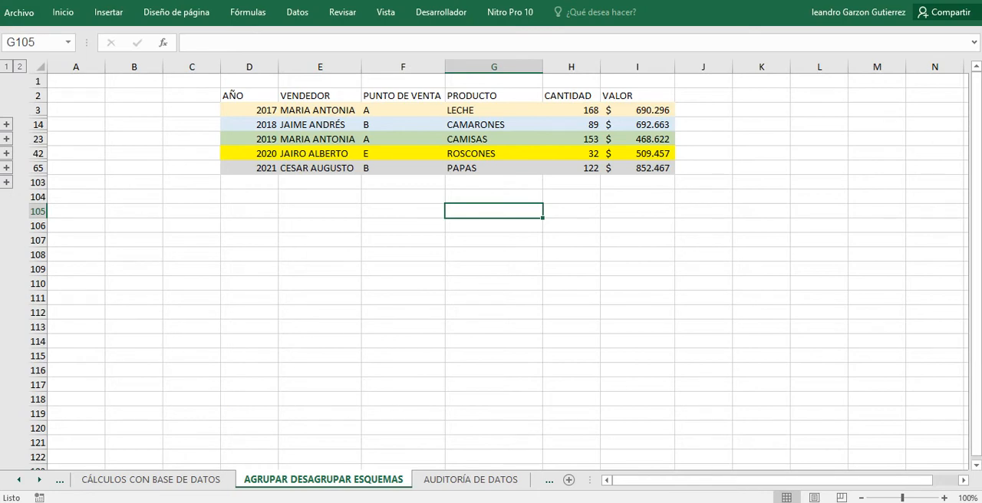
pyautogui.click(7, 167)
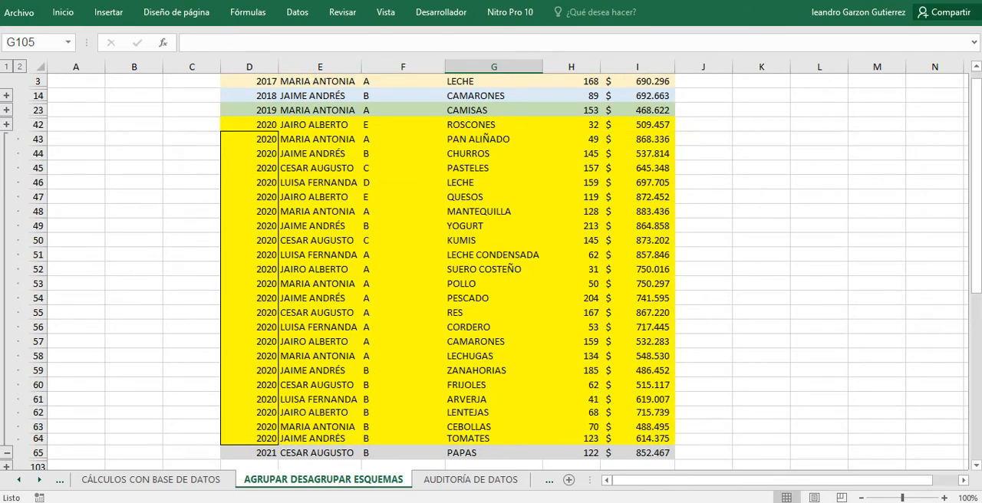
pyautogui.click(6, 452)
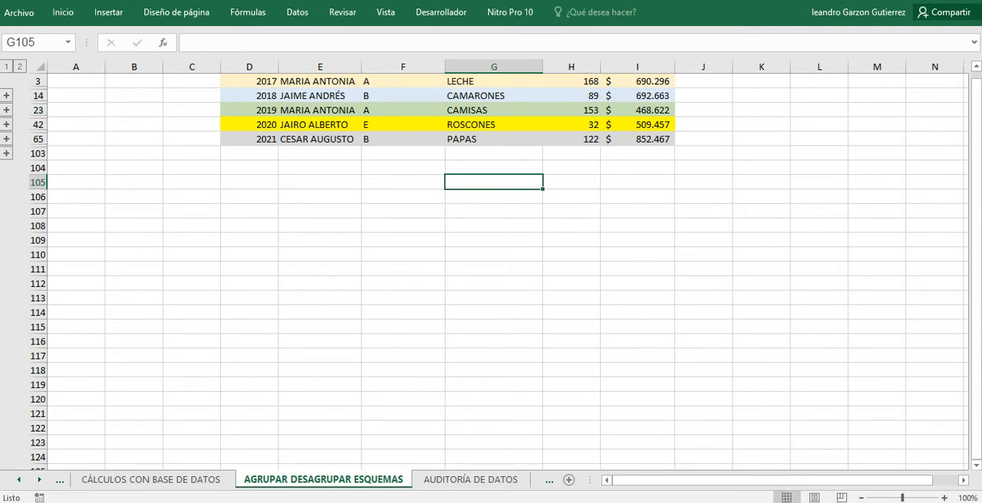
# Expand the outline group of the 2018 rows to view its records and collapse it again.
pyautogui.click(6, 109)
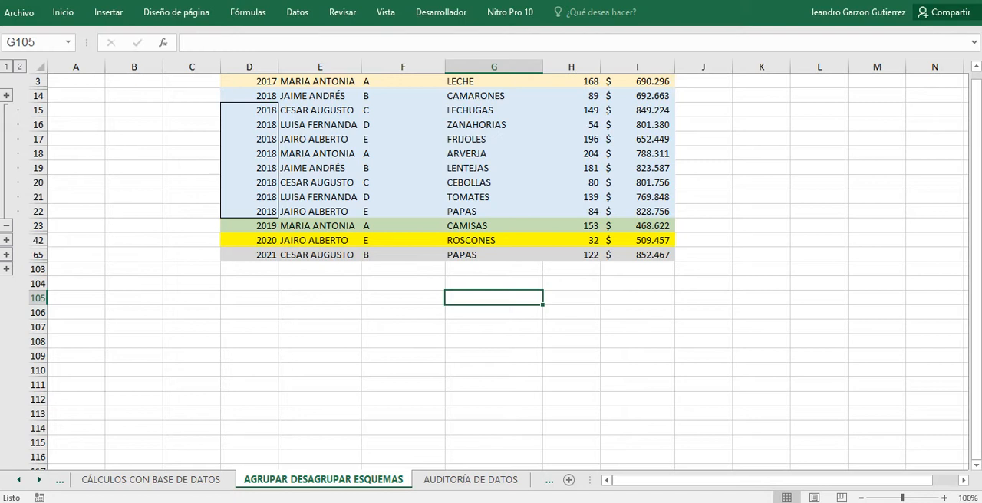
pyautogui.hotkey('alt', 'Tab')
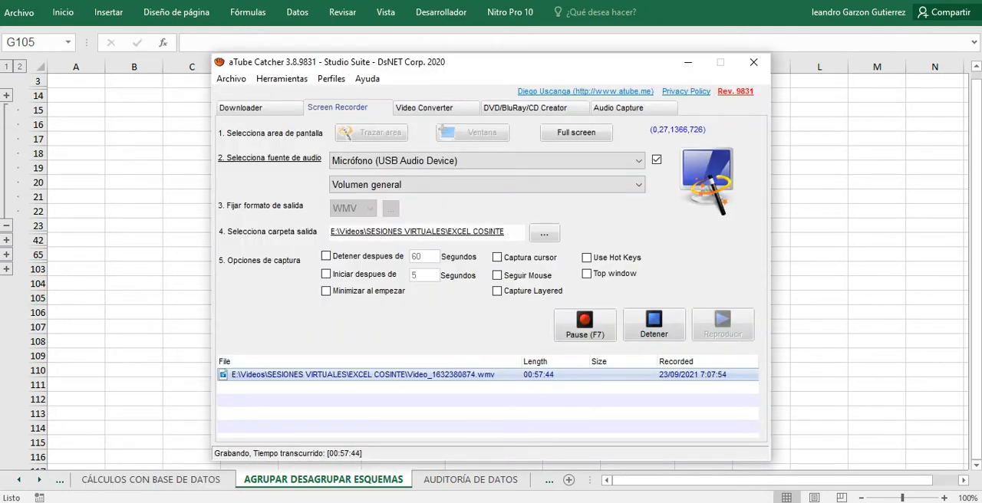
pyautogui.hotkey('alt', 'Tab')
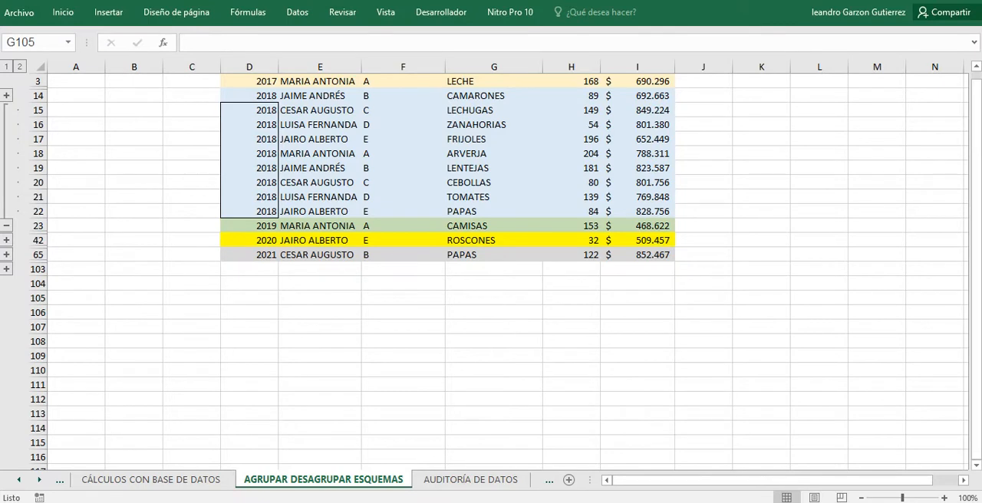
pyautogui.scroll(1, 491, 269)
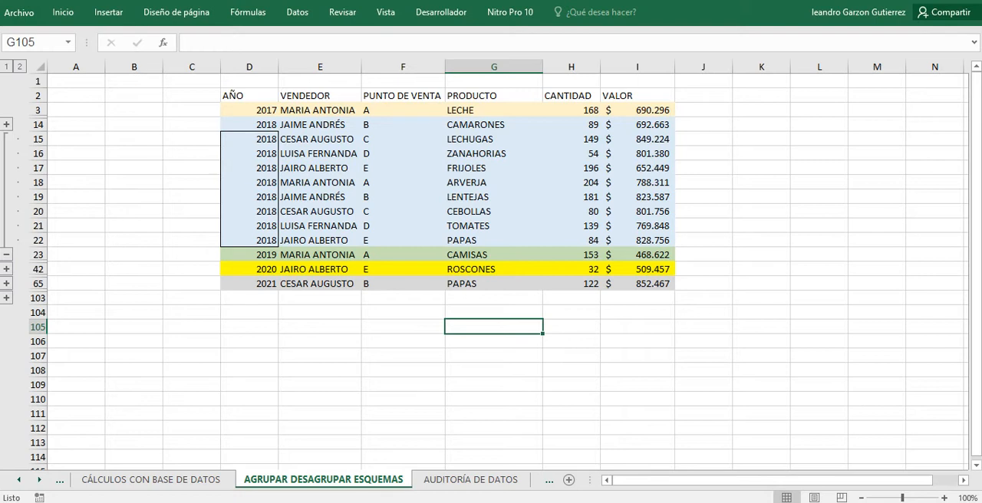
pyautogui.click(7, 254)
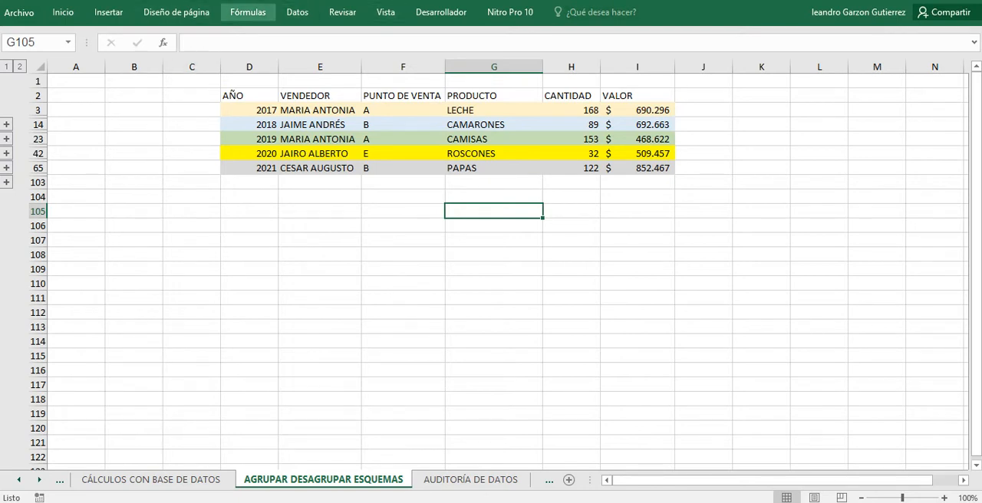
# Keep the ribbon pinned open on the data commands and try to apply Subtotal from an empty cell outside the table.
pyautogui.click(296, 13)
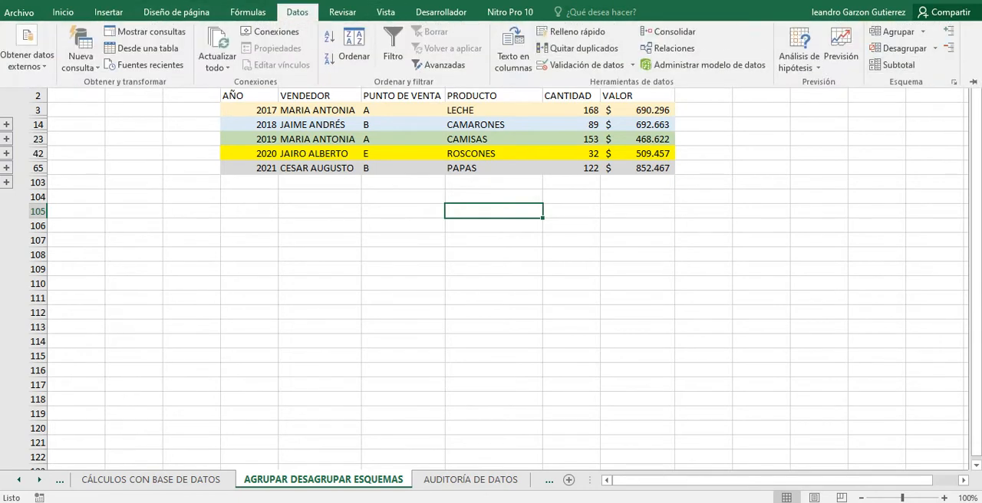
pyautogui.click(972, 82)
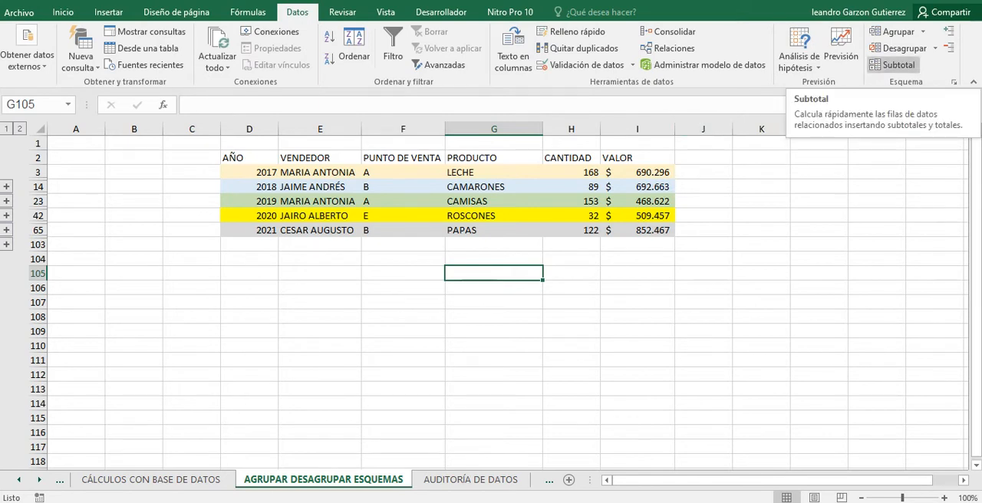
pyautogui.click(893, 65)
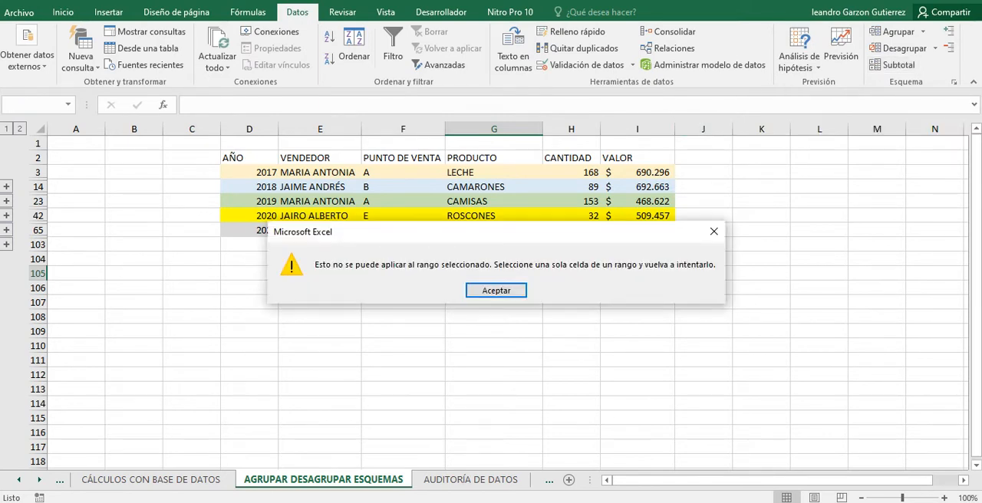
pyautogui.press('Return')
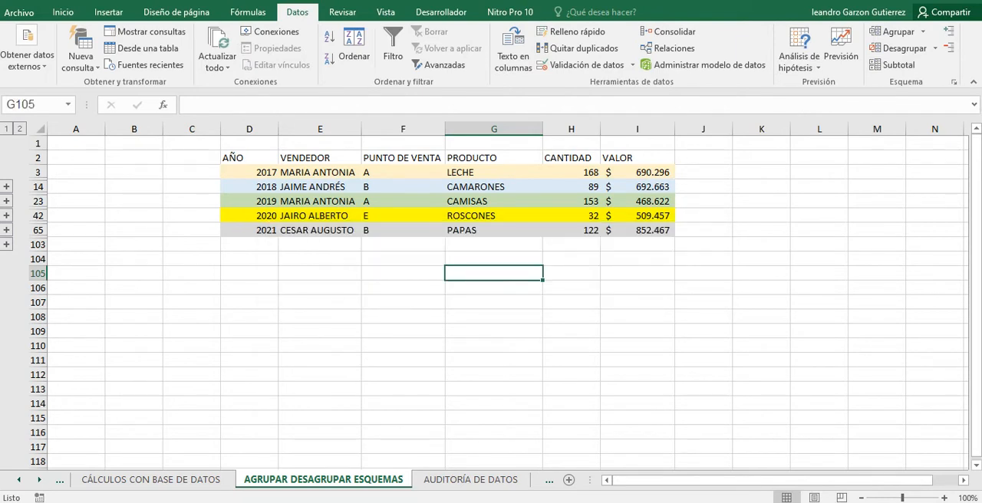
pyautogui.moveTo(249, 172); pyautogui.dragTo(641, 230)
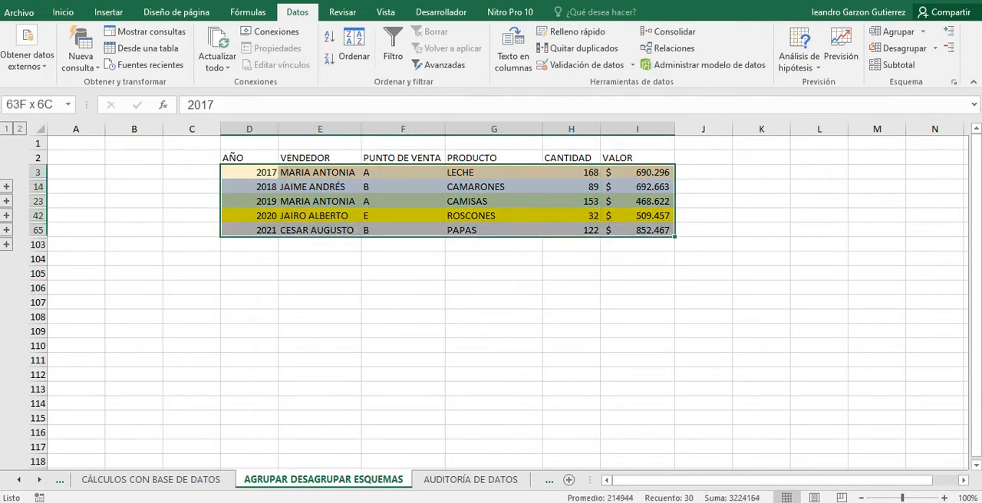
pyautogui.click(893, 64)
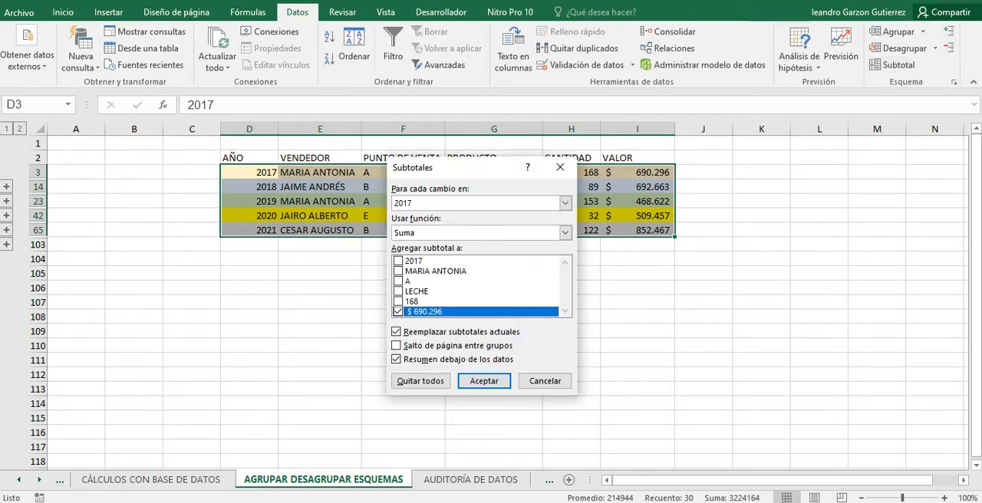
pyautogui.click(560, 166)
pyautogui.moveTo(249, 172); pyautogui.dragTo(640, 230)
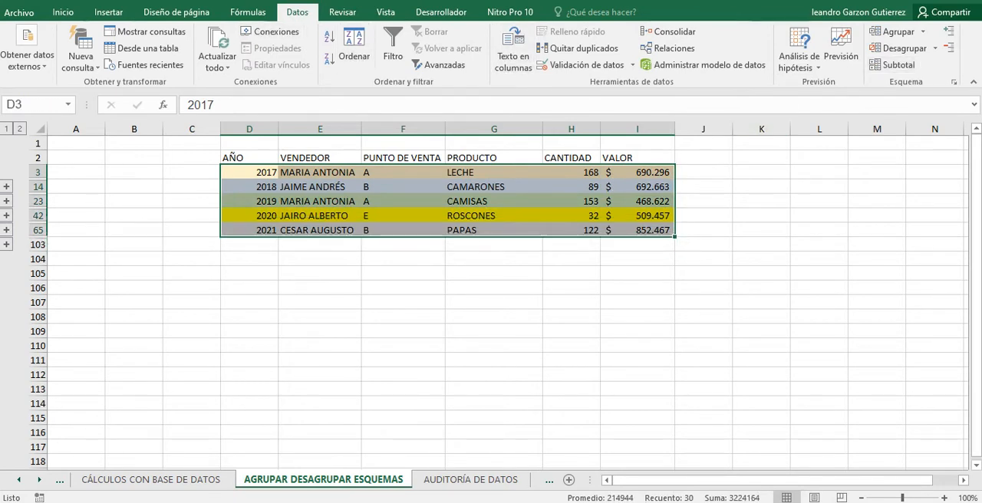
pyautogui.moveTo(249, 172); pyautogui.dragTo(640, 230)
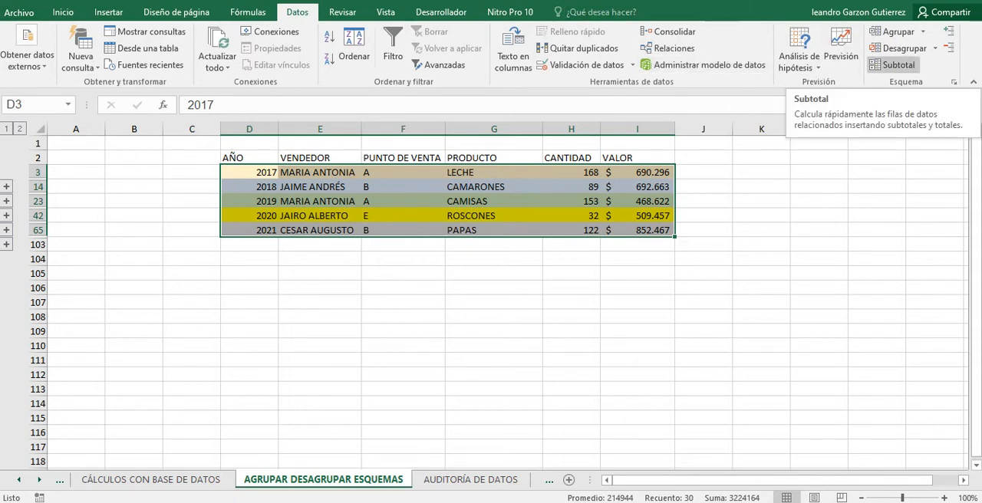
pyautogui.click(893, 64)
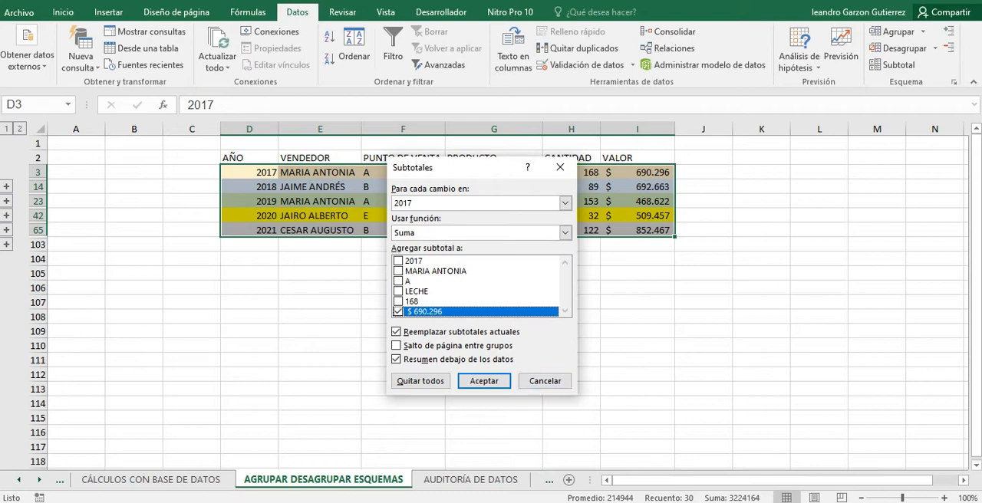
pyautogui.click(544, 380)
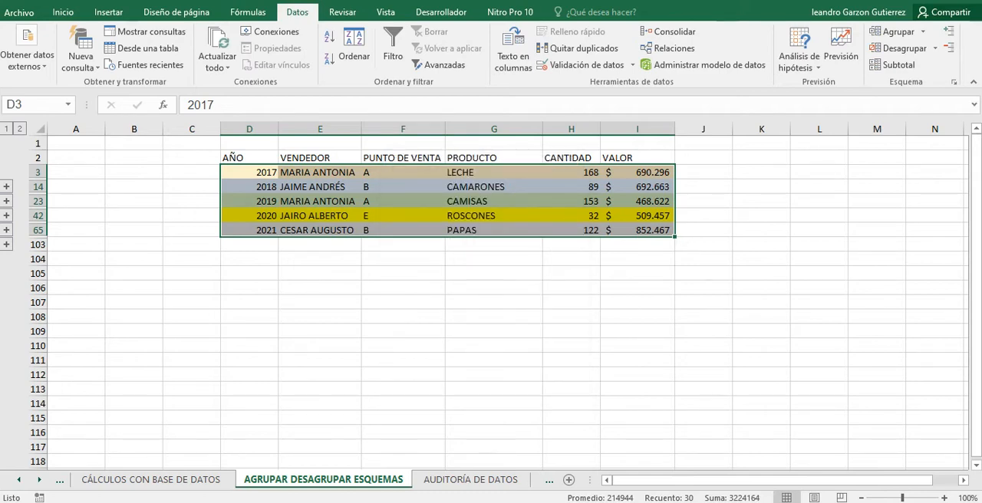
# Insert subtotals in D2:I65, headers included, that sum (Suma) the VALOR column at each change in AÑO, with the summary below the data.
pyautogui.moveTo(248, 157); pyautogui.dragTo(637, 230)
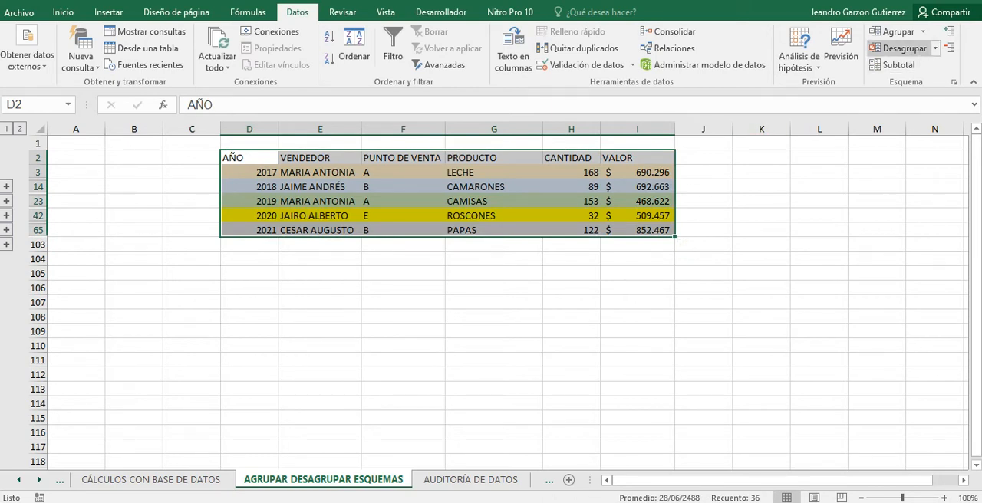
pyautogui.click(893, 65)
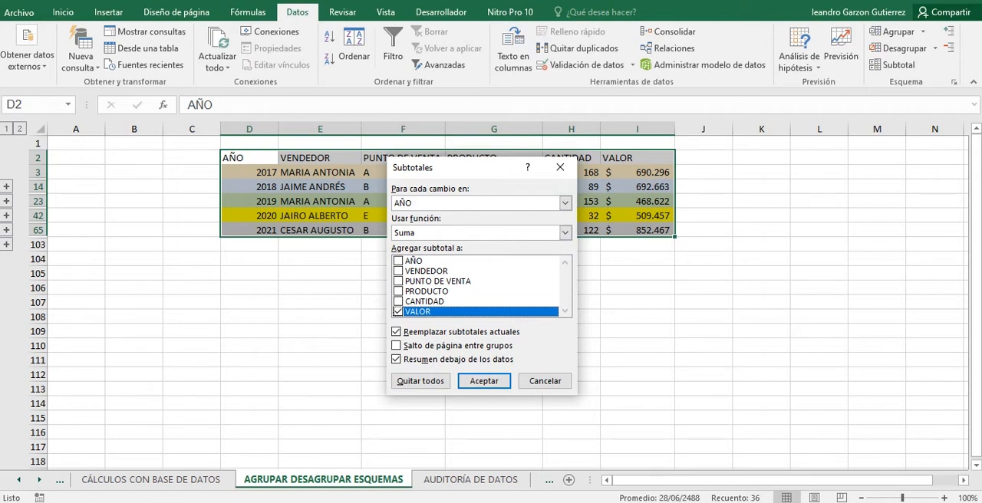
pyautogui.click(398, 262)
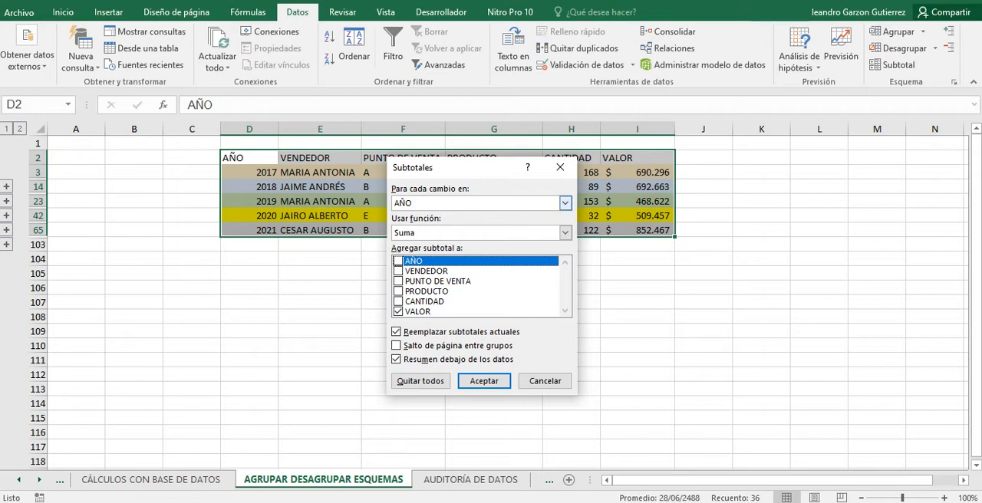
pyautogui.click(565, 202)
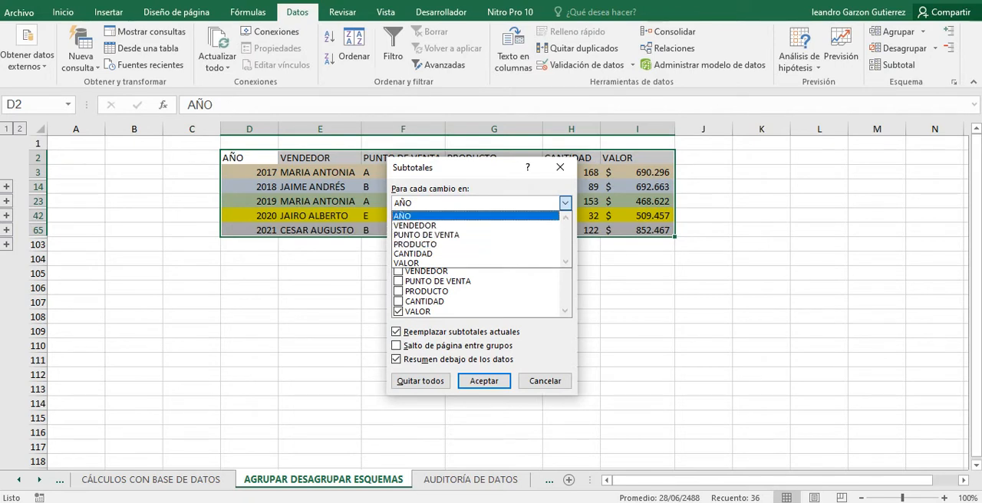
pyautogui.press('Return')
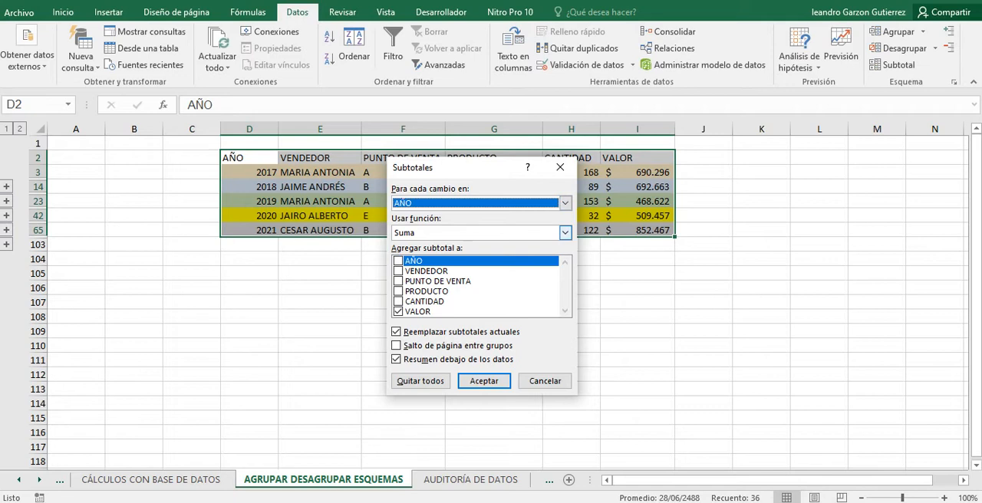
pyautogui.click(565, 233)
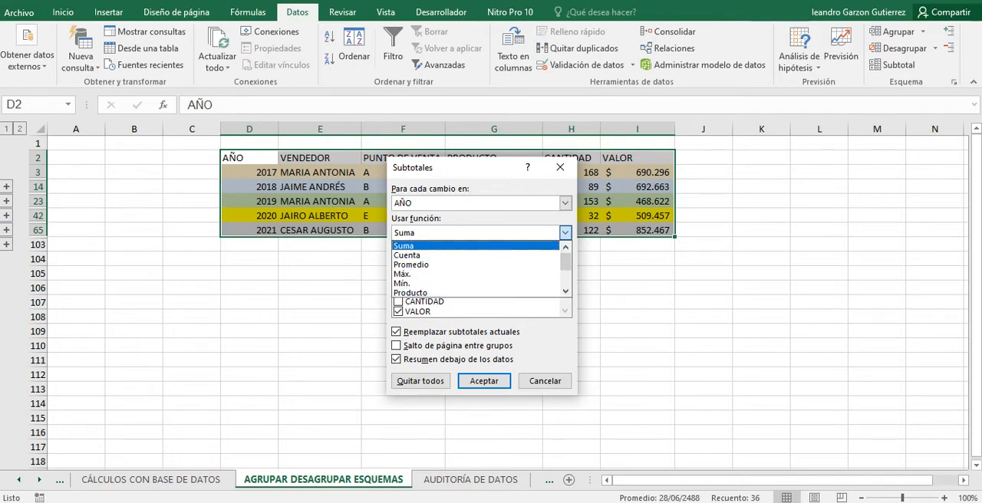
pyautogui.click(460, 246)
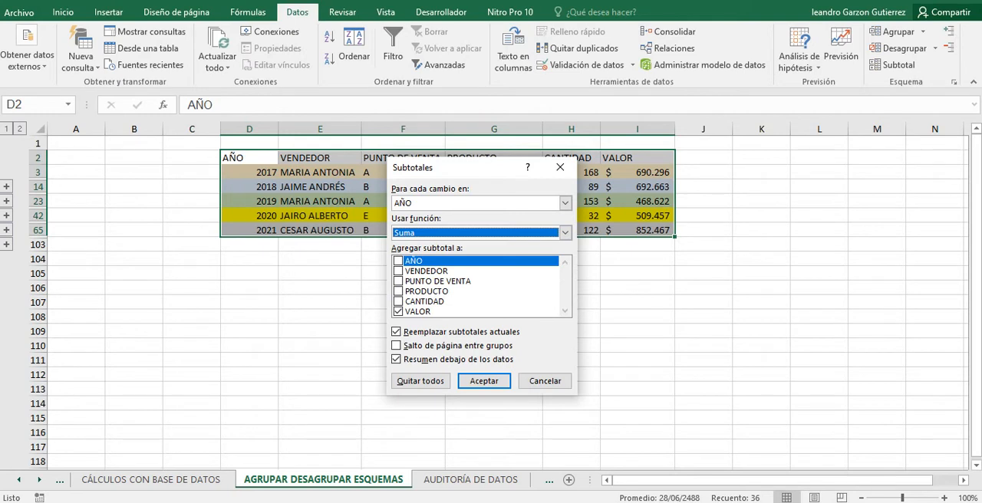
pyautogui.click(398, 311)
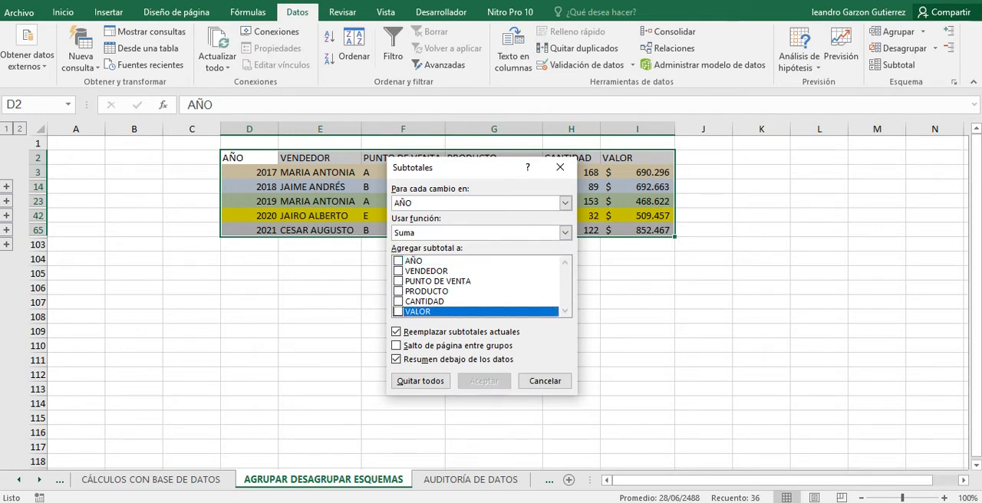
pyautogui.click(398, 311)
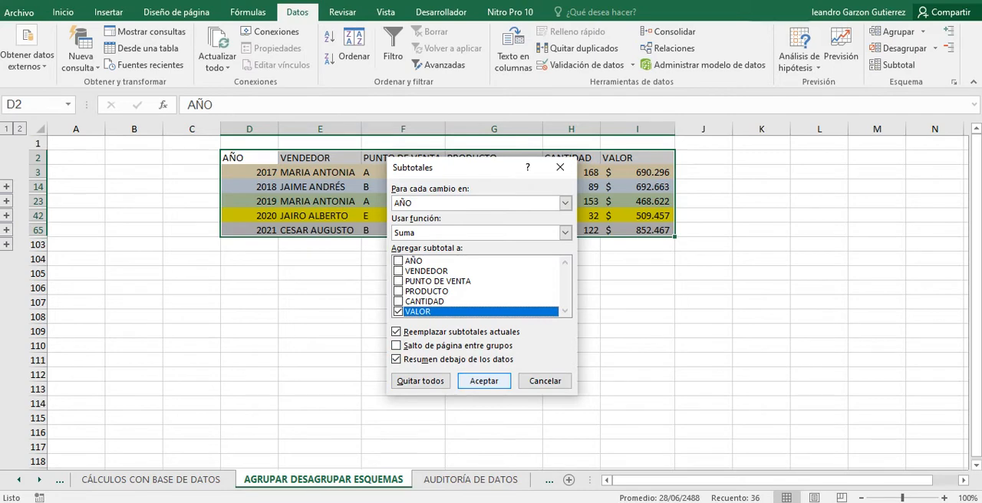
pyautogui.press('Return')
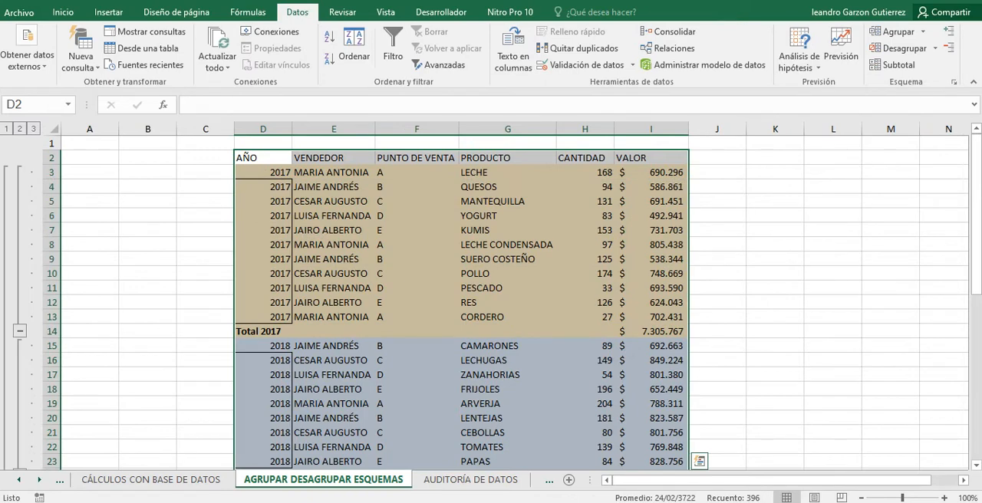
# Examine the SUBTOTALES formulas in the VALOR column's yearly total rows, from 2017 down to the 2021 record.
pyautogui.click(416, 361)
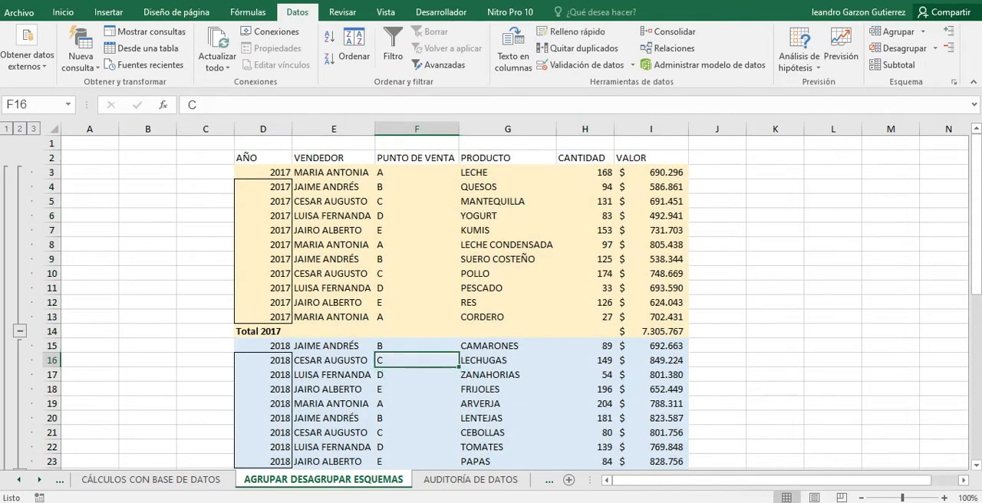
pyautogui.scroll(-1, 417, 360)
pyautogui.click(650, 287)
pyautogui.scroll(1, 650, 288)
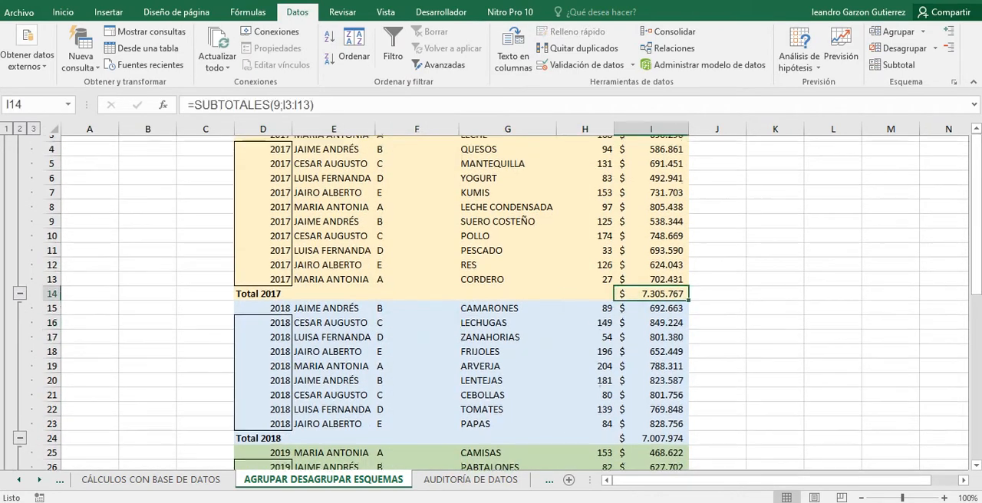
pyautogui.scroll(-4, 651, 288)
pyautogui.scroll(-2, 506, 303)
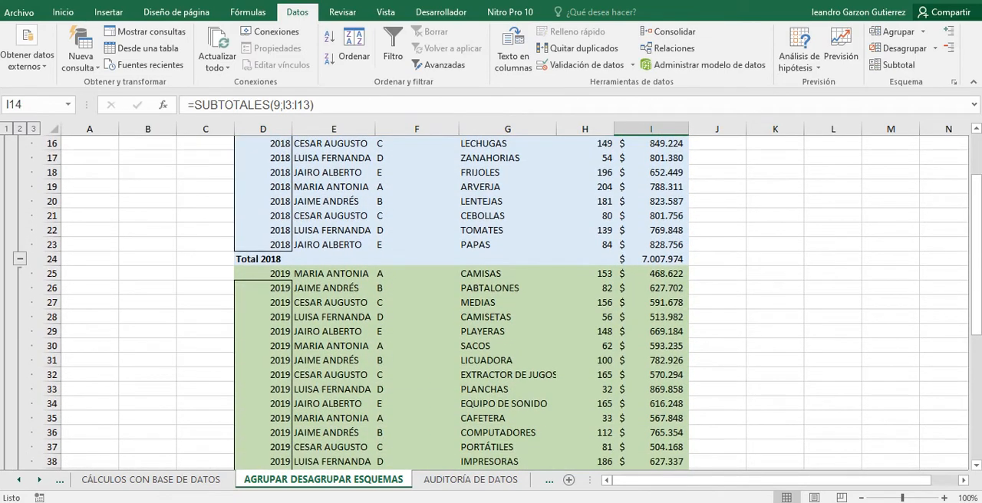
pyautogui.click(651, 259)
pyautogui.scroll(-3, 650, 259)
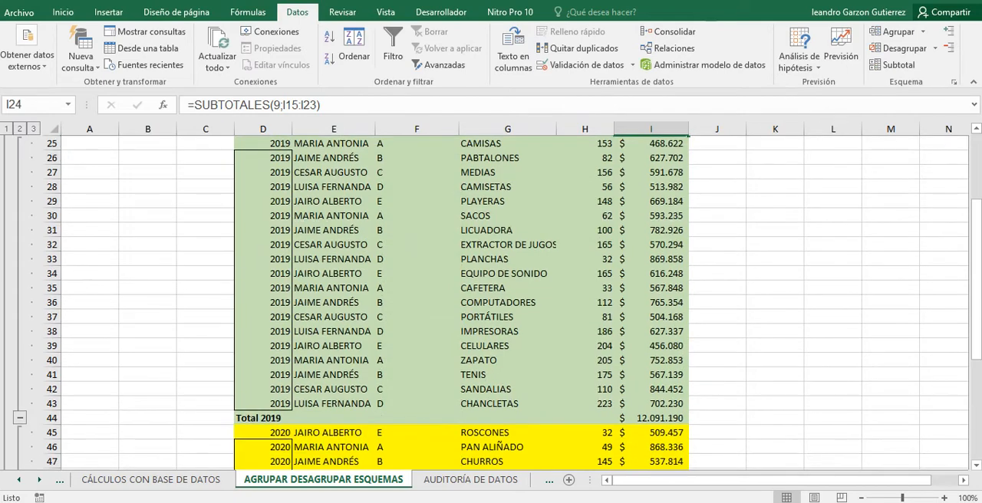
pyautogui.click(651, 417)
pyautogui.scroll(-11, 651, 418)
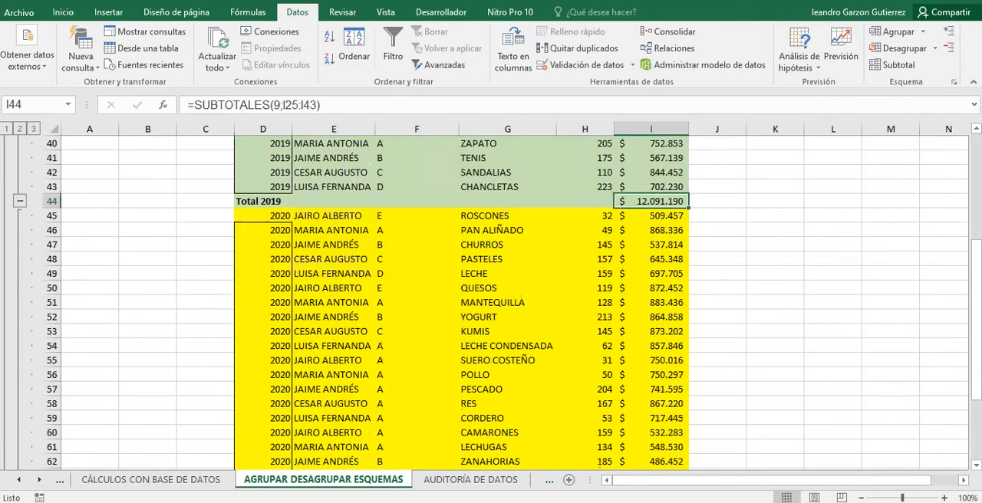
pyautogui.click(650, 282)
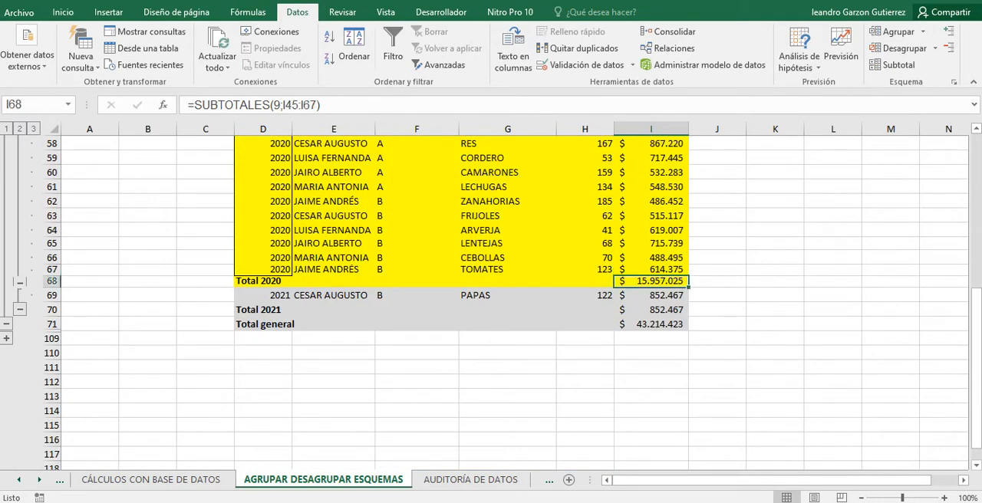
pyautogui.click(650, 295)
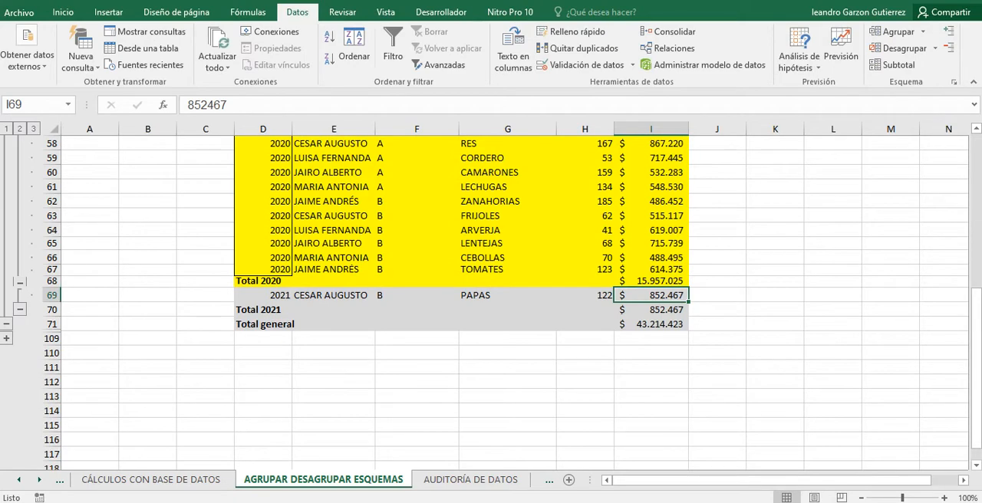
# Expand the collapsed group of 2021 rows and compare its records with the yearly totals and Total general above them.
pyautogui.click(6, 338)
pyautogui.scroll(-10, 506, 303)
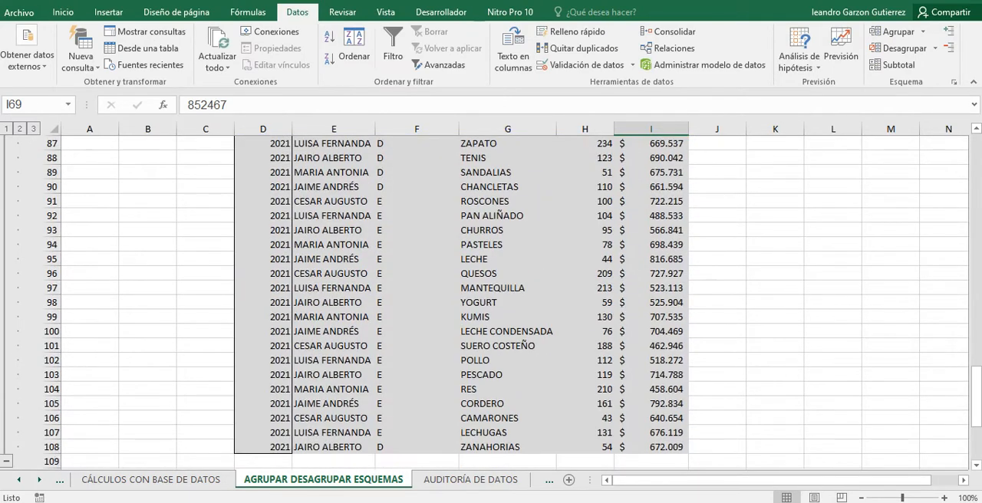
pyautogui.scroll(5, 506, 303)
pyautogui.scroll(5, 507, 302)
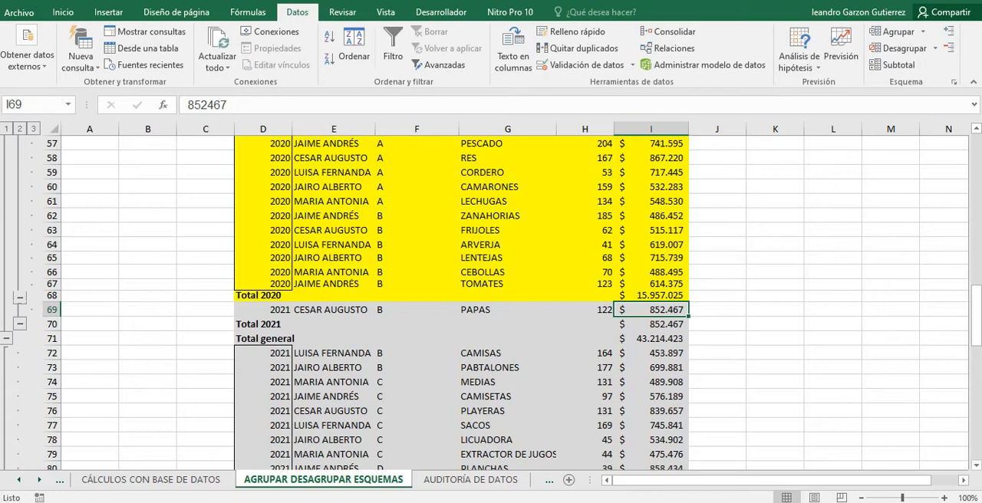
pyautogui.scroll(-2, 491, 307)
pyautogui.scroll(2, 490, 306)
pyautogui.scroll(-2, 491, 307)
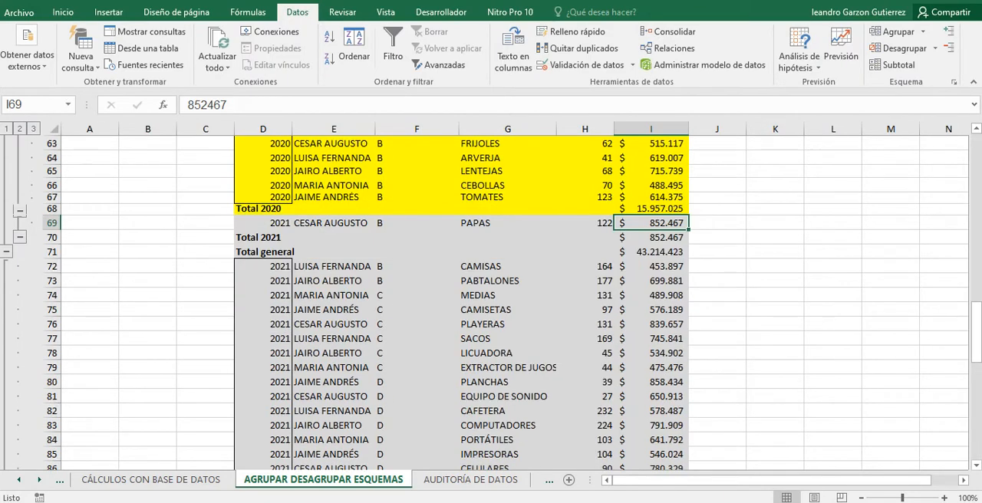
pyautogui.scroll(5, 598, 439)
pyautogui.scroll(-1, 598, 440)
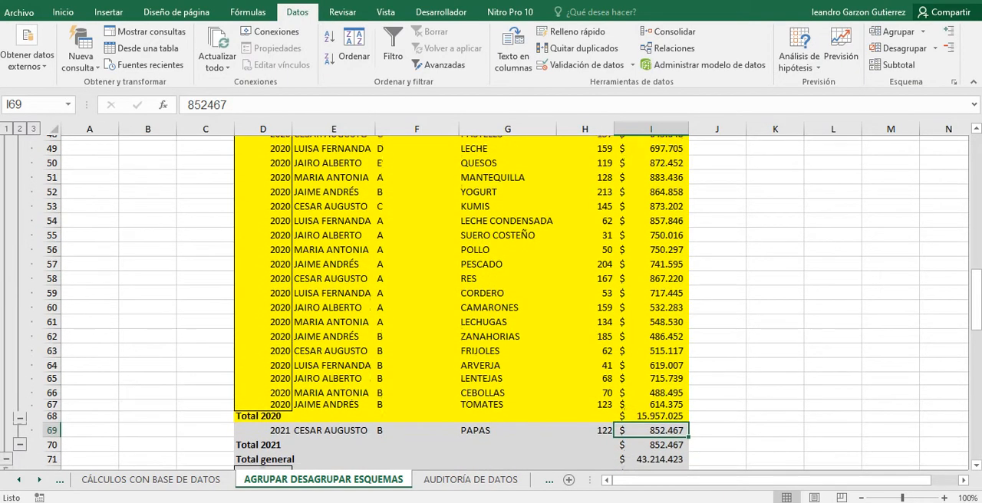
pyautogui.scroll(16, 491, 307)
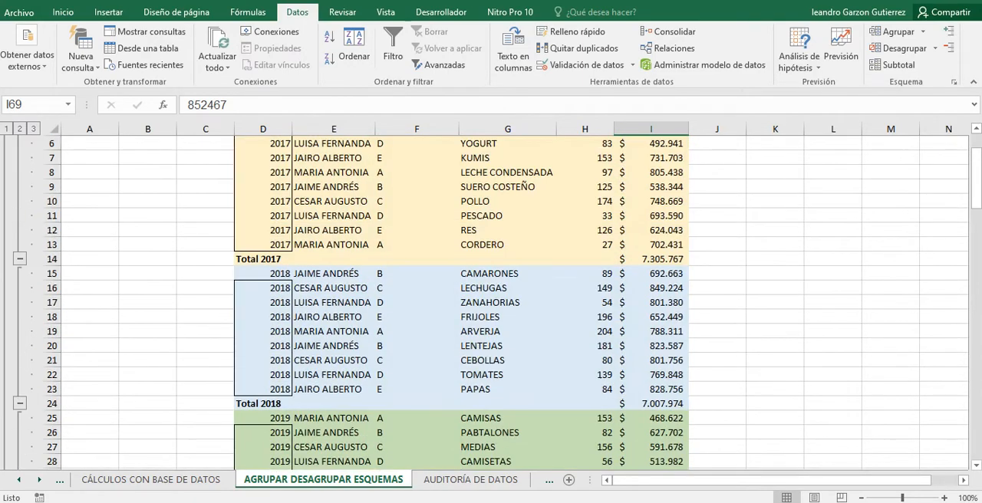
# Compare the 2021 records below Total general with the single 2021 record above Total 2021, selecting D69:I69.
pyautogui.moveTo(263, 157); pyautogui.dragTo(680, 450)
pyautogui.click(417, 393)
pyautogui.scroll(-4, 416, 392)
pyautogui.scroll(9, 491, 307)
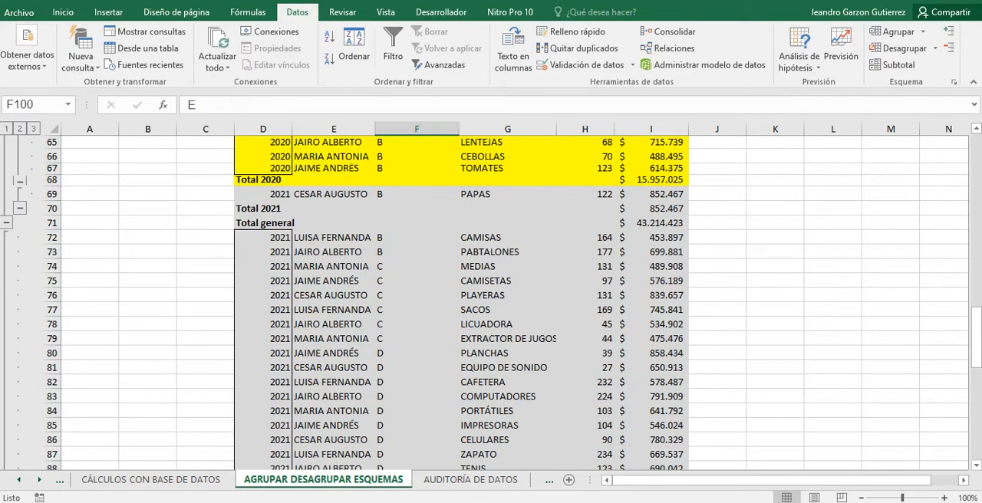
pyautogui.scroll(16, 491, 307)
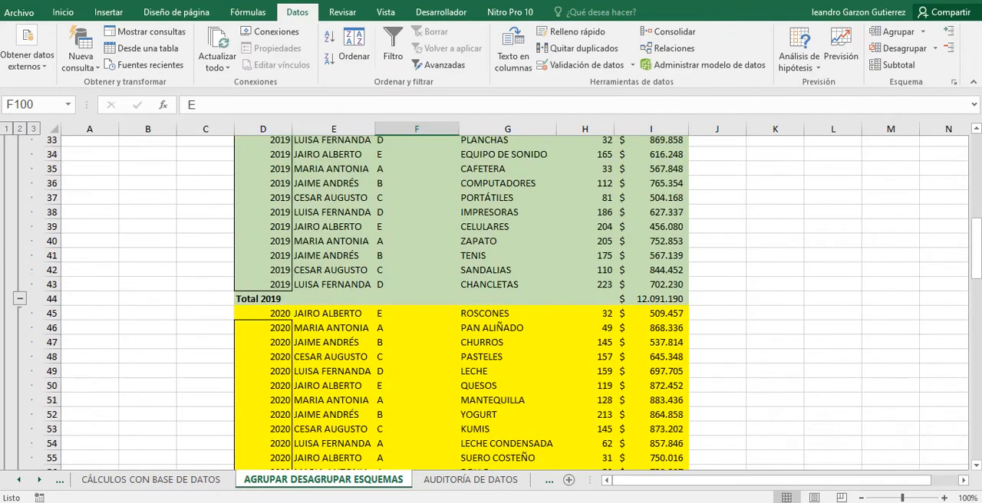
pyautogui.scroll(-15, 491, 307)
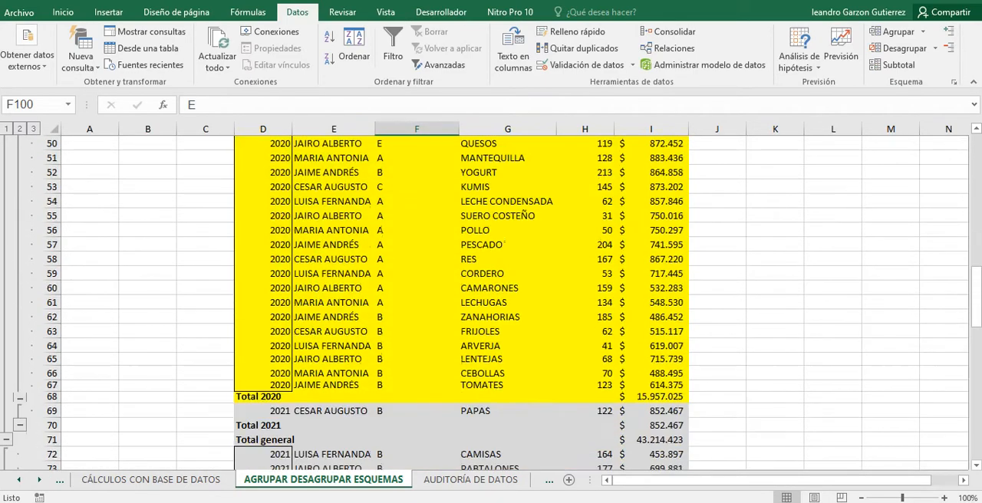
pyautogui.moveTo(263, 238); pyautogui.dragTo(650, 237)
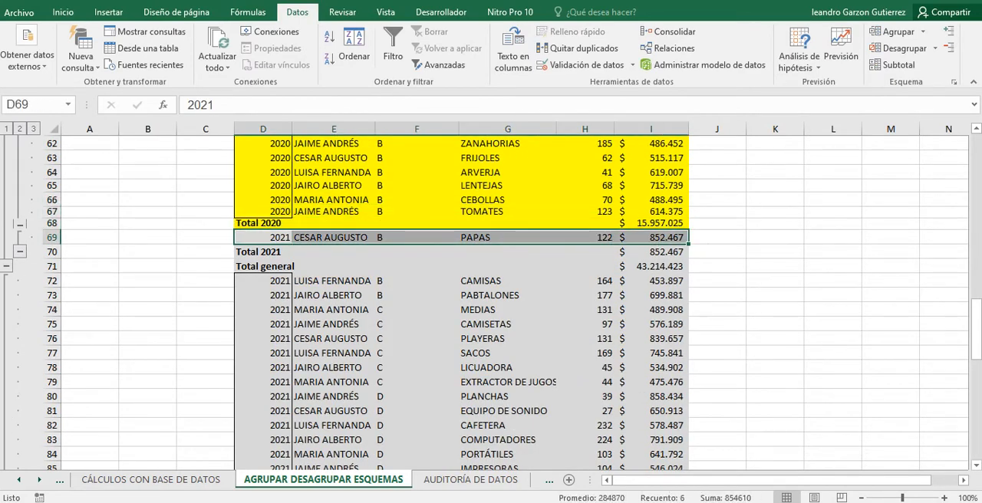
pyautogui.click(147, 251)
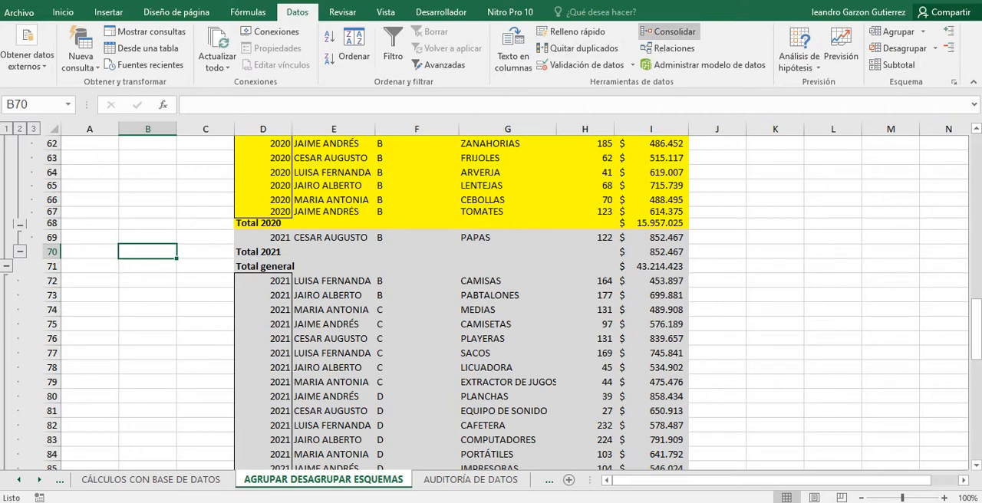
# Undo the expansion of the 2021 group and the insertion of the yearly VALOR subtotals.
pyautogui.scroll(14, 460, 303)
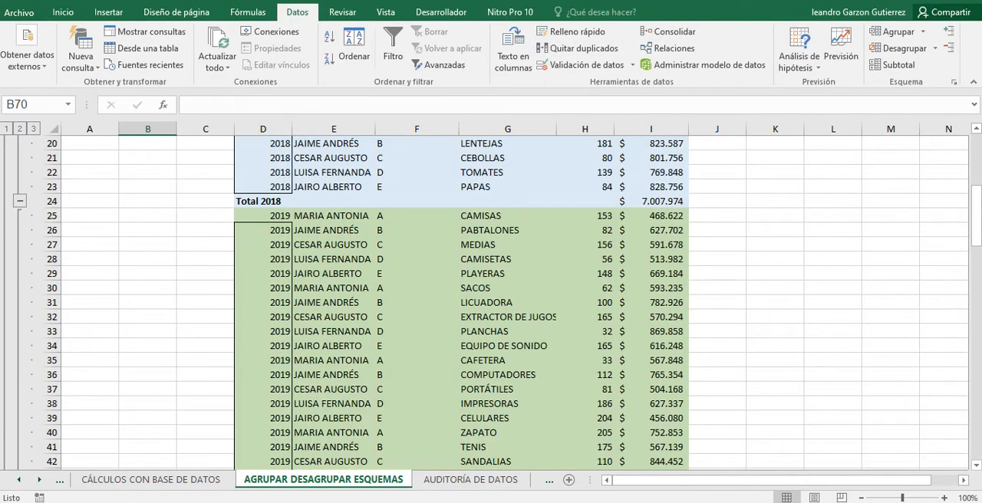
pyautogui.scroll(6, 460, 303)
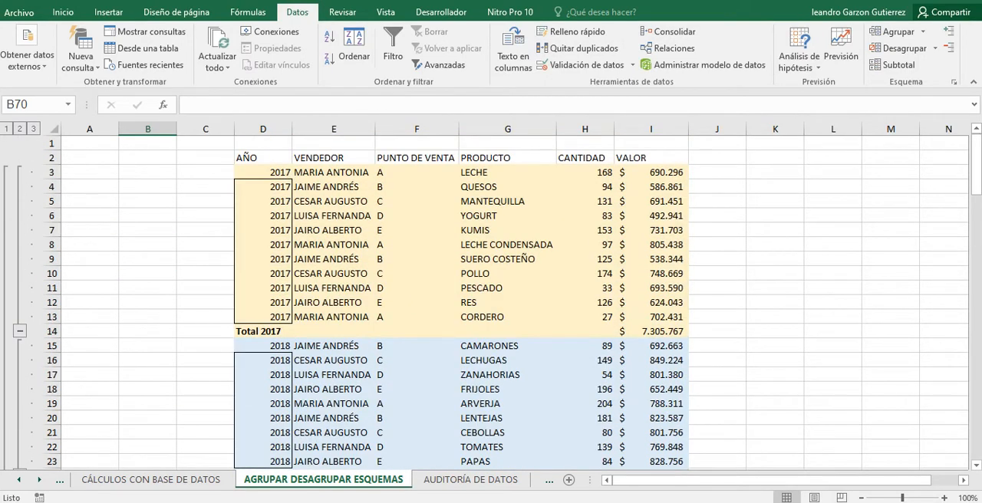
pyautogui.click(43, 1)
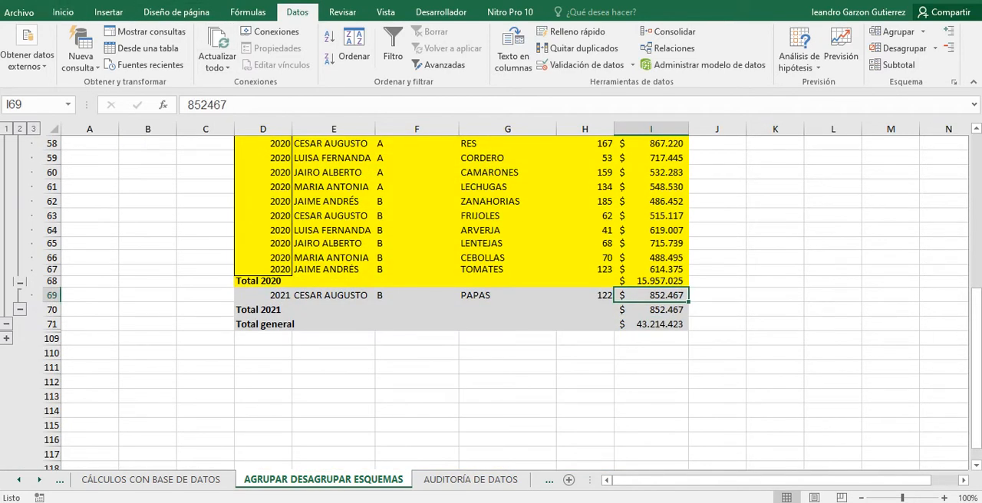
pyautogui.click(45, 1)
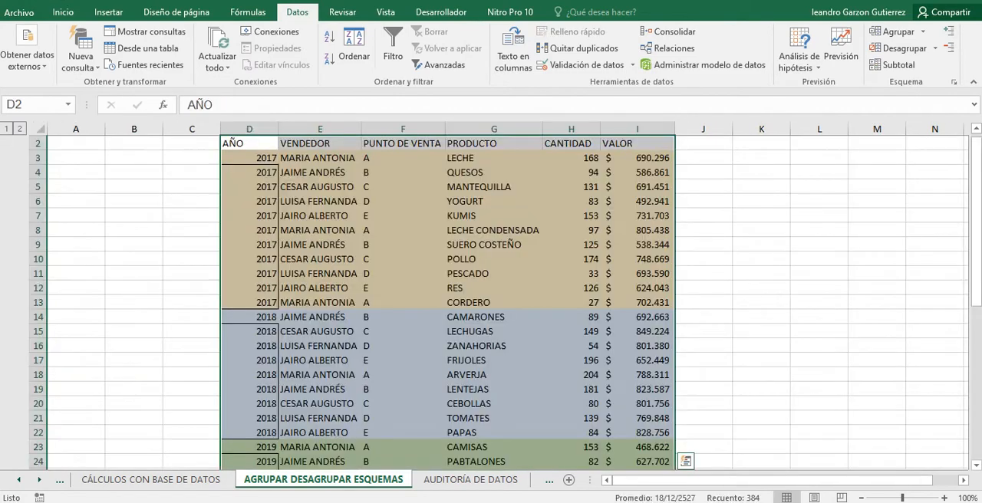
# Expand the collapsed 2021 group and ungroup D65:D102 by rows (Filas).
pyautogui.click(402, 389)
pyautogui.scroll(-8, 403, 387)
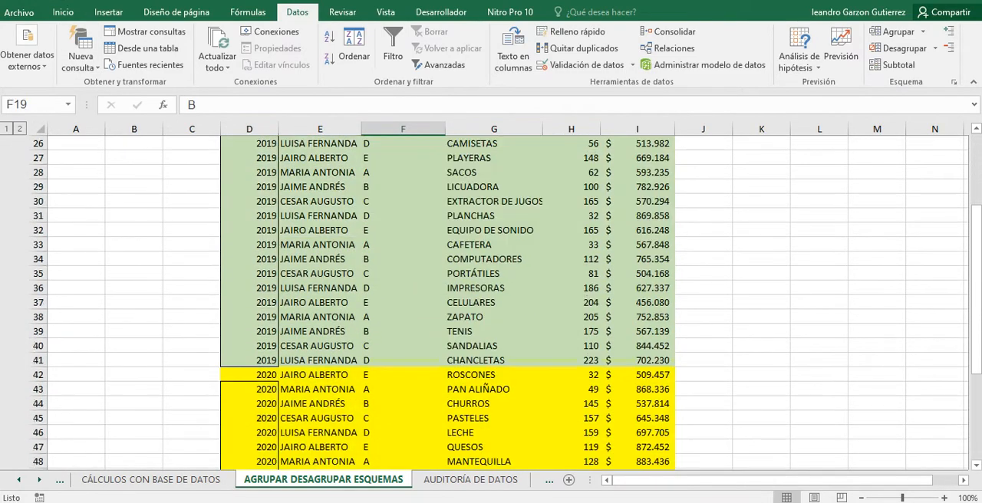
pyautogui.scroll(-10, 499, 299)
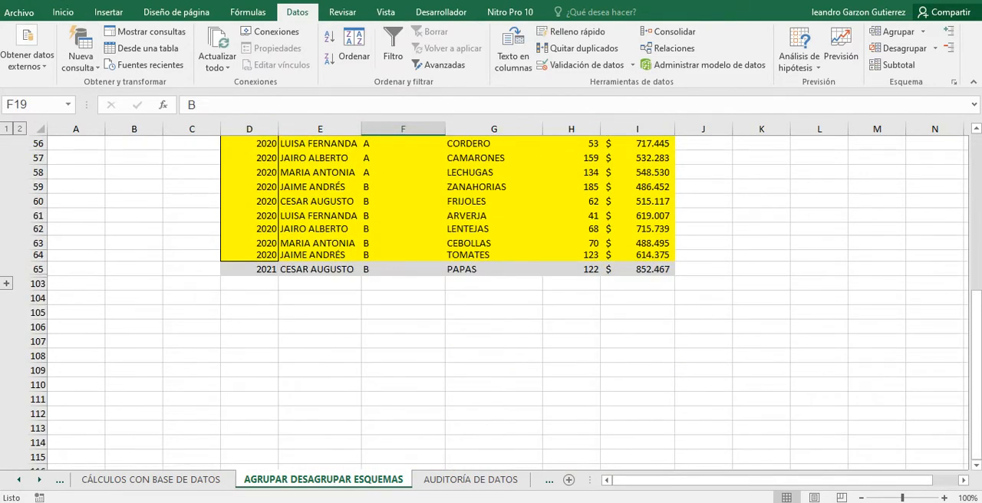
pyautogui.click(6, 284)
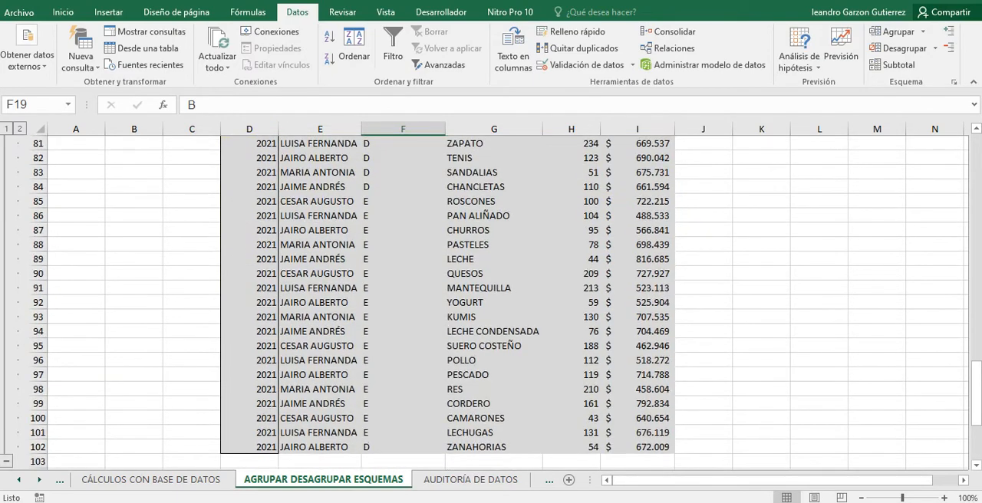
pyautogui.click(249, 360)
pyautogui.scroll(3, 249, 360)
pyautogui.scroll(3, 491, 299)
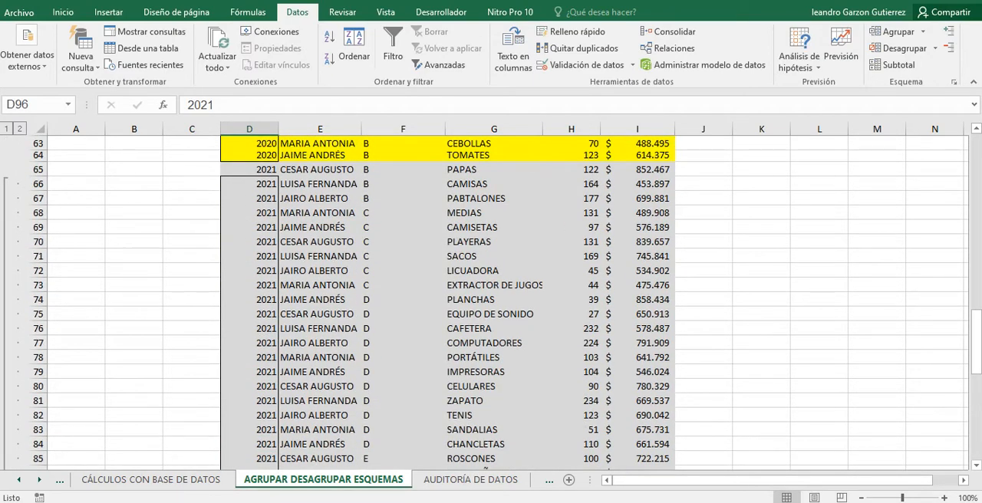
pyautogui.moveTo(249, 169); pyautogui.dragTo(277, 454)
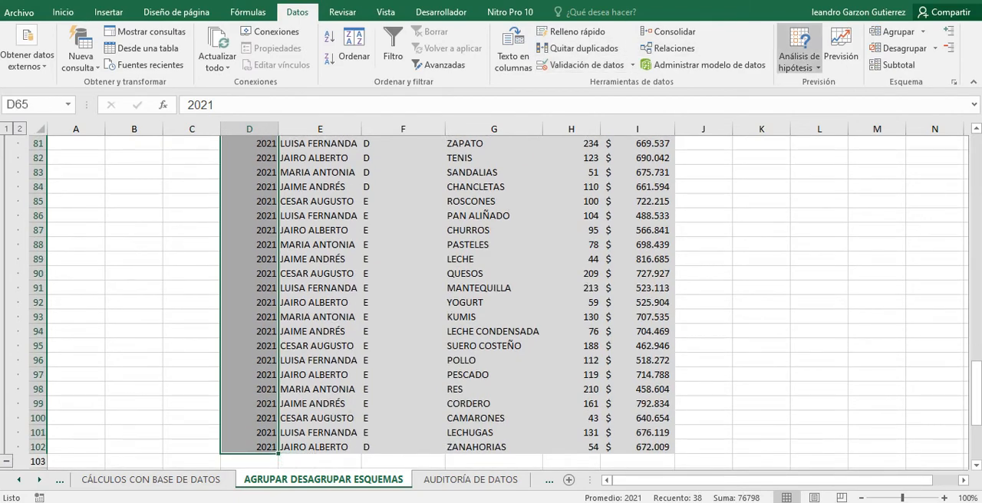
pyautogui.click(898, 48)
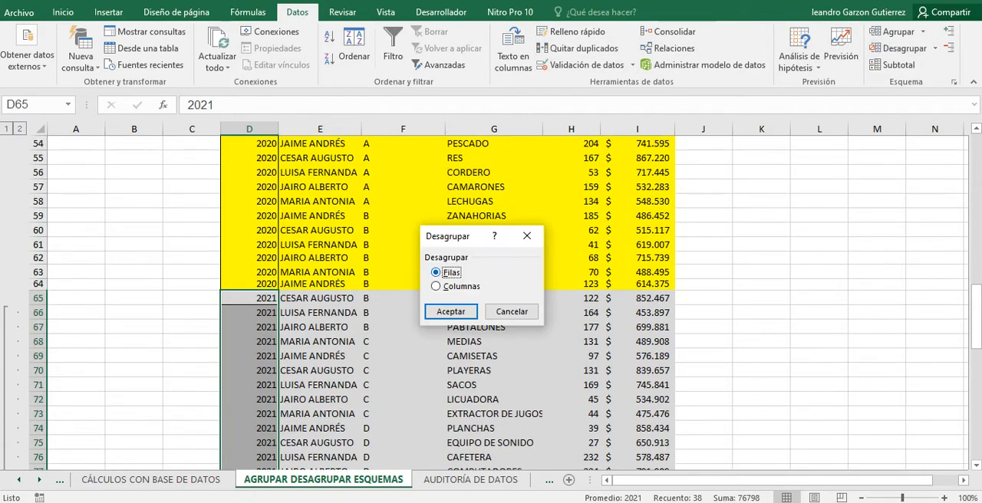
pyautogui.click(450, 311)
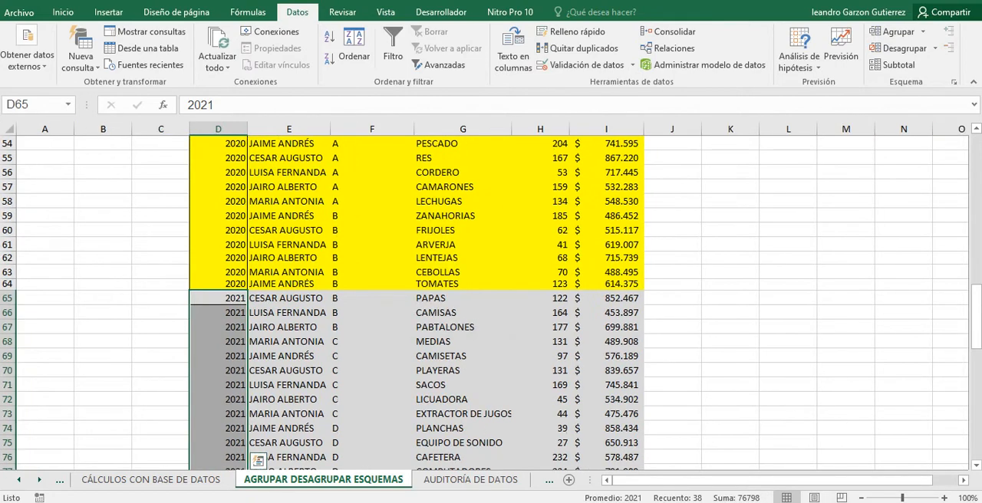
# Examine the ungrouped 2021 records by selecting whole rows, starting from rows 65 and 66 and continuing down the table.
pyautogui.scroll(-2, 491, 306)
pyautogui.scroll(-1, 103, 302)
pyautogui.click(104, 302)
pyautogui.scroll(2, 103, 302)
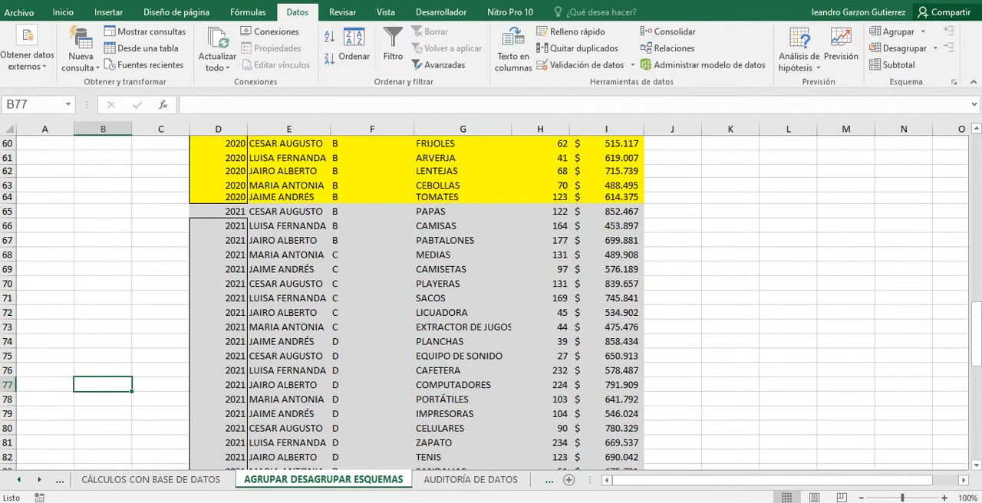
pyautogui.moveTo(8, 211); pyautogui.dragTo(8, 438)
pyautogui.scroll(7, 491, 307)
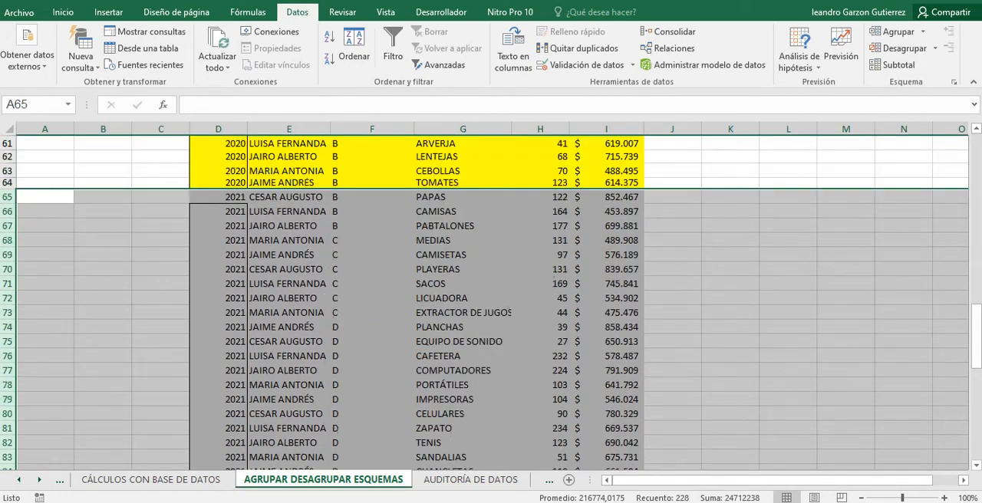
pyautogui.click(160, 226)
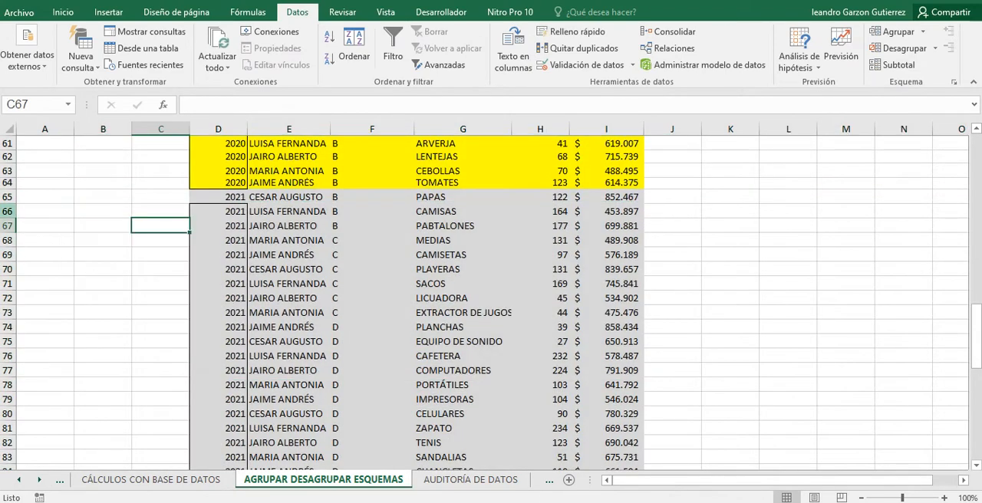
pyautogui.moveTo(7, 211); pyautogui.dragTo(7, 406)
pyautogui.click(161, 317)
pyautogui.scroll(12, 160, 317)
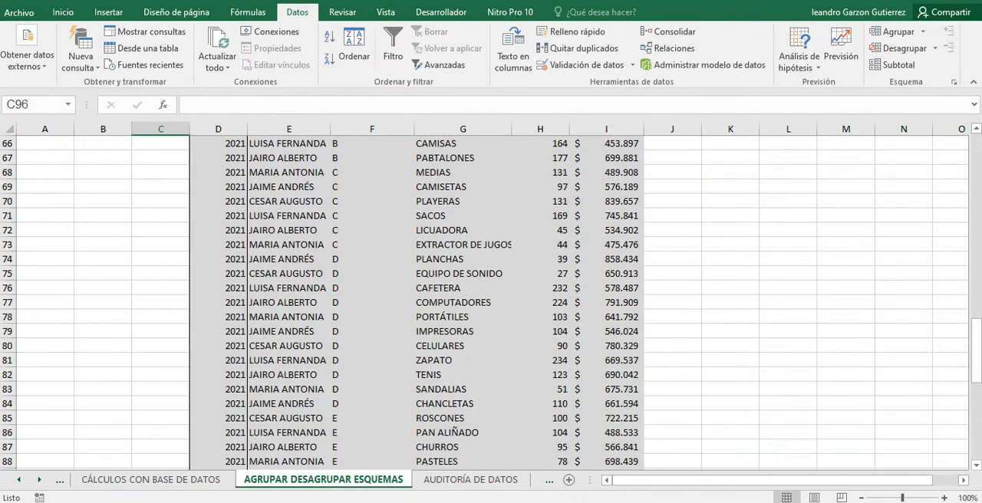
pyautogui.click(218, 399)
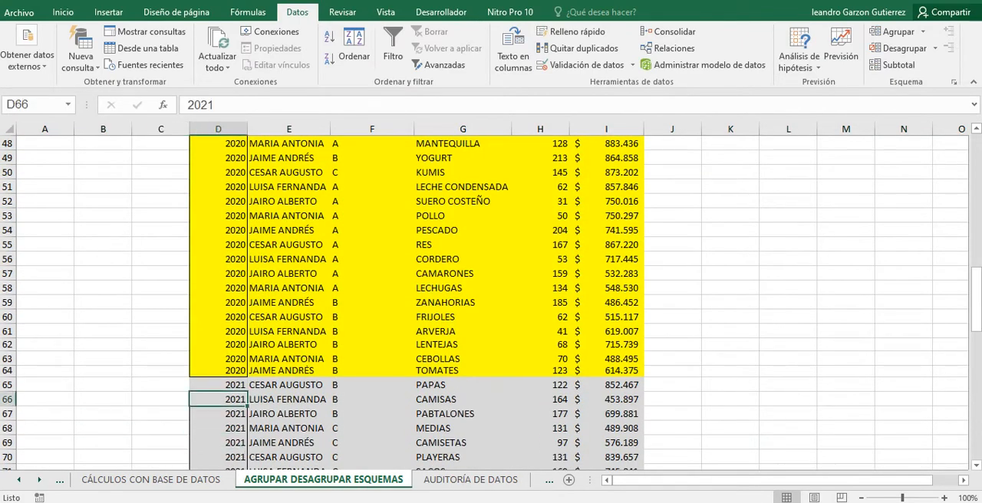
pyautogui.hotkey('ctrl', 'c')
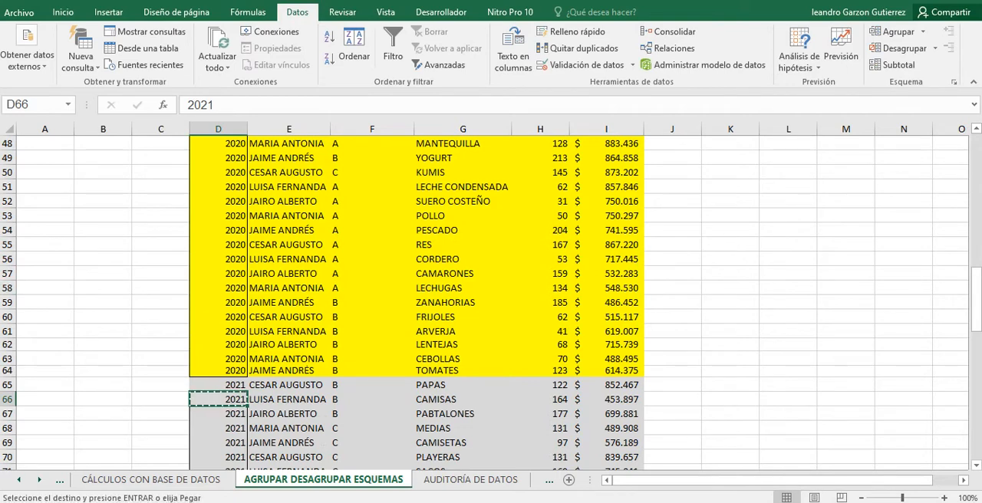
pyautogui.press('Up')
pyautogui.press('Escape')
pyautogui.press('Down')
pyautogui.press('Down')
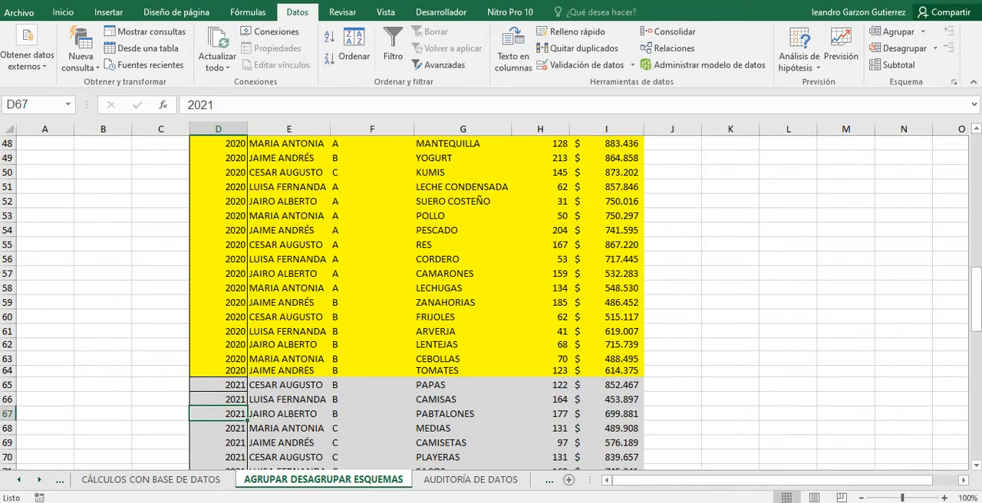
# Remove the borders from D65, the first 2021 year cell, and apply a top border (Borde superior) to it.
pyautogui.press('Up')
pyautogui.press('Up')
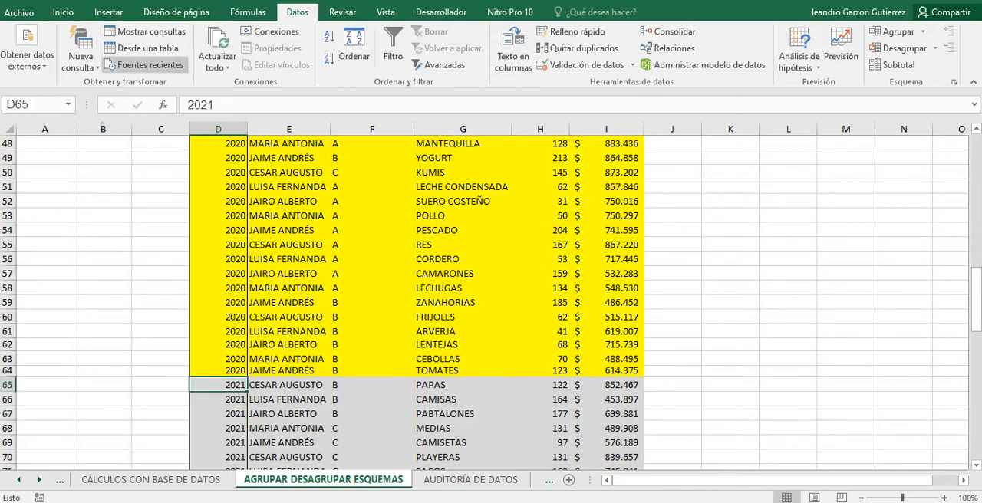
pyautogui.click(63, 12)
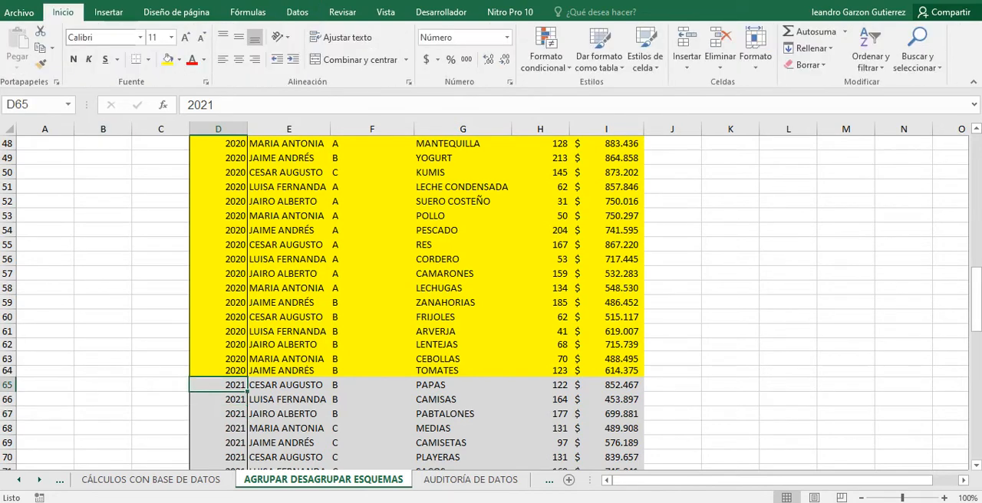
pyautogui.click(149, 60)
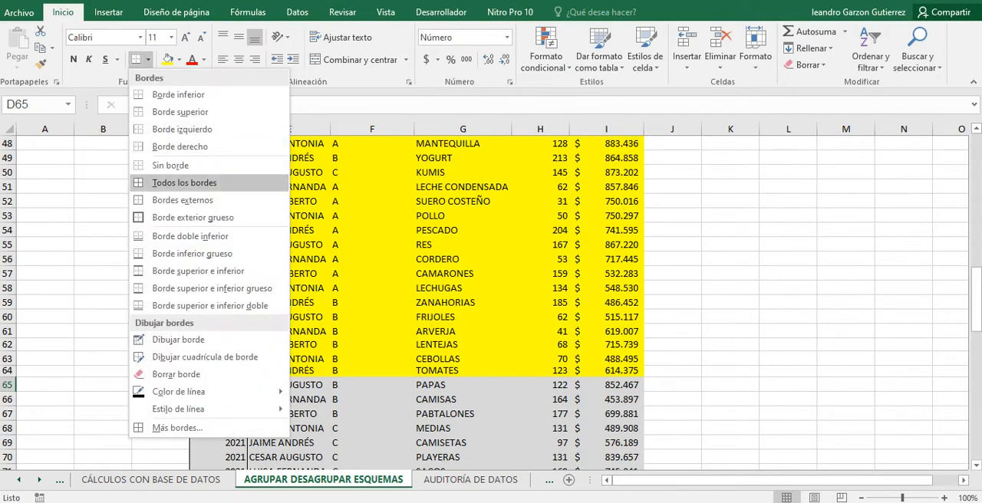
pyautogui.click(167, 166)
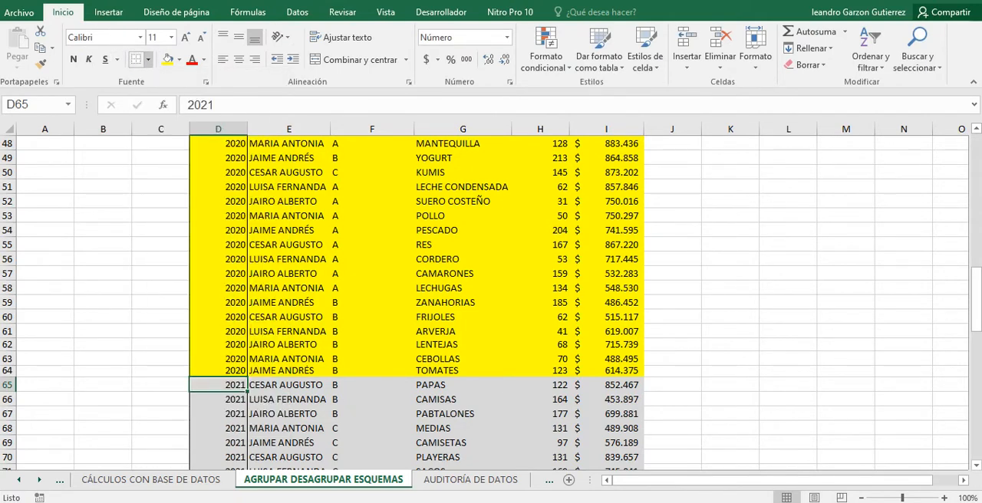
pyautogui.click(148, 59)
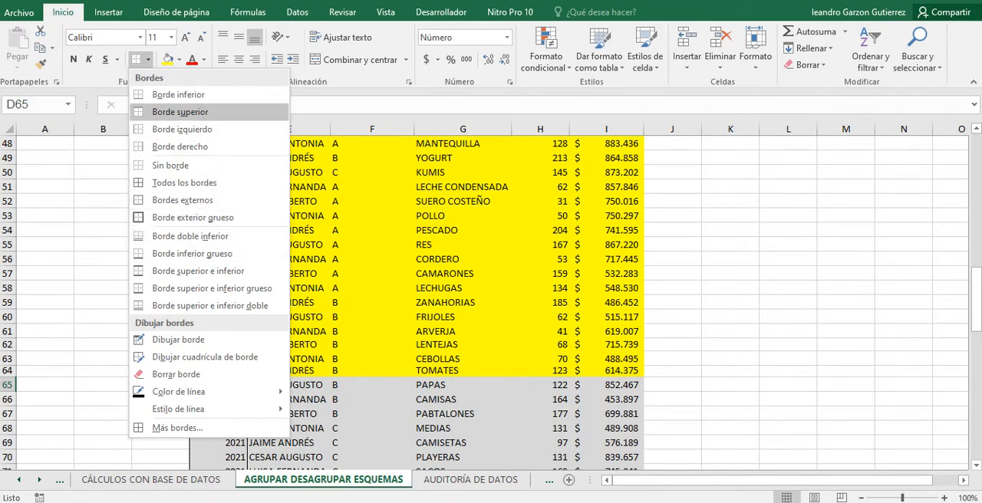
pyautogui.click(148, 60)
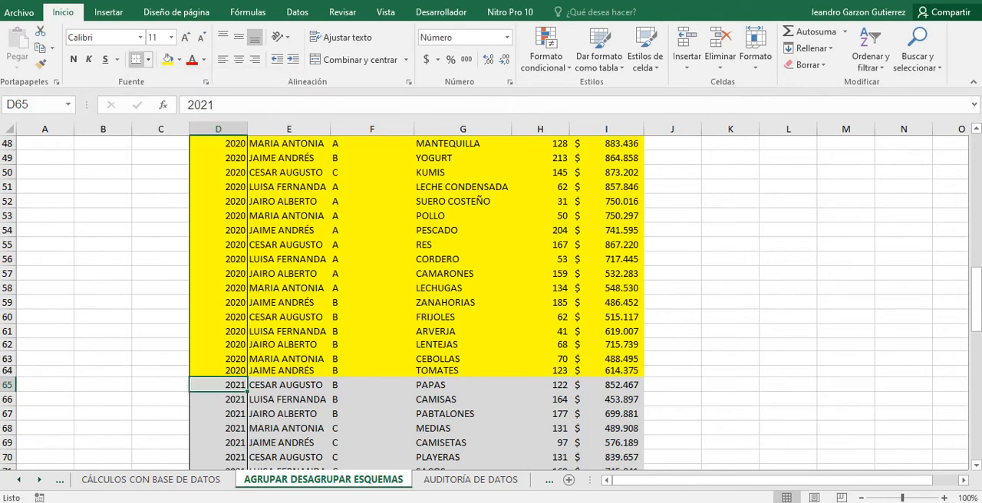
pyautogui.click(148, 60)
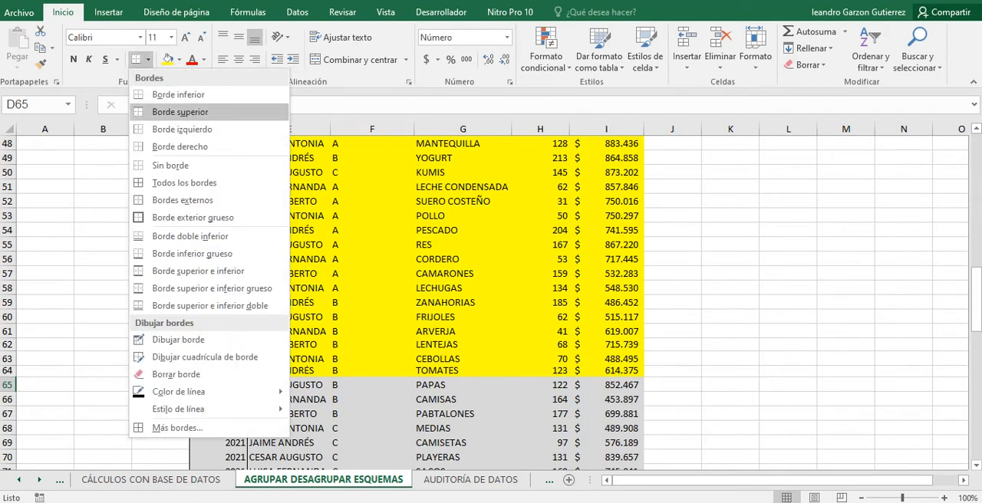
pyautogui.click(180, 112)
pyautogui.click(160, 345)
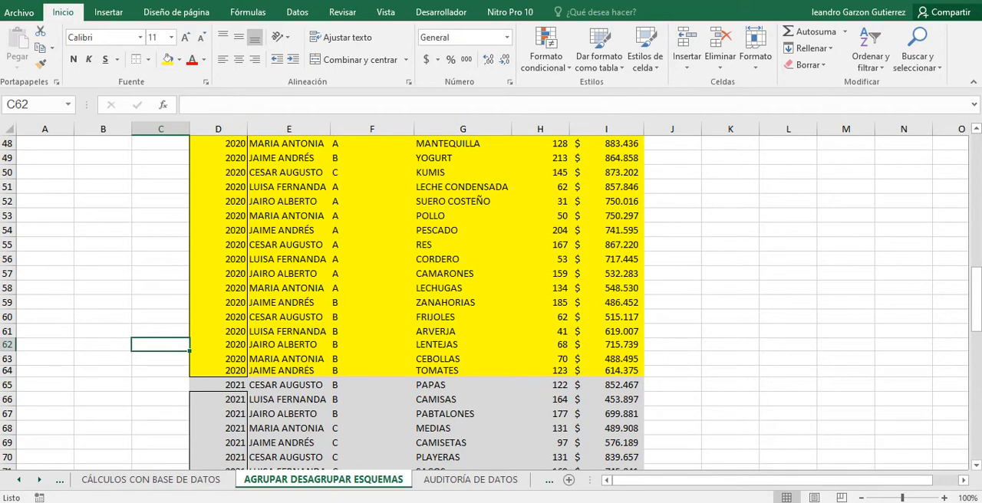
# Group the 2021 records in rows 66 to 102, leaving row 65 out of the group.
pyautogui.moveTo(8, 399); pyautogui.dragTo(8, 353)
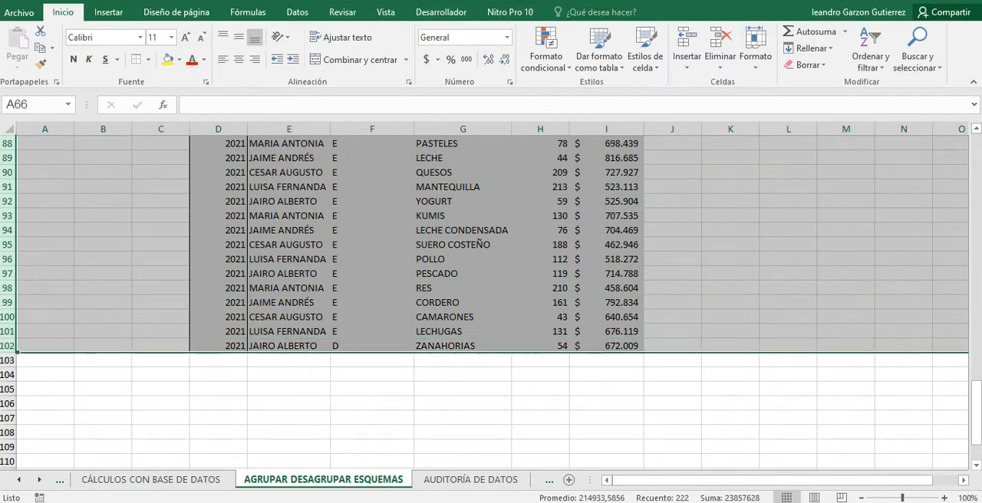
pyautogui.click(385, 12)
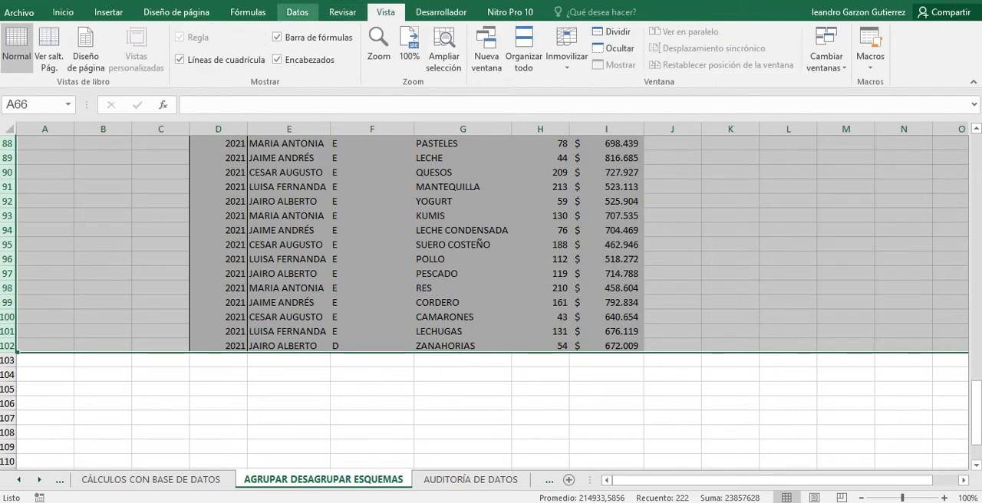
pyautogui.click(298, 11)
pyautogui.click(895, 31)
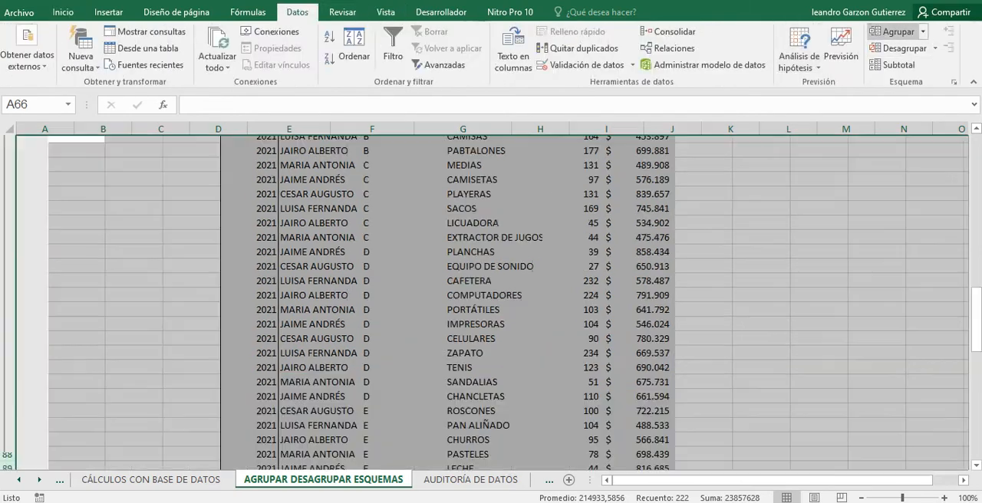
pyautogui.click(192, 356)
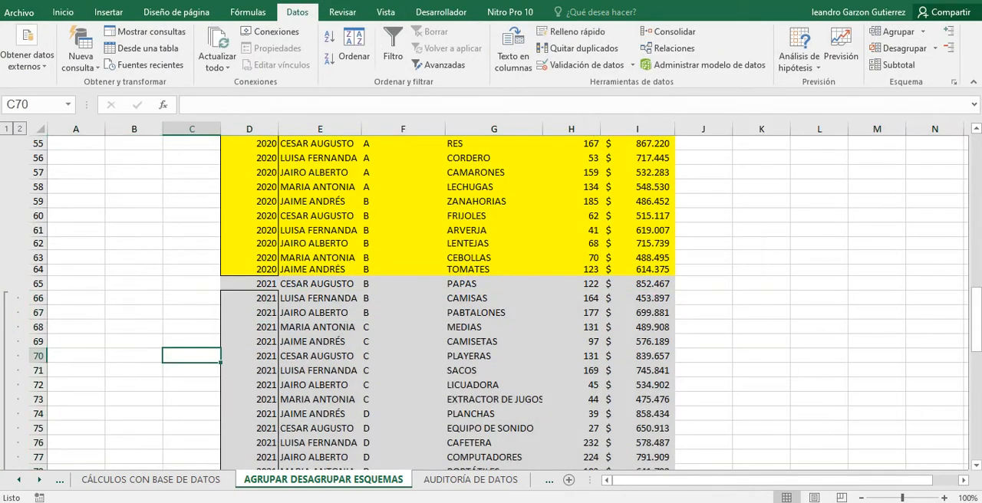
# Collapse the 2021 group of rows 66 to 102 and expand it again.
pyautogui.scroll(-10, 192, 356)
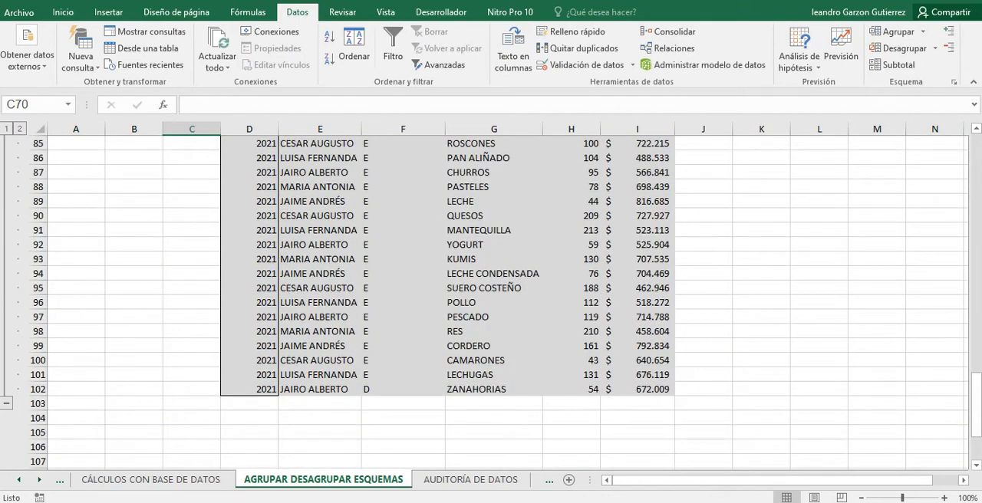
pyautogui.click(6, 402)
pyautogui.scroll(6, 499, 269)
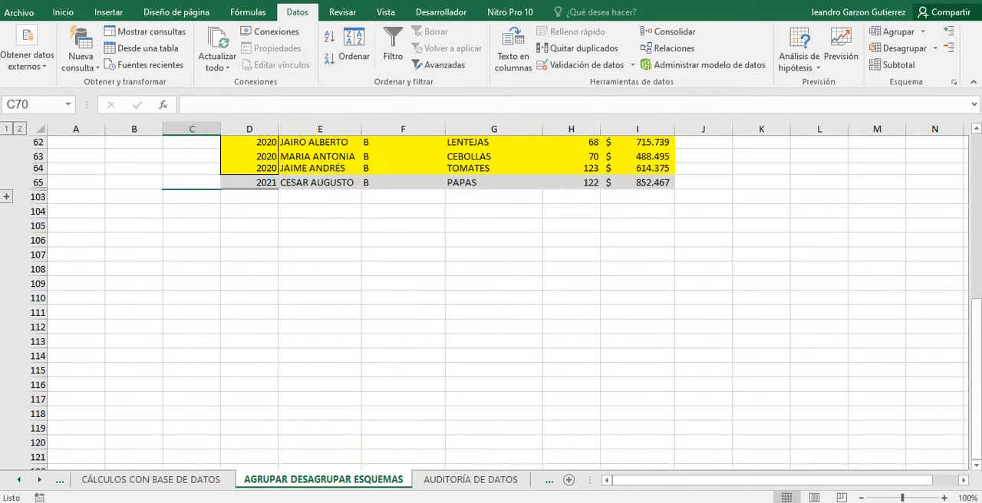
pyautogui.click(6, 413)
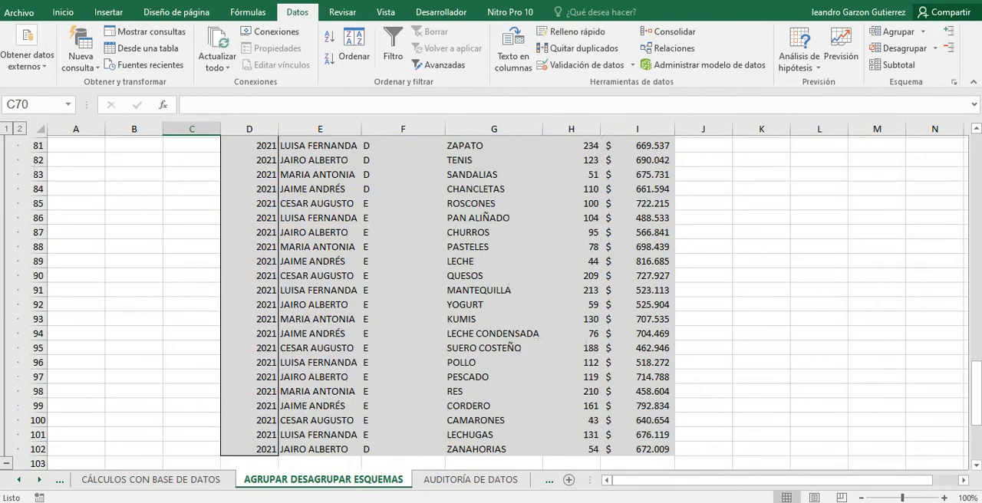
# Insert subtotals over D2:I102 for each change in AÑO, using Suma on VALOR and replacing current subtotals.
pyautogui.scroll(10, 499, 269)
pyautogui.scroll(16, 498, 303)
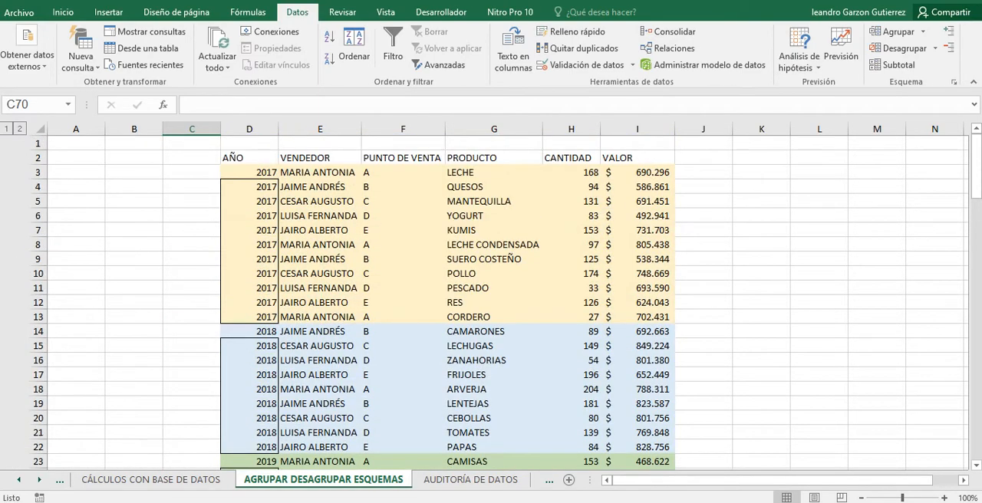
pyautogui.moveTo(248, 157); pyautogui.dragTo(668, 460)
pyautogui.moveTo(610, 451)
pyautogui.mouseDown()
pyautogui.moveTo(610, 463)
pyautogui.moveTo(593, 434)
pyautogui.moveTo(610, 461)
pyautogui.mouseUp()
pyautogui.scroll(2, 610, 452)
pyautogui.scroll(20, 447, 303)
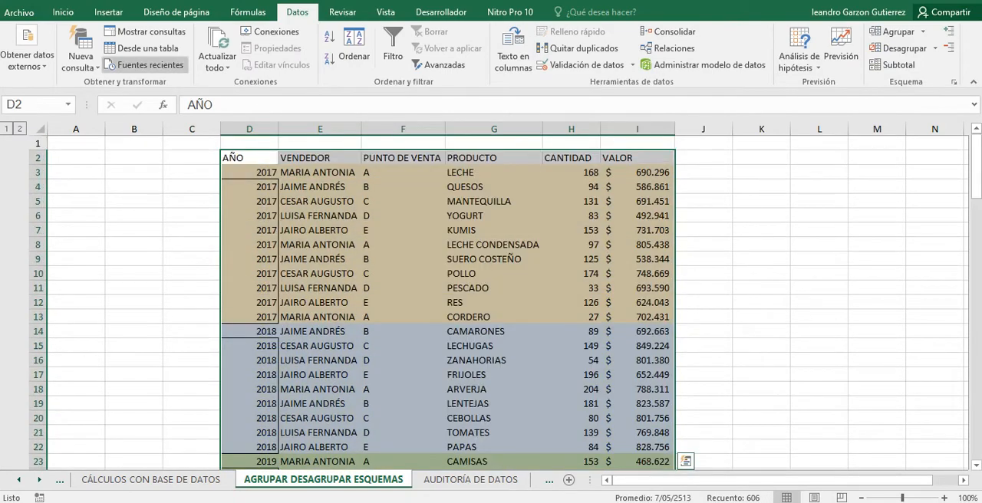
pyautogui.moveTo(249, 158); pyautogui.dragTo(674, 435)
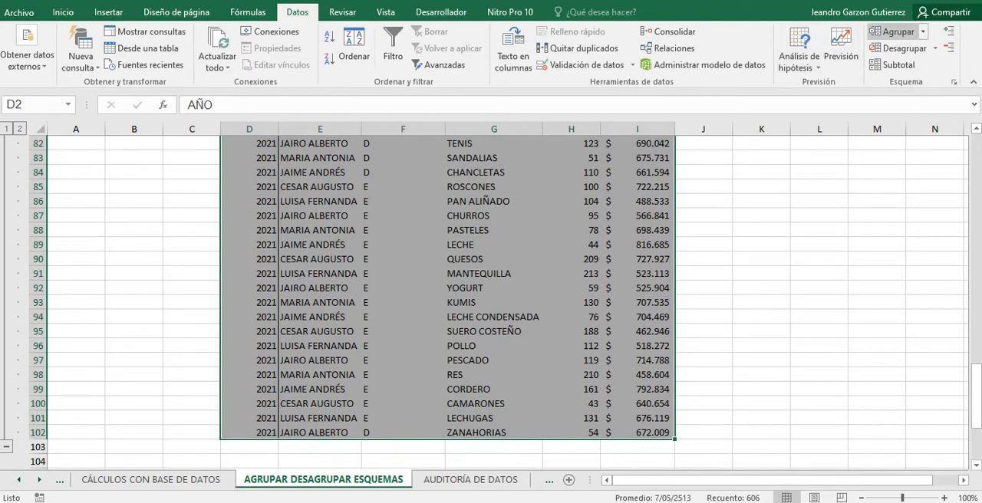
pyautogui.click(894, 65)
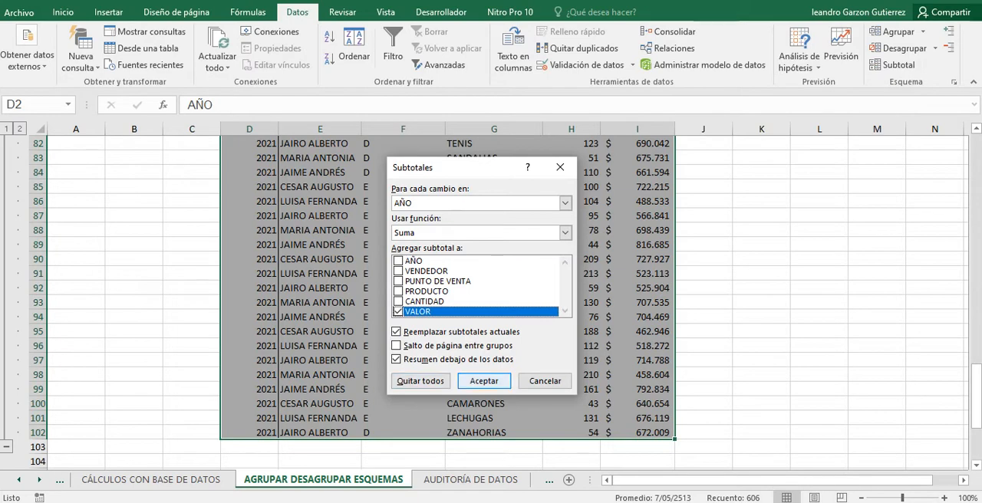
pyautogui.click(484, 381)
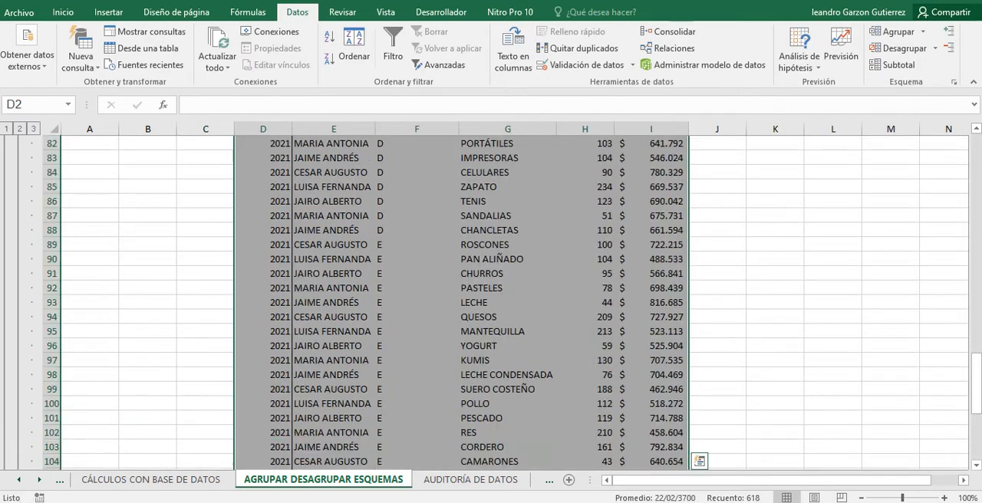
# Inspect the first 2021 records below the Total 2020 row, comparing the year cells D69 and D70:D84.
pyautogui.scroll(10, 506, 303)
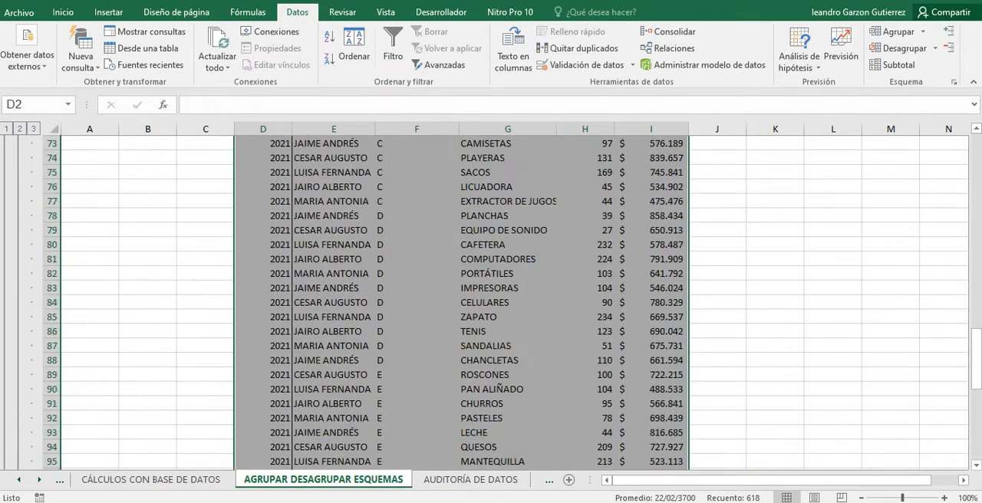
pyautogui.click(507, 369)
pyautogui.scroll(-2, 507, 368)
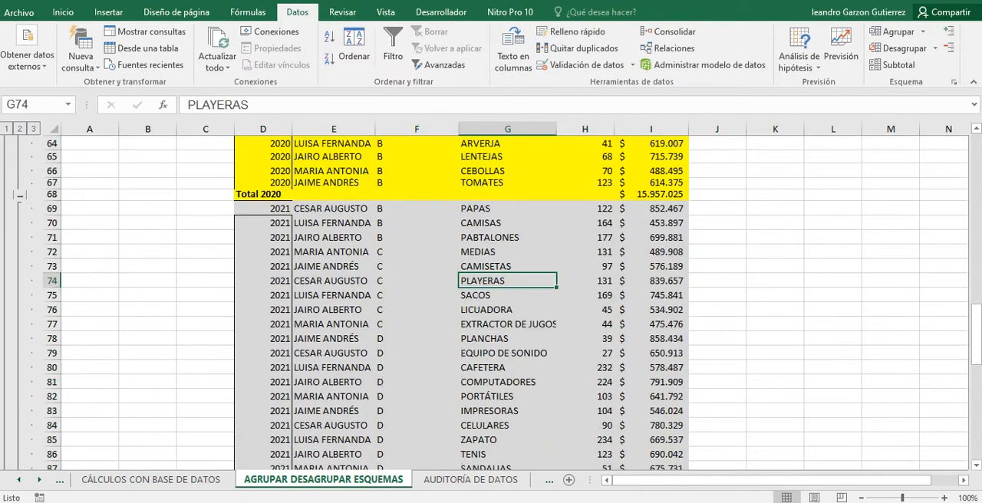
pyautogui.click(263, 208)
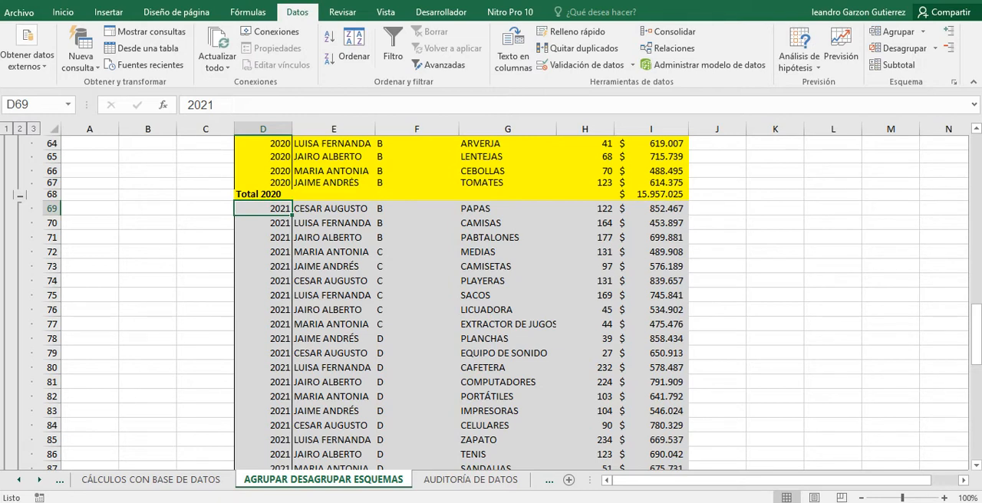
pyautogui.click(334, 209)
pyautogui.moveTo(263, 208); pyautogui.dragTo(334, 195)
pyautogui.click(333, 223)
pyautogui.moveTo(263, 223); pyautogui.dragTo(264, 426)
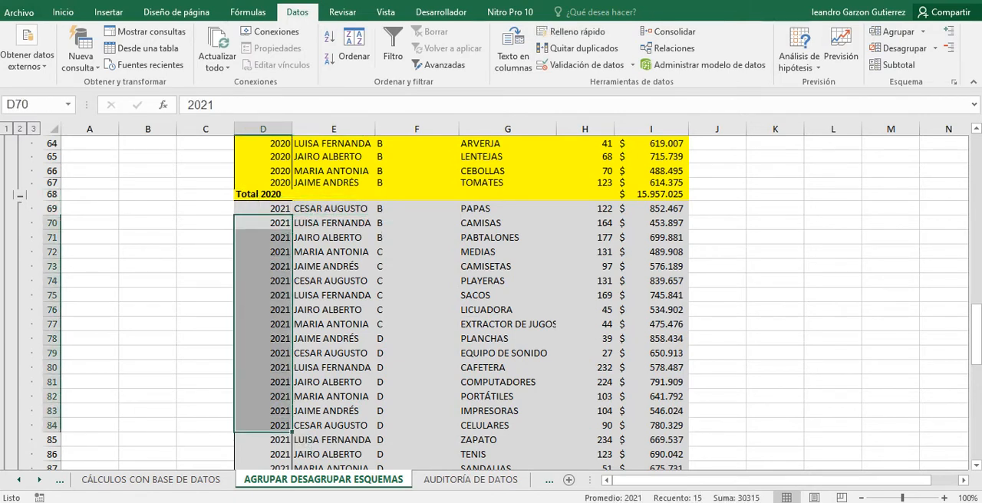
pyautogui.click(263, 209)
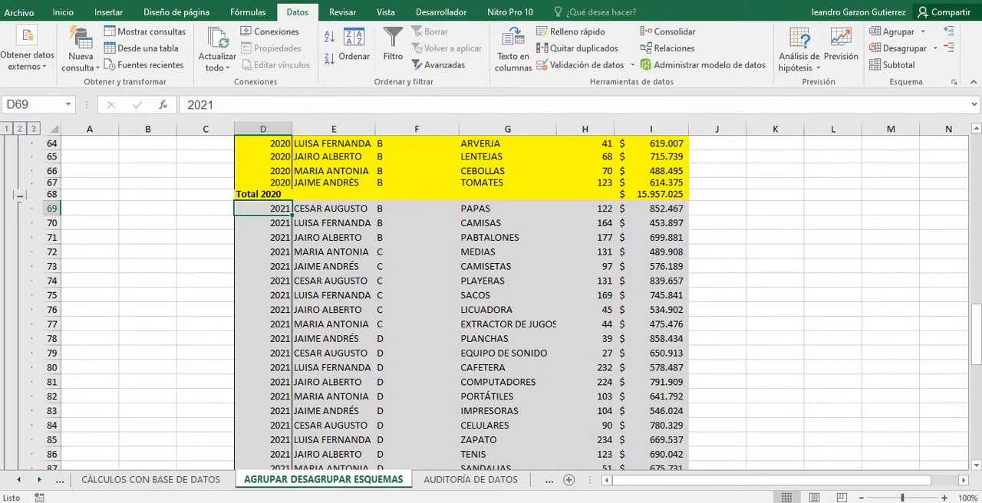
# Check the 2021 records from D73 down to the Total 2021 and Total general rows.
pyautogui.click(263, 266)
pyautogui.scroll(-8, 264, 266)
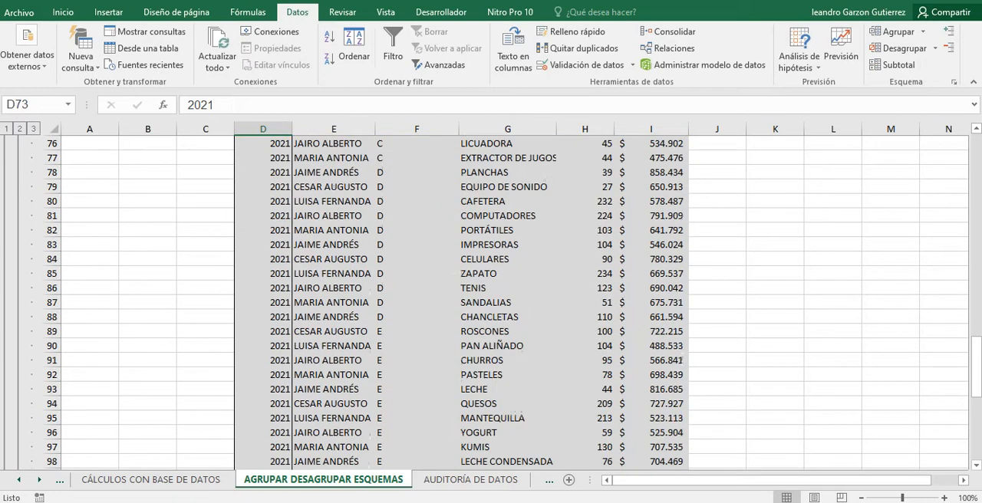
pyautogui.scroll(-1, 491, 299)
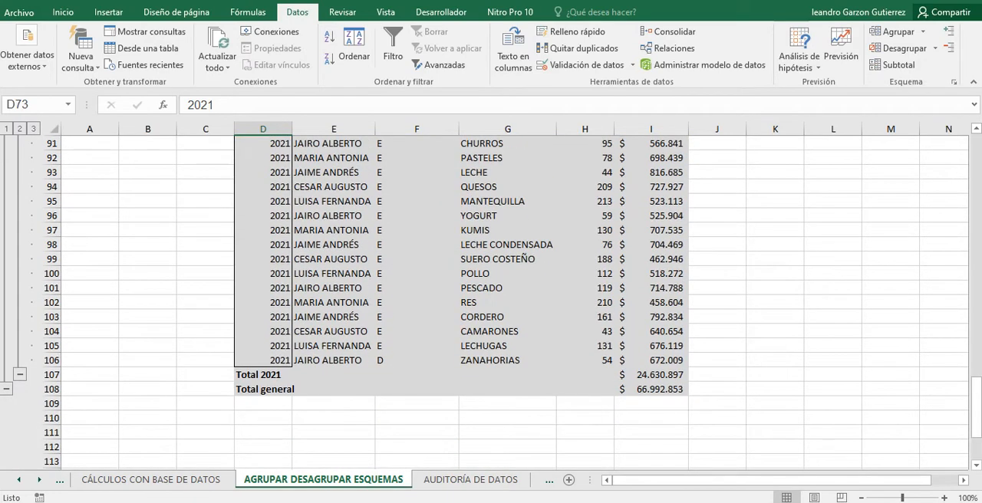
pyautogui.scroll(2, 490, 299)
pyautogui.scroll(2, 490, 299)
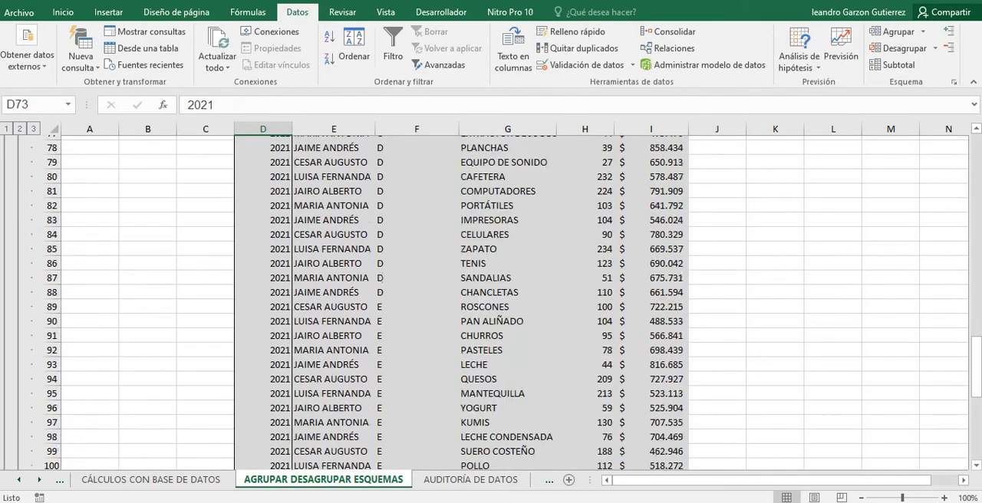
pyautogui.scroll(-4, 491, 299)
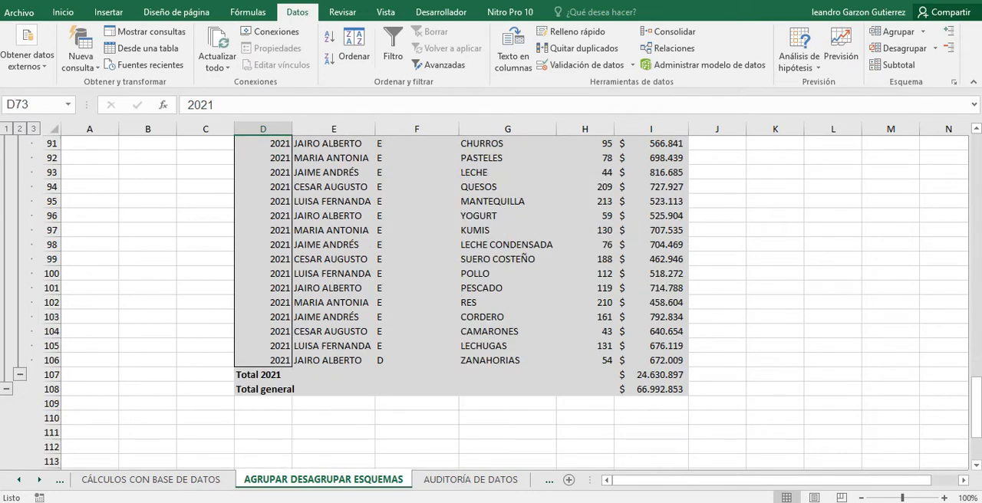
pyautogui.scroll(8, 491, 299)
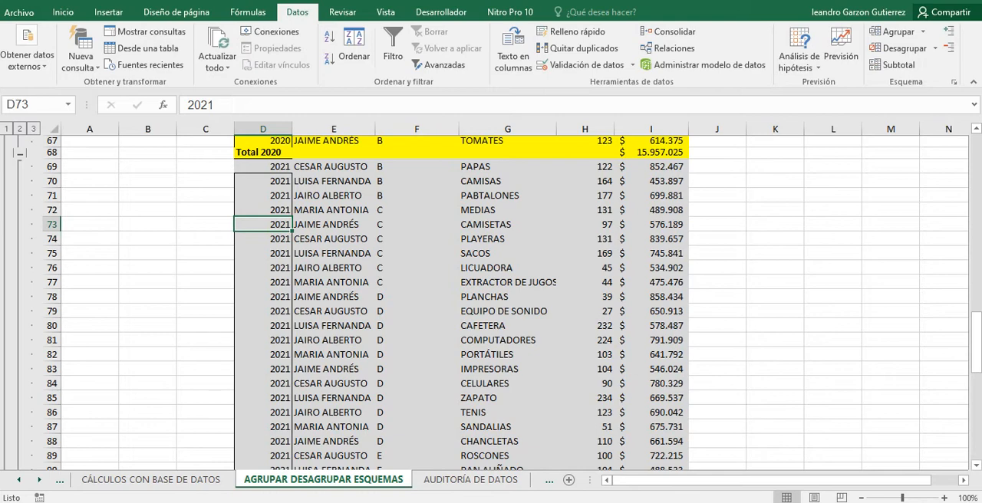
# Add a second set of Suma subtotals on CANTIDAD and VALOR per AÑO, keeping the current ones and inserting page breaks between groups.
pyautogui.scroll(-8, 491, 303)
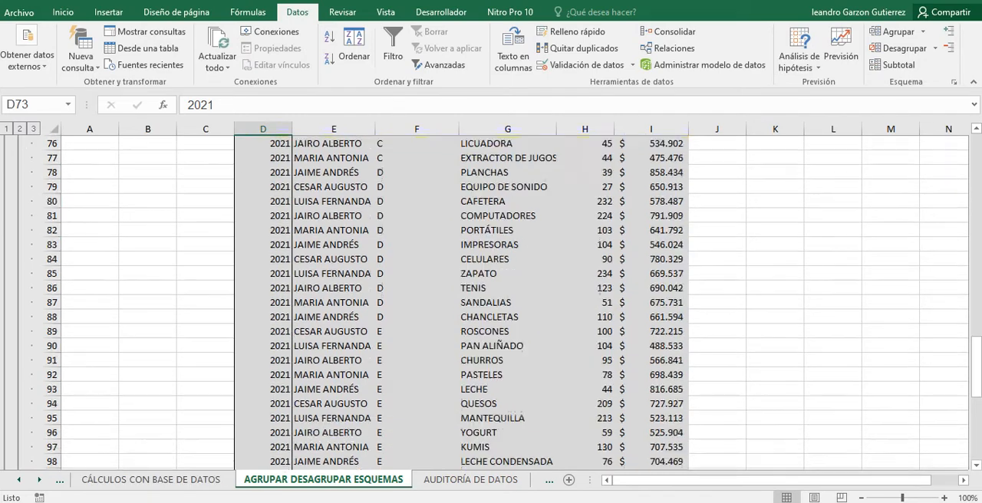
pyautogui.scroll(10, 491, 303)
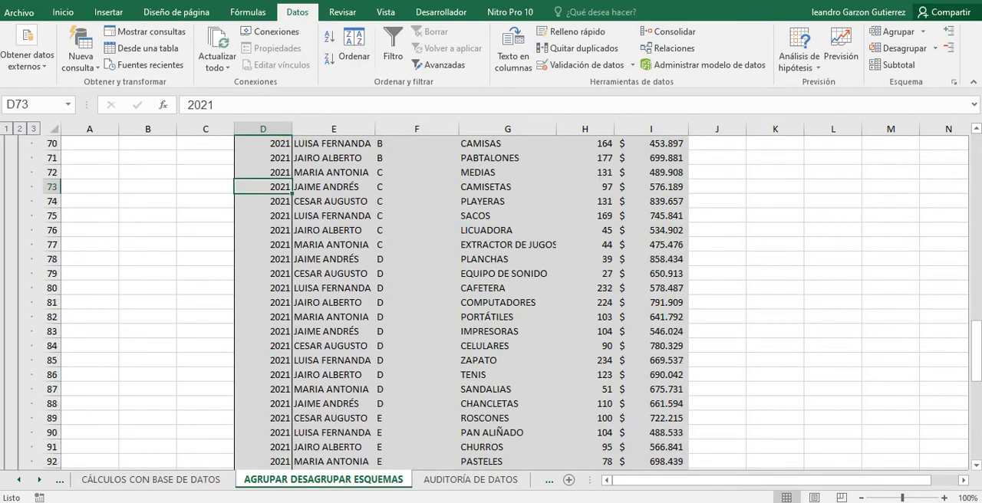
pyautogui.scroll(-9, 491, 303)
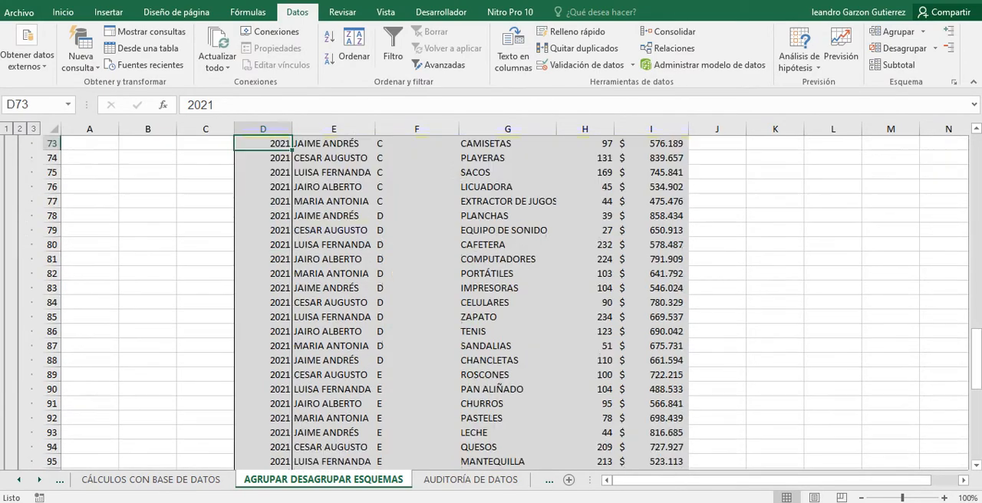
pyautogui.scroll(3, 490, 303)
pyautogui.scroll(14, 490, 303)
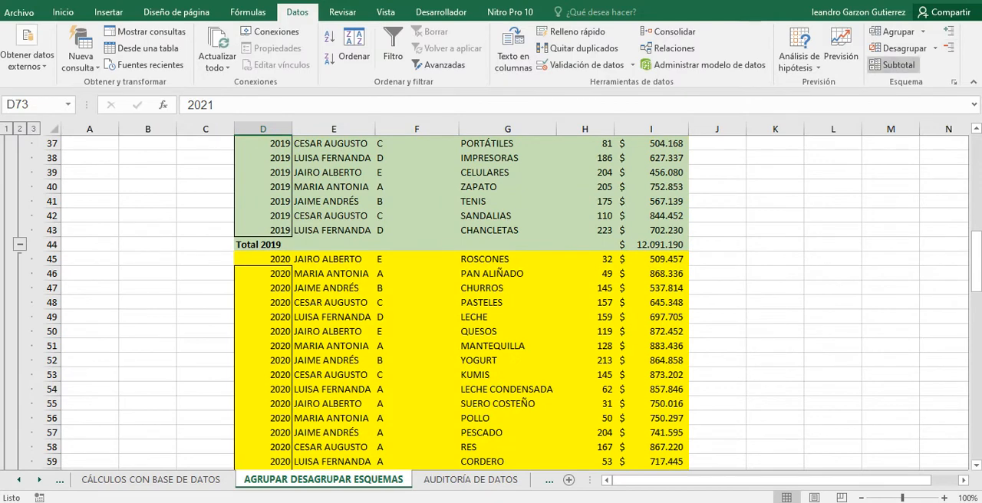
pyautogui.click(893, 64)
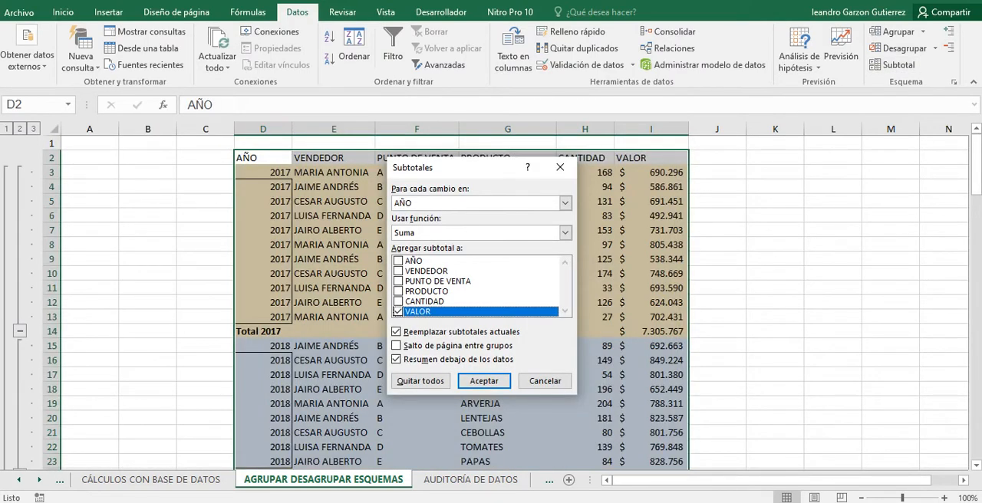
pyautogui.click(398, 302)
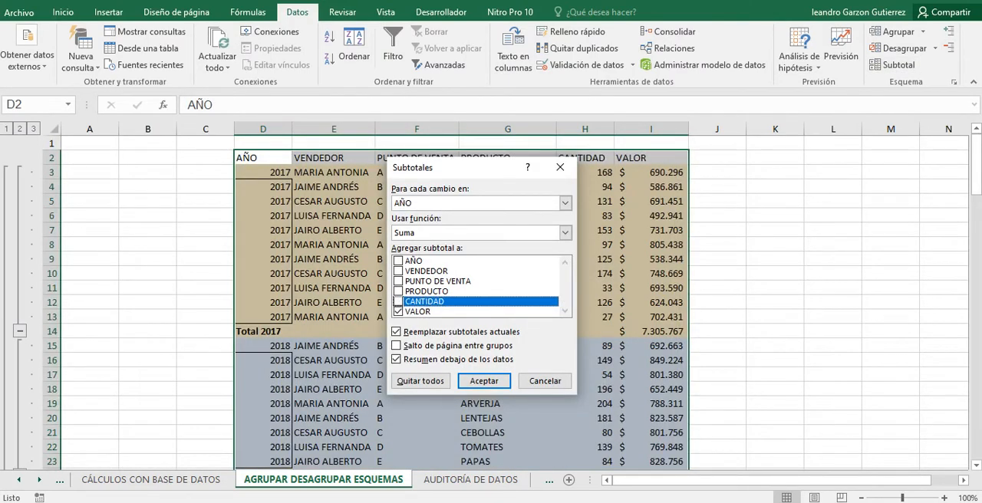
pyautogui.click(398, 302)
pyautogui.click(397, 332)
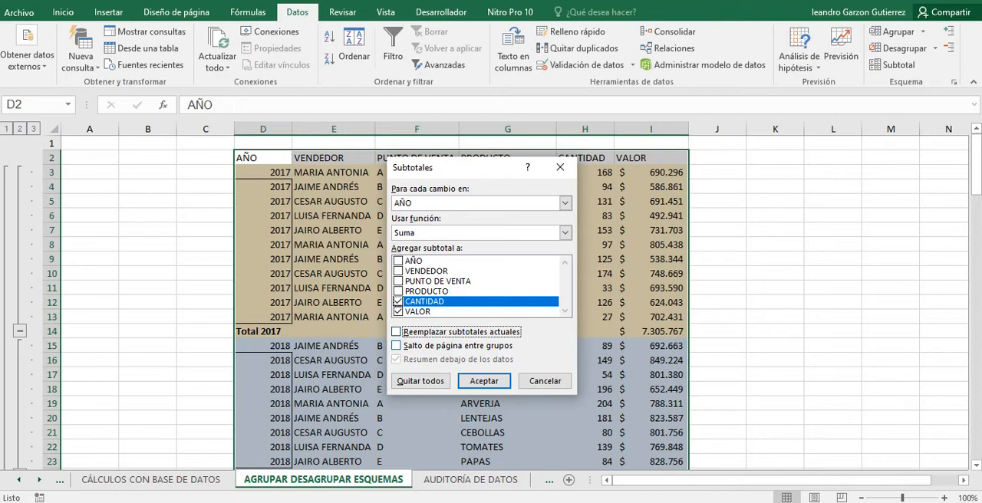
pyautogui.click(396, 346)
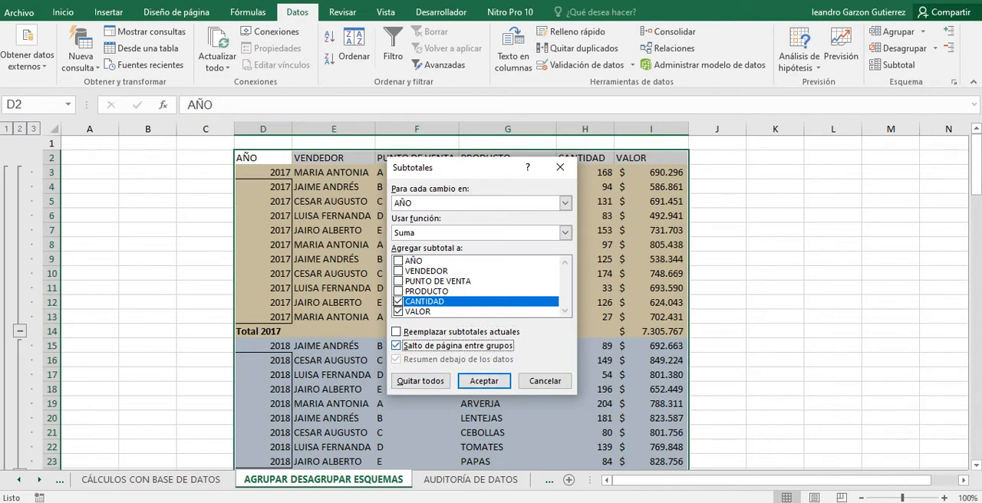
pyautogui.click(484, 380)
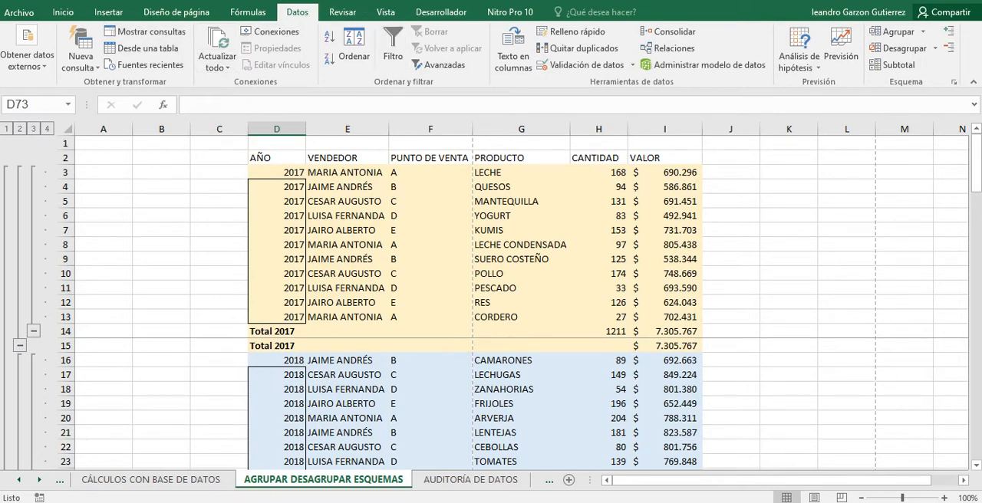
# Examine the yearly groups' page breaks in page break preview and return to the normal view.
pyautogui.click(385, 13)
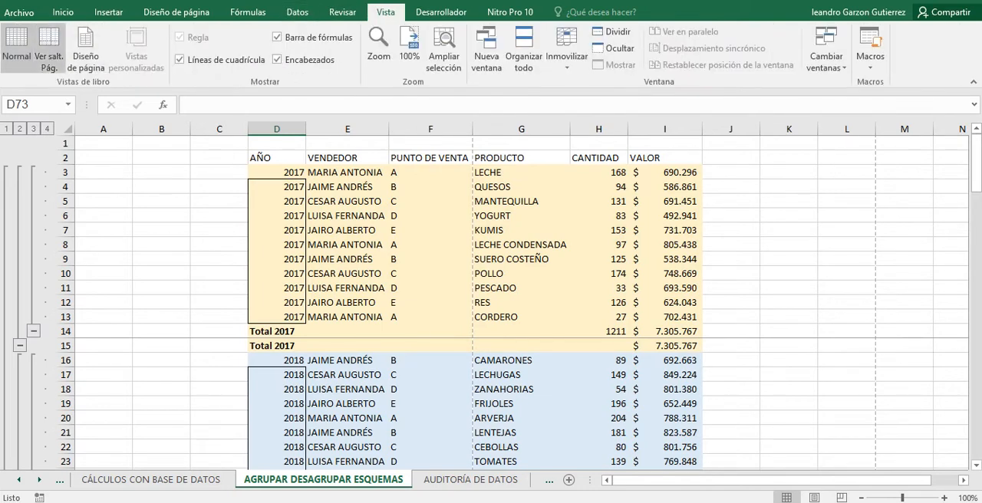
pyautogui.click(49, 47)
pyautogui.scroll(5, 198, 225)
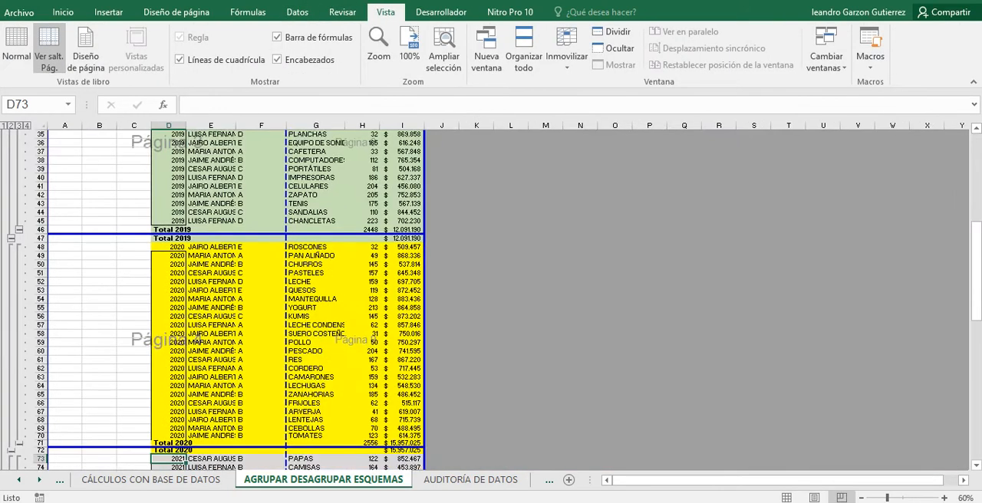
pyautogui.scroll(3, 198, 225)
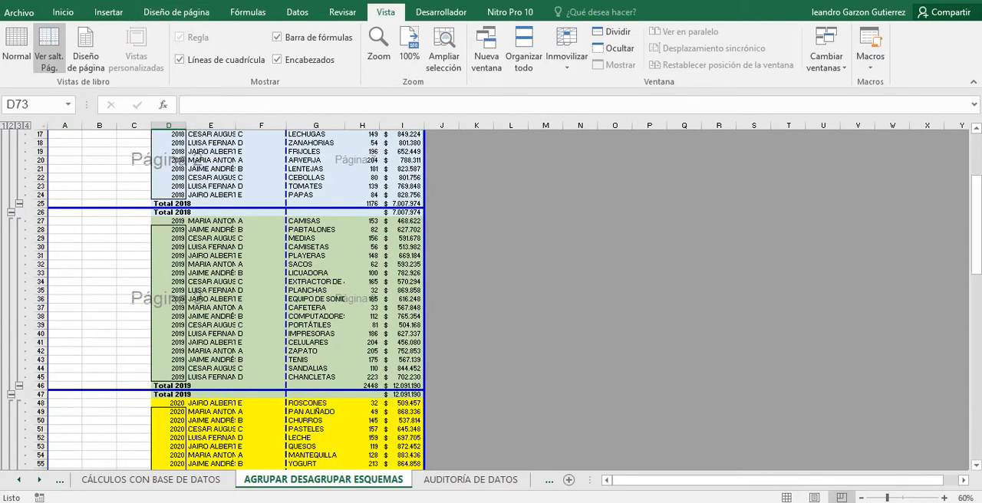
pyautogui.click(16, 46)
pyautogui.scroll(8, 490, 299)
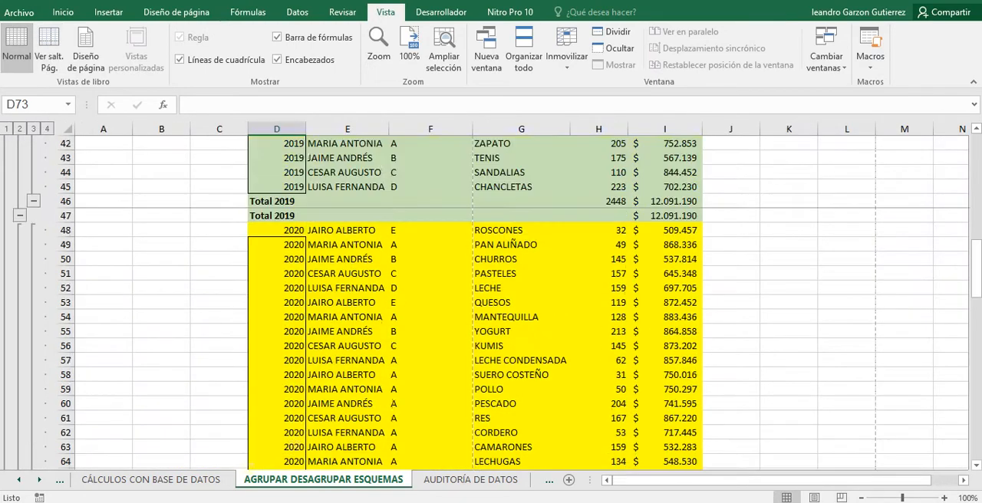
pyautogui.scroll(9, 491, 303)
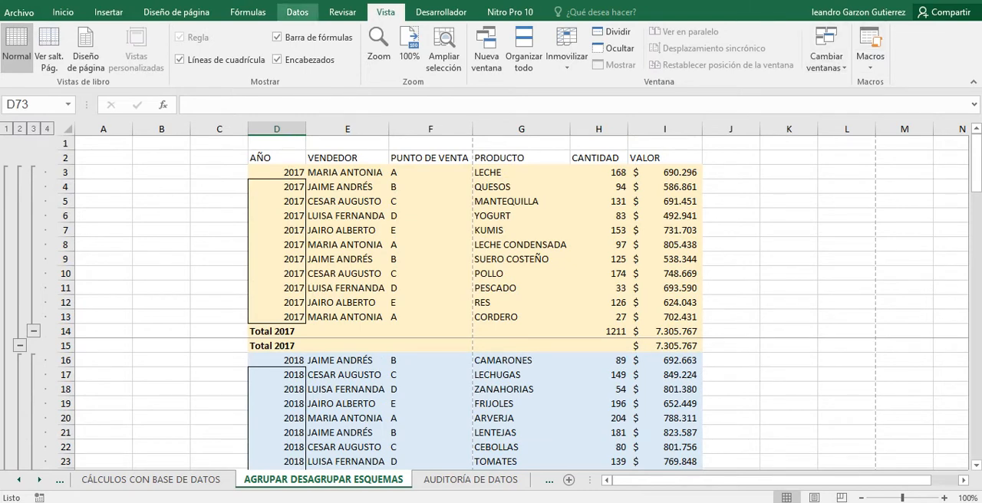
# Replace the current subtotals with Suma subtotals on VALOR for each change in AÑO, without page breaks between groups.
pyautogui.click(297, 12)
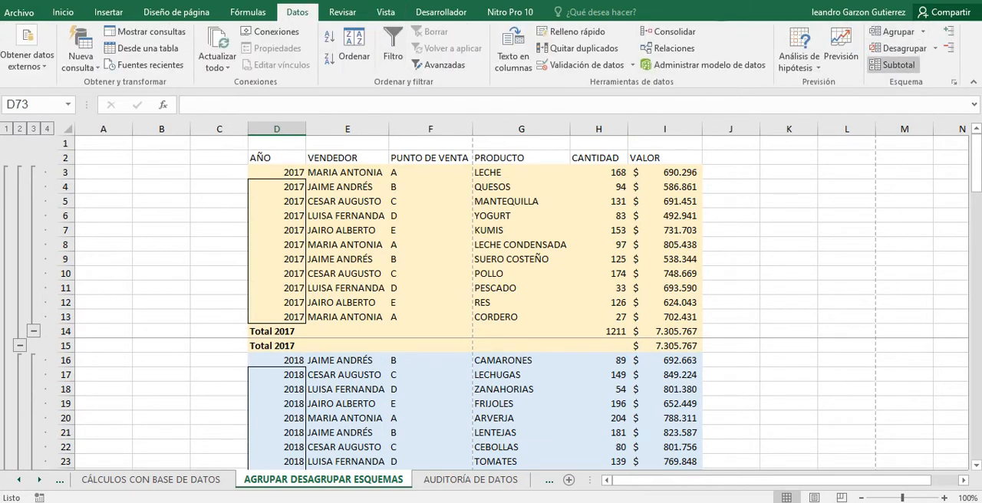
pyautogui.click(895, 65)
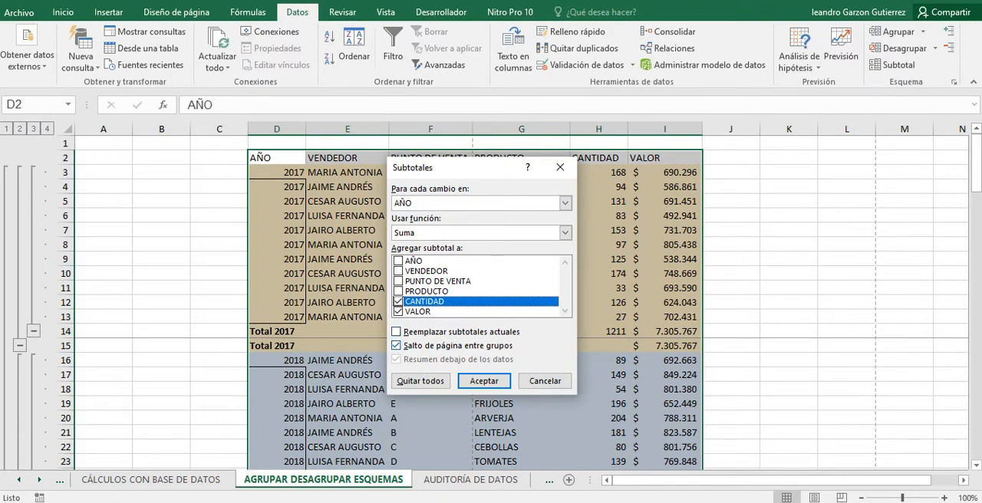
pyautogui.click(396, 332)
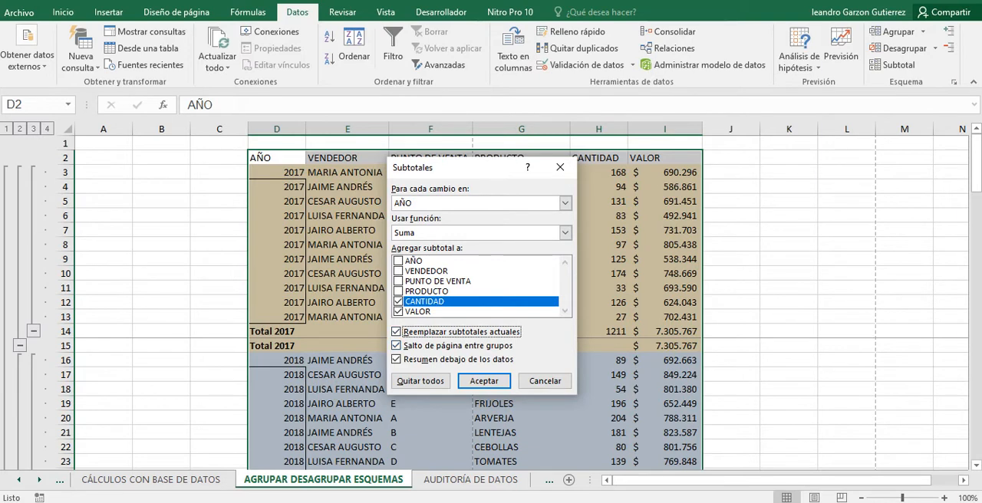
pyautogui.click(397, 346)
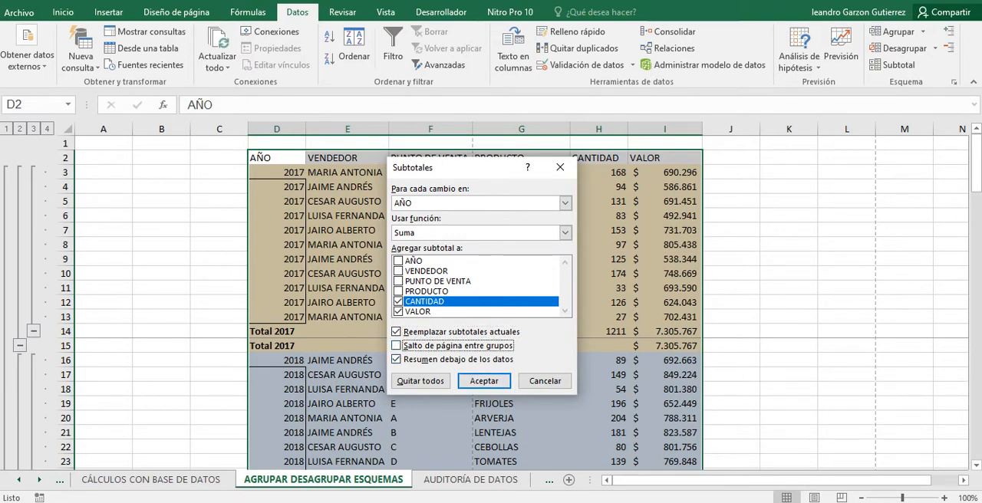
pyautogui.click(484, 381)
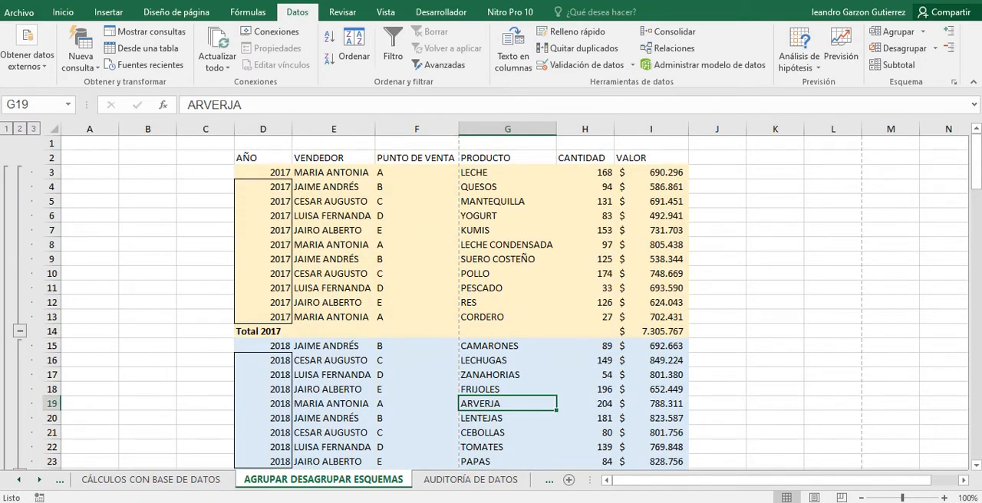
# Check the yearly subtotal rows and page break lines from the 2017 group down through the 2021 records.
pyautogui.scroll(-1, 491, 303)
pyautogui.scroll(-2, 491, 302)
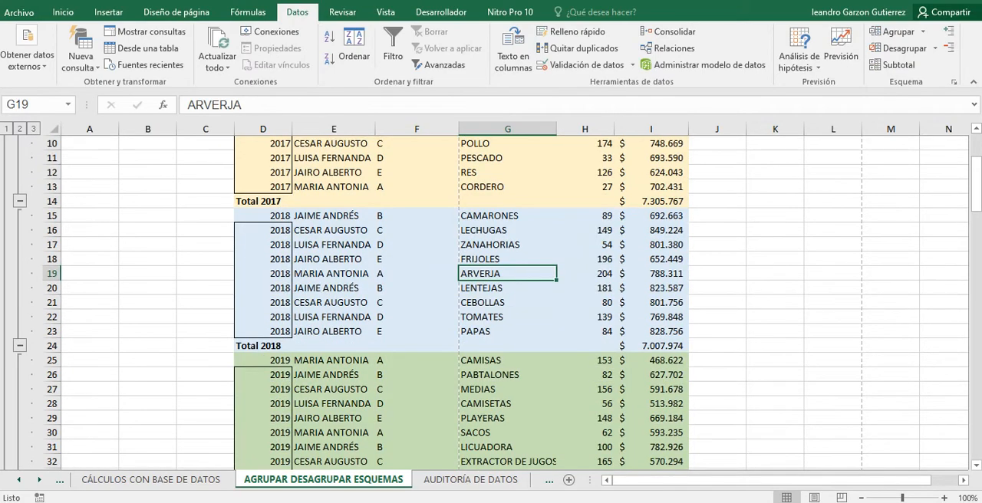
pyautogui.scroll(-13, 491, 302)
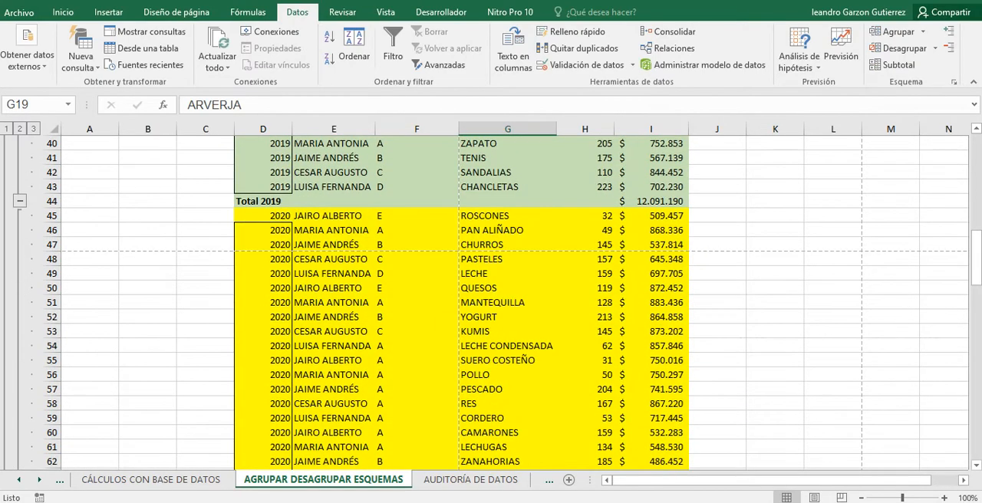
pyautogui.scroll(-11, 491, 303)
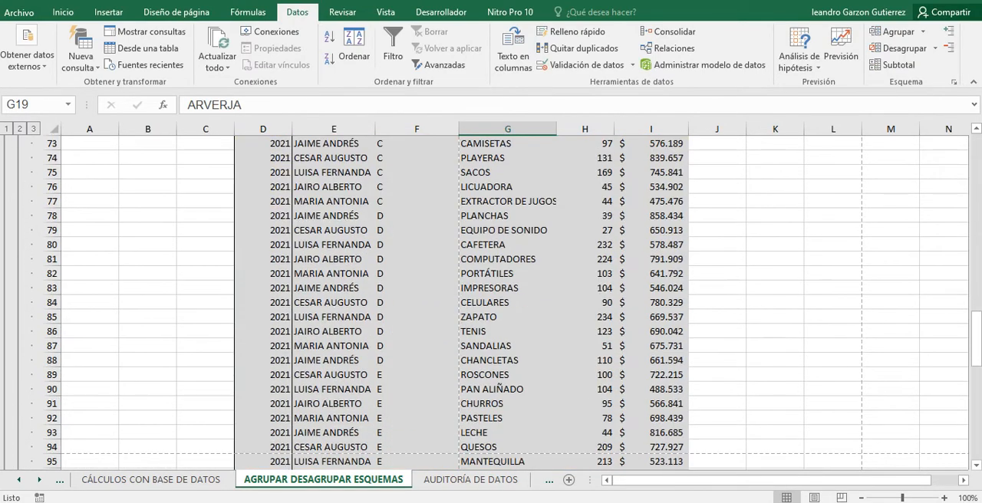
pyautogui.scroll(-4, 490, 303)
pyautogui.scroll(11, 490, 303)
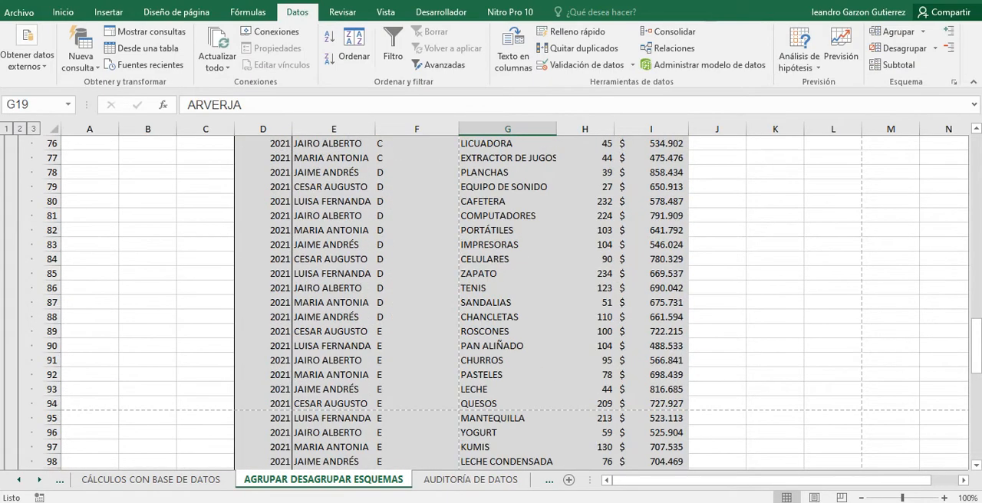
pyautogui.scroll(17, 491, 303)
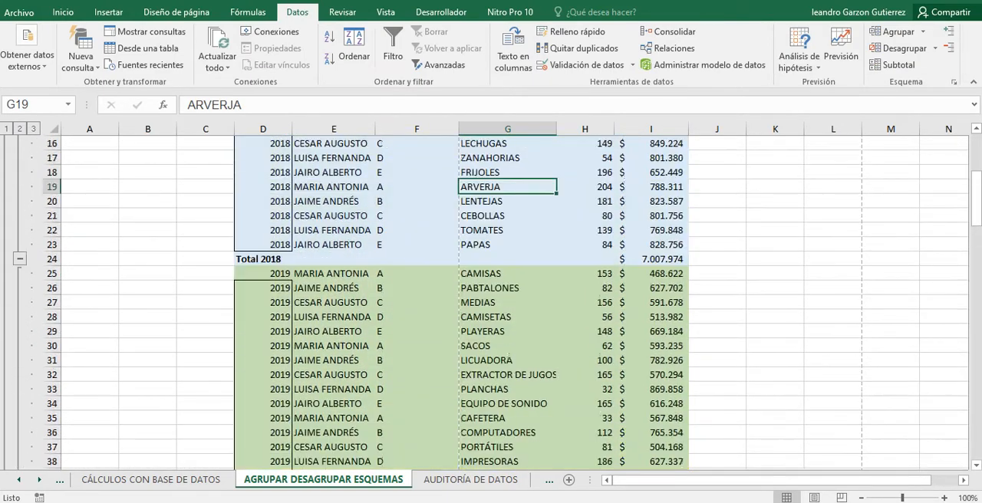
pyautogui.scroll(3, 491, 302)
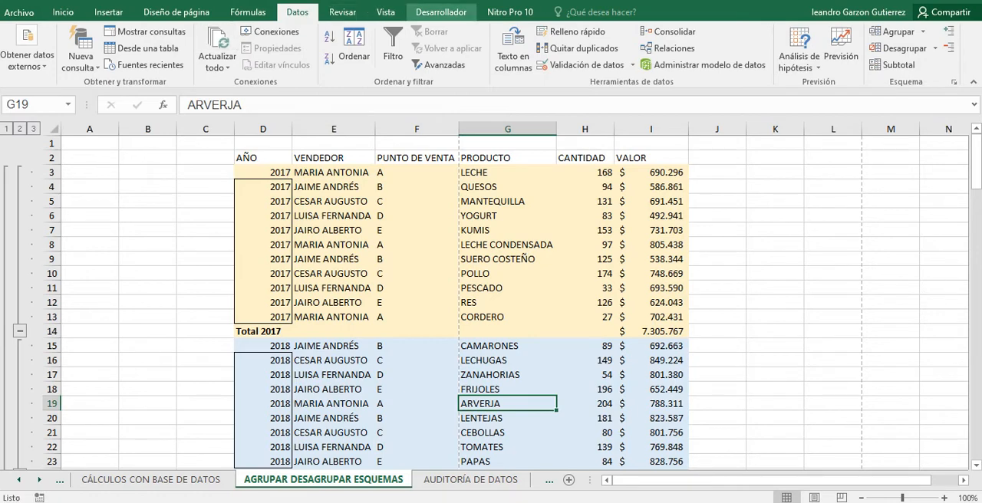
# In page break preview, move the vertical page break between columns F and G out to the edge of column I.
pyautogui.click(385, 12)
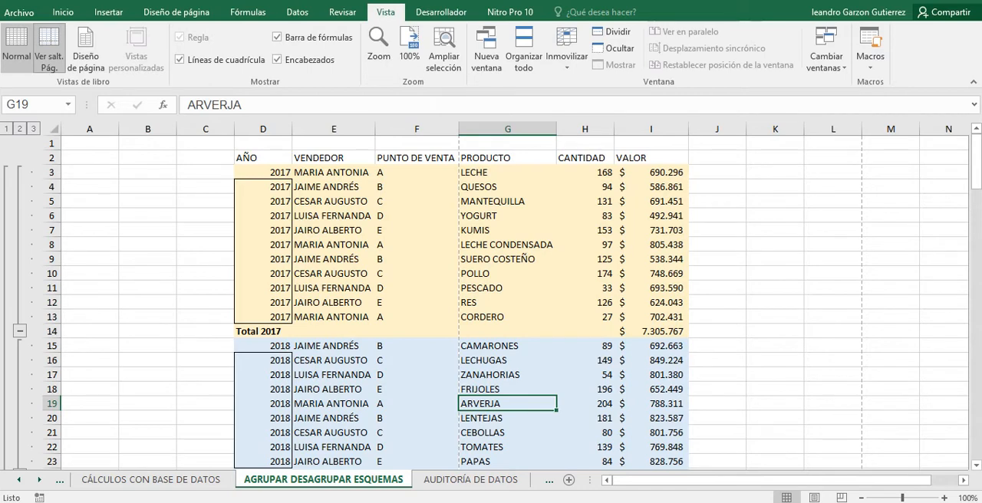
pyautogui.click(49, 48)
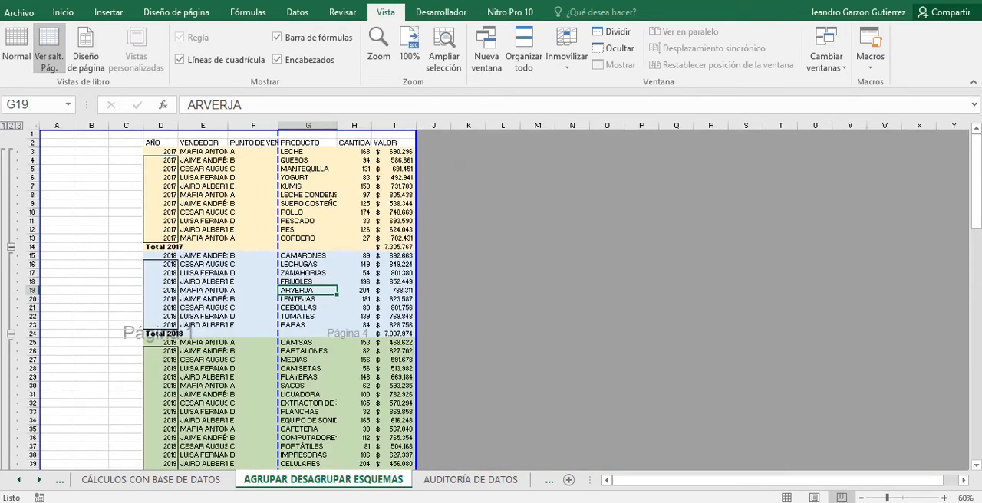
pyautogui.scroll(-1, 280, 299)
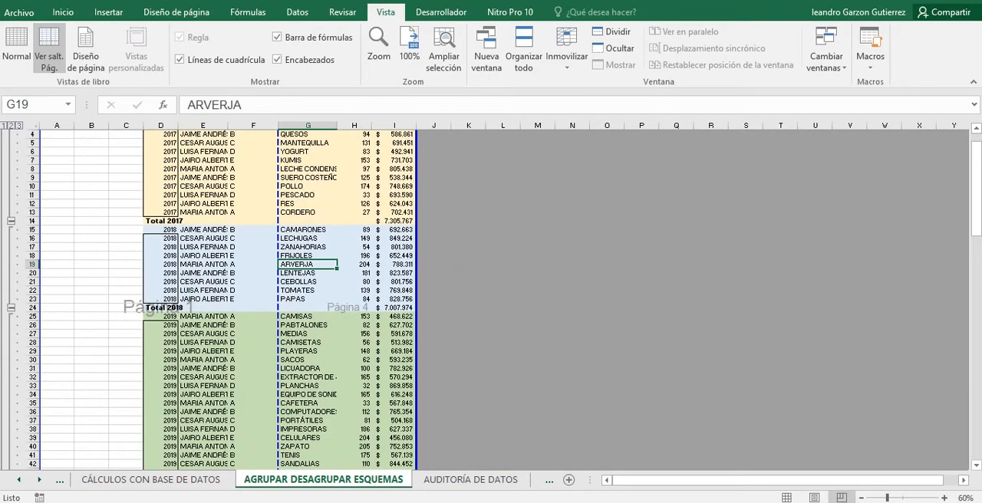
pyautogui.scroll(1, 280, 299)
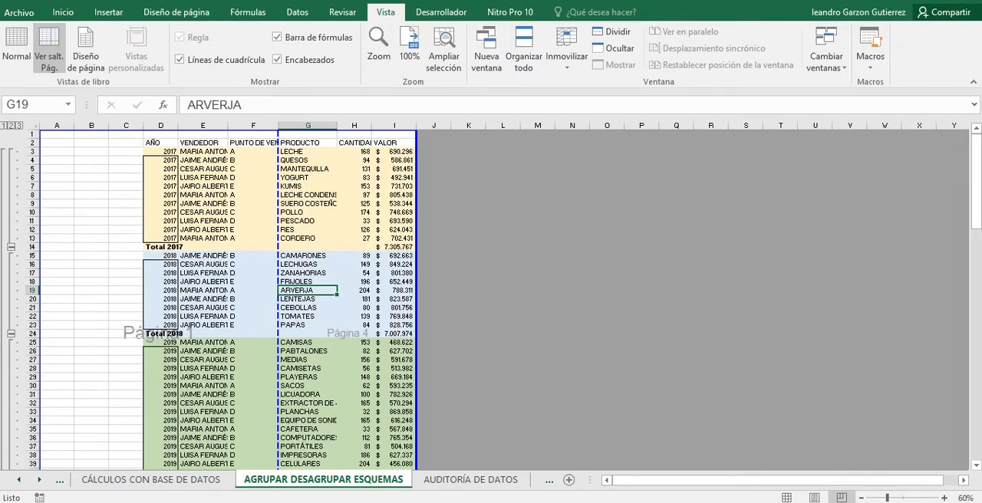
pyautogui.moveTo(278, 299); pyautogui.dragTo(416, 299)
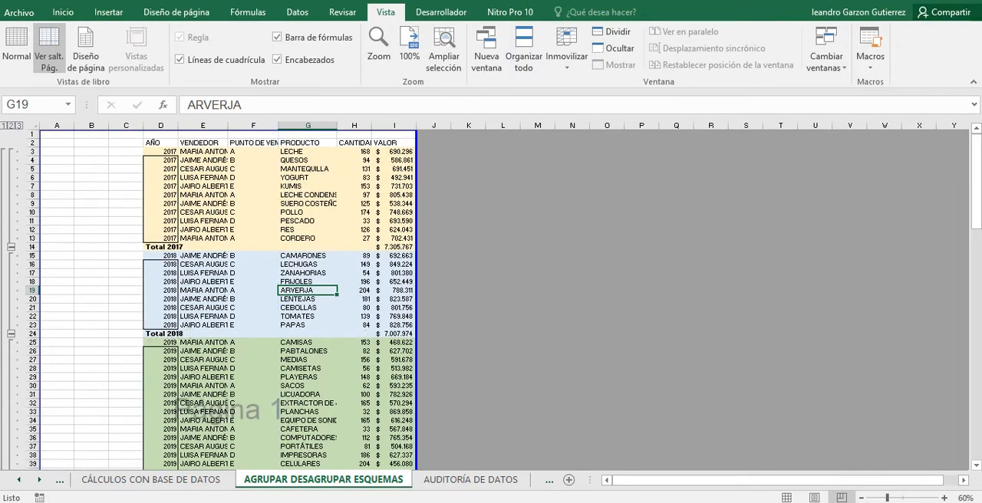
# Delete the empty columns A to C before the AÑO column.
pyautogui.moveTo(125, 125); pyautogui.dragTo(46, 125)
pyautogui.scroll(-11, 227, 299)
pyautogui.scroll(11, 227, 299)
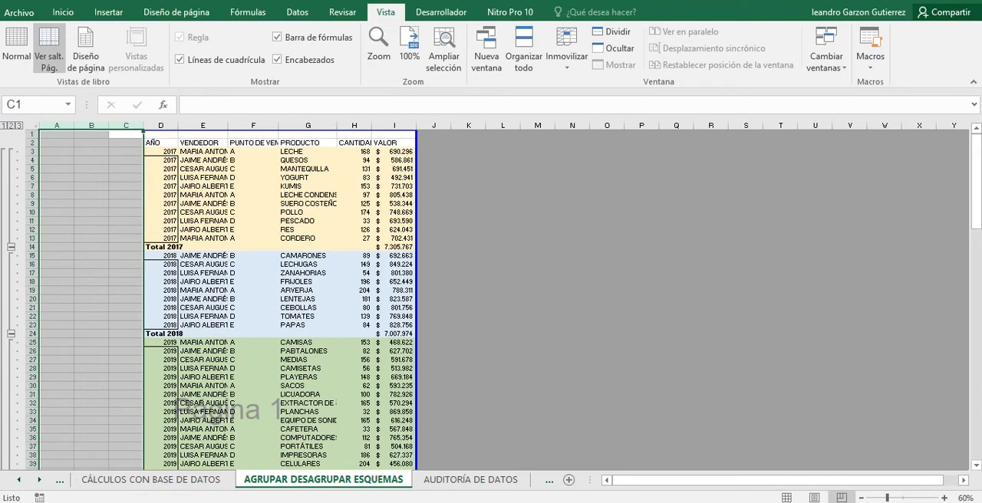
pyautogui.click(125, 125)
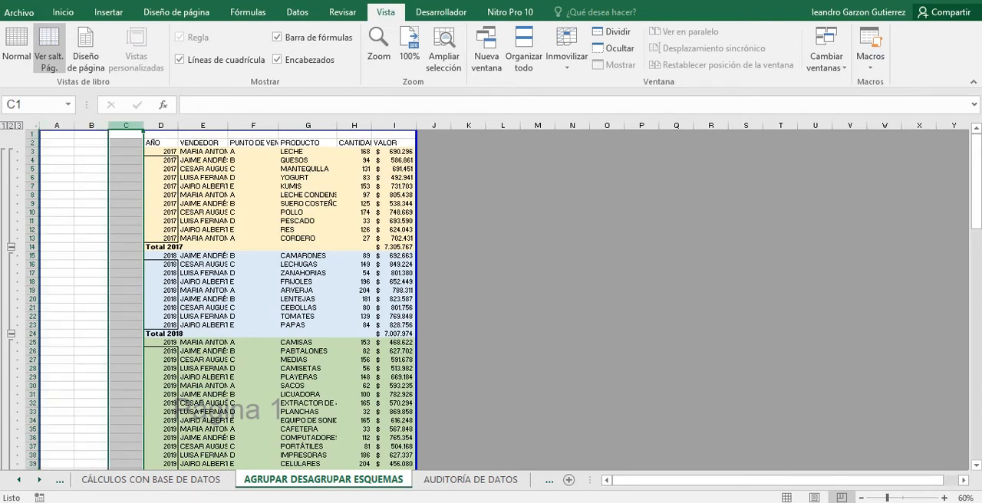
pyautogui.moveTo(59, 125); pyautogui.dragTo(126, 125)
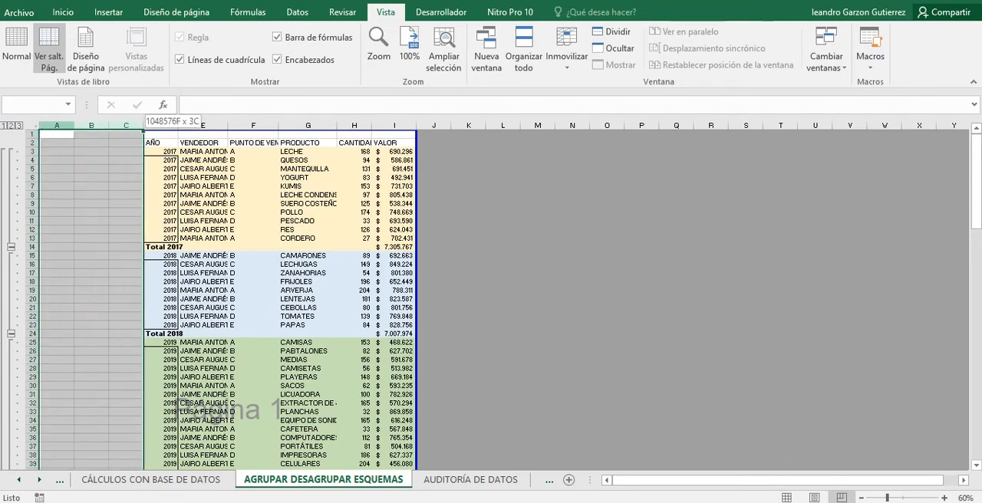
pyautogui.rightClick(126, 125)
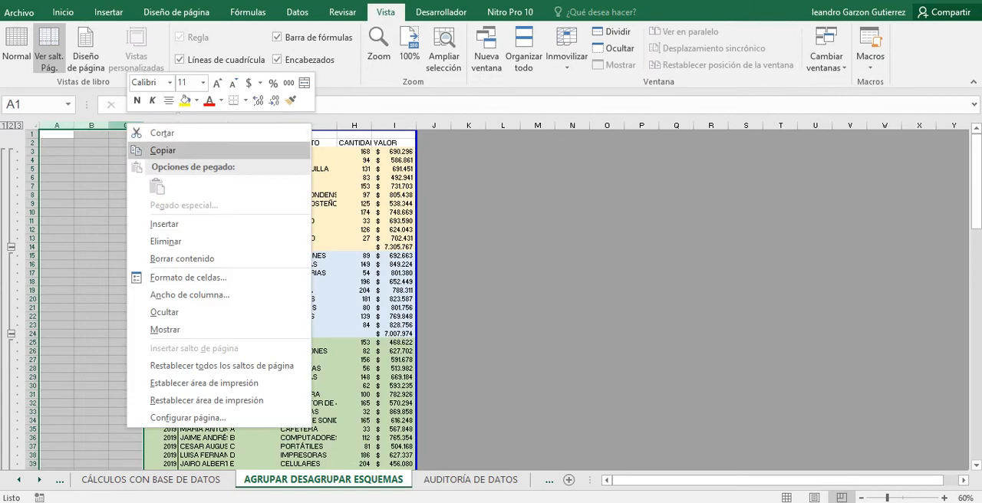
pyautogui.click(166, 242)
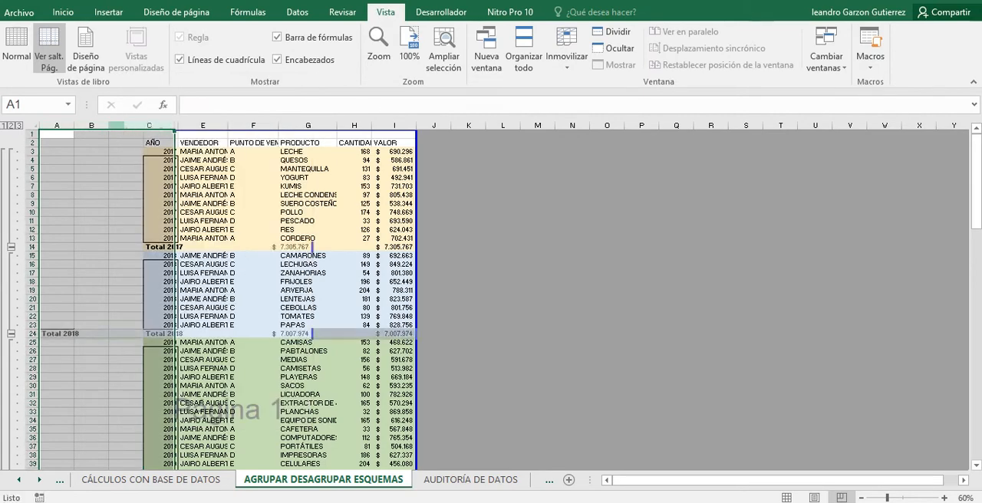
# Check the yearly groups, subtotal rows and remaining page break from the header row down through the 2021 records.
pyautogui.click(150, 246)
pyautogui.scroll(-8, 169, 299)
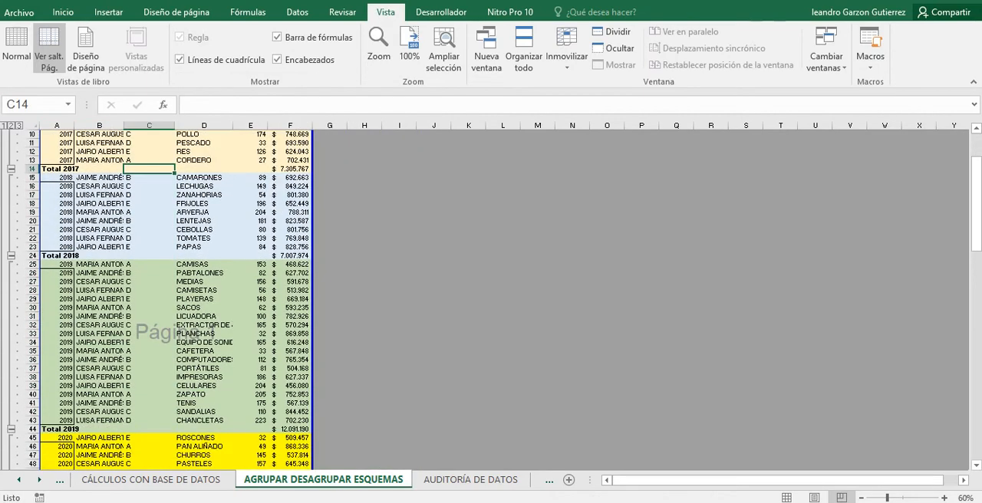
pyautogui.scroll(7, 169, 300)
pyautogui.scroll(1, 169, 299)
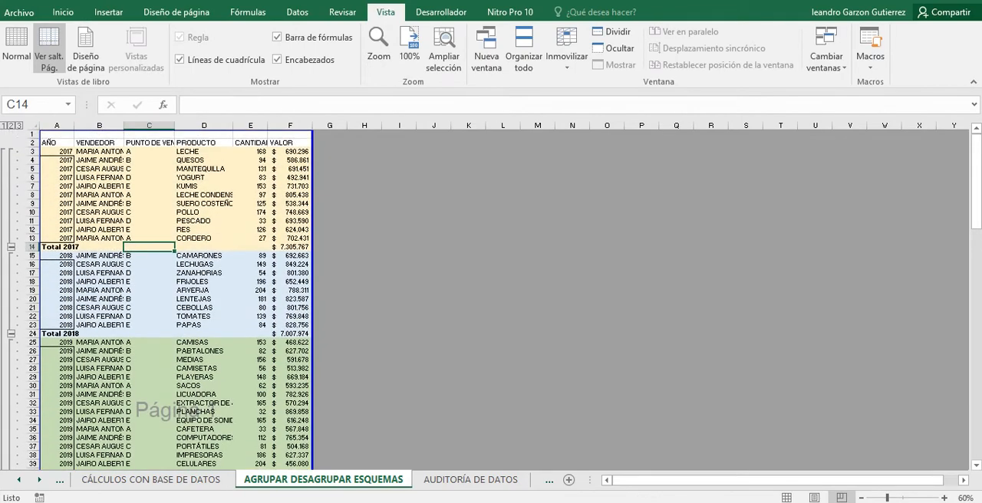
pyautogui.scroll(-20, 169, 299)
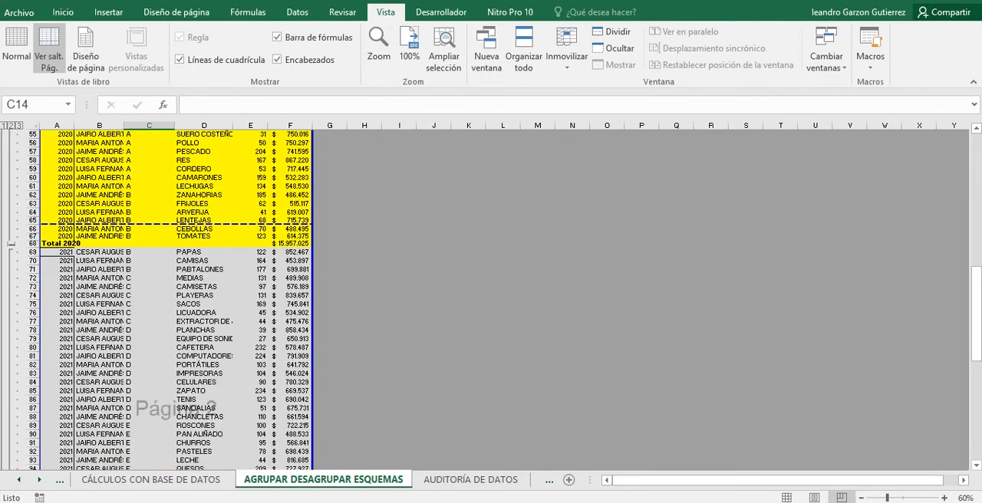
pyautogui.scroll(20, 169, 299)
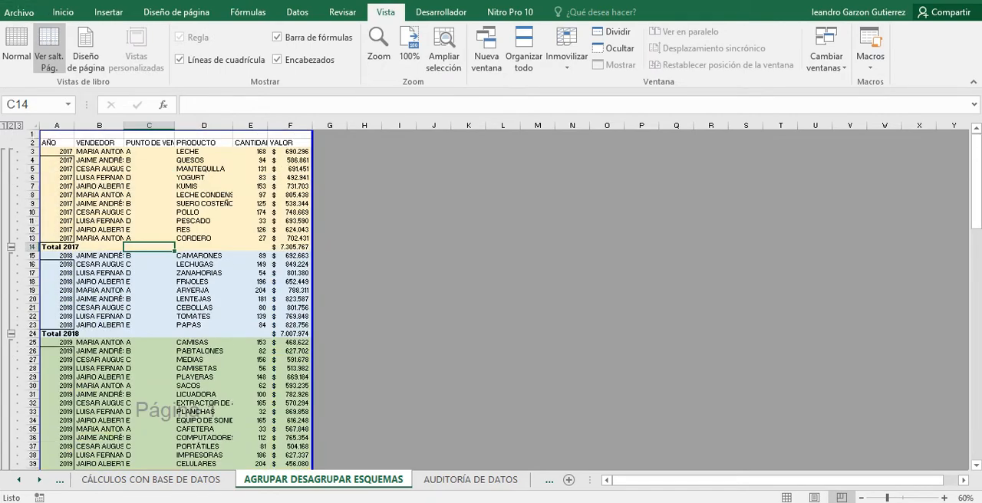
# Examine every page of the sheet in print preview, then return to the worksheet.
pyautogui.click(20, 13)
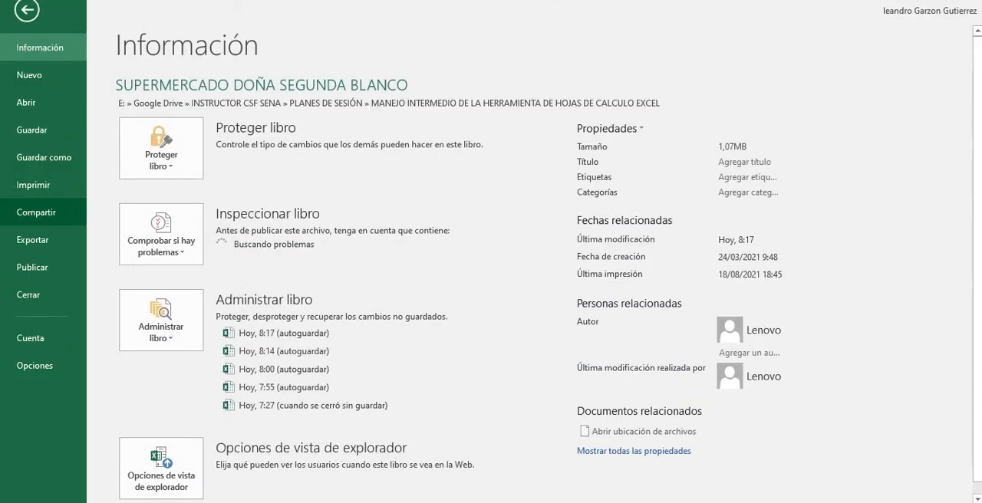
pyautogui.click(33, 185)
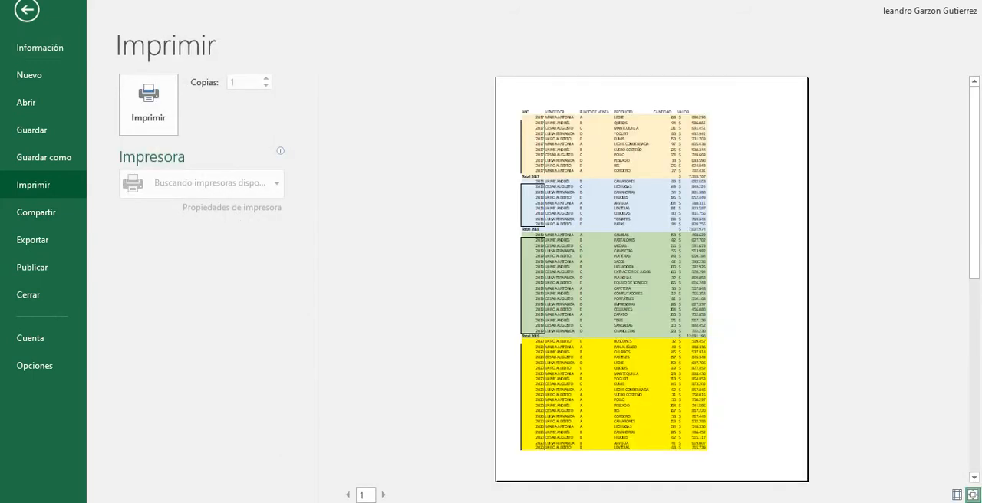
pyautogui.scroll(-1, 651, 279)
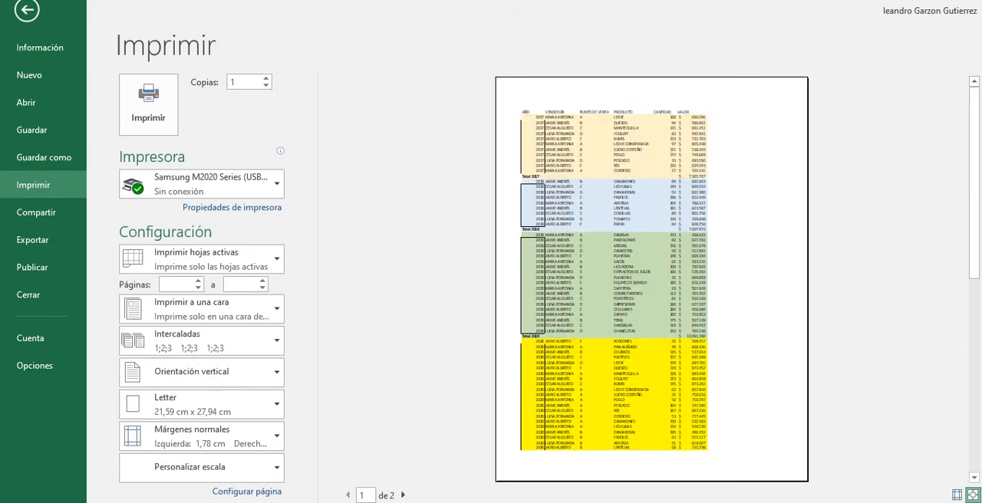
pyautogui.scroll(-1, 651, 279)
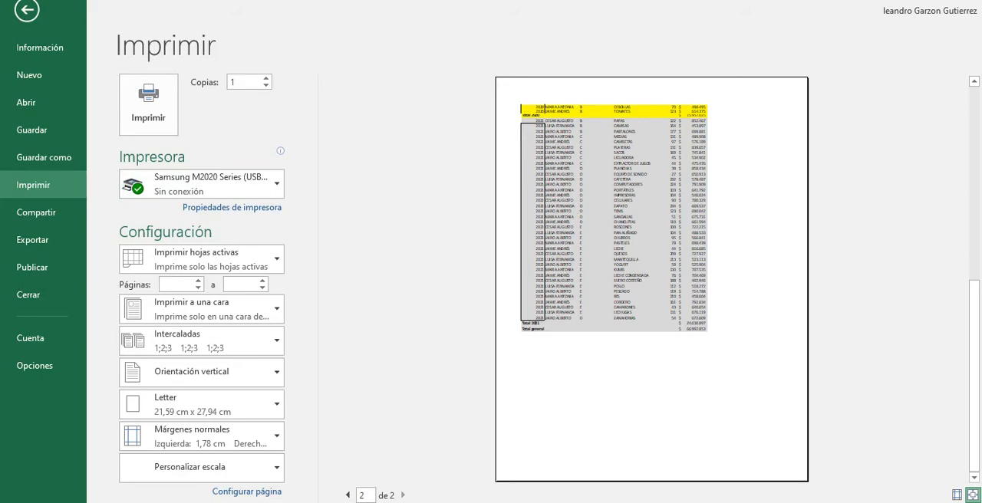
pyautogui.click(27, 9)
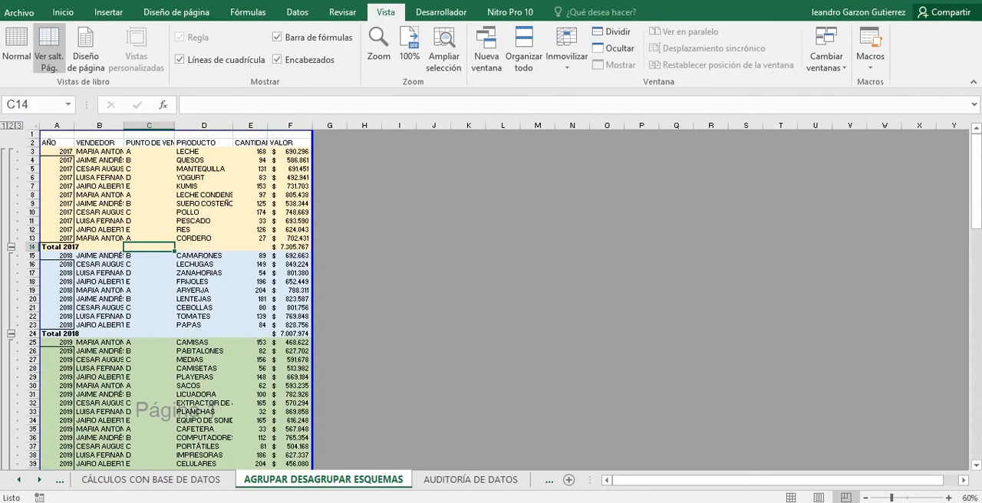
pyautogui.click(99, 152)
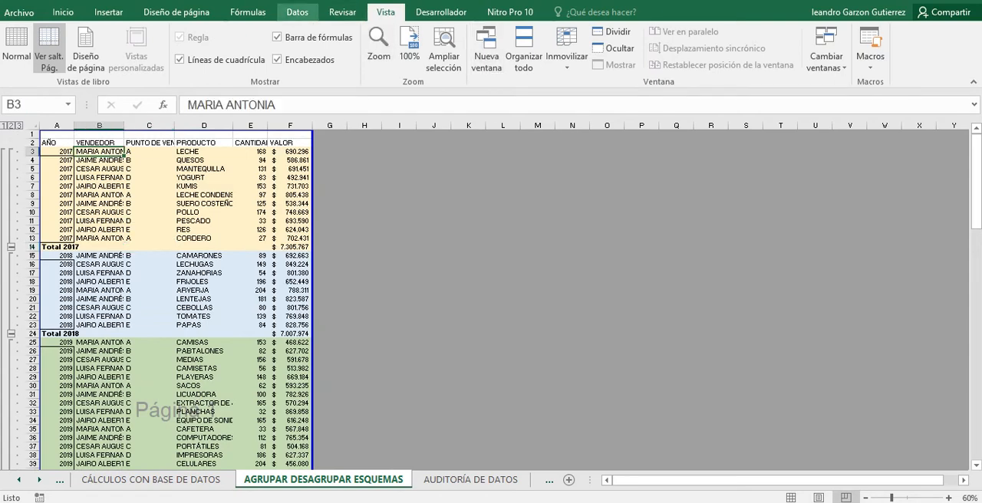
pyautogui.click(297, 12)
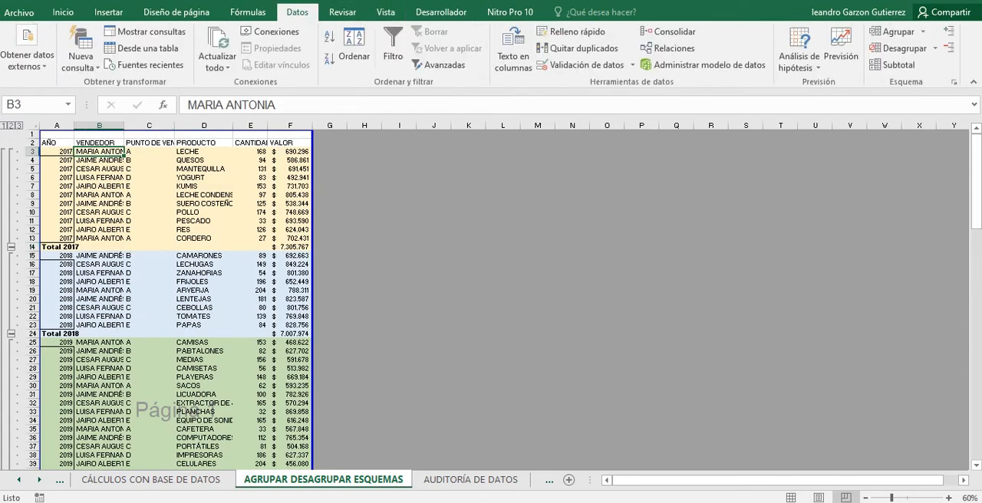
pyautogui.click(894, 64)
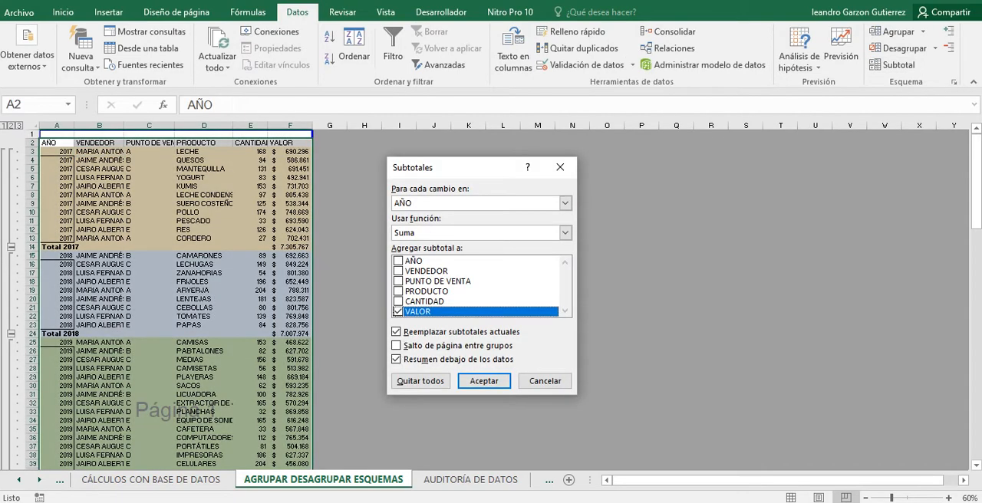
pyautogui.click(545, 380)
pyautogui.click(124, 154)
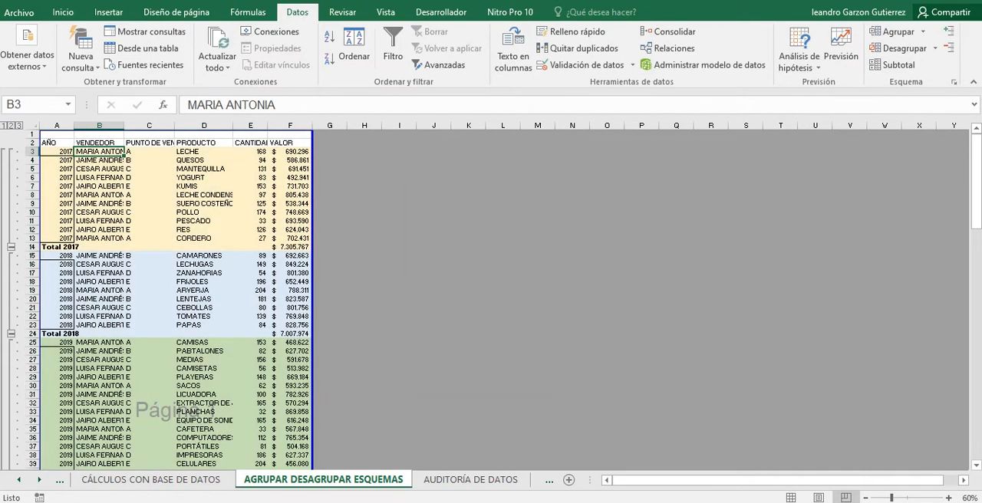
# Delete the empty row 1 above the table's header row.
pyautogui.click(32, 134)
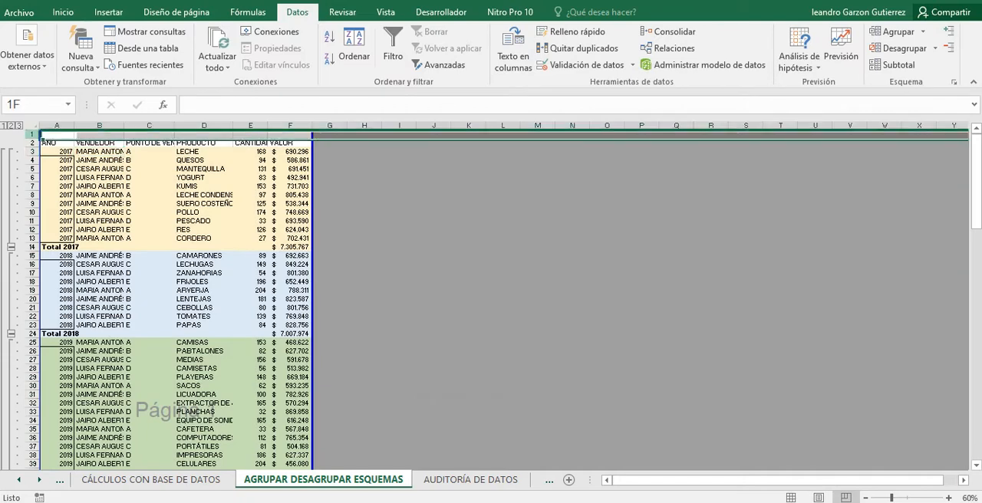
pyautogui.rightClick(34, 135)
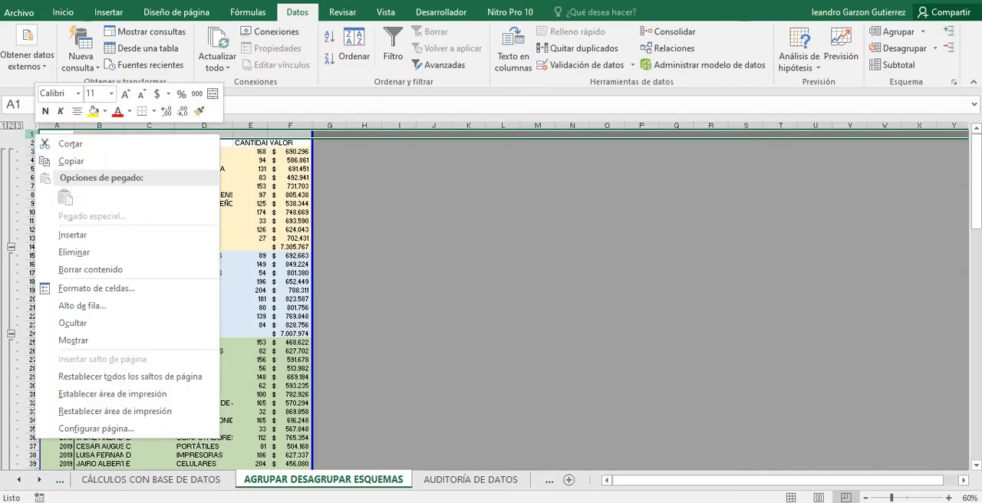
pyautogui.click(73, 252)
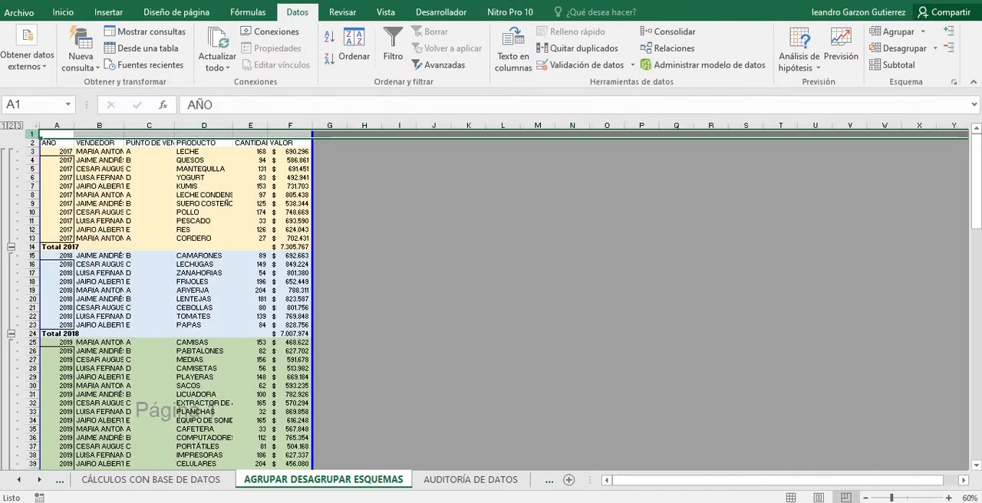
# Replace the current subtotals with Suma subtotals on CANTIDAD and VALOR for each change in AÑO, with page breaks between groups.
pyautogui.click(148, 247)
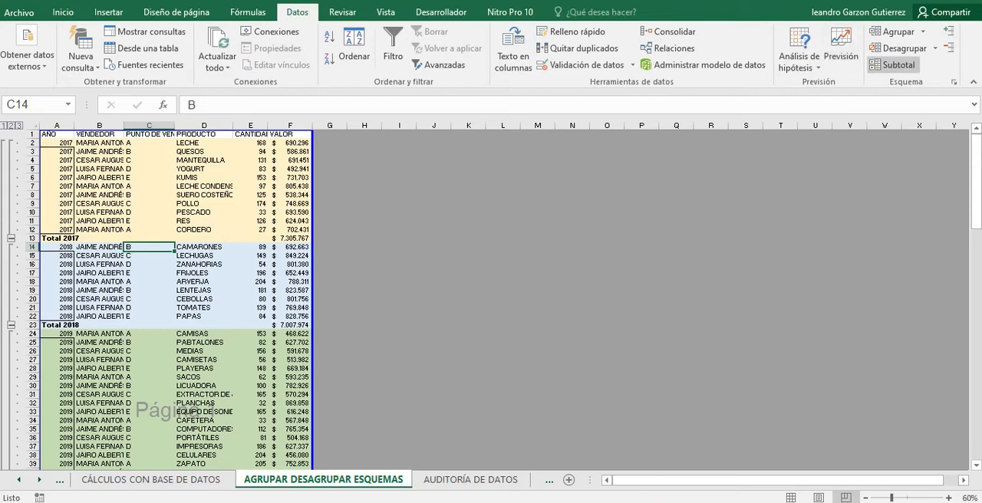
pyautogui.click(894, 65)
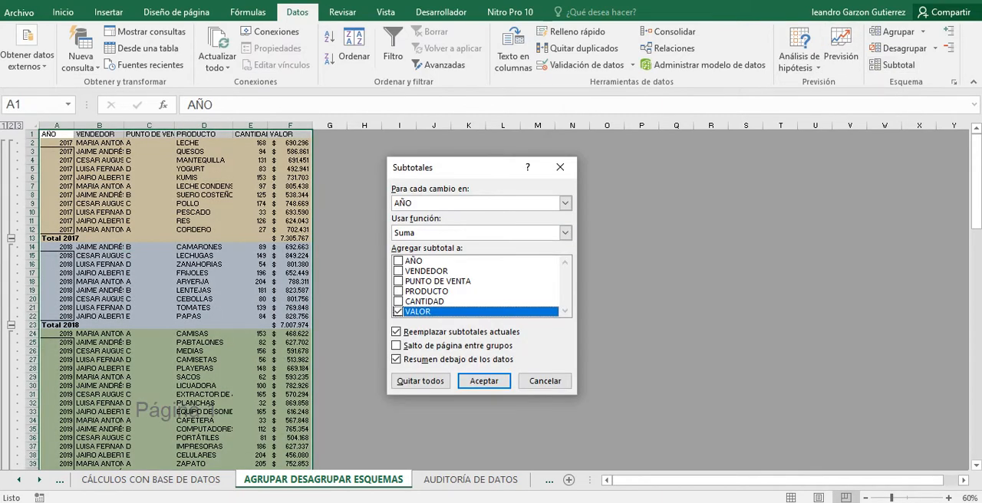
pyautogui.click(398, 301)
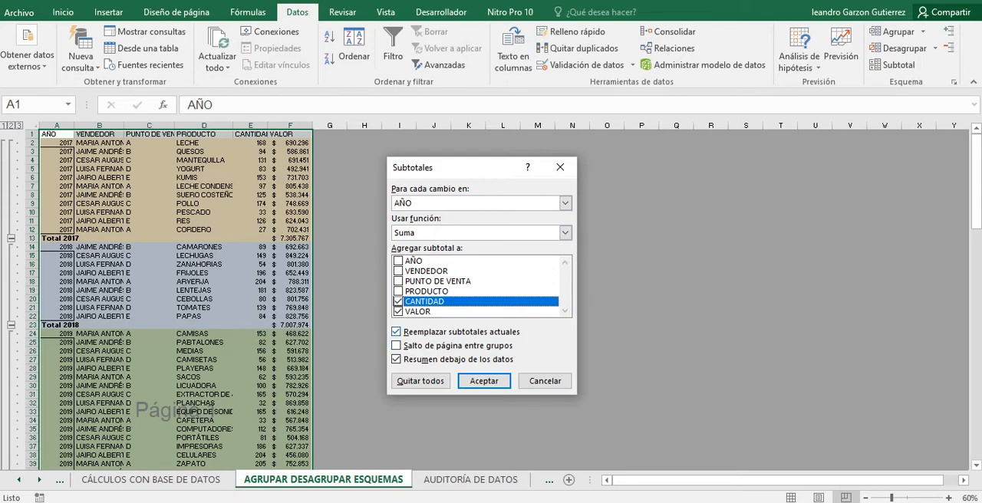
pyautogui.click(397, 332)
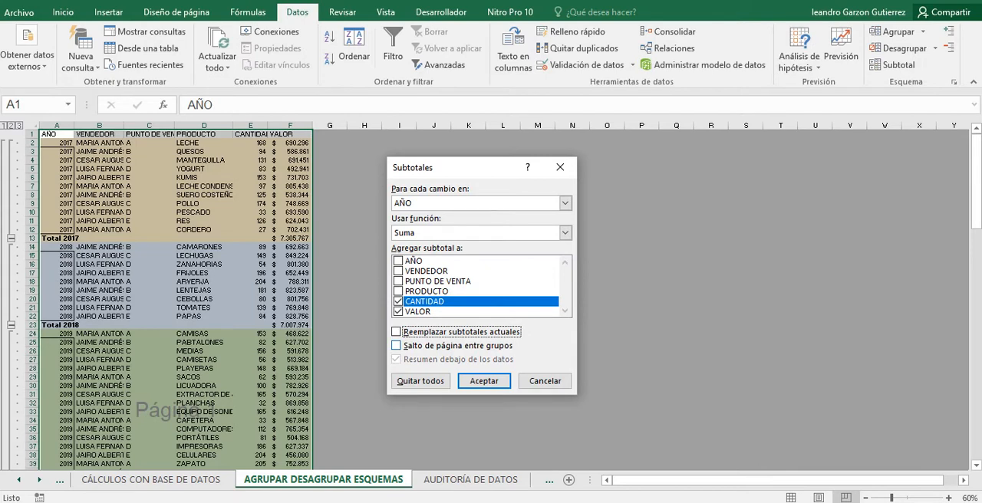
pyautogui.click(396, 346)
pyautogui.click(396, 332)
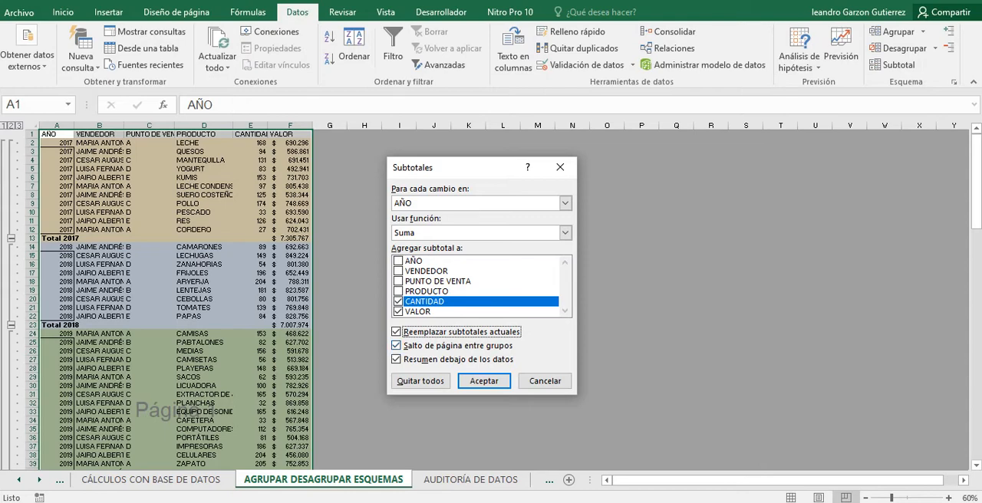
pyautogui.press('Return')
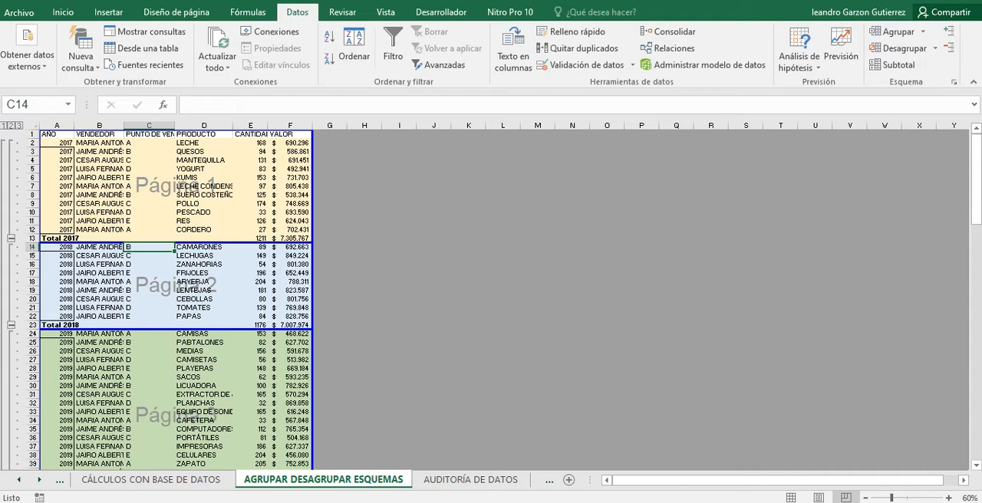
# Check the CANTIDAD and VALOR subtotals and the page breaks between the yearly groups down to the 2021 records.
pyautogui.scroll(-5, 176, 299)
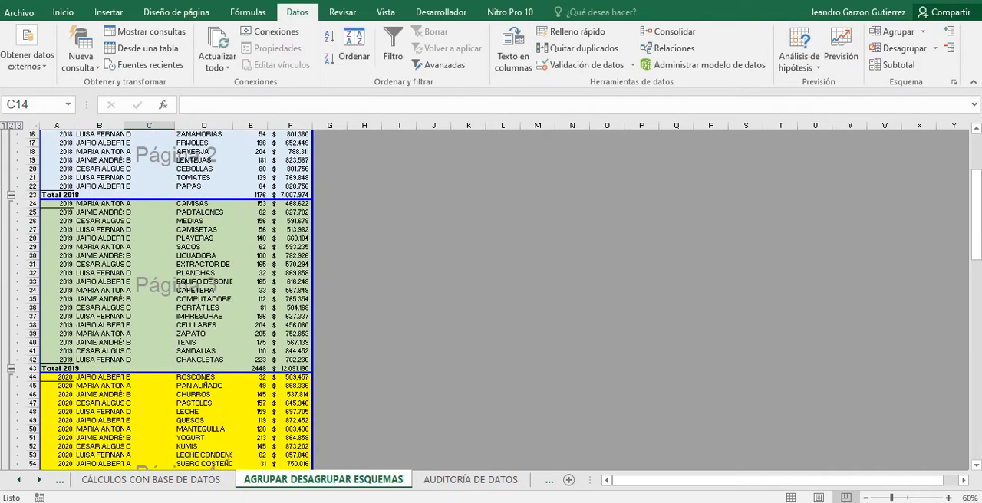
pyautogui.scroll(-1, 176, 299)
pyautogui.scroll(-14, 177, 299)
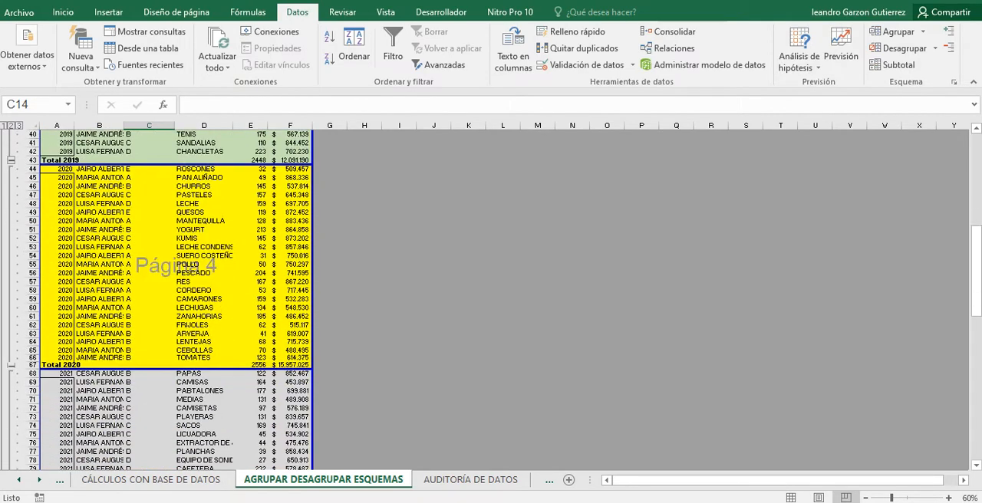
pyautogui.scroll(-6, 177, 299)
pyautogui.scroll(14, 177, 299)
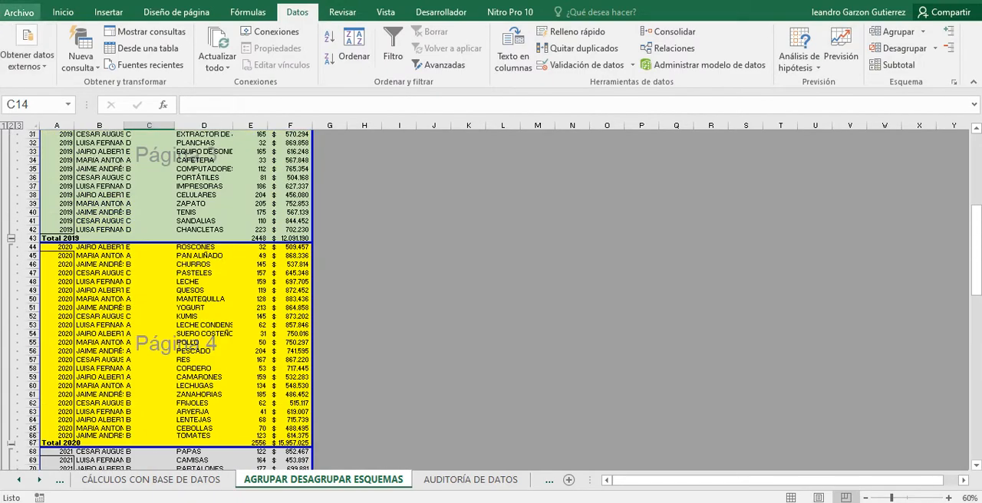
# Look through the print preview page by page, from the 2017 group to the 2021 group.
pyautogui.click(20, 12)
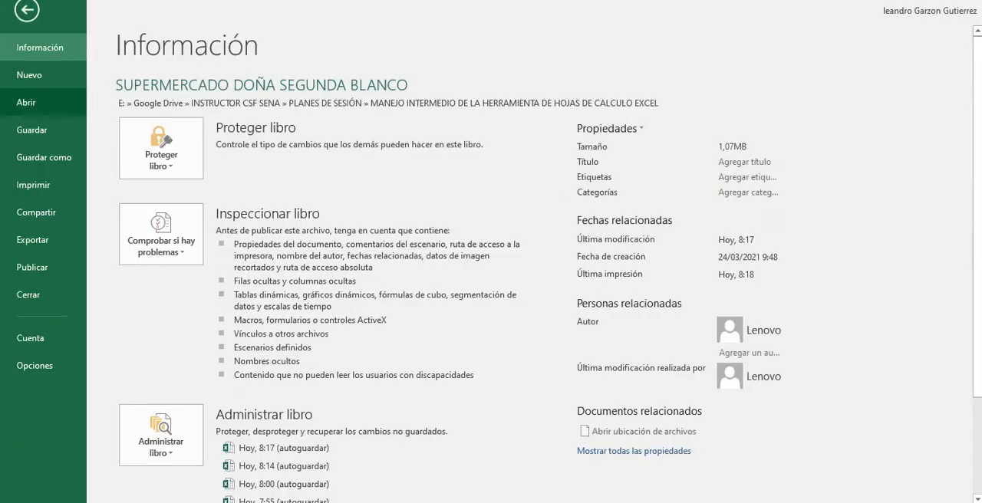
pyautogui.click(33, 185)
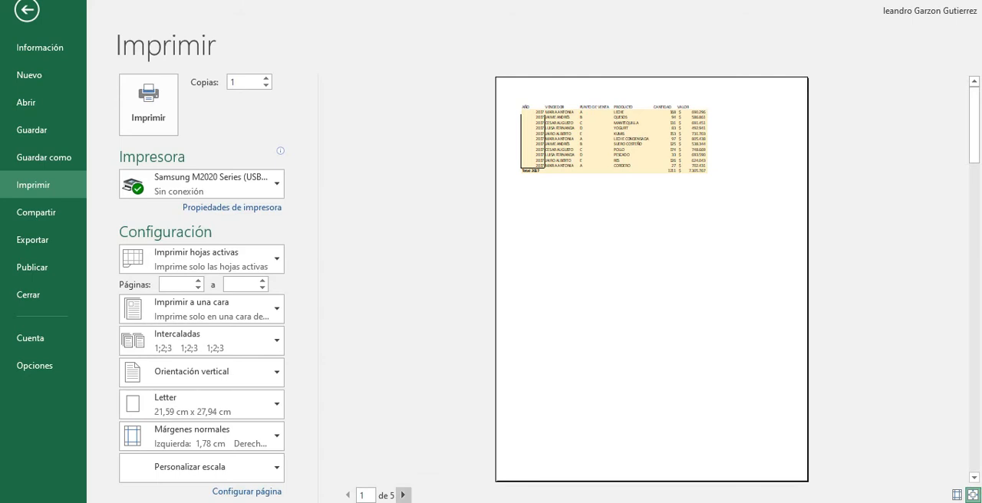
pyautogui.click(402, 495)
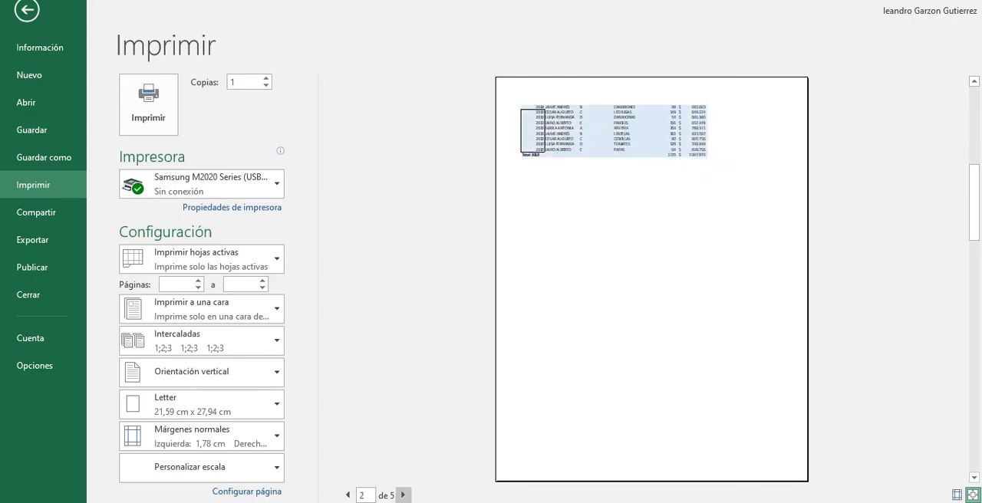
pyautogui.click(403, 495)
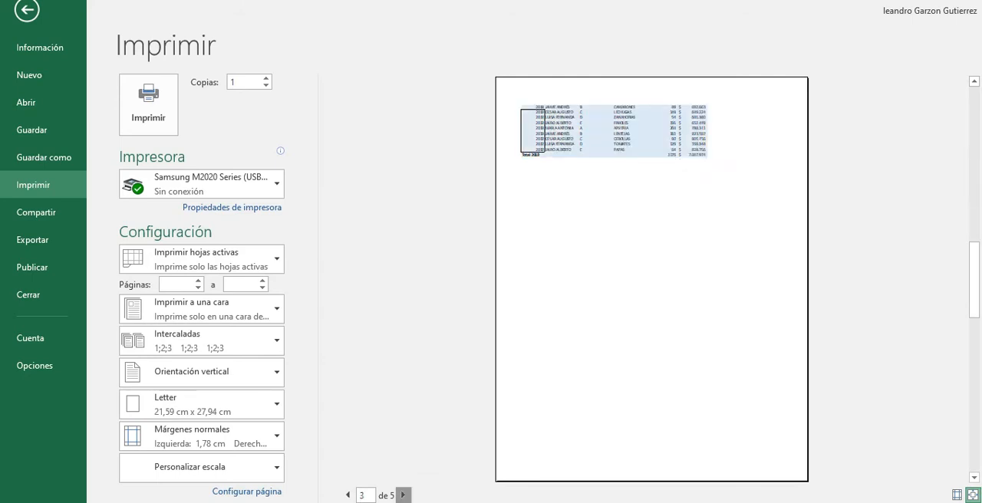
pyautogui.click(403, 495)
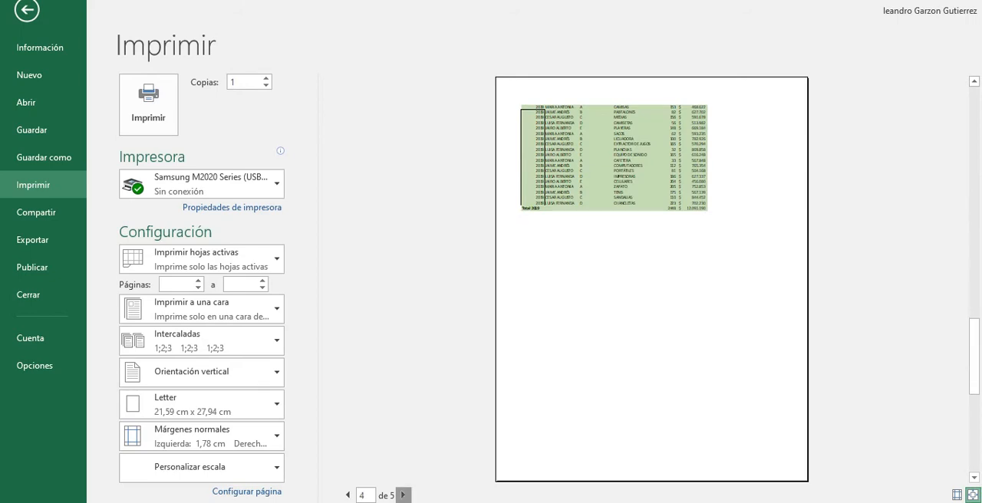
pyautogui.click(403, 494)
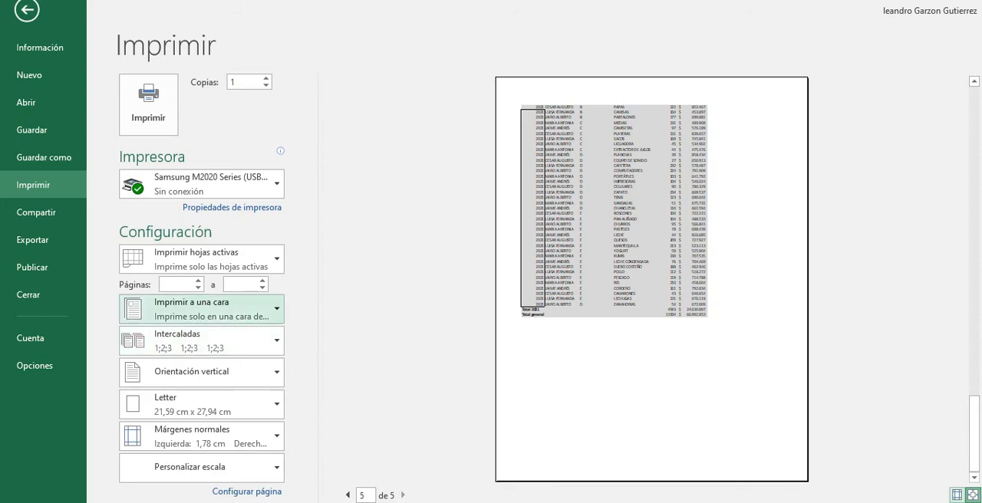
# Set the print scaling to fit all columns on one page and review the 2020 and 2019 pages.
pyautogui.click(200, 466)
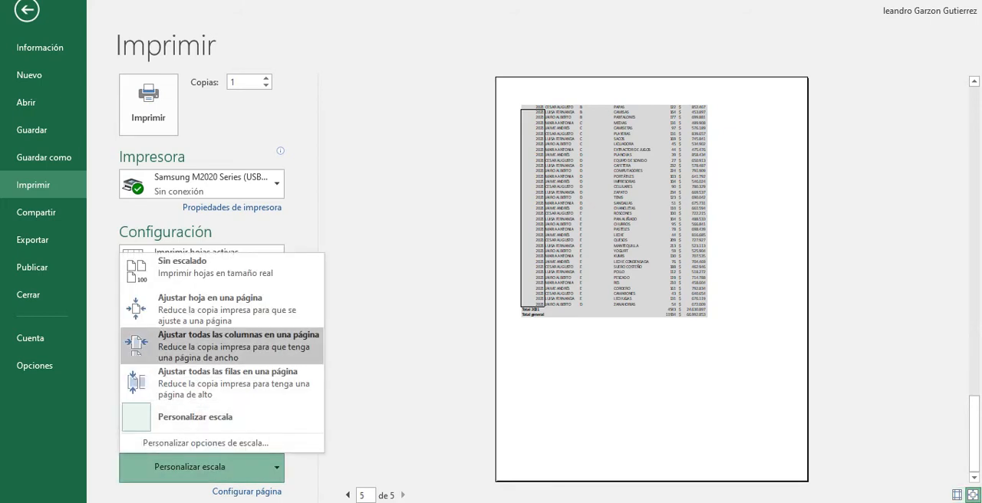
pyautogui.click(222, 347)
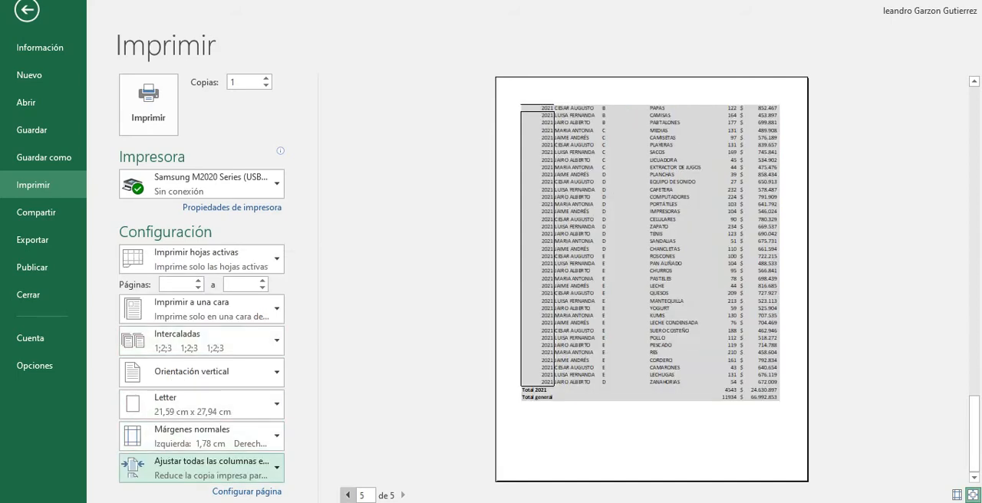
pyautogui.click(347, 495)
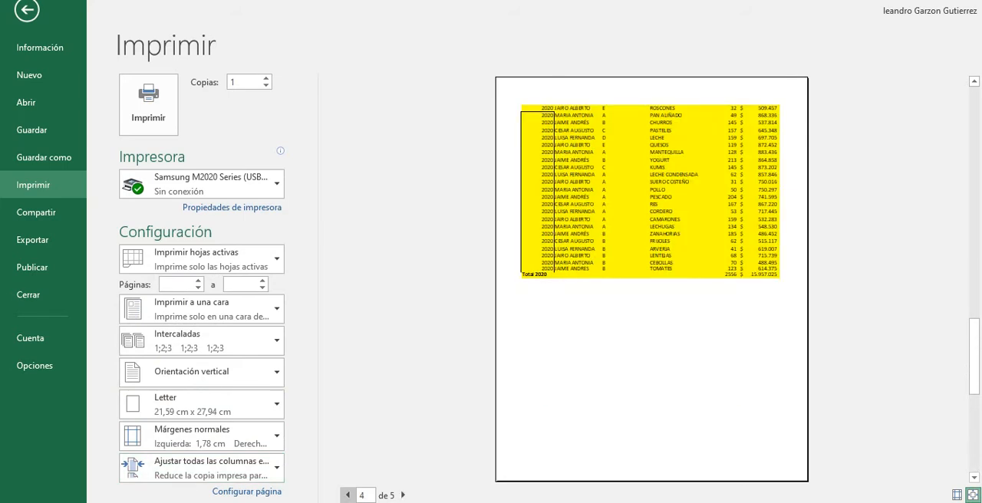
pyautogui.click(347, 495)
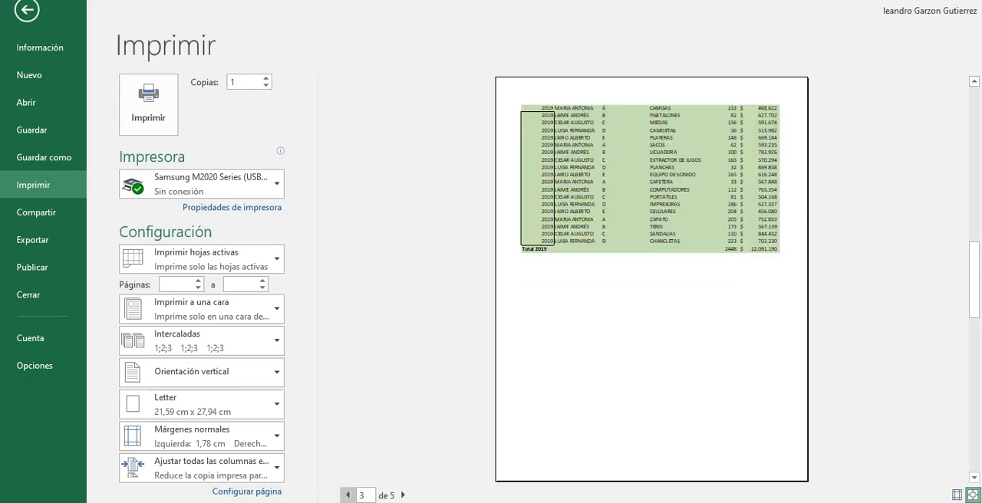
# Page back through the print preview to the 2017 page and return to the worksheet's yearly groups.
pyautogui.click(347, 494)
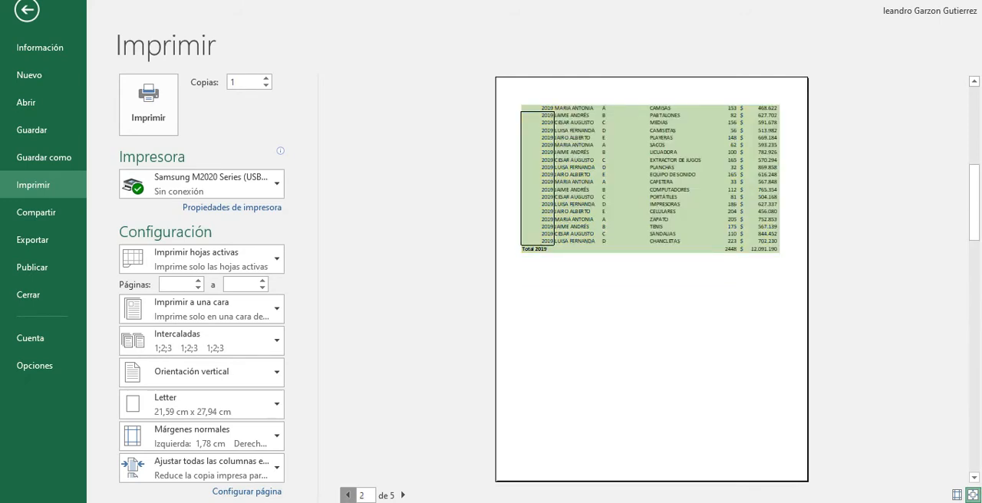
pyautogui.click(348, 495)
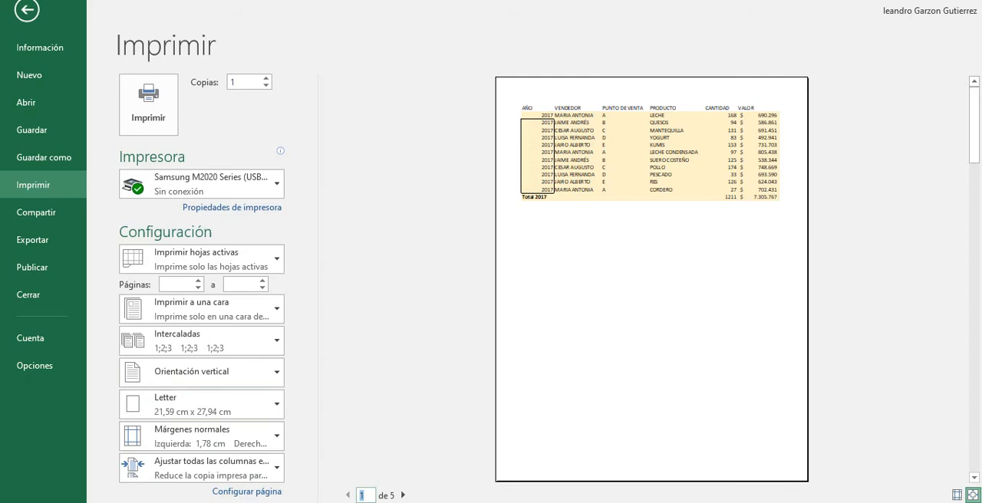
pyautogui.click(27, 10)
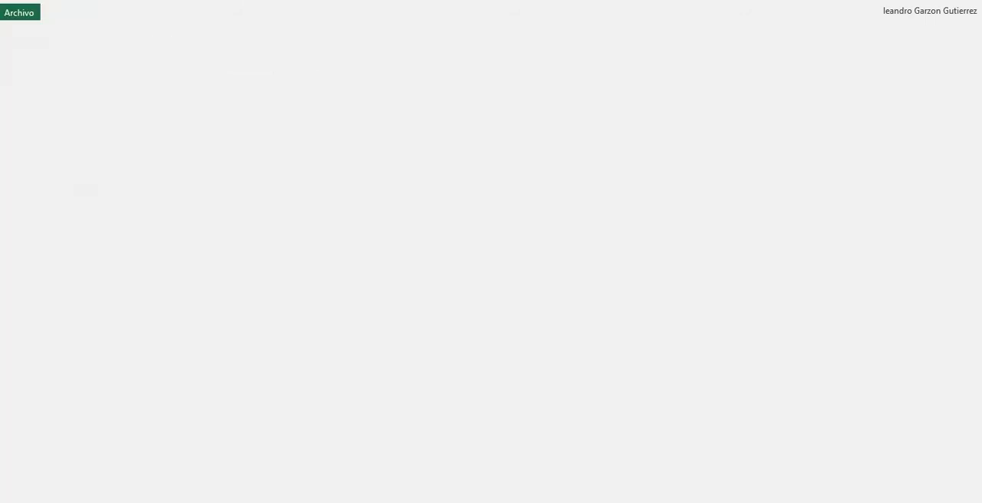
pyautogui.scroll(10, 176, 299)
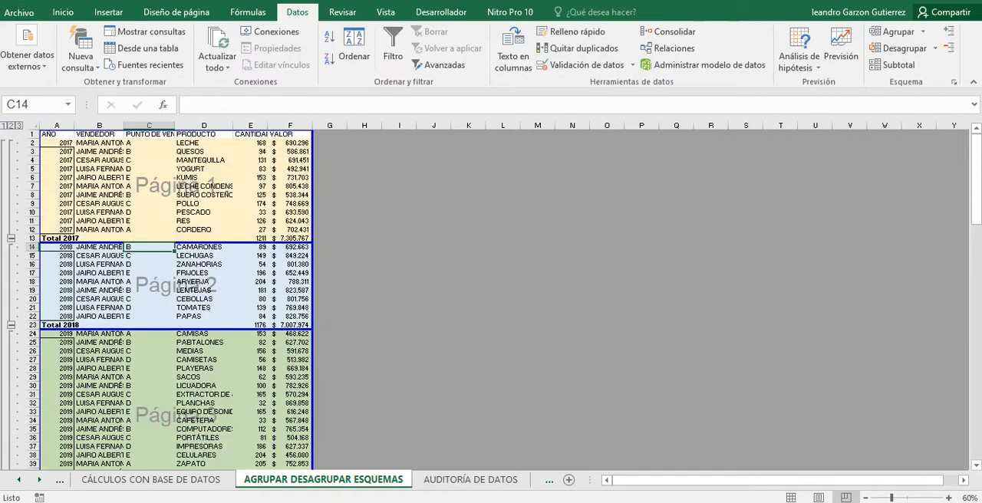
pyautogui.click(289, 143)
pyautogui.click(150, 168)
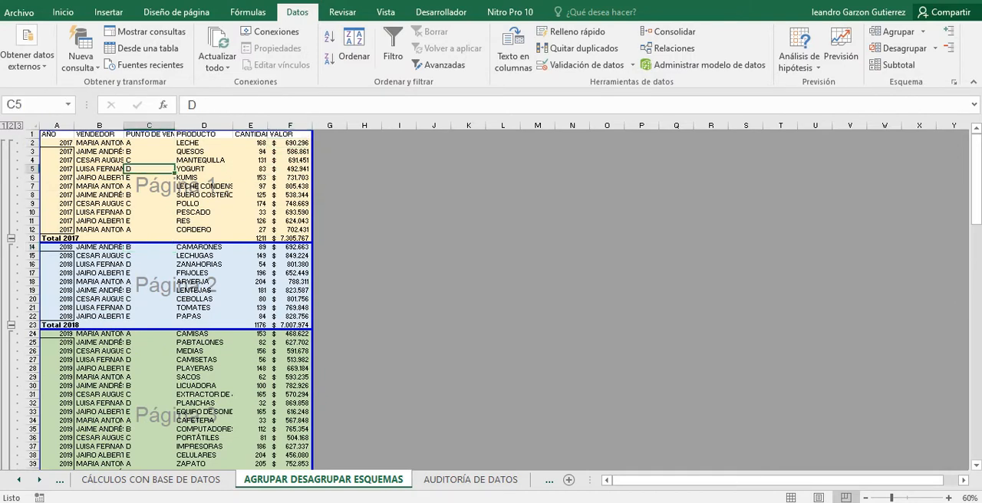
pyautogui.moveTo(47, 134); pyautogui.dragTo(306, 135)
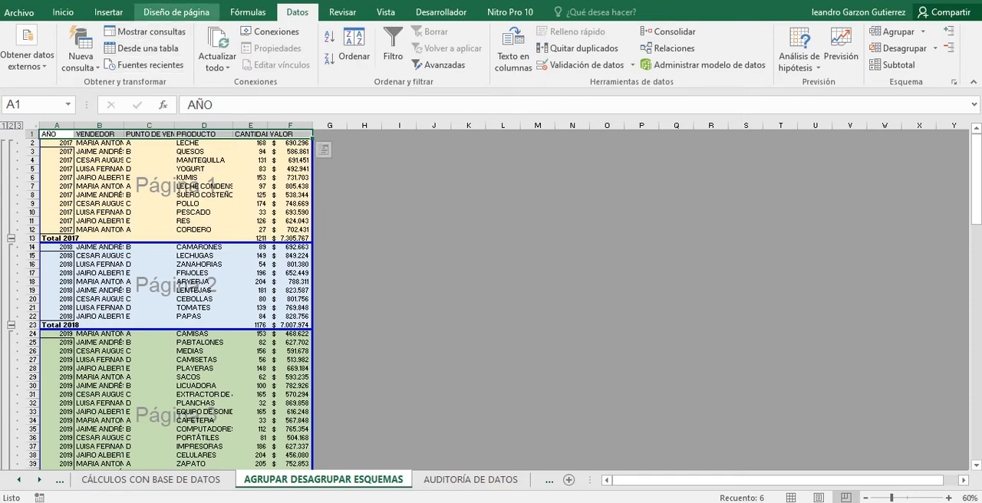
pyautogui.click(177, 12)
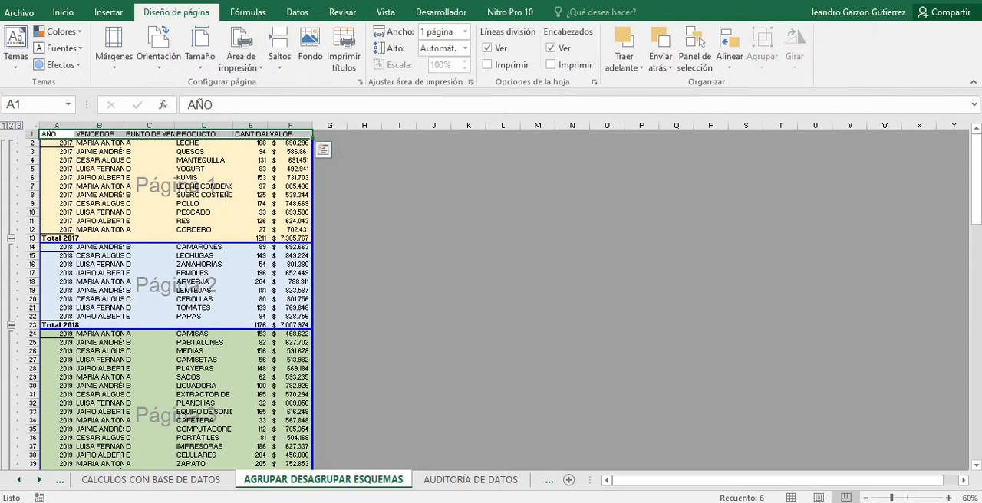
pyautogui.click(241, 58)
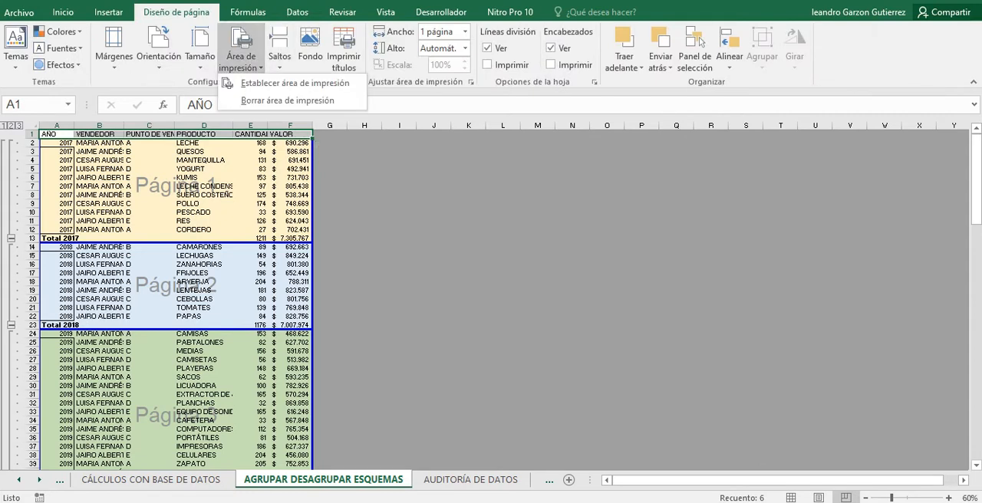
pyautogui.click(343, 50)
pyautogui.click(343, 50)
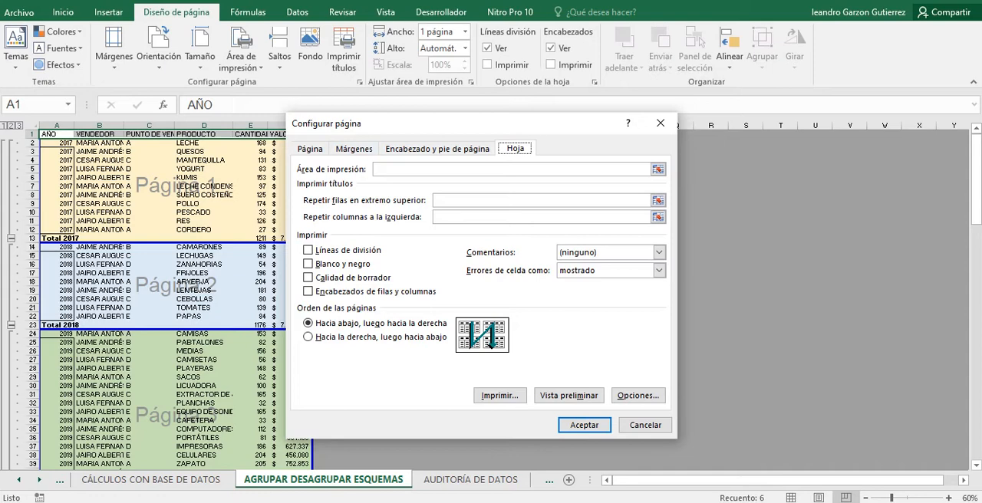
pyautogui.click(659, 122)
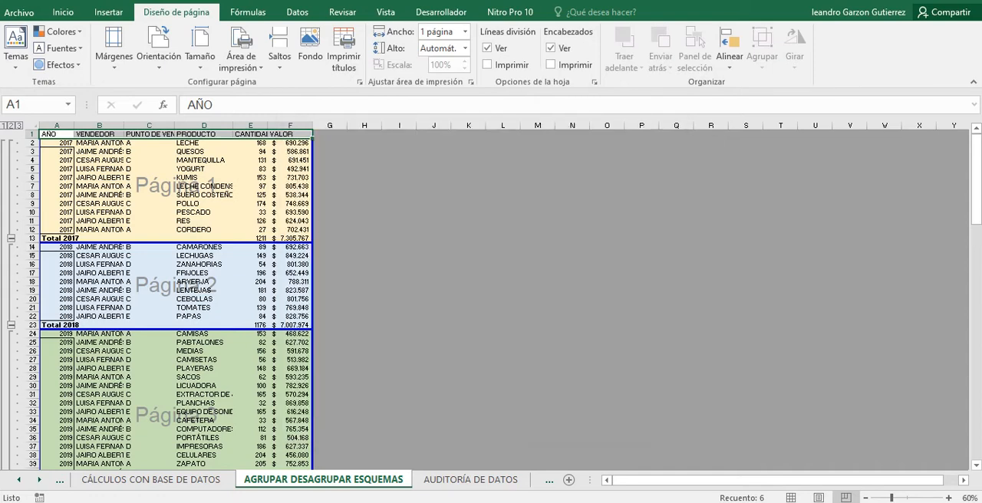
pyautogui.click(203, 230)
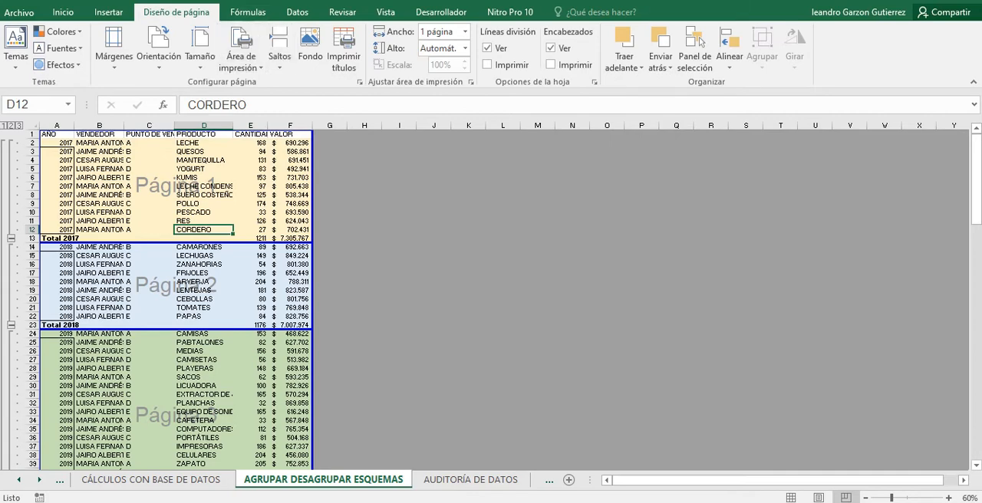
# Set header row 1 ($1:$1) as the print title row to repeat at the top of every printed page.
pyautogui.click(344, 53)
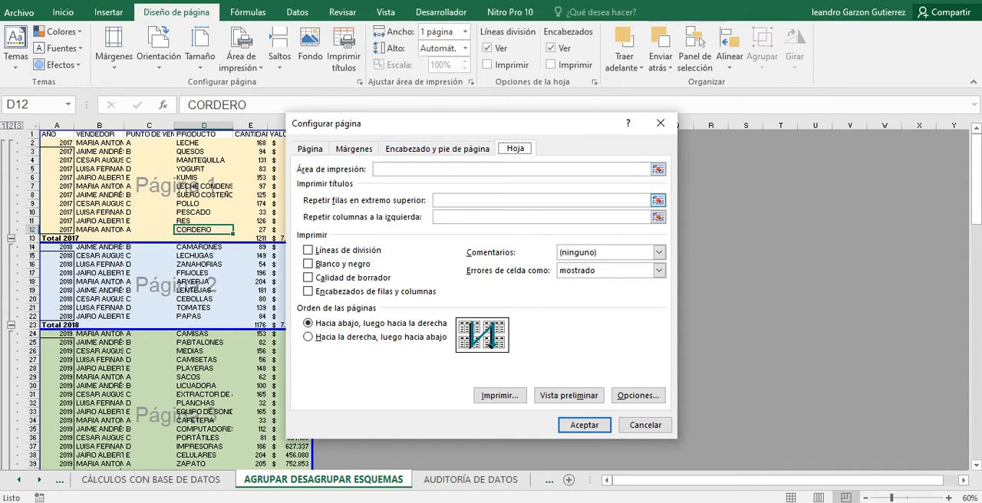
pyautogui.click(657, 217)
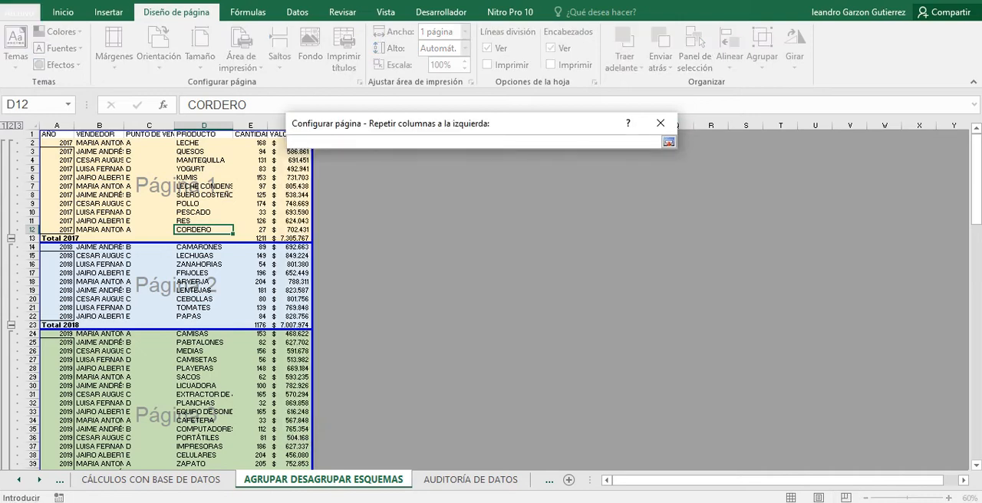
pyautogui.click(668, 141)
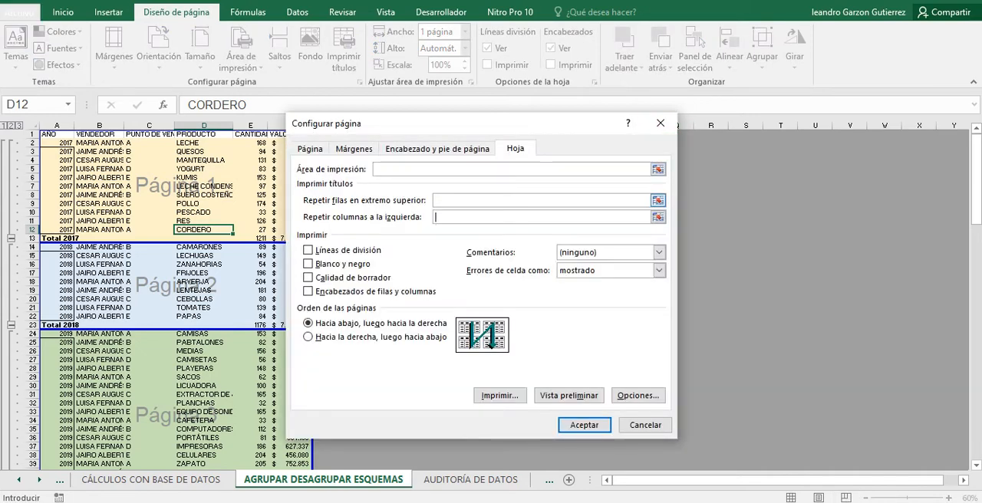
pyautogui.click(657, 200)
pyautogui.click(657, 200)
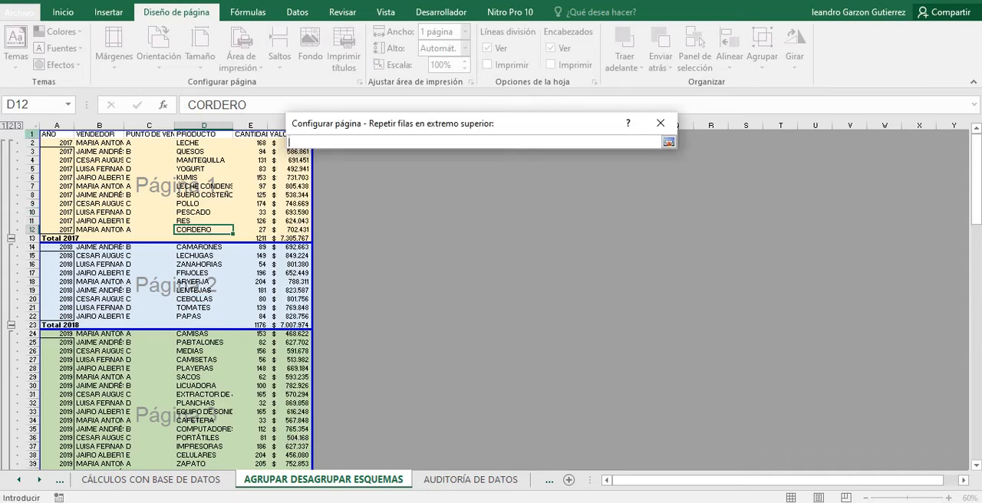
pyautogui.click(32, 134)
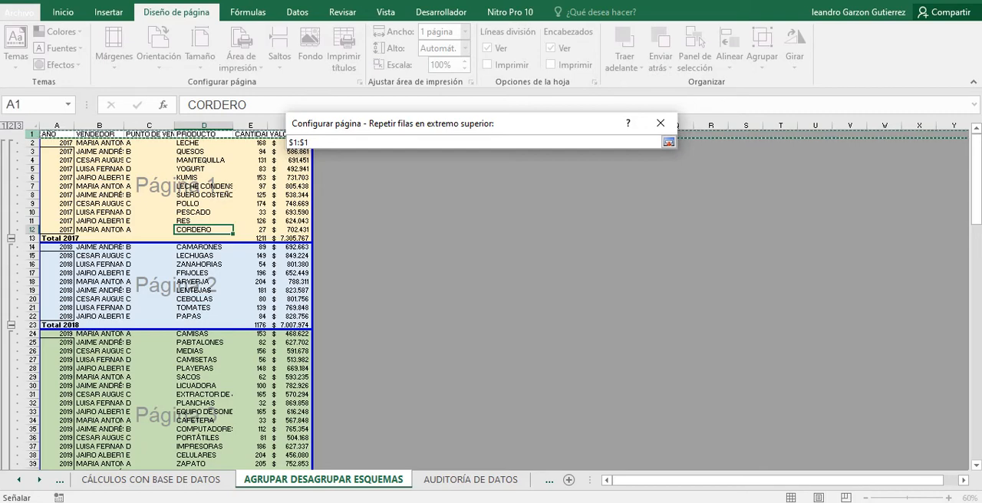
pyautogui.click(668, 142)
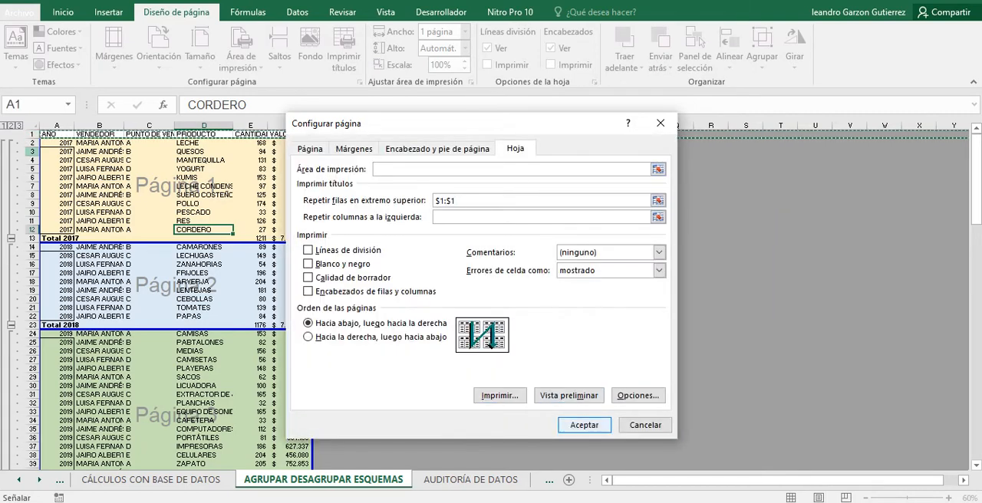
pyautogui.press('Return')
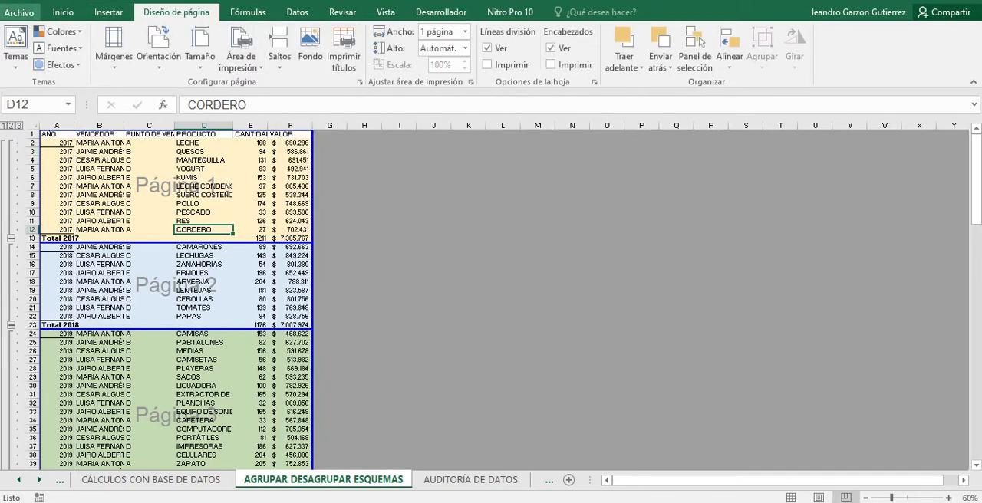
# Check the repeated headers on each print preview page from 2017 to 2021, and return to the worksheet.
pyautogui.click(18, 13)
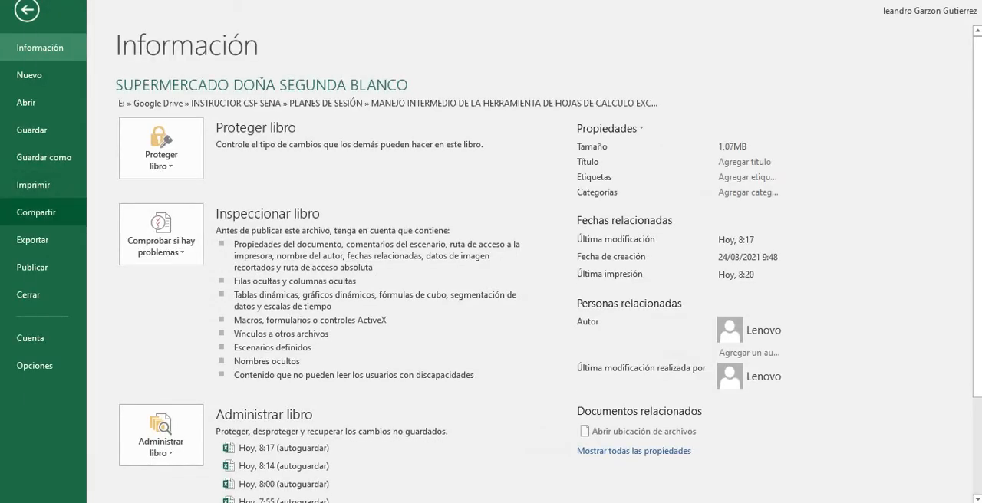
pyautogui.click(33, 185)
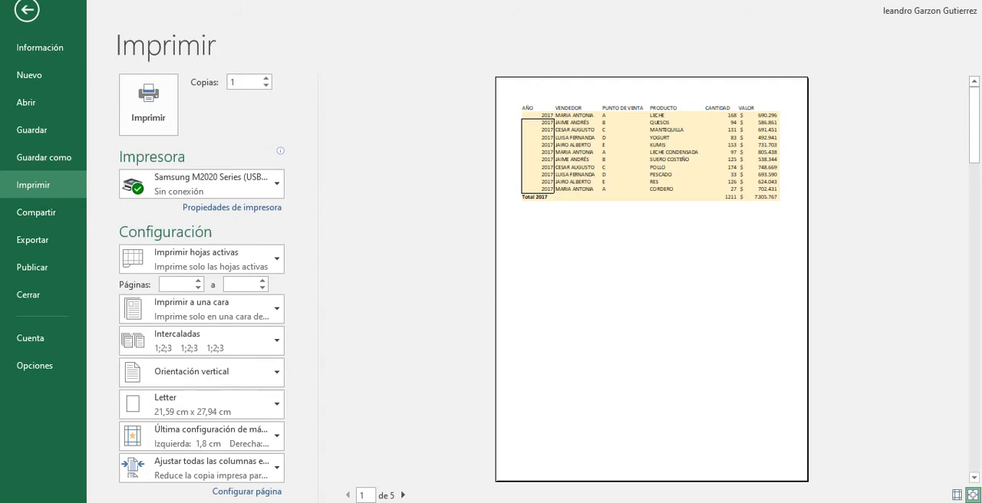
pyautogui.click(403, 494)
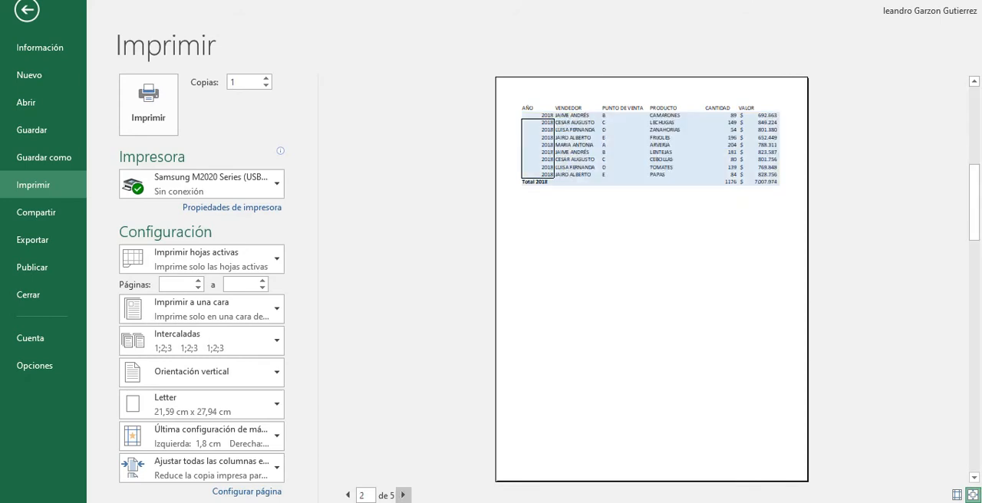
pyautogui.click(403, 495)
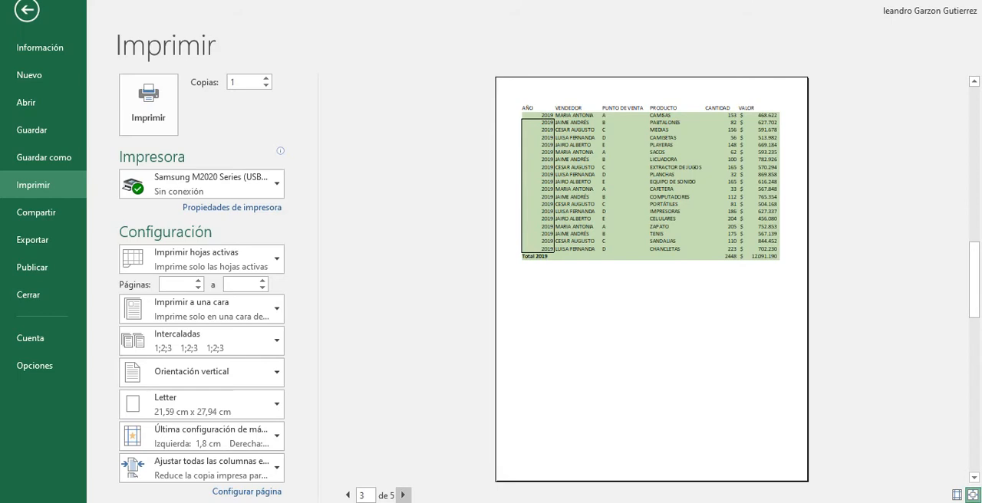
pyautogui.click(403, 494)
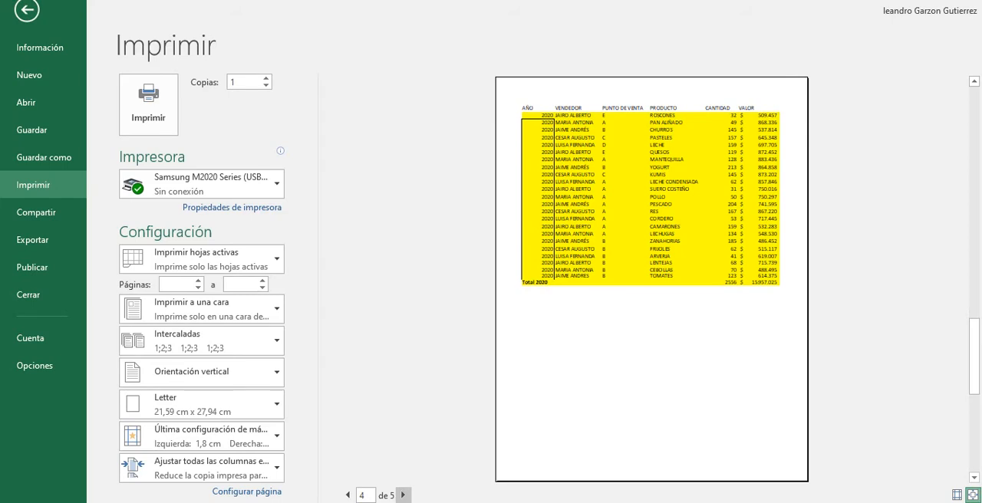
pyautogui.click(402, 494)
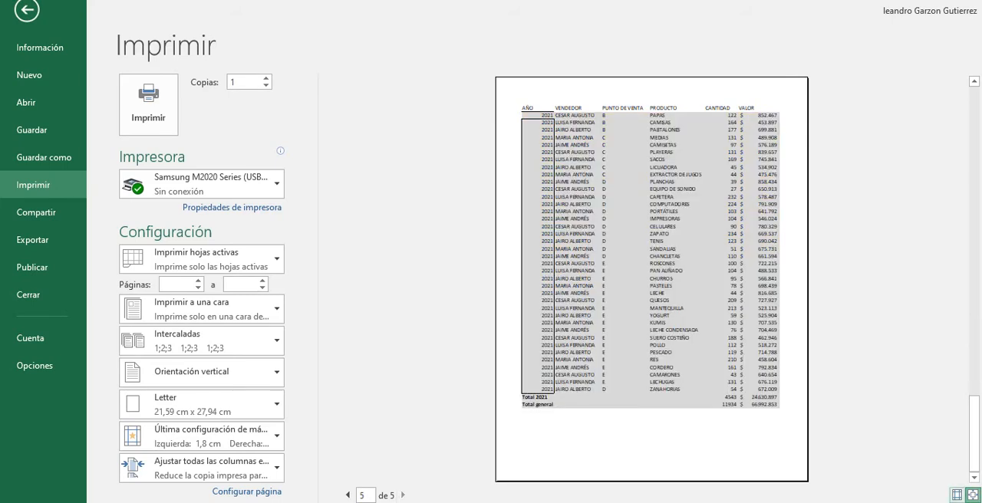
pyautogui.click(27, 10)
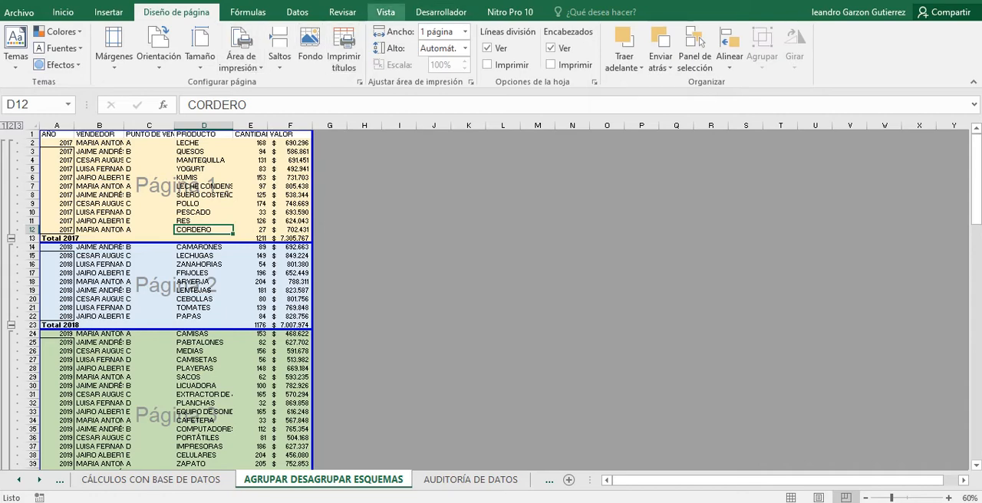
# Check the aTube Catcher screen recorder and the Google Meet call, and return to the Excel workbook.
pyautogui.click(386, 12)
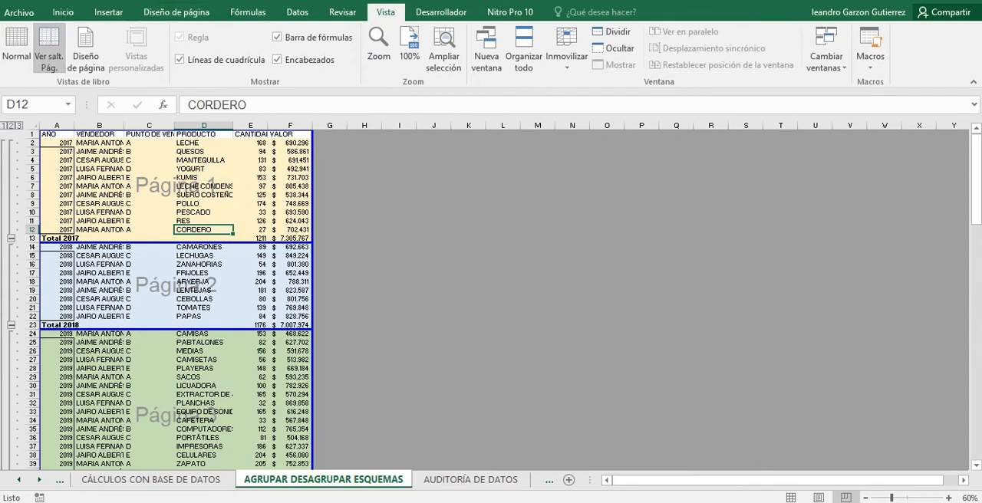
pyautogui.moveTo(176, 242)
pyautogui.mouseDown()
pyautogui.moveTo(177, 260)
pyautogui.moveTo(176, 233)
pyautogui.moveTo(177, 259)
pyautogui.mouseUp()
pyautogui.hotkey('alt', 'Tab')
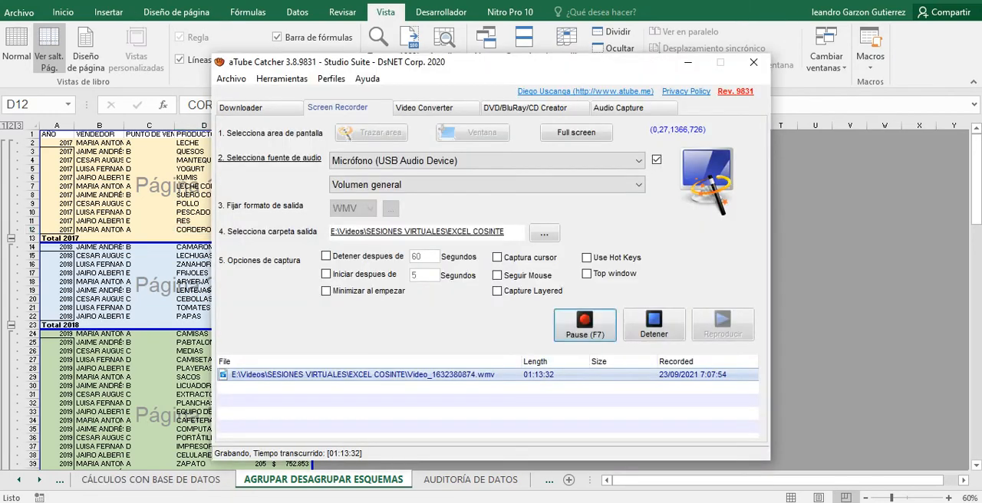
pyautogui.hotkey('alt', 'Tab')
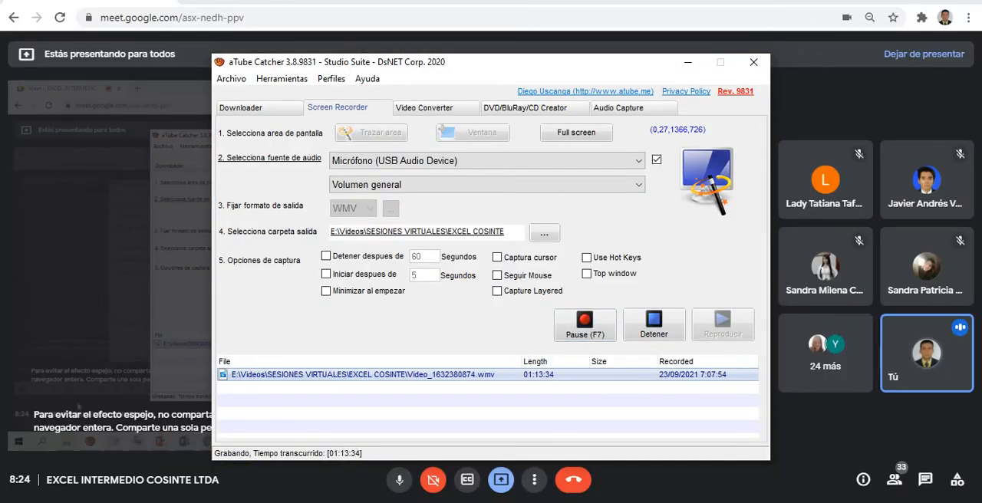
pyautogui.hotkey('alt', 'Tab')
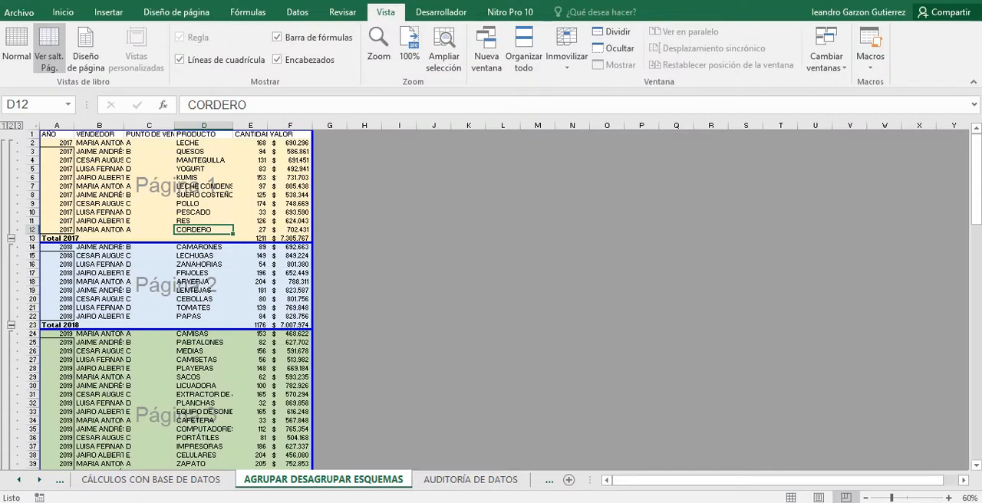
# Move the first page break down into the 2018 records, and reposition it between row 12 and the Total 2017 row.
pyautogui.moveTo(184, 243); pyautogui.dragTo(184, 276)
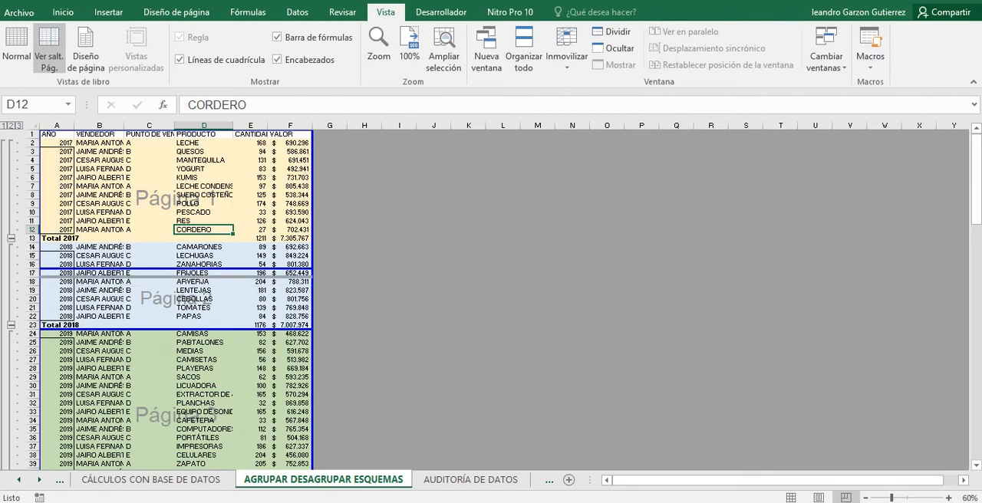
pyautogui.moveTo(184, 277); pyautogui.dragTo(184, 234)
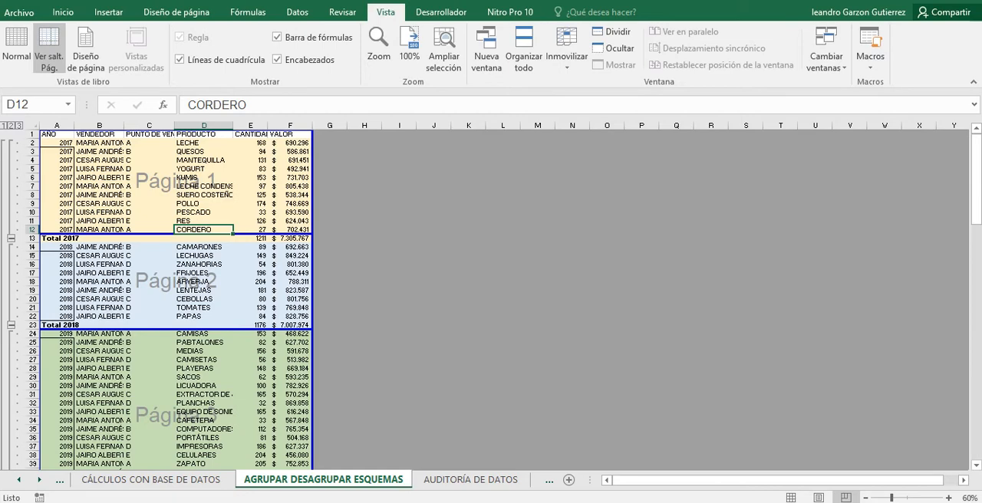
pyautogui.scroll(-4, 169, 299)
pyautogui.scroll(4, 169, 299)
# Select the header cells A1:F1 and collapse the 2019 and 2020 groups to their total rows.
pyautogui.moveTo(57, 143)
pyautogui.mouseDown()
pyautogui.moveTo(57, 134)
pyautogui.moveTo(285, 134)
pyautogui.moveTo(57, 134)
pyautogui.mouseUp()
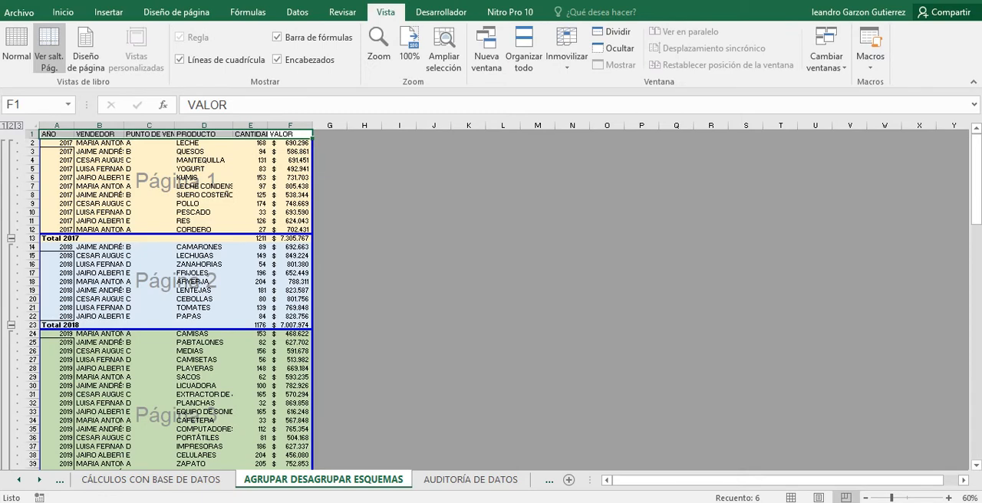
pyautogui.scroll(-7, 175, 299)
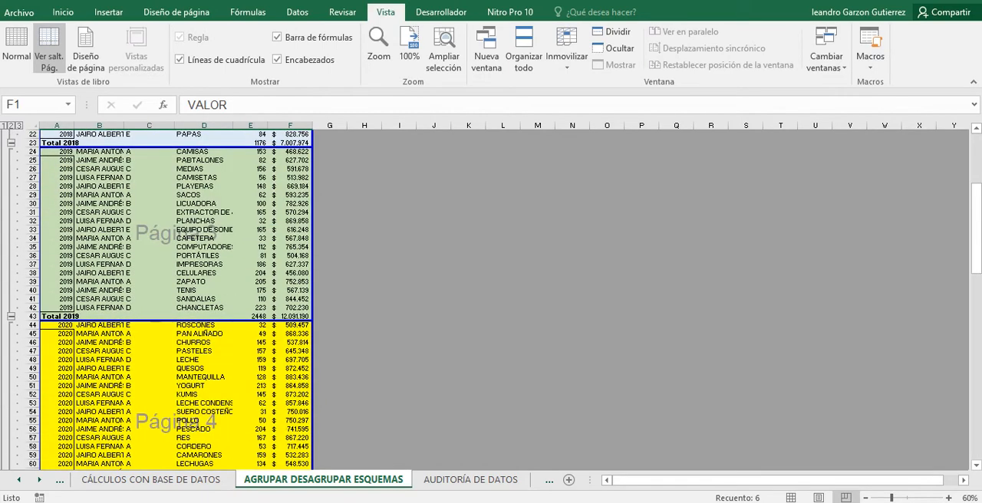
pyautogui.click(10, 316)
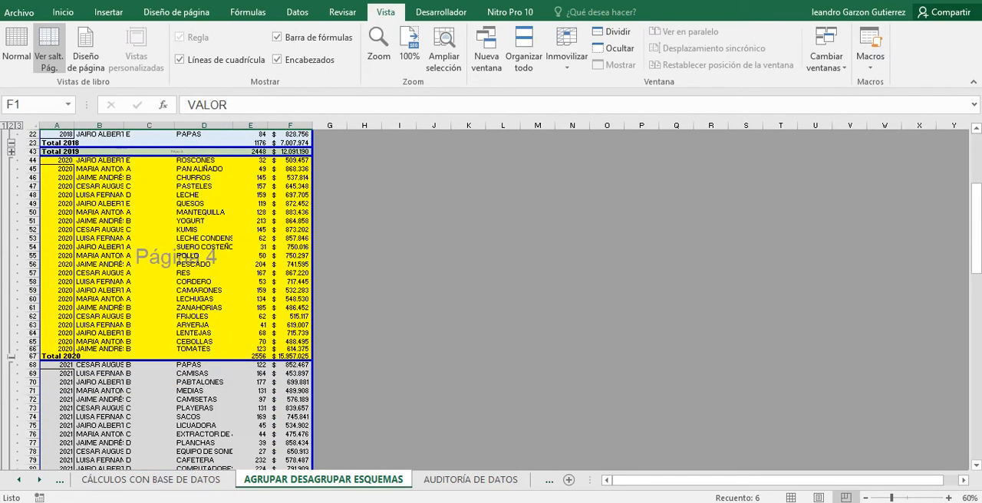
pyautogui.click(11, 357)
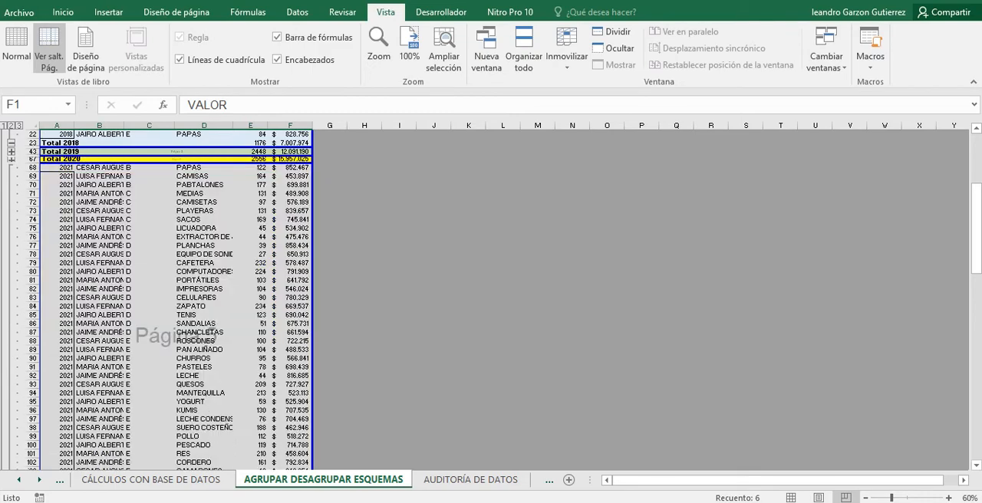
# Expand the 2020 group to show its records, and collapse the 2021 group to its total row.
pyautogui.click(948, 497)
pyautogui.click(948, 497)
pyautogui.click(948, 498)
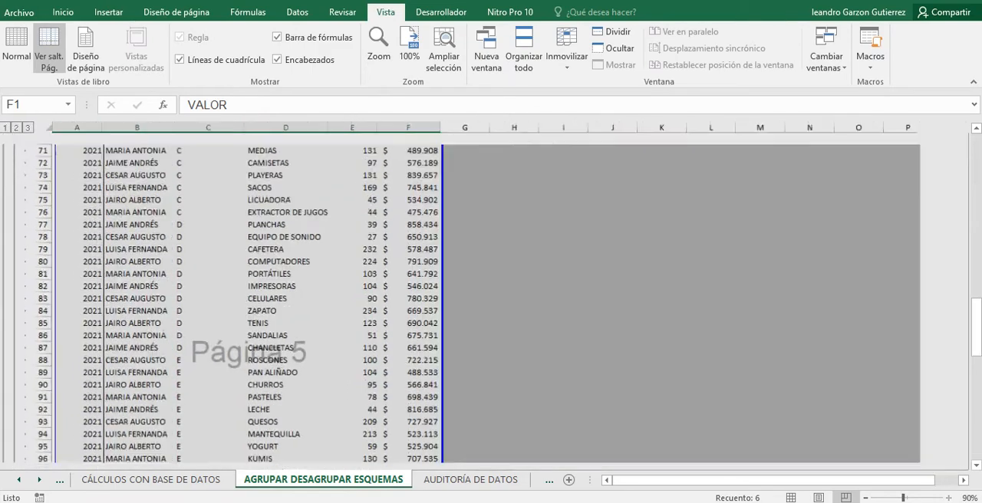
pyautogui.click(947, 498)
pyautogui.click(946, 498)
pyautogui.scroll(6, 306, 299)
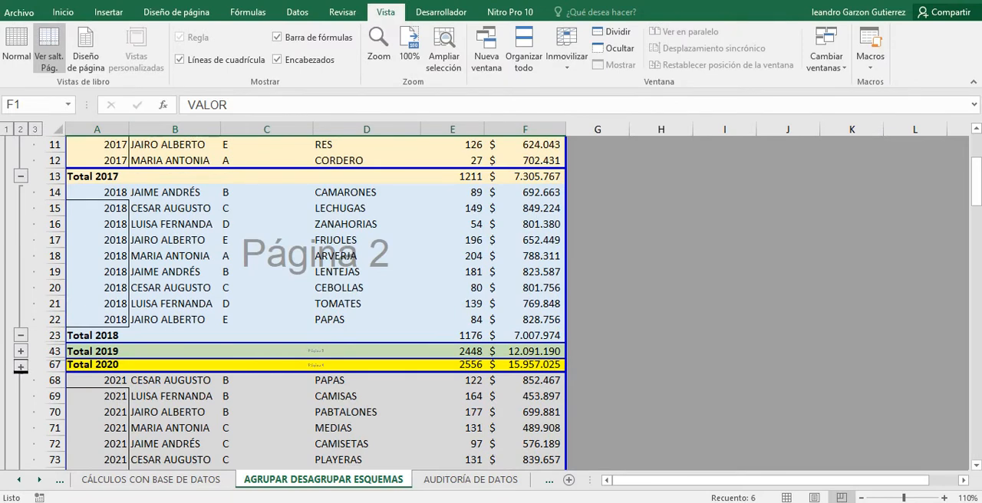
pyautogui.click(20, 366)
pyautogui.scroll(-6, 21, 366)
pyautogui.scroll(-9, 307, 299)
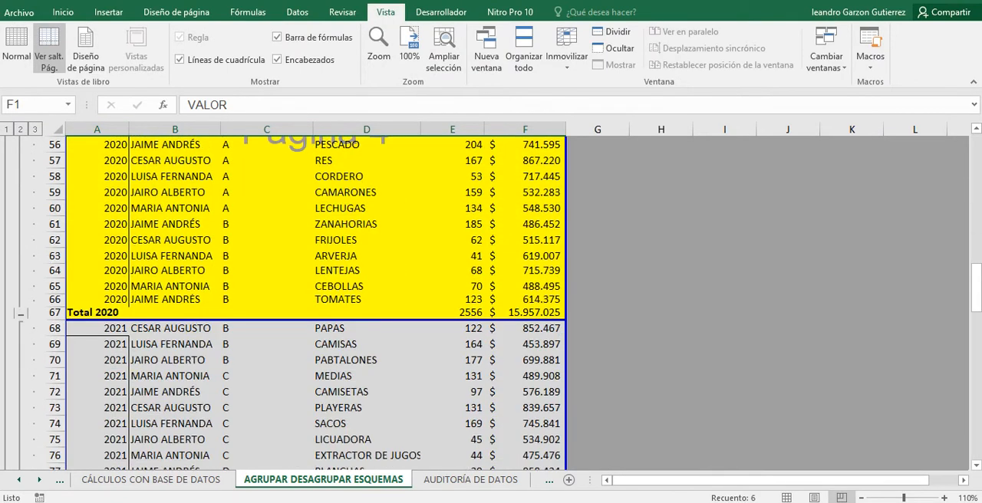
pyautogui.scroll(-6, 307, 299)
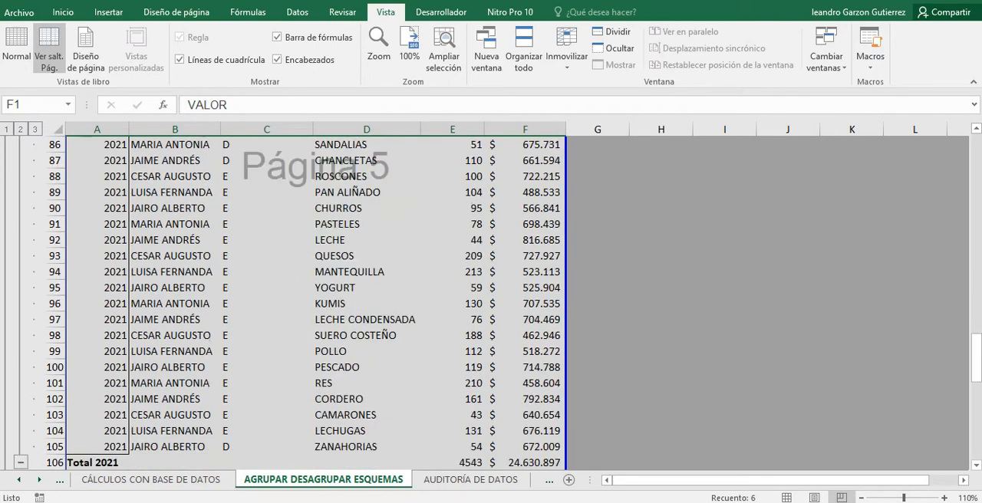
pyautogui.click(20, 367)
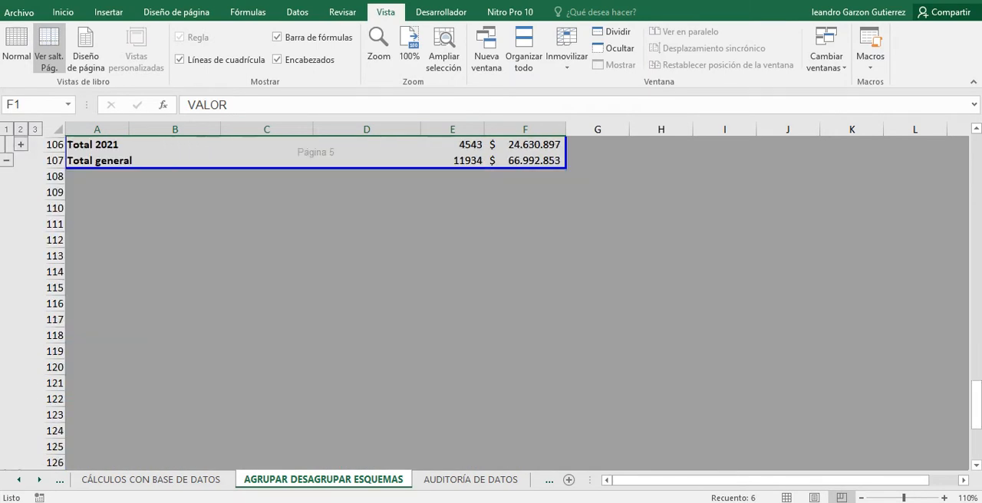
# Collapse the 2020, 2017 and 2018 groups to their total rows, hide the ribbon, and deselect the header cells.
pyautogui.scroll(6, 306, 299)
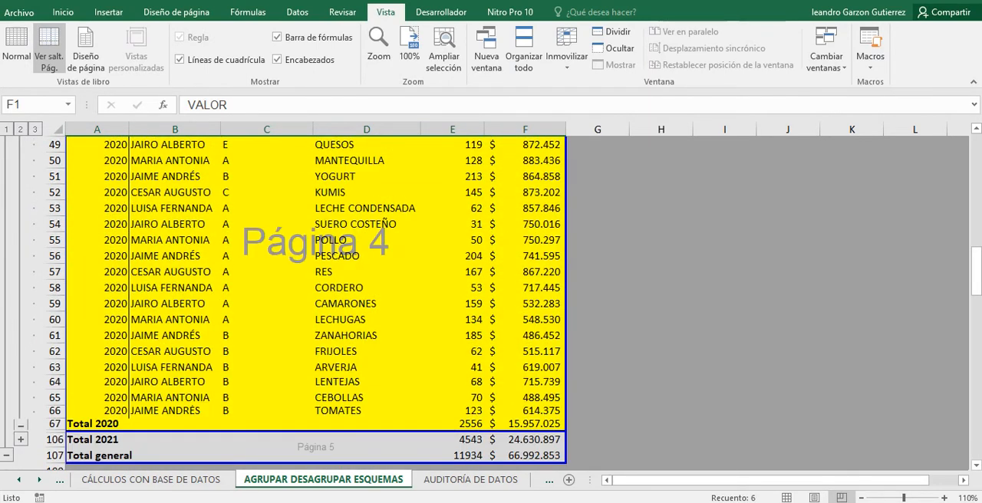
pyautogui.click(21, 424)
pyautogui.scroll(5, 306, 299)
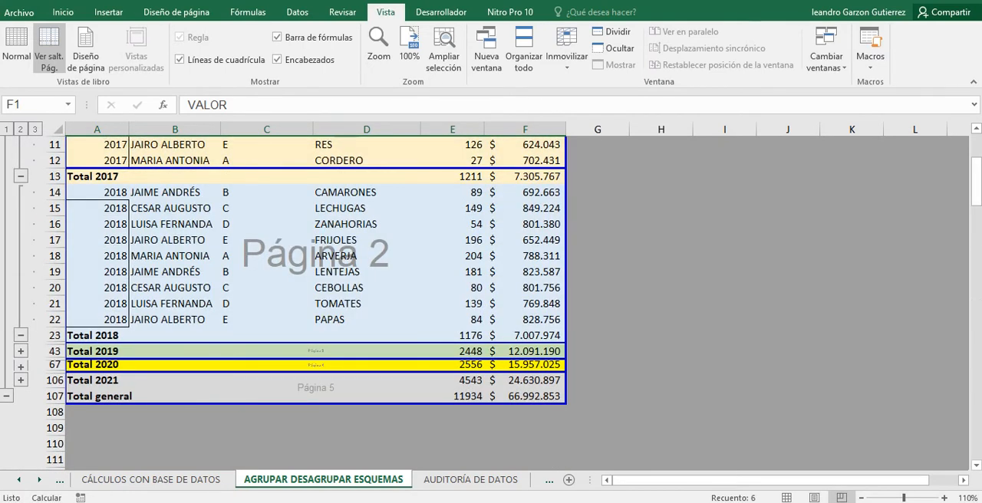
pyautogui.click(21, 176)
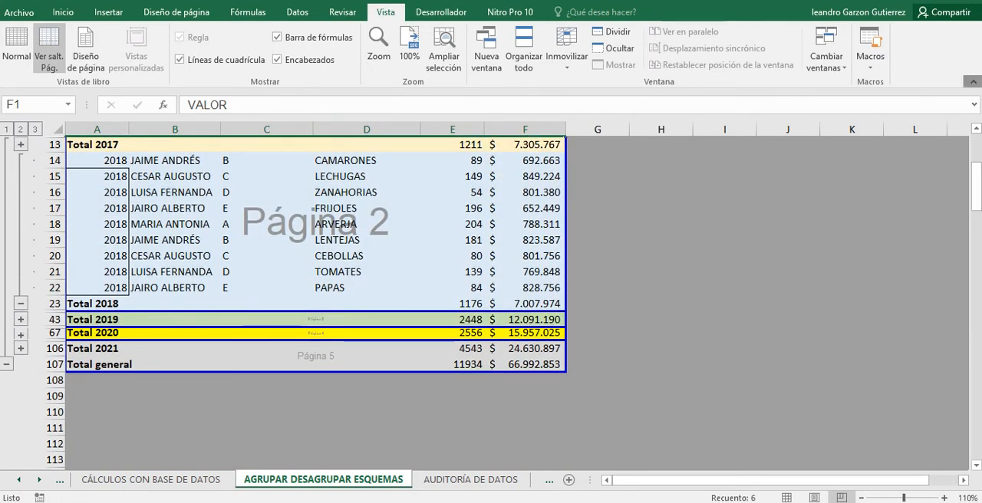
pyautogui.click(971, 81)
pyautogui.scroll(2, 316, 253)
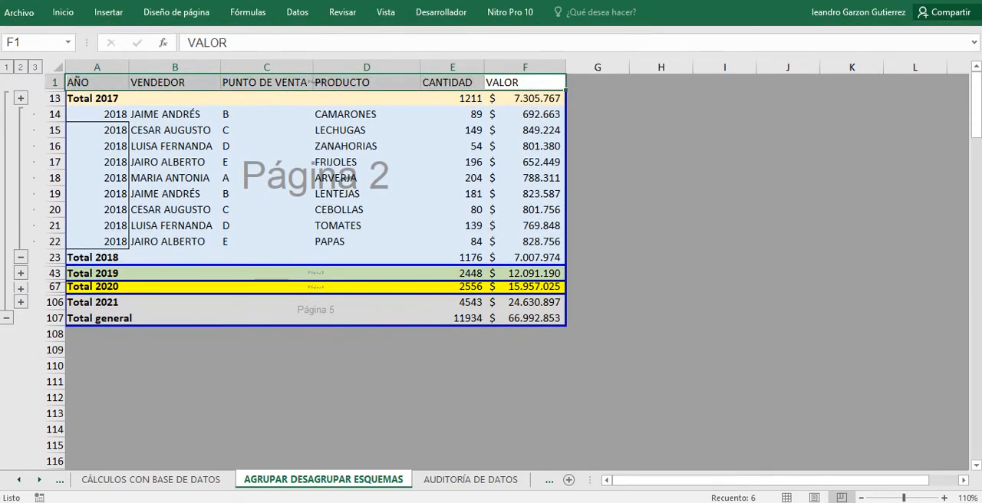
pyautogui.click(20, 257)
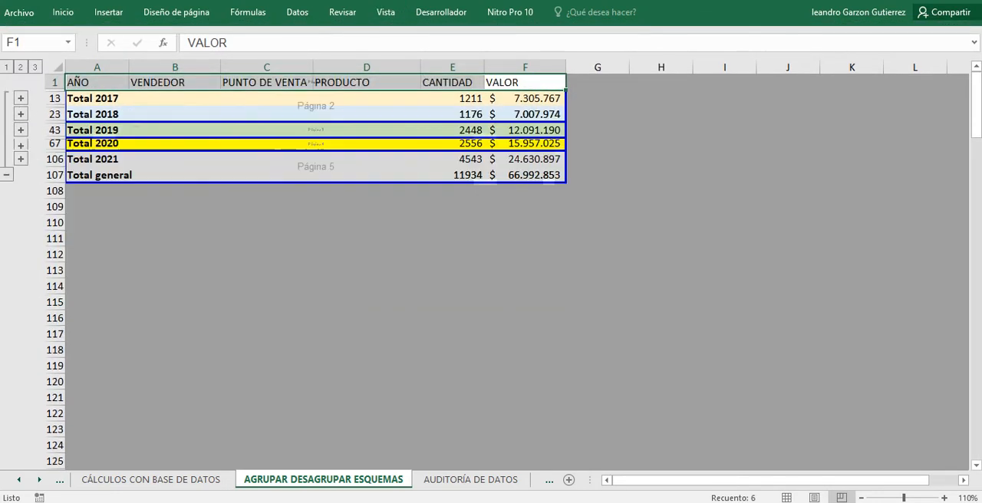
pyautogui.click(266, 253)
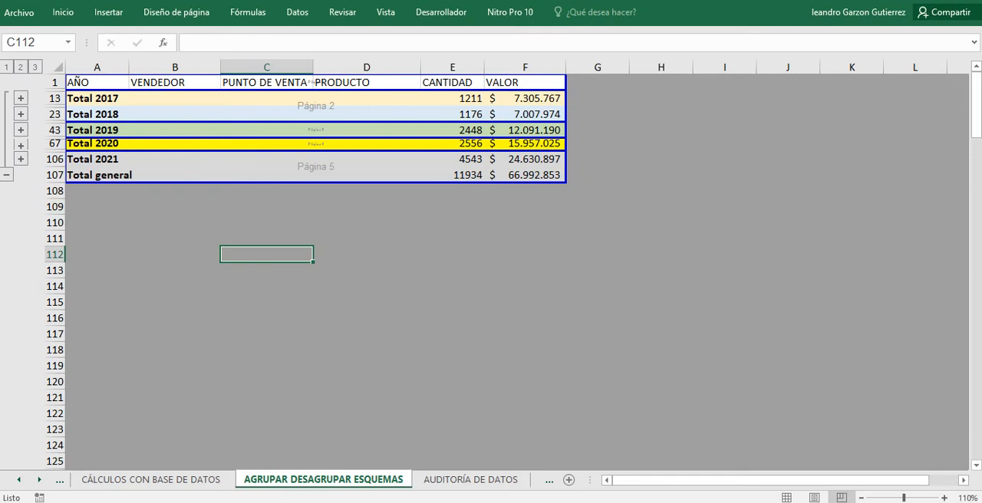
# Expand the 2020 group, review its records through the Total 2020 row, and collapse it again.
pyautogui.scroll(-2, 491, 269)
pyautogui.scroll(2, 490, 268)
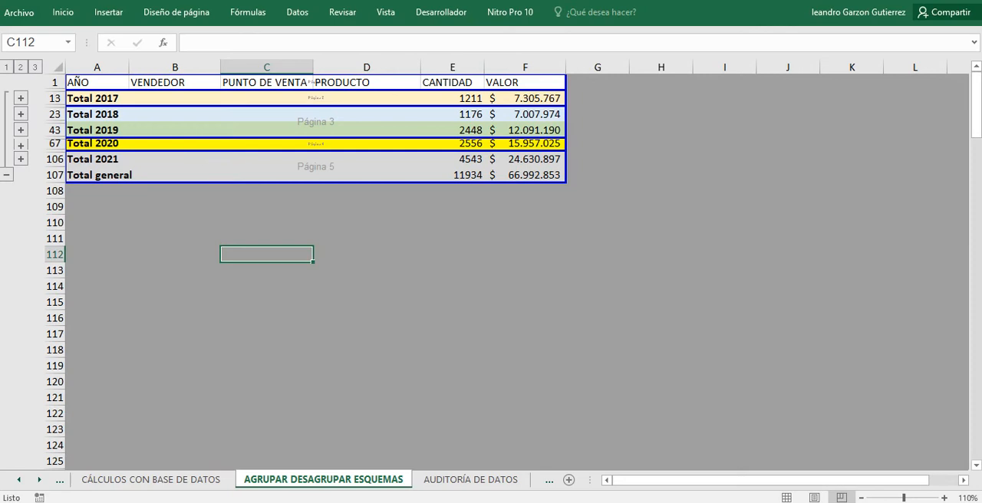
pyautogui.click(21, 145)
pyautogui.scroll(-4, 20, 146)
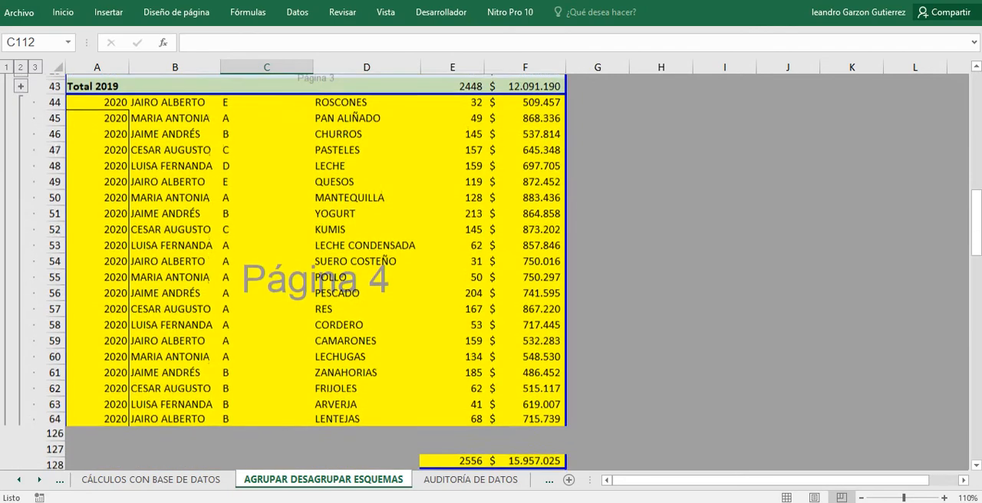
pyautogui.scroll(2, 307, 253)
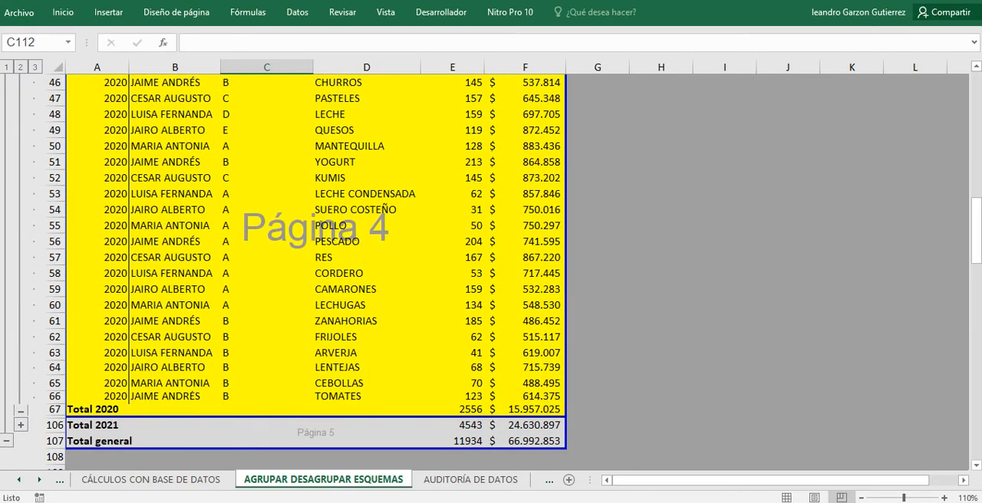
pyautogui.scroll(2, 307, 253)
pyautogui.scroll(-6, 307, 253)
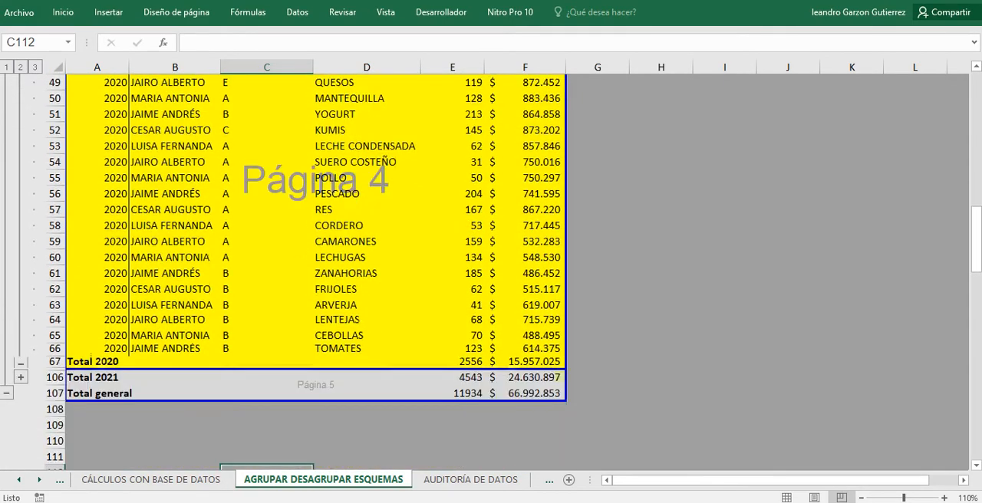
pyautogui.scroll(4, 306, 253)
pyautogui.scroll(2, 307, 253)
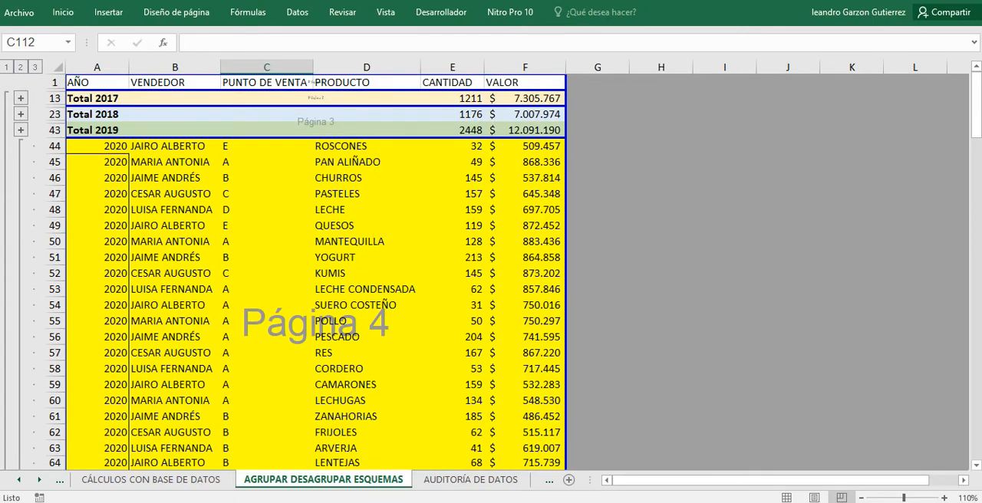
pyautogui.scroll(-2, 307, 253)
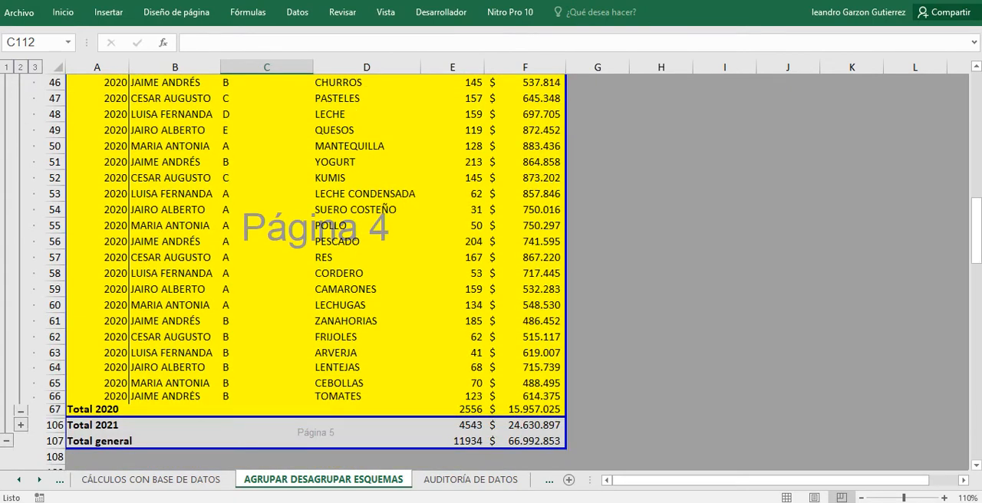
pyautogui.click(21, 412)
pyautogui.scroll(2, 307, 253)
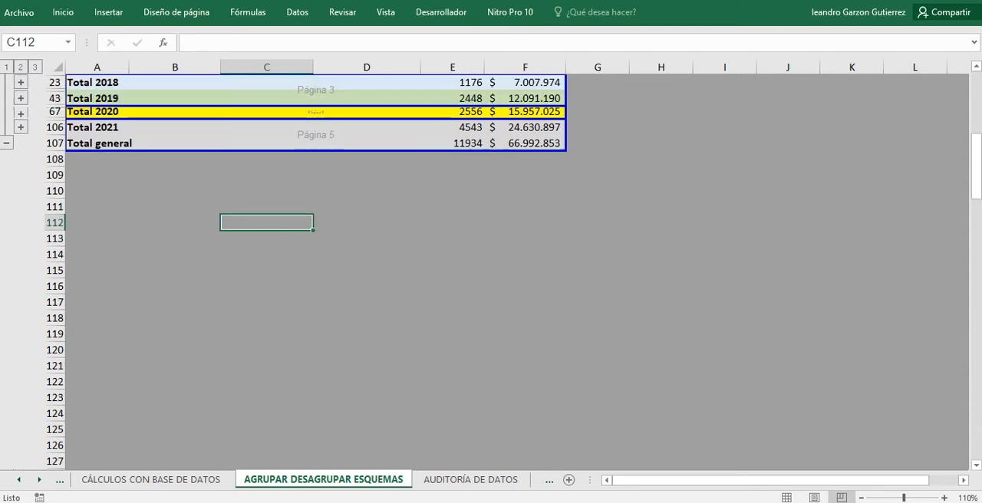
# Expand and collapse the 2017 and 2018 groups in turn, and expand the 2019 group.
pyautogui.click(21, 98)
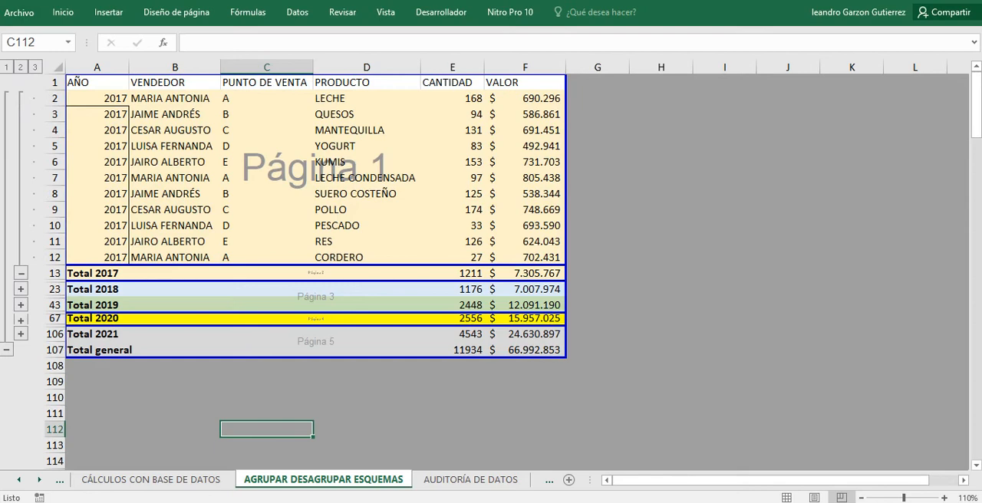
pyautogui.click(21, 273)
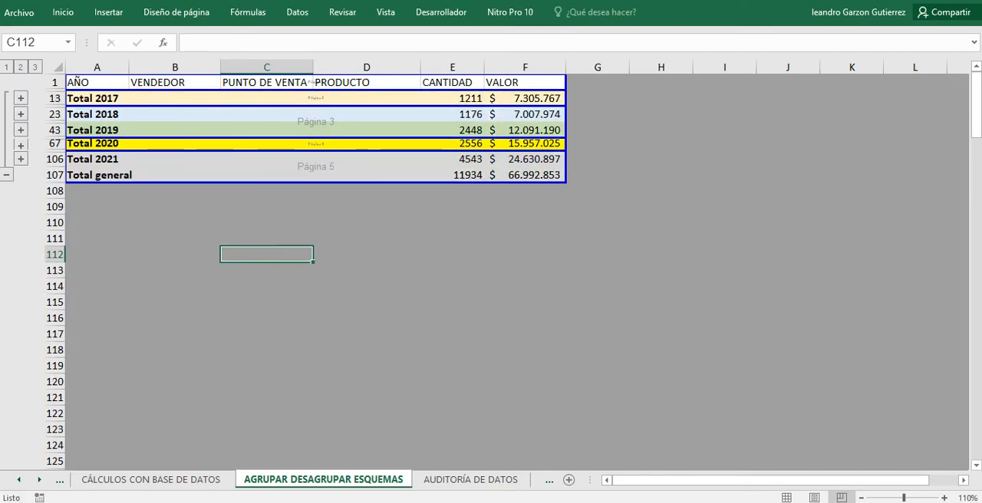
pyautogui.click(20, 114)
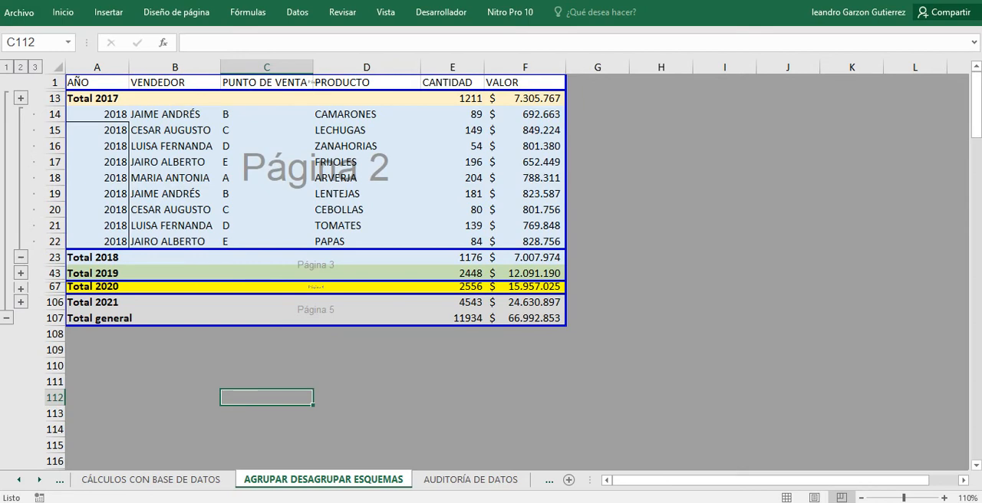
pyautogui.click(21, 257)
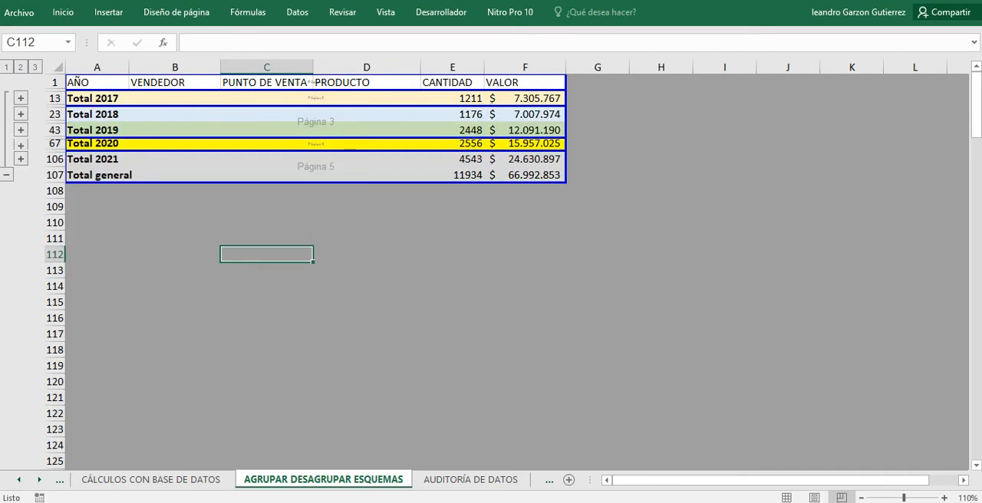
pyautogui.click(21, 130)
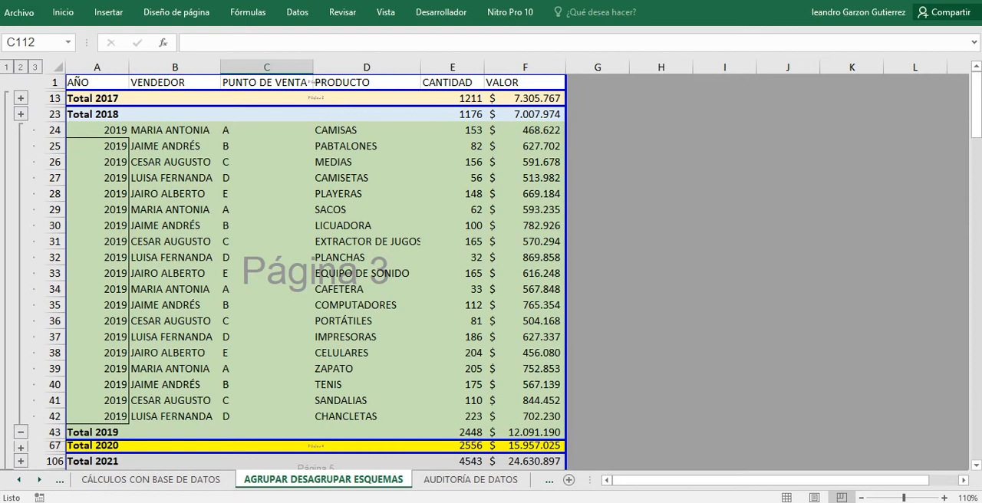
# Examine the functions available in the Subtotal settings for the sales table, and cancel without applying changes.
pyautogui.click(267, 146)
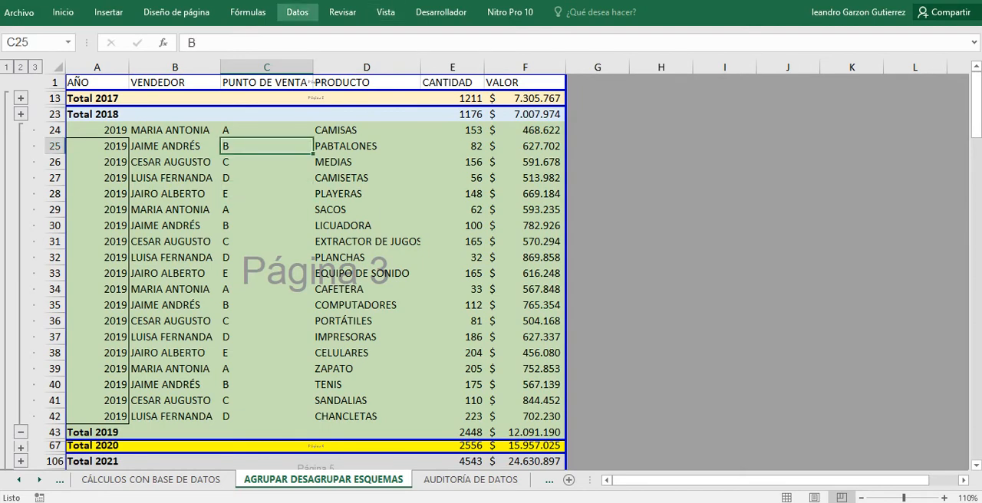
pyautogui.click(296, 12)
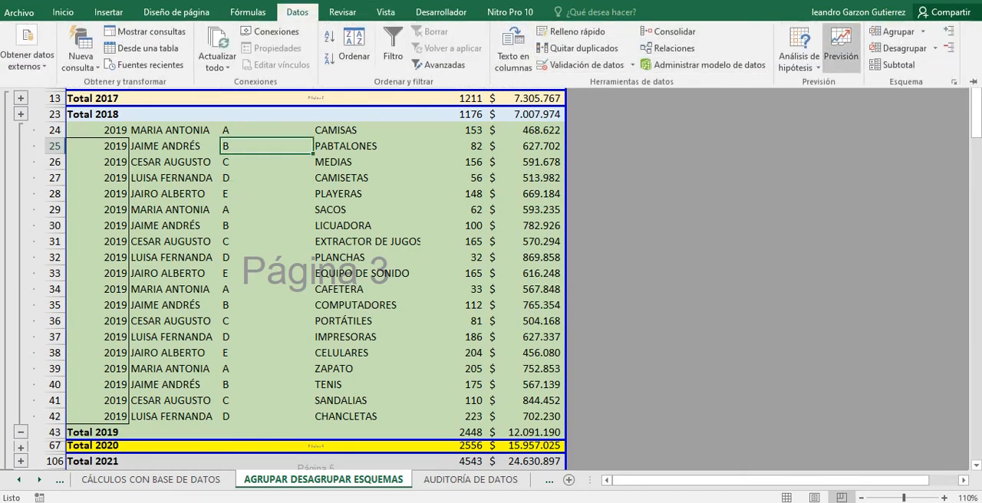
pyautogui.click(894, 65)
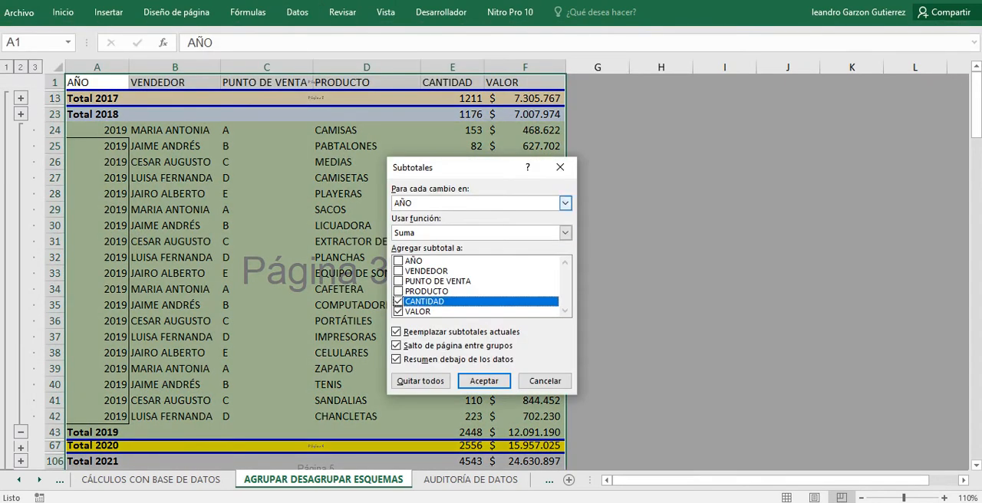
pyautogui.click(564, 232)
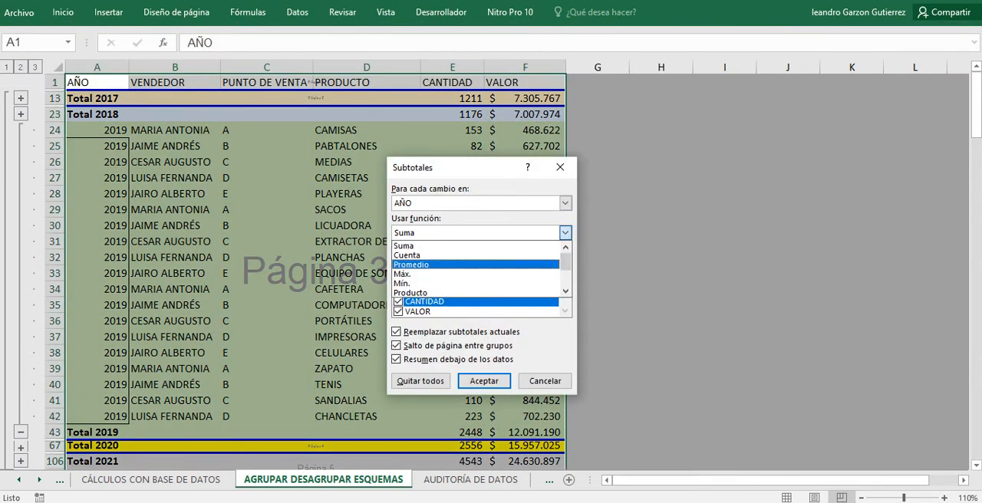
pyautogui.press('Down')
pyautogui.press('Down')
pyautogui.press('Down')
pyautogui.press('Down')
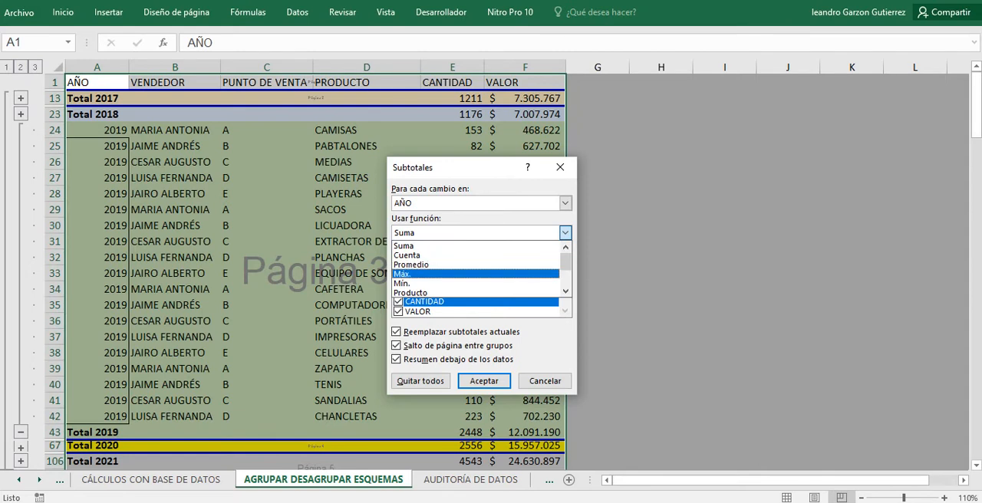
pyautogui.scroll(-1, 476, 274)
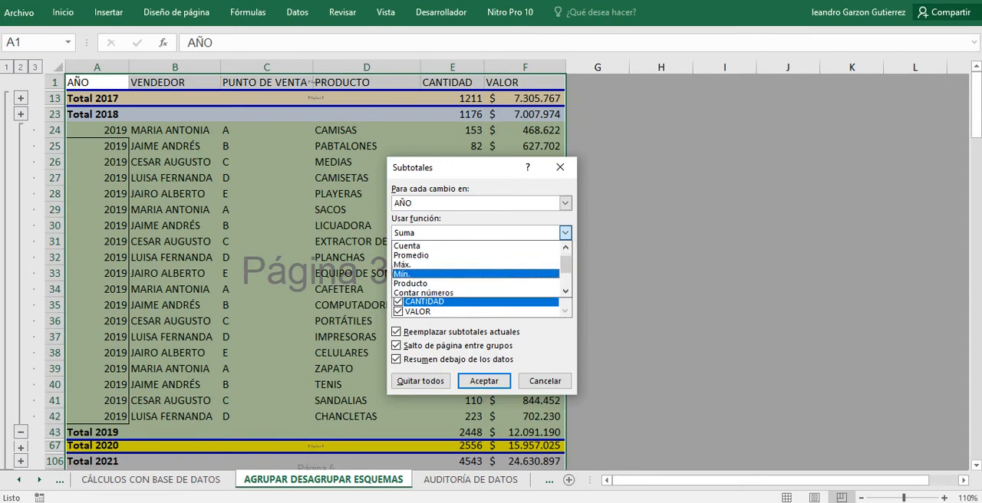
pyautogui.scroll(-1, 475, 282)
pyautogui.scroll(-1, 475, 269)
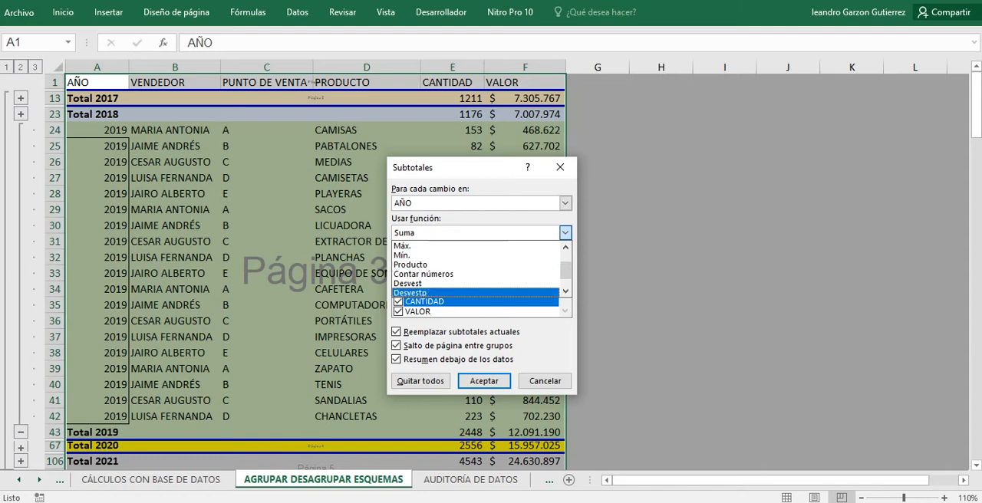
pyautogui.click(545, 381)
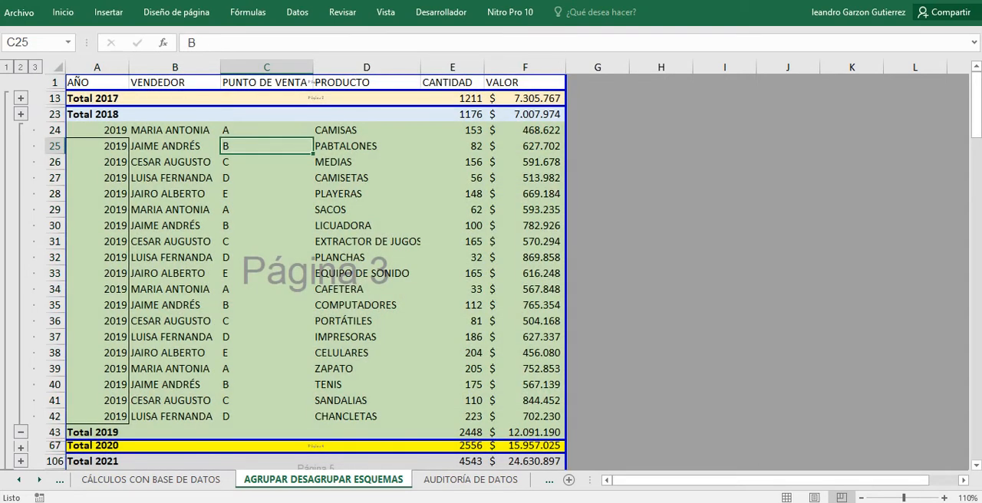
# Review the grouped table's totals, and switch to the beginning of the AUDITORÍA DE DATOS sheet.
pyautogui.scroll(-5, 307, 269)
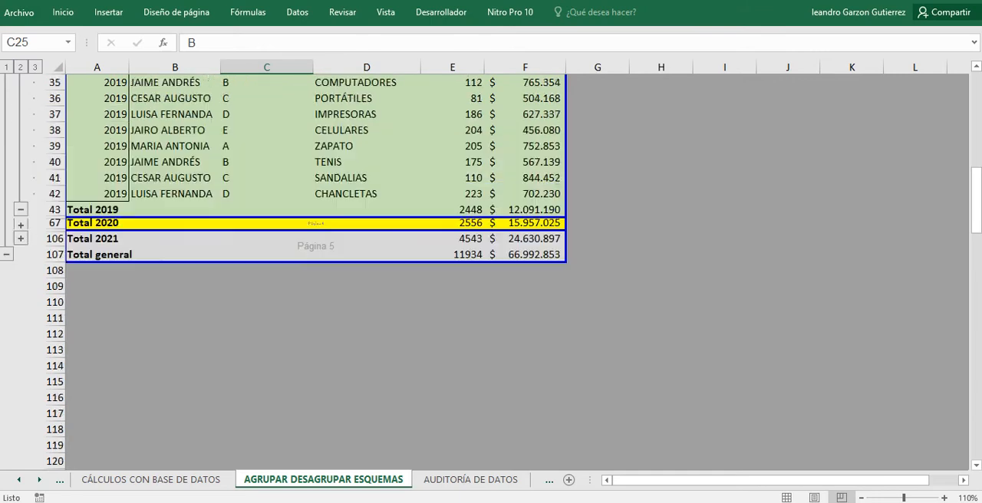
pyautogui.scroll(4, 307, 268)
pyautogui.scroll(1, 307, 268)
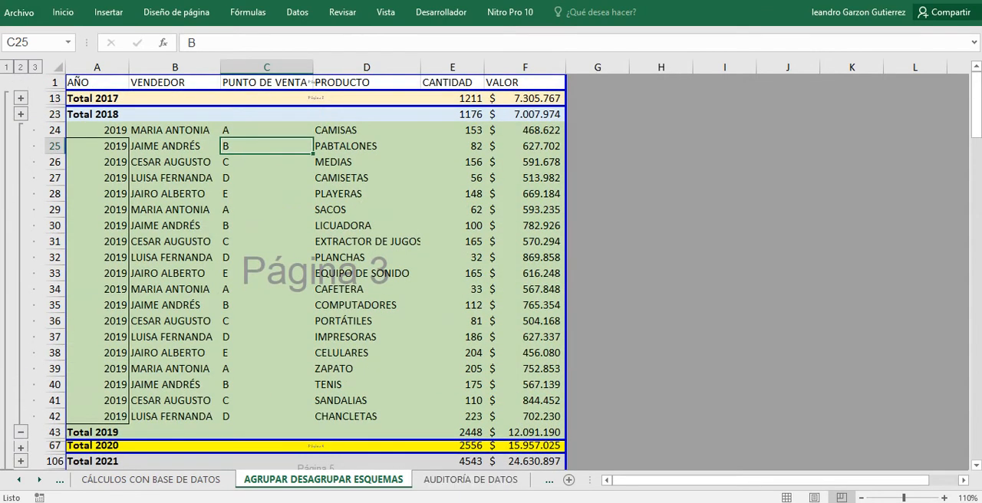
pyautogui.click(470, 479)
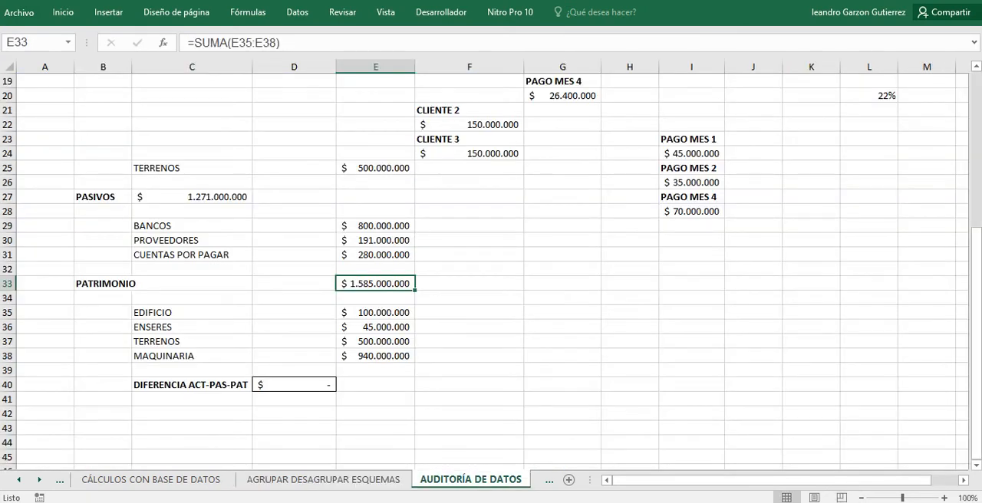
pyautogui.scroll(6, 491, 271)
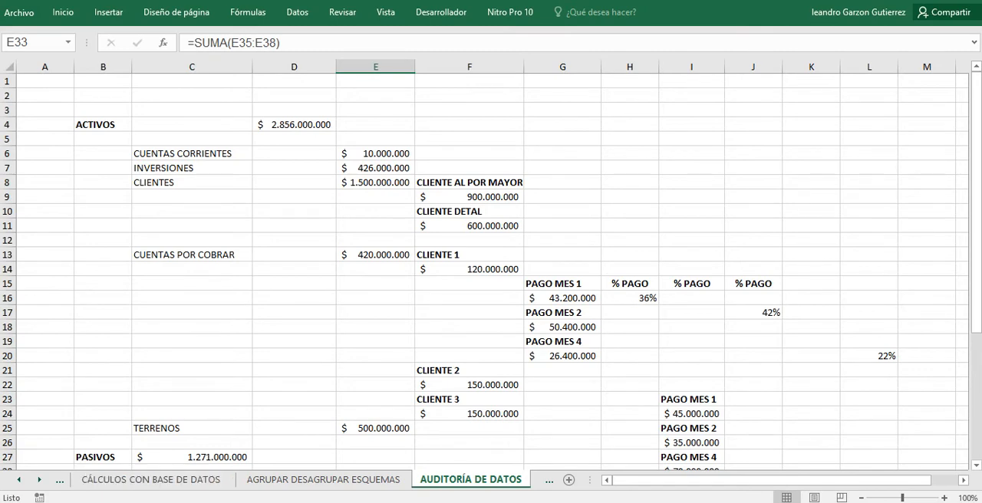
# Check the screen recorder and the Google Meet call, and return to the AUDITORÍA DE DATOS sheet in Excel.
pyautogui.hotkey('alt', 'Tab')
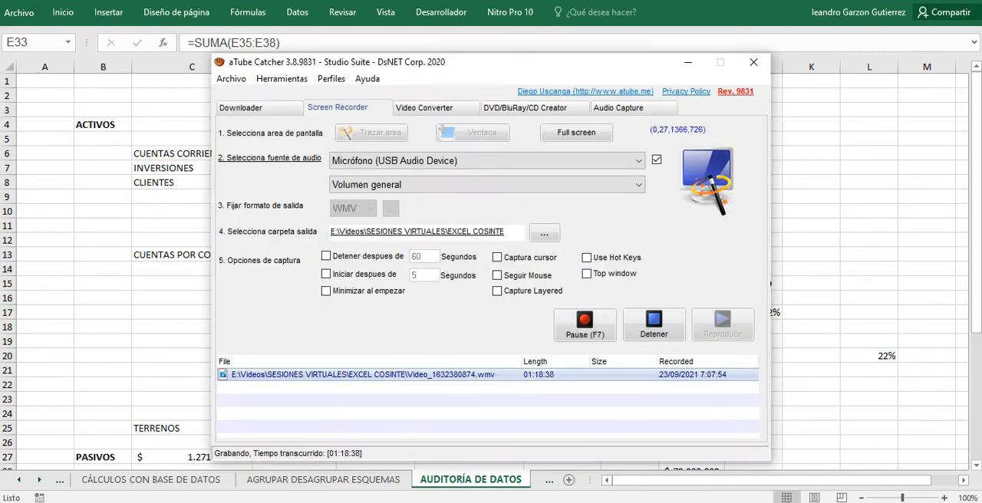
pyautogui.hotkey('alt', 'Tab')
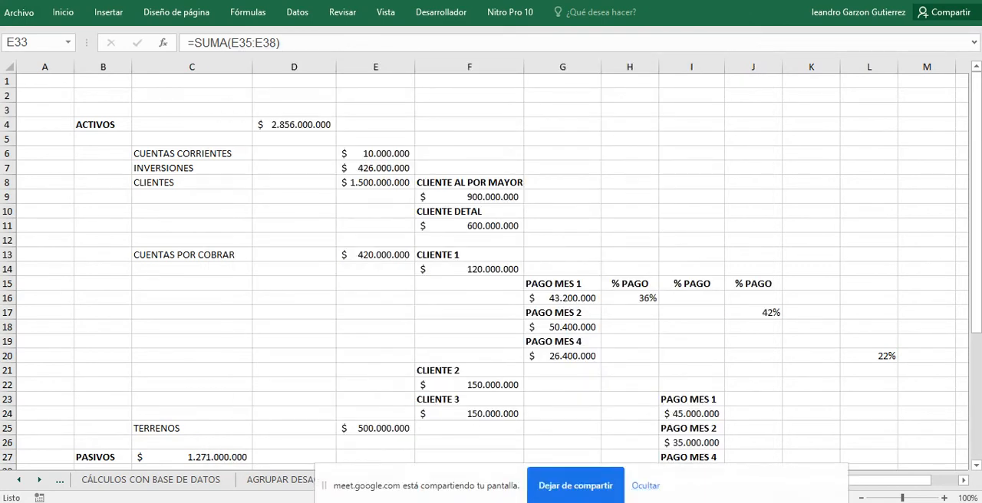
pyautogui.hotkey('alt', 'Tab')
pyautogui.hotkey('alt', 'Tab')
pyautogui.hotkey('alt', 'Tab')
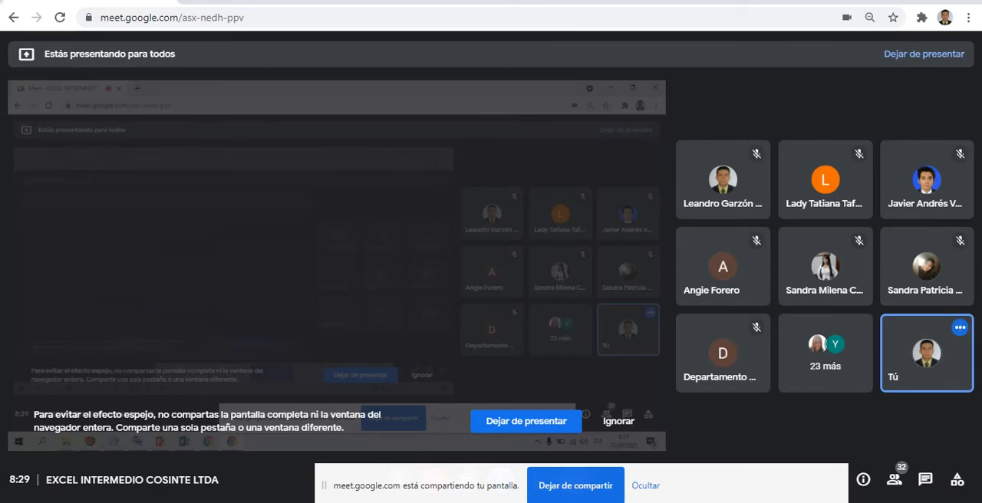
pyautogui.hotkey('alt', 'Tab')
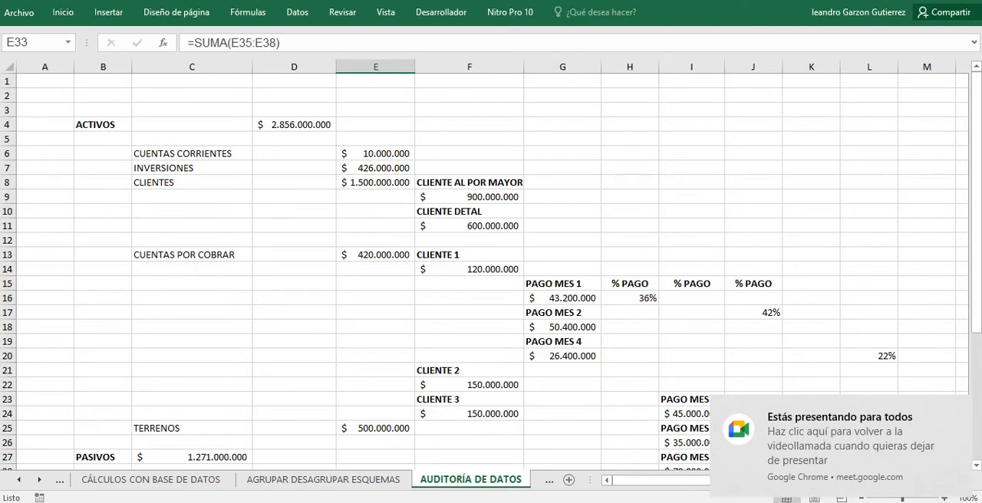
# Review the balance sheet's ACTIVOS, PASIVOS and PATRIMONIO sections, highlighting the liabilities and equity block from row 27 to row 38.
pyautogui.scroll(-3, 490, 268)
pyautogui.scroll(-2, 490, 268)
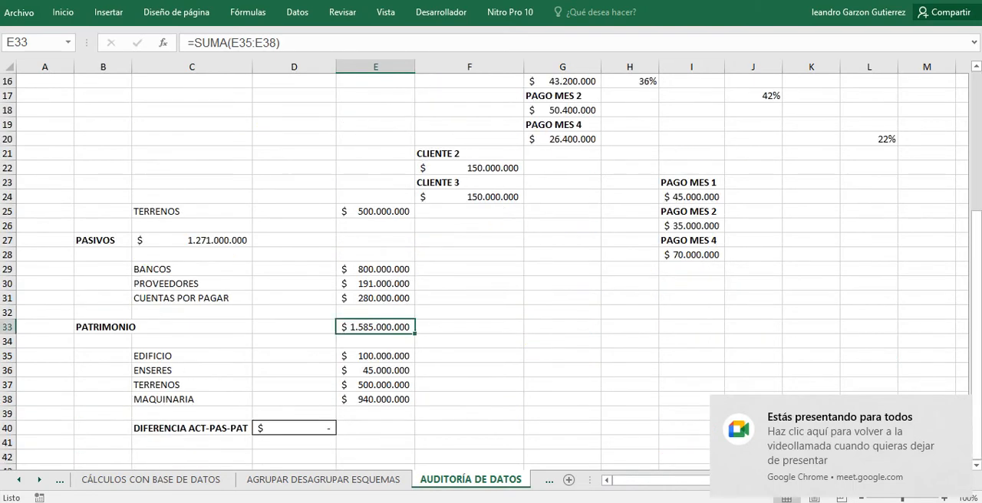
pyautogui.scroll(5, 490, 269)
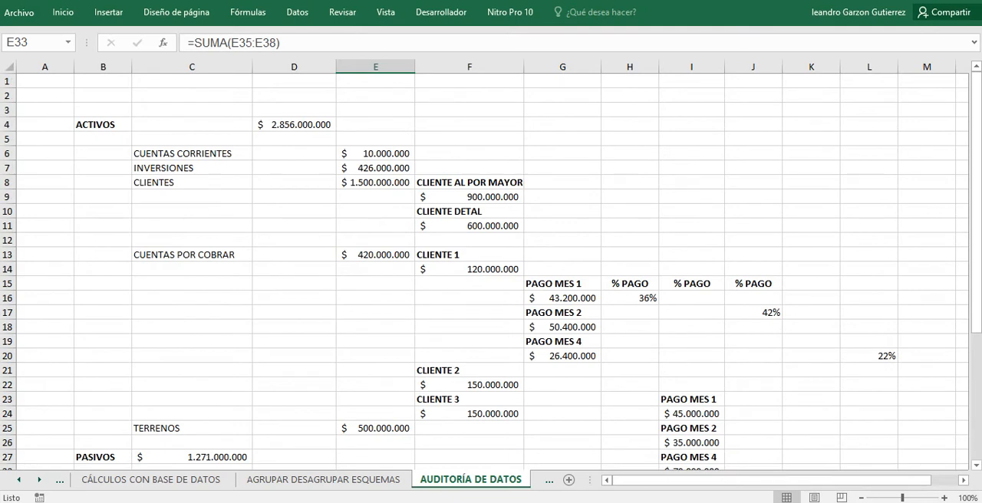
pyautogui.scroll(-4, 490, 269)
pyautogui.scroll(-4, 491, 268)
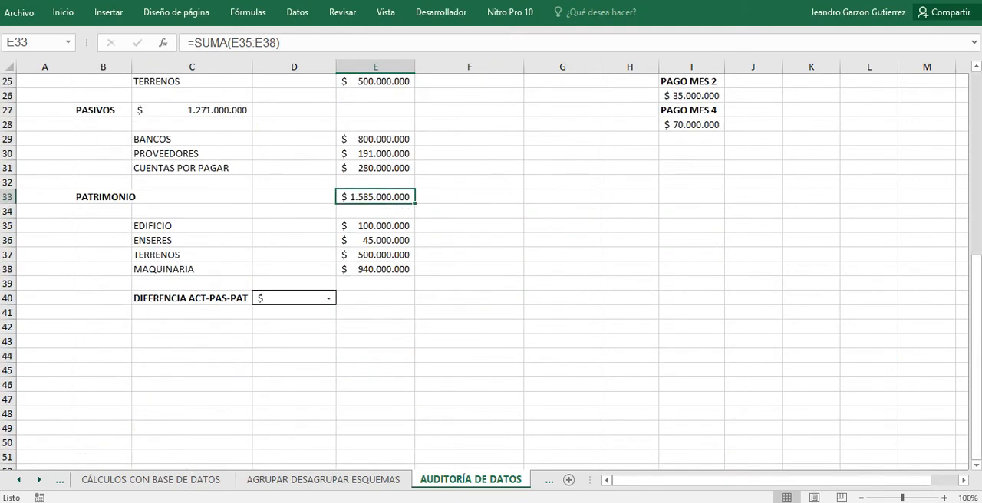
pyautogui.scroll(5, 491, 269)
pyautogui.scroll(-2, 491, 269)
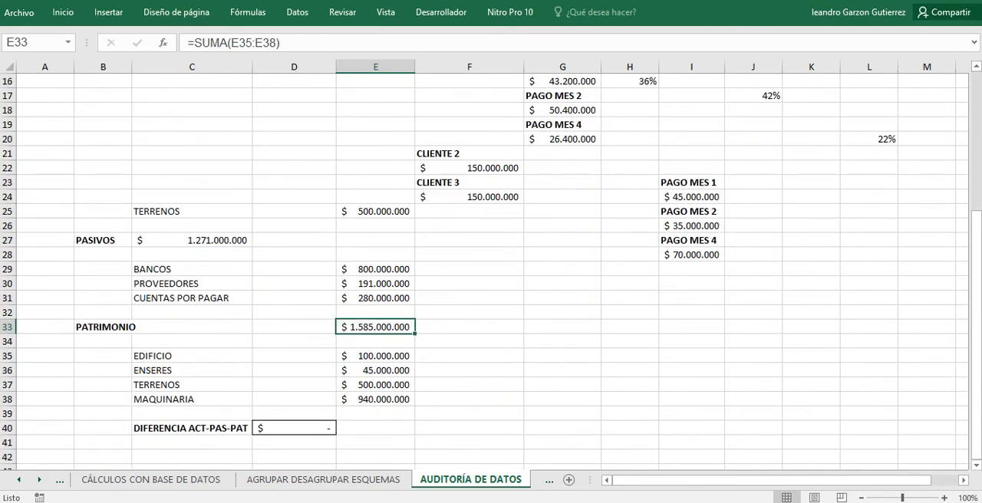
pyautogui.moveTo(92, 240); pyautogui.dragTo(384, 387)
pyautogui.click(469, 370)
pyautogui.scroll(5, 491, 268)
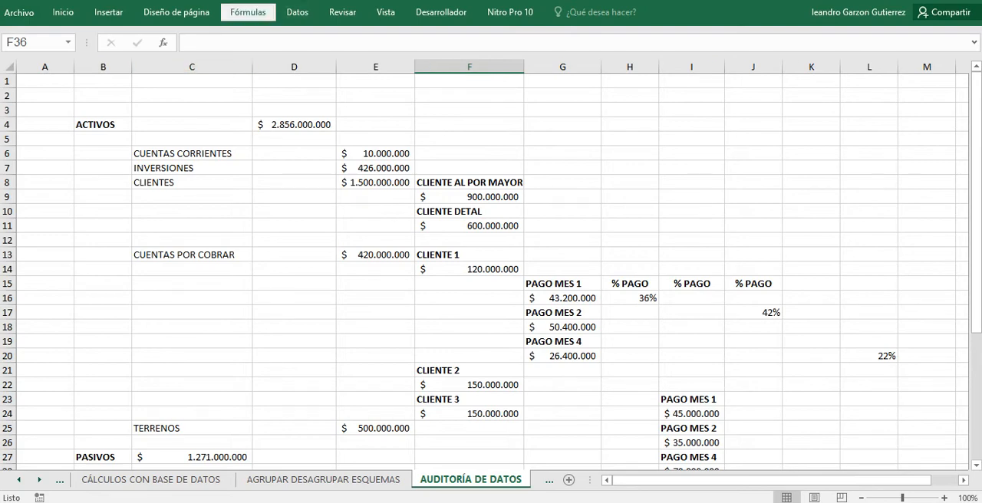
# Keep the Fórmulas commands permanently displayed above the sheet, and look through the balance down to the DIFERENCIA ACT-PAS-PAT row.
pyautogui.click(247, 13)
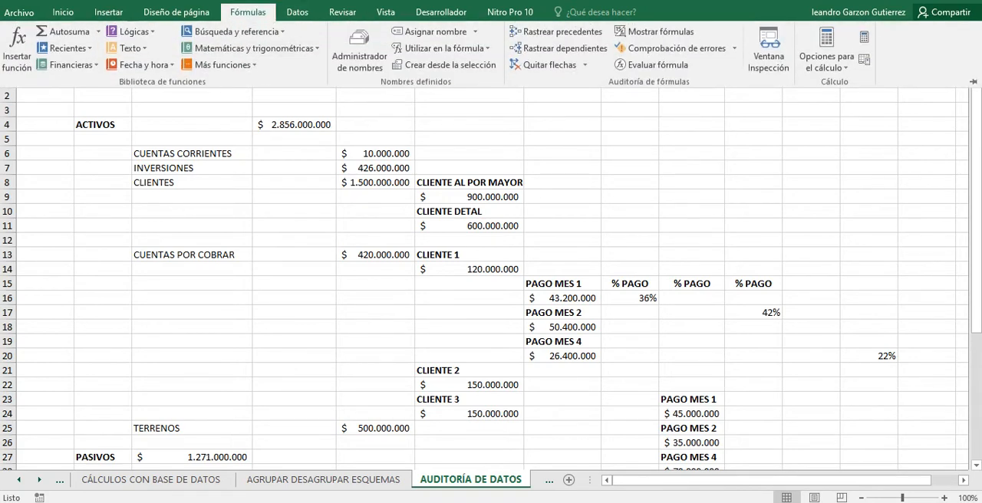
pyautogui.click(973, 81)
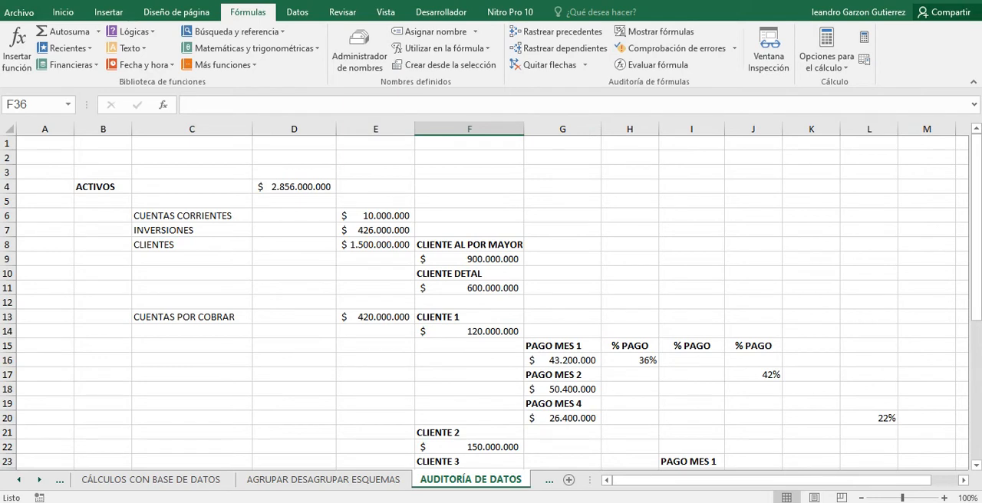
pyautogui.scroll(-1, 490, 302)
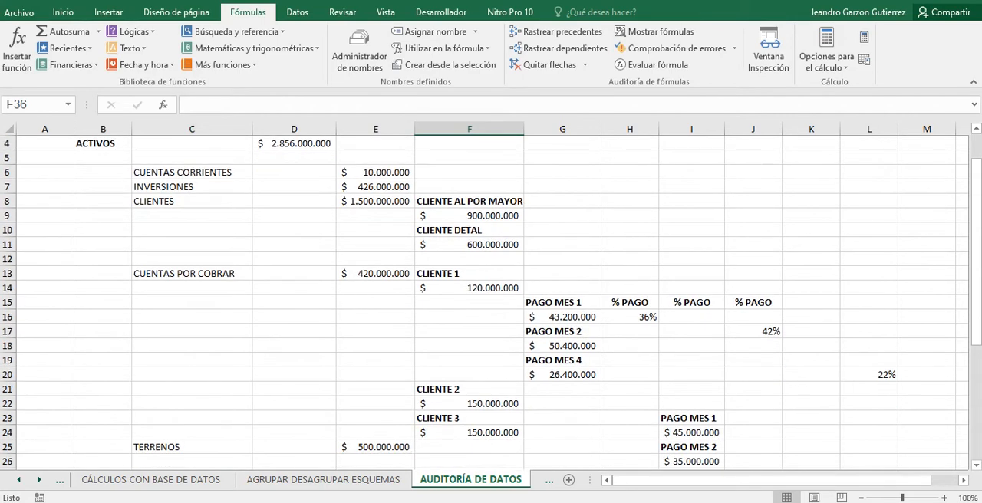
pyautogui.scroll(1, 490, 303)
pyautogui.scroll(-1, 491, 302)
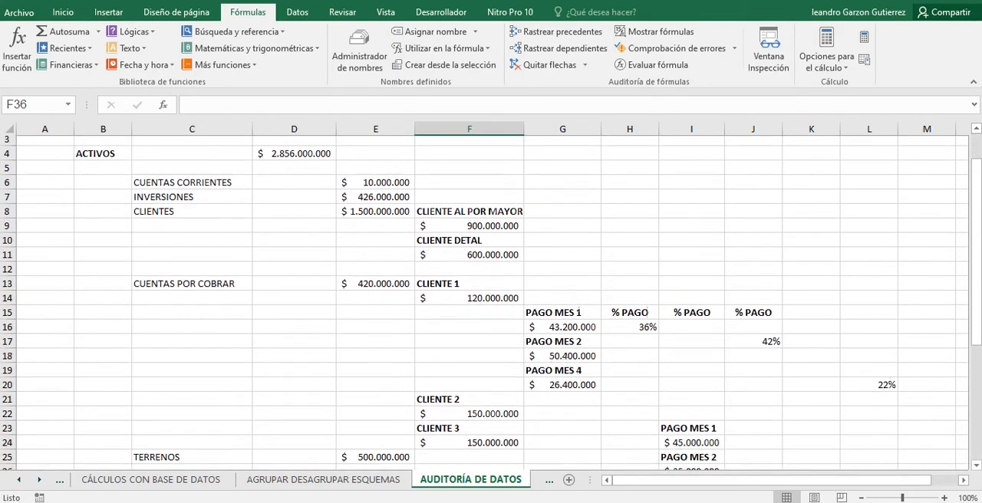
pyautogui.scroll(1, 491, 302)
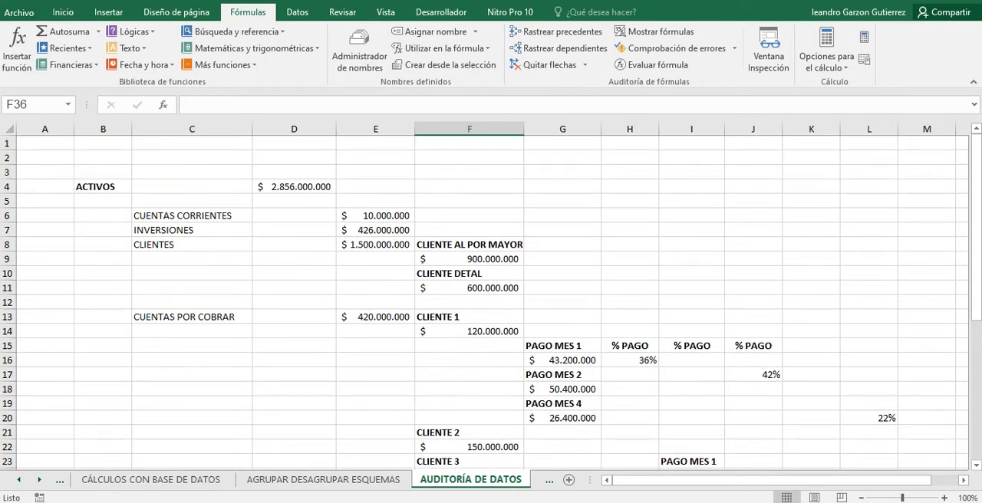
pyautogui.scroll(-7, 490, 302)
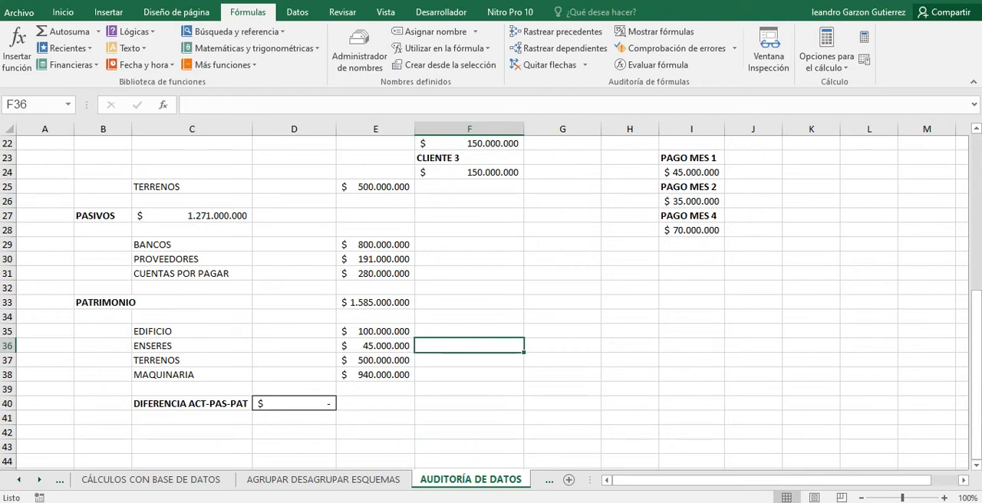
pyautogui.scroll(-2, 491, 302)
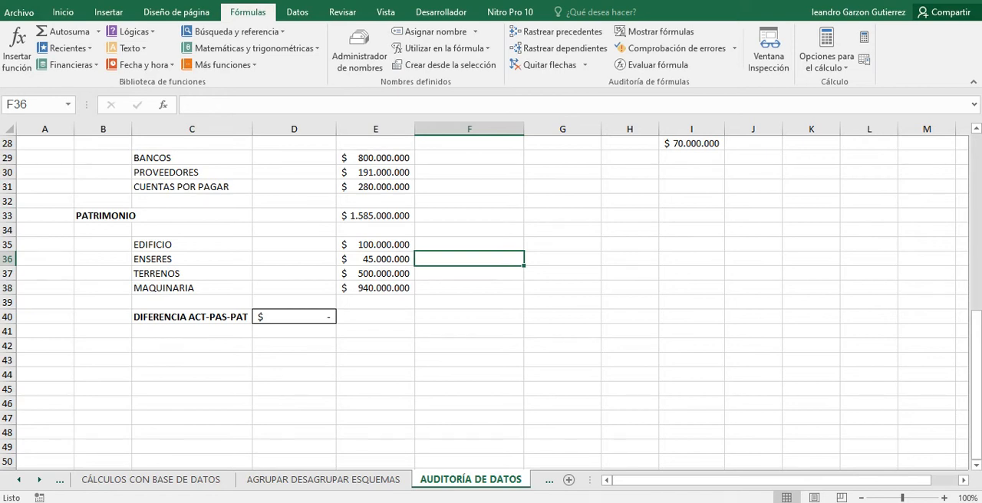
# Trace the precedents of the DIFERENCIA ACT-PAS-PAT formula in D40 at 120% zoom, and widen column E to fit its amounts.
pyautogui.click(293, 317)
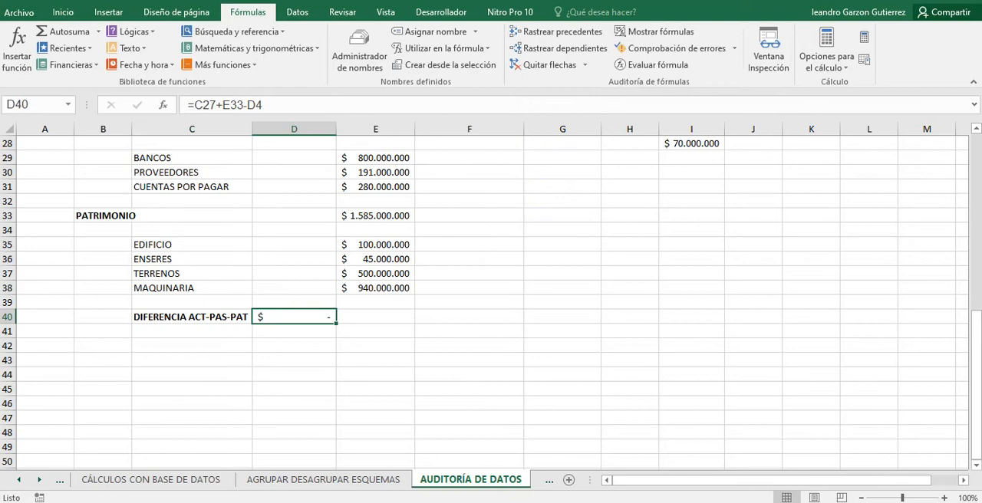
pyautogui.scroll(2, 491, 303)
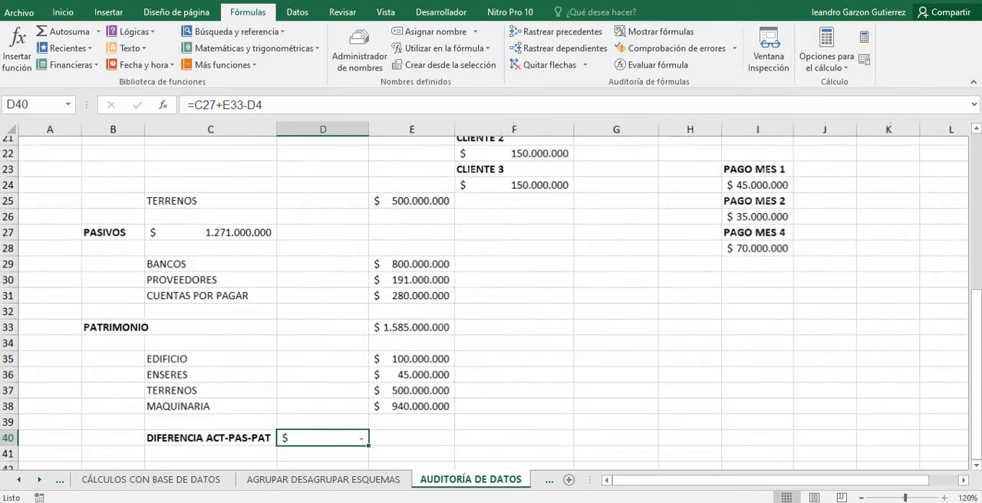
pyautogui.scroll(-1, 491, 303)
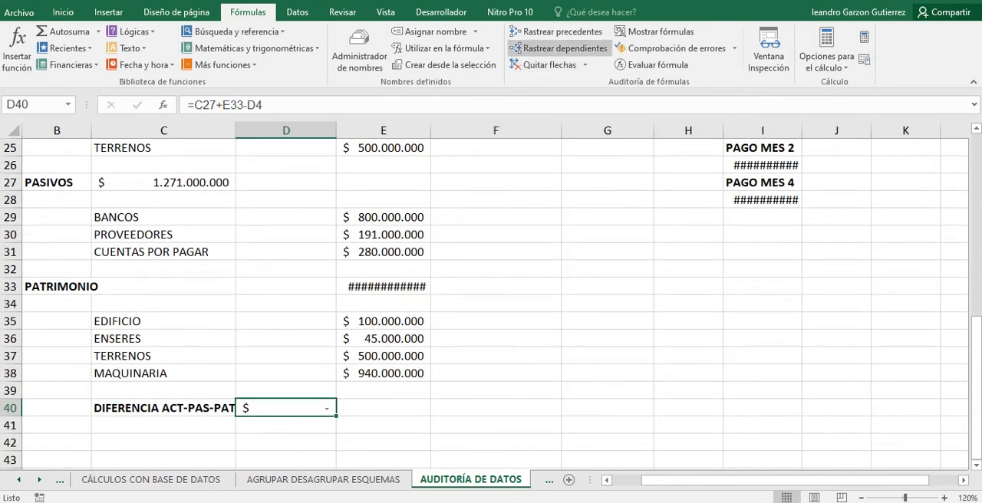
pyautogui.click(556, 31)
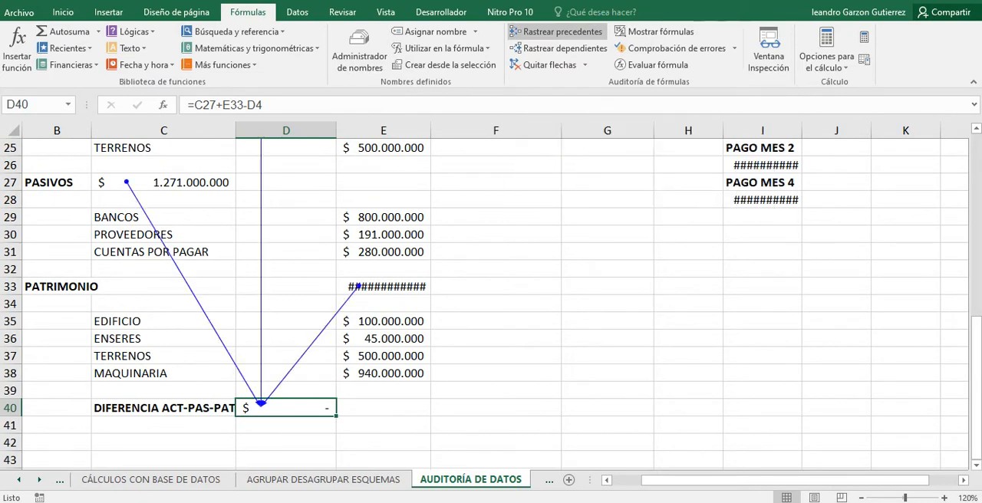
pyautogui.moveTo(430, 130); pyautogui.dragTo(440, 130)
# Follow the precedent arrows from D40 back to the ACTIVOS, PASIVOS and PATRIMONIO totals.
pyautogui.scroll(1, 484, 305)
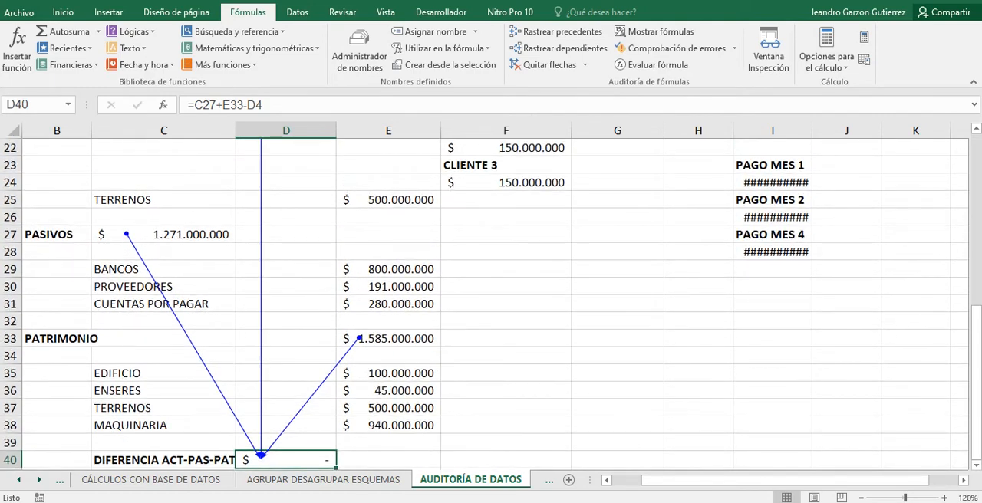
pyautogui.scroll(-2, 491, 304)
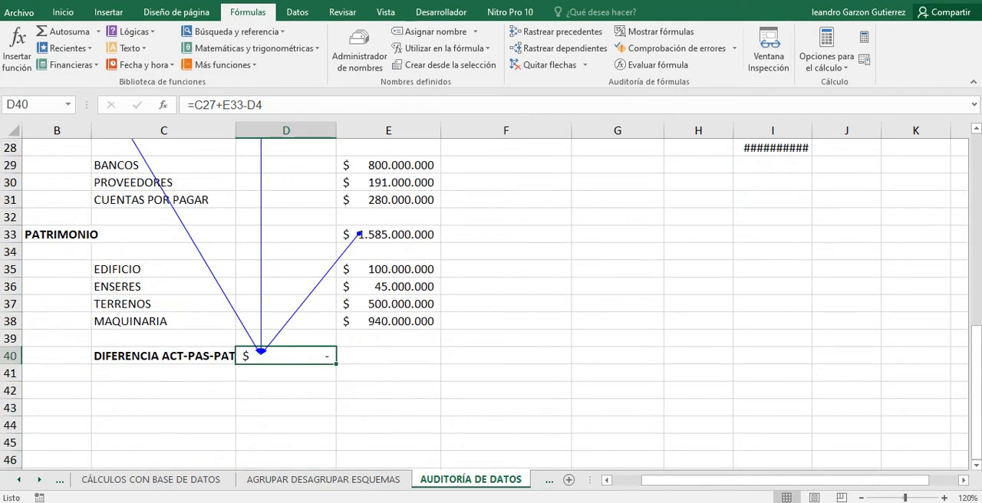
pyautogui.scroll(1, 484, 304)
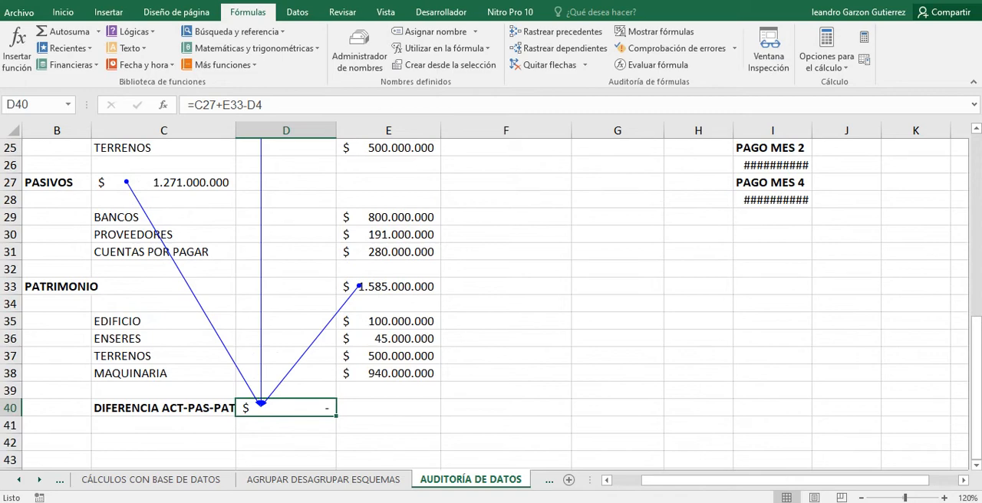
pyautogui.scroll(8, 490, 305)
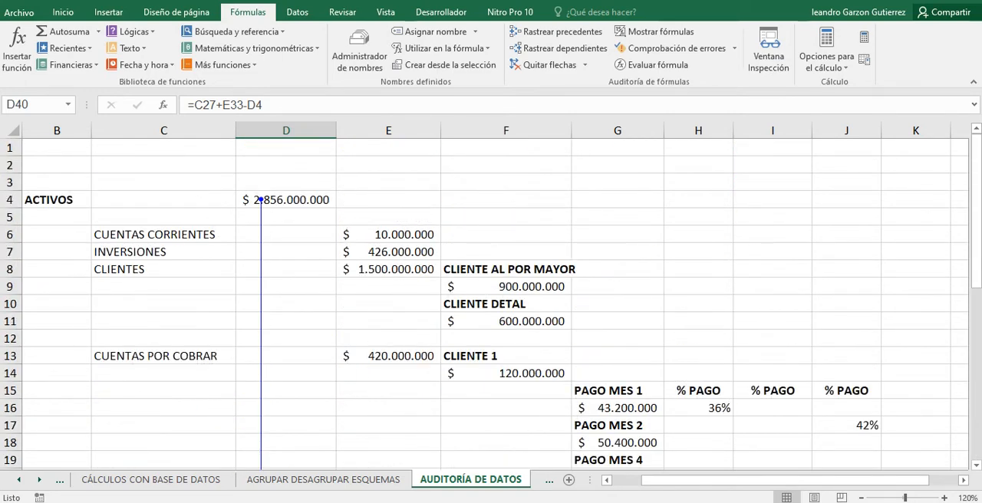
pyautogui.scroll(-4, 491, 304)
pyautogui.scroll(-5, 491, 304)
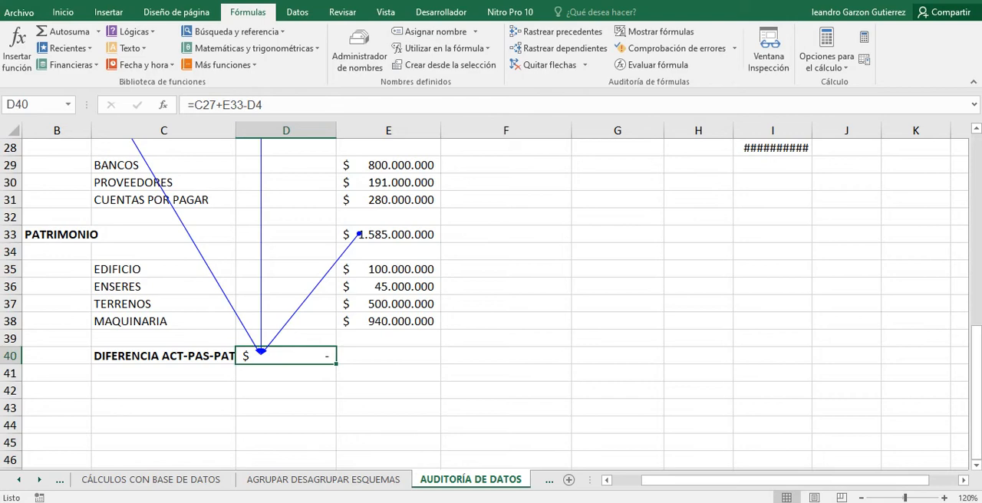
pyautogui.scroll(6, 491, 304)
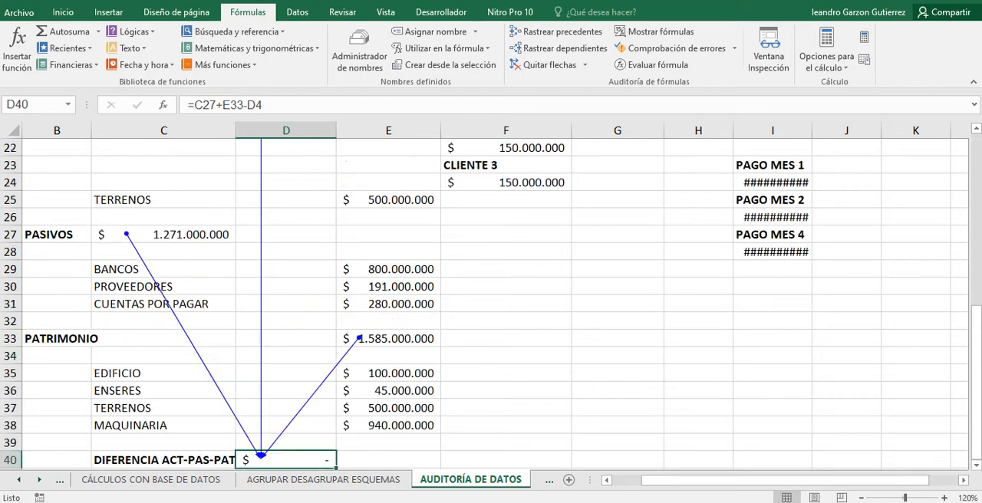
pyautogui.scroll(3, 491, 305)
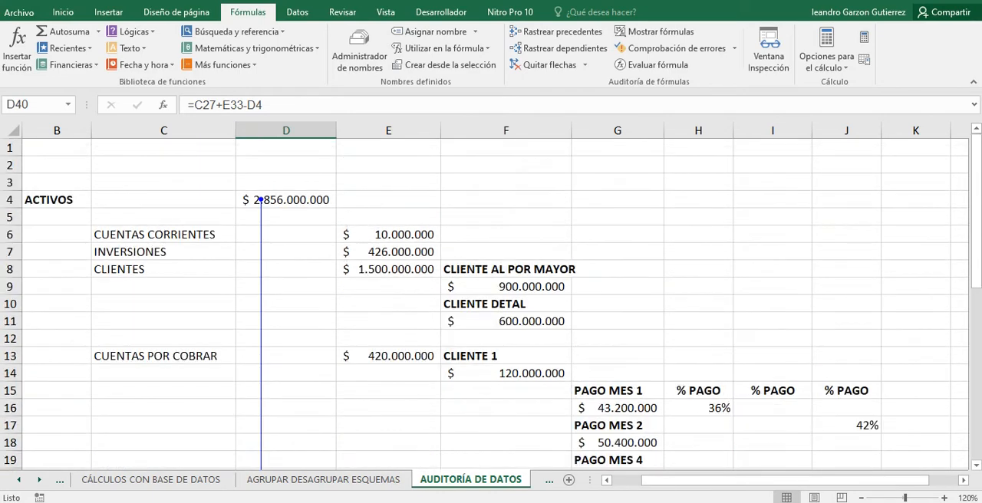
pyautogui.scroll(-6, 490, 304)
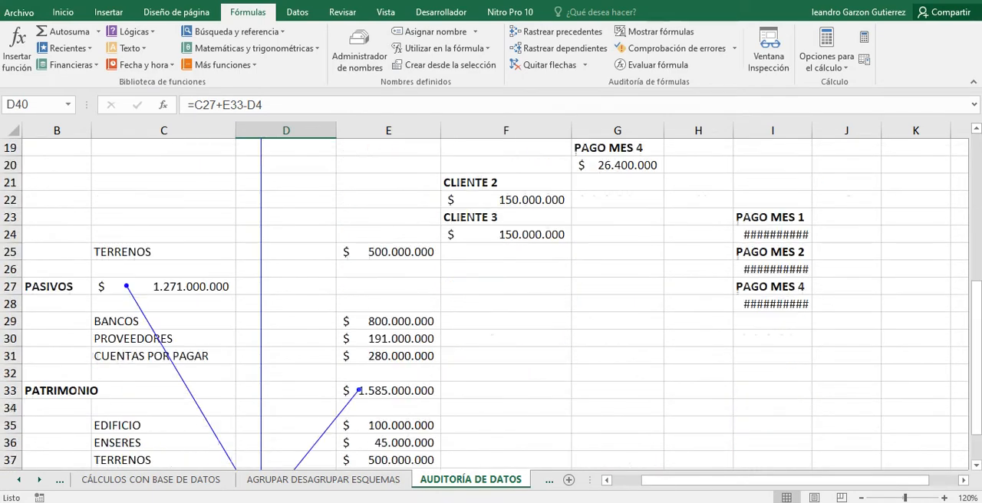
pyautogui.scroll(-2, 490, 304)
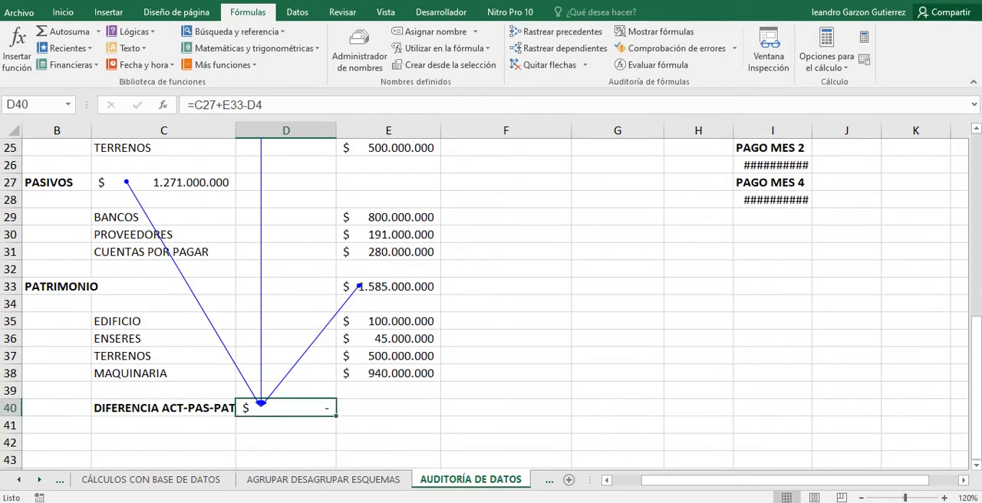
pyautogui.scroll(-2, 490, 304)
pyautogui.scroll(3, 490, 305)
pyautogui.scroll(2, 491, 304)
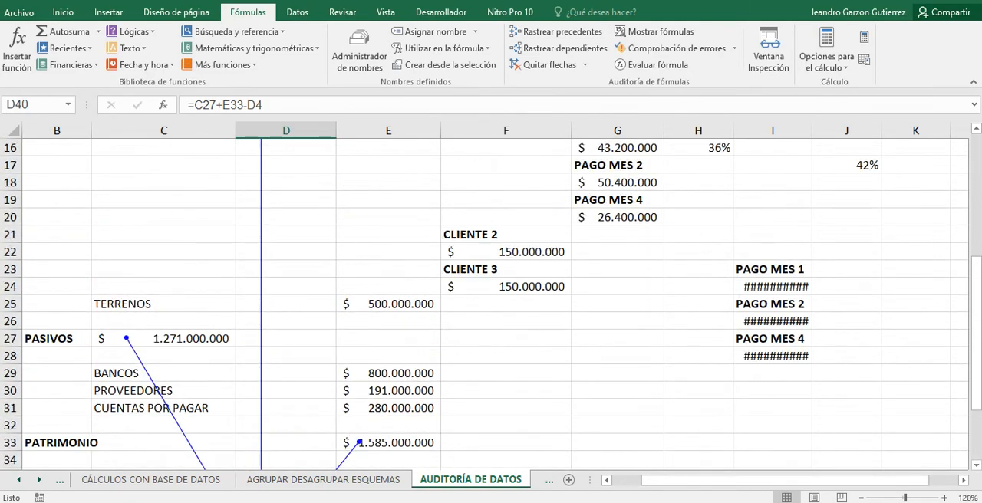
pyautogui.scroll(1, 490, 304)
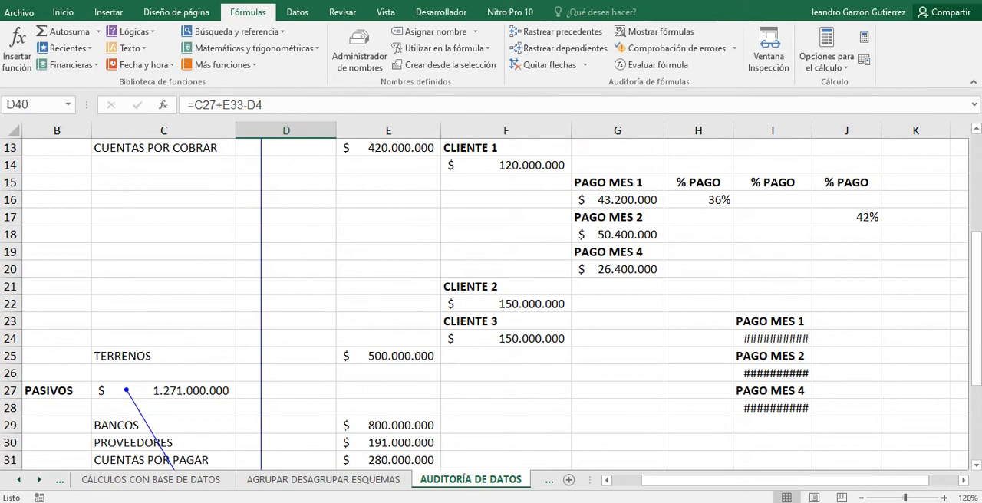
pyautogui.scroll(-6, 491, 305)
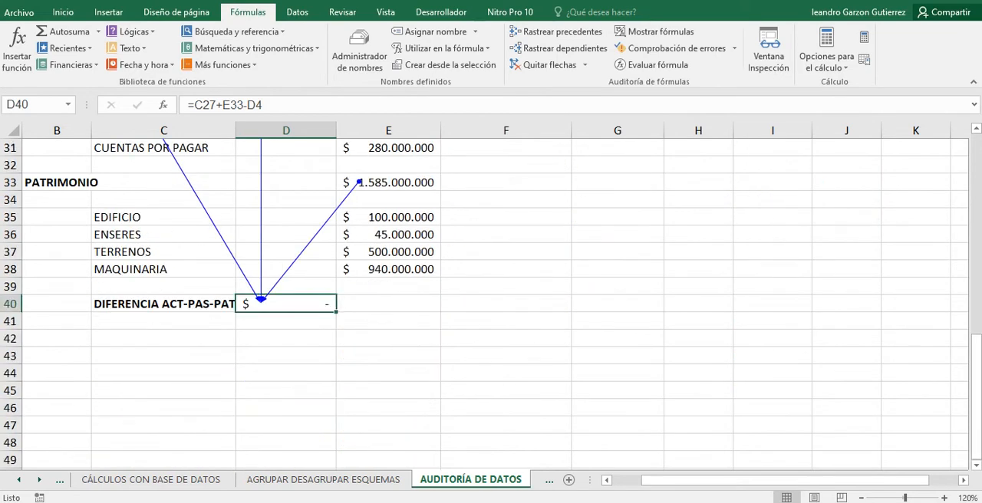
pyautogui.scroll(1, 491, 304)
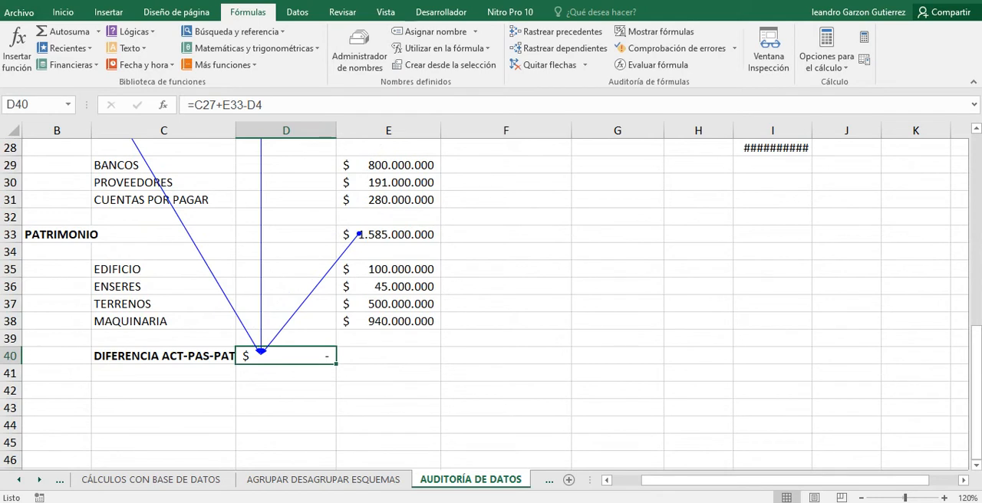
# Trace the precedents of the PATRIMONIO total in E33.
pyautogui.click(388, 234)
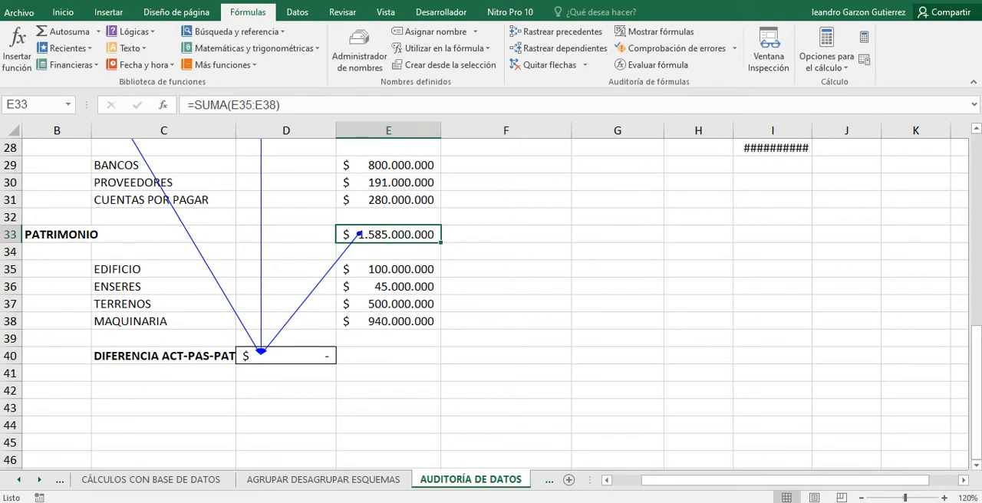
pyautogui.click(555, 31)
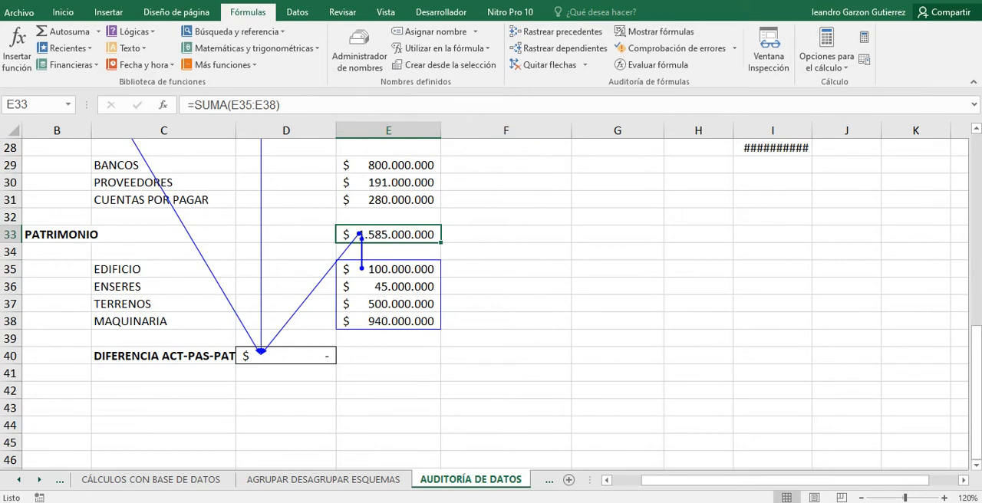
# Trace the precedents of the PASIVOS total in C27.
pyautogui.scroll(2, 491, 299)
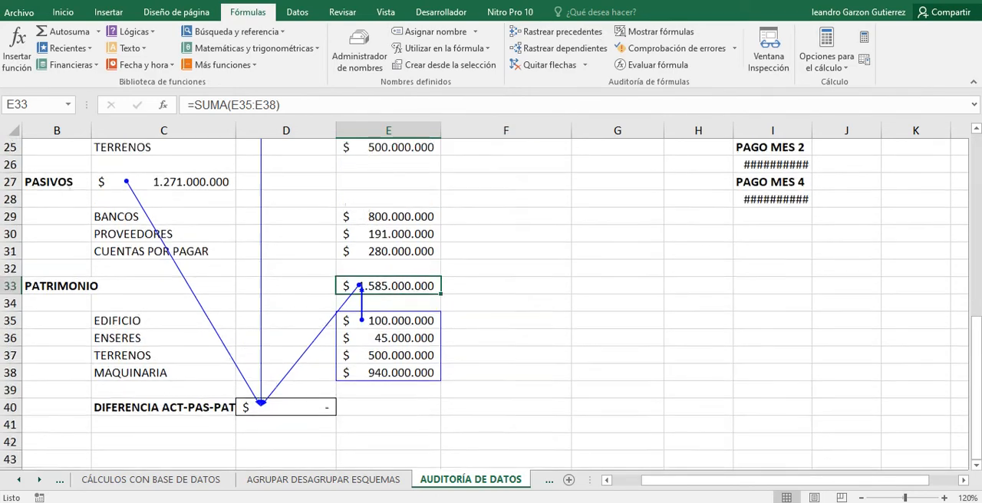
pyautogui.scroll(1, 491, 304)
pyautogui.click(163, 235)
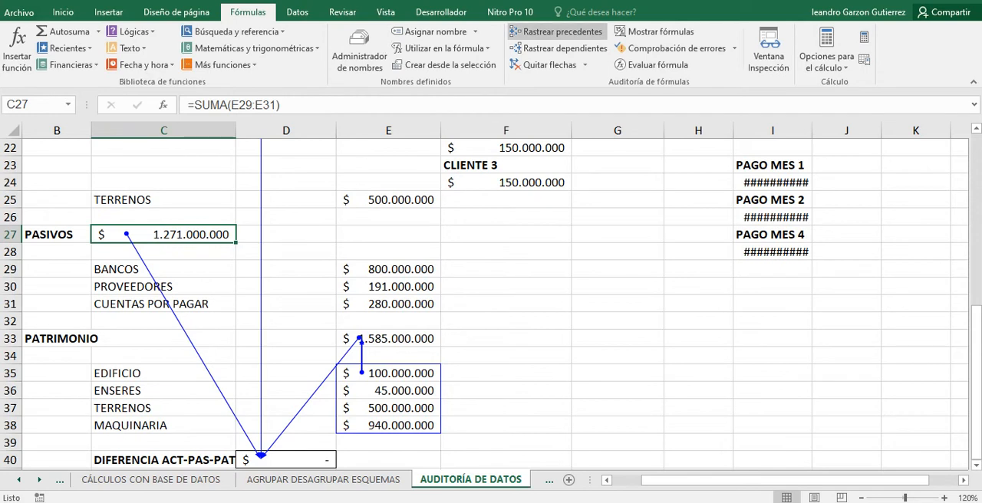
pyautogui.click(555, 31)
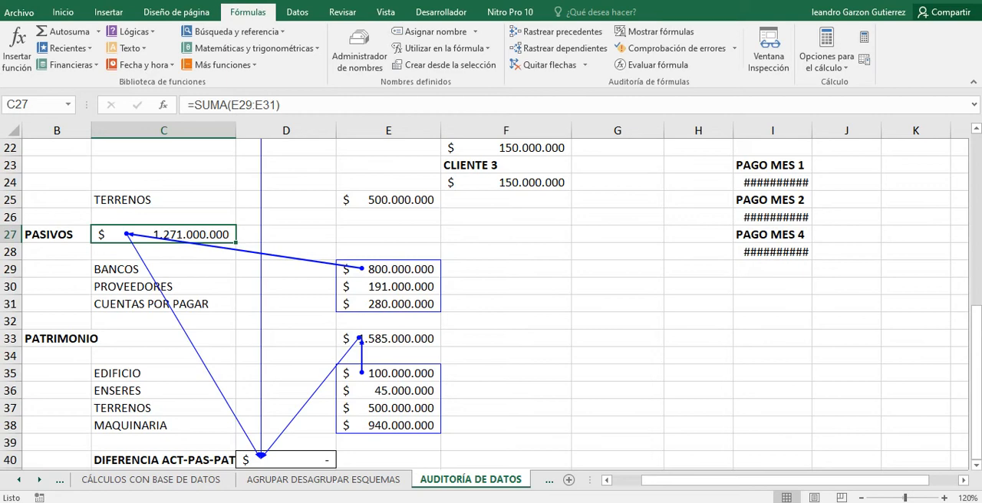
# Trace the precedents of the ACTIVOS total in D4.
pyautogui.scroll(4, 491, 306)
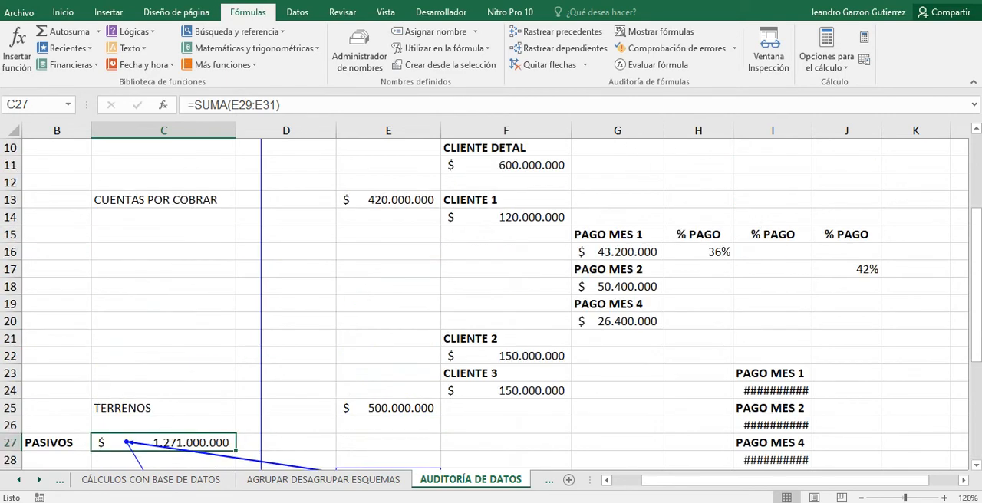
pyautogui.scroll(3, 491, 307)
pyautogui.click(285, 201)
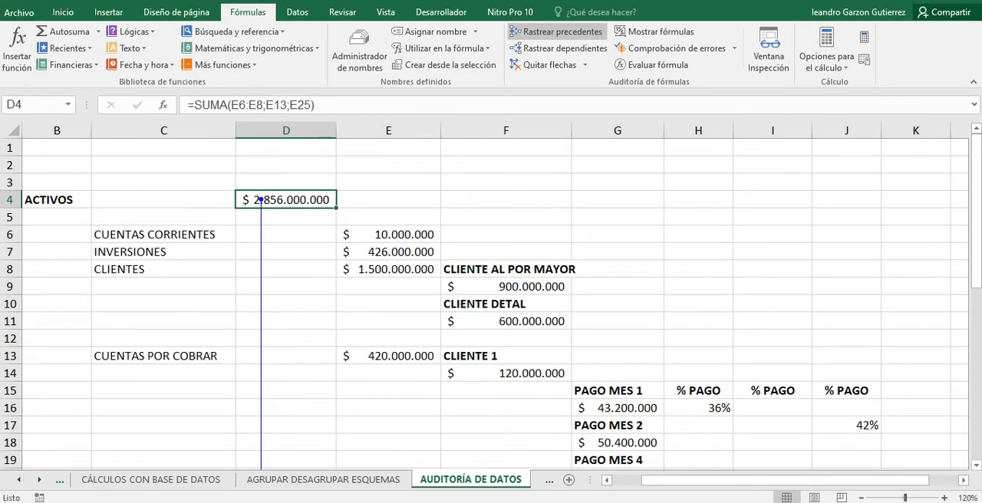
pyautogui.click(556, 32)
# Follow the precedent arrows from the ACTIVOS total down to its source accounts, and review the arrows through the rest of the balance.
pyautogui.scroll(-1, 490, 307)
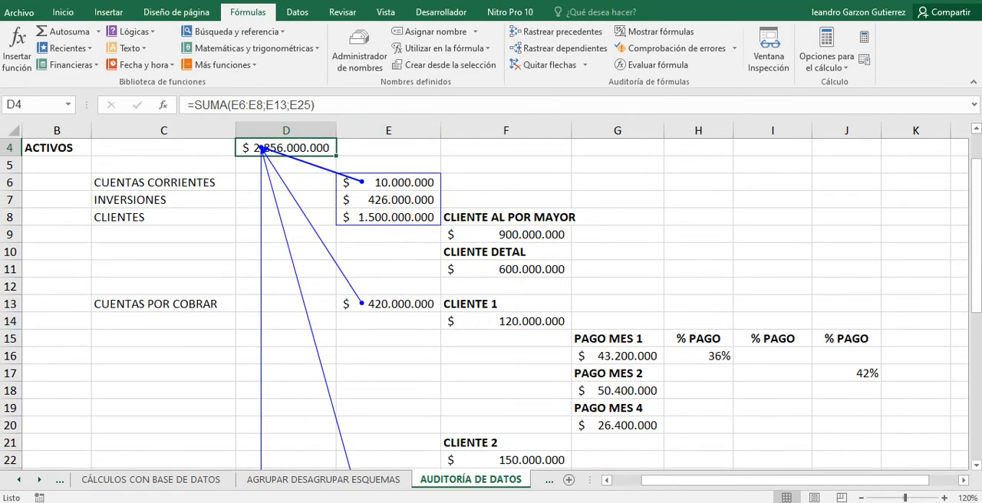
pyautogui.scroll(-2, 490, 307)
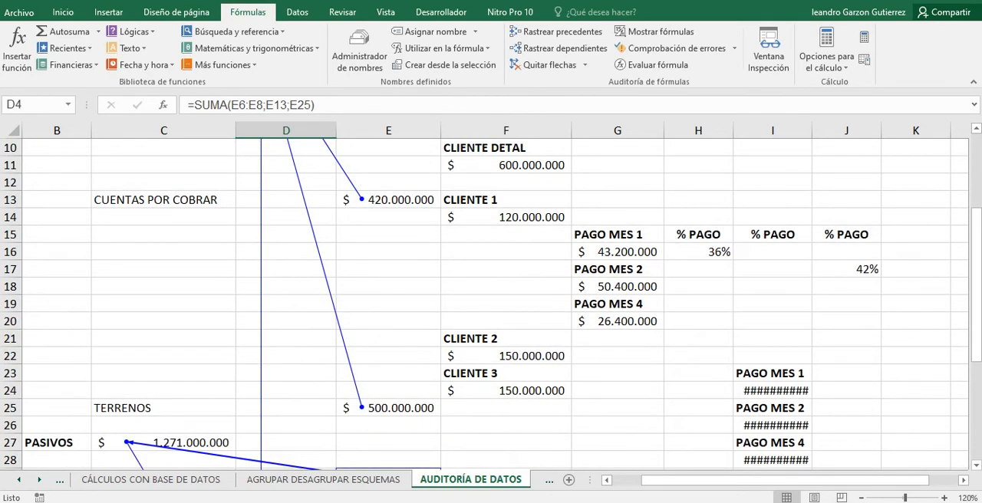
pyautogui.scroll(-1, 490, 307)
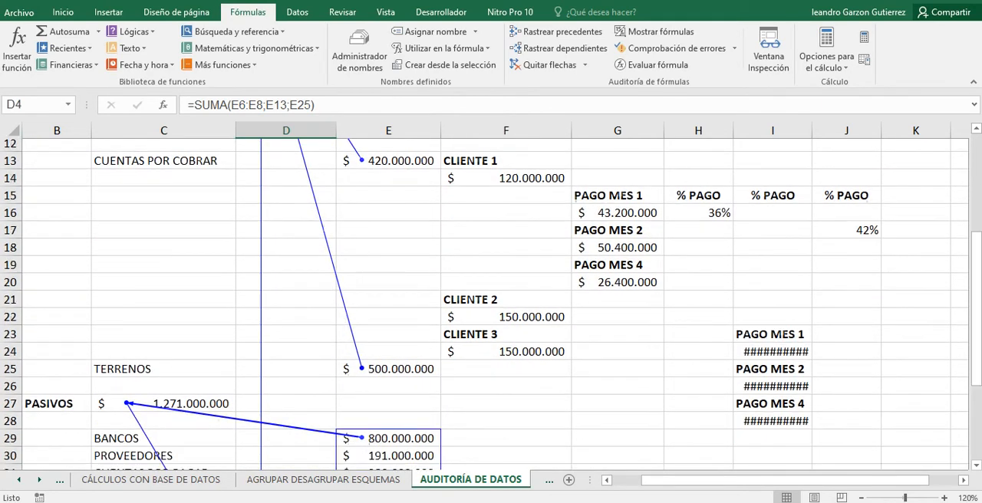
pyautogui.scroll(3, 491, 306)
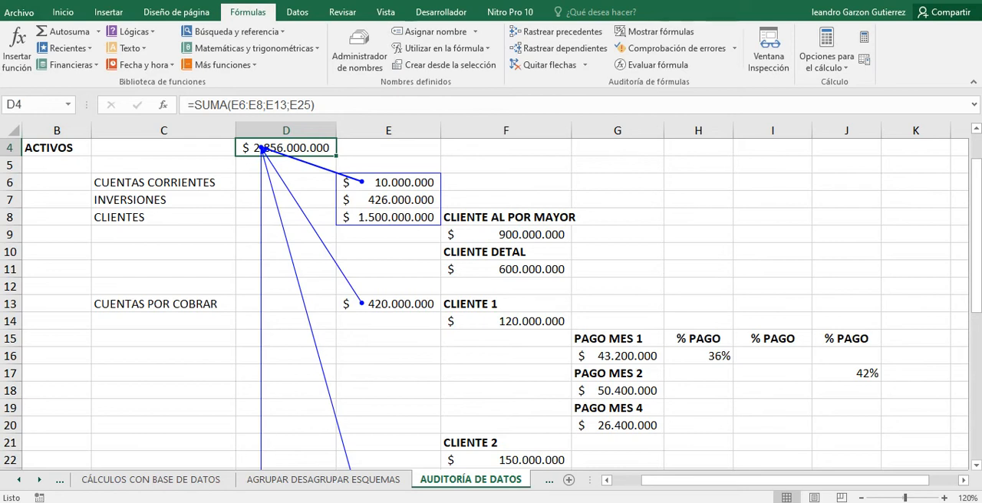
pyautogui.scroll(-1, 491, 304)
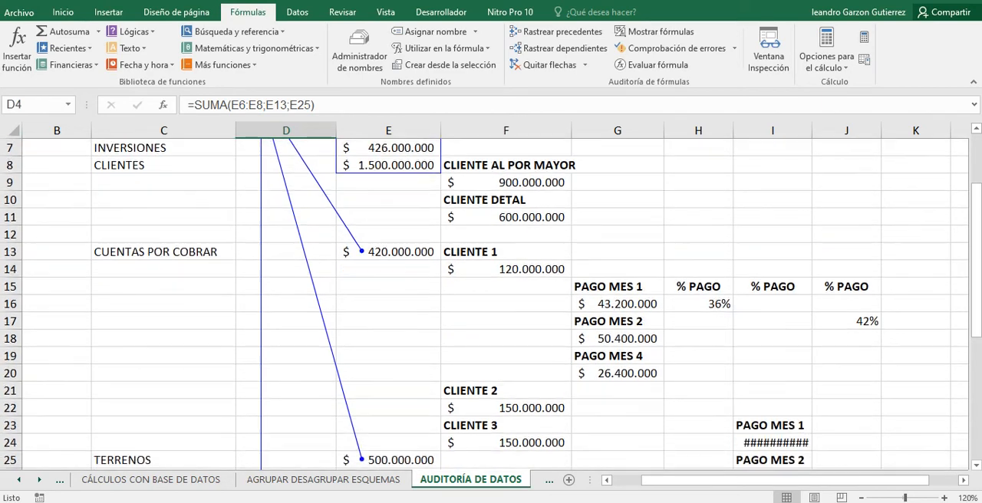
pyautogui.scroll(-6, 490, 304)
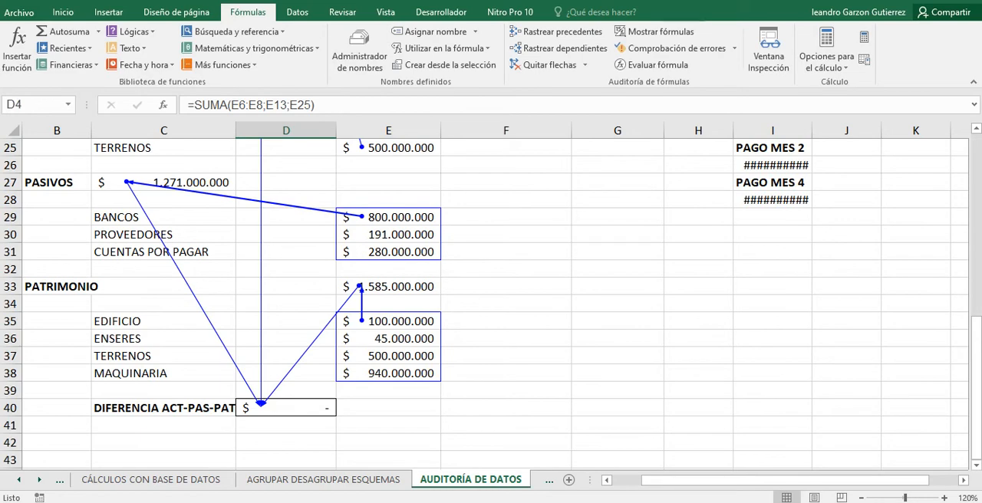
pyautogui.scroll(3, 491, 304)
pyautogui.scroll(5, 491, 304)
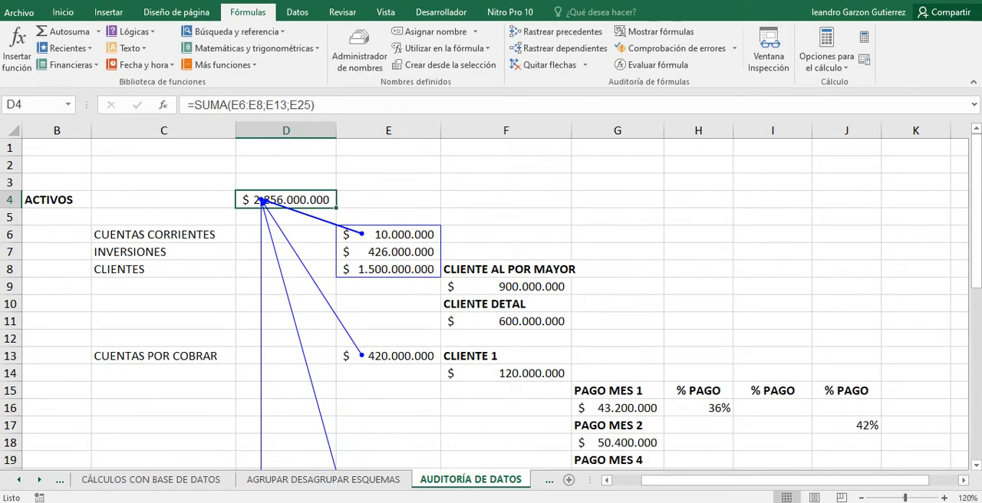
pyautogui.scroll(-4, 491, 306)
pyautogui.scroll(4, 491, 307)
# Trace the precedents of the CUENTAS POR COBRAR amount in E13 and follow the arrows to its client amounts.
pyautogui.click(388, 356)
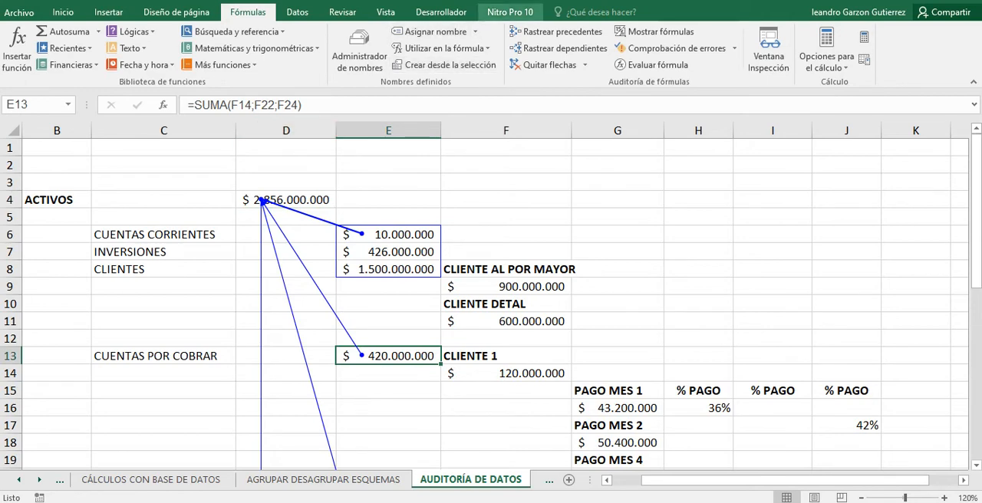
pyautogui.click(557, 31)
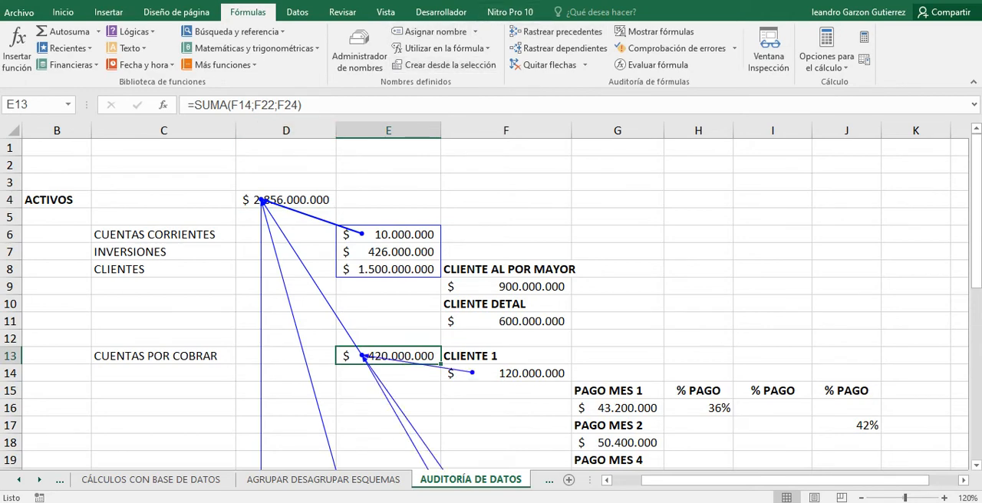
pyautogui.scroll(-2, 490, 299)
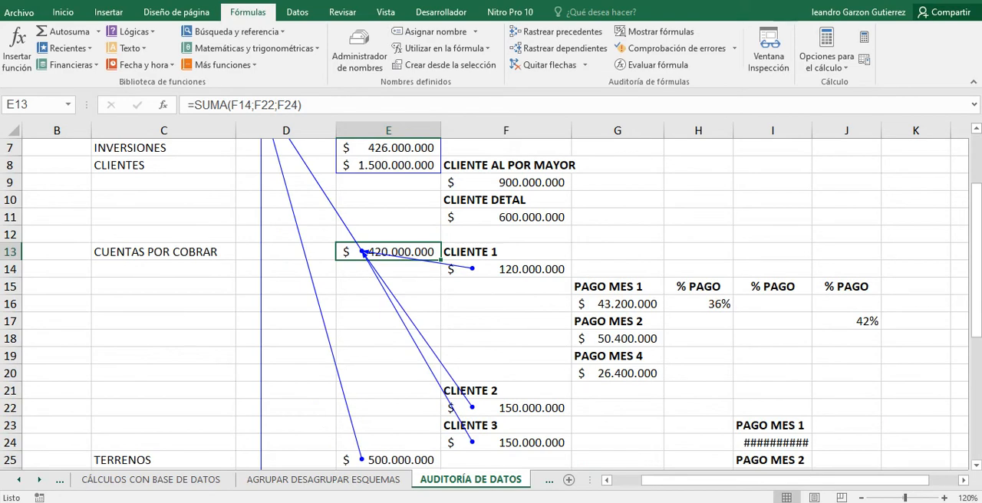
pyautogui.scroll(1, 491, 307)
pyautogui.scroll(-2, 490, 307)
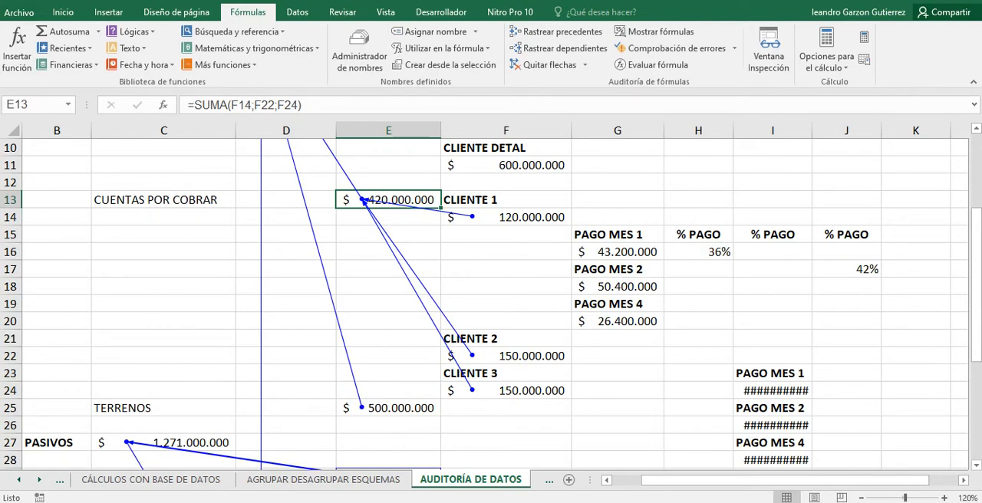
pyautogui.scroll(1, 491, 306)
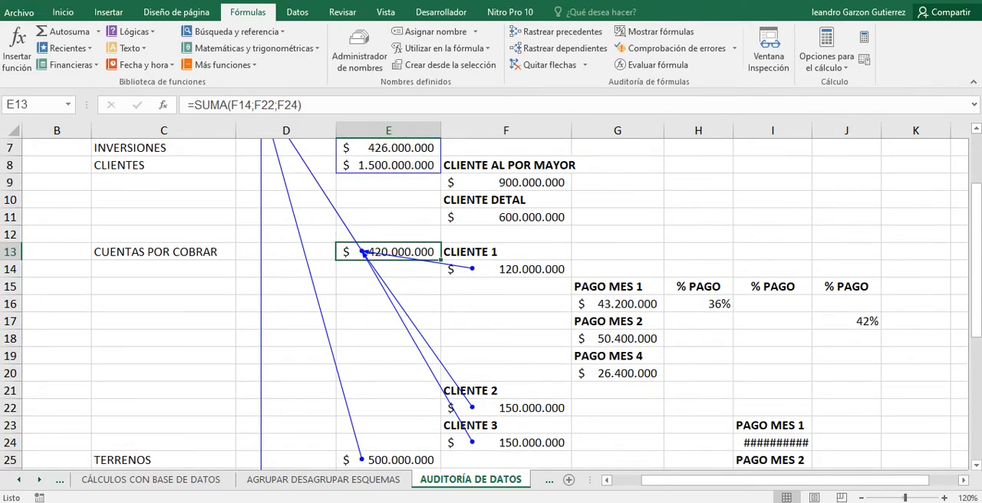
pyautogui.scroll(1, 491, 307)
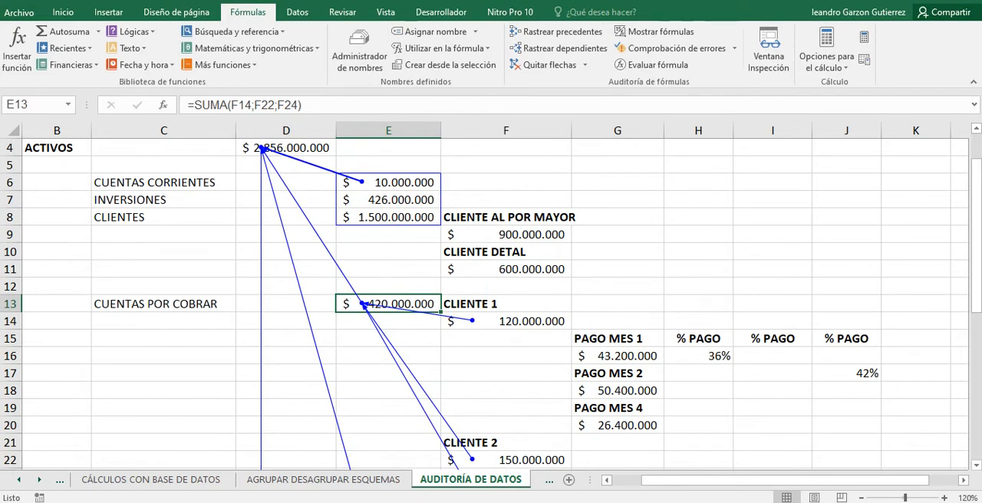
# Try to trace the precedents of the CUENTAS CORRIENTES amount in E6 and the INVERSIONES amount in E7.
pyautogui.click(388, 182)
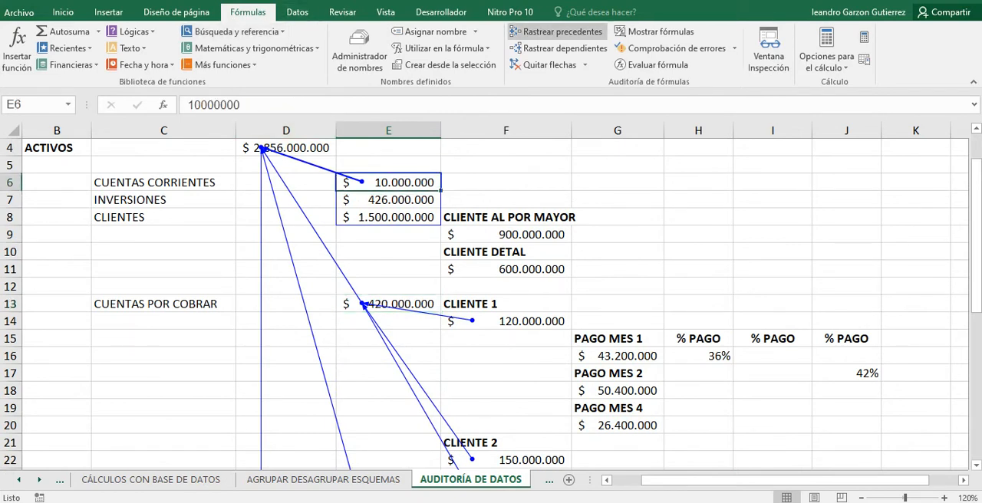
pyautogui.click(555, 31)
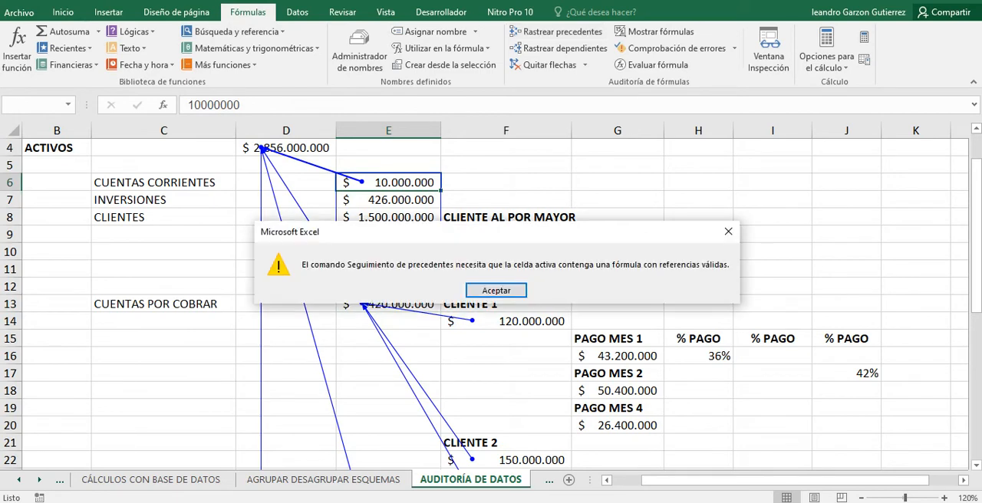
pyautogui.click(496, 291)
pyautogui.click(388, 200)
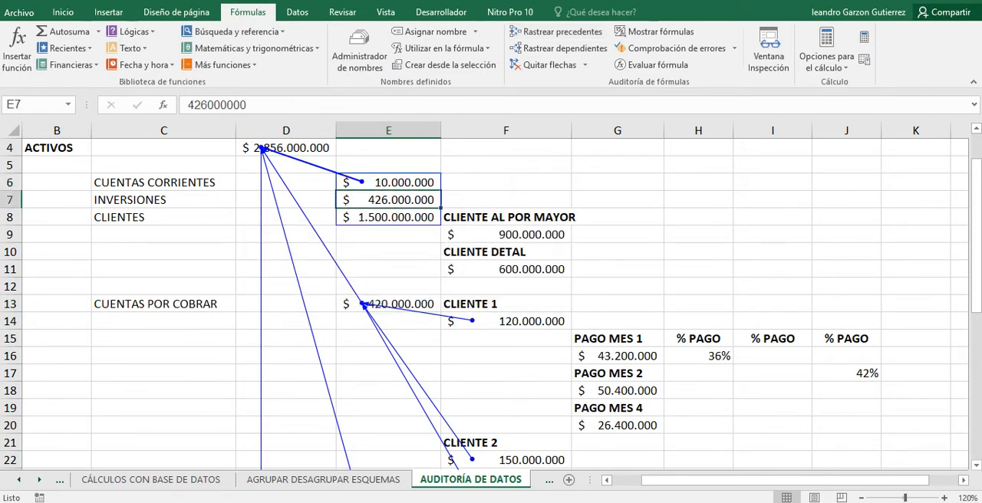
pyautogui.click(556, 31)
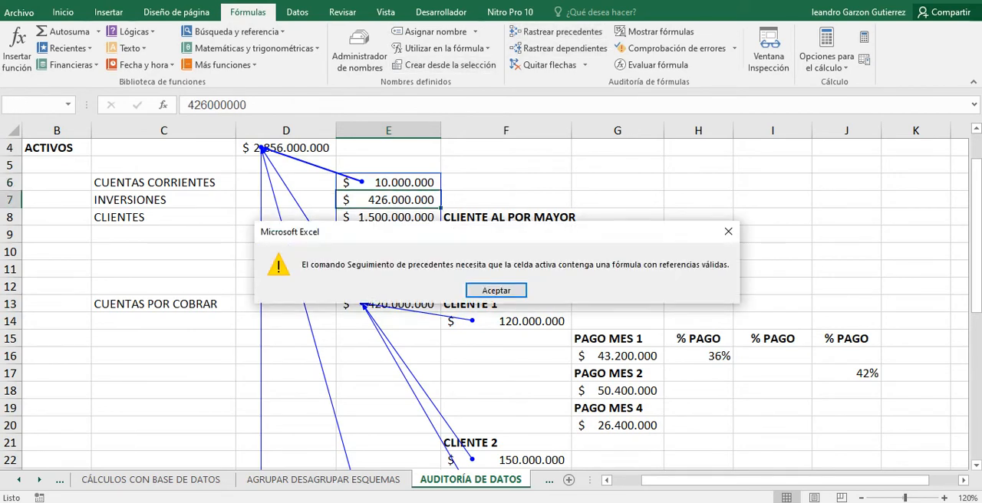
pyautogui.click(496, 290)
# Trace the precedents of the CLIENTES amount in E8.
pyautogui.click(388, 217)
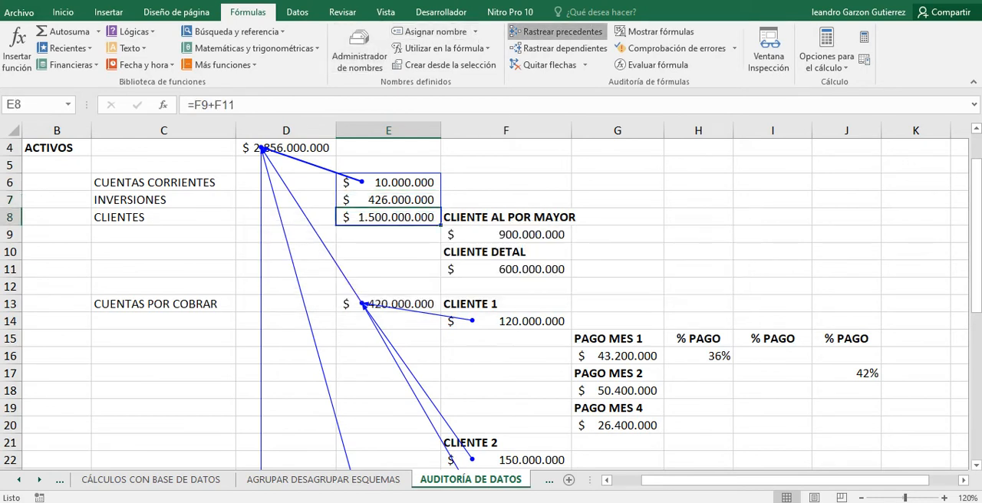
pyautogui.click(555, 31)
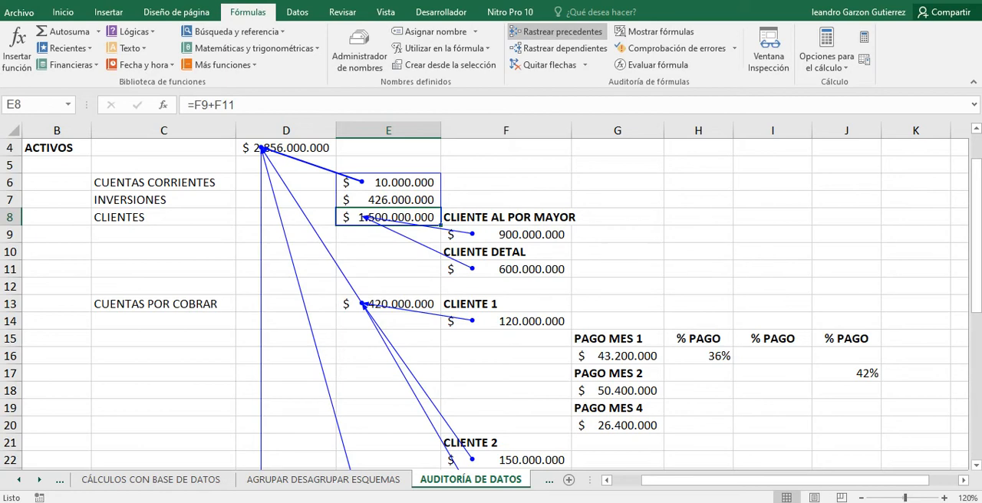
pyautogui.scroll(-2, 491, 307)
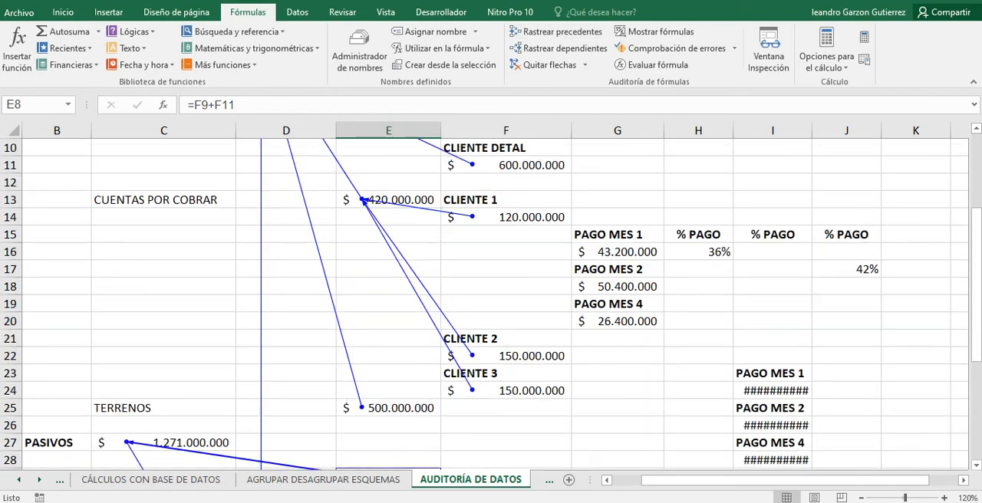
pyautogui.scroll(1, 490, 305)
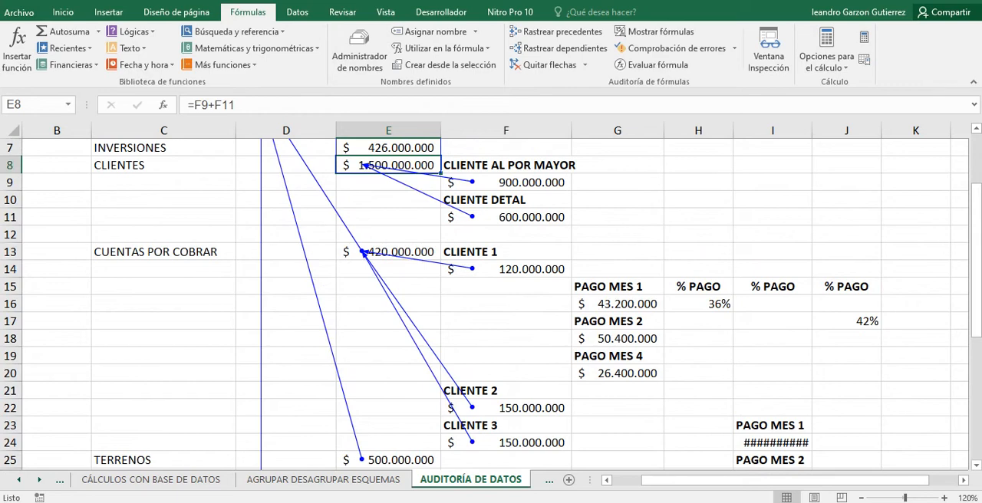
# Trace the precedents of the CLIENTE 1 amount in F14.
pyautogui.scroll(-1, 491, 305)
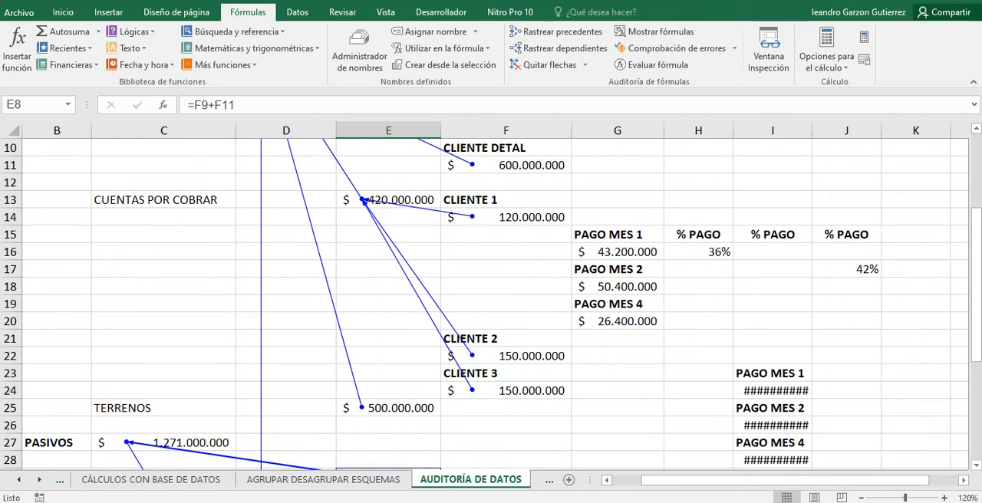
pyautogui.click(506, 217)
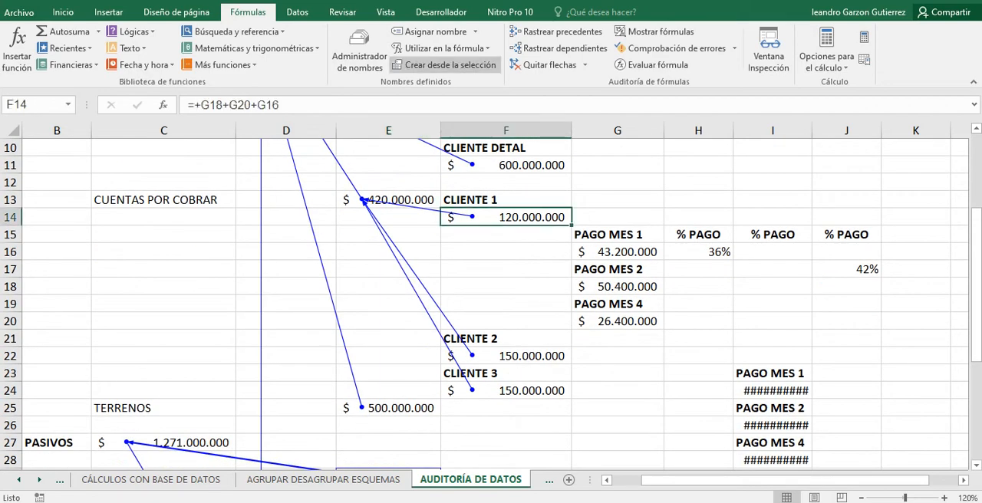
pyautogui.click(555, 31)
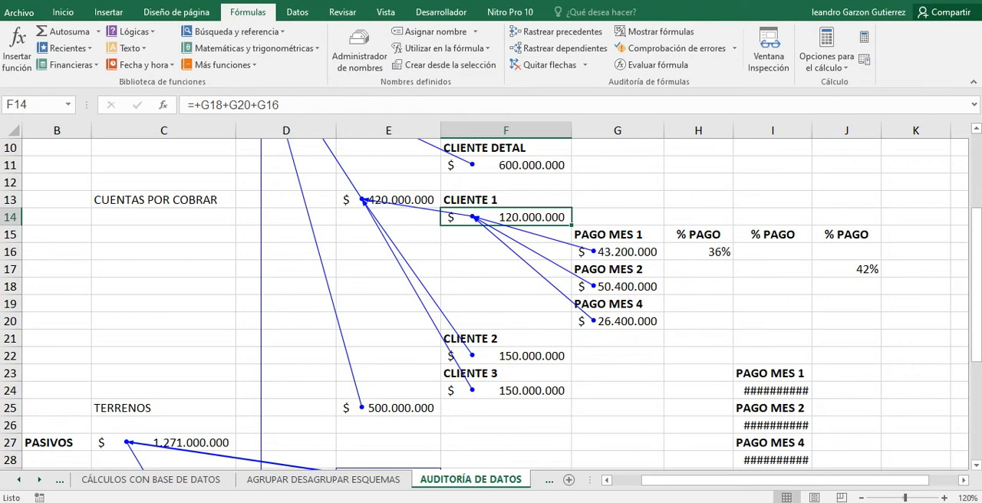
# Widen column I to fit its payment amounts, and check the PAGO MES 1 entry in I24.
pyautogui.moveTo(811, 130); pyautogui.dragTo(820, 130)
pyautogui.scroll(-2, 491, 305)
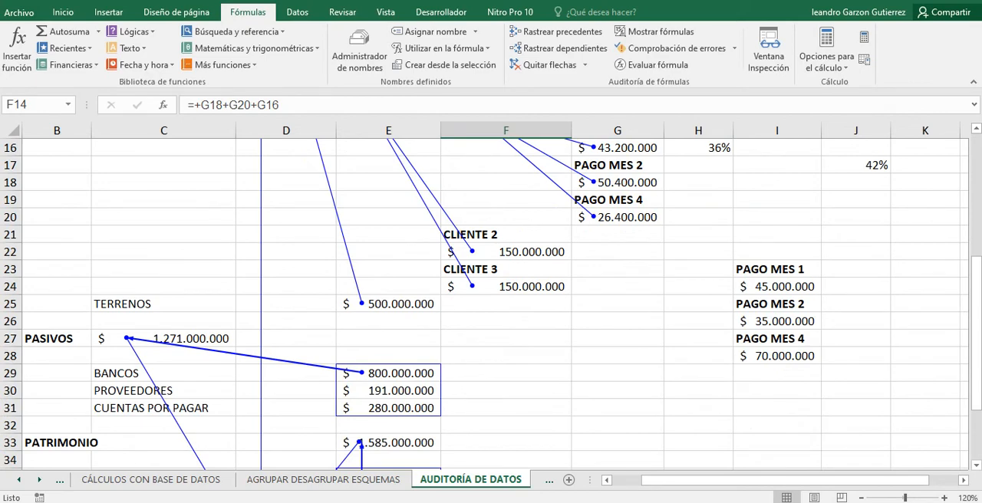
pyautogui.click(776, 287)
pyautogui.scroll(5, 491, 304)
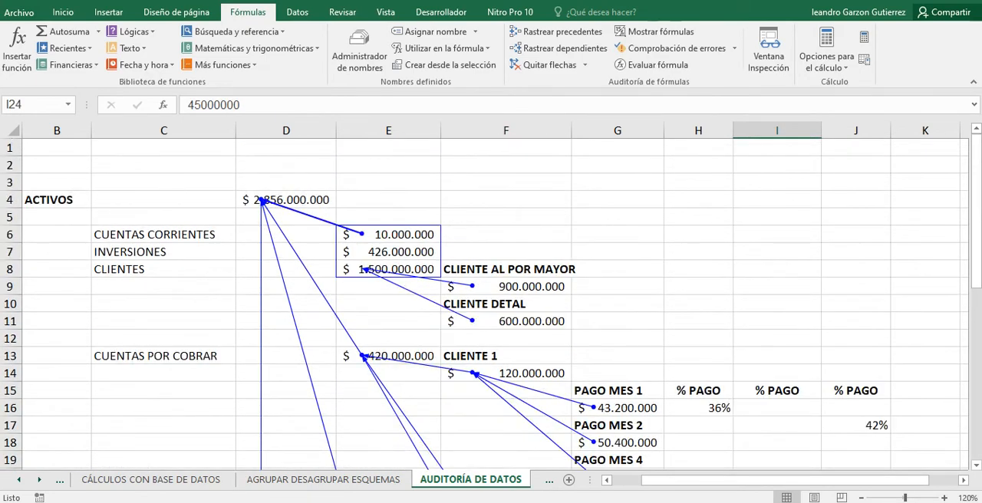
pyautogui.scroll(-2, 491, 305)
pyautogui.scroll(-1, 490, 304)
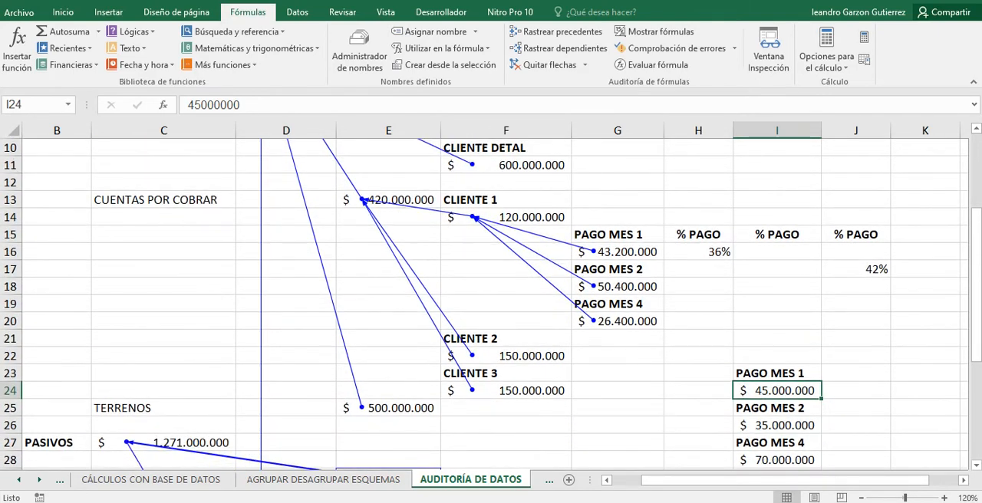
# Try to trace the precedents of the PAGO MES 4 amount in G20.
pyautogui.click(617, 321)
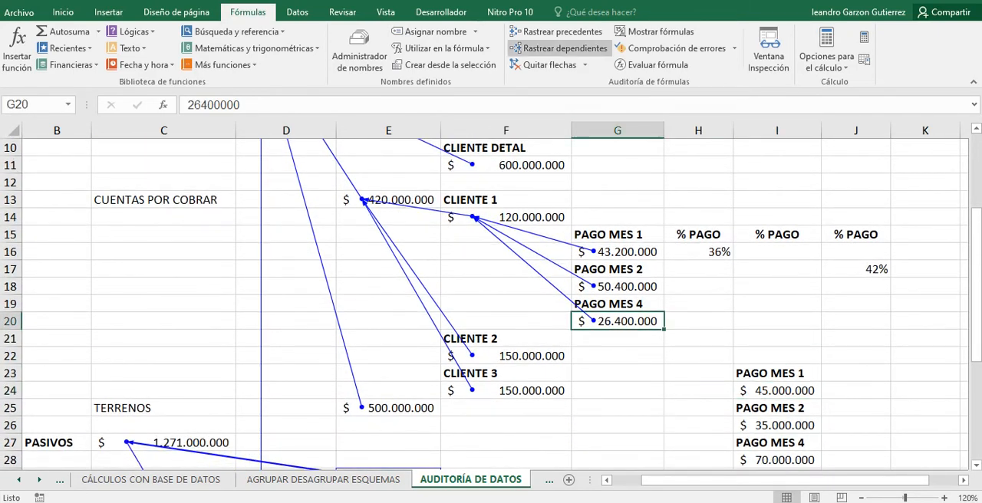
pyautogui.click(555, 31)
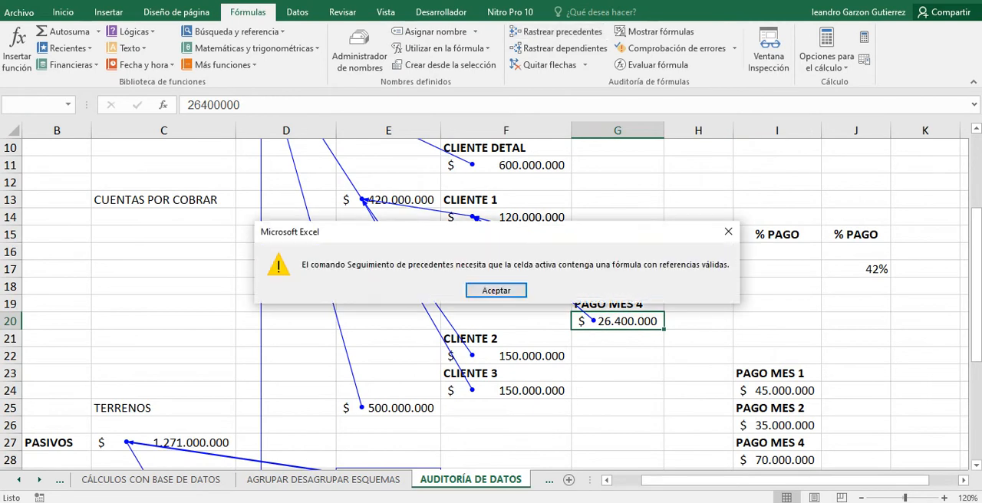
pyautogui.click(496, 290)
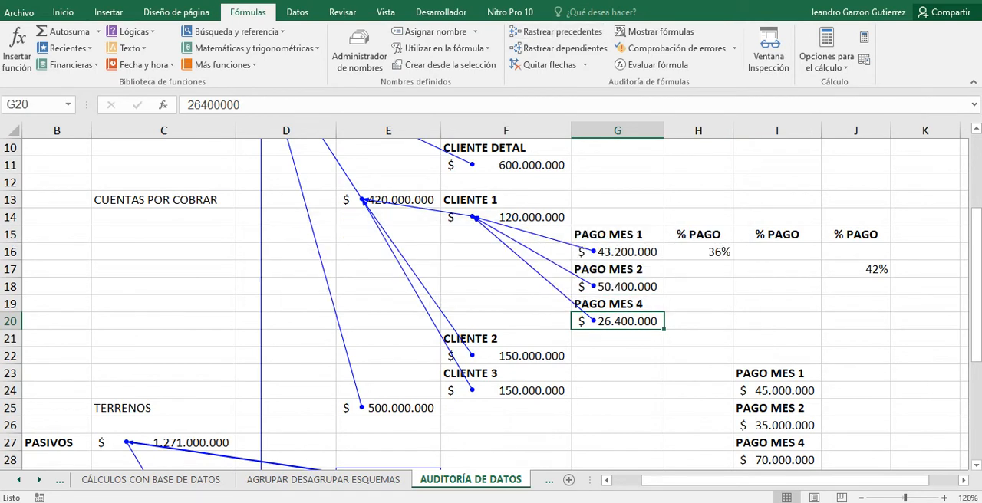
# Try to trace the precedents of the PAGO MES 2 amount in G18, and inspect the PAGO MES 1 entry in G16.
pyautogui.click(617, 286)
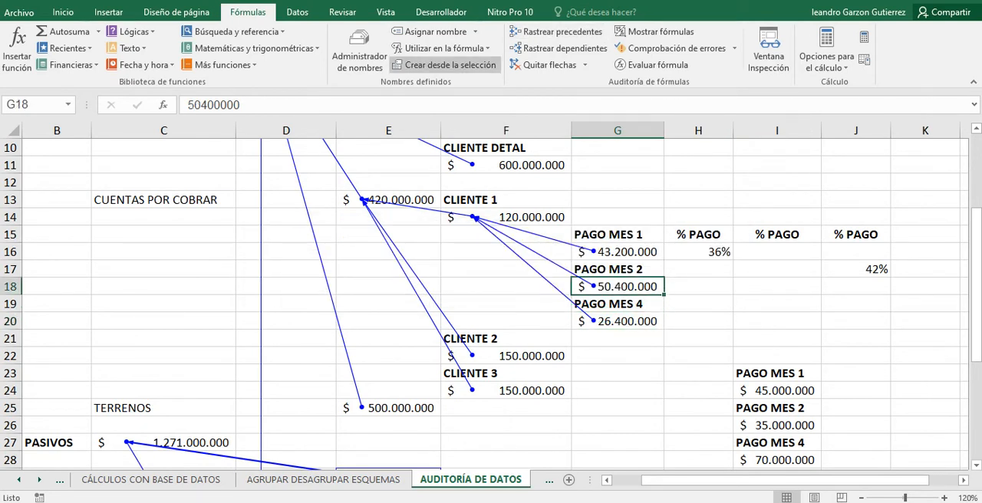
pyautogui.click(555, 32)
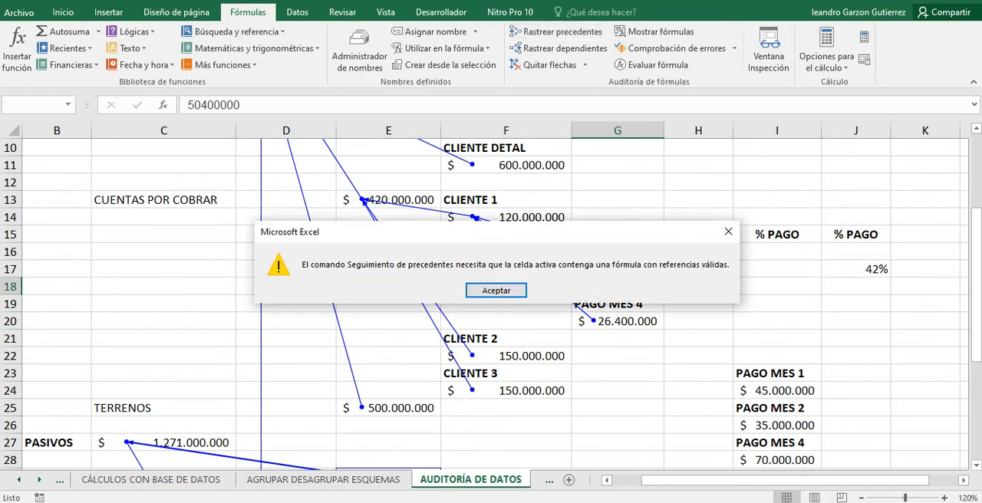
pyautogui.click(496, 291)
pyautogui.press('Up')
pyautogui.press('Up')
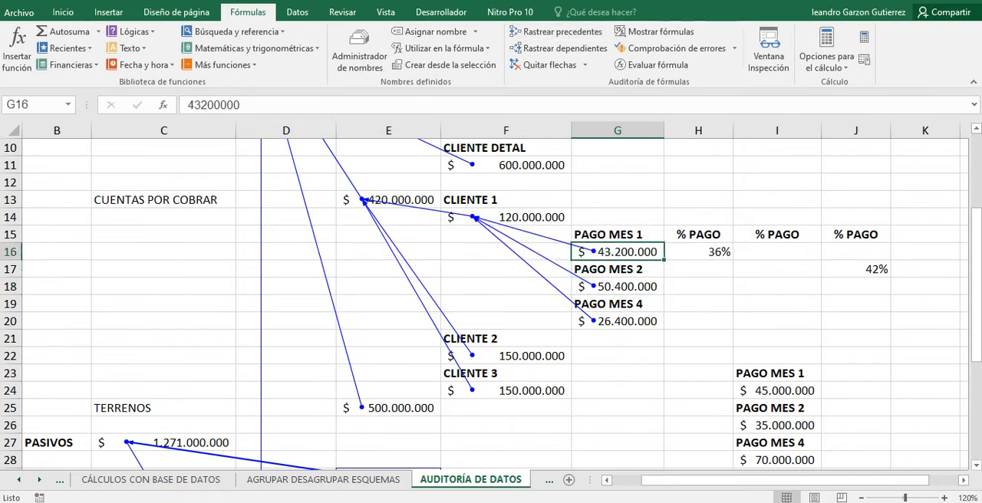
pyautogui.press('F2')
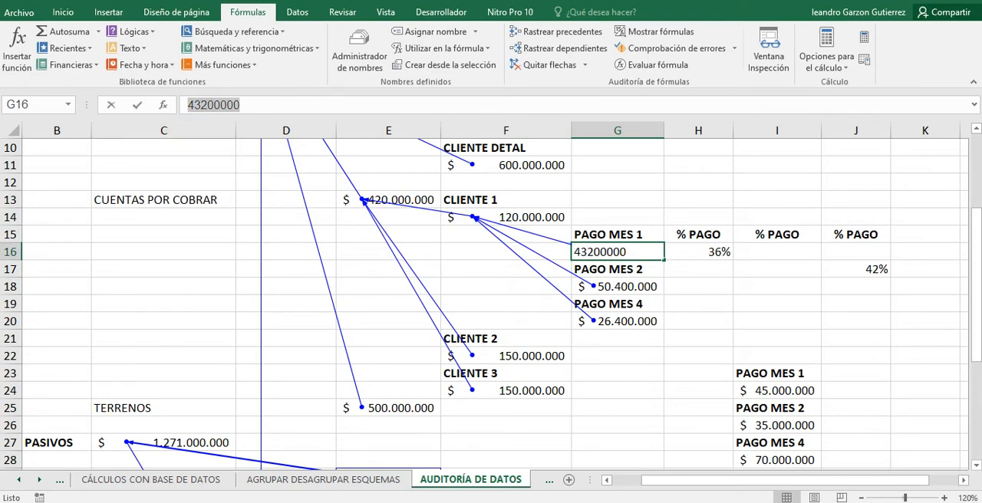
pyautogui.press('F2')
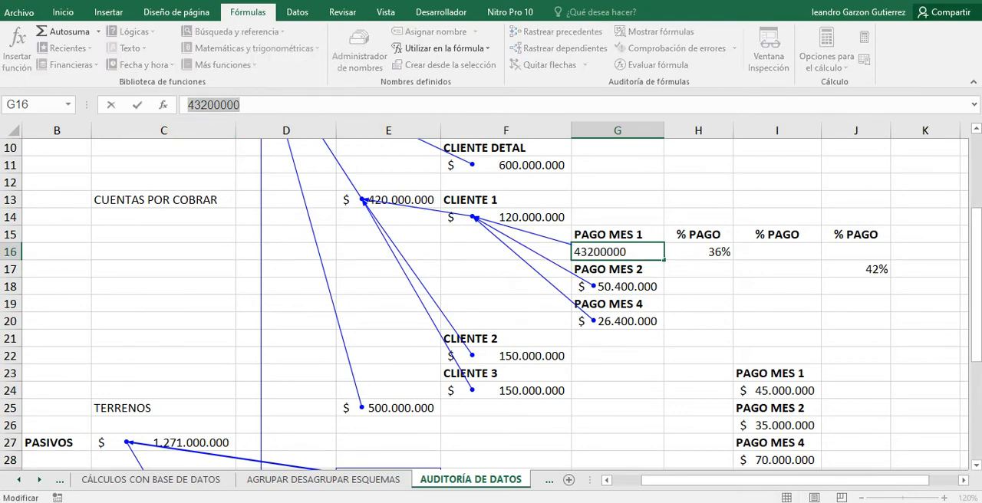
pyautogui.click(698, 373)
# Check the PAGO MES 1, PAGO MES 2 and PAGO MES 4 entries in I24, I26 and I28.
pyautogui.scroll(-2, 697, 374)
pyautogui.scroll(1, 697, 373)
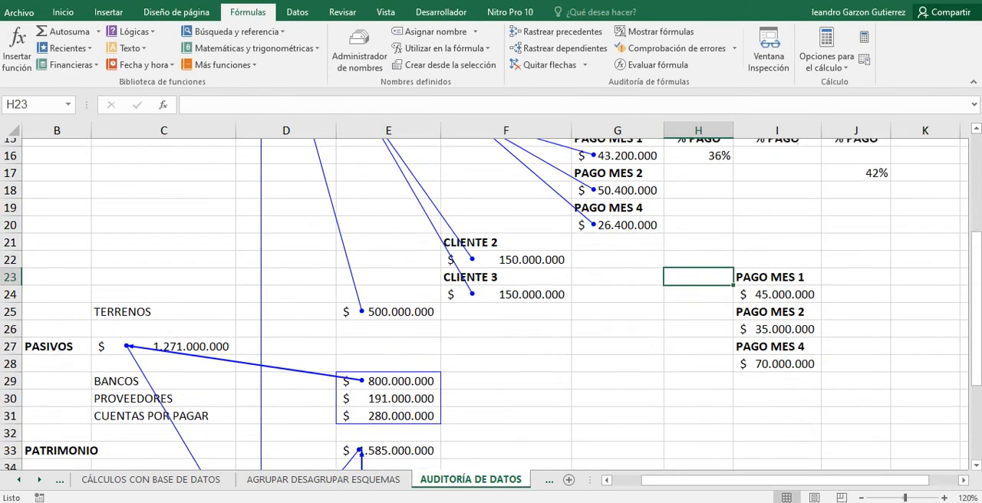
pyautogui.scroll(1, 484, 304)
pyautogui.click(776, 391)
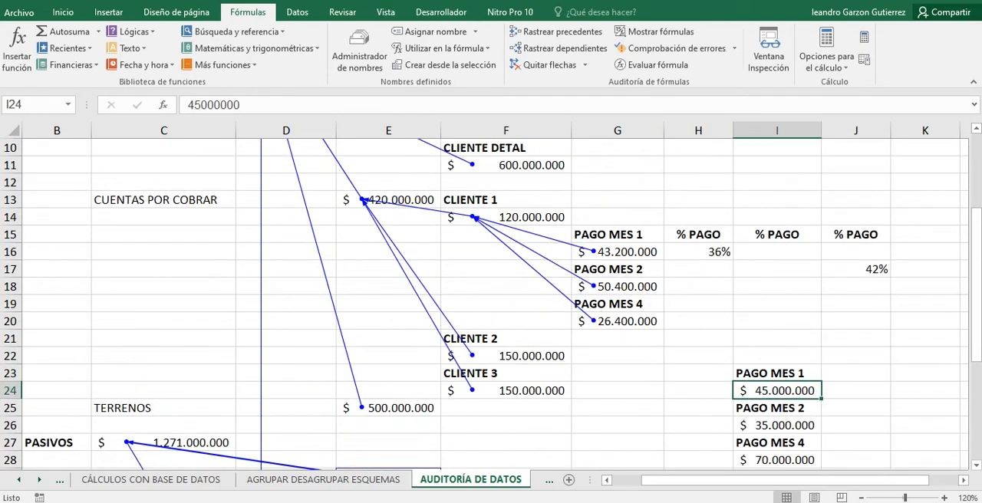
pyautogui.scroll(-2, 491, 303)
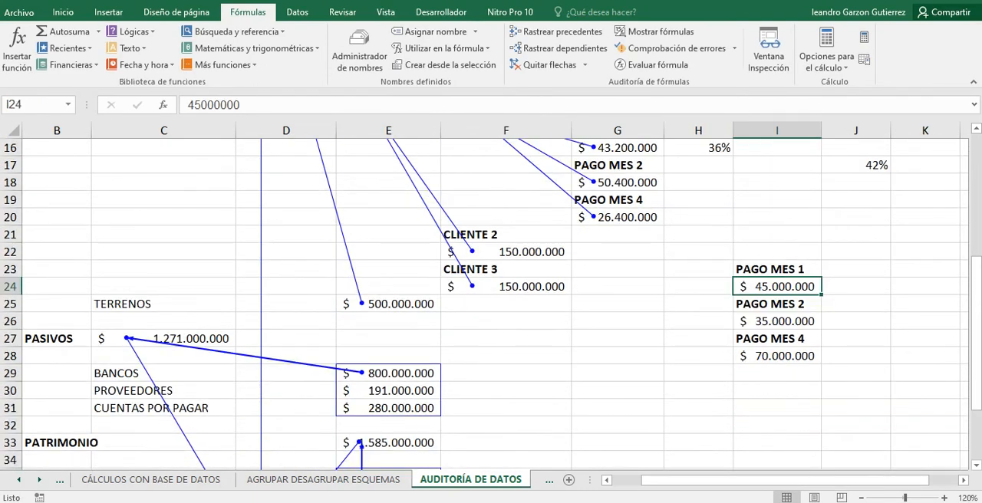
pyautogui.click(777, 321)
pyautogui.click(777, 355)
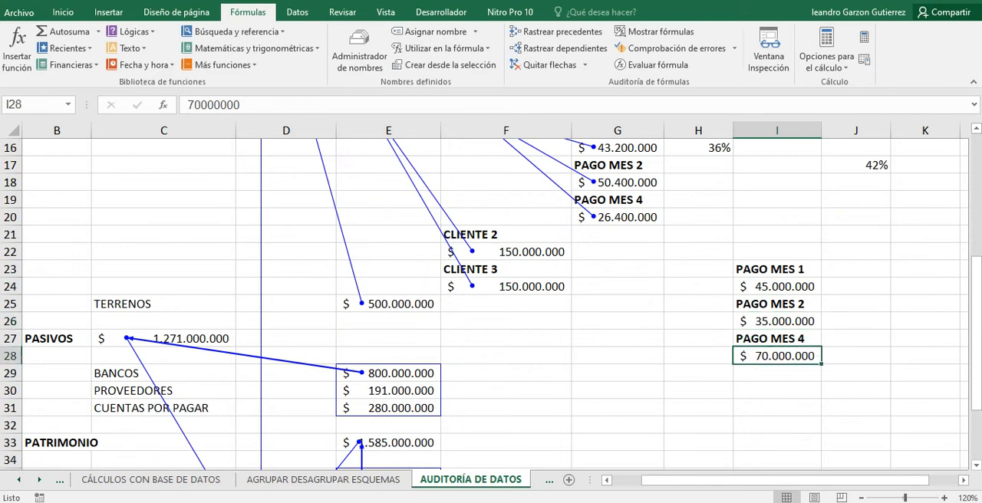
# Trace the dependents of the PAGO MES 4 amount in I28.
pyautogui.scroll(2, 491, 303)
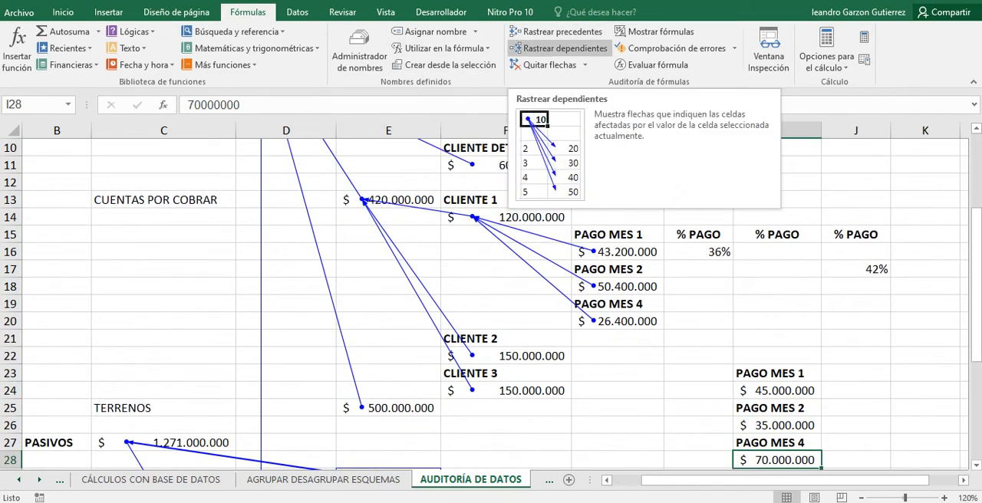
pyautogui.scroll(-2, 559, 48)
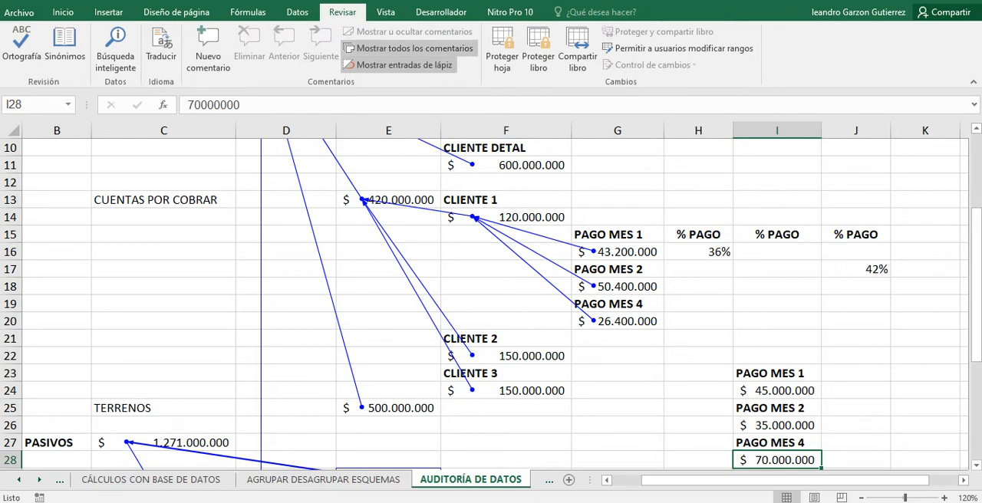
pyautogui.click(248, 11)
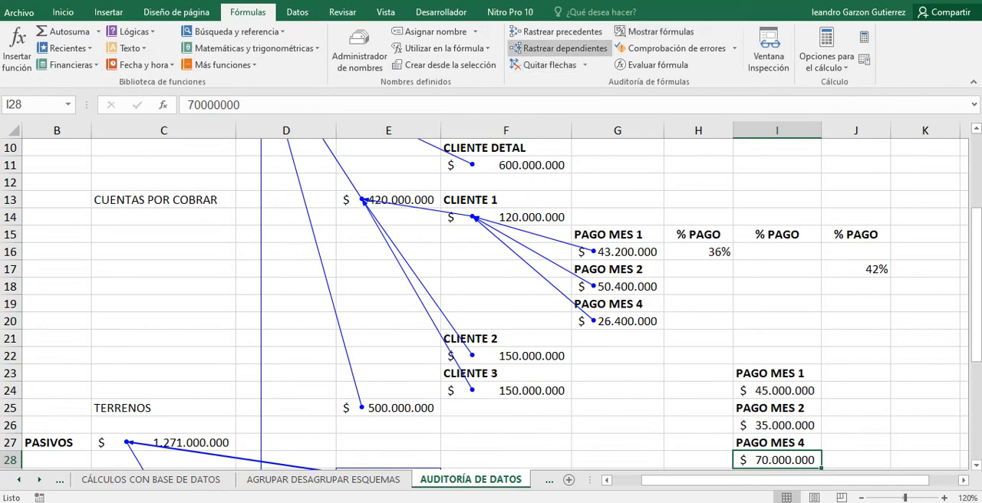
pyautogui.click(558, 48)
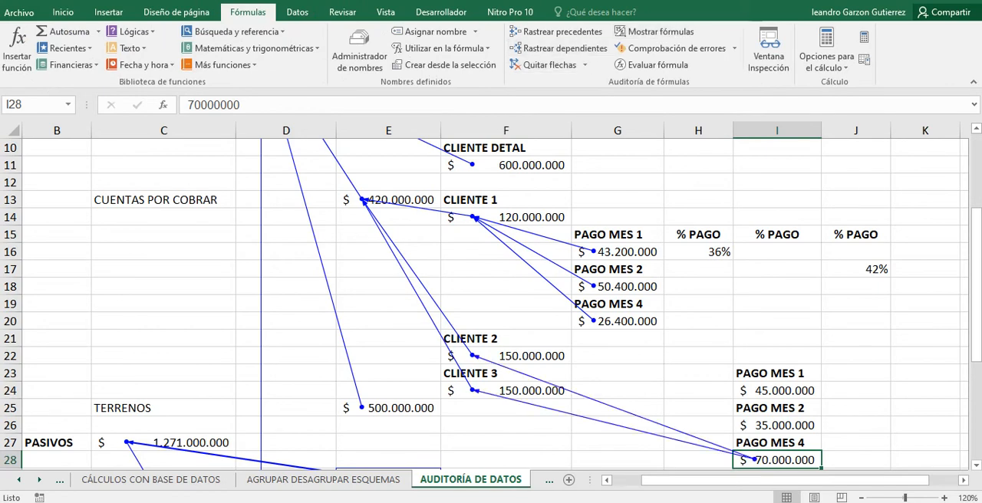
# Examine the formulas behind the CLIENTE 2 and CLIENTE 3 amounts in F22 and F24.
pyautogui.scroll(-1, 491, 303)
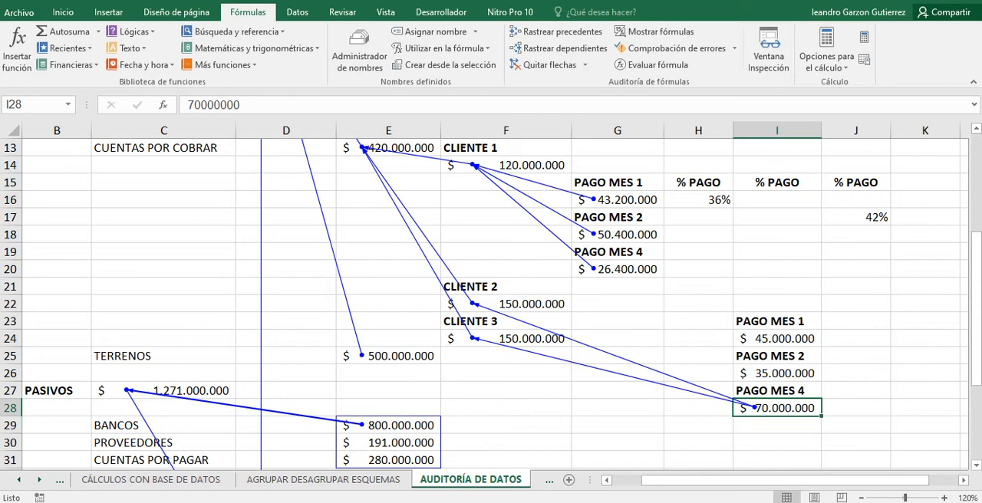
pyautogui.click(507, 304)
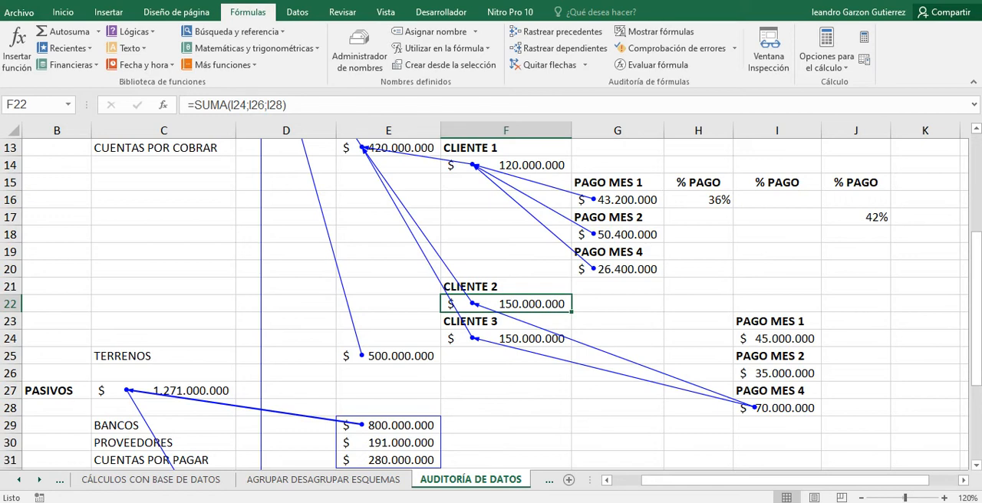
pyautogui.press('Down')
pyautogui.press('Down')
pyautogui.click(505, 391)
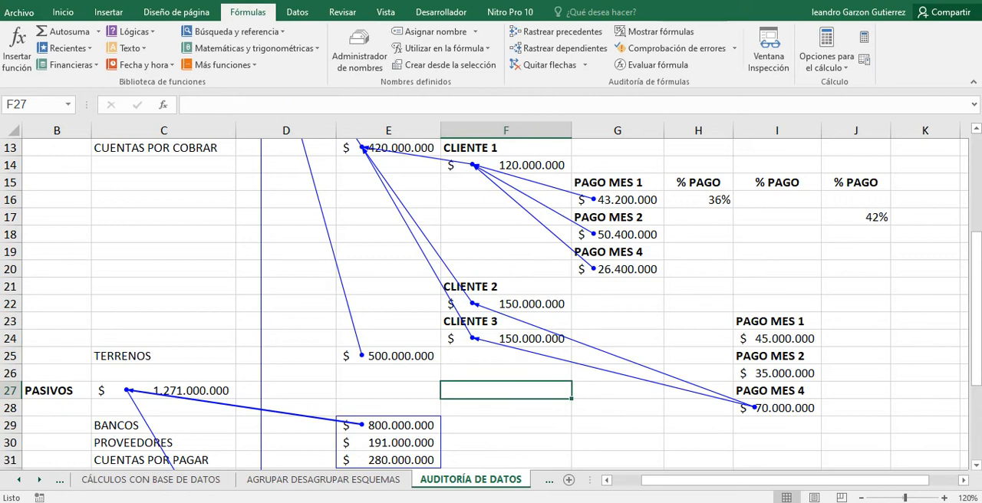
# Trace the dependents of the PAGO MES 2 amount in I26 and the PAGO MES 1 amount in I24.
pyautogui.click(777, 373)
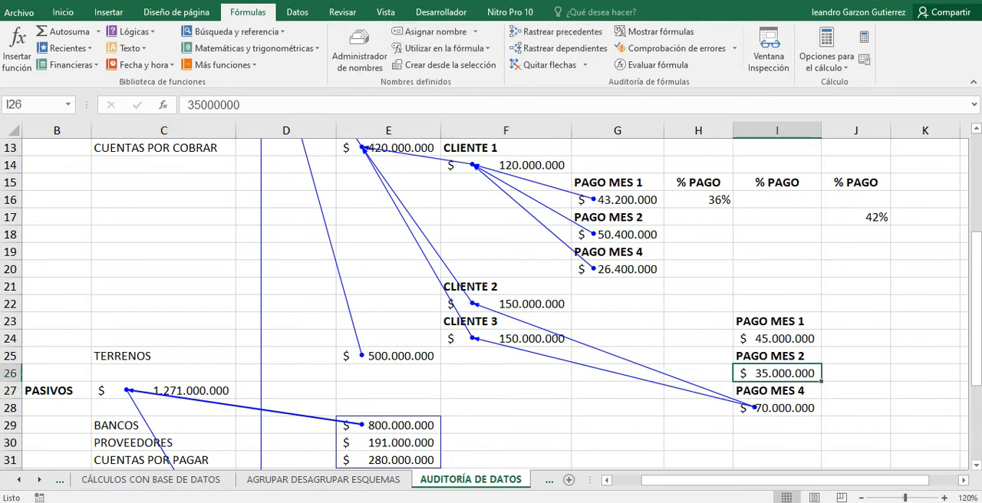
pyautogui.click(559, 48)
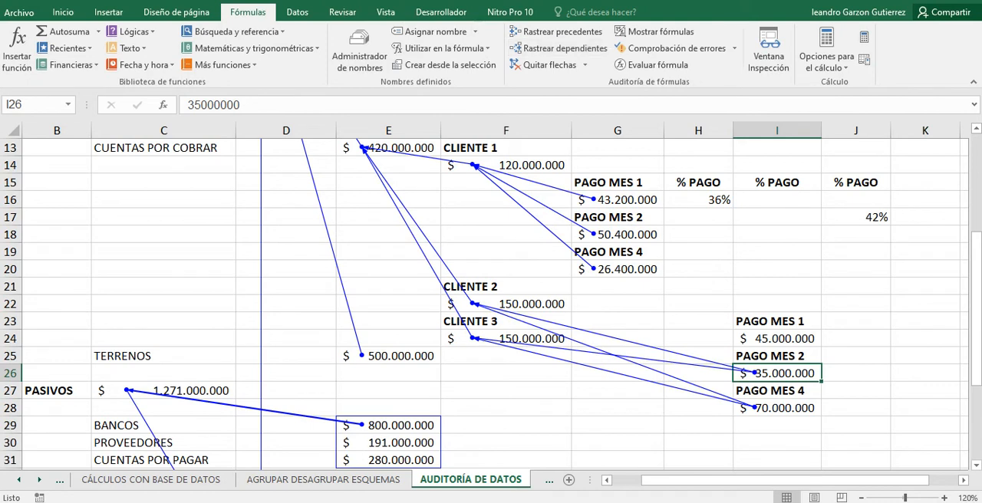
pyautogui.click(776, 339)
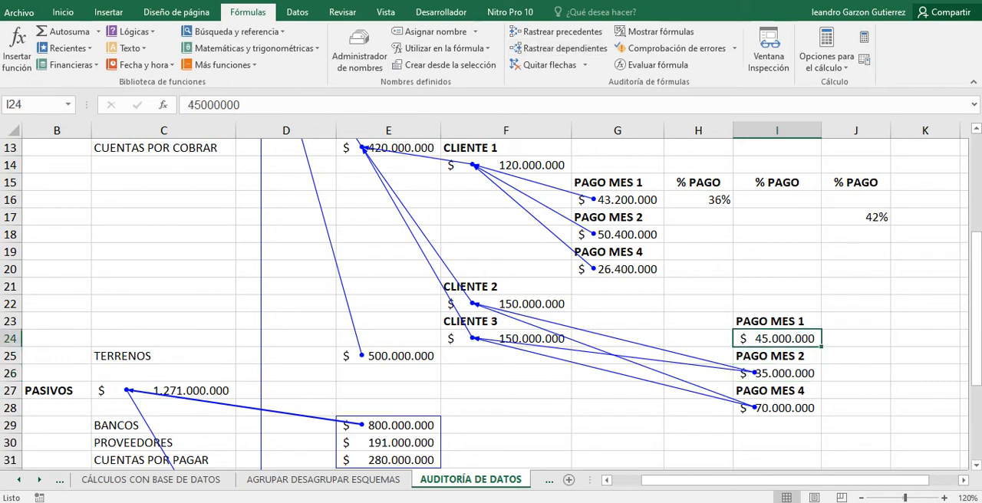
pyautogui.click(560, 48)
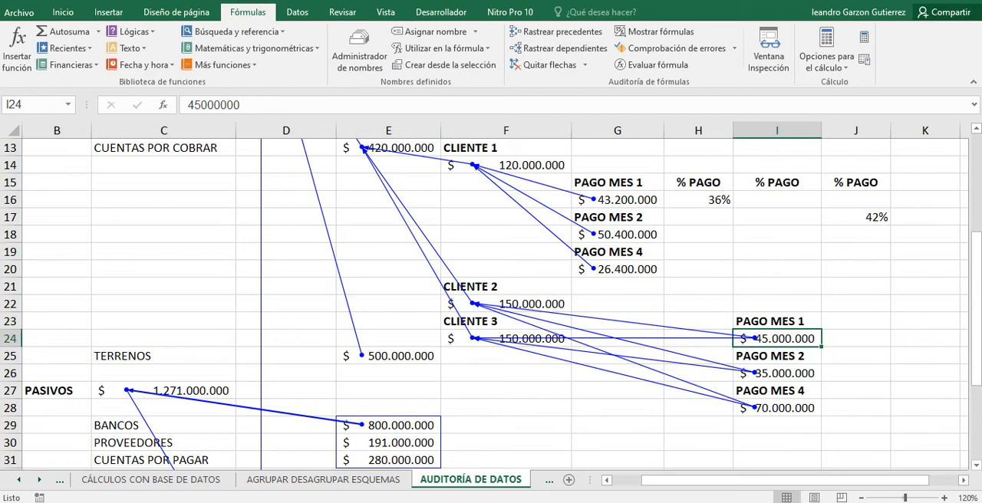
# Trace the dependents of the % PAGO value in H16 and follow the arrow to its target cell.
pyautogui.scroll(2, 491, 307)
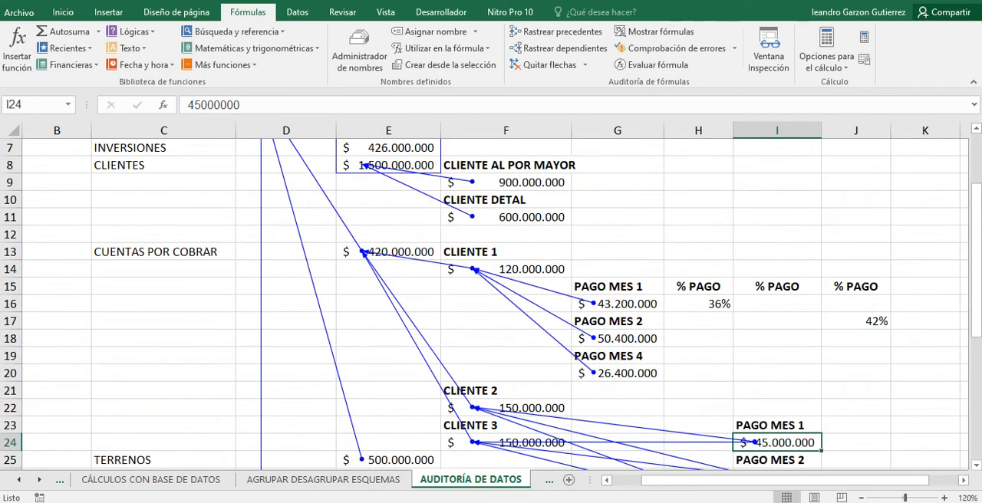
pyautogui.scroll(-3, 491, 307)
pyautogui.scroll(2, 491, 307)
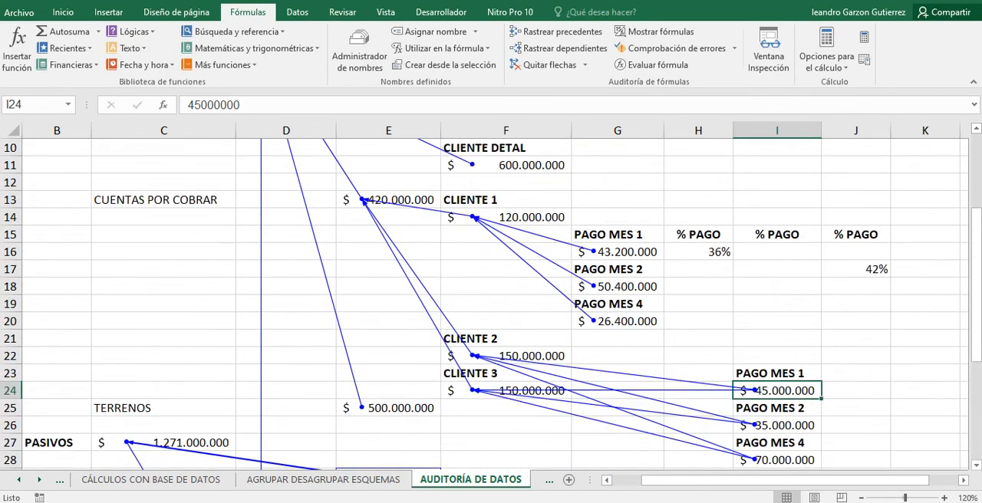
pyautogui.scroll(-2, 491, 307)
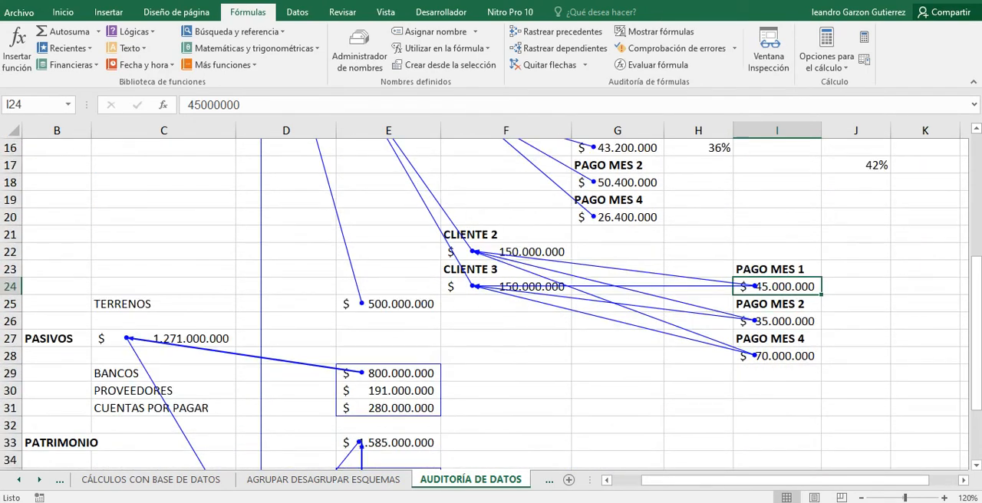
pyautogui.scroll(3, 491, 307)
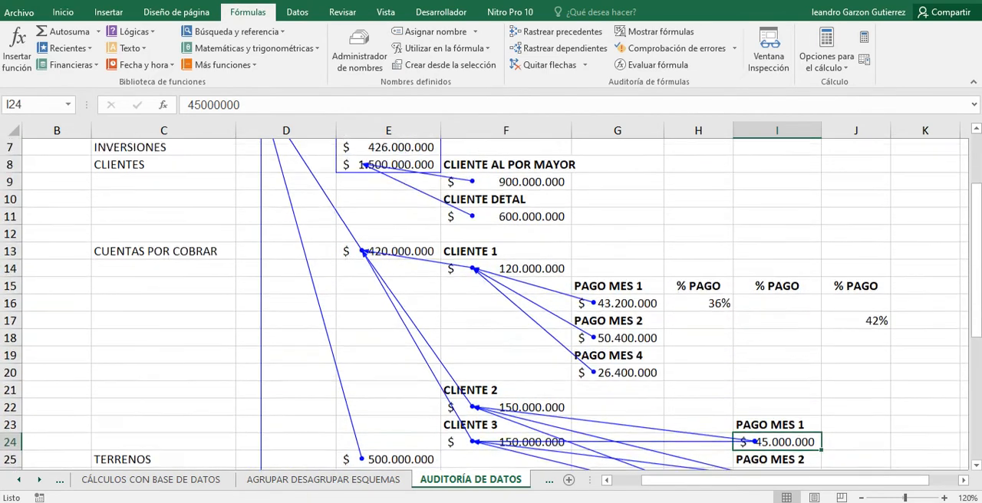
pyautogui.scroll(1, 491, 307)
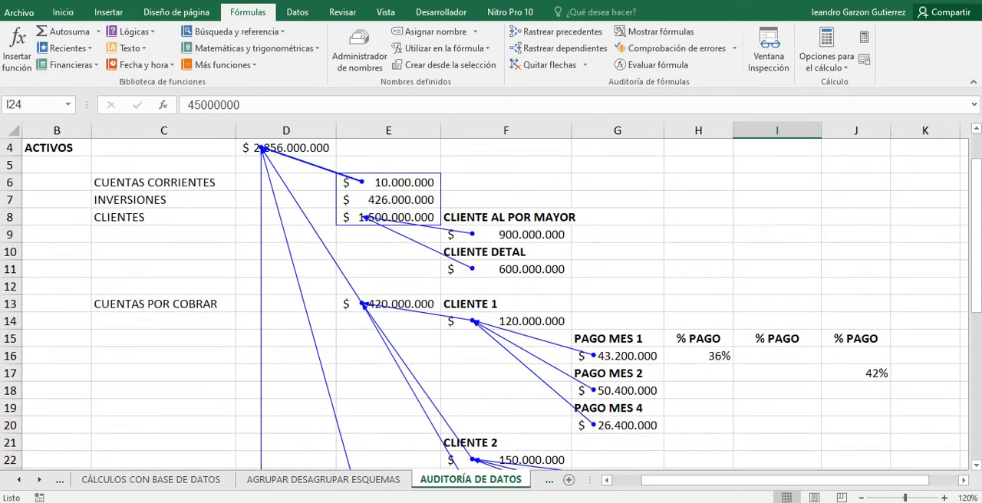
pyautogui.click(698, 355)
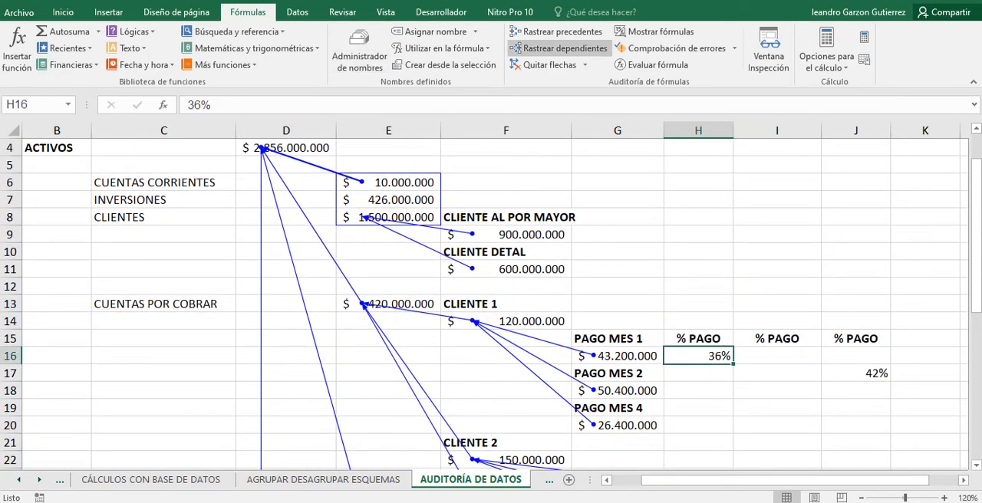
pyautogui.click(558, 47)
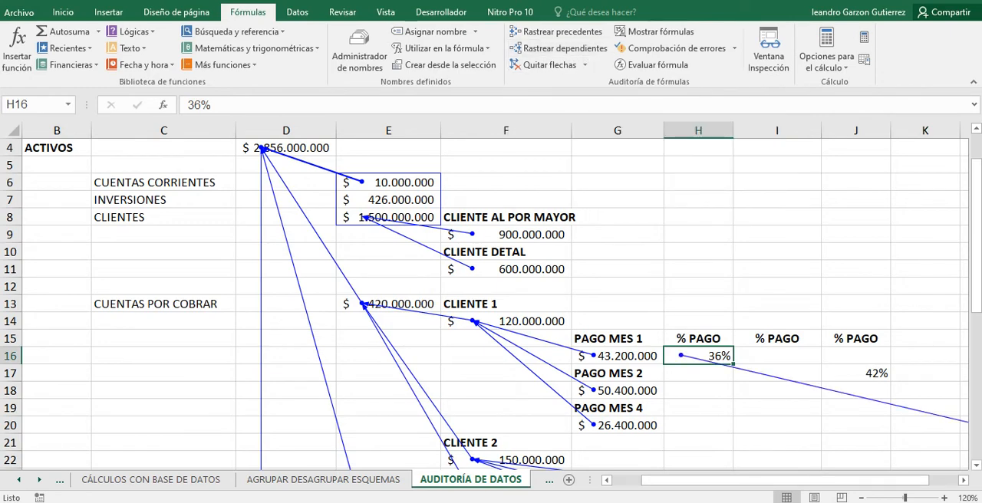
pyautogui.scroll(-1, 491, 307)
pyautogui.hscroll(1, 491, 306)
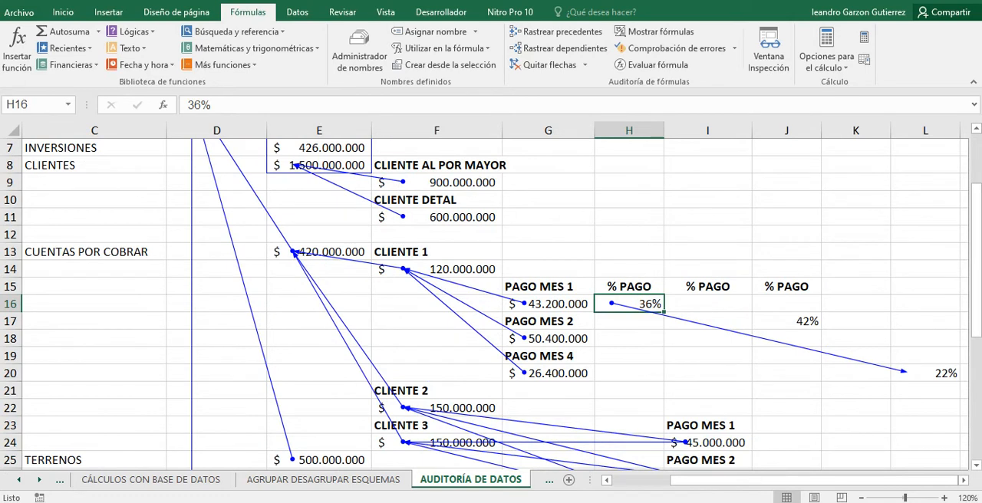
# Compare the formula in L20 with the % PAGO value in H16.
pyautogui.click(925, 373)
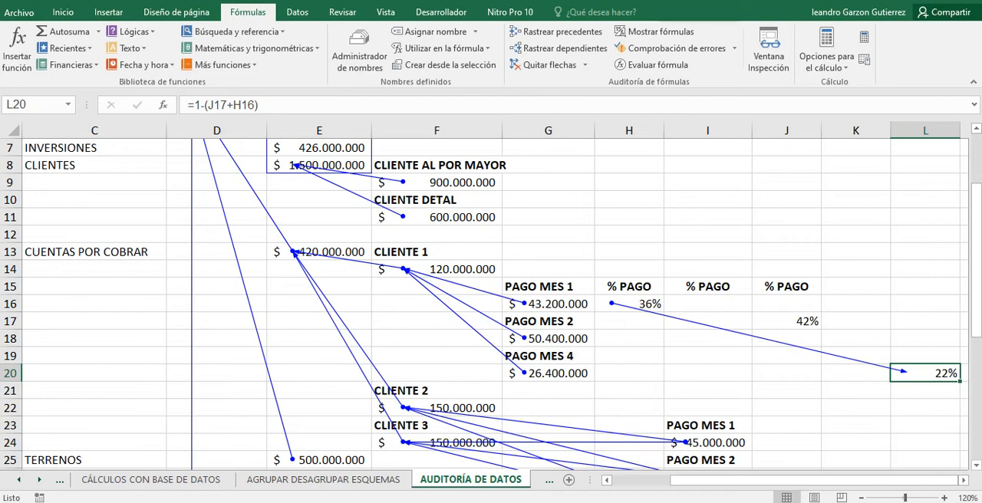
pyautogui.click(629, 304)
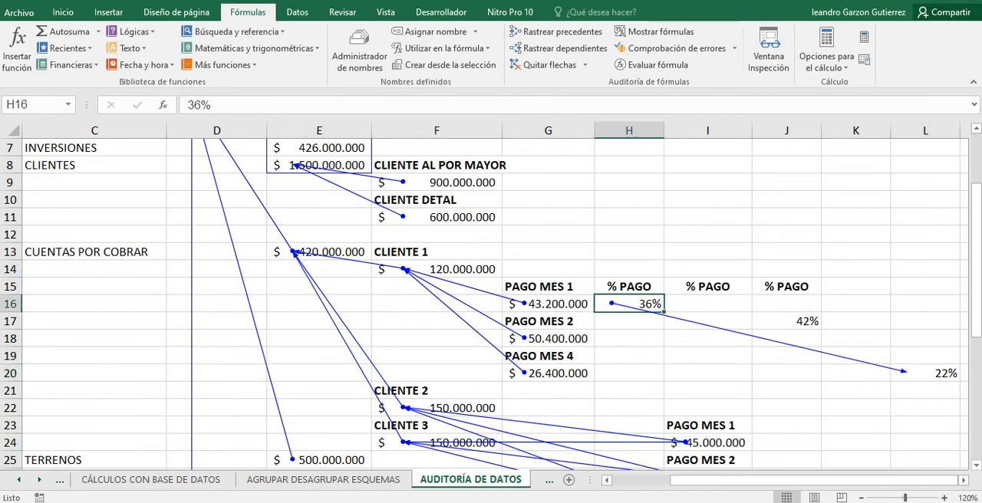
pyautogui.click(924, 374)
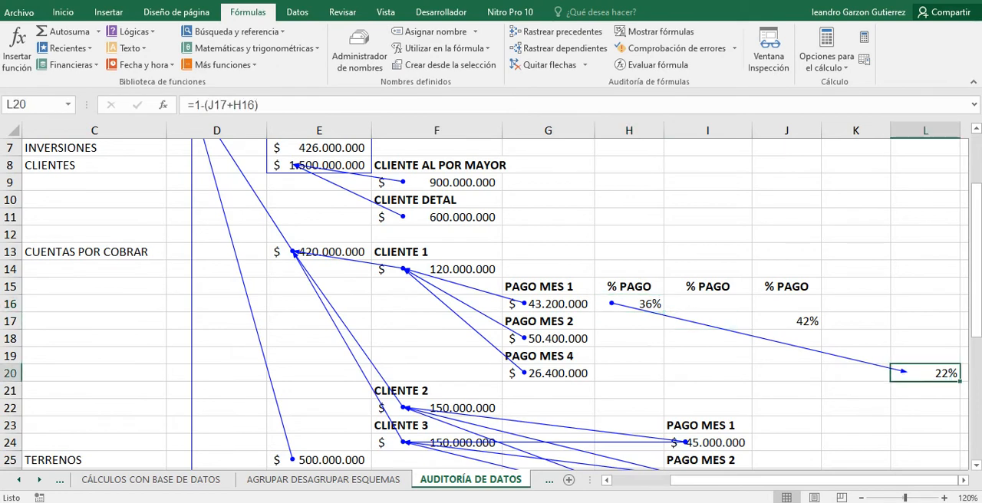
# Trace the dependents of the % PAGO value in J17, and check the formula in L20 that uses it.
pyautogui.click(786, 321)
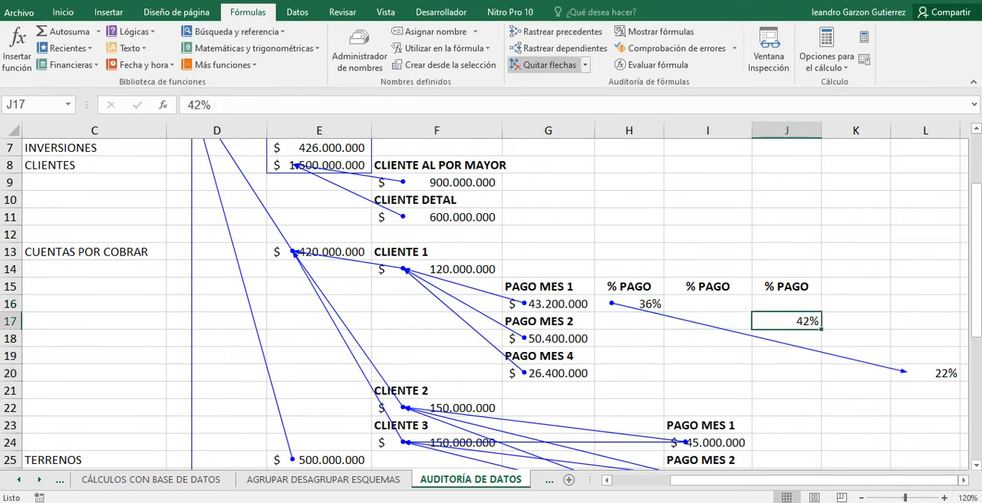
pyautogui.click(563, 48)
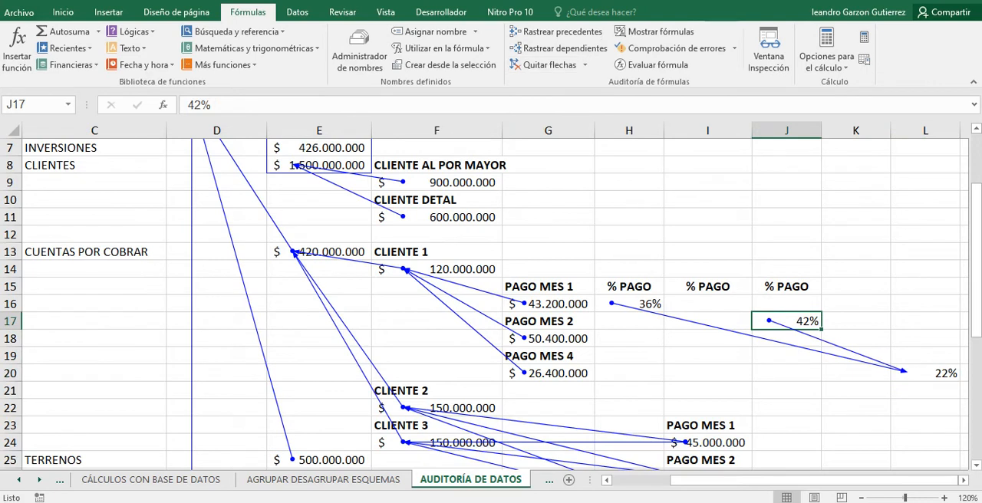
pyautogui.click(925, 374)
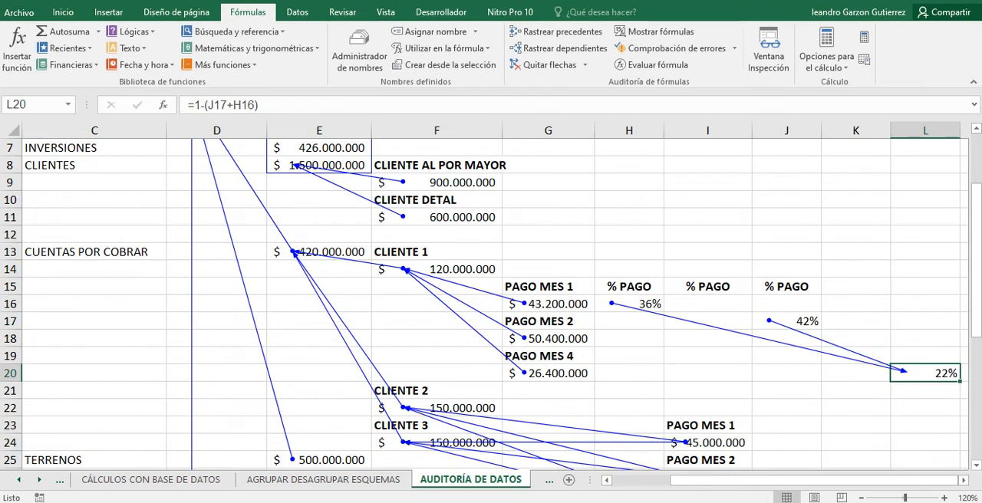
pyautogui.click(786, 322)
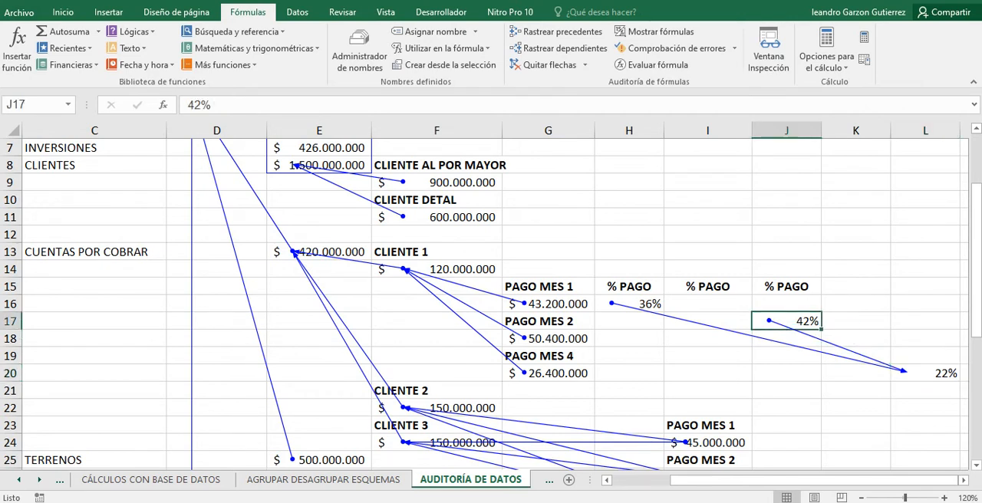
# Compare the % PAGO values in H16 and J17, try 58% in H16 and re-enter 36% there.
pyautogui.click(629, 304)
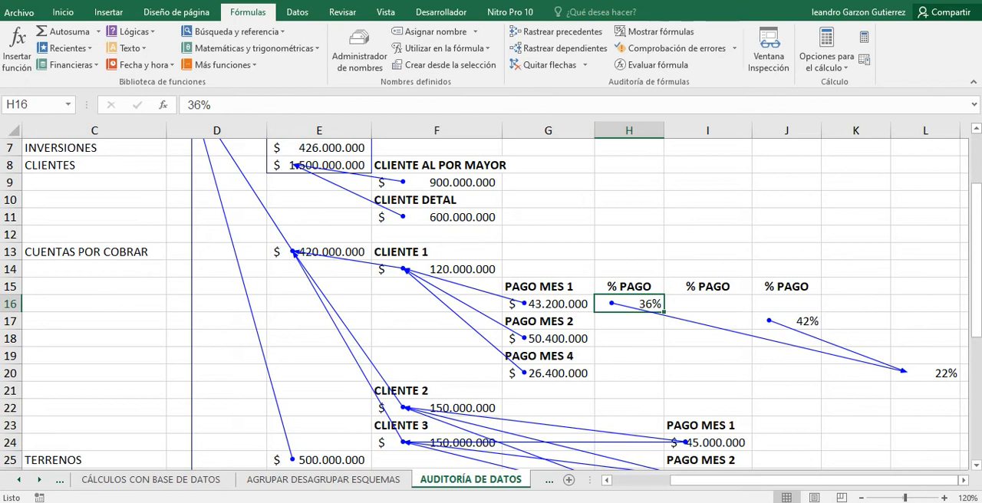
pyautogui.click(786, 321)
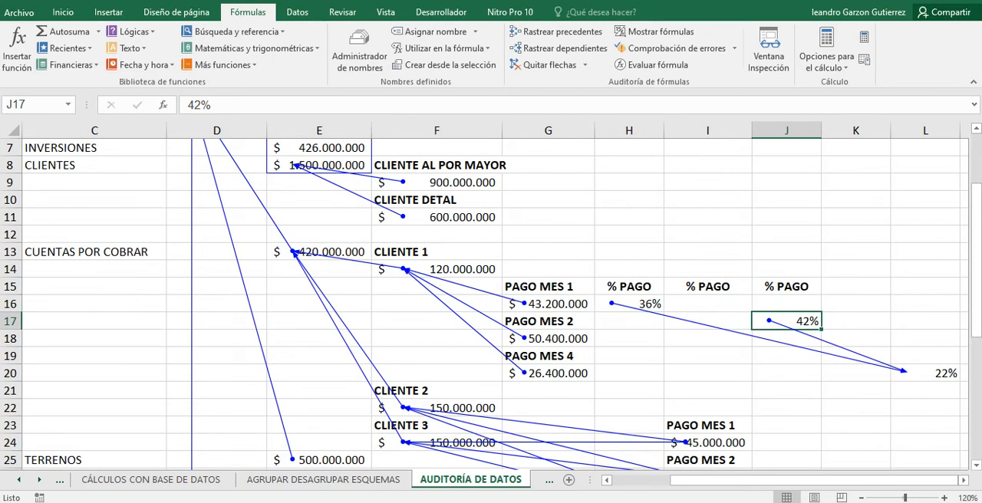
pyautogui.click(629, 304)
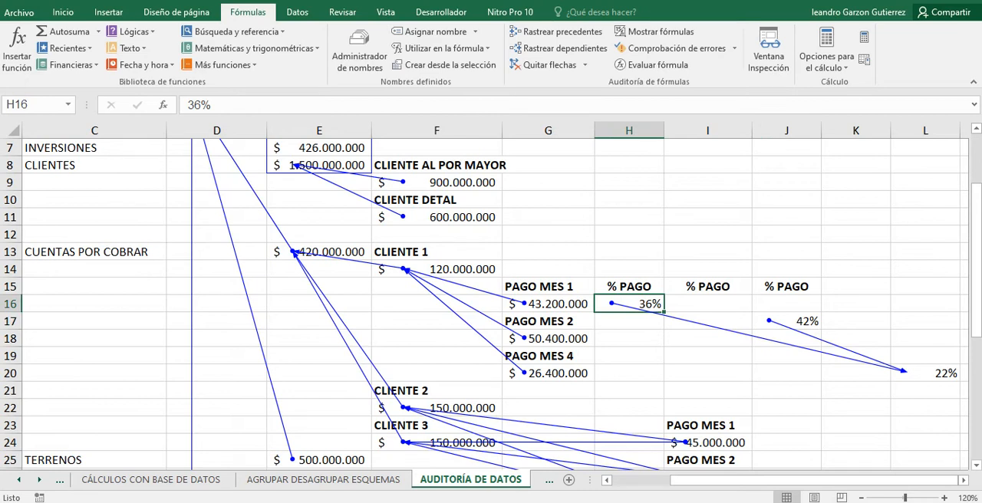
pyautogui.write('58')
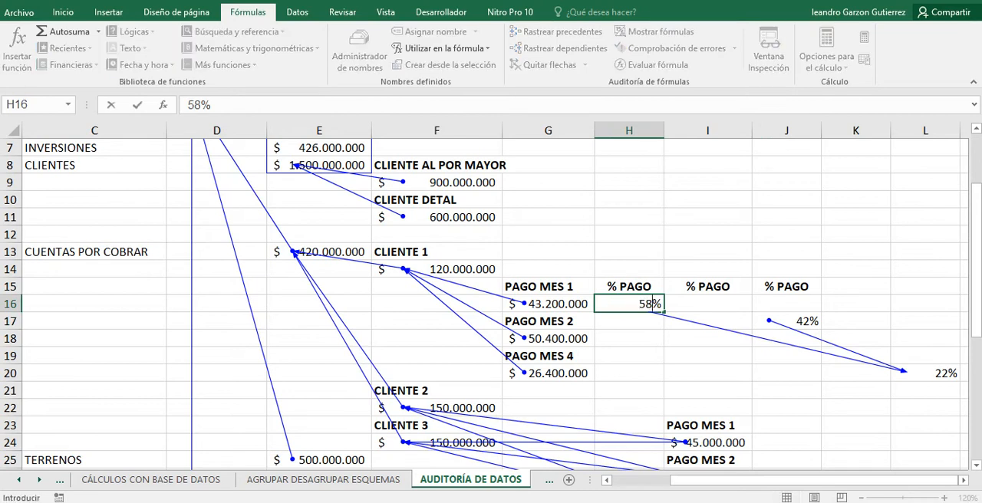
pyautogui.press('BackSpace')
pyautogui.write('36')
pyautogui.hotkey('ctrl', 'Return')
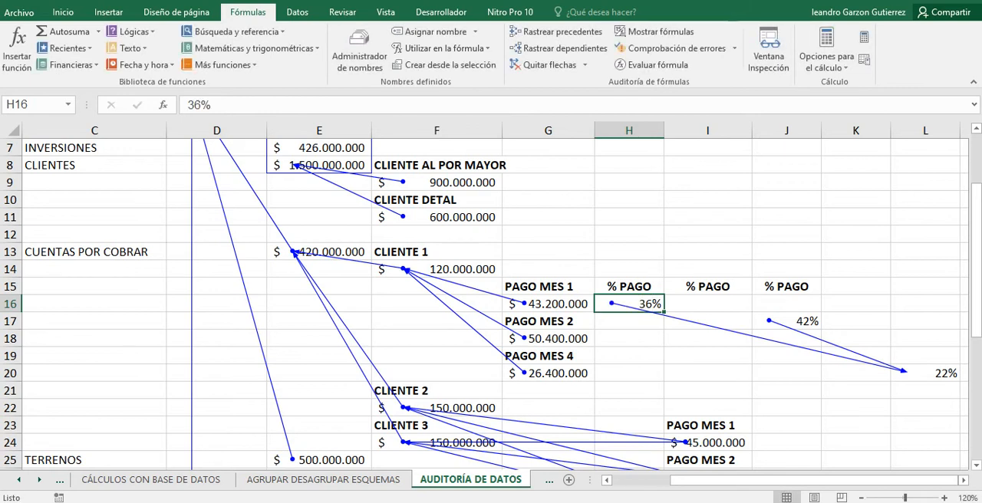
# Examine the tracer arrows across the whole balance sheet, from ACTIVOS to DIFERENCIA ACT-PAS-PAT, and set the zoom to 100%.
pyautogui.scroll(2, 491, 304)
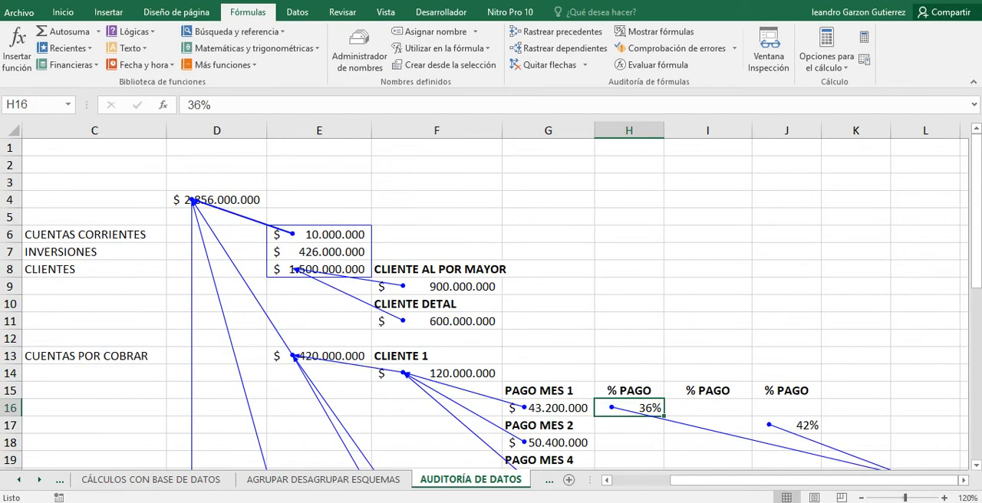
pyautogui.scroll(-3, 491, 304)
pyautogui.scroll(3, 491, 304)
pyautogui.scroll(-7, 491, 303)
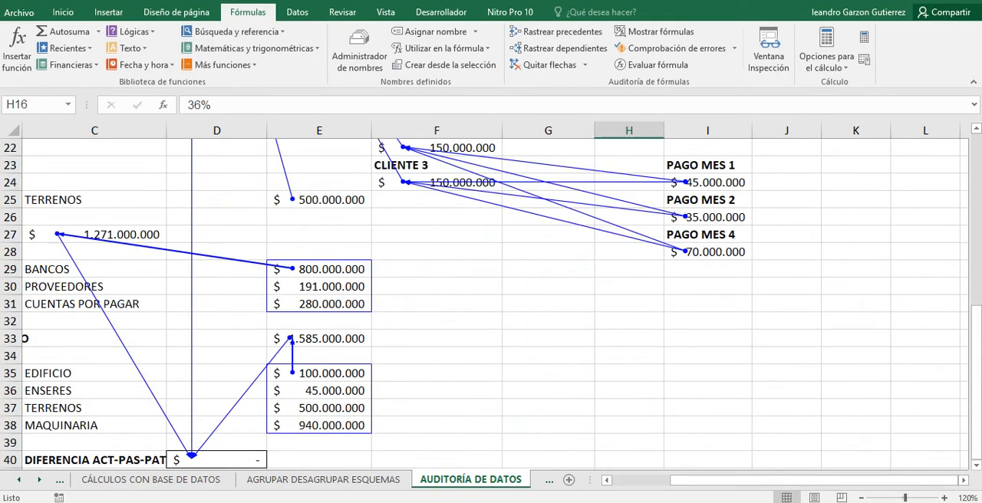
pyautogui.scroll(-2, 491, 304)
pyautogui.scroll(3, 490, 304)
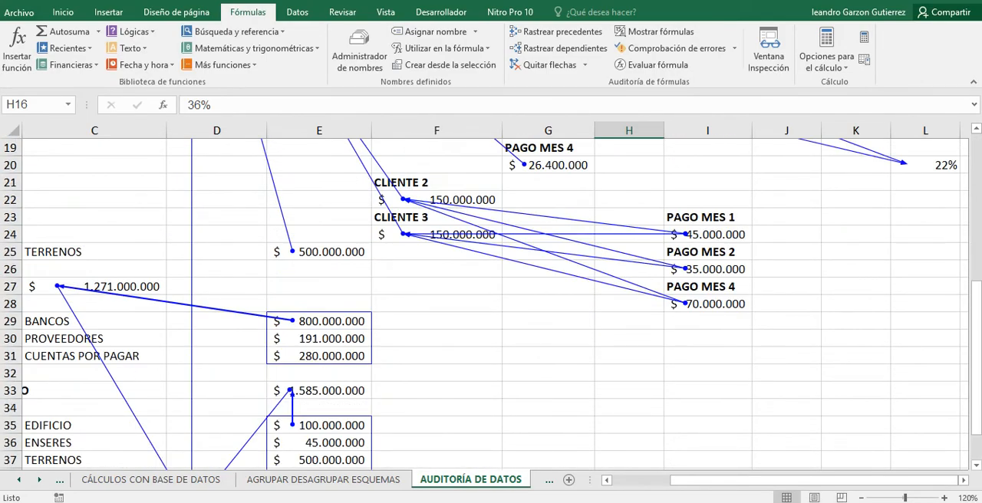
pyautogui.scroll(-4, 491, 304)
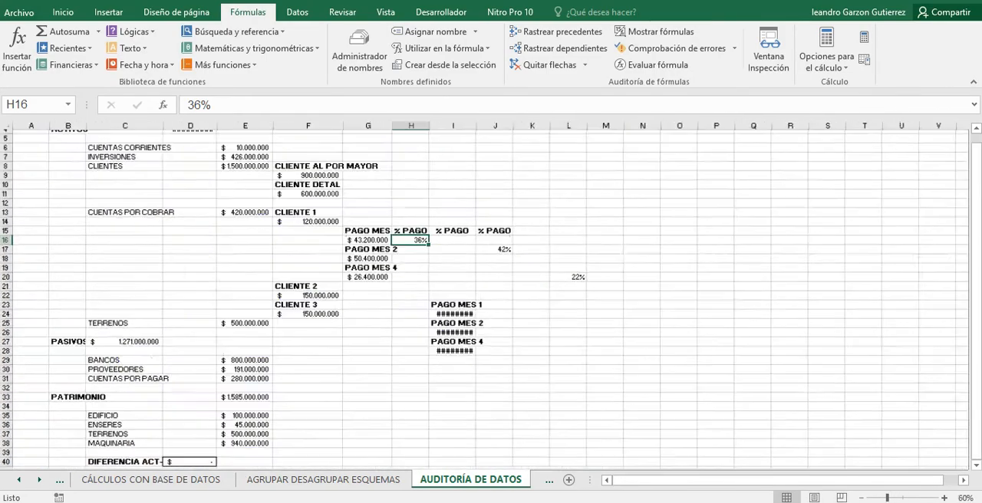
pyautogui.scroll(-2, 491, 303)
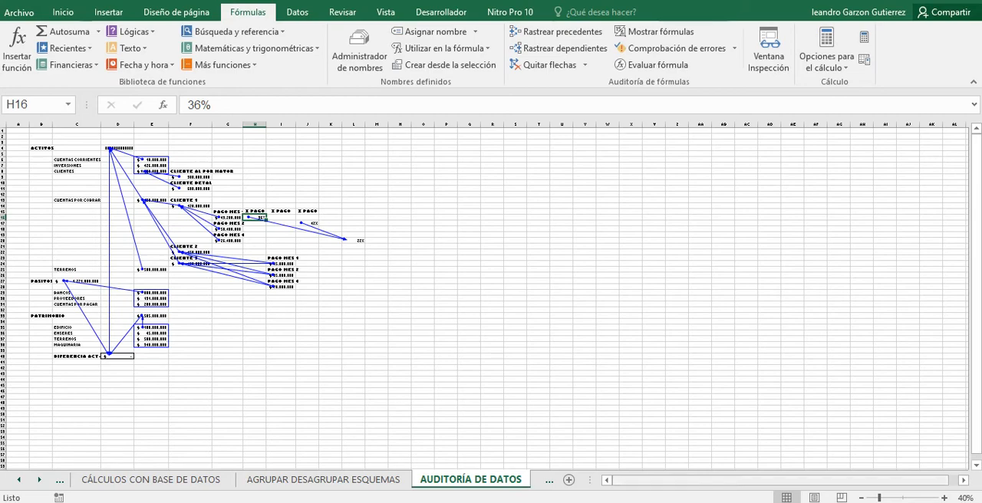
pyautogui.click(944, 498)
pyautogui.click(944, 497)
pyautogui.click(944, 498)
pyautogui.click(944, 497)
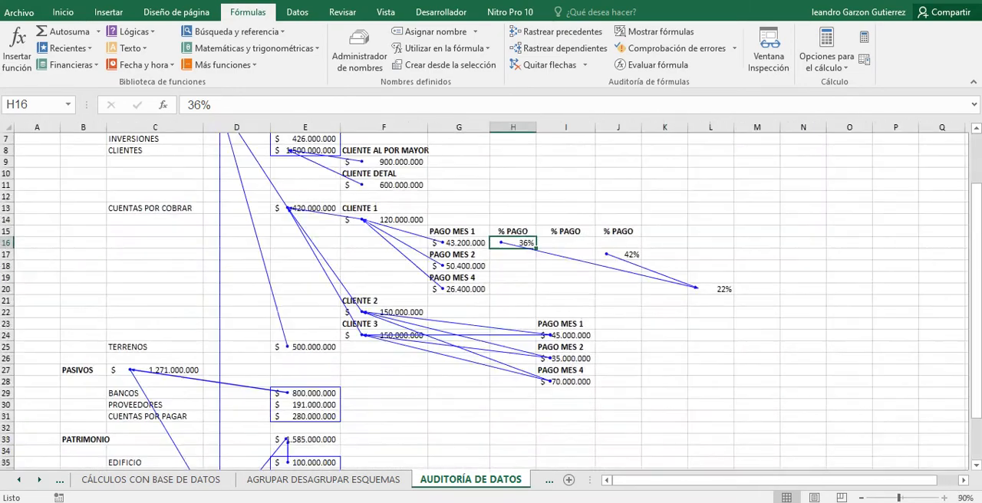
pyautogui.click(943, 497)
pyautogui.click(943, 497)
pyautogui.scroll(3, 491, 302)
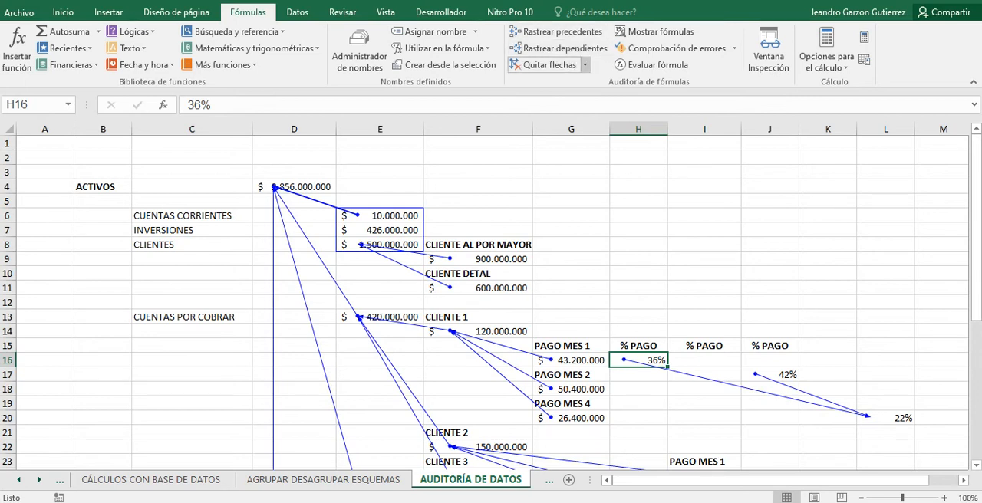
# Try to remove one level of precedent arrows from the % PAGO value in H16.
pyautogui.click(584, 65)
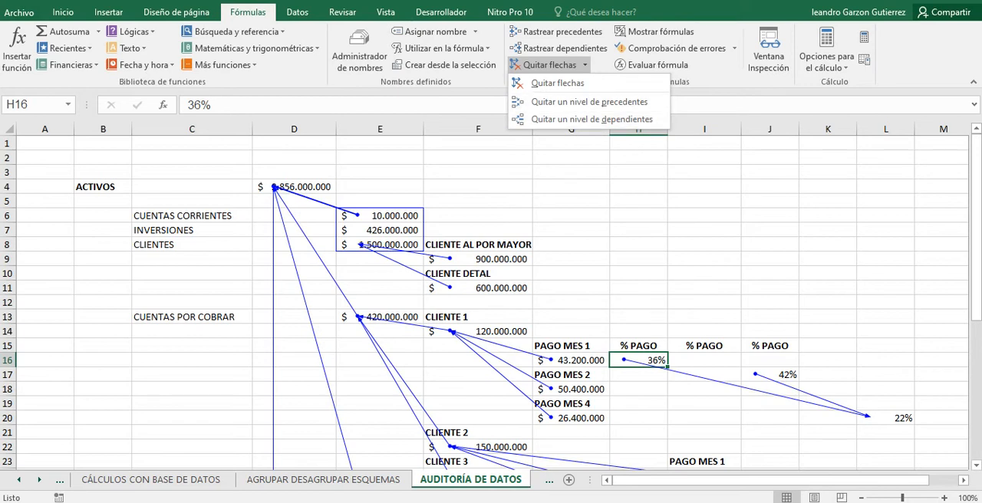
pyautogui.click(589, 101)
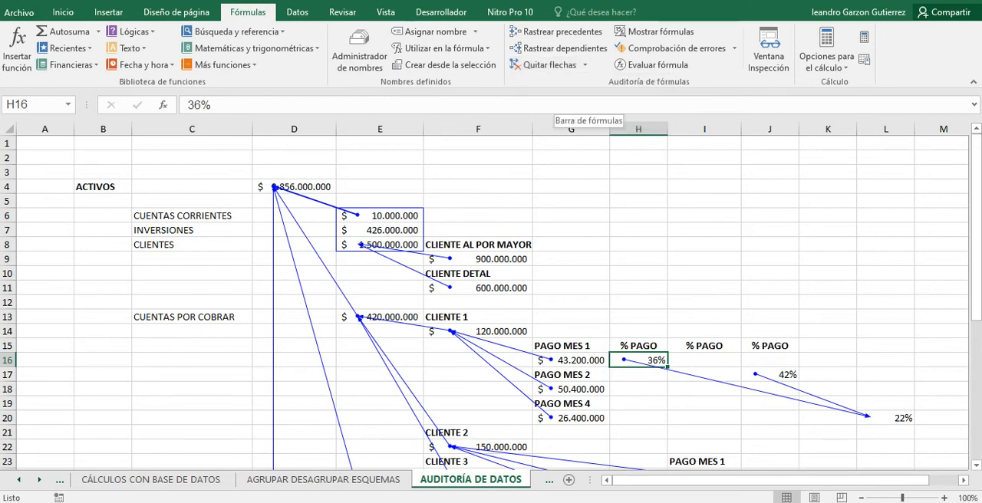
pyautogui.click(584, 64)
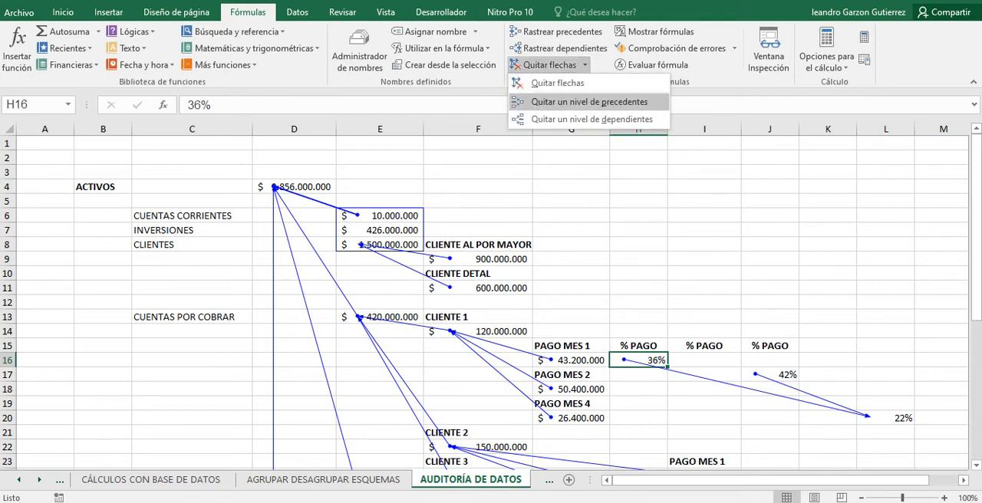
pyautogui.click(589, 101)
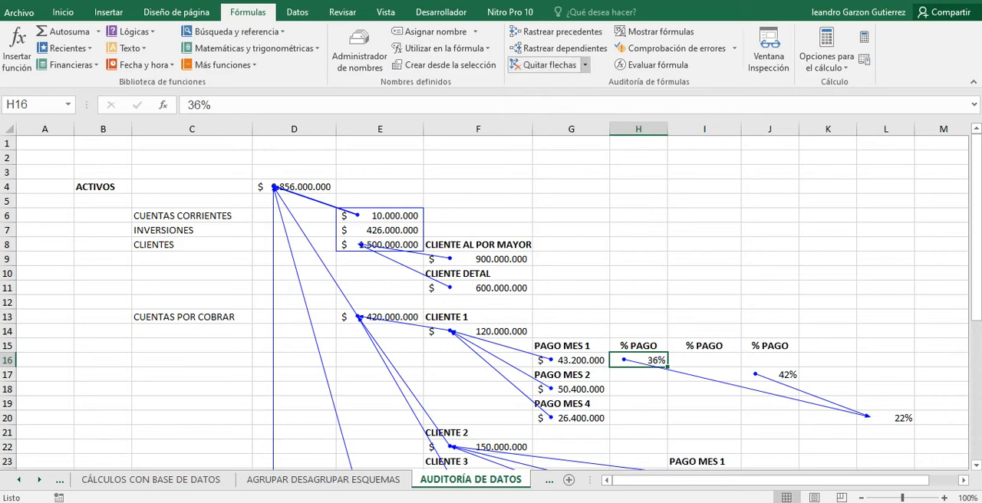
# Remove one level of dependent arrows from the % PAGO value in H16.
pyautogui.click(584, 65)
pyautogui.click(606, 117)
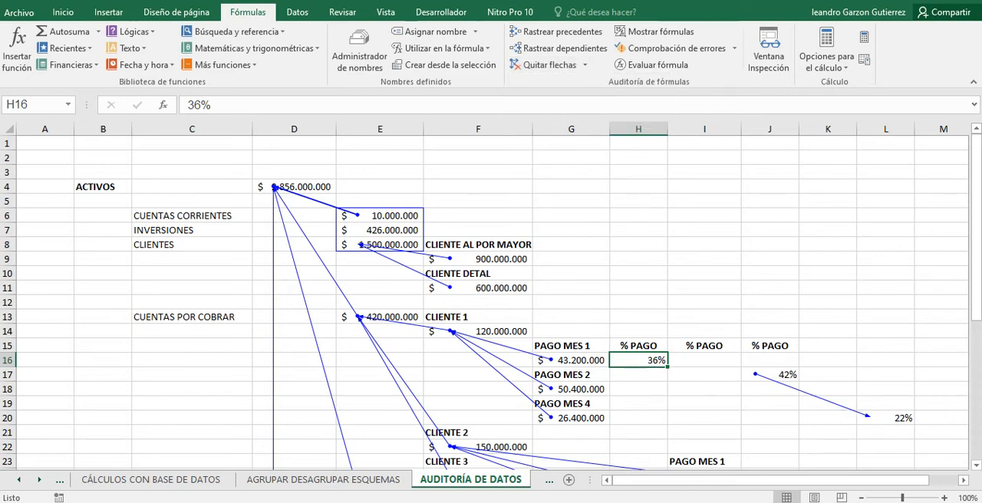
pyautogui.scroll(-4, 491, 302)
pyautogui.scroll(3, 491, 302)
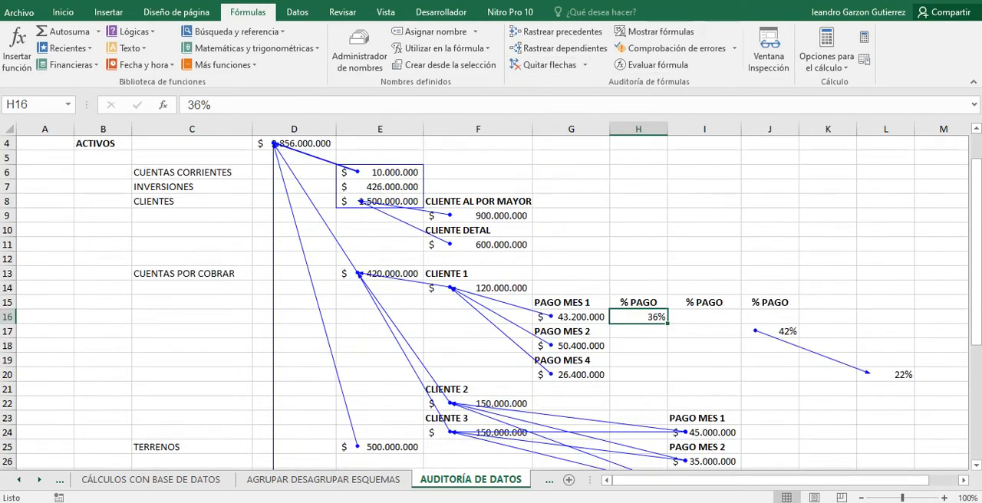
# Show the formulas in the cells instead of their results, and remove all remaining tracer arrows from the sheet.
pyautogui.scroll(1, 490, 302)
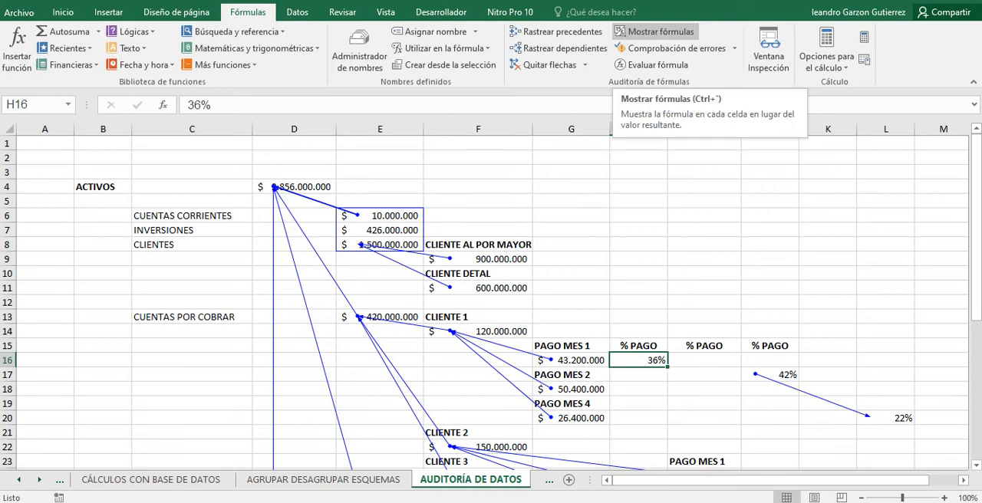
pyautogui.click(656, 31)
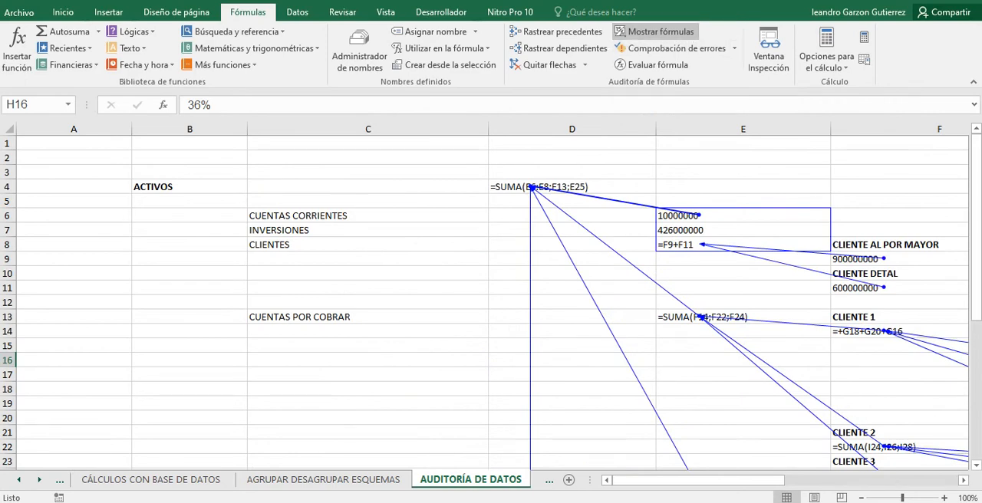
pyautogui.moveTo(698, 480); pyautogui.dragTo(755, 480)
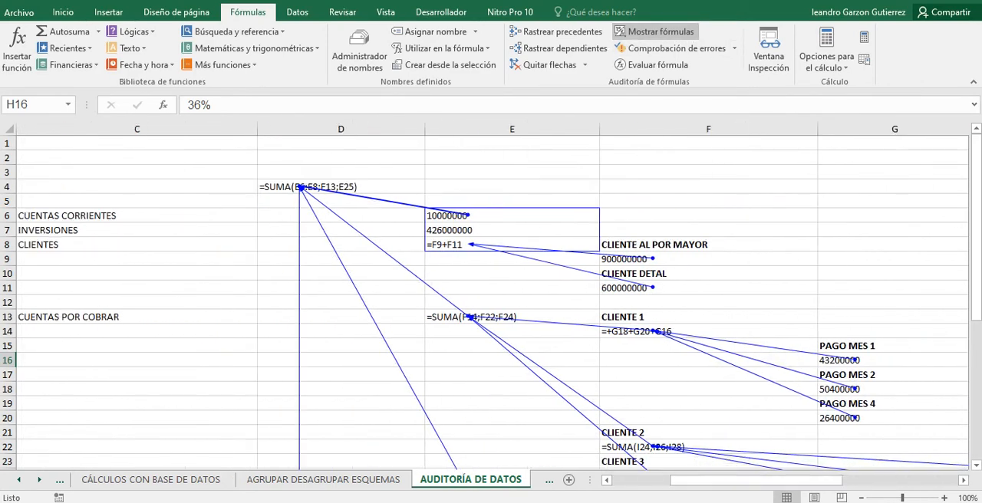
pyautogui.click(549, 64)
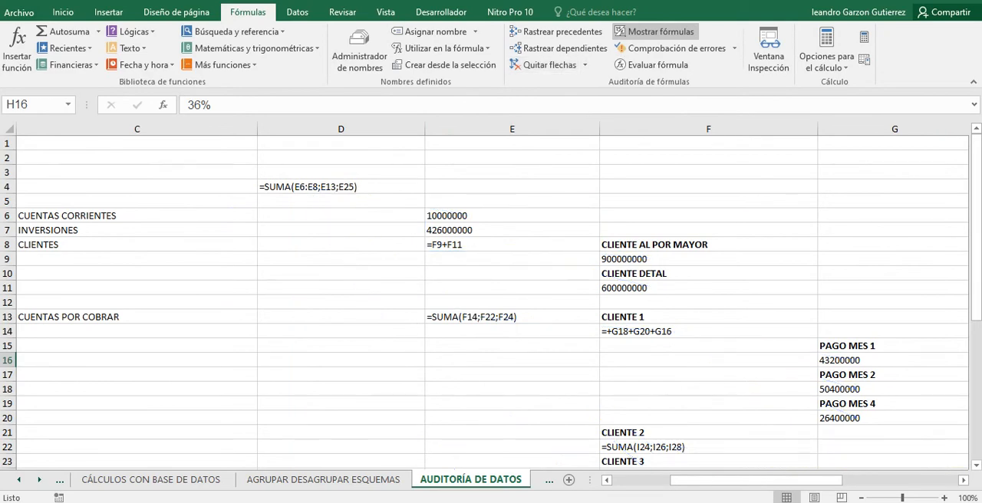
# Review the displayed formulas for the ACTIVOS total in D4, the DIFERENCIA ACT-PAS-PAT in D40 and the CLIENTE 2 amount in F22.
pyautogui.click(330, 187)
pyautogui.scroll(-8, 491, 302)
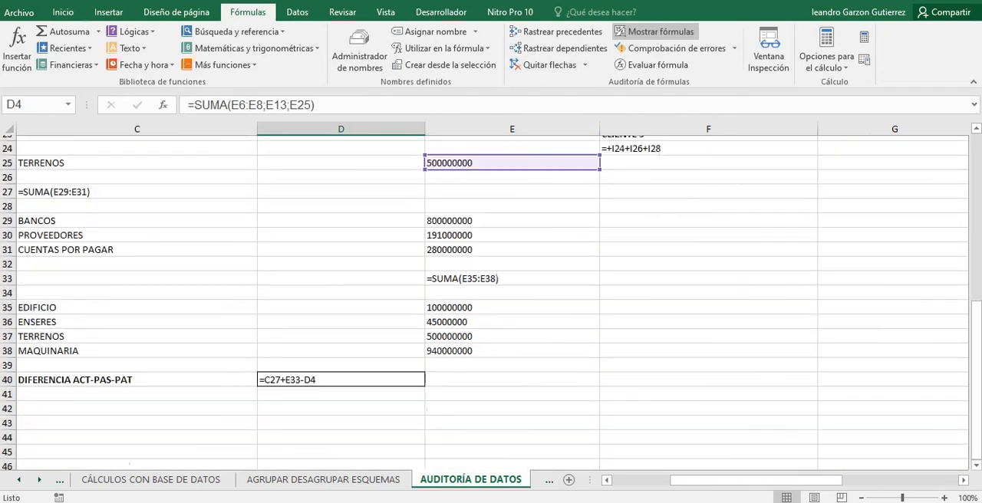
pyautogui.scroll(-2, 491, 303)
pyautogui.click(341, 274)
pyautogui.scroll(6, 340, 274)
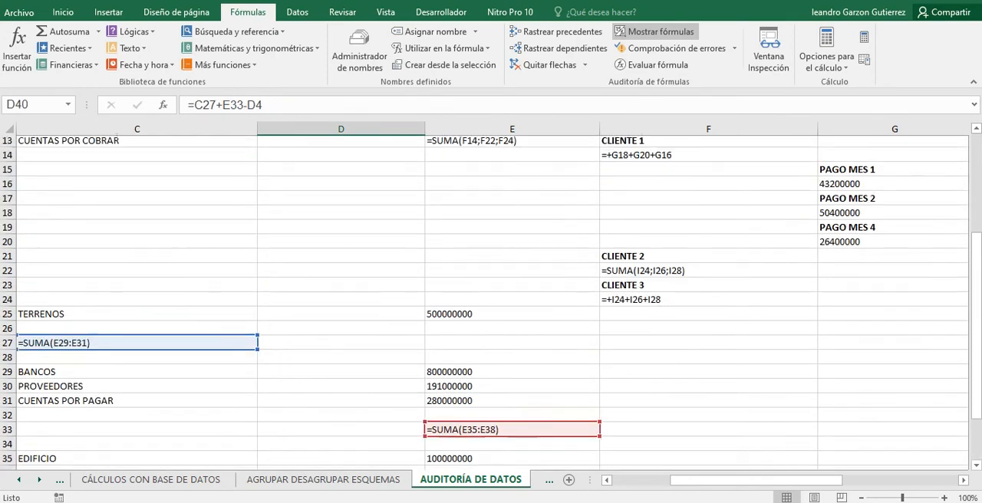
pyautogui.click(511, 388)
pyautogui.scroll(2, 491, 302)
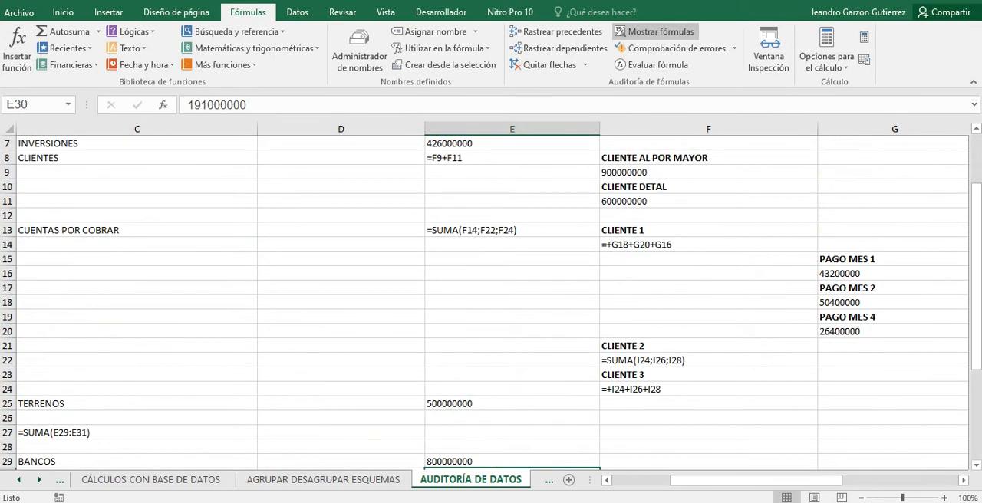
pyautogui.click(675, 360)
pyautogui.scroll(2, 491, 303)
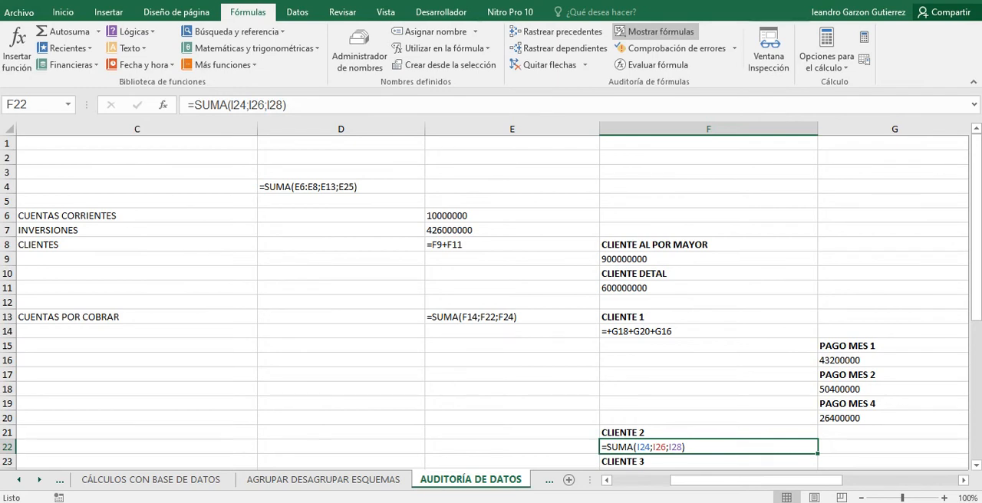
# Select column E and run the error check on the AUDITORÍA DE DATOS sheet.
pyautogui.click(708, 259)
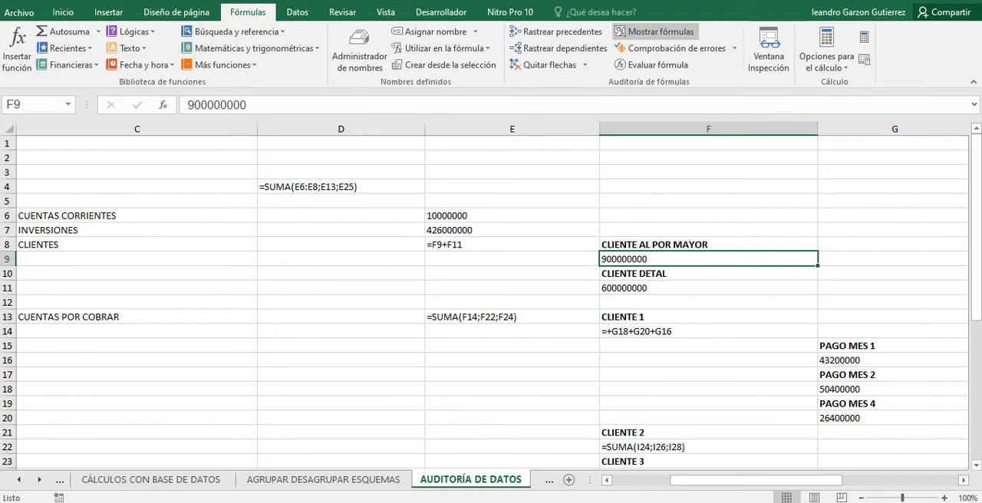
pyautogui.rightClick(586, 127)
pyautogui.click(624, 328)
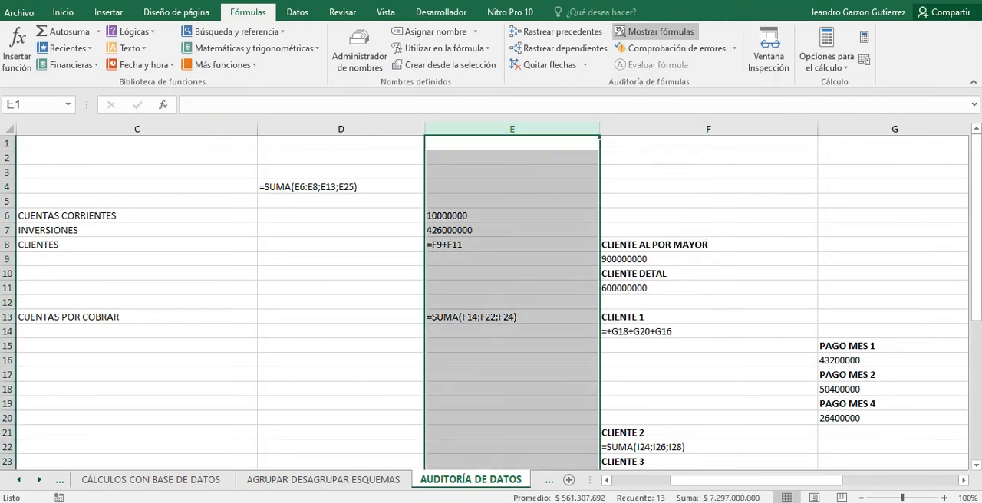
pyautogui.click(667, 47)
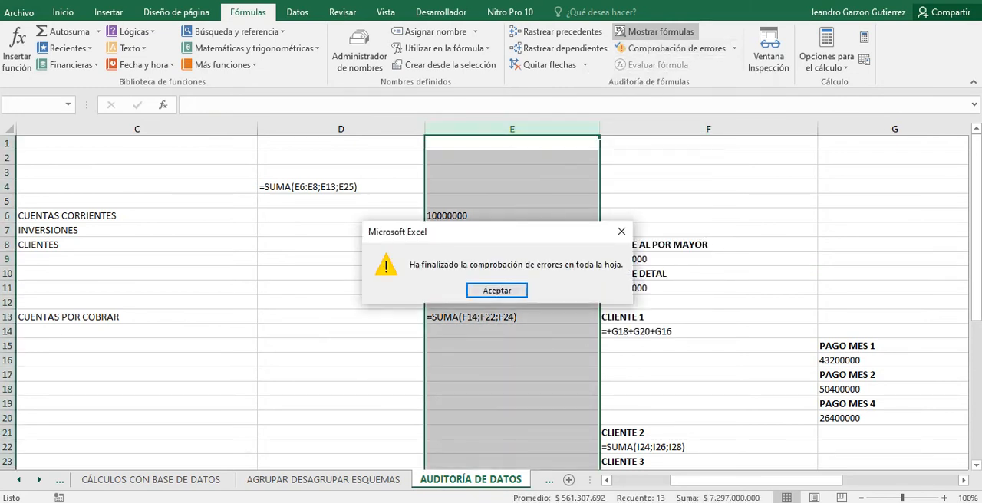
pyautogui.click(496, 290)
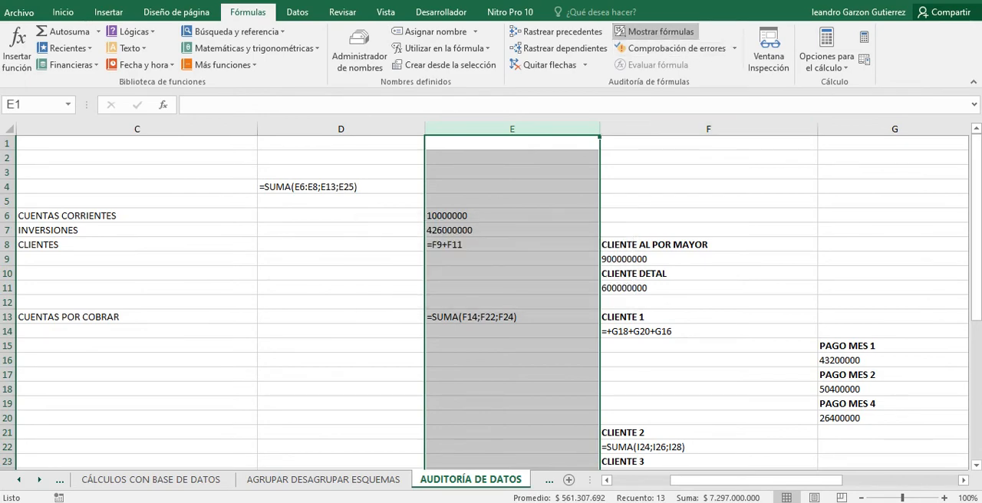
# Change the DIFERENCIA ACT-PAS-PAT formula in D40 to =C27+E33-D4-A and switch the sheet from showing formulas to showing results.
pyautogui.click(686, 144)
pyautogui.scroll(-2, 687, 153)
pyautogui.scroll(-5, 491, 302)
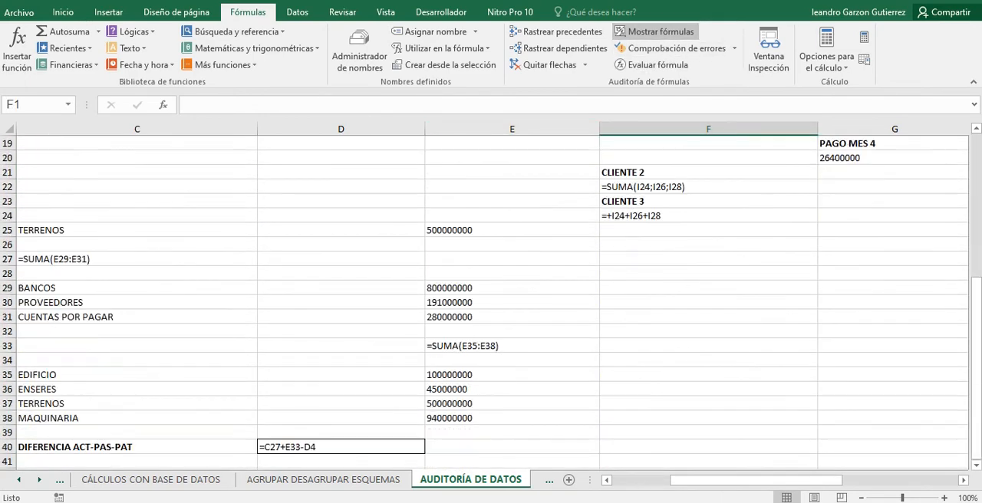
pyautogui.doubleClick(341, 403)
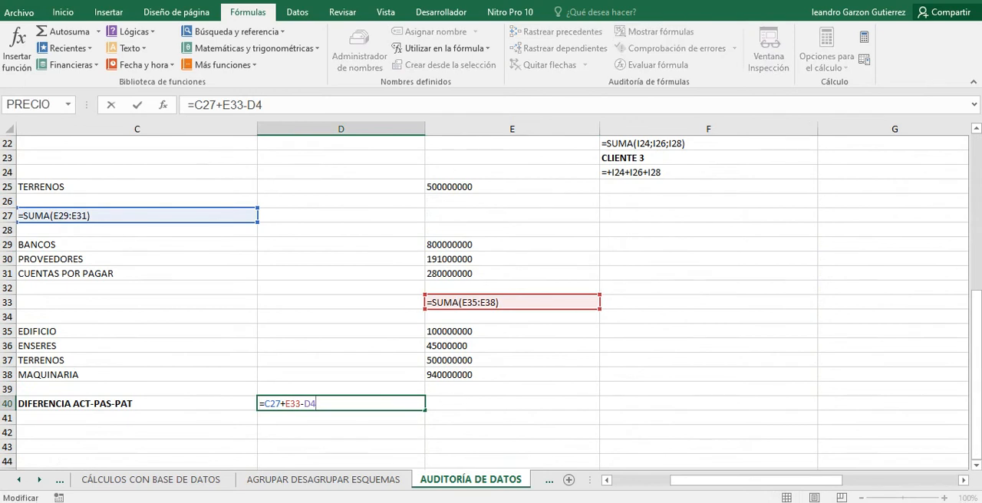
pyautogui.write('-A')
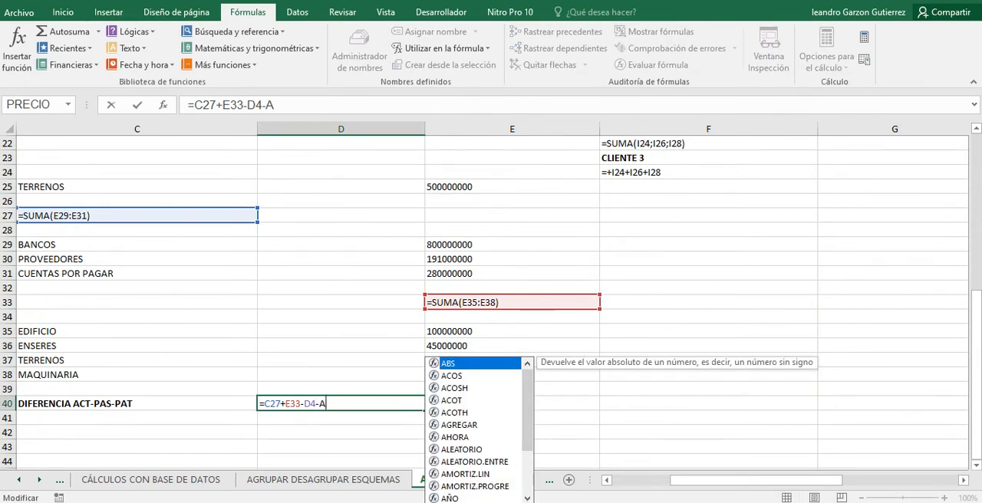
pyautogui.hotkey('ctrl', 'Return')
pyautogui.press('Return')
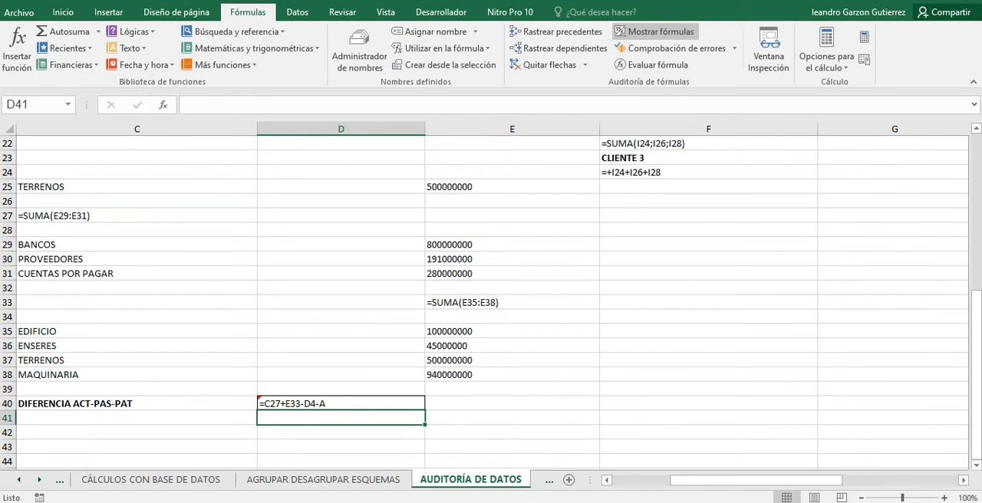
pyautogui.hotkey('ctrl', '`')
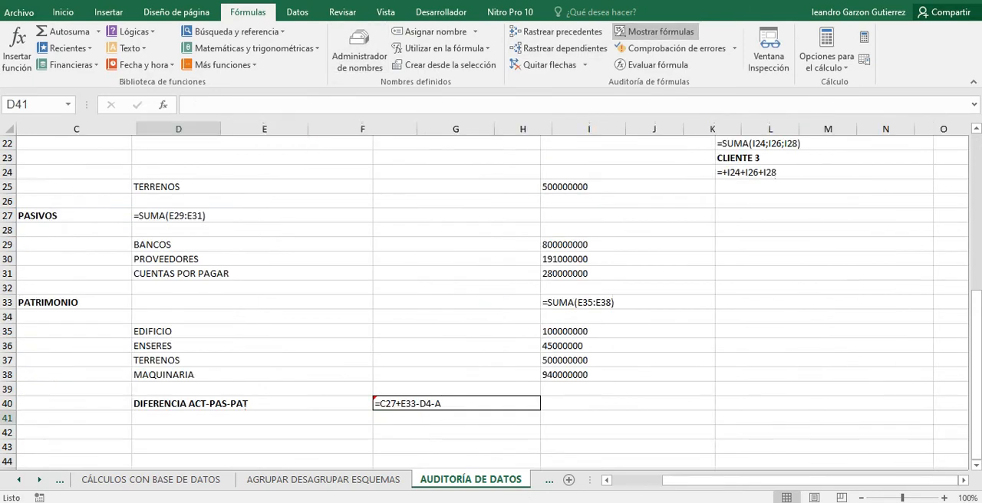
pyautogui.click(179, 403)
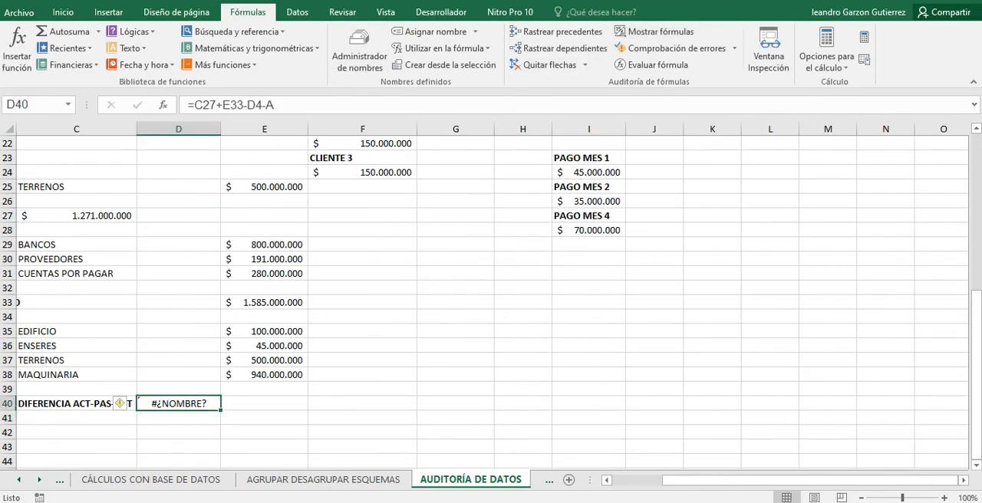
# Replace the percentage in J17, which the formula in L20 refers to, with the text W.
pyautogui.scroll(4, 491, 299)
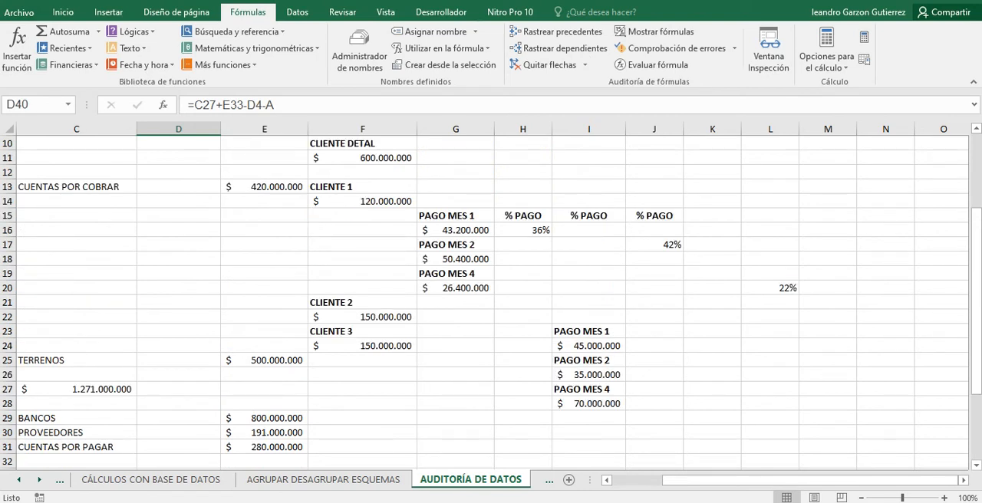
pyautogui.click(770, 288)
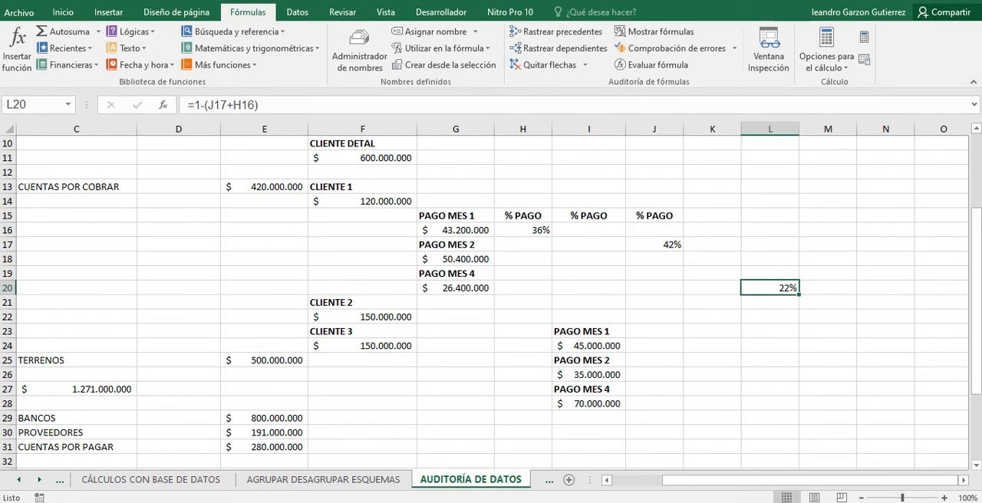
pyautogui.click(654, 244)
pyautogui.write('W')
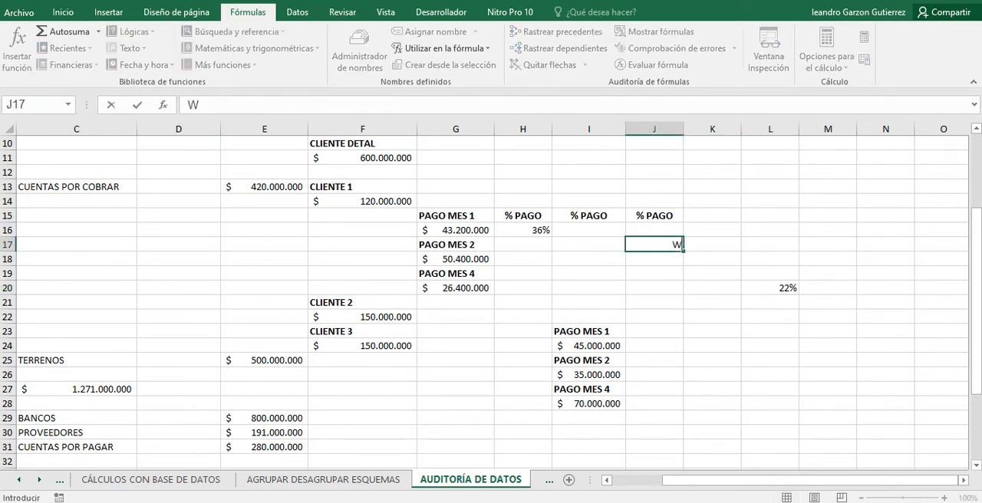
pyautogui.press('Return')
pyautogui.press('Up')
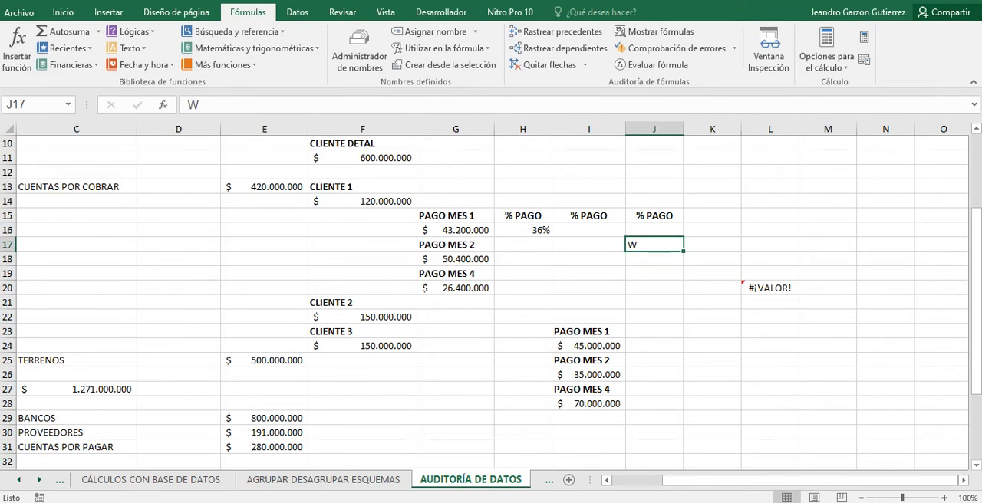
# Inspect the CLIENTE 1 total formula in F14 and the payment cells it references.
pyautogui.click(455, 289)
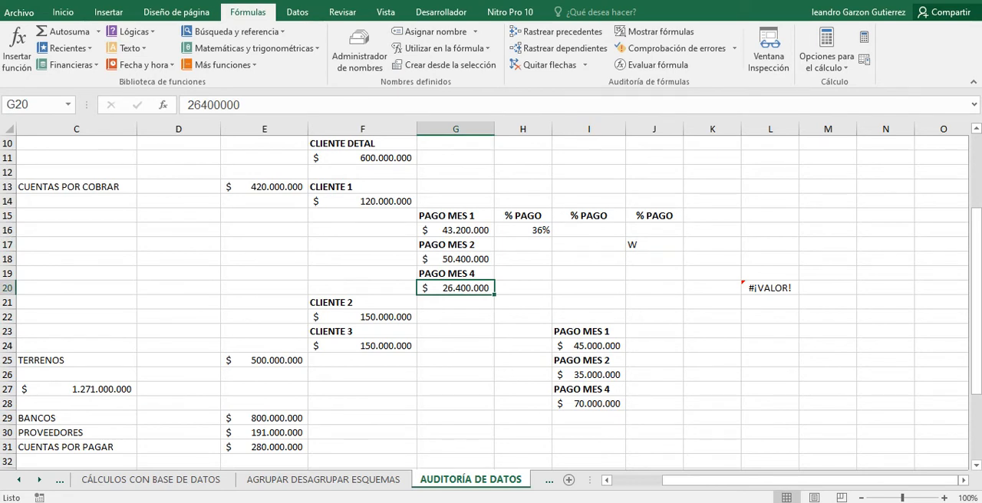
pyautogui.click(363, 201)
pyautogui.press('F2')
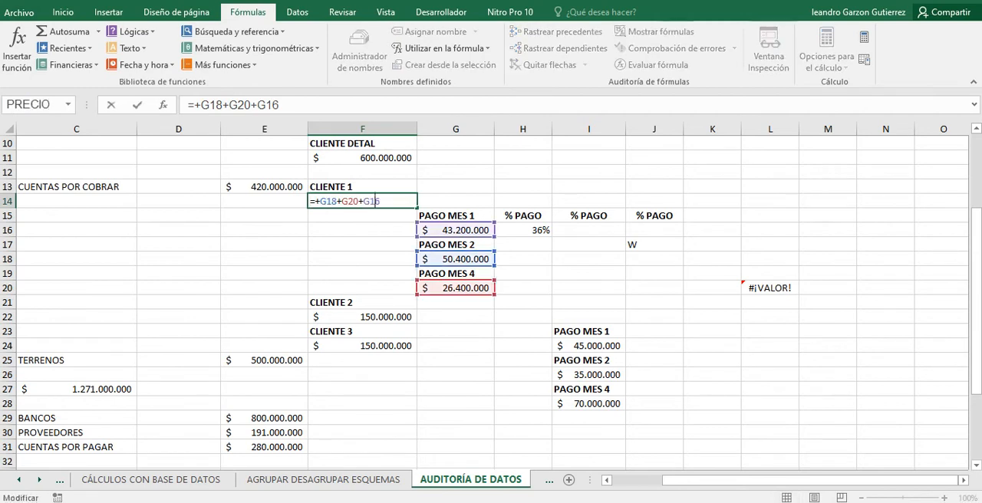
pyautogui.press('Return')
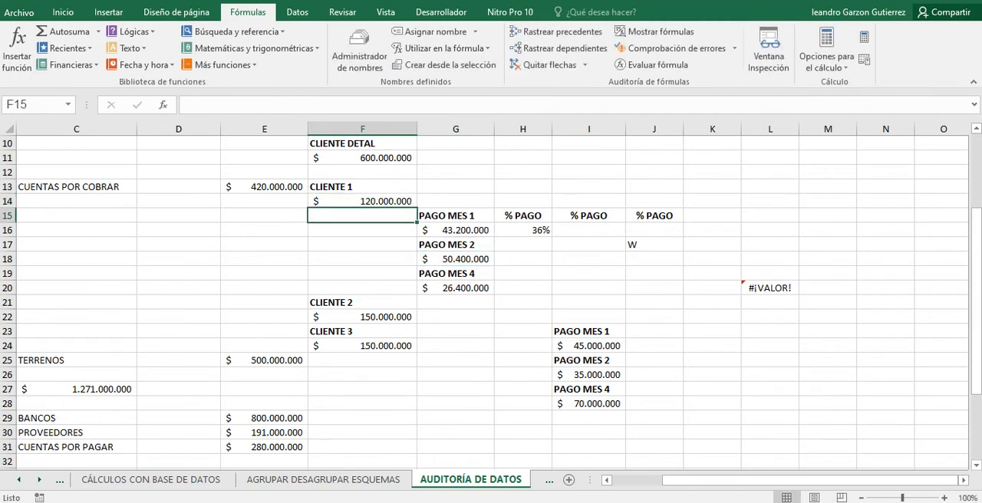
# Move the CLIENTE 1 PAGO MES 4 amount from G20 to O10.
pyautogui.click(455, 288)
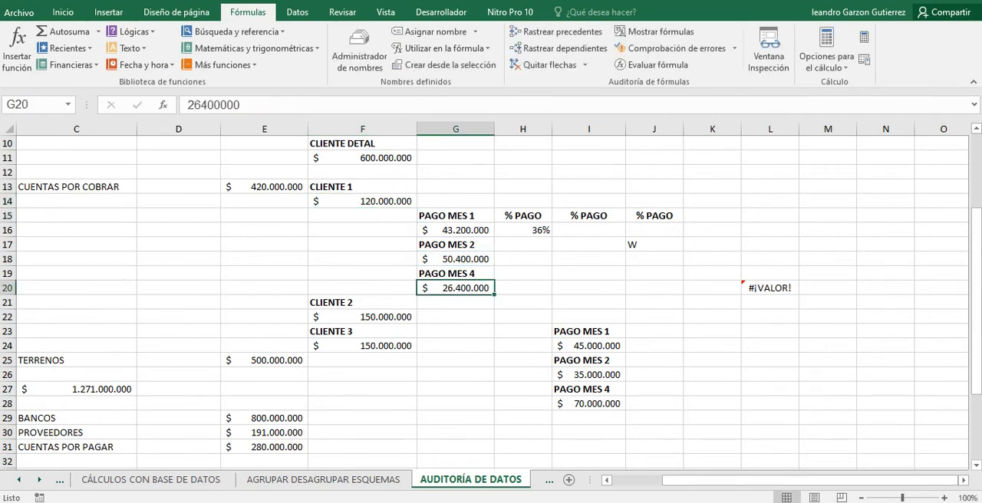
pyautogui.hotkey('ctrl', 'c')
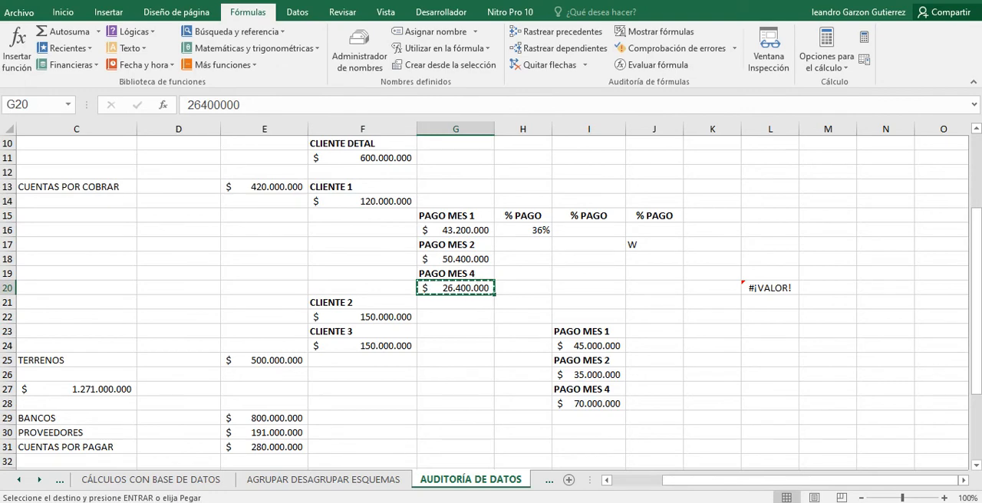
pyautogui.click(942, 144)
pyautogui.press('Return')
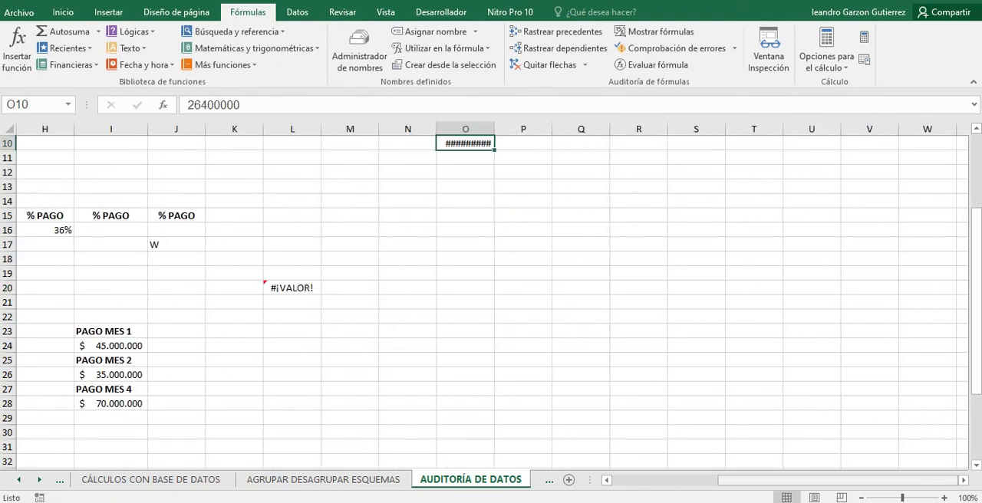
# Check the emptied cell G20 and examine which cells the CLIENTE 1 total in F14 references.
pyautogui.moveTo(809, 480); pyautogui.dragTo(749, 480)
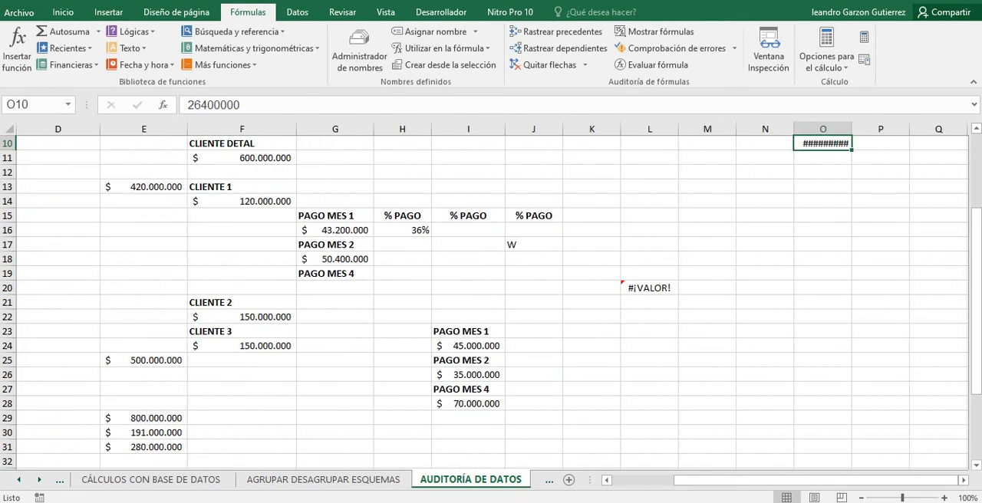
pyautogui.click(335, 287)
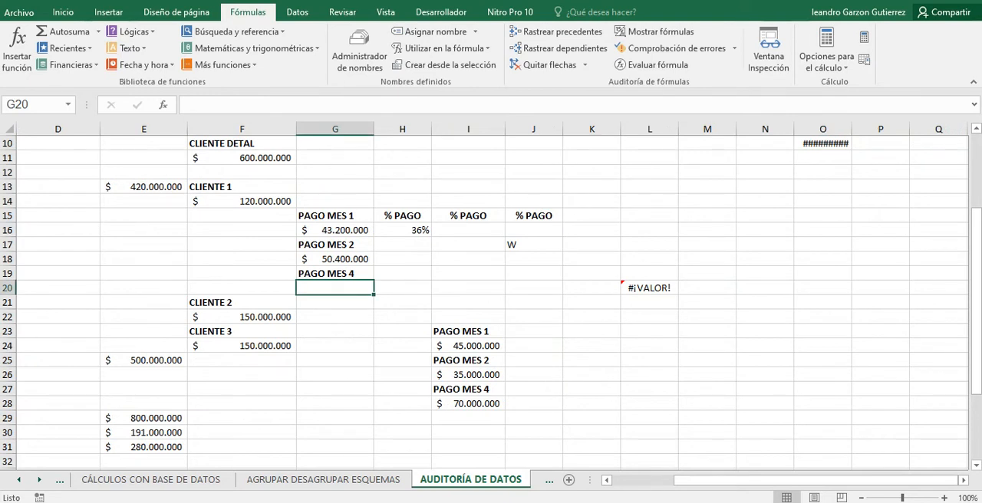
pyautogui.click(242, 201)
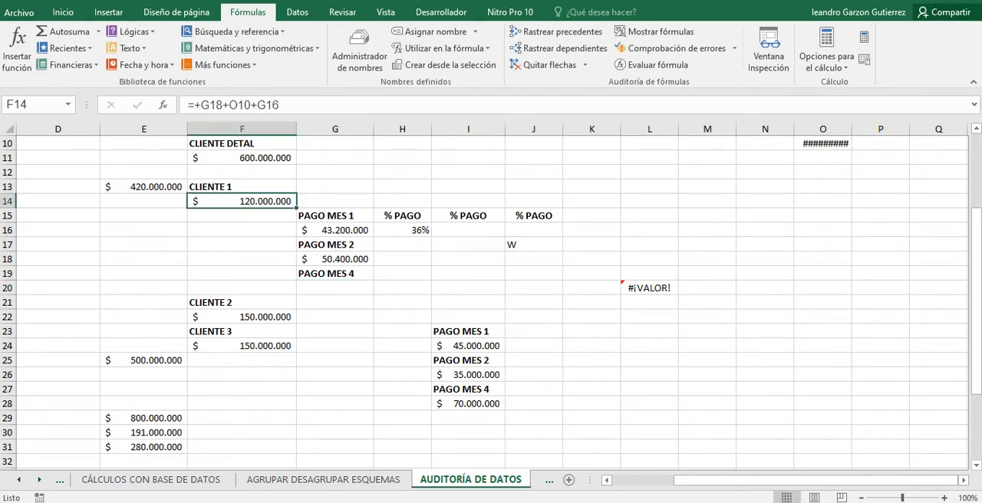
pyautogui.click(280, 106)
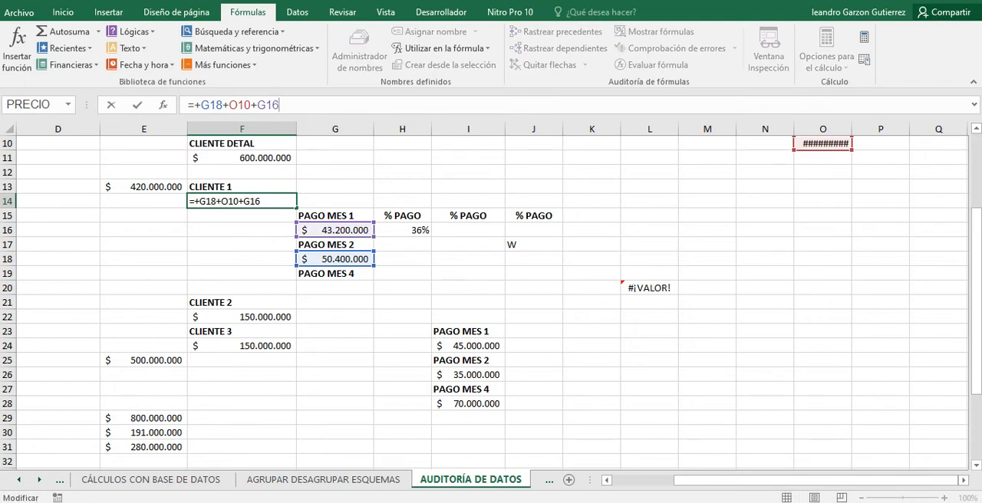
pyautogui.press('Return')
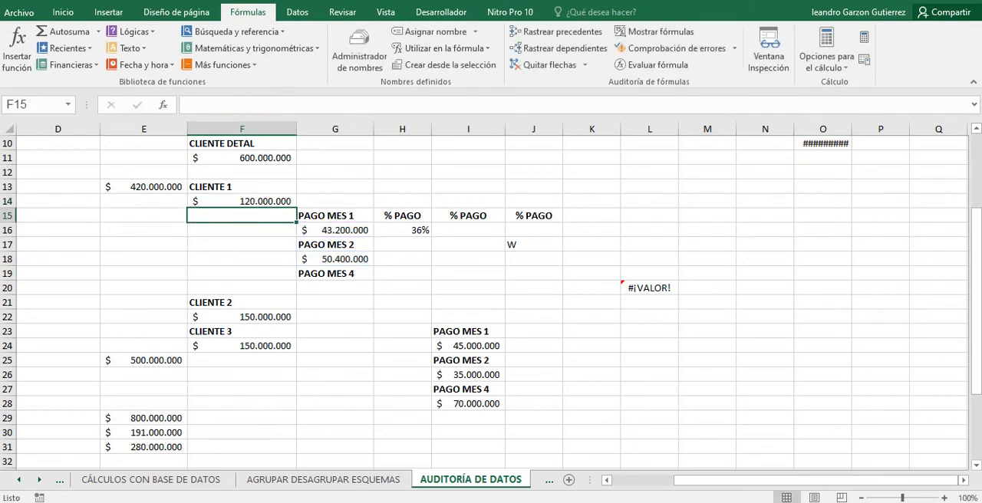
# Enter the division +1/0 in G20 under PAGO MES 4.
pyautogui.click(334, 287)
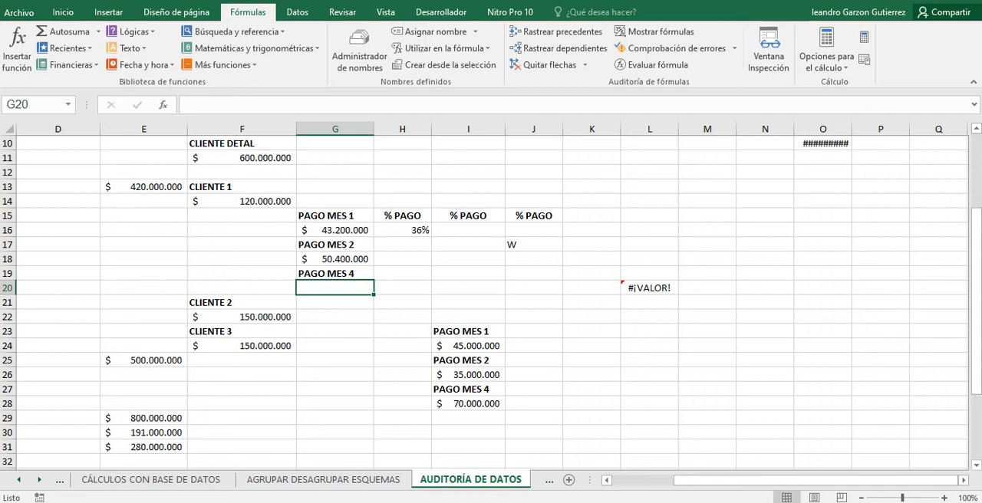
pyautogui.write('+1')
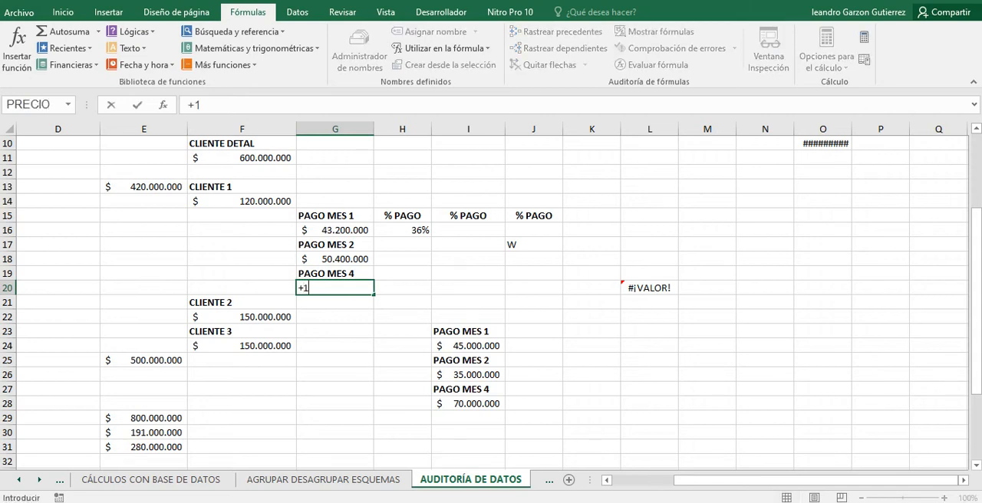
pyautogui.write('/0')
pyautogui.press('Return')
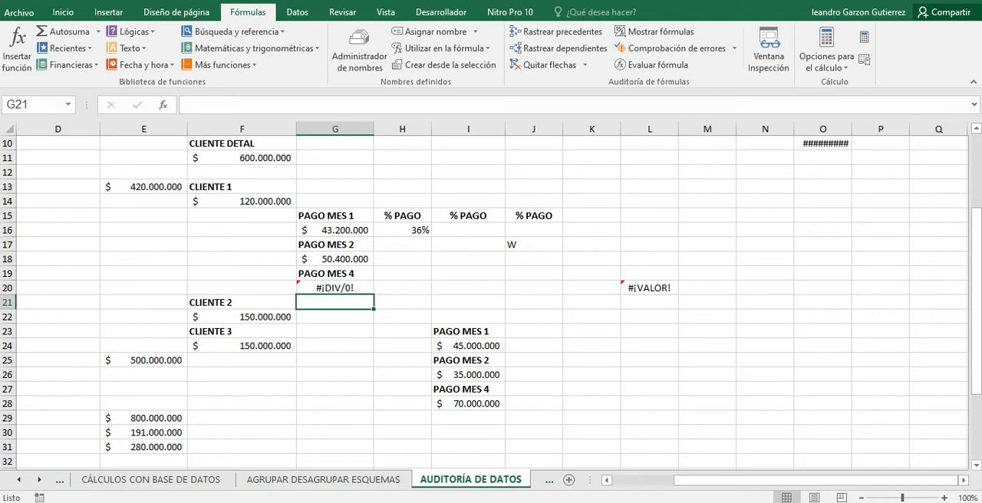
# Try moving the CLIENTE 2 total formula from F22 to Q15, and undo the move.
pyautogui.click(242, 331)
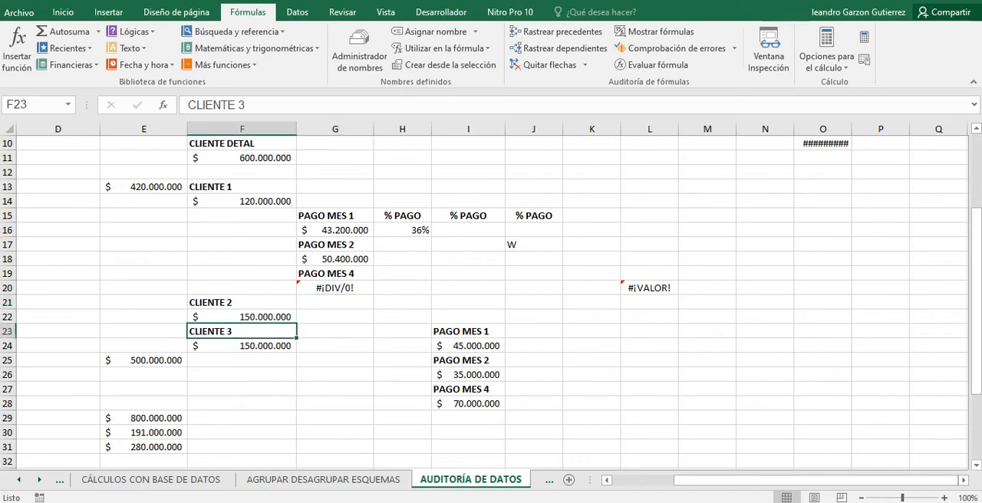
pyautogui.click(242, 317)
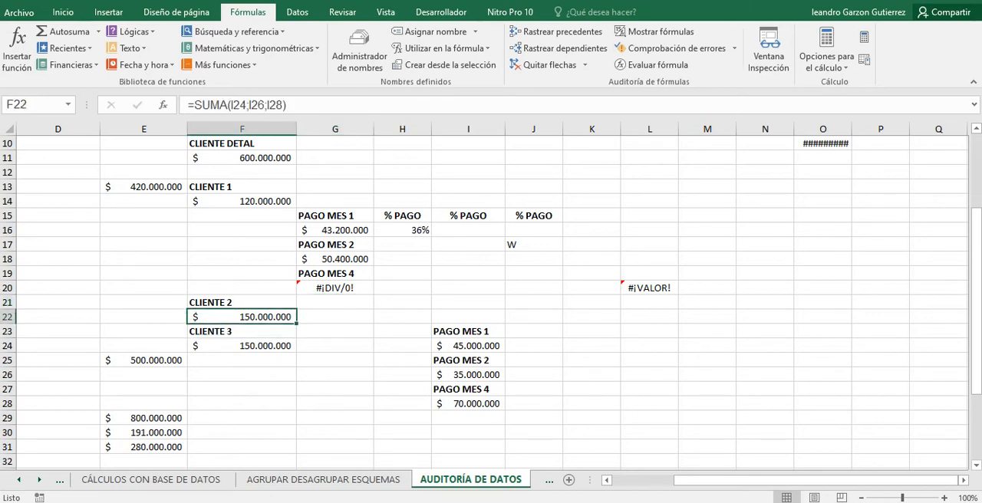
pyautogui.moveTo(296, 316); pyautogui.dragTo(796, 216)
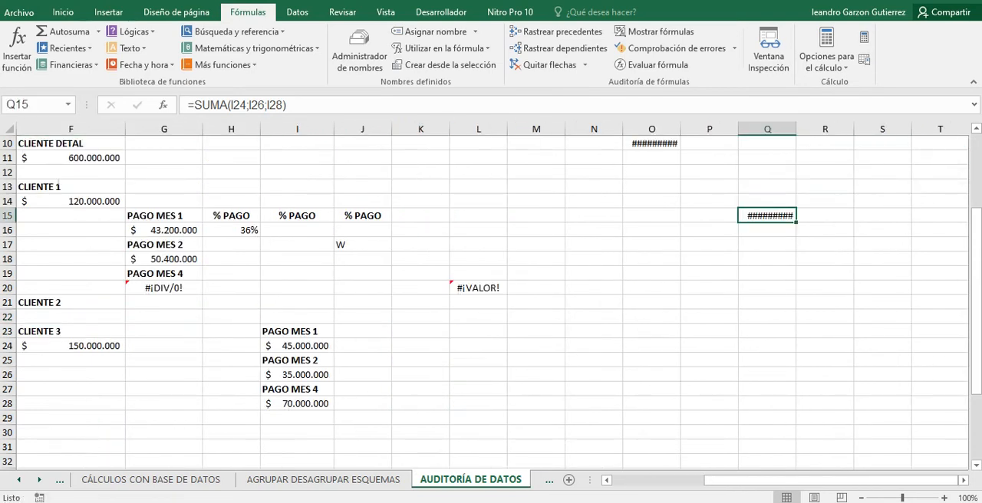
pyautogui.moveTo(750, 481); pyautogui.dragTo(678, 480)
pyautogui.scroll(1, 490, 303)
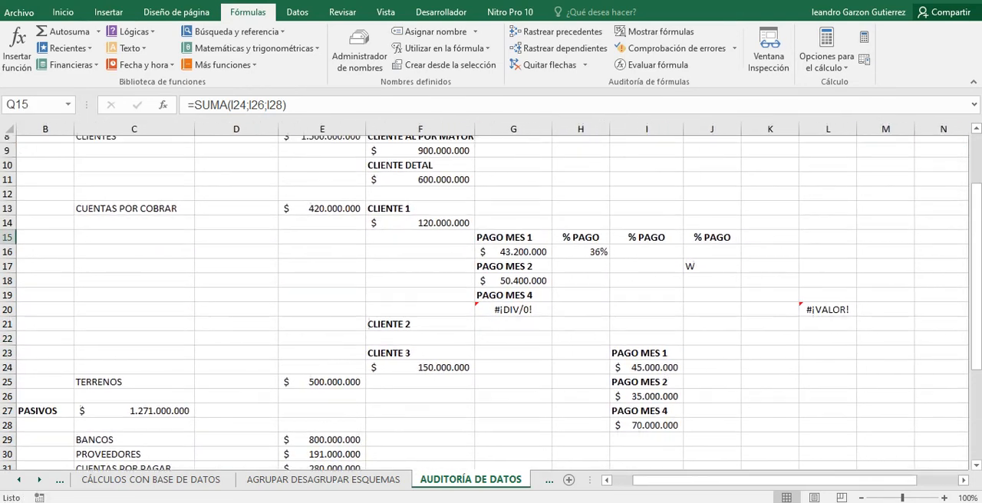
pyautogui.scroll(3, 491, 303)
pyautogui.scroll(-3, 491, 303)
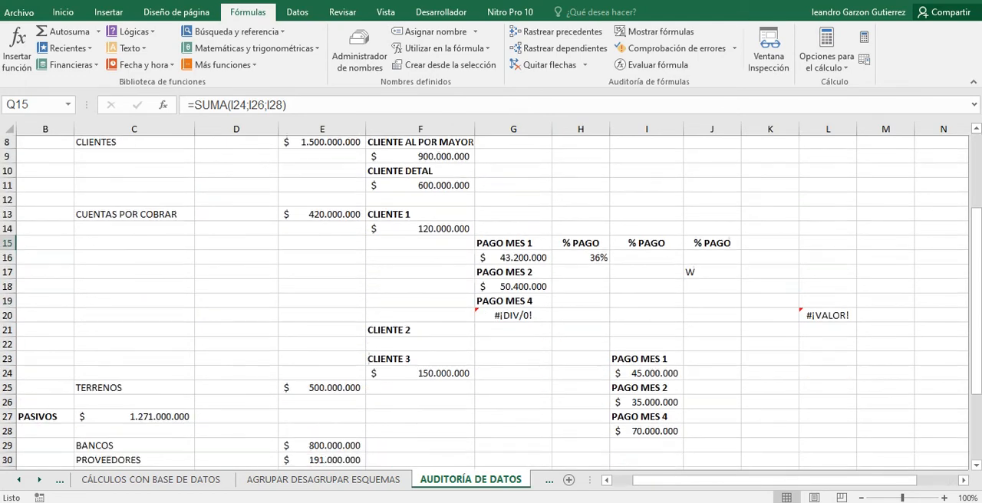
pyautogui.click(421, 317)
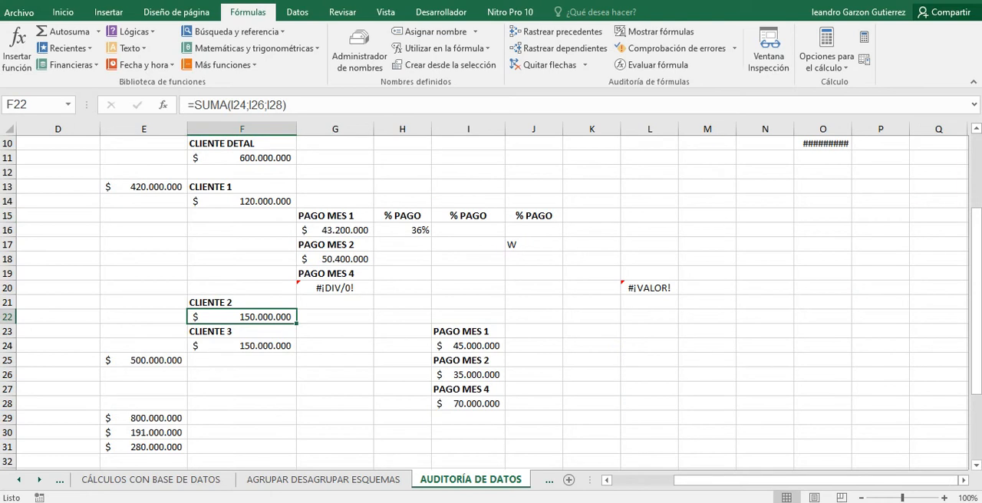
# Delete column I, which holds the PAGO MES amounts beside CLIENTE 3, to break the formulas that reference it.
pyautogui.click(467, 129)
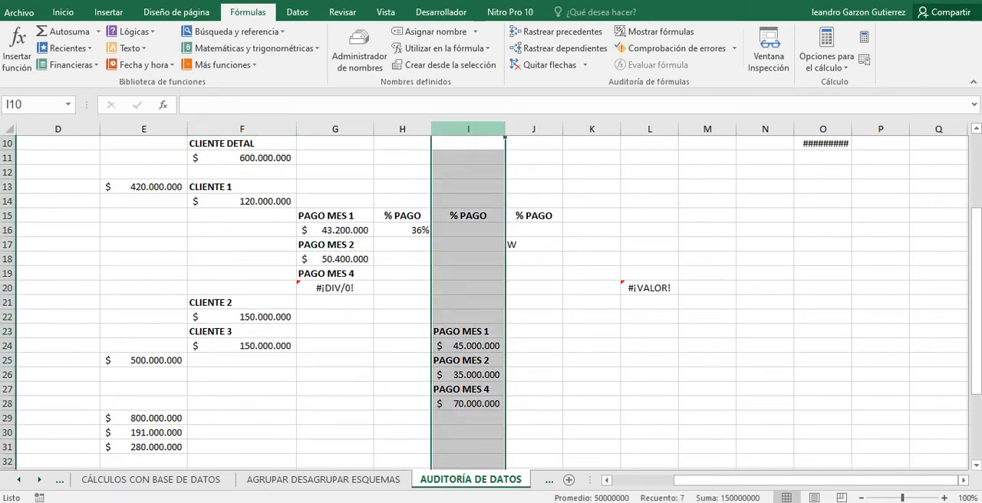
pyautogui.rightClick(455, 129)
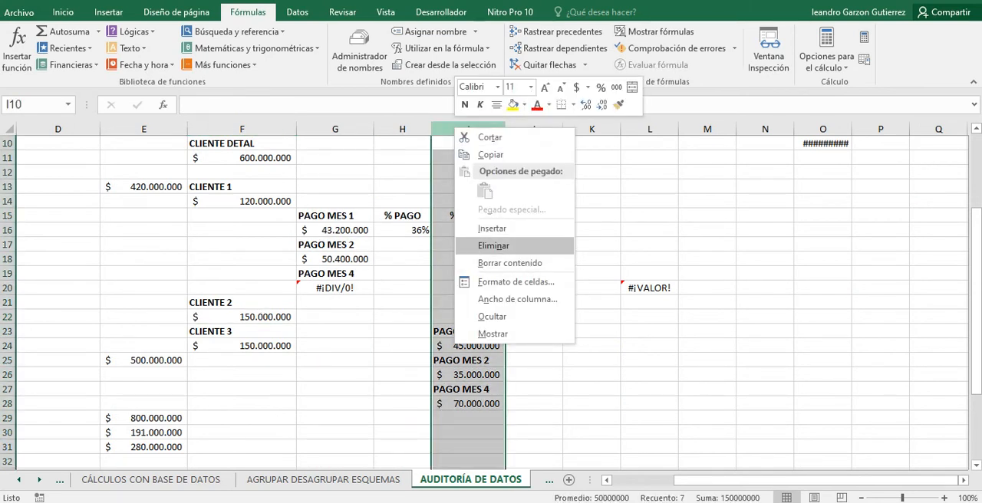
pyautogui.click(494, 245)
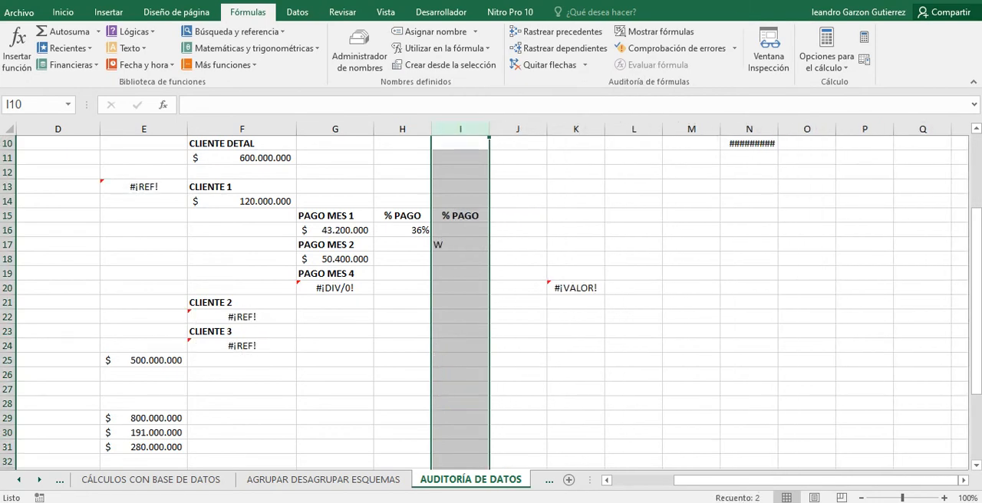
# Examine the AUDITORÍA DE DATOS sheet for the cells affected by the deleted column.
pyautogui.scroll(2, 491, 303)
pyautogui.click(633, 289)
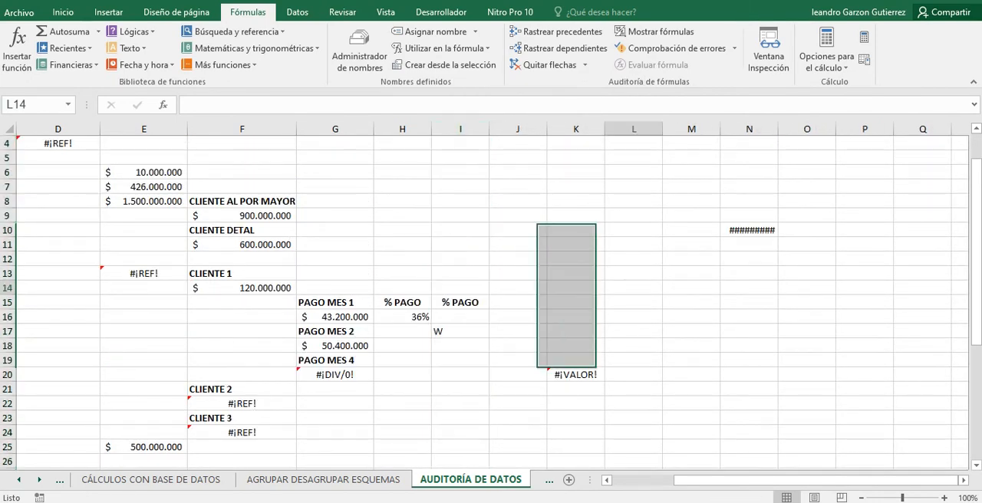
pyautogui.scroll(-3, 491, 302)
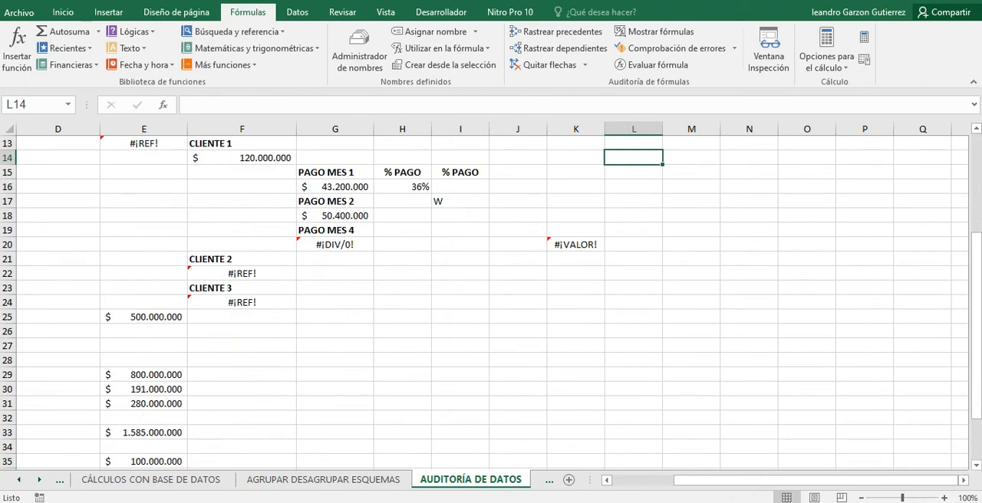
pyautogui.click(335, 230)
pyautogui.scroll(3, 335, 230)
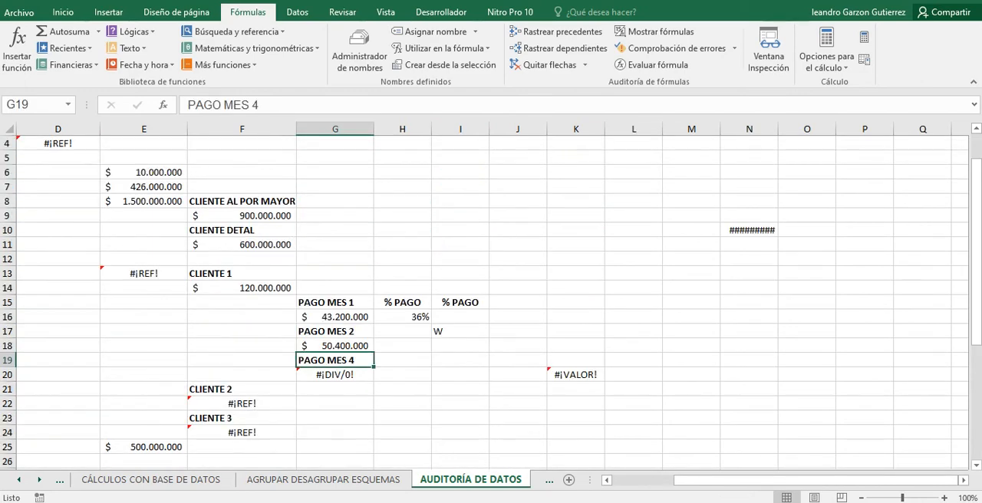
pyautogui.scroll(1, 491, 302)
pyautogui.scroll(-2, 491, 302)
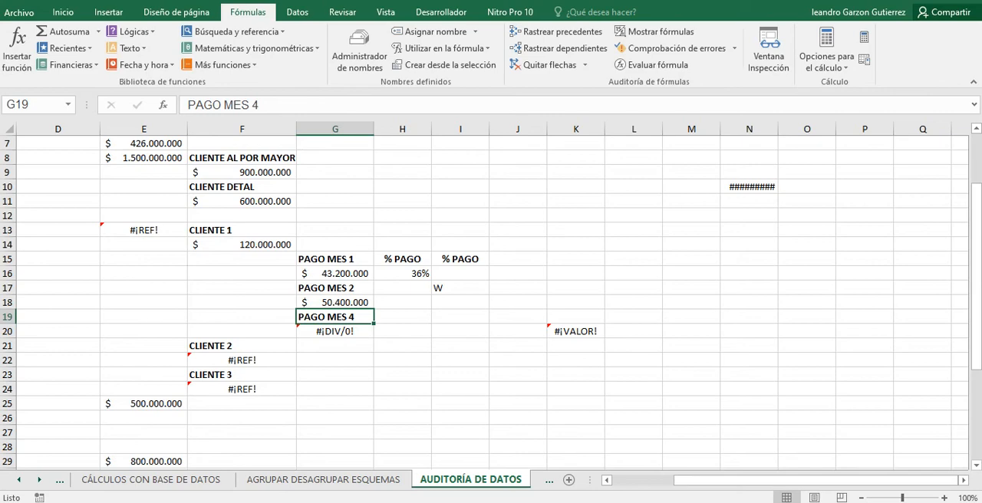
pyautogui.scroll(-6, 491, 299)
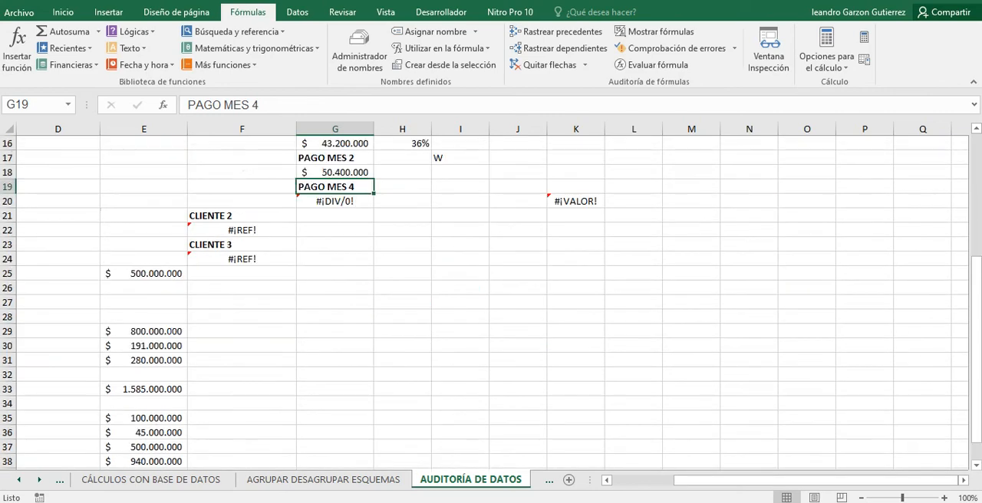
pyautogui.scroll(8, 491, 299)
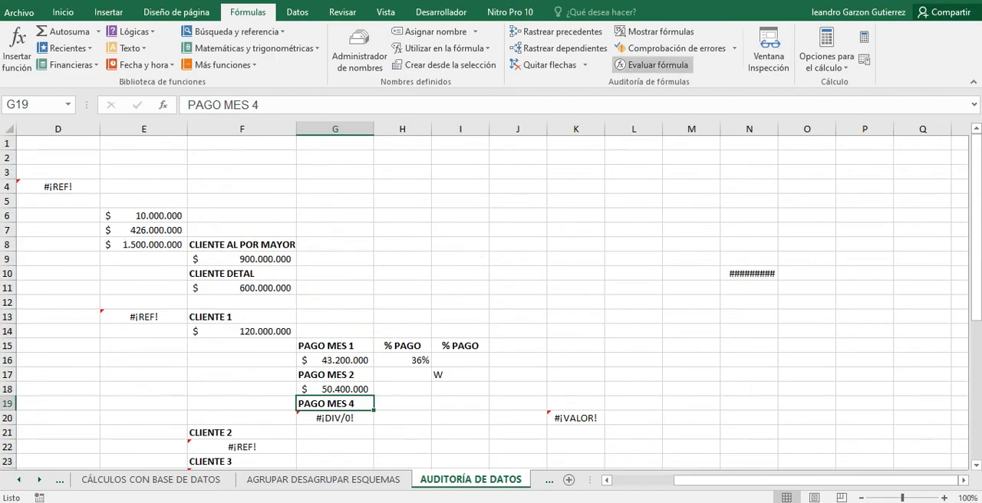
# Run error checking on the sheet and review the explanations for the formulas in G20 and K20.
pyautogui.click(673, 48)
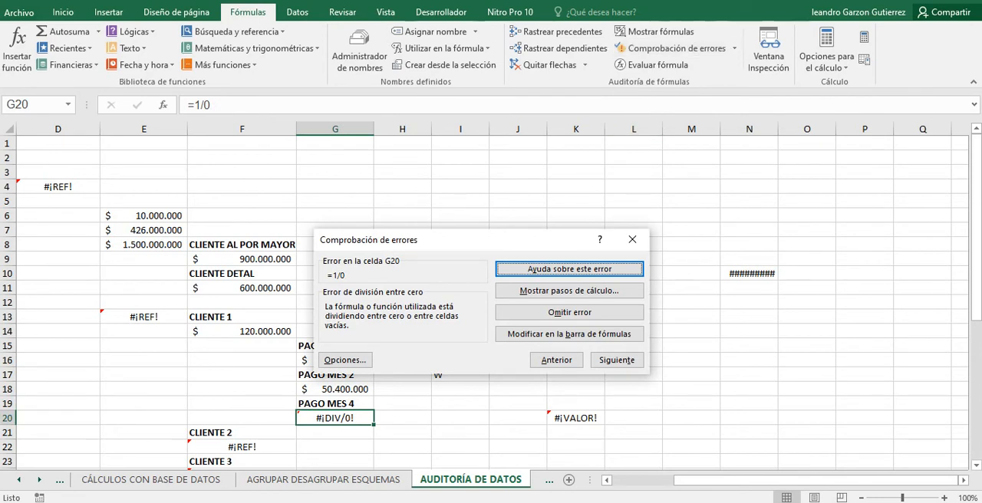
pyautogui.click(632, 239)
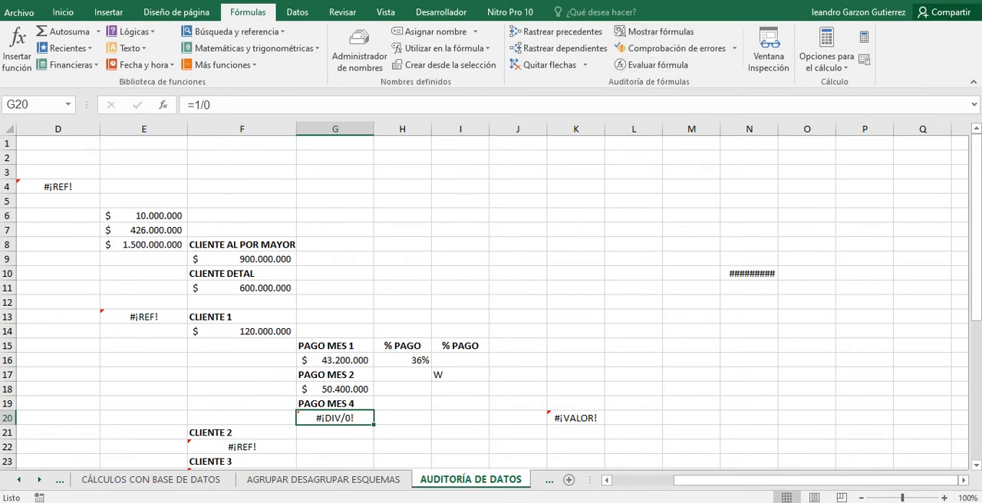
pyautogui.click(667, 48)
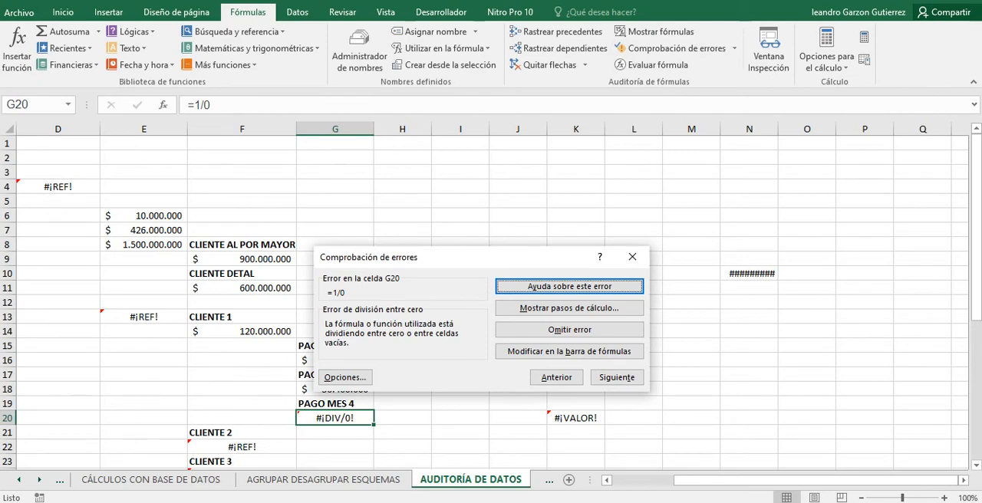
pyautogui.moveTo(476, 257); pyautogui.dragTo(518, 154)
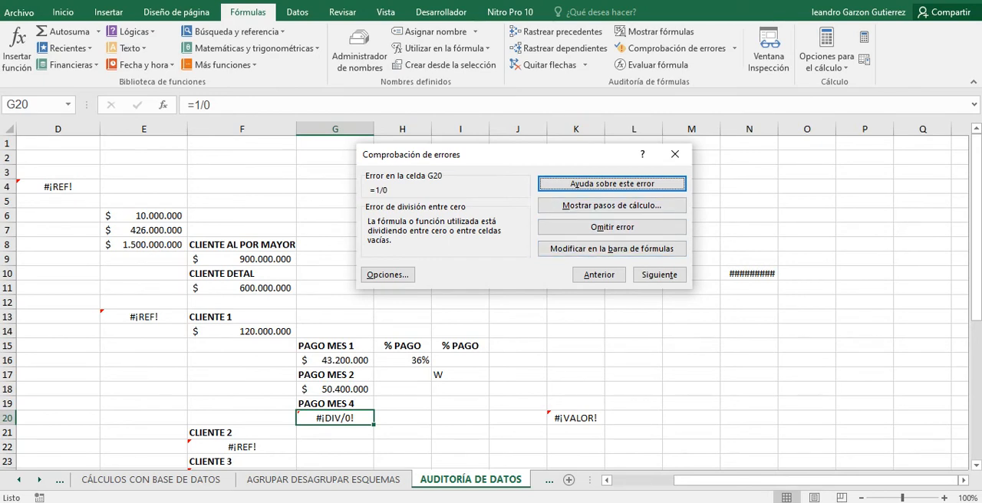
pyautogui.click(659, 275)
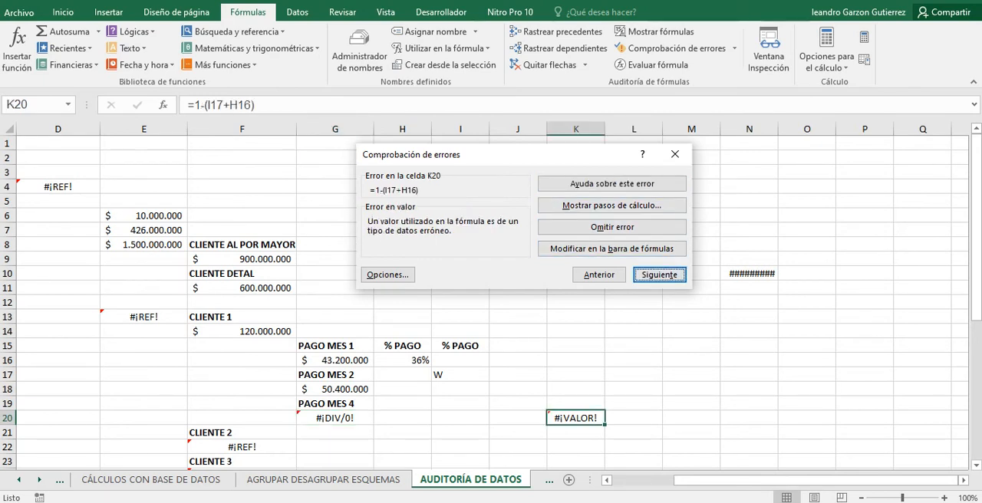
pyautogui.moveTo(460, 154); pyautogui.dragTo(470, 187)
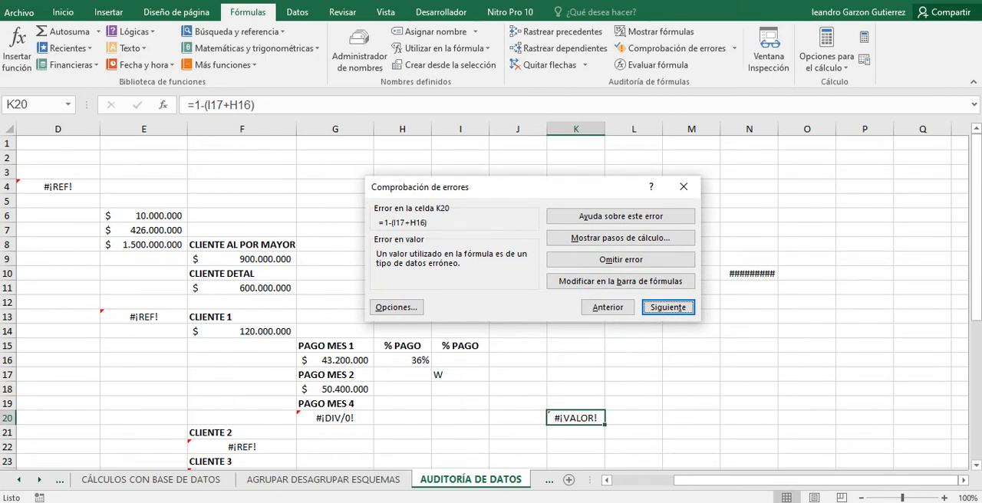
# Continue the error check through the CLIENTE 2 and CLIENTE 3 totals in F22 and F24 to D40.
pyautogui.press('Return')
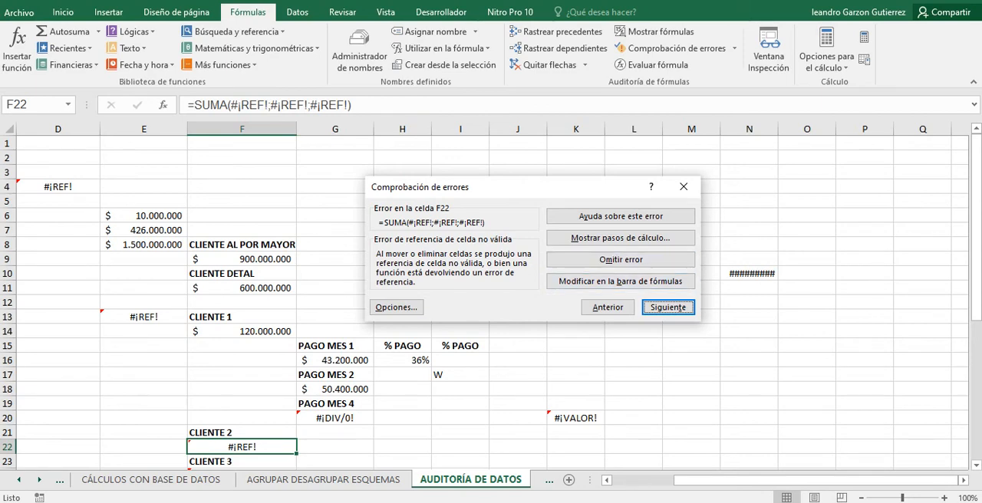
pyautogui.press('Return')
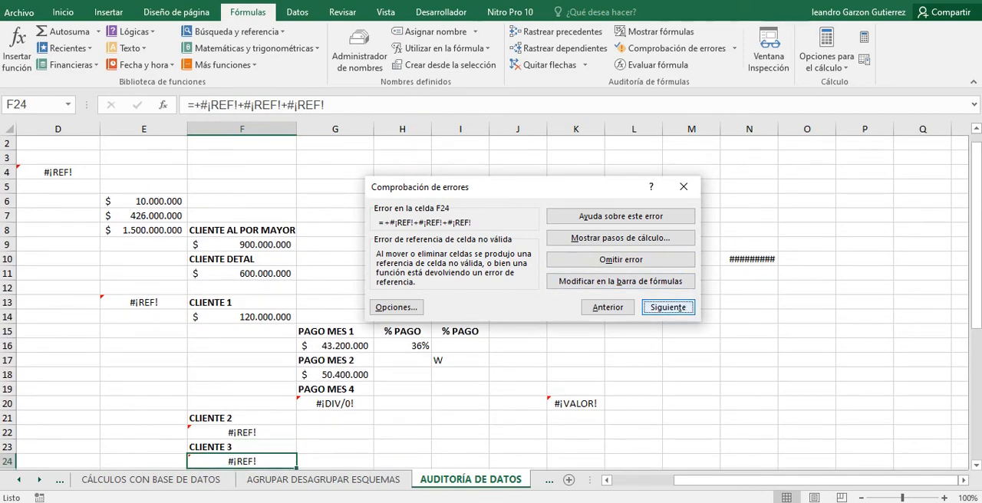
pyautogui.press('Return')
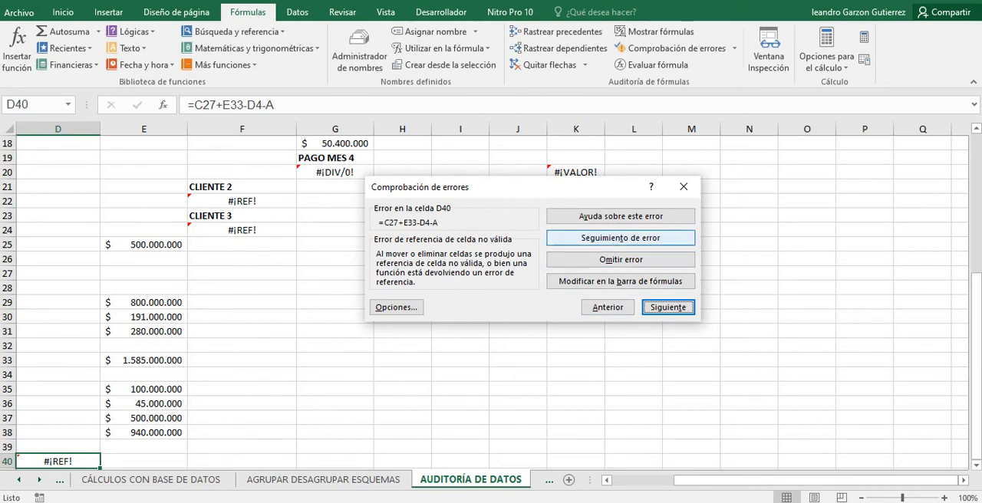
# Trace the error in the DIFERENCIA ACT-PAS-PAT cell D40 and follow its arrows, keeping the dialog clear of them.
pyautogui.click(621, 238)
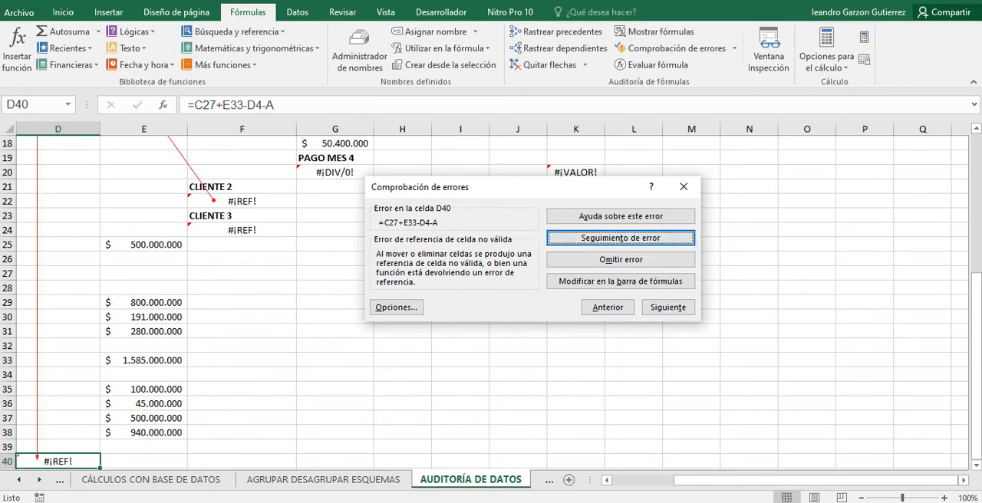
pyautogui.moveTo(752, 480); pyautogui.dragTo(686, 480)
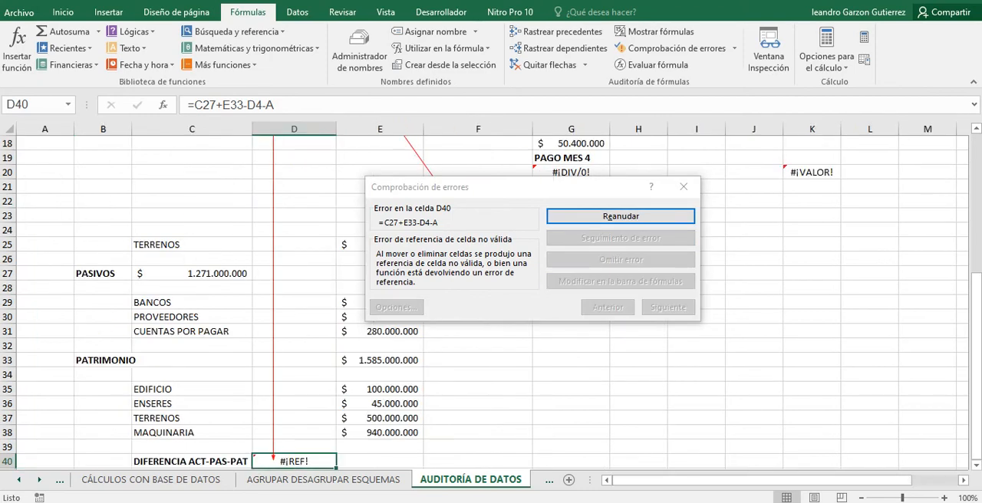
pyautogui.scroll(6, 491, 383)
pyautogui.scroll(-7, 491, 307)
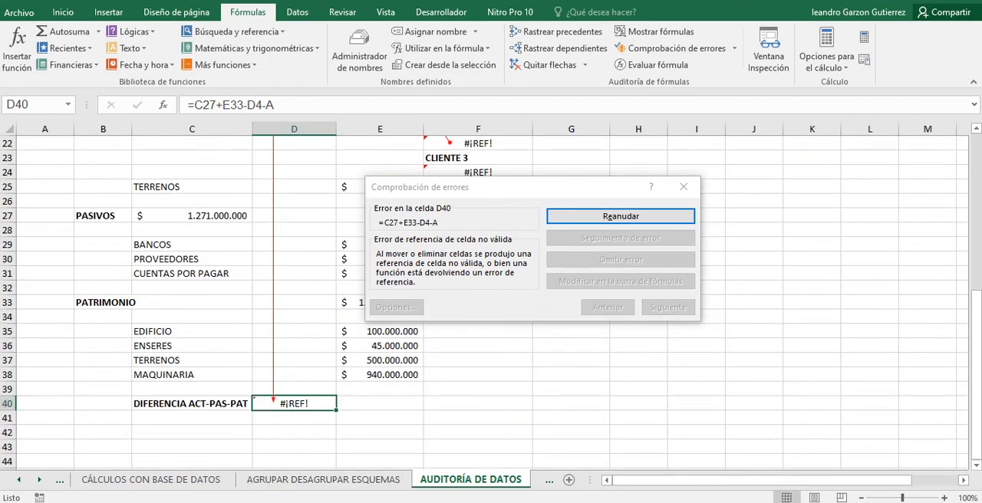
pyautogui.scroll(7, 491, 306)
pyautogui.scroll(-1, 491, 307)
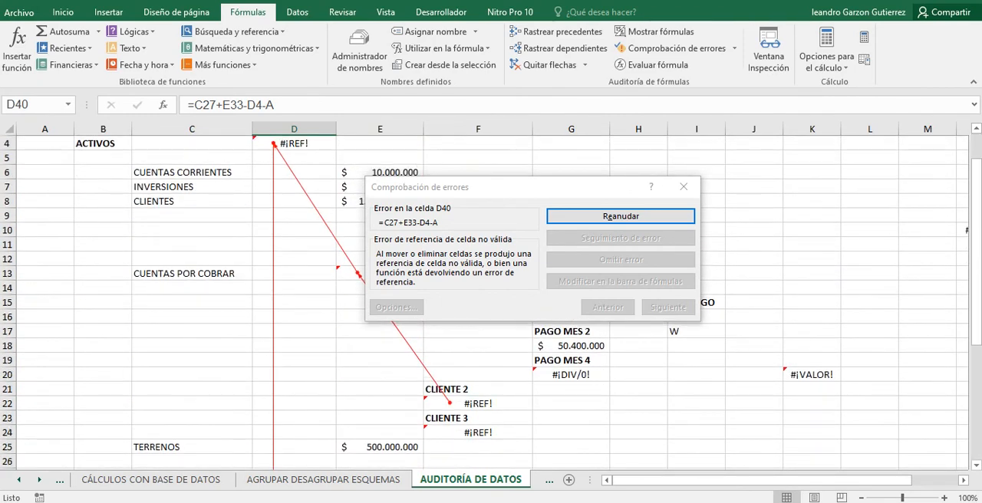
pyautogui.scroll(-3, 491, 307)
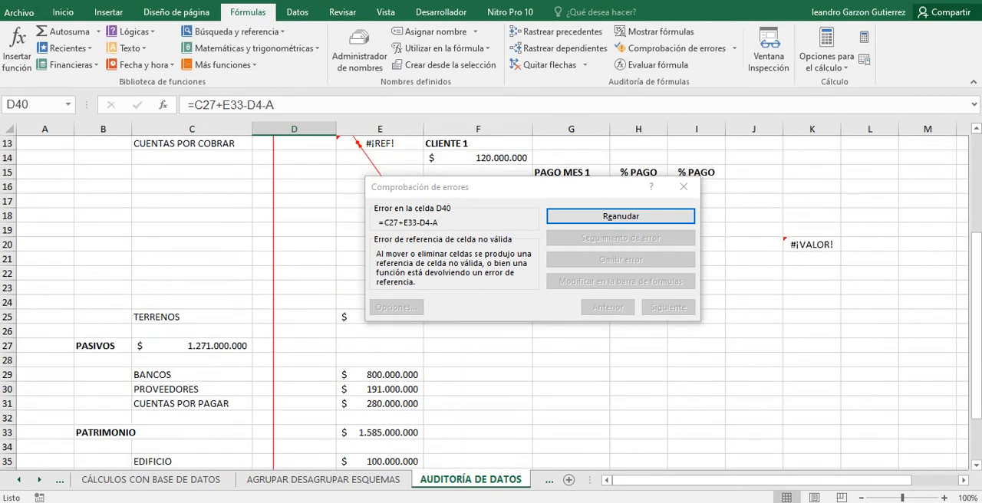
pyautogui.moveTo(430, 186); pyautogui.dragTo(652, 343)
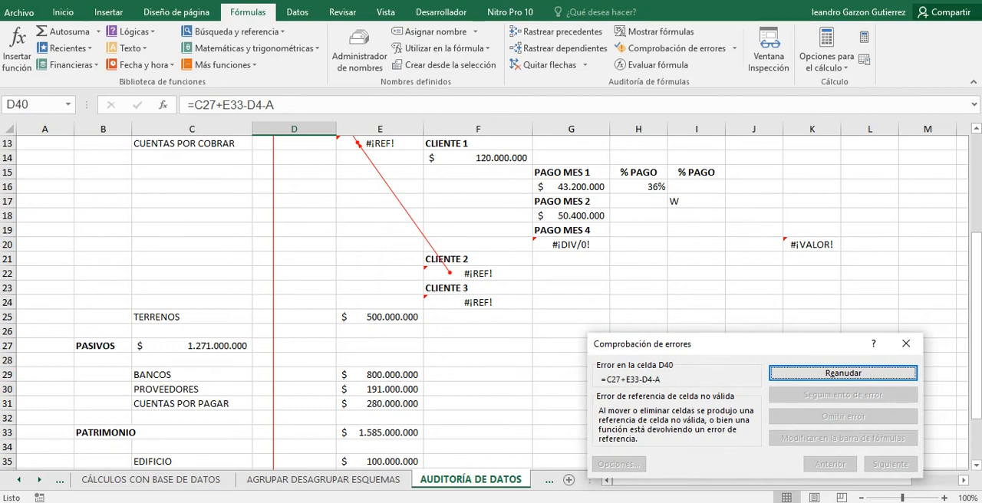
# Resume the error check, advance to the ACTIVOS total in D4, and close the blank help window.
pyautogui.press('Return')
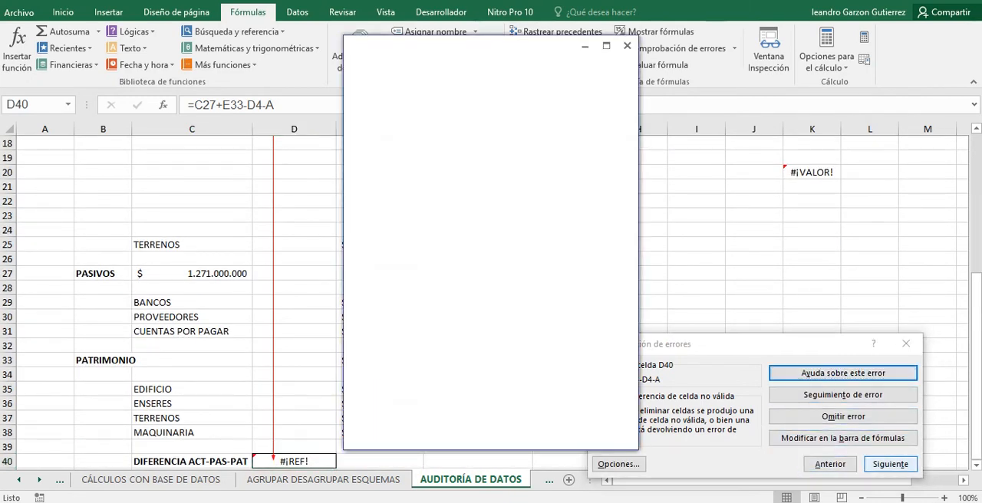
pyautogui.click(890, 464)
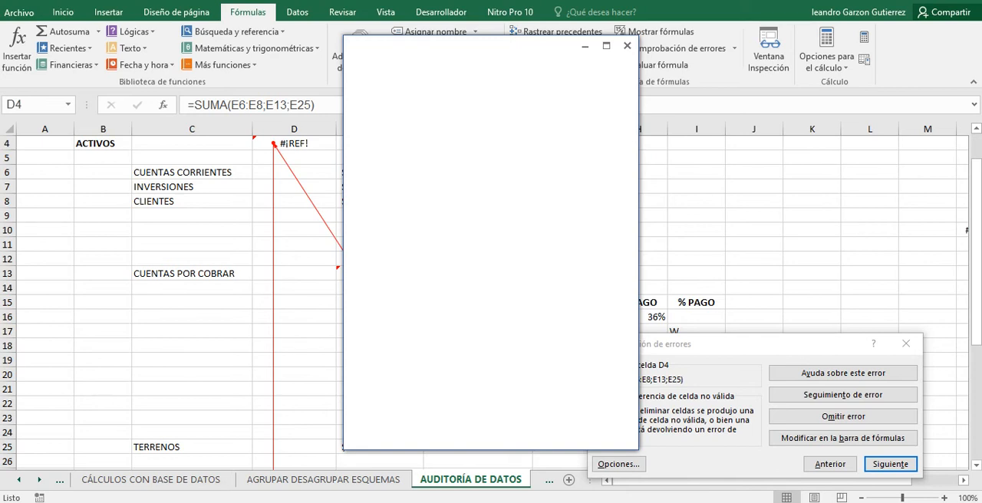
pyautogui.click(626, 46)
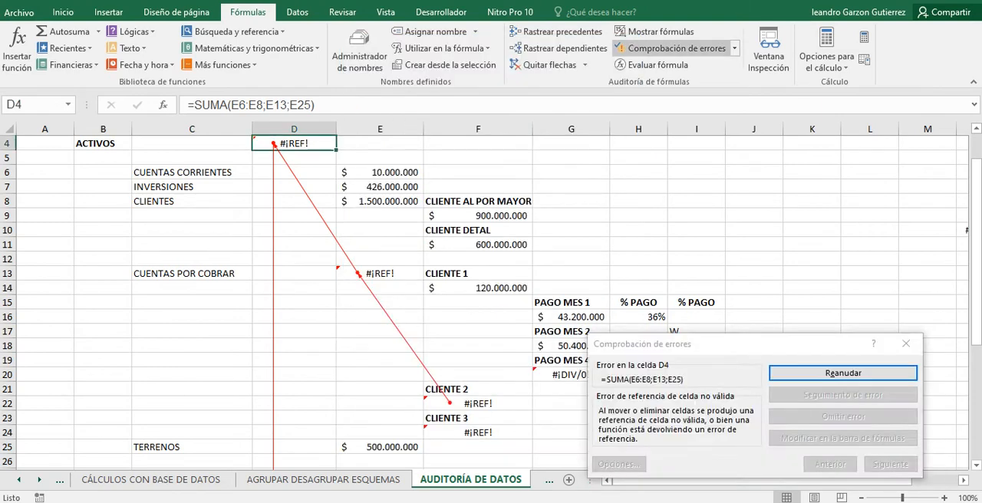
pyautogui.click(626, 46)
pyautogui.press('Return')
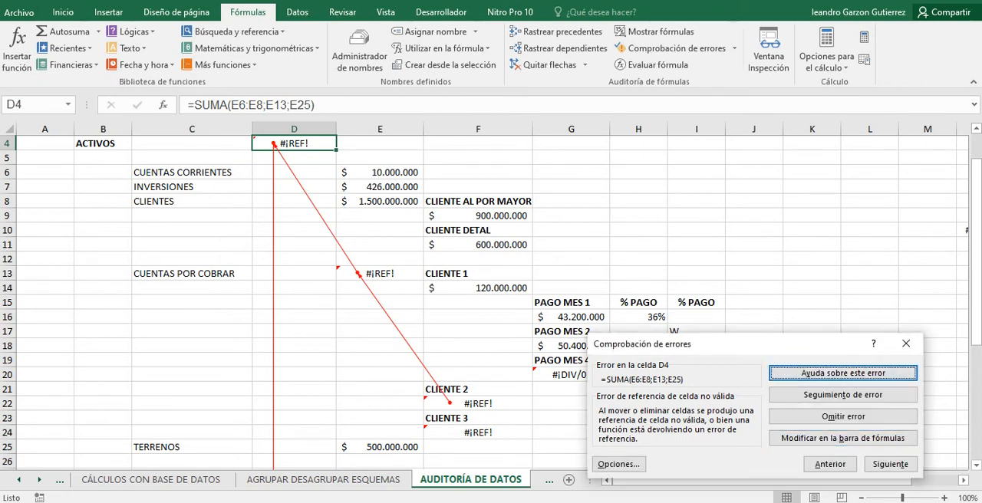
# Trace the error in the CUENTAS POR COBRAR total in E13, and mark that error as ignored.
pyautogui.click(889, 463)
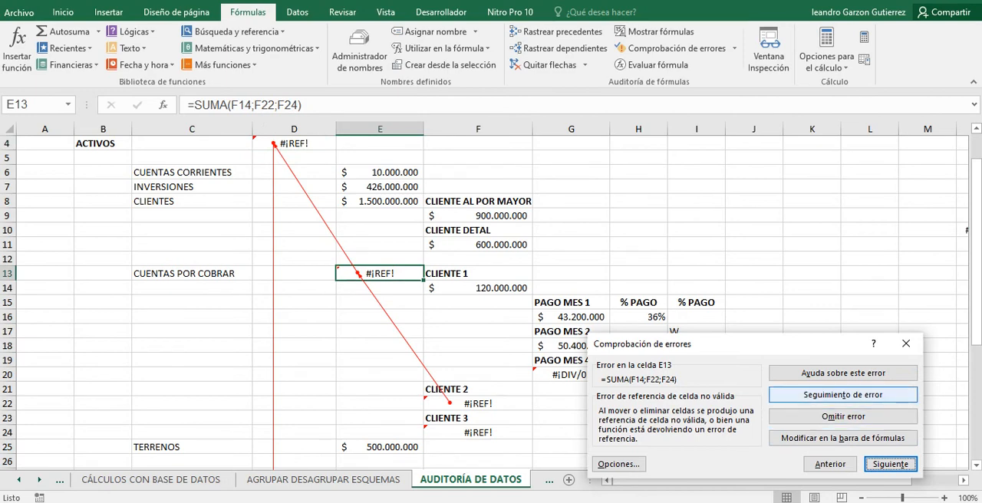
pyautogui.click(842, 394)
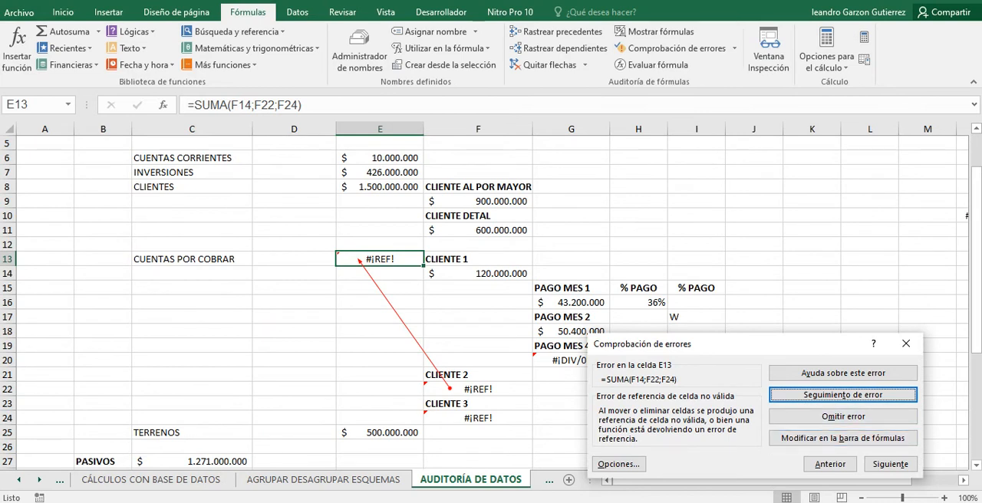
pyautogui.click(842, 417)
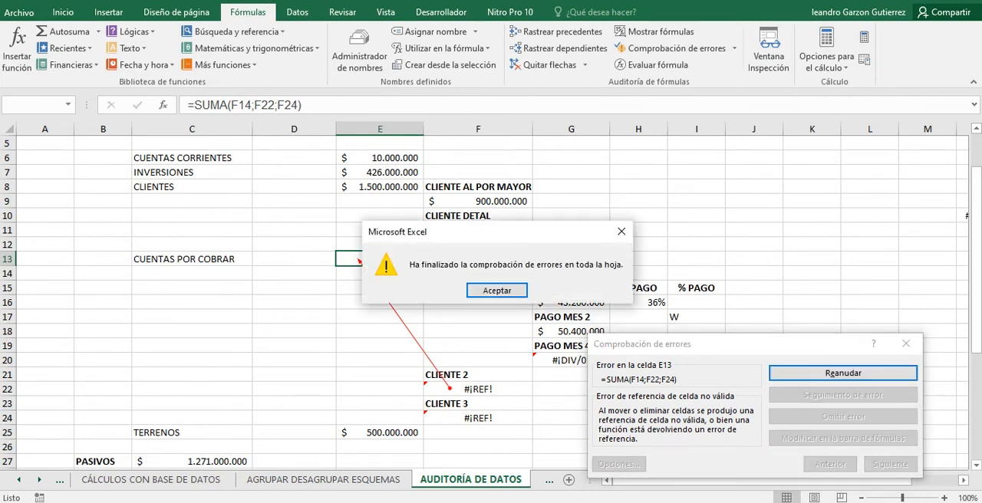
pyautogui.press('Return')
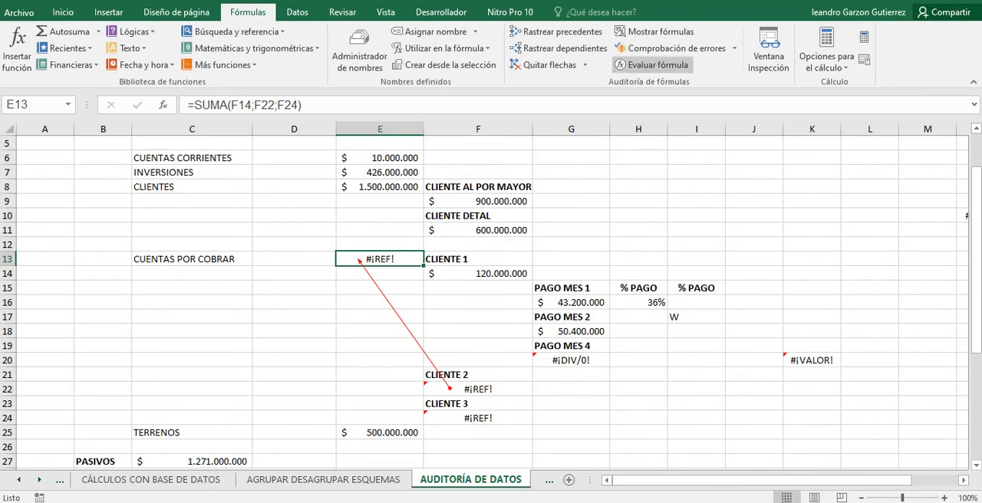
# Run error checking again, open the G20 division for editing from it, and resume the check.
pyautogui.click(671, 47)
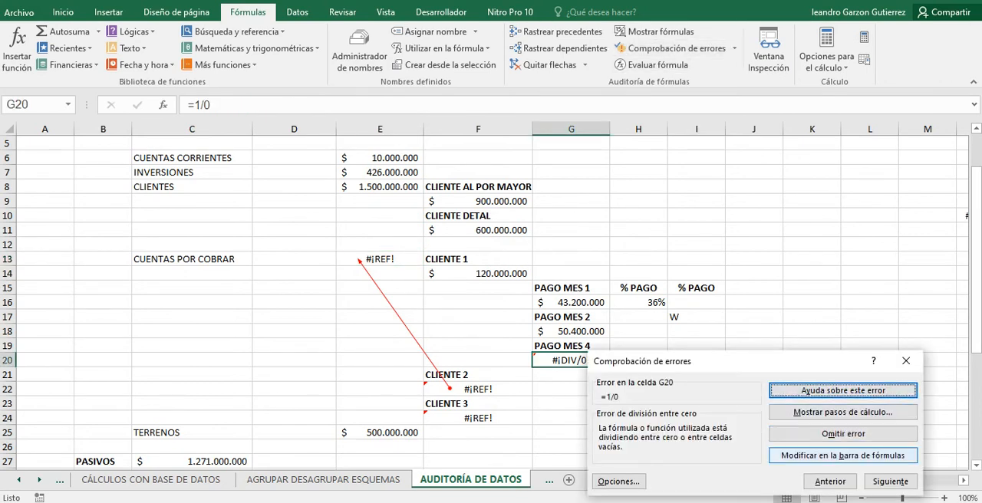
pyautogui.click(842, 455)
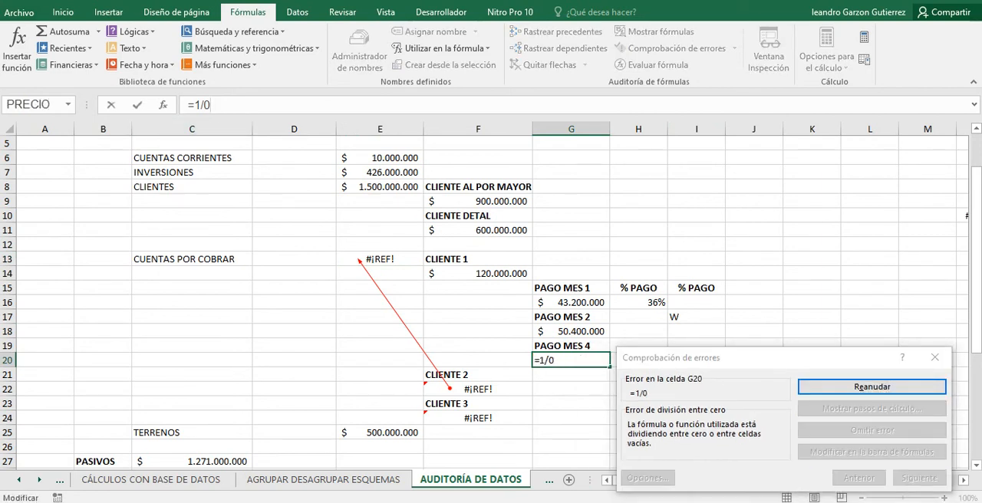
pyautogui.press('Return')
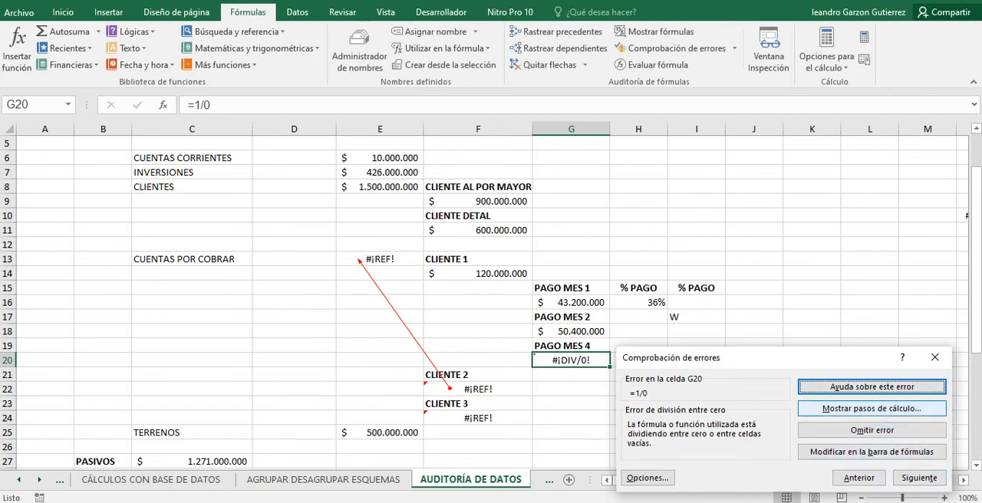
# Evaluate the G20 division from the error check, restart the evaluation, and close both dialogs.
pyautogui.click(871, 408)
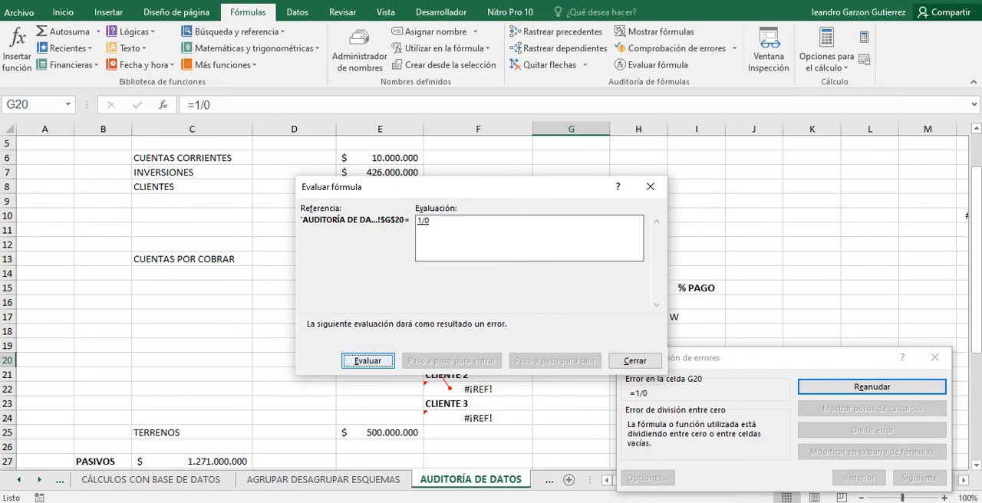
pyautogui.press('Return')
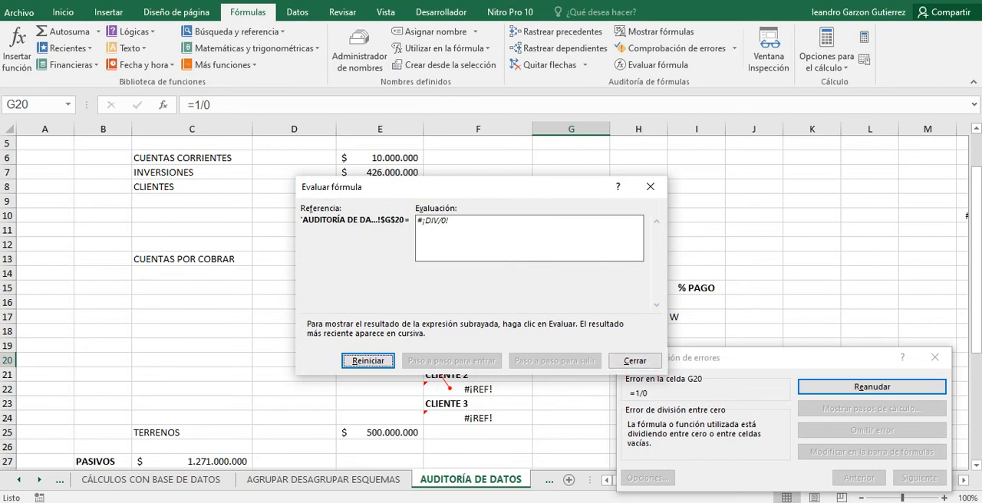
pyautogui.press('Return')
pyautogui.click(635, 361)
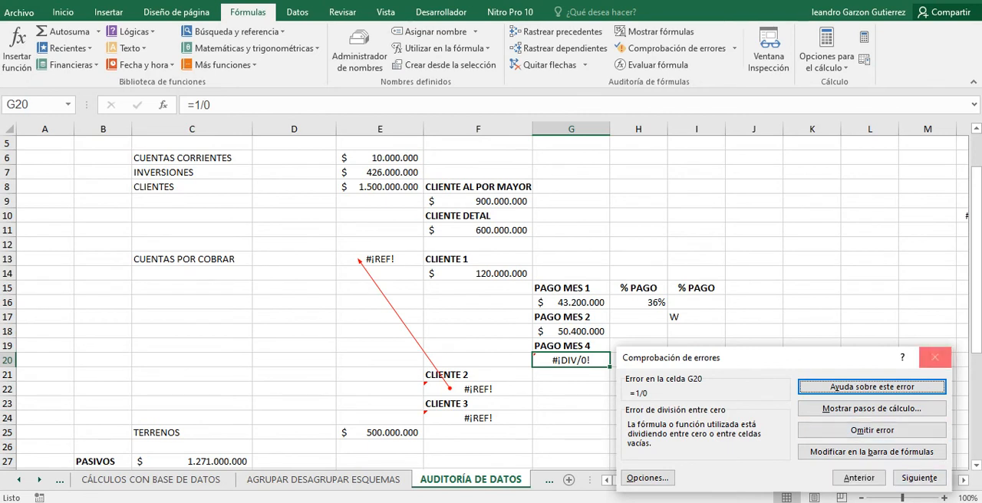
pyautogui.click(934, 357)
pyautogui.click(696, 231)
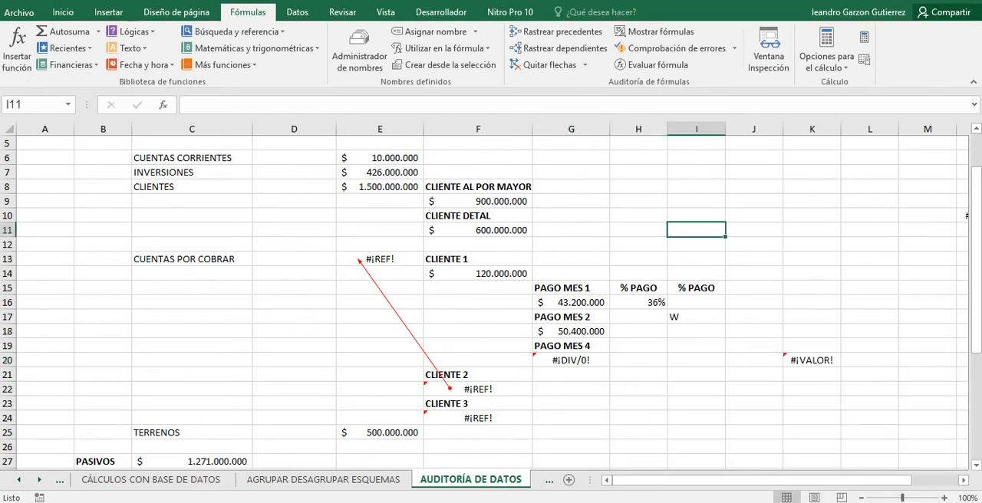
# Return to the AUDITORÍA DE DATOS sheet and replace the text in the % PAGO cell I17 with 23%.
pyautogui.click(571, 360)
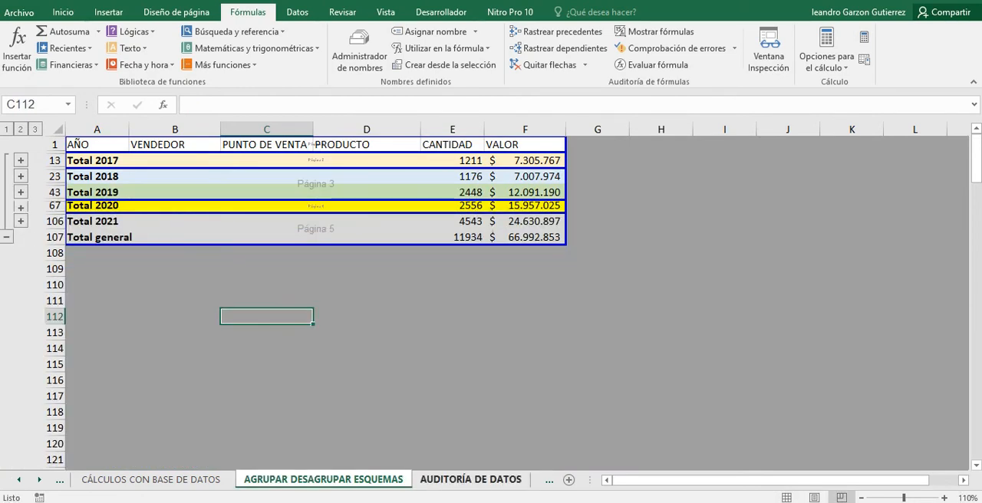
pyautogui.click(470, 480)
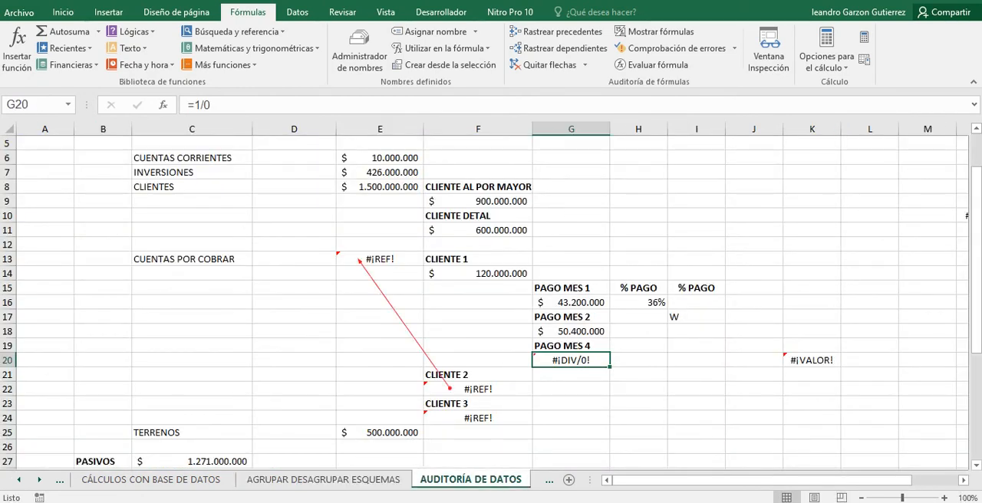
pyautogui.click(696, 317)
pyautogui.write('W')
pyautogui.press('BackSpace')
pyautogui.write('23')
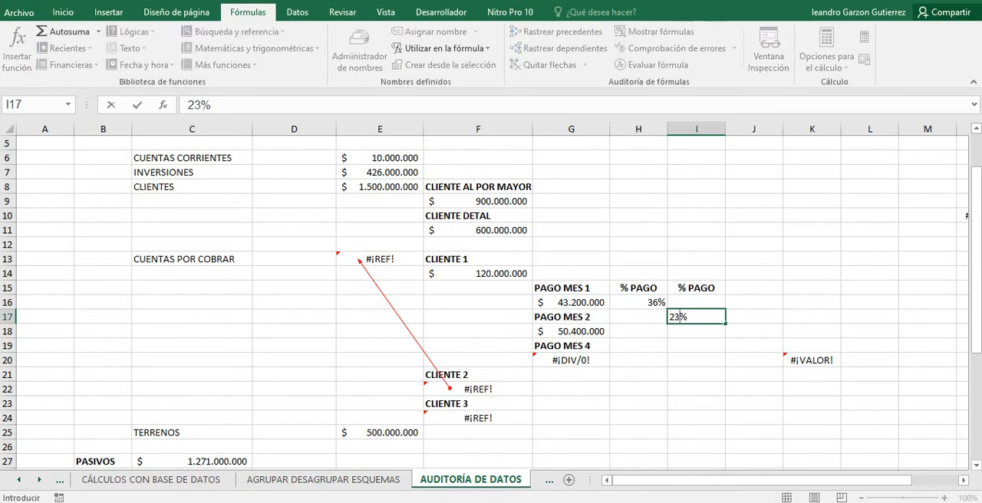
pyautogui.press('Return')
pyautogui.click(696, 316)
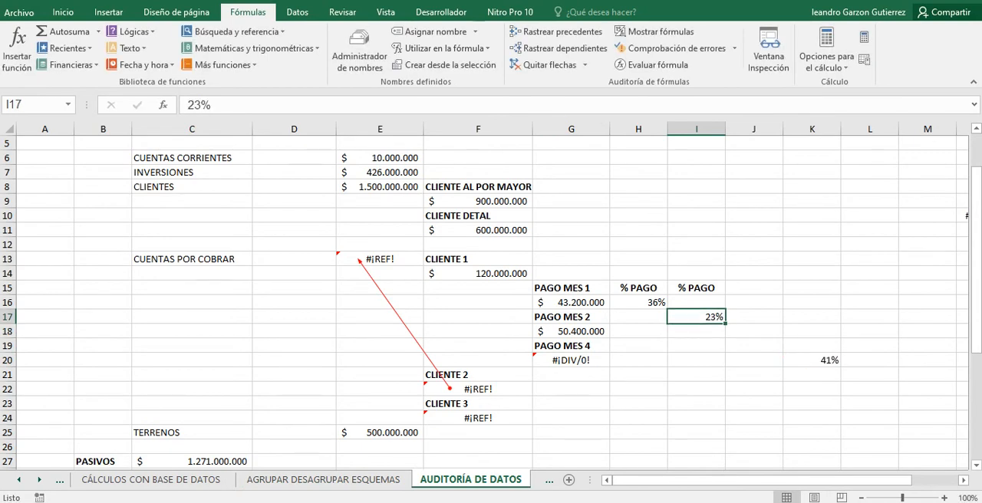
# Inspect the formulas in the CUENTAS POR COBRAR total E13, the CLIENTE 2 cell F22 and the CLIENTE 3 cell F24.
pyautogui.scroll(2, 491, 302)
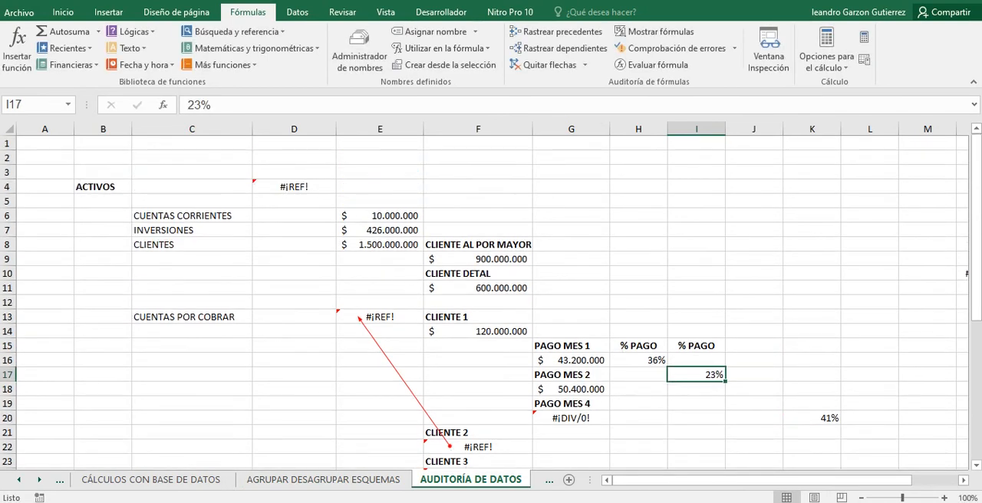
pyautogui.scroll(-5, 491, 303)
pyautogui.scroll(5, 491, 303)
pyautogui.click(380, 316)
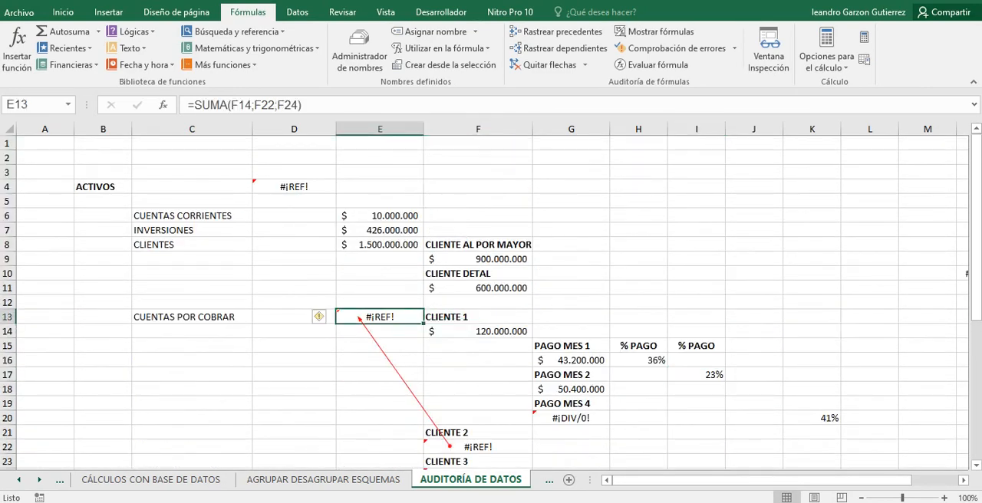
pyautogui.scroll(-2, 491, 303)
pyautogui.click(478, 360)
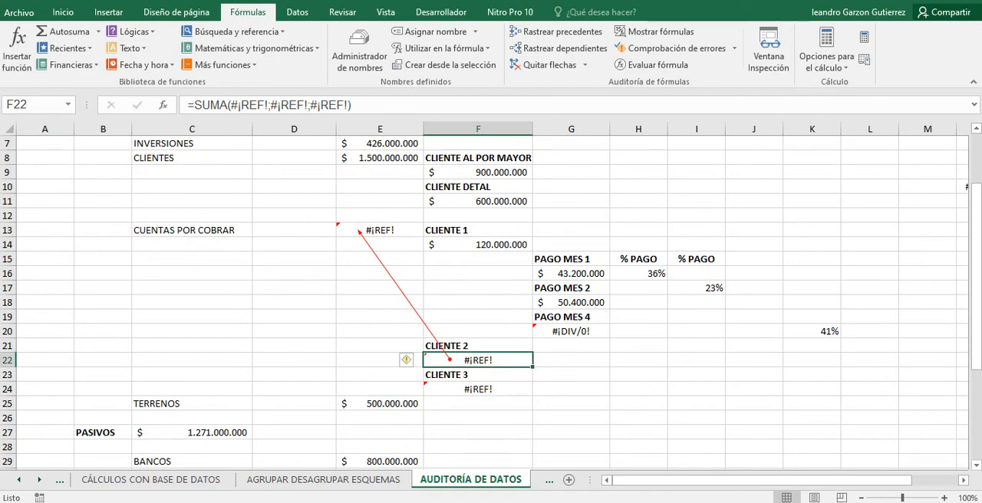
pyautogui.click(478, 390)
# Evaluate the CLIENTE 3 formula in F24 step by step through its invalid references, and close the evaluation.
pyautogui.scroll(2, 491, 303)
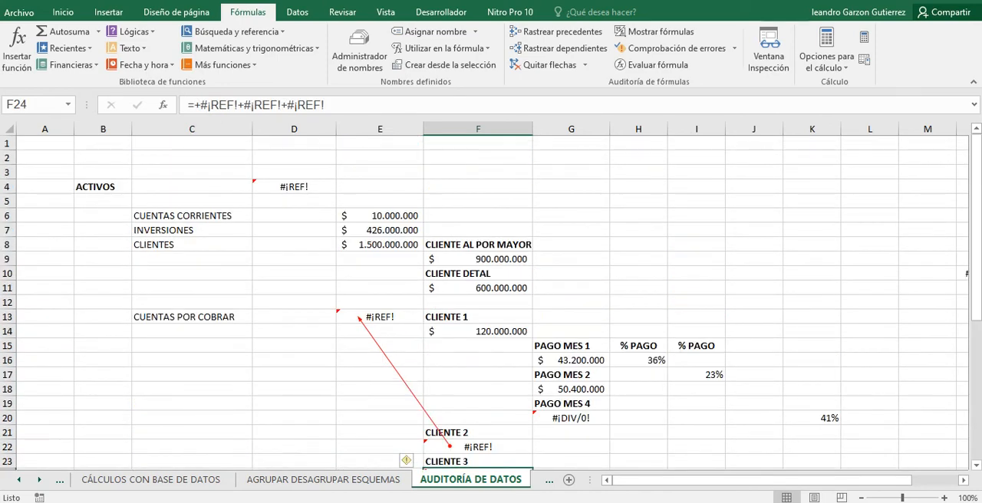
pyautogui.scroll(-2, 491, 303)
pyautogui.scroll(-3, 491, 303)
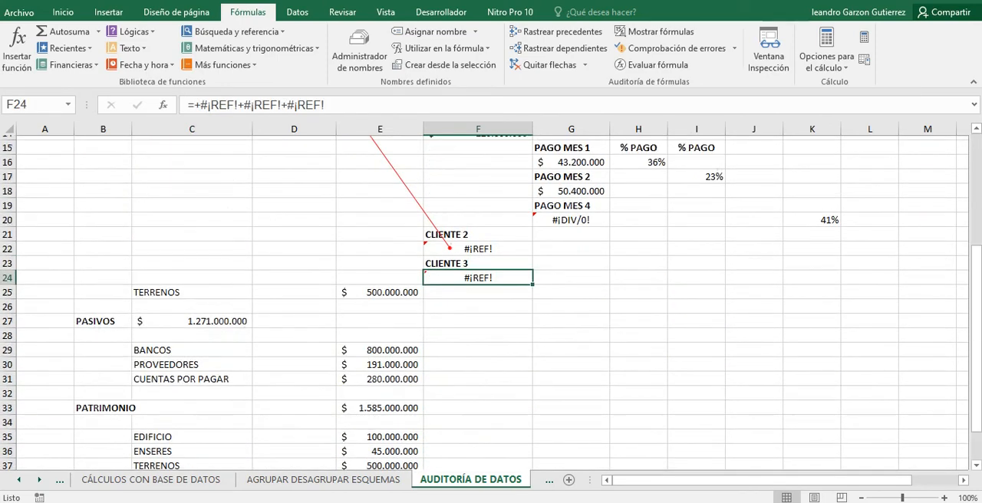
pyautogui.scroll(5, 491, 303)
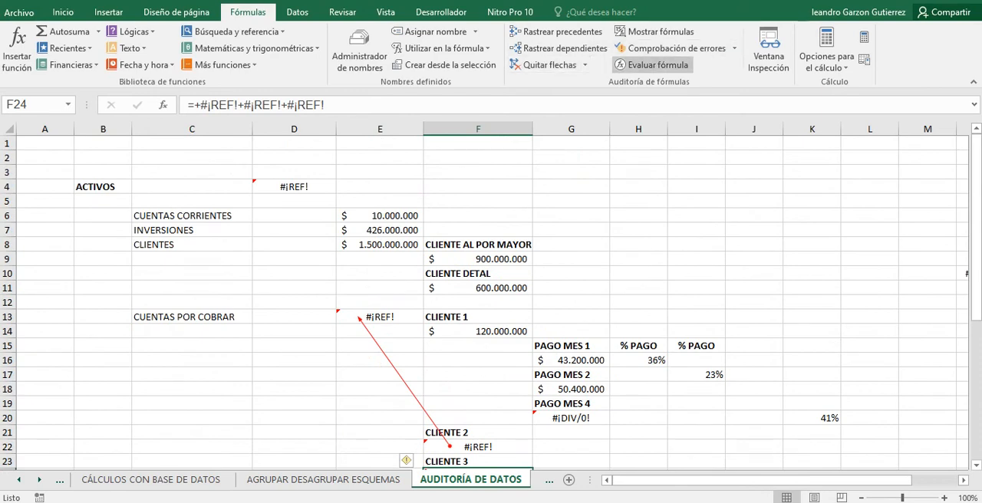
pyautogui.click(652, 65)
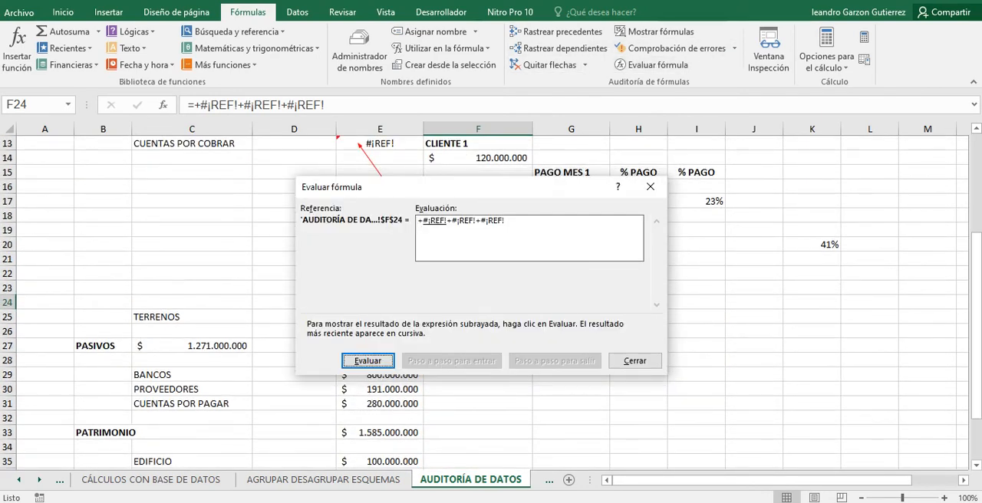
pyautogui.press('Return')
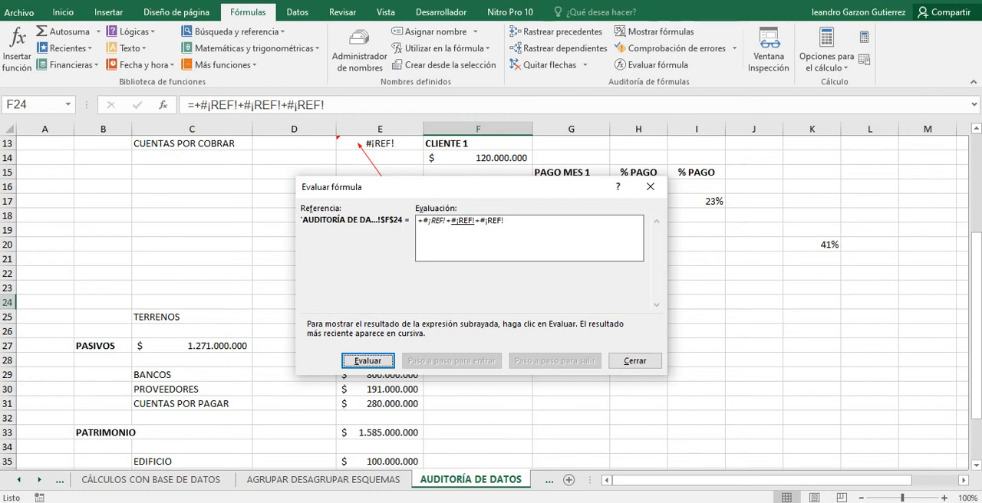
pyautogui.press('Return')
pyautogui.press('Return')
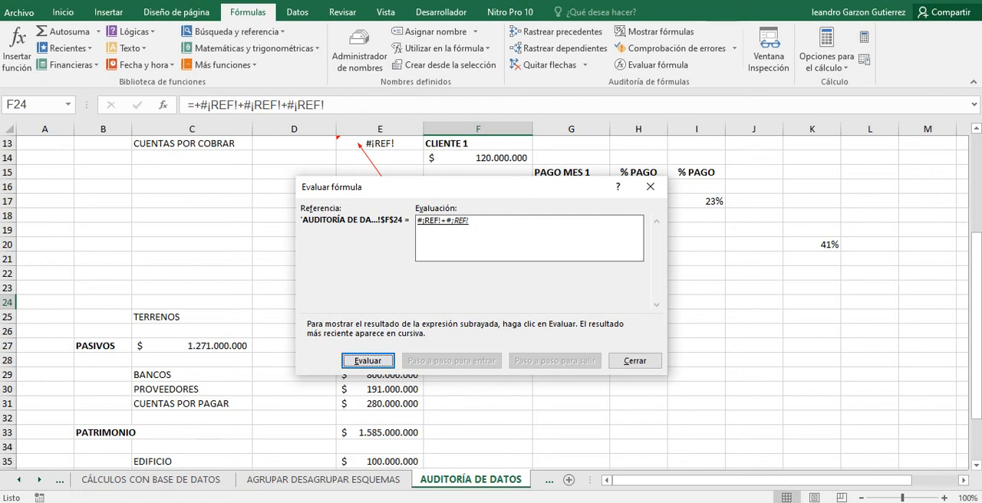
pyautogui.click(634, 360)
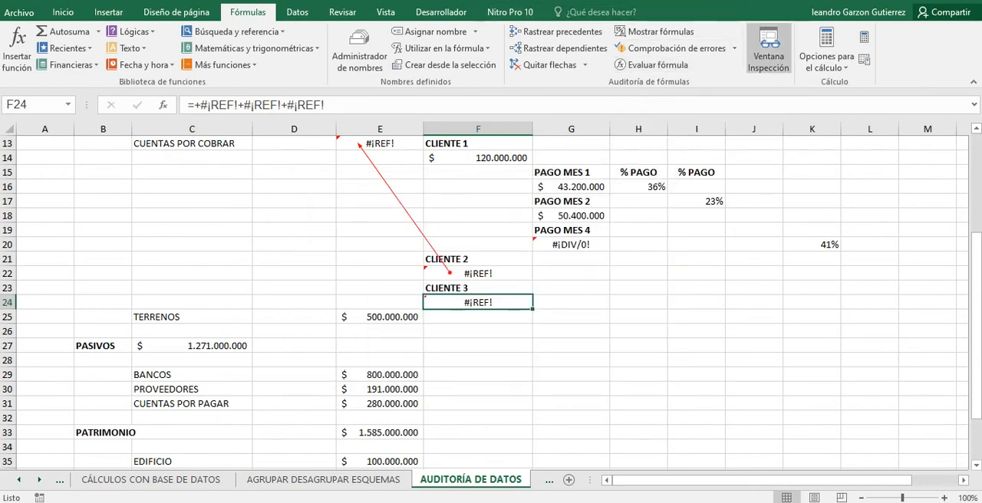
# Open the Watch Window, close and reopen it, and find the watched CUENTAS POR COBRAR total E13.
pyautogui.click(768, 50)
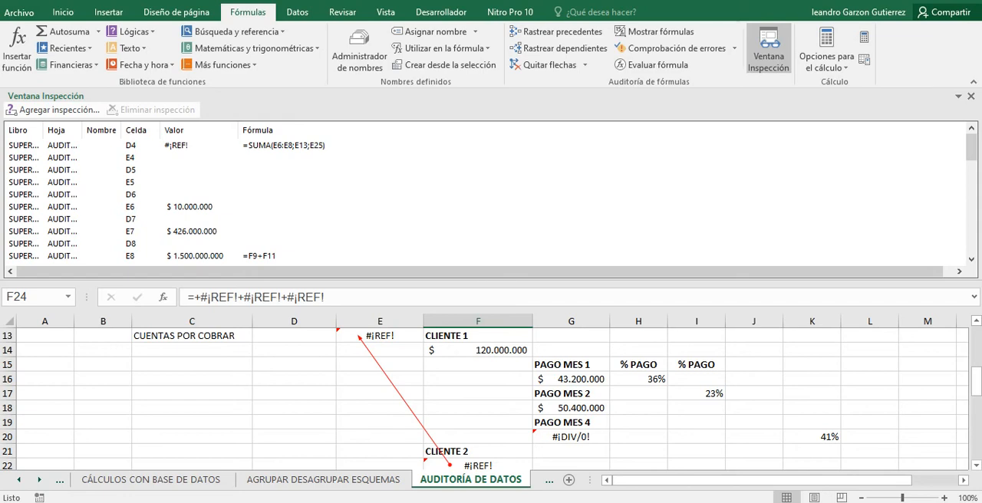
pyautogui.click(971, 96)
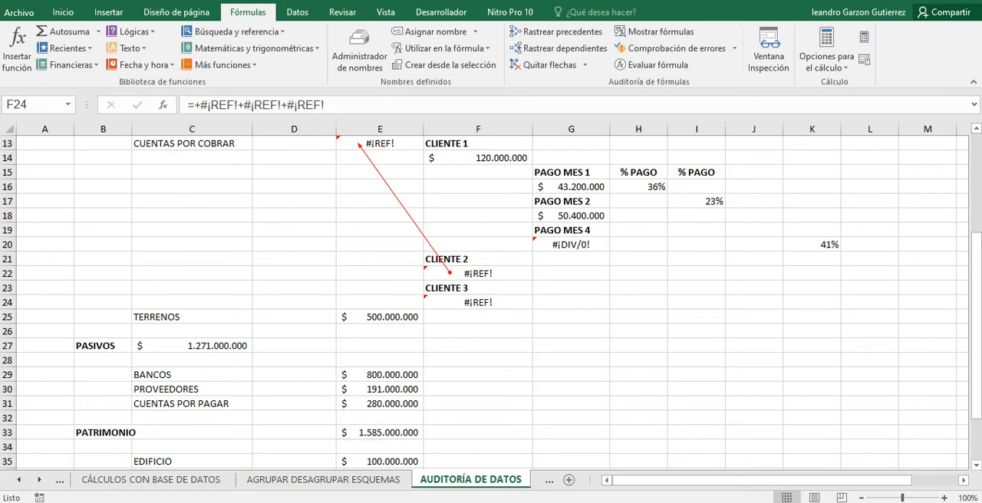
pyautogui.click(768, 53)
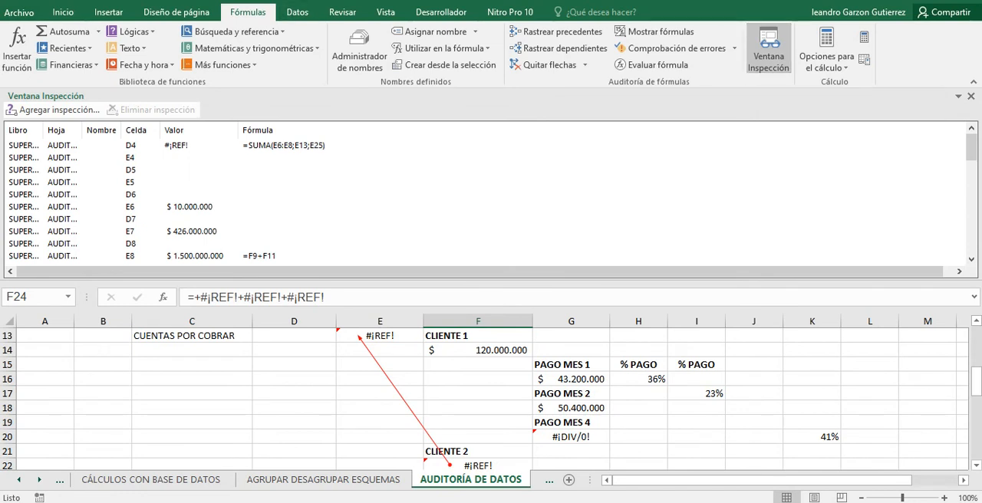
pyautogui.click(190, 169)
pyautogui.scroll(-4, 189, 171)
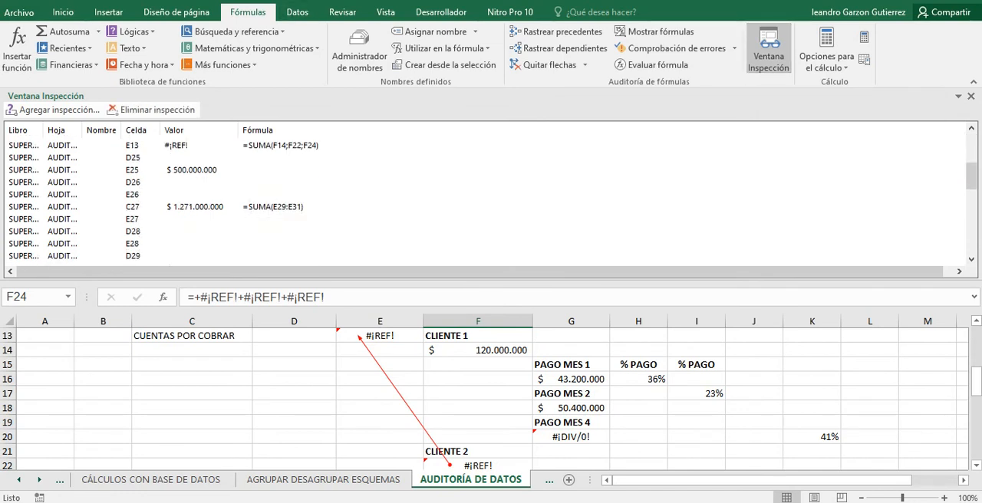
pyautogui.click(190, 146)
pyautogui.scroll(2, 190, 145)
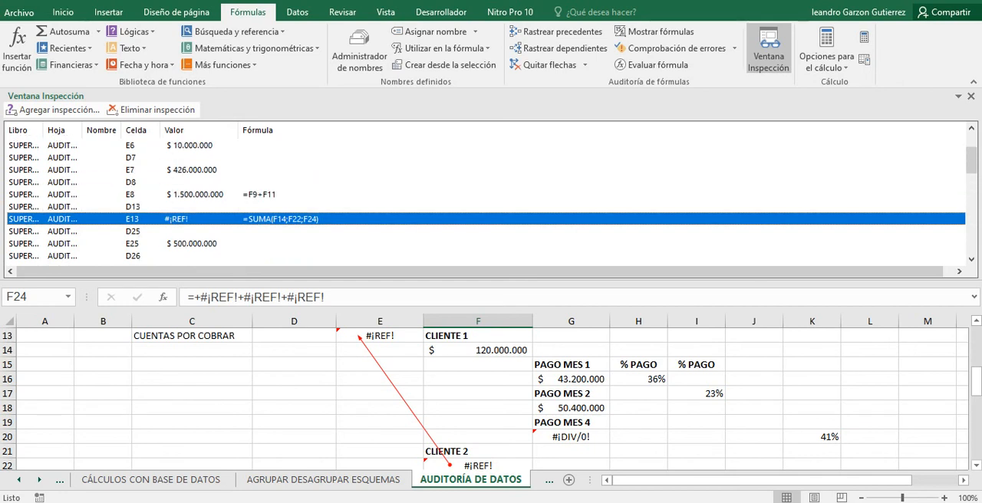
pyautogui.scroll(2, 485, 200)
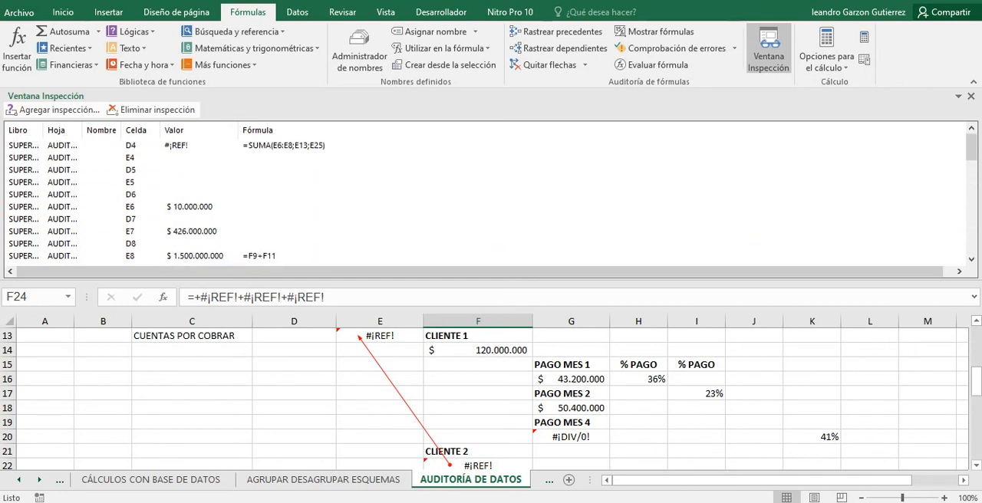
# Review the watched cells' values and formulas between the ACTIVOS total D4 and the BANCOS amount E29.
pyautogui.click(190, 158)
pyautogui.scroll(-2, 190, 158)
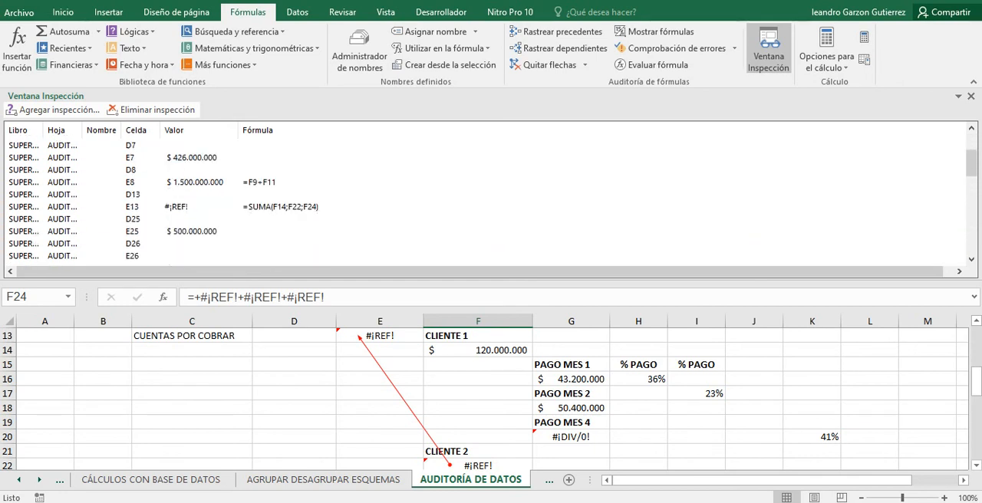
pyautogui.click(190, 194)
pyautogui.scroll(-2, 189, 194)
pyautogui.scroll(4, 189, 195)
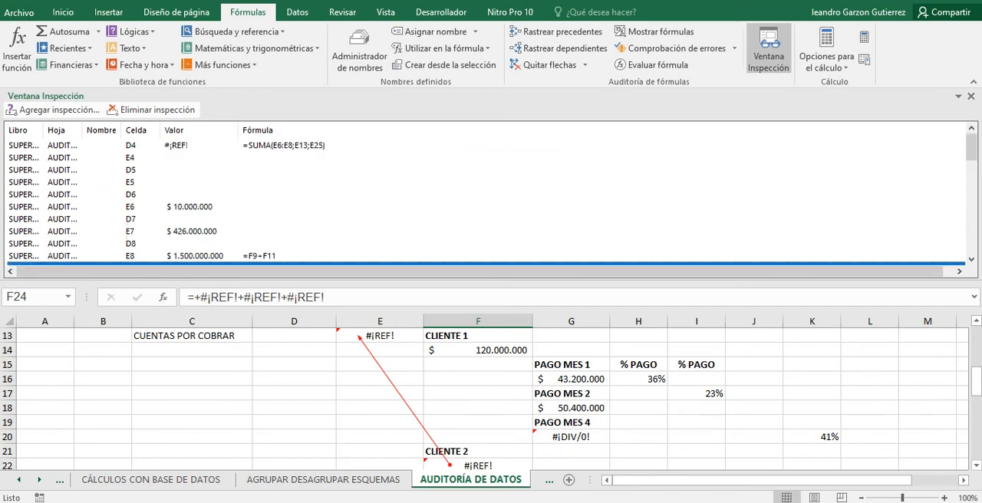
pyautogui.scroll(-4, 485, 200)
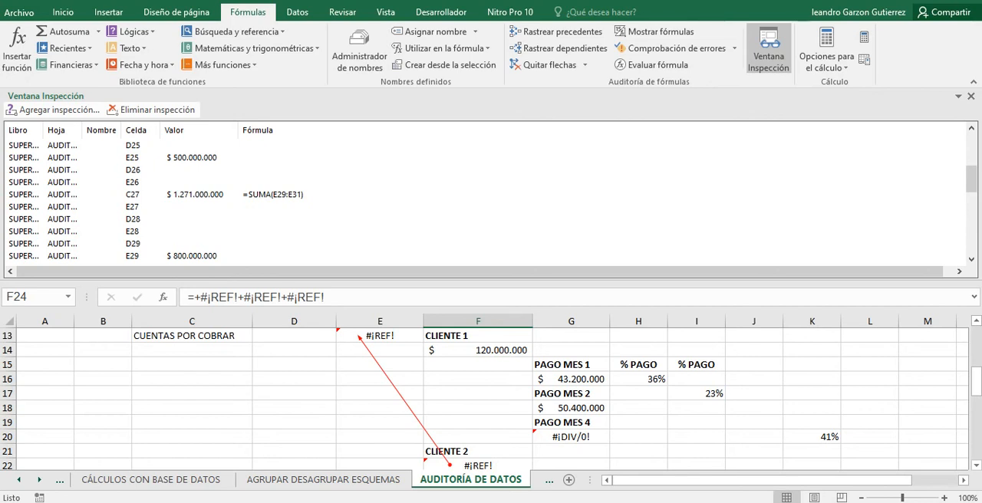
pyautogui.scroll(4, 486, 200)
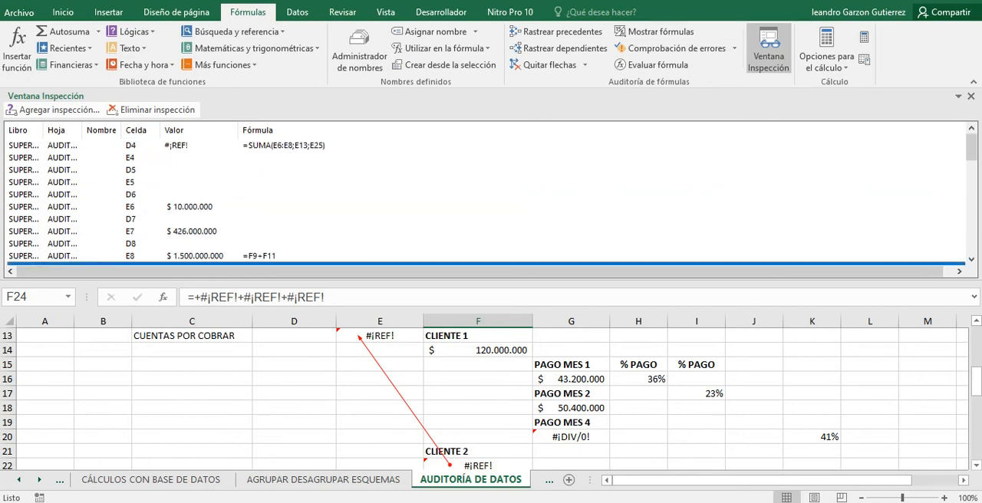
pyautogui.scroll(-4, 485, 200)
pyautogui.scroll(4, 486, 200)
# Select the D4 and E8 watch entries in turn, and continue through the list to the PATRIMONIO cells.
pyautogui.click(178, 145)
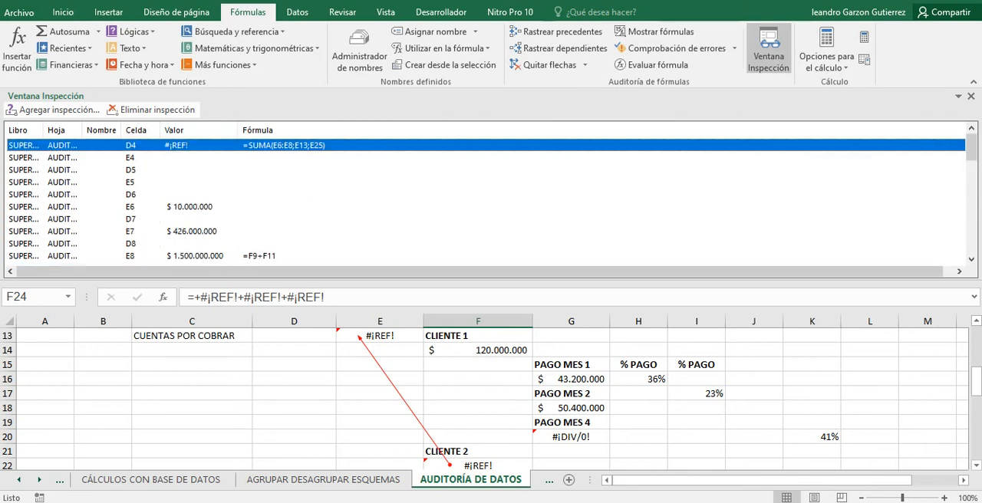
pyautogui.scroll(-2, 184, 182)
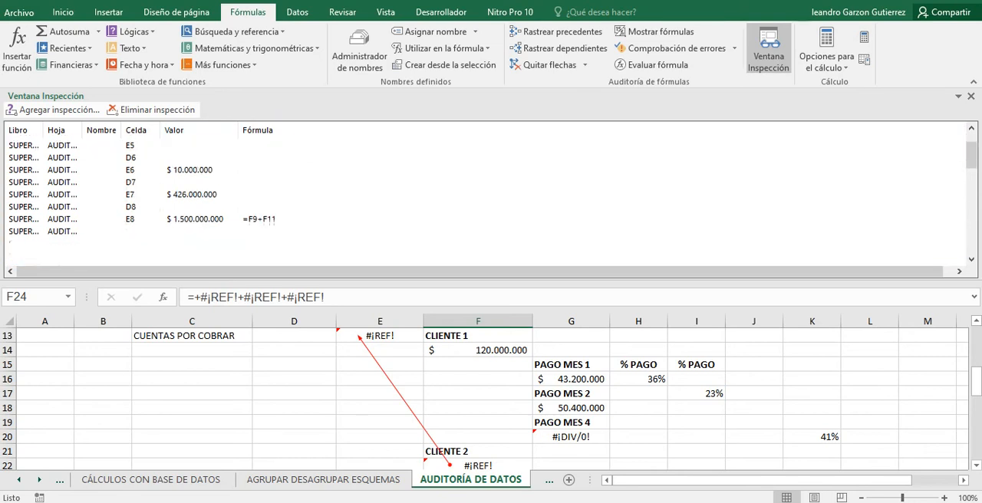
pyautogui.click(184, 182)
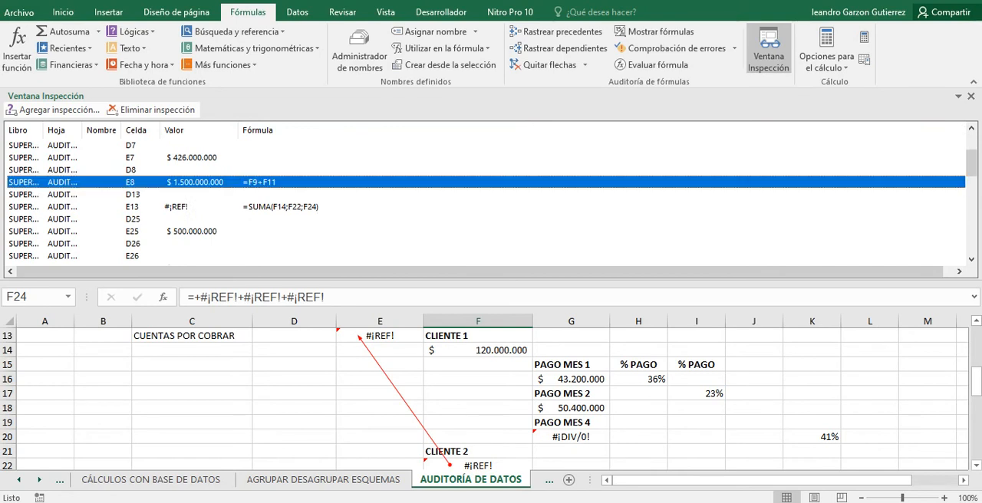
pyautogui.scroll(-2, 484, 199)
pyautogui.scroll(-3, 485, 199)
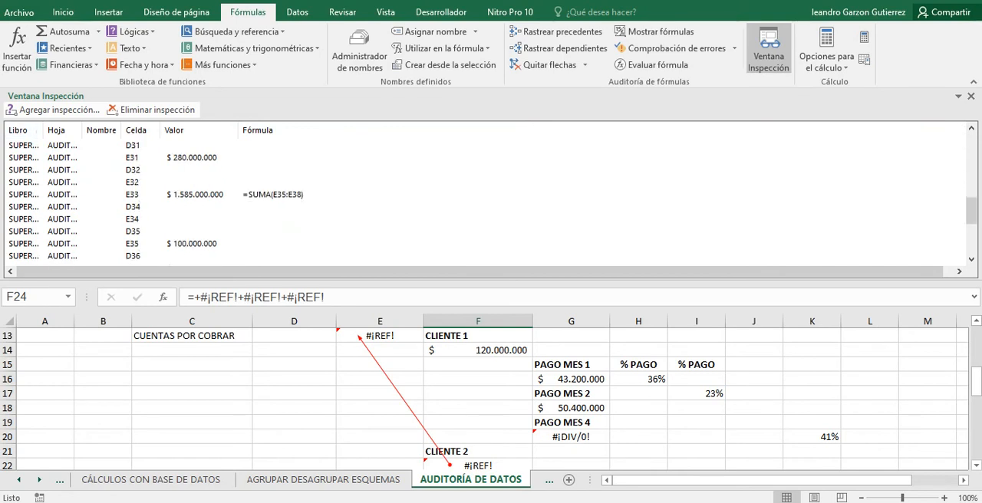
# Show the Add Watch dialog for the CLIENTE 3 cell F24, dismiss it, and go to the DIFERENCIA ACT-PAS-PAT row.
pyautogui.click(54, 110)
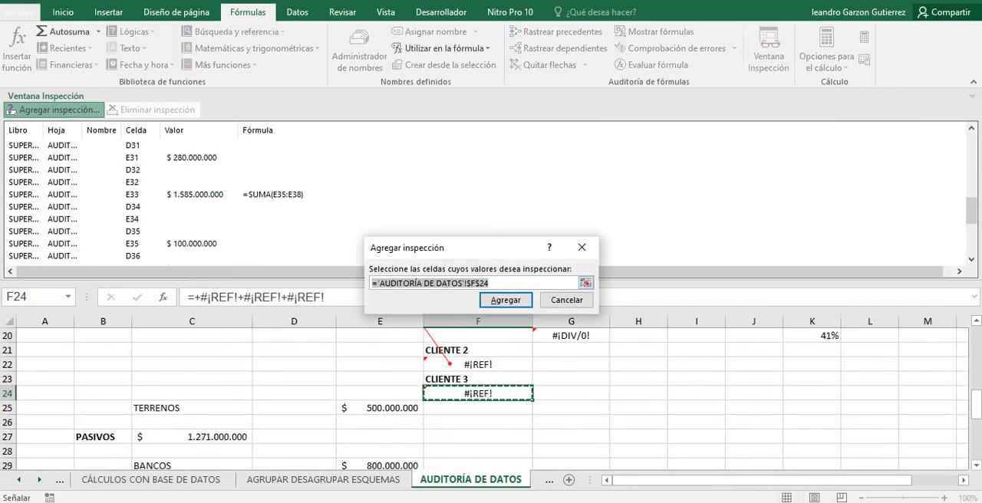
pyautogui.click(380, 408)
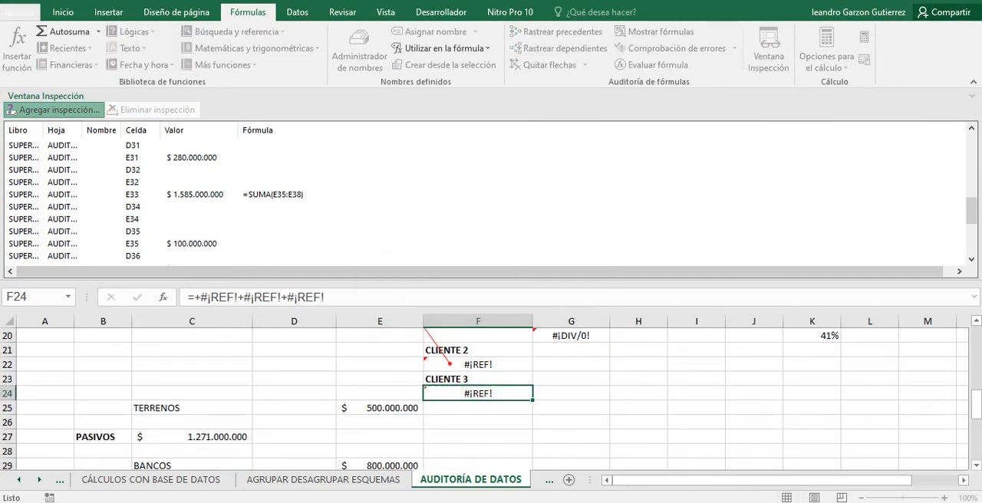
pyautogui.press('Return')
pyautogui.scroll(-6, 491, 391)
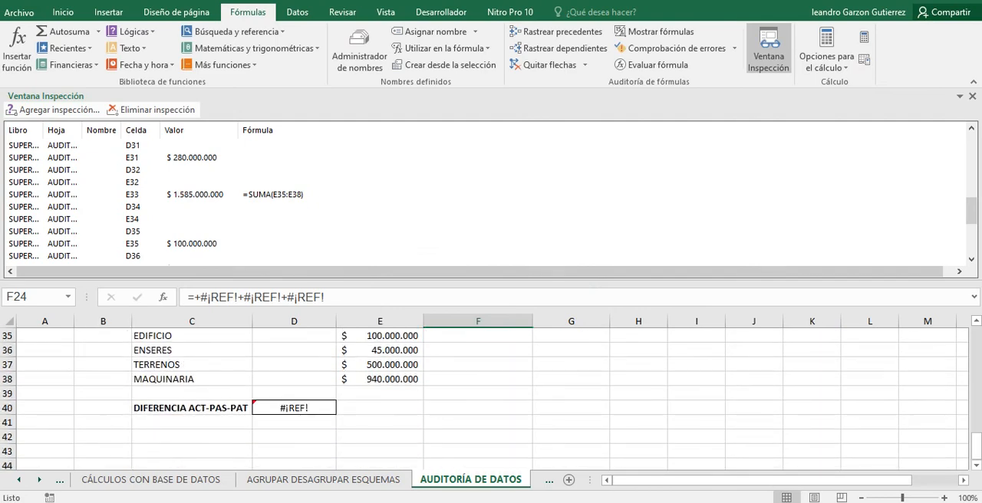
# Review the remaining watched cells from D37 to N10, and return to the ACTIVOS total D4 at the start of the list.
pyautogui.scroll(-1, 485, 201)
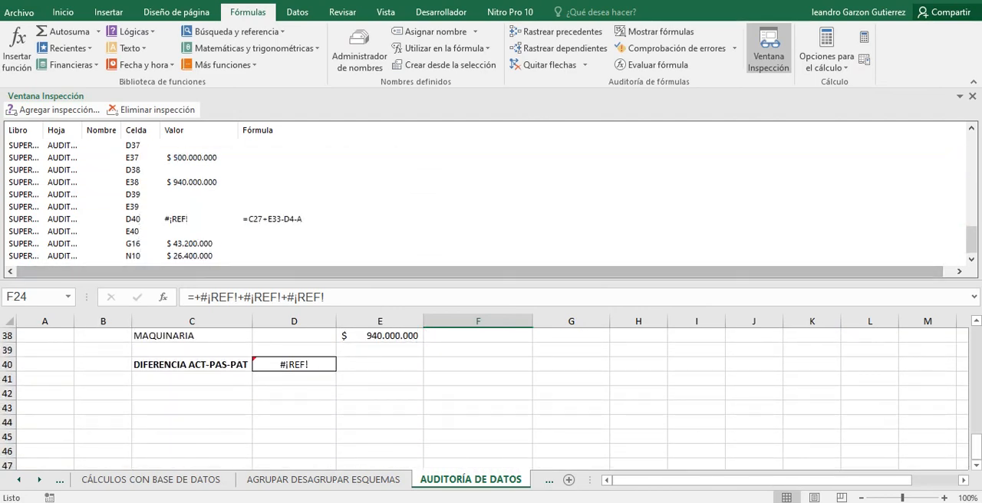
pyautogui.scroll(6, 485, 200)
pyautogui.scroll(-6, 485, 200)
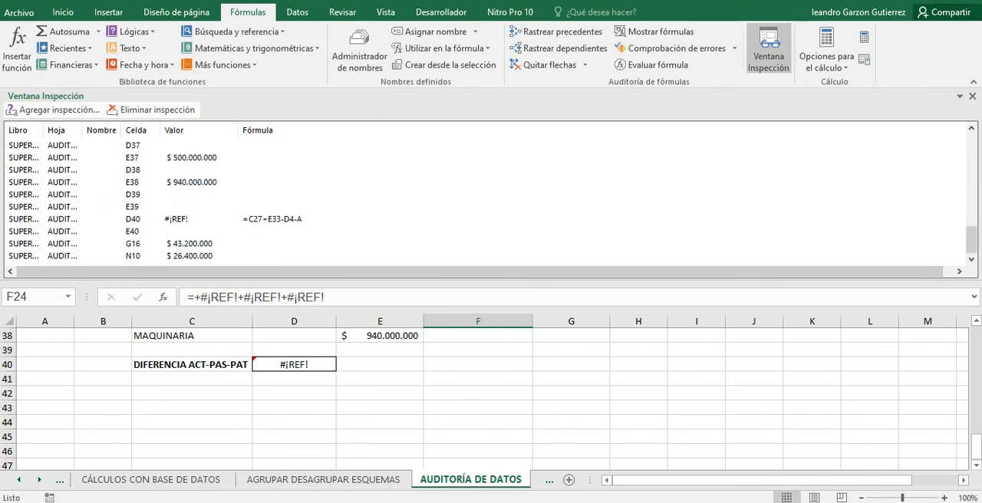
pyautogui.click(190, 255)
pyautogui.scroll(20, 485, 200)
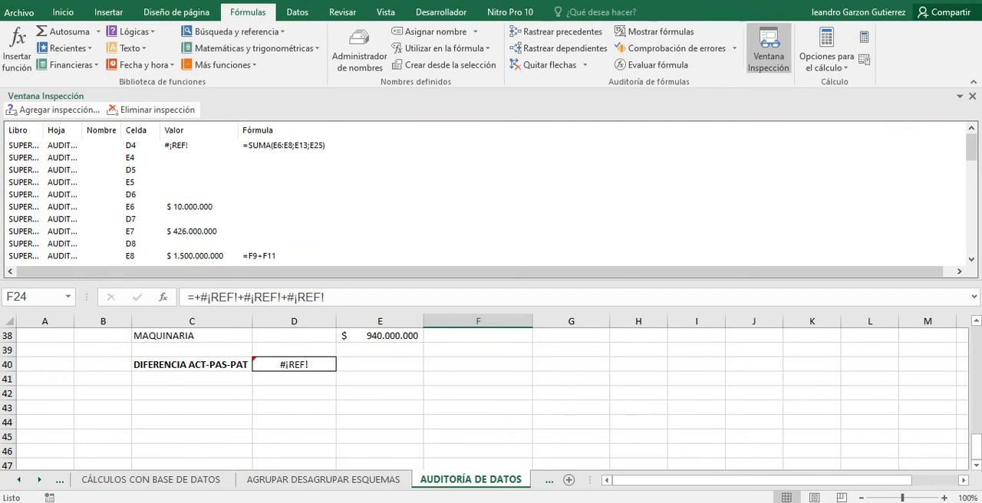
# Select the watch entry for the CUENTAS POR COBRAR total E13, return to the start of the list, and close the Watch Window.
pyautogui.click(190, 194)
pyautogui.scroll(-2, 486, 200)
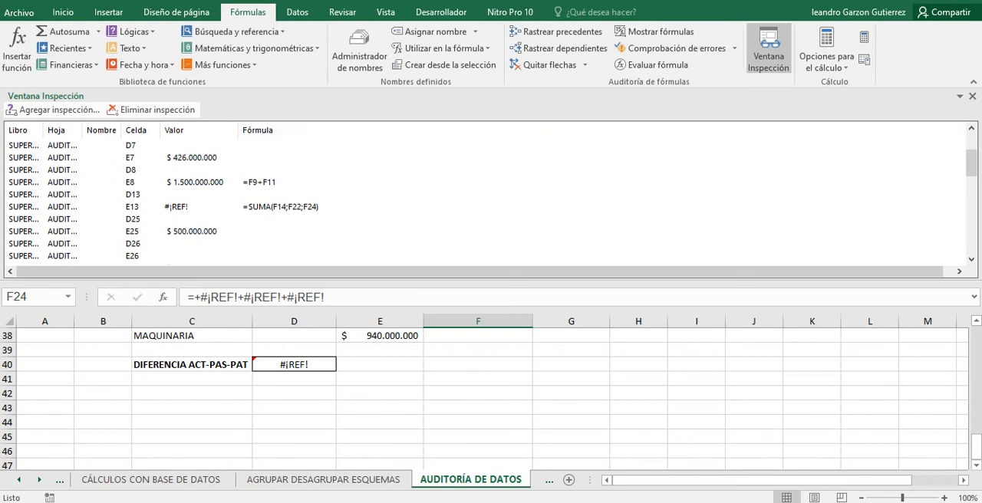
pyautogui.click(184, 207)
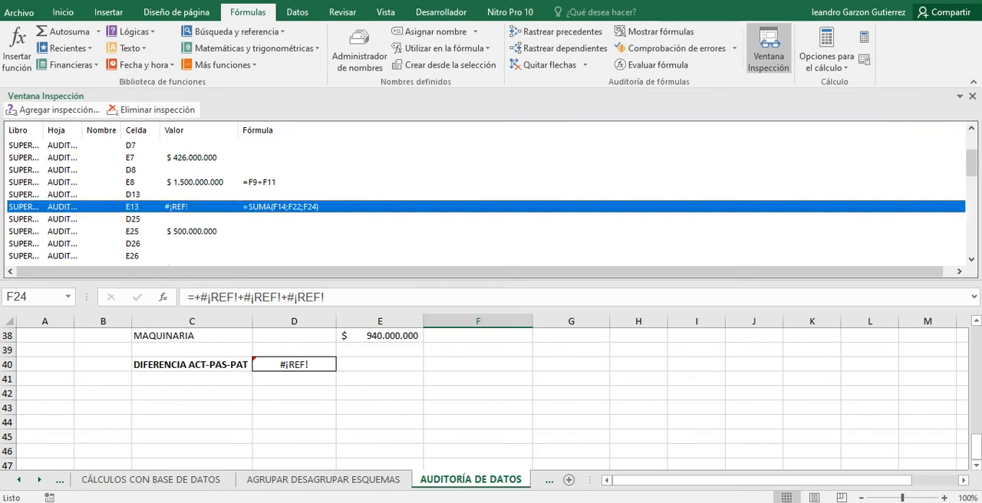
pyautogui.scroll(2, 485, 200)
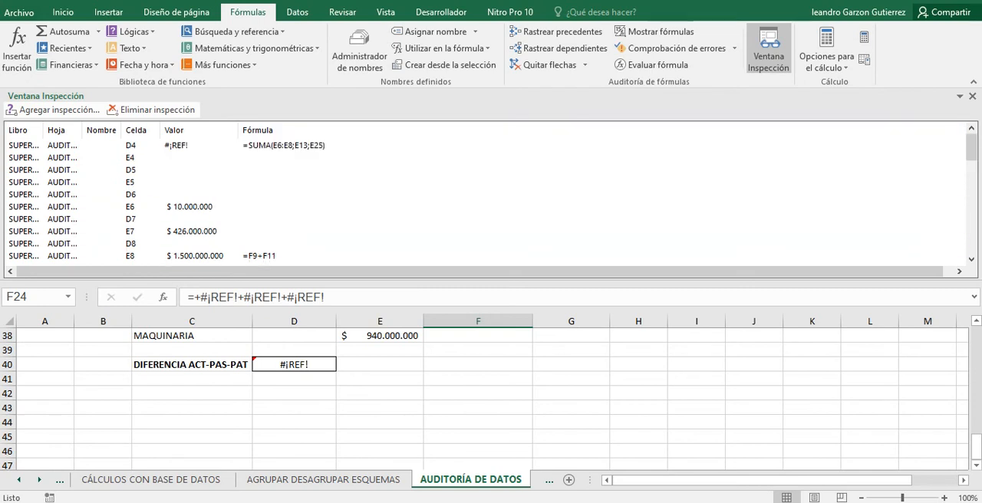
pyautogui.click(768, 50)
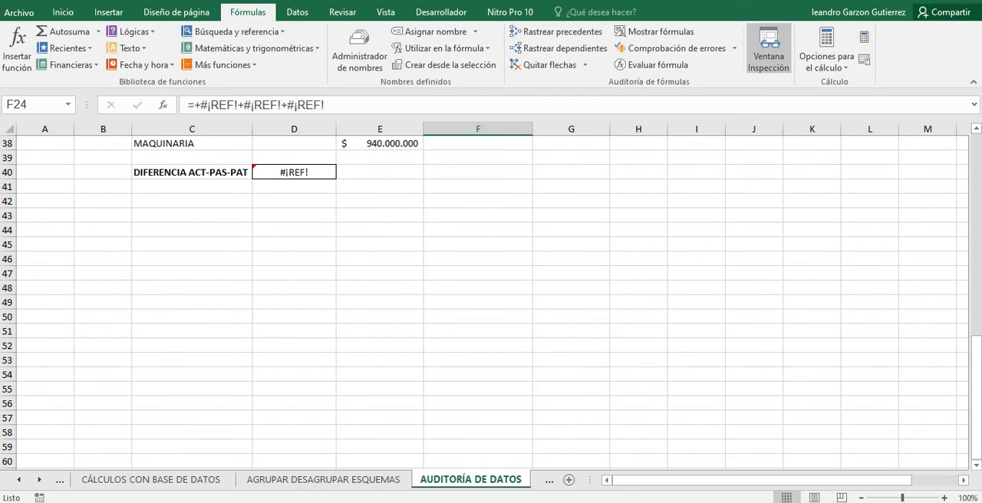
# Select the empty cell C43 and look over the sheet from the ACTIVOS section to the DIFERENCIA ACT-PAS-PAT row.
pyautogui.click(176, 12)
pyautogui.click(63, 13)
pyautogui.click(192, 215)
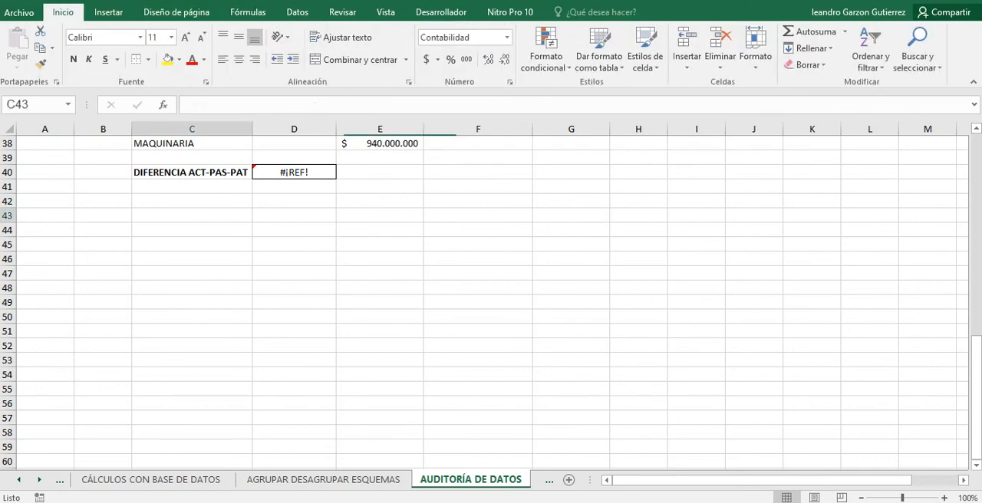
pyautogui.scroll(13, 192, 216)
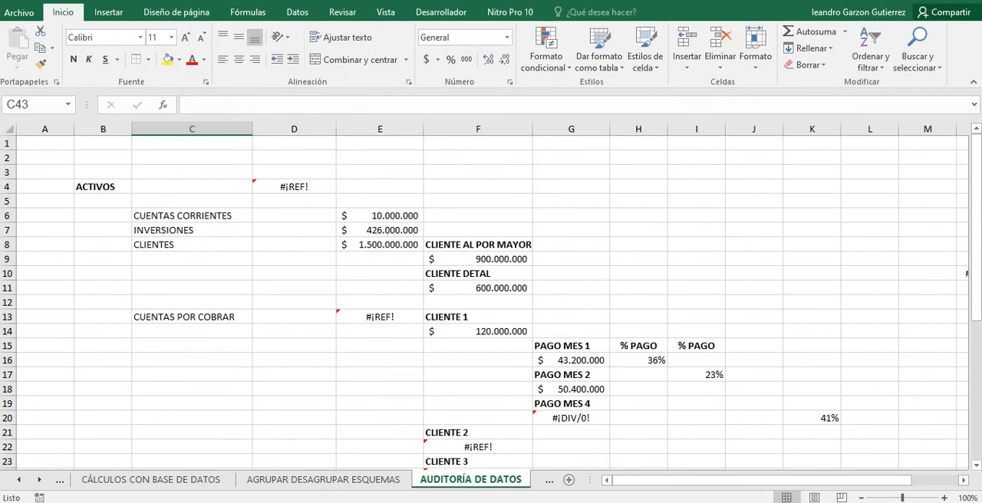
pyautogui.scroll(-11, 490, 299)
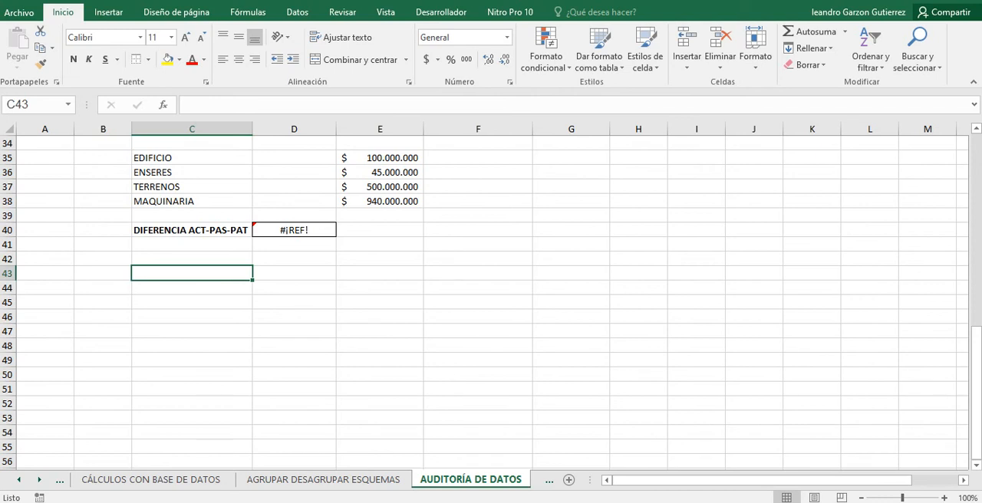
# Show the available calculation options for the workbook's formulas and dismiss them without choosing one.
pyautogui.click(248, 12)
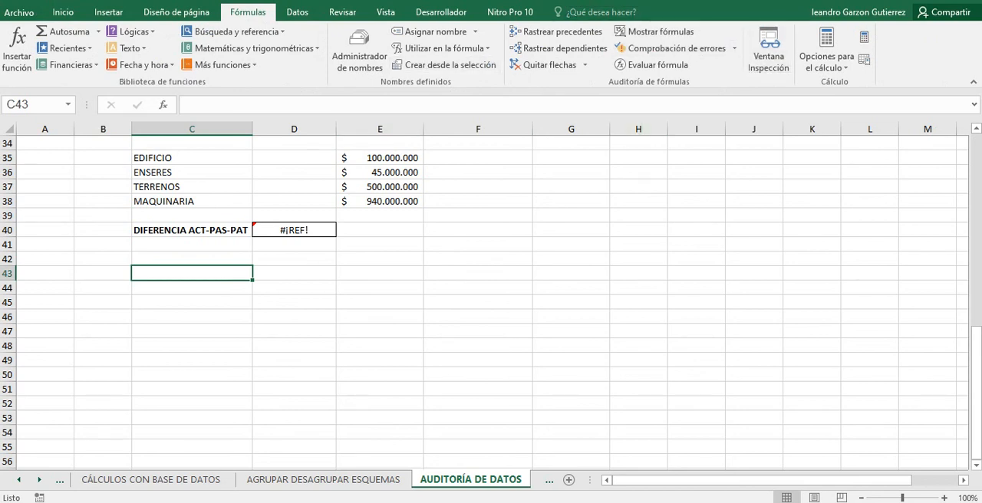
pyautogui.click(826, 62)
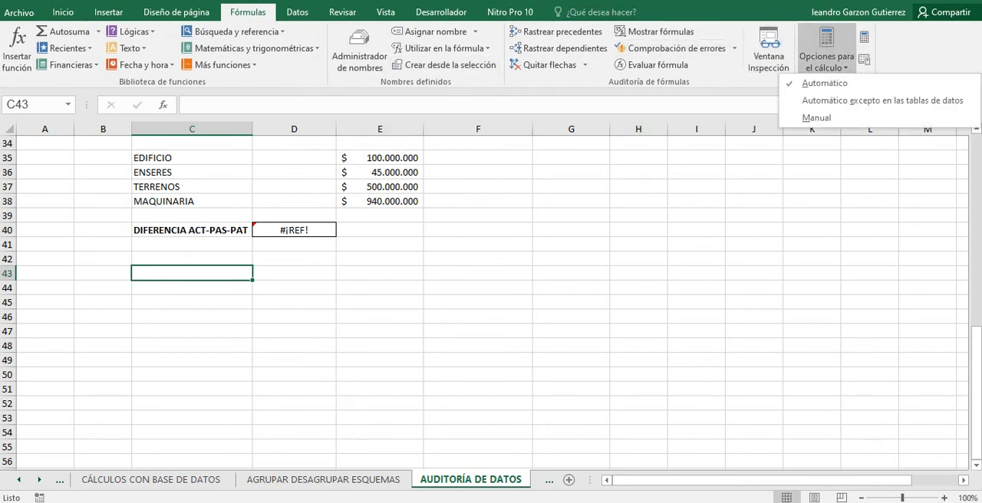
pyautogui.click(825, 61)
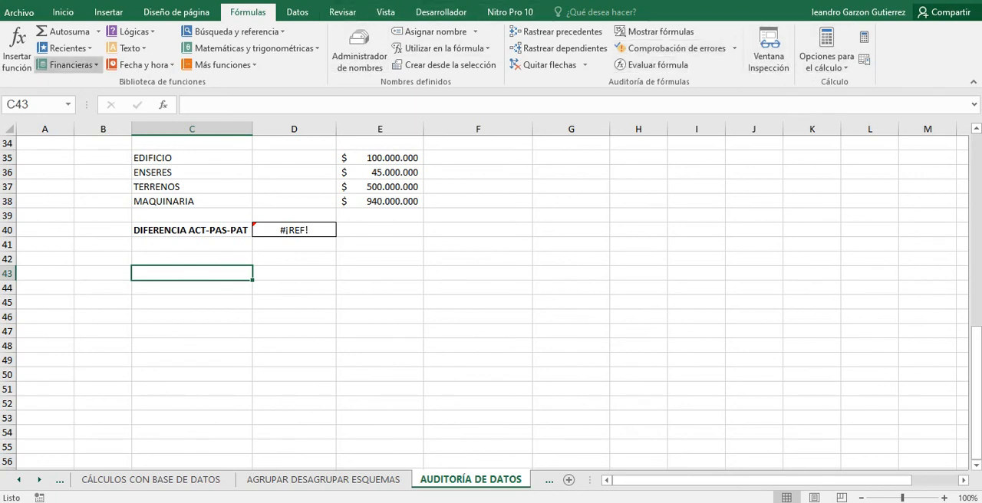
# Look over the AUDITORÍA DE DATOS sheet from ACTIVOS to PATRIMONIO, glancing at the HERRAMIENTAS DE ANÁLISIS sheet in between.
pyautogui.scroll(6, 491, 299)
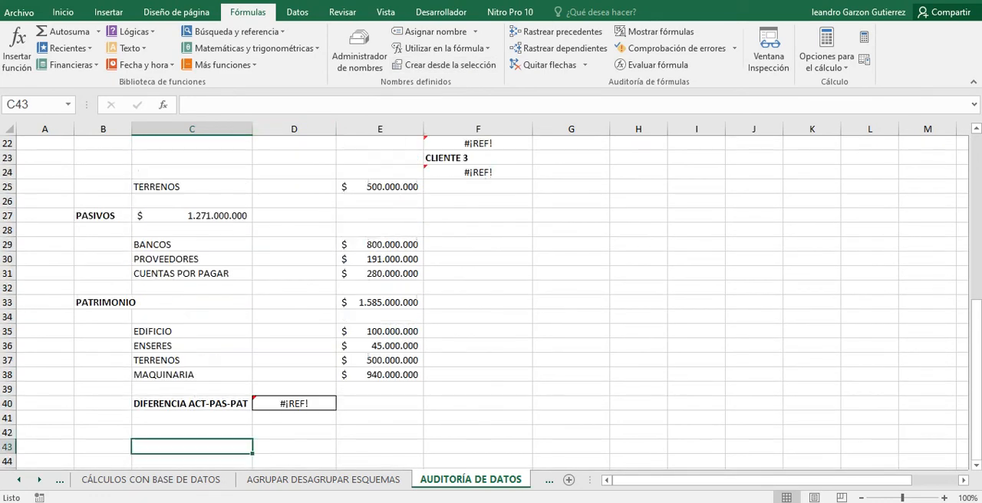
pyautogui.scroll(4, 491, 300)
pyautogui.hotkey('ctrl', 'pagedown')
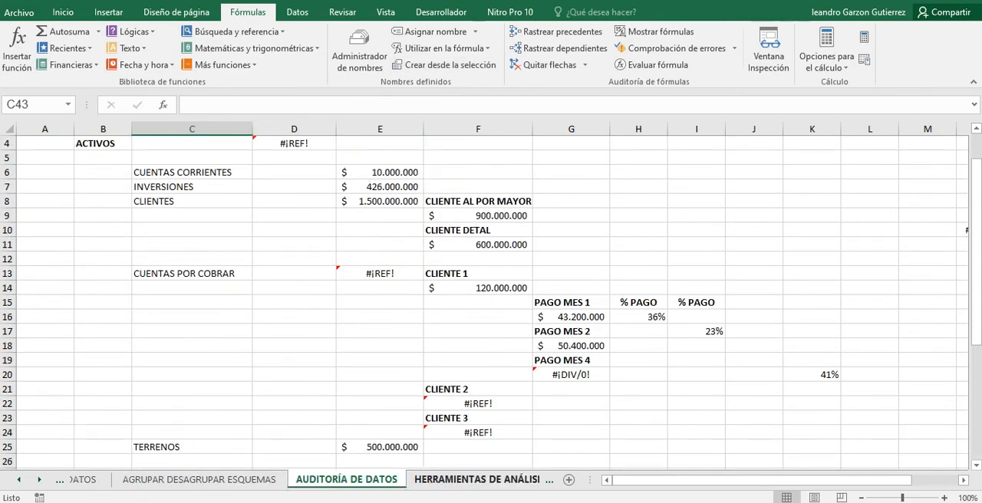
pyautogui.scroll(6, 491, 299)
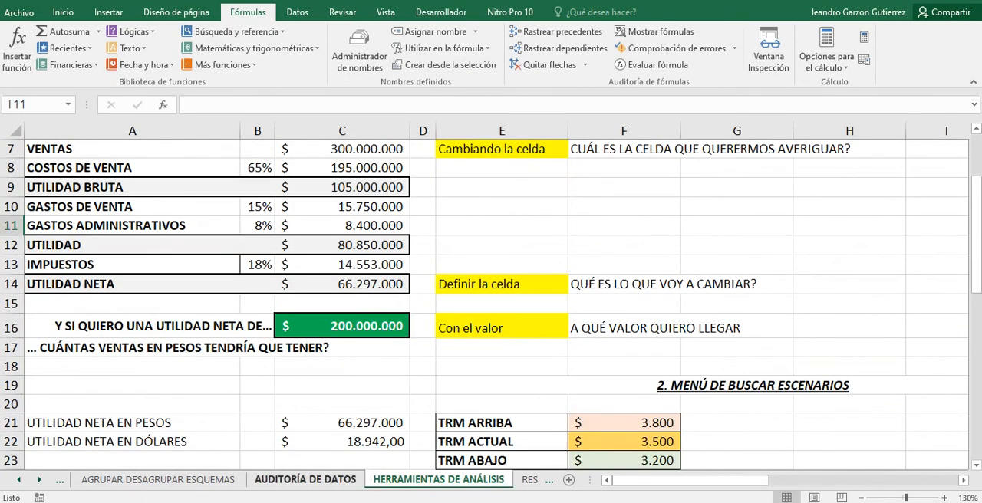
pyautogui.click(304, 479)
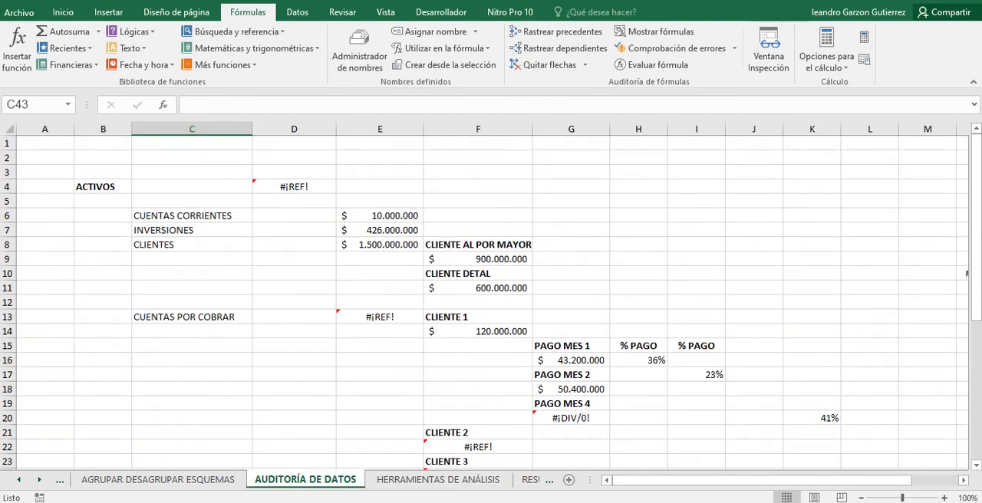
pyautogui.scroll(-3, 491, 299)
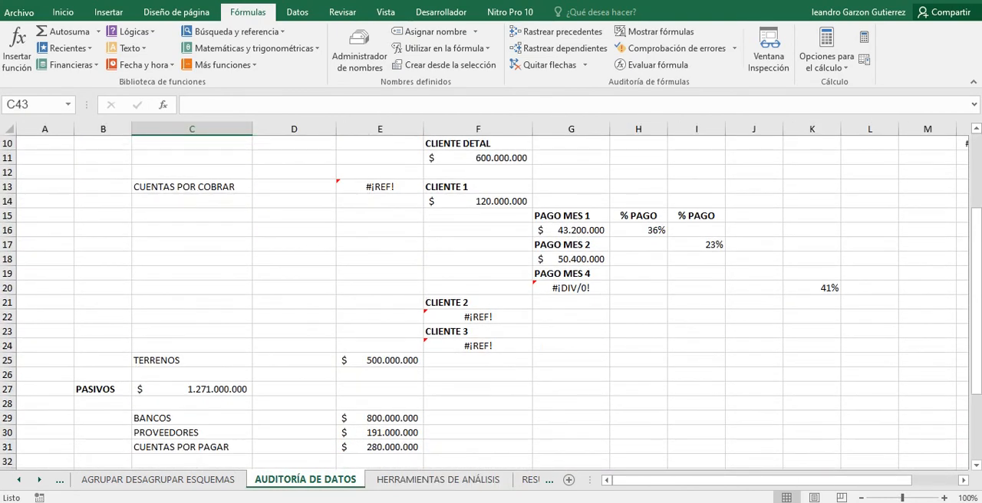
pyautogui.scroll(-2, 491, 299)
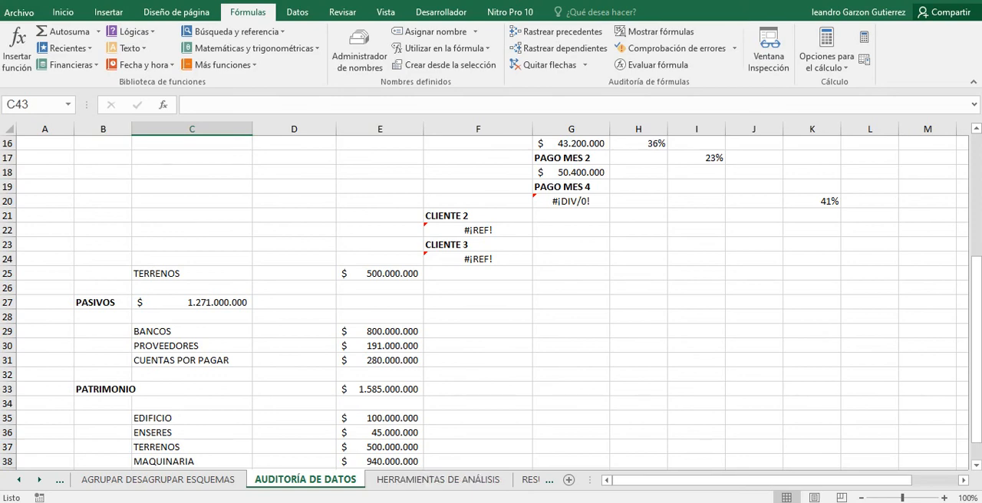
pyautogui.scroll(3, 491, 299)
pyautogui.scroll(2, 491, 300)
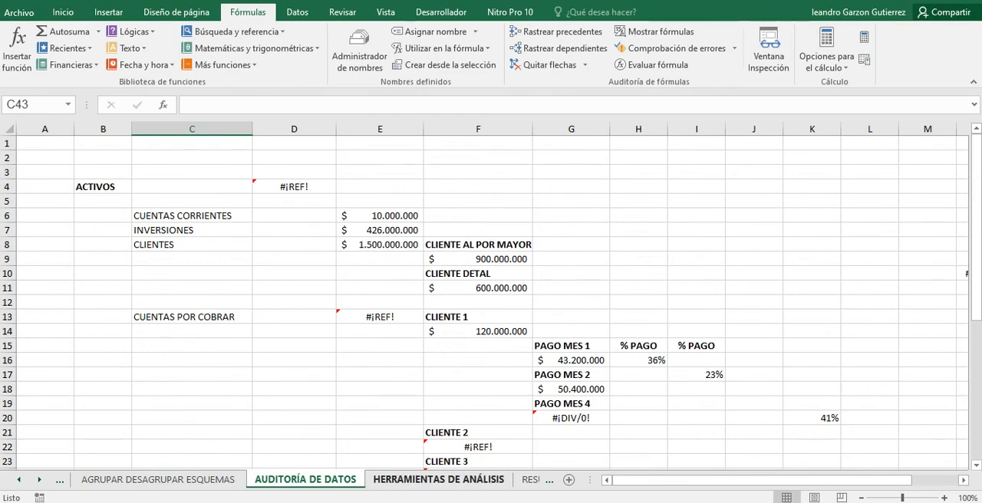
# Switch to the start of the HERRAMIENTAS DE ANÁLISIS sheet, show the What-If Analysis options, and dismiss them.
pyautogui.click(438, 479)
pyautogui.scroll(2, 491, 299)
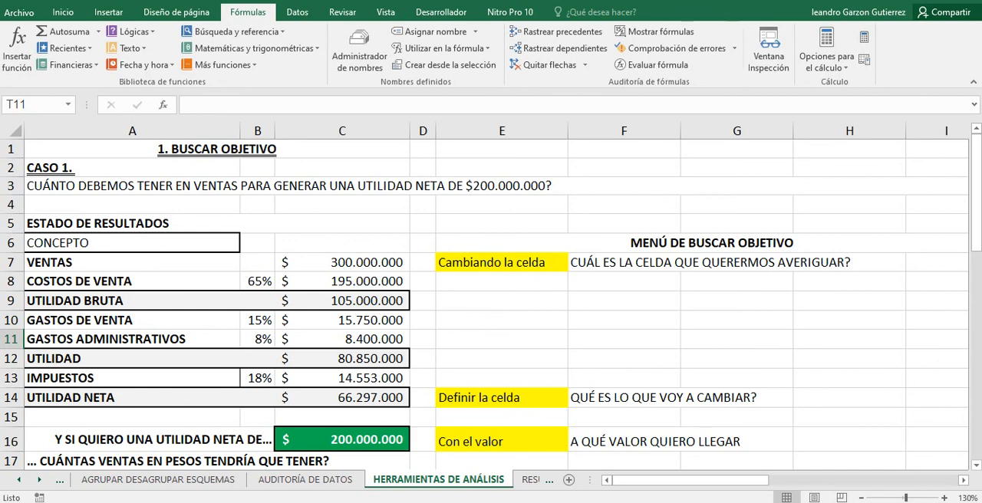
pyautogui.click(296, 12)
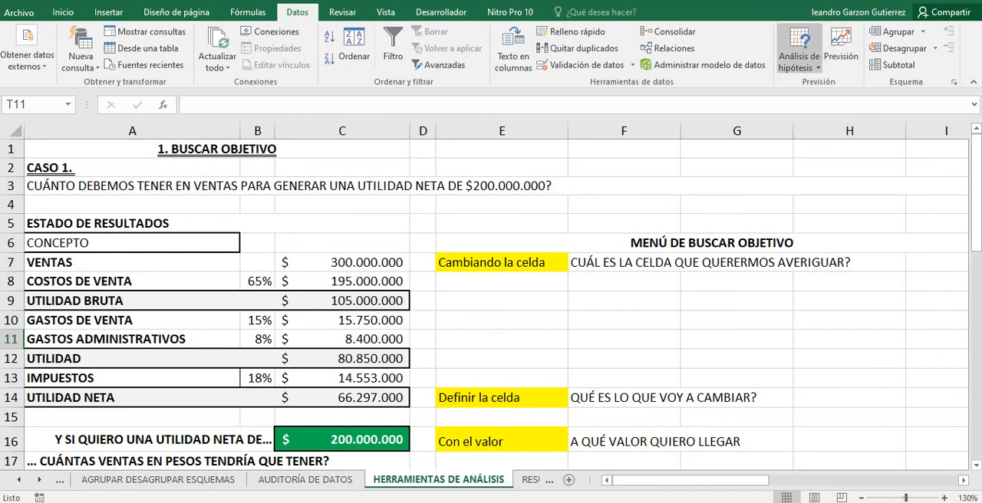
pyautogui.click(799, 61)
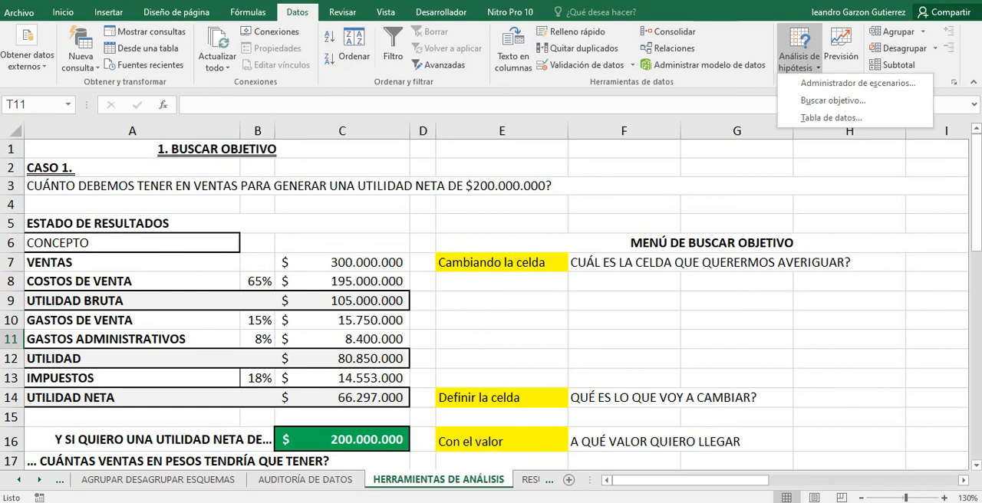
pyautogui.press('Escape')
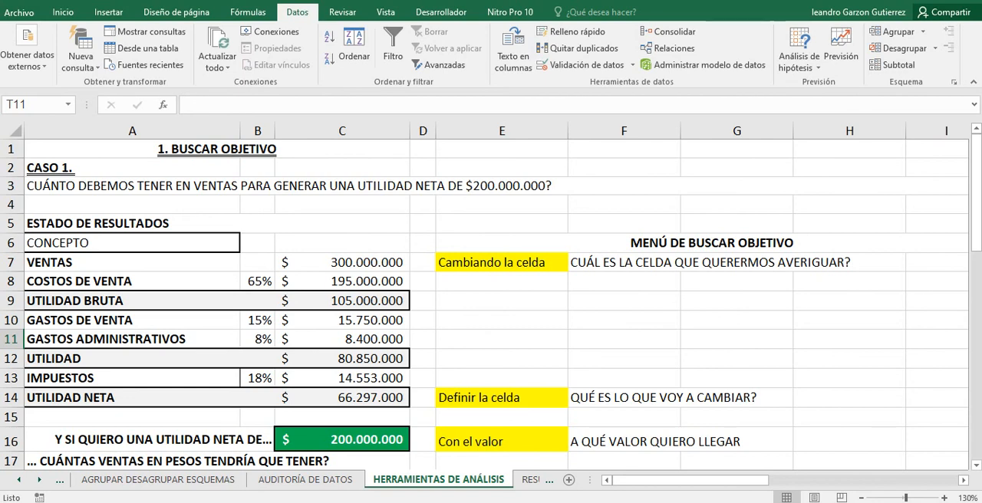
# Inspect the VENTAS amount, the COSTOS DE VENTA percentage and the UTILIDAD BRUTA formula in C9.
pyautogui.scroll(-2, 490, 299)
pyautogui.scroll(2, 491, 299)
pyautogui.click(342, 262)
pyautogui.click(258, 281)
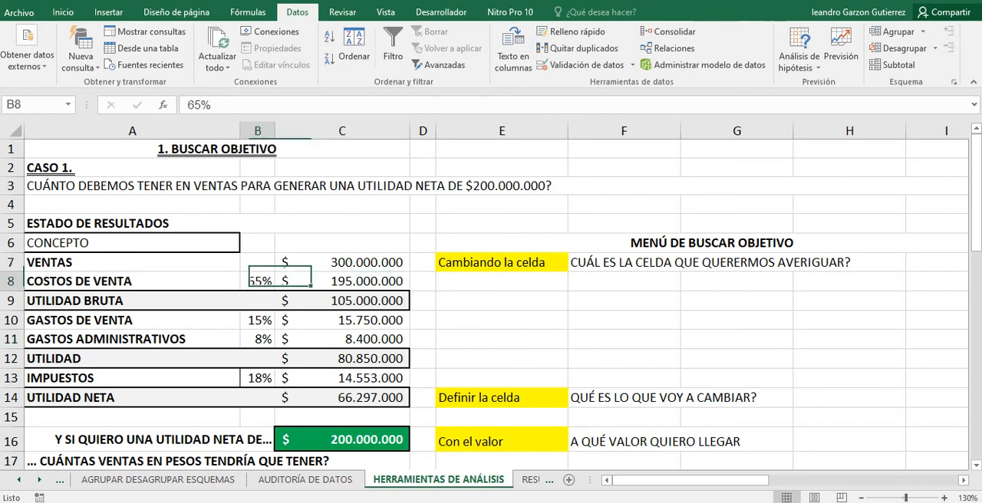
pyautogui.press('Right')
pyautogui.press('Down')
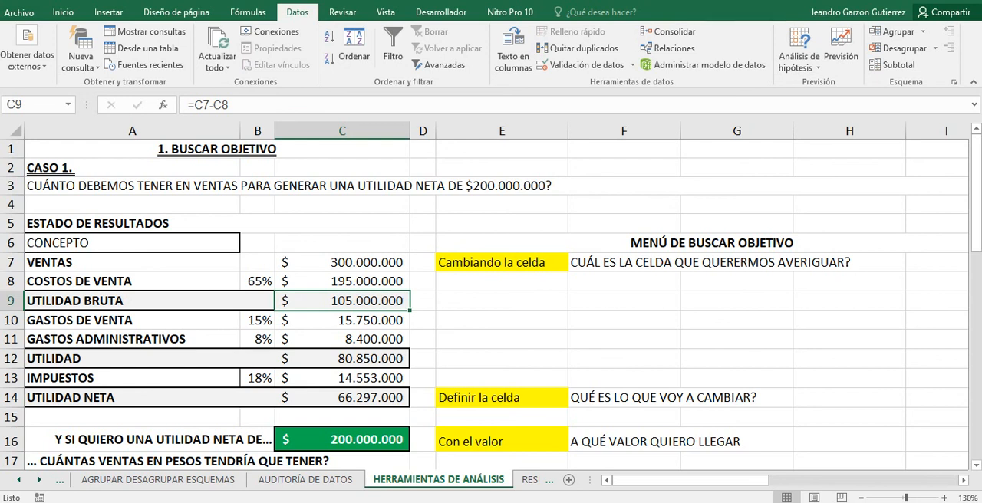
# Examine how the GASTOS DE VENTA and GASTOS ADMINISTRATIVOS percentages relate to UTILIDAD BRUTA, ending on the formula in C11.
pyautogui.click(258, 321)
pyautogui.click(342, 301)
pyautogui.click(257, 339)
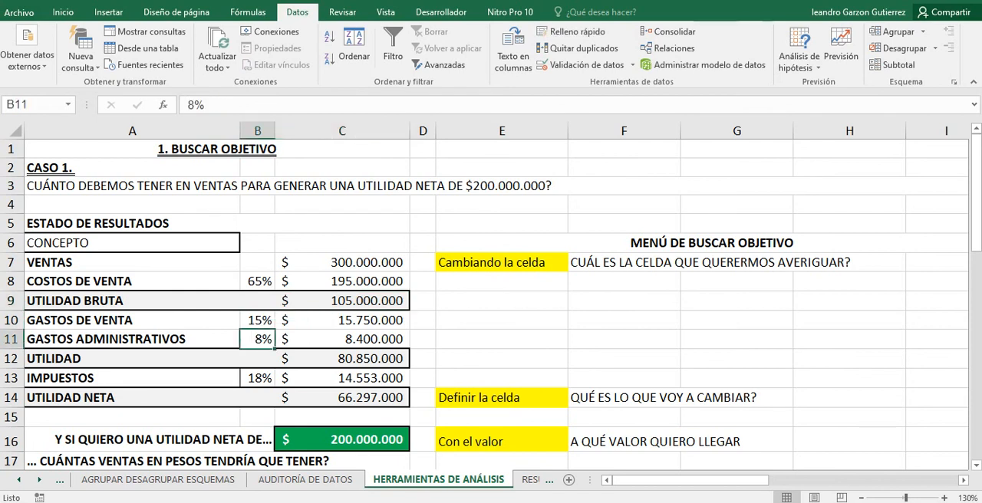
pyautogui.click(342, 301)
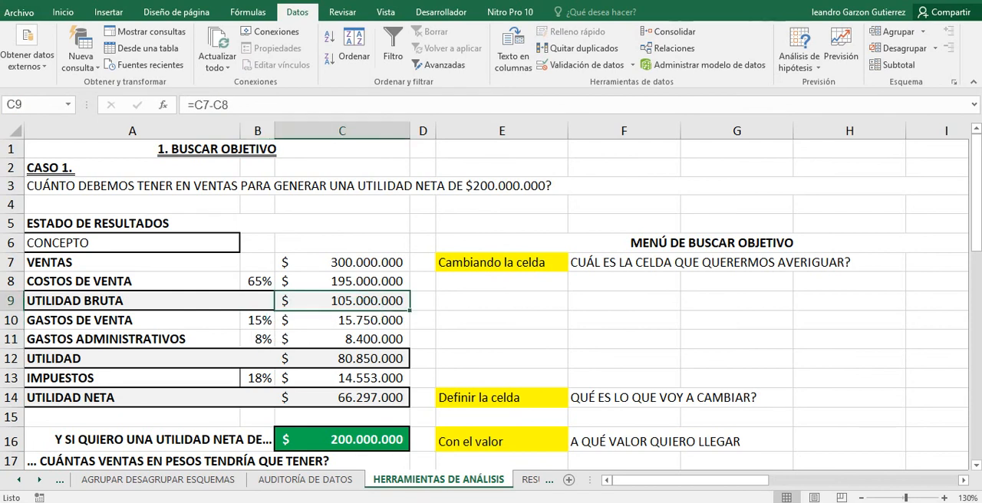
pyautogui.click(342, 339)
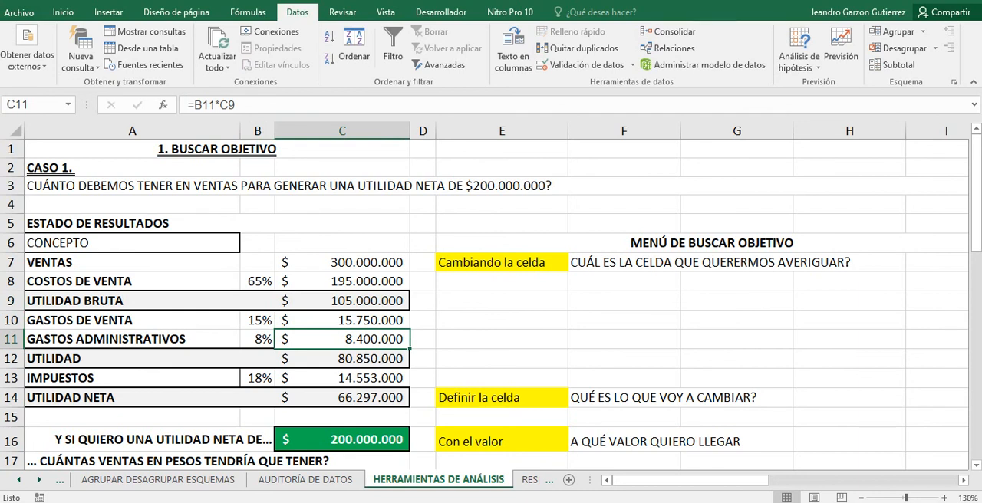
# Inspect the IMPUESTOS formula and percentage, the UTILIDAD formula in C12 and the UTILIDAD NETA formula in C14.
pyautogui.click(342, 378)
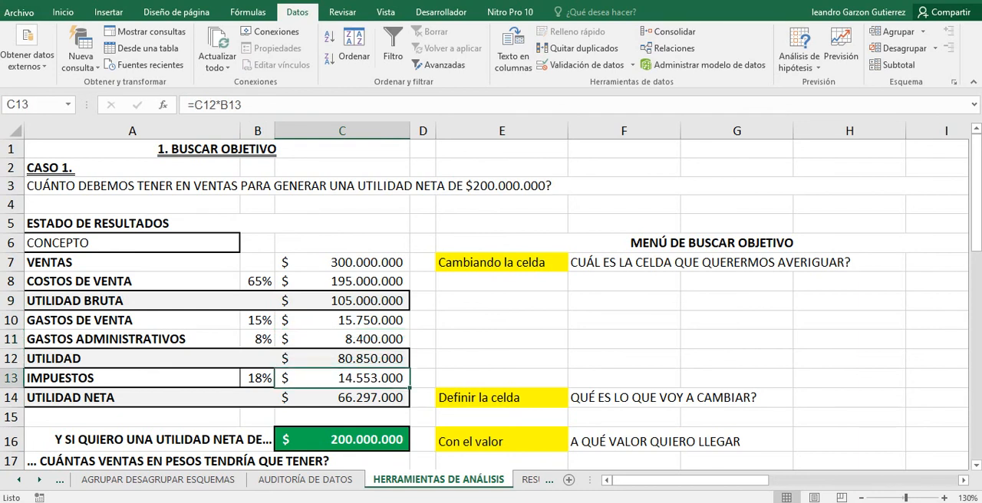
pyautogui.click(342, 359)
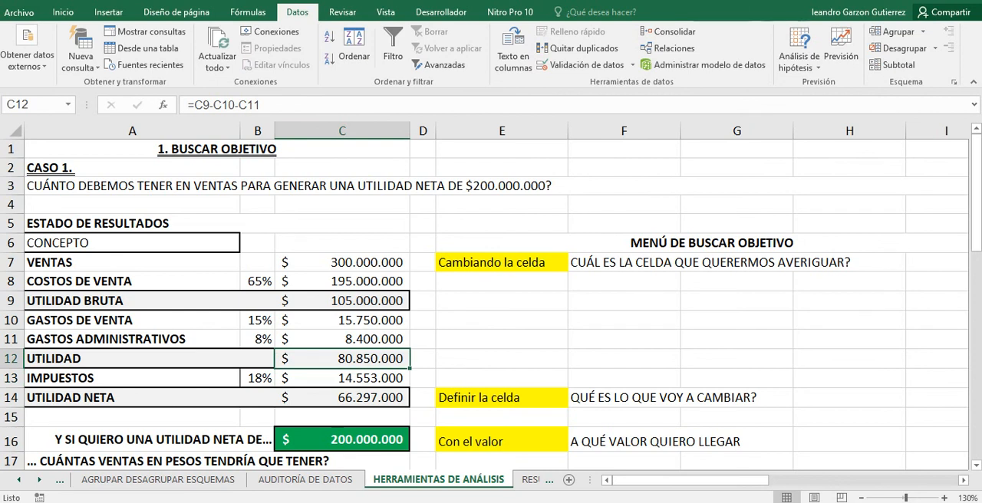
pyautogui.click(257, 378)
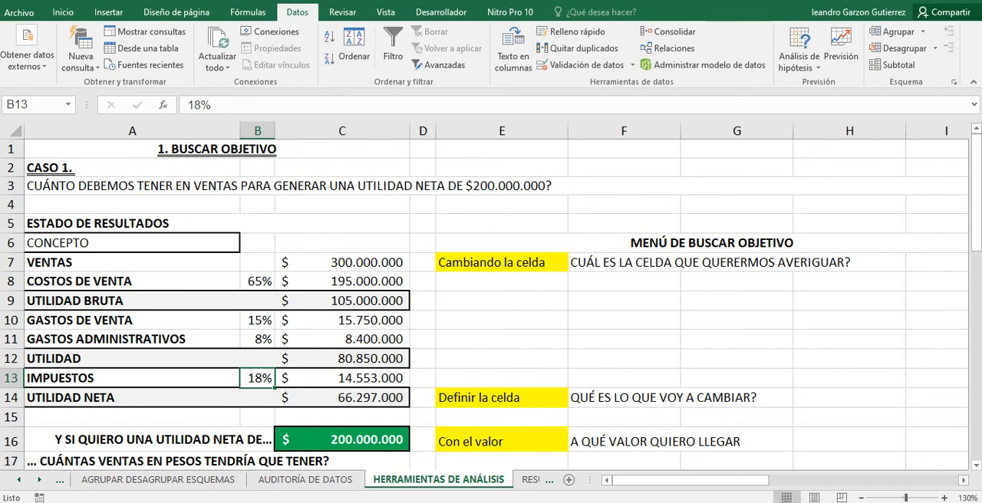
pyautogui.click(342, 397)
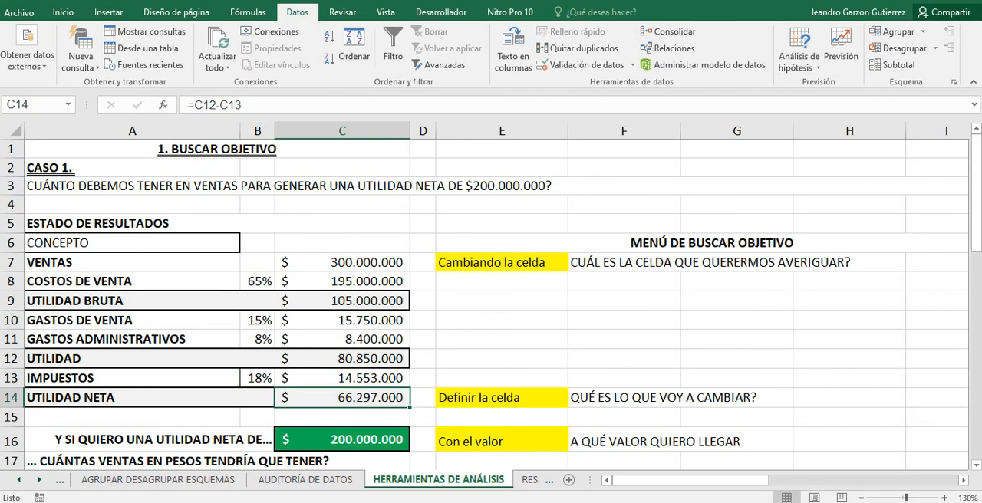
# View the profit target and Goal Seek notes, and select the VENTAS amount in C7.
pyautogui.scroll(-1, 491, 302)
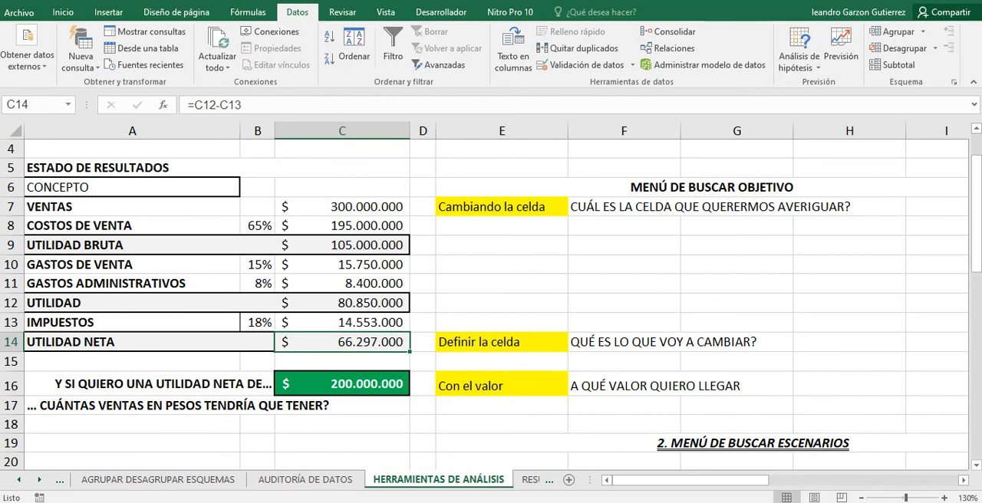
pyautogui.click(342, 226)
pyautogui.click(342, 207)
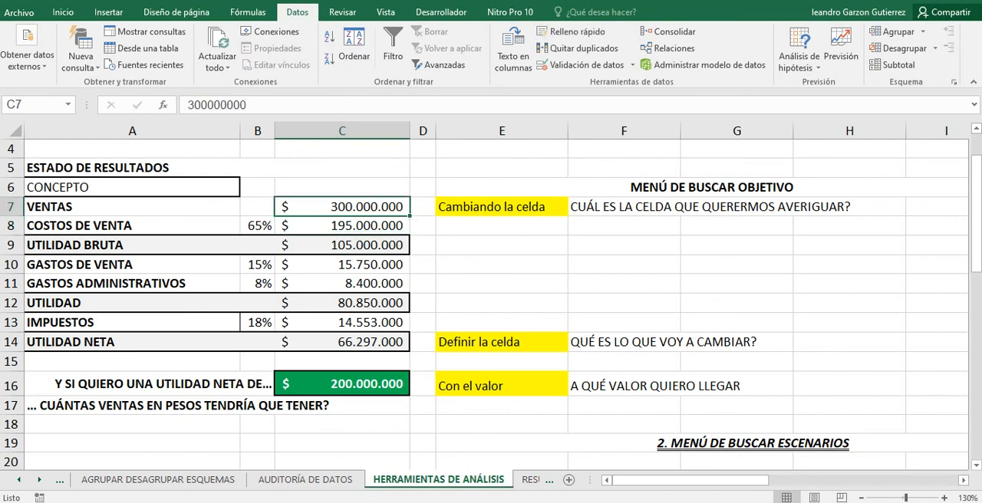
# Review the COSTOS DE VENTA formula and its percentage, and the UTILIDAD BRUTA formula in C9.
pyautogui.click(342, 226)
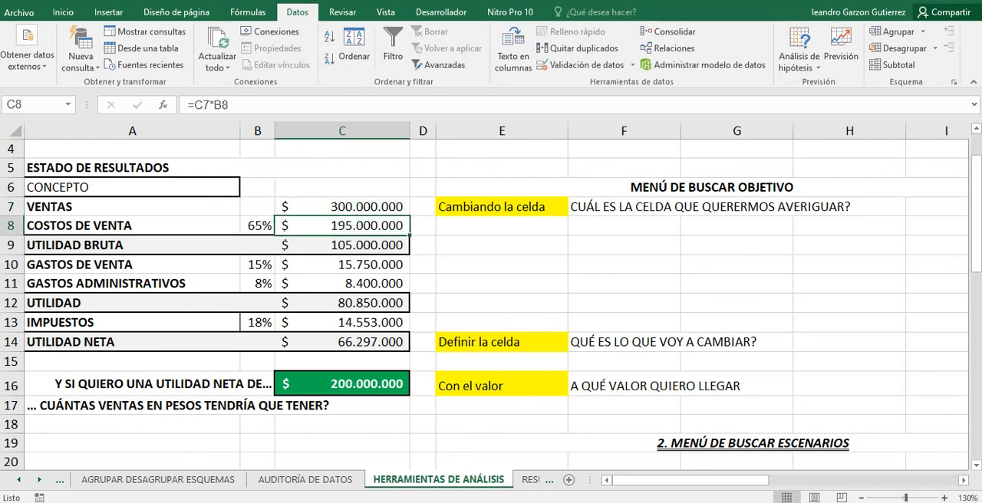
pyautogui.click(258, 226)
pyautogui.click(342, 245)
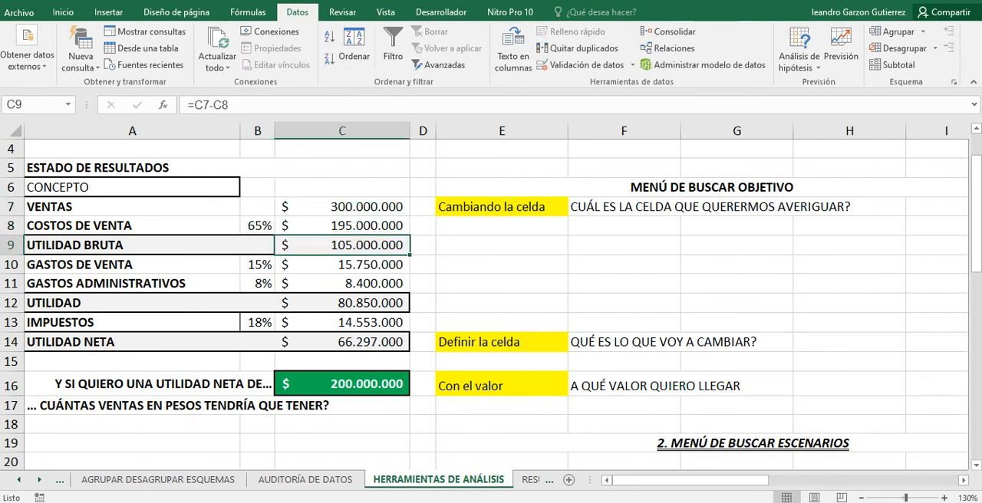
# Review the percentages and amounts of GASTOS DE VENTA and GASTOS ADMINISTRATIVOS, through to the UTILIDAD formula in C12.
pyautogui.click(257, 264)
pyautogui.click(342, 264)
pyautogui.click(258, 284)
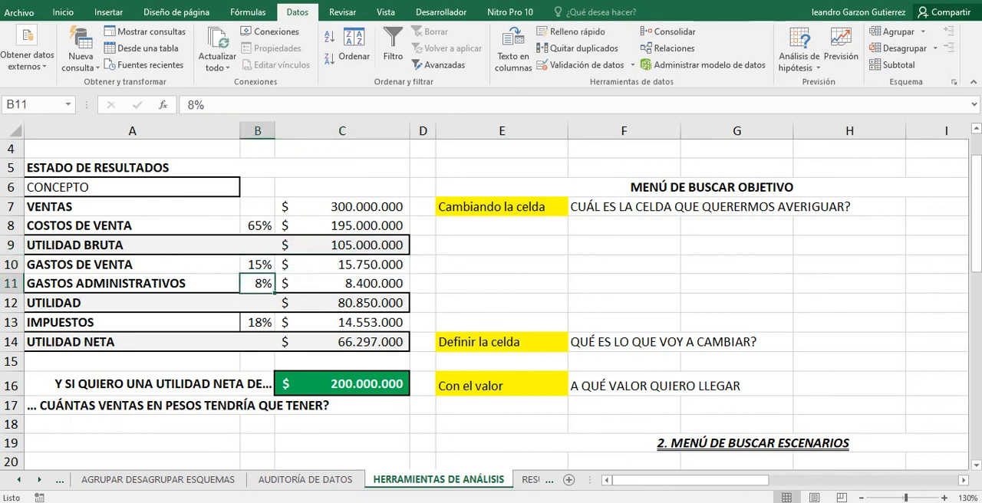
pyautogui.click(342, 283)
pyautogui.click(342, 293)
pyautogui.click(342, 302)
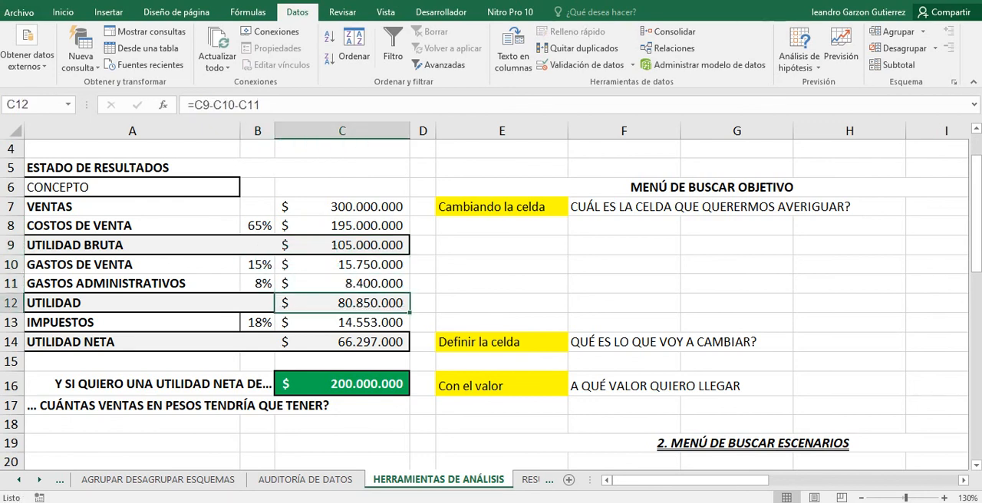
# Examine the IMPUESTOS amount and percentage and the UTILIDAD NETA formula in C14, ending on the tax formula in C13.
pyautogui.click(342, 322)
pyautogui.click(258, 322)
pyautogui.click(342, 342)
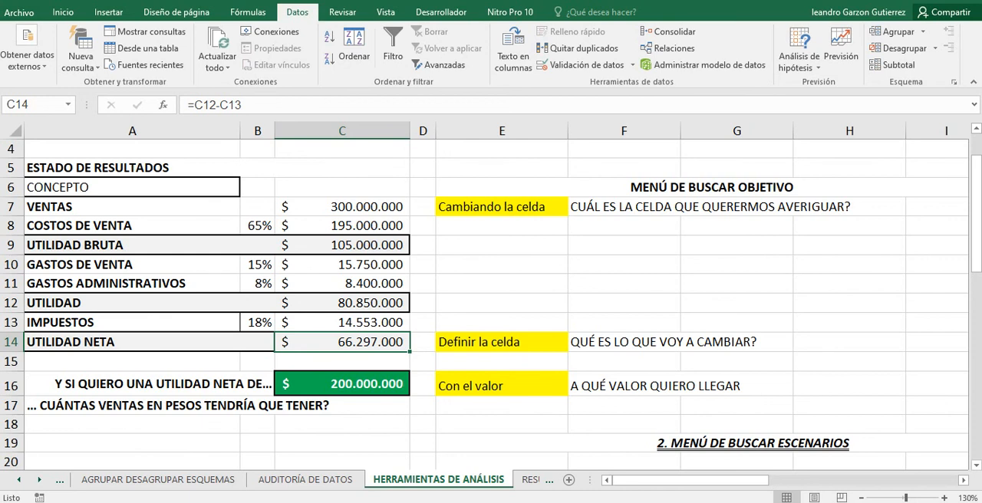
pyautogui.hotkey('alt', 'Tab')
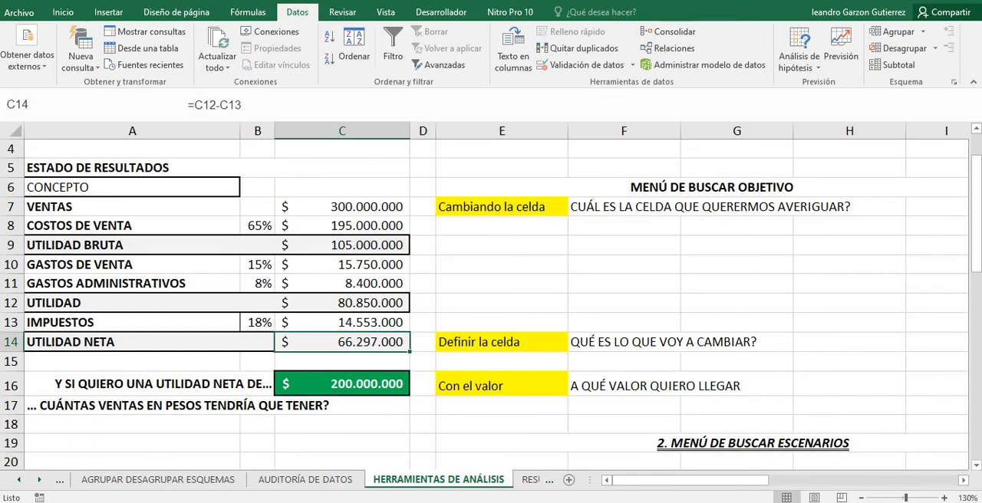
pyautogui.click(342, 322)
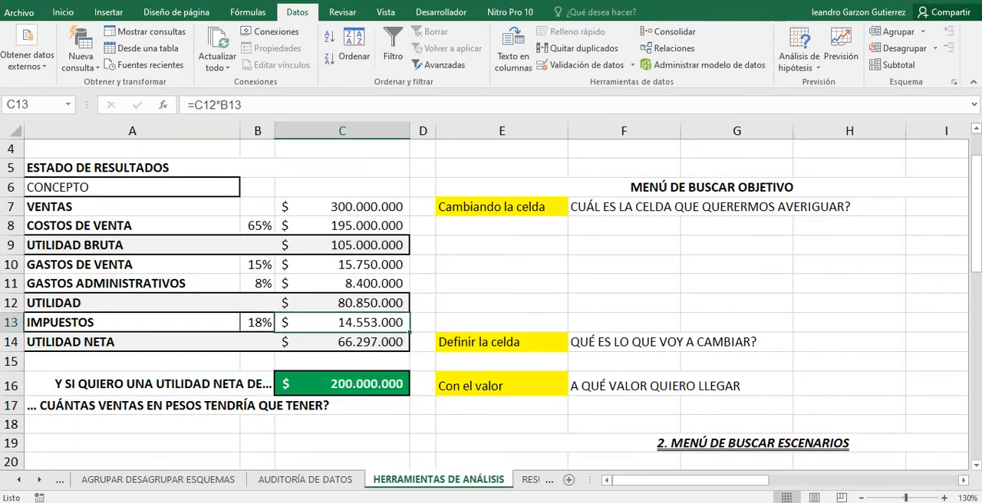